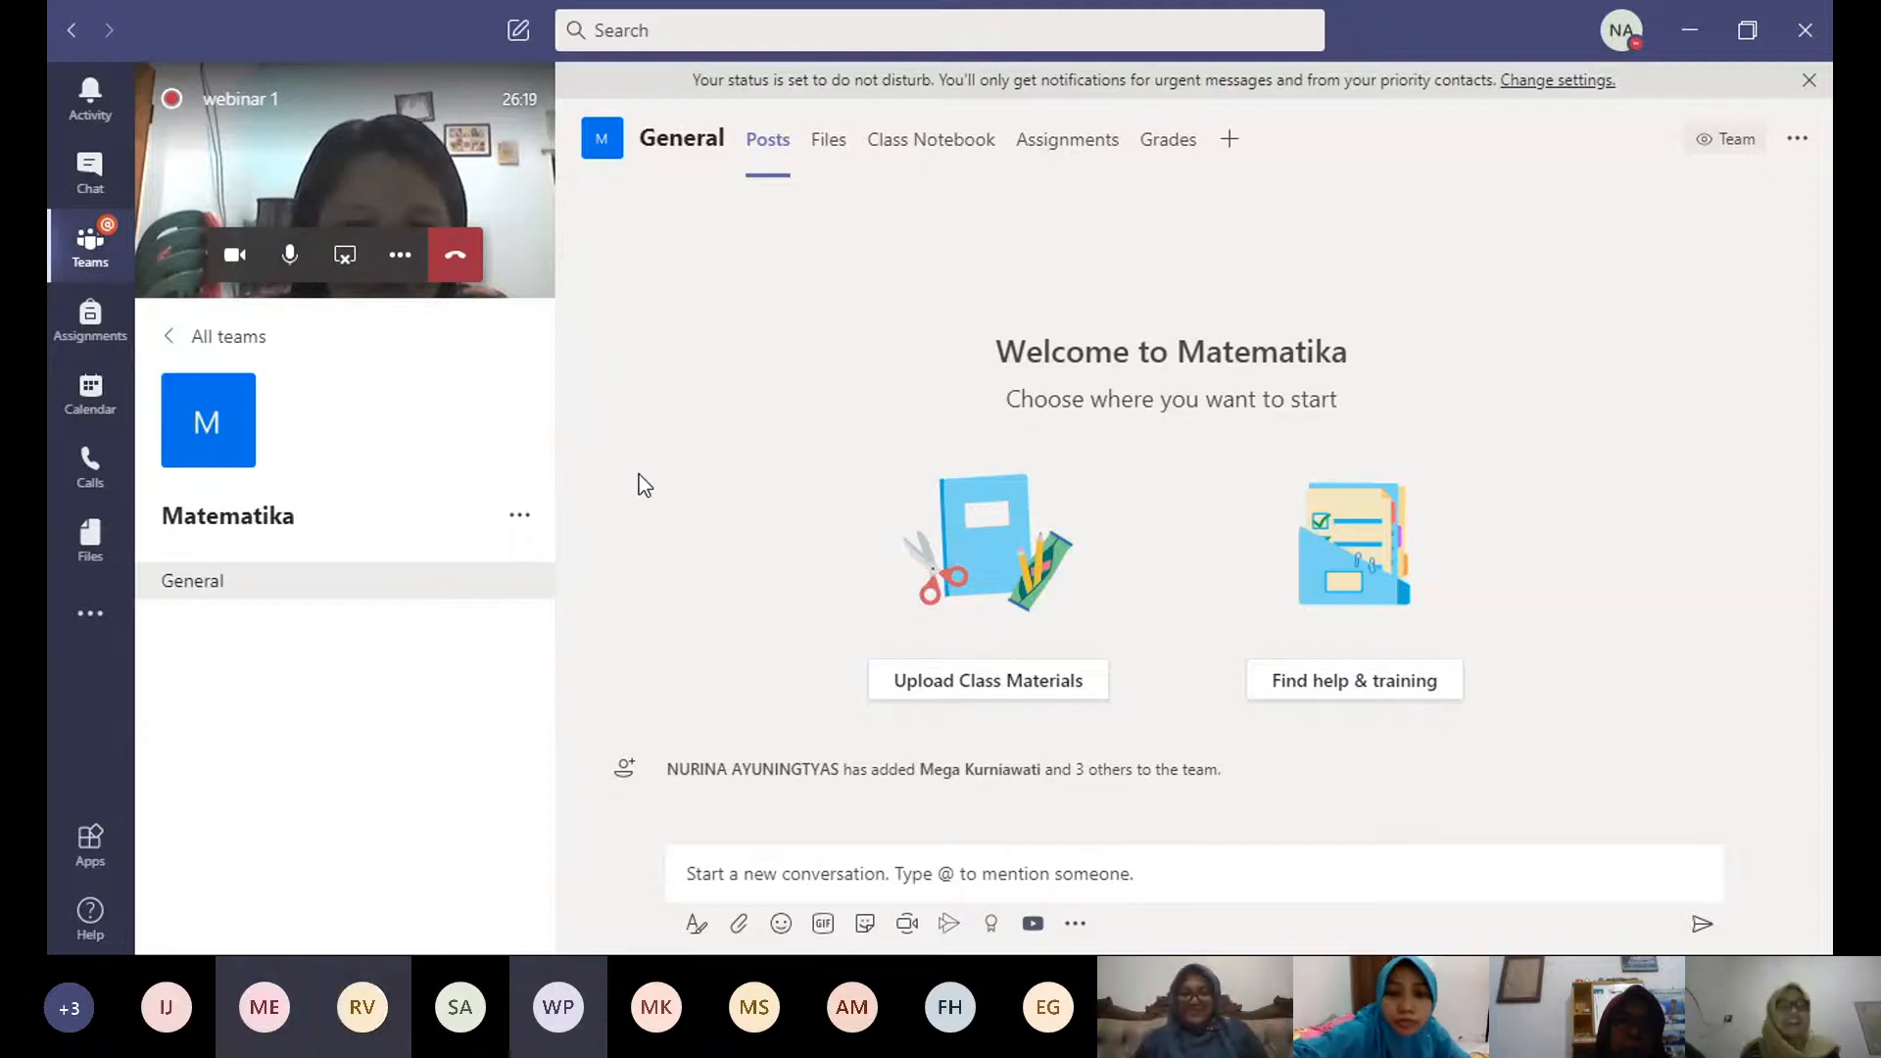
Step: Open the team management page of the Matematika team
left_click(514, 525)
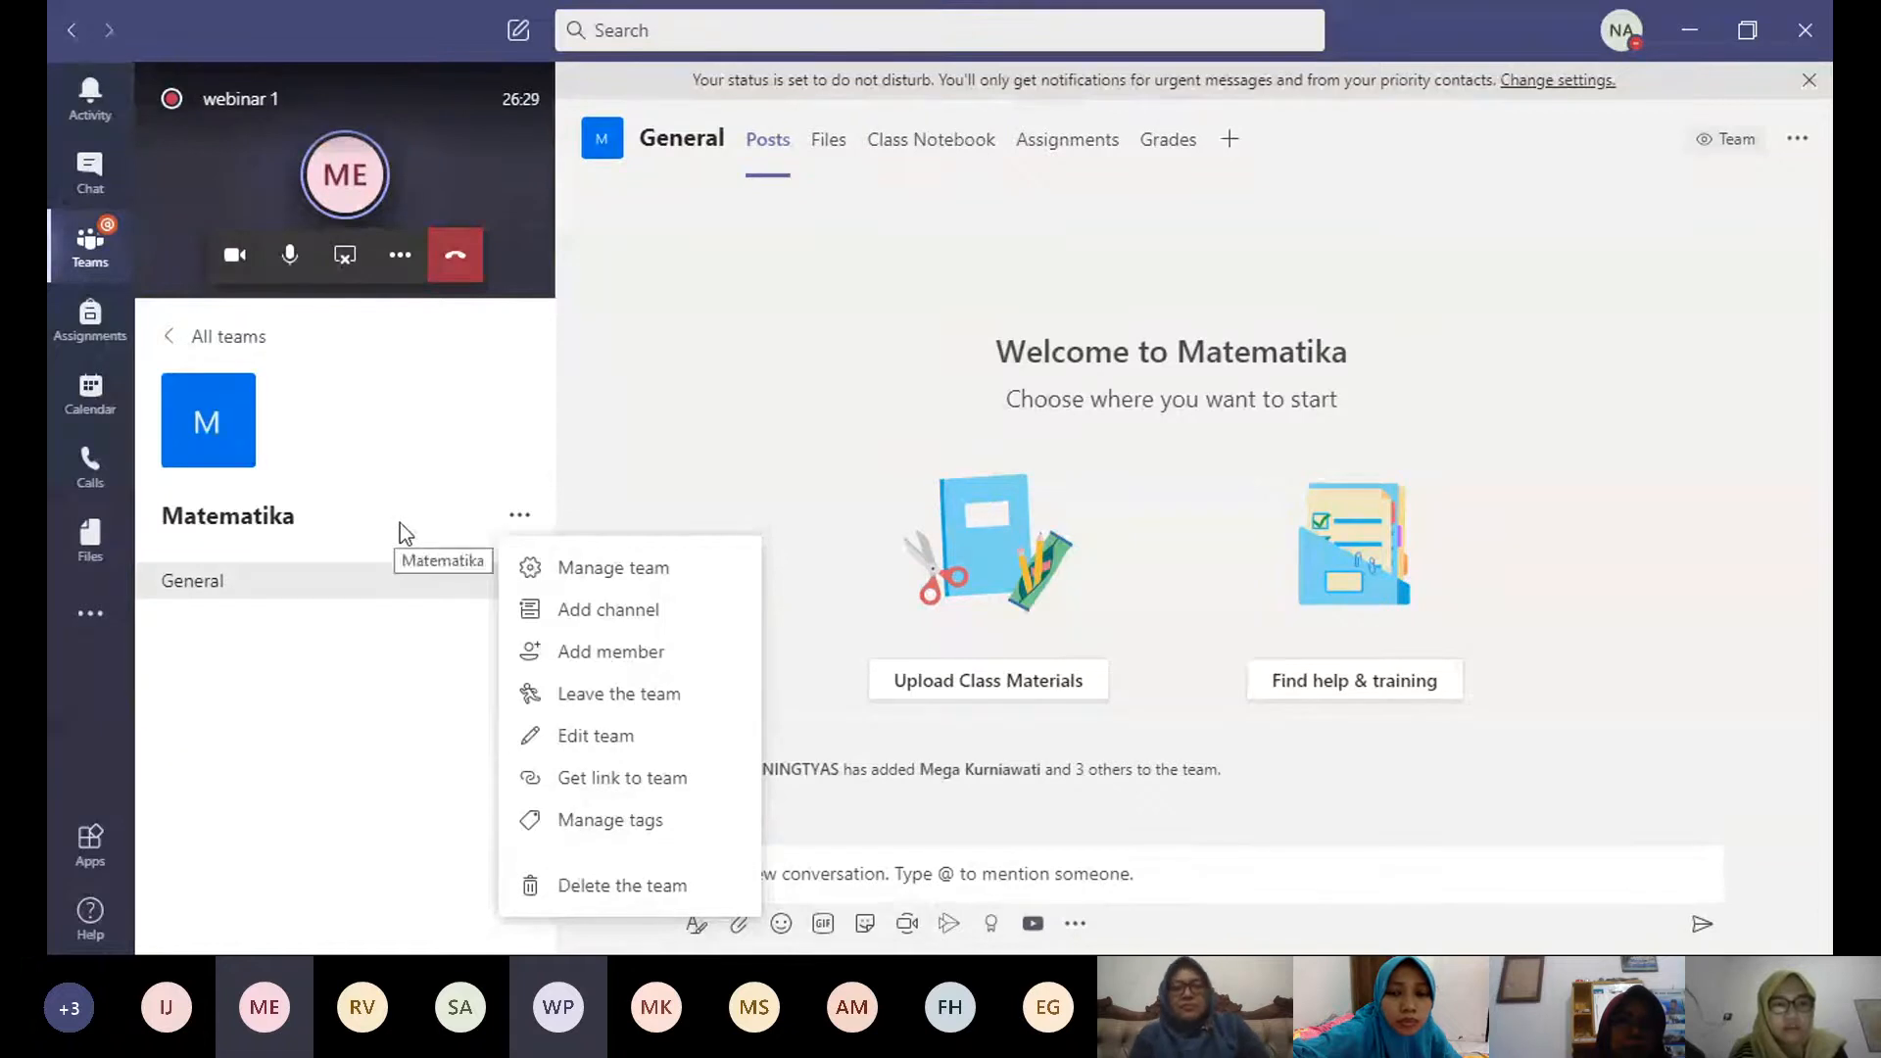
left_click(500, 527)
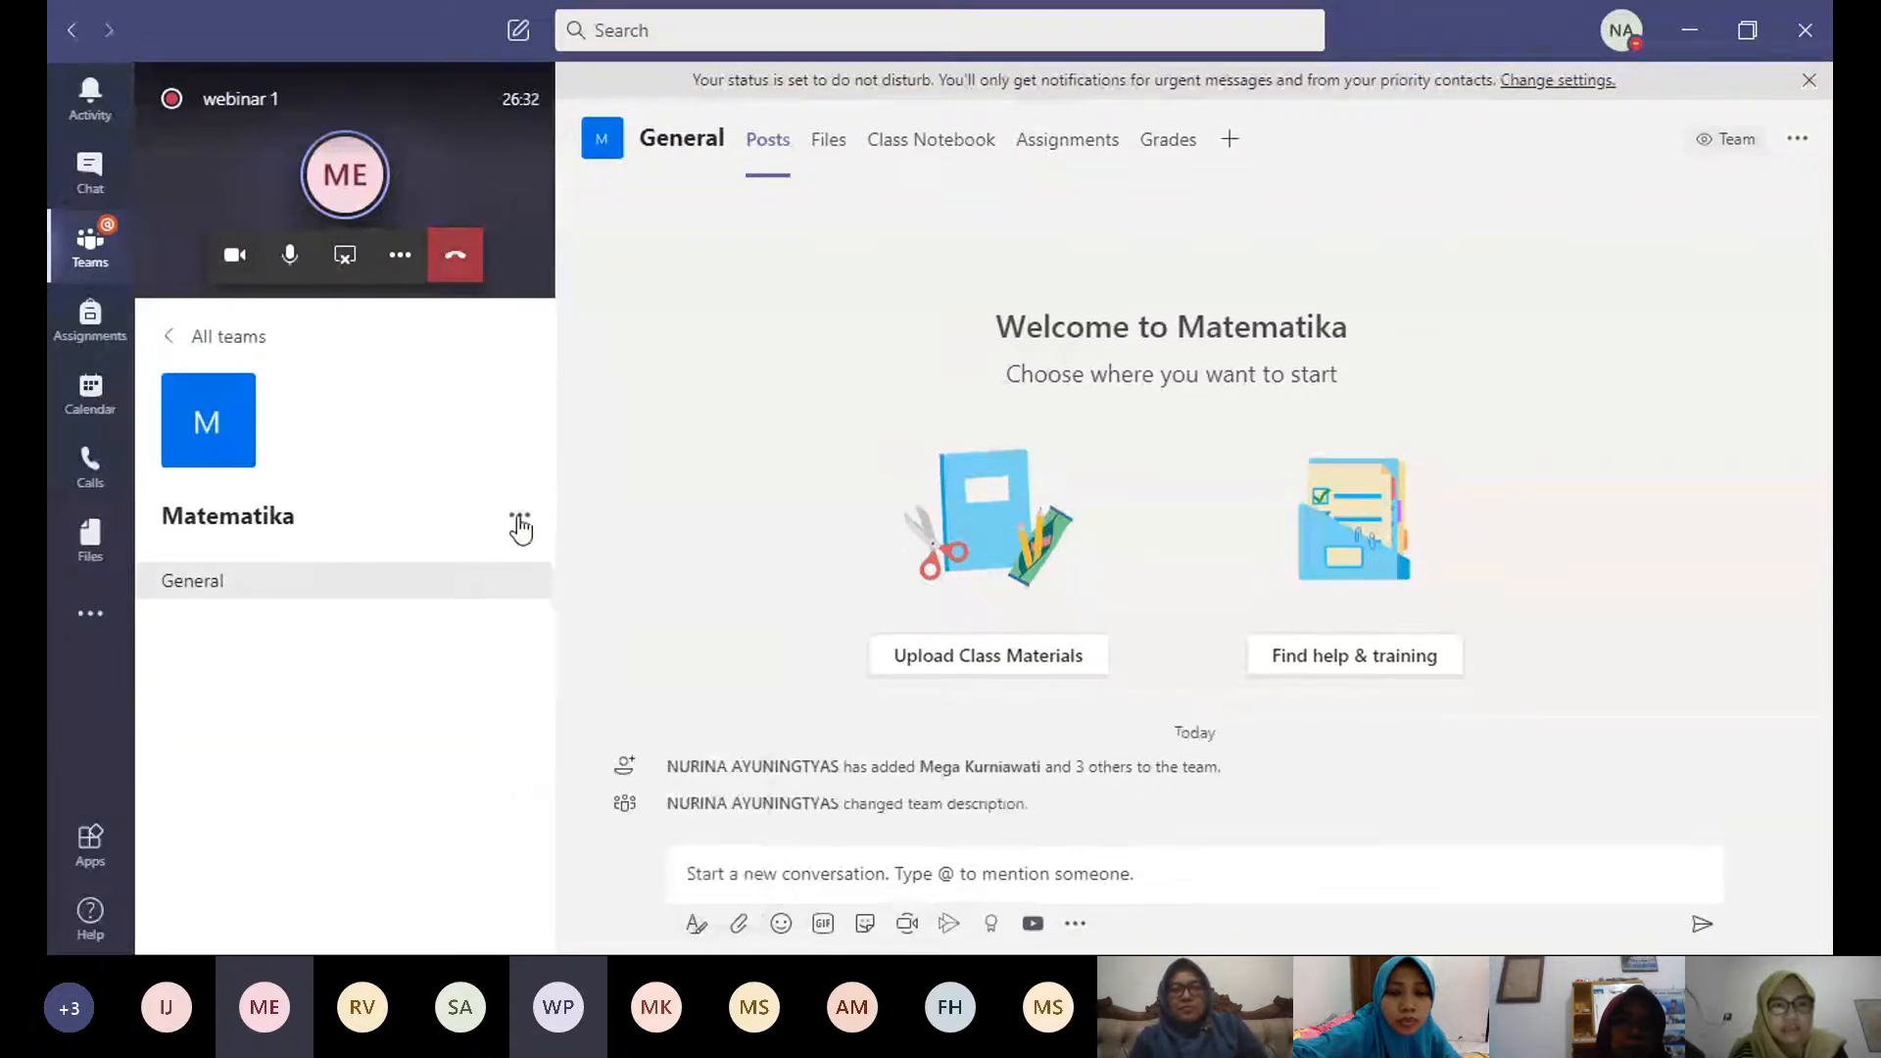
left_click(514, 523)
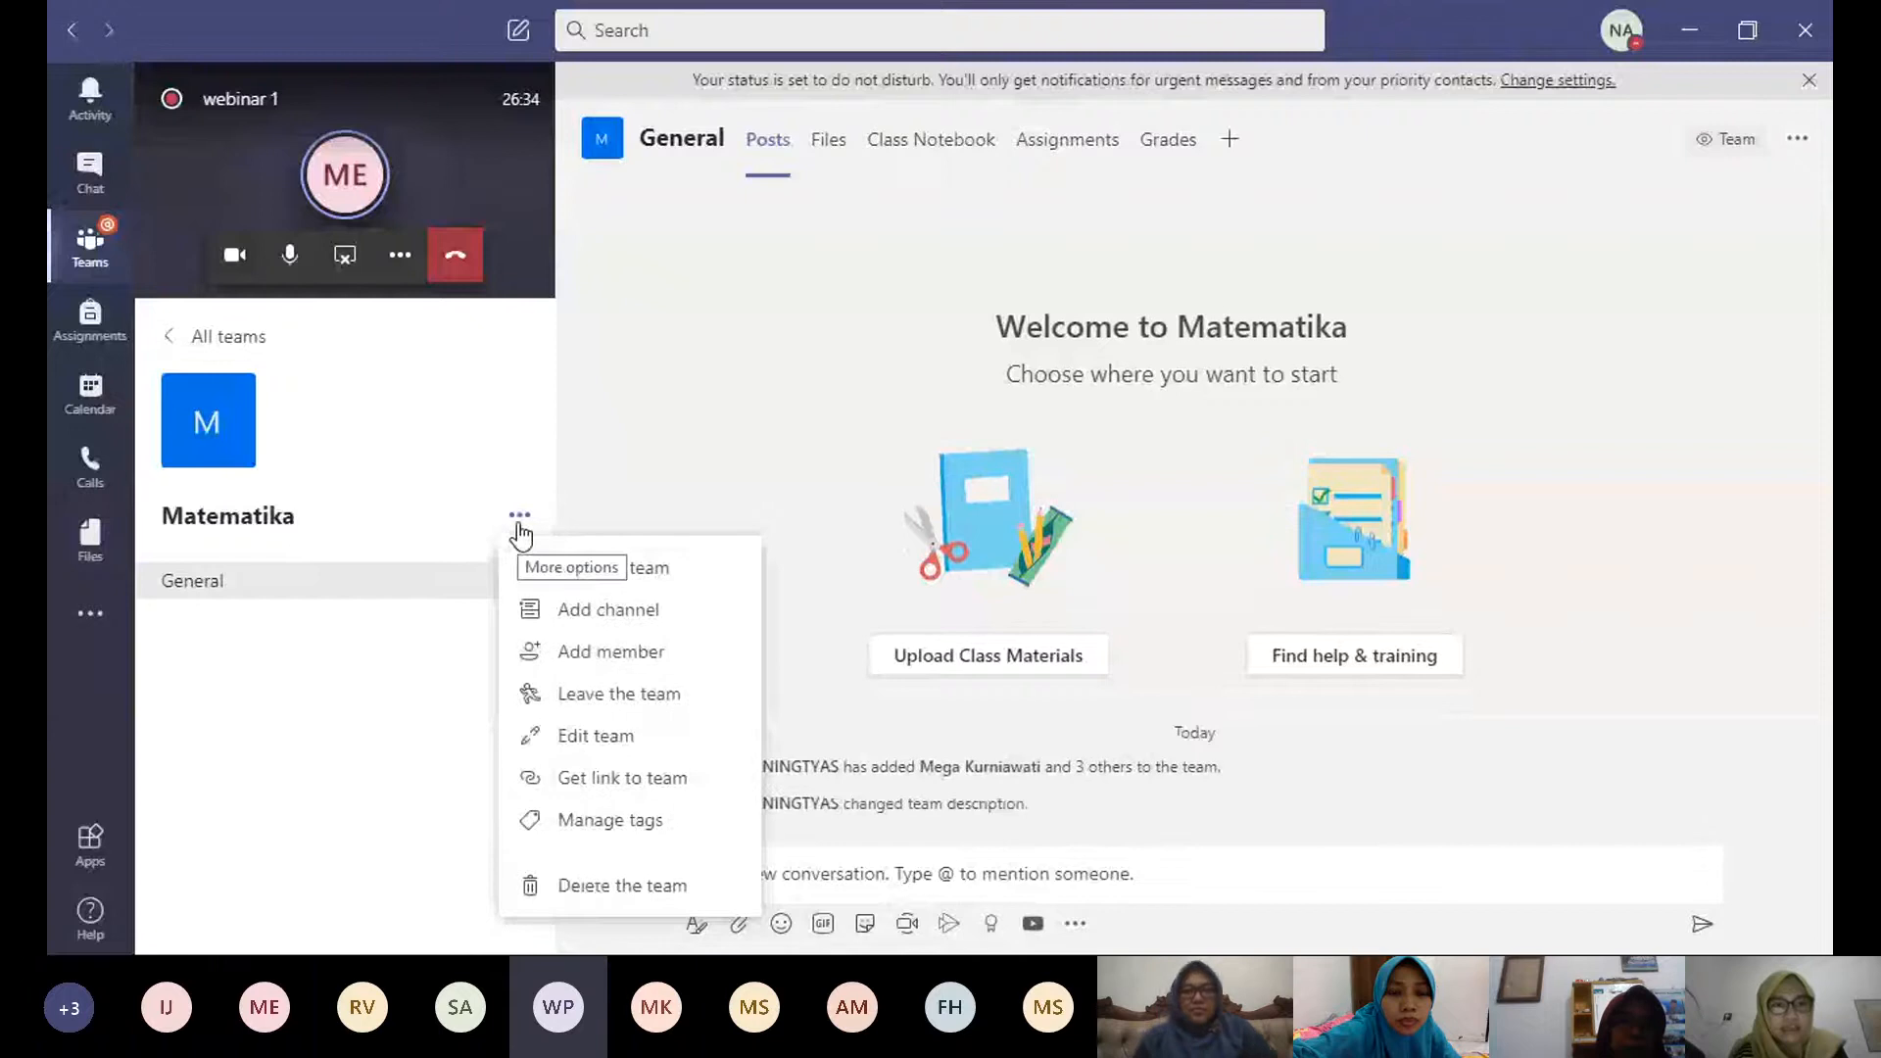
left_click(561, 583)
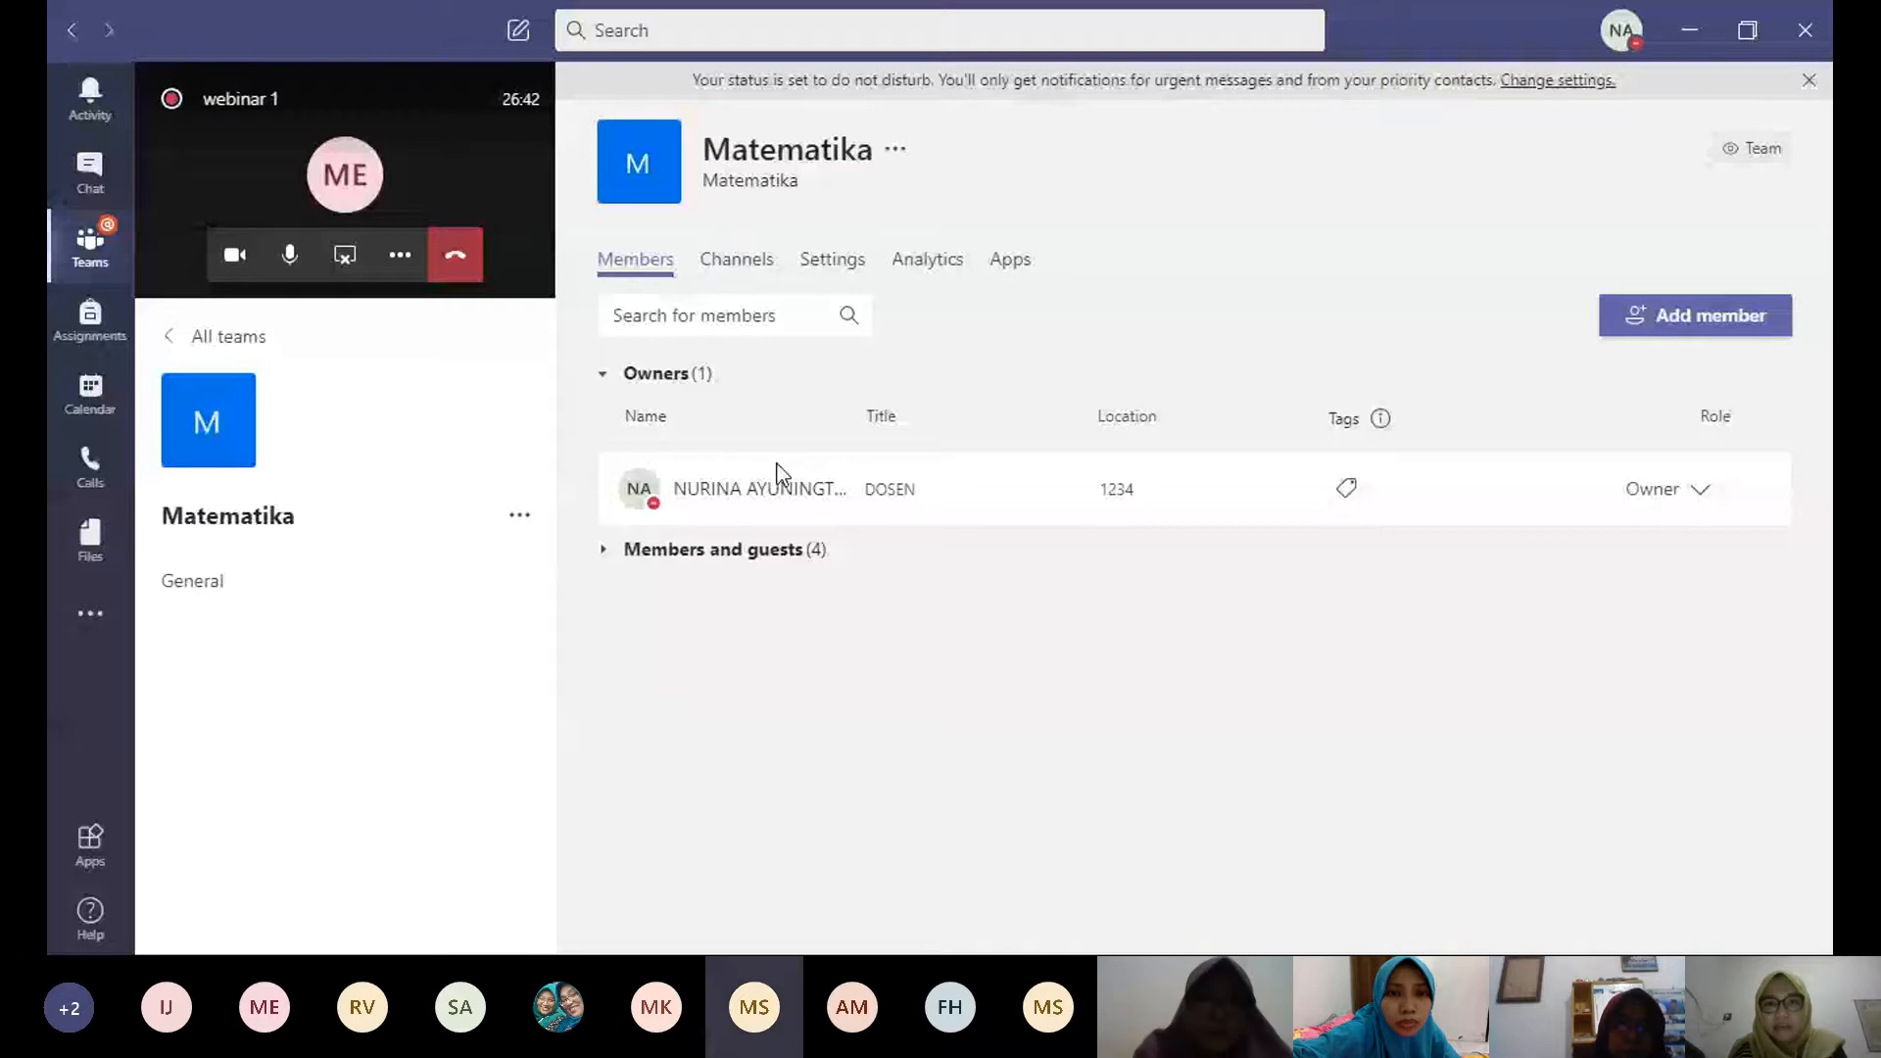
Step: Add a student to the Matematika team by searching for "m" and choosing the third suggested person
left_click(1695, 316)
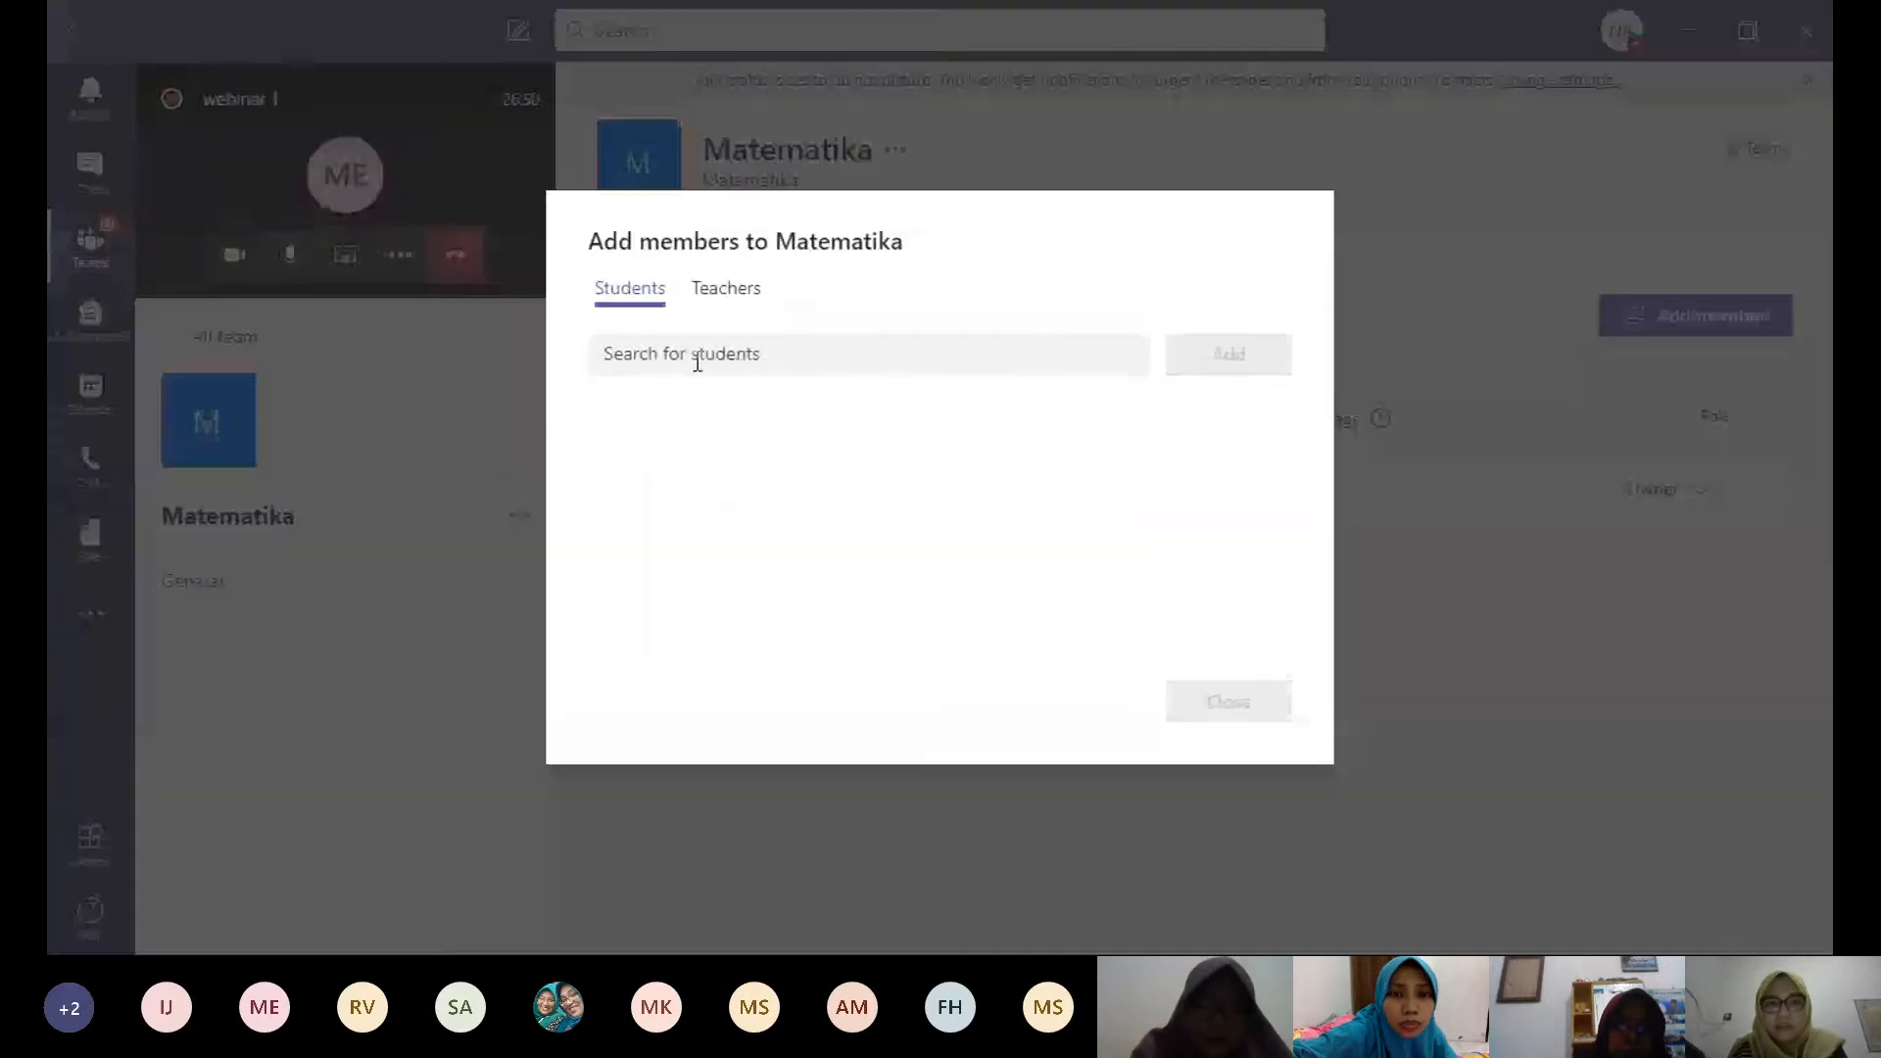
left_click(697, 362)
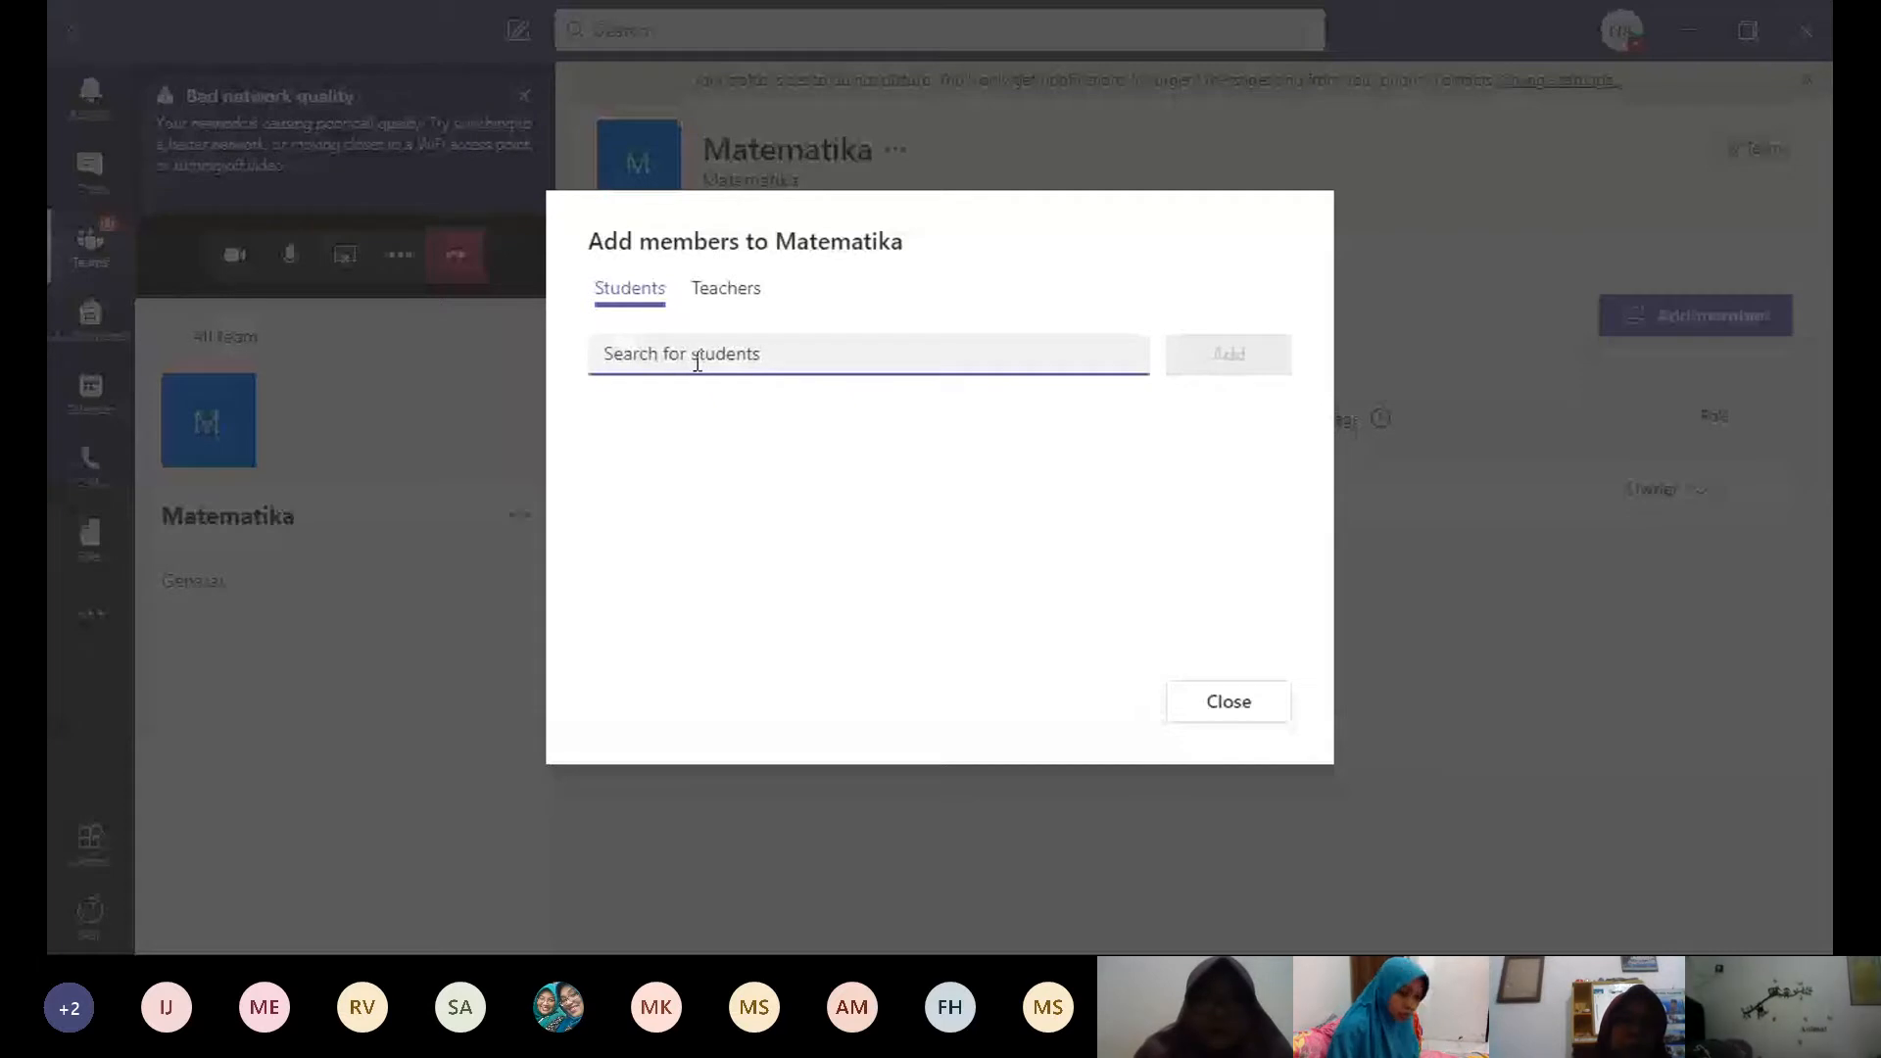
key("alt+Tab")
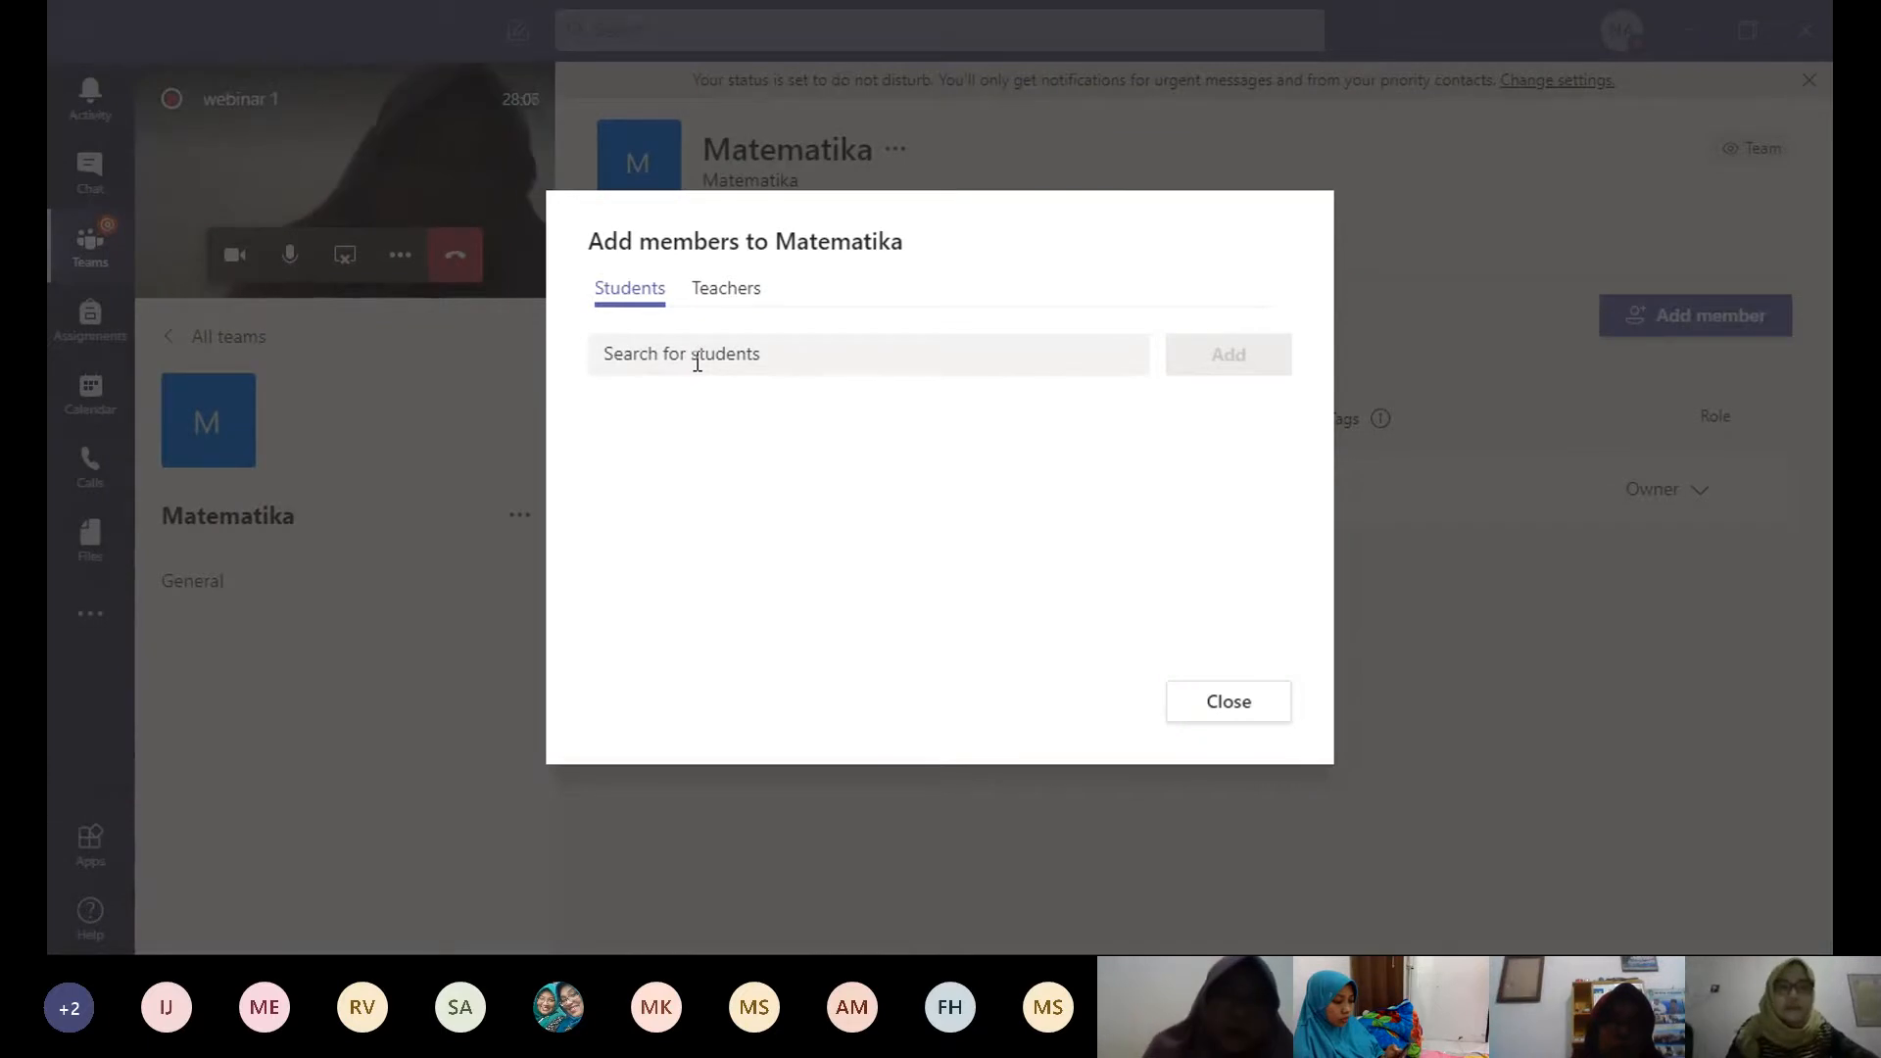
left_click(671, 353)
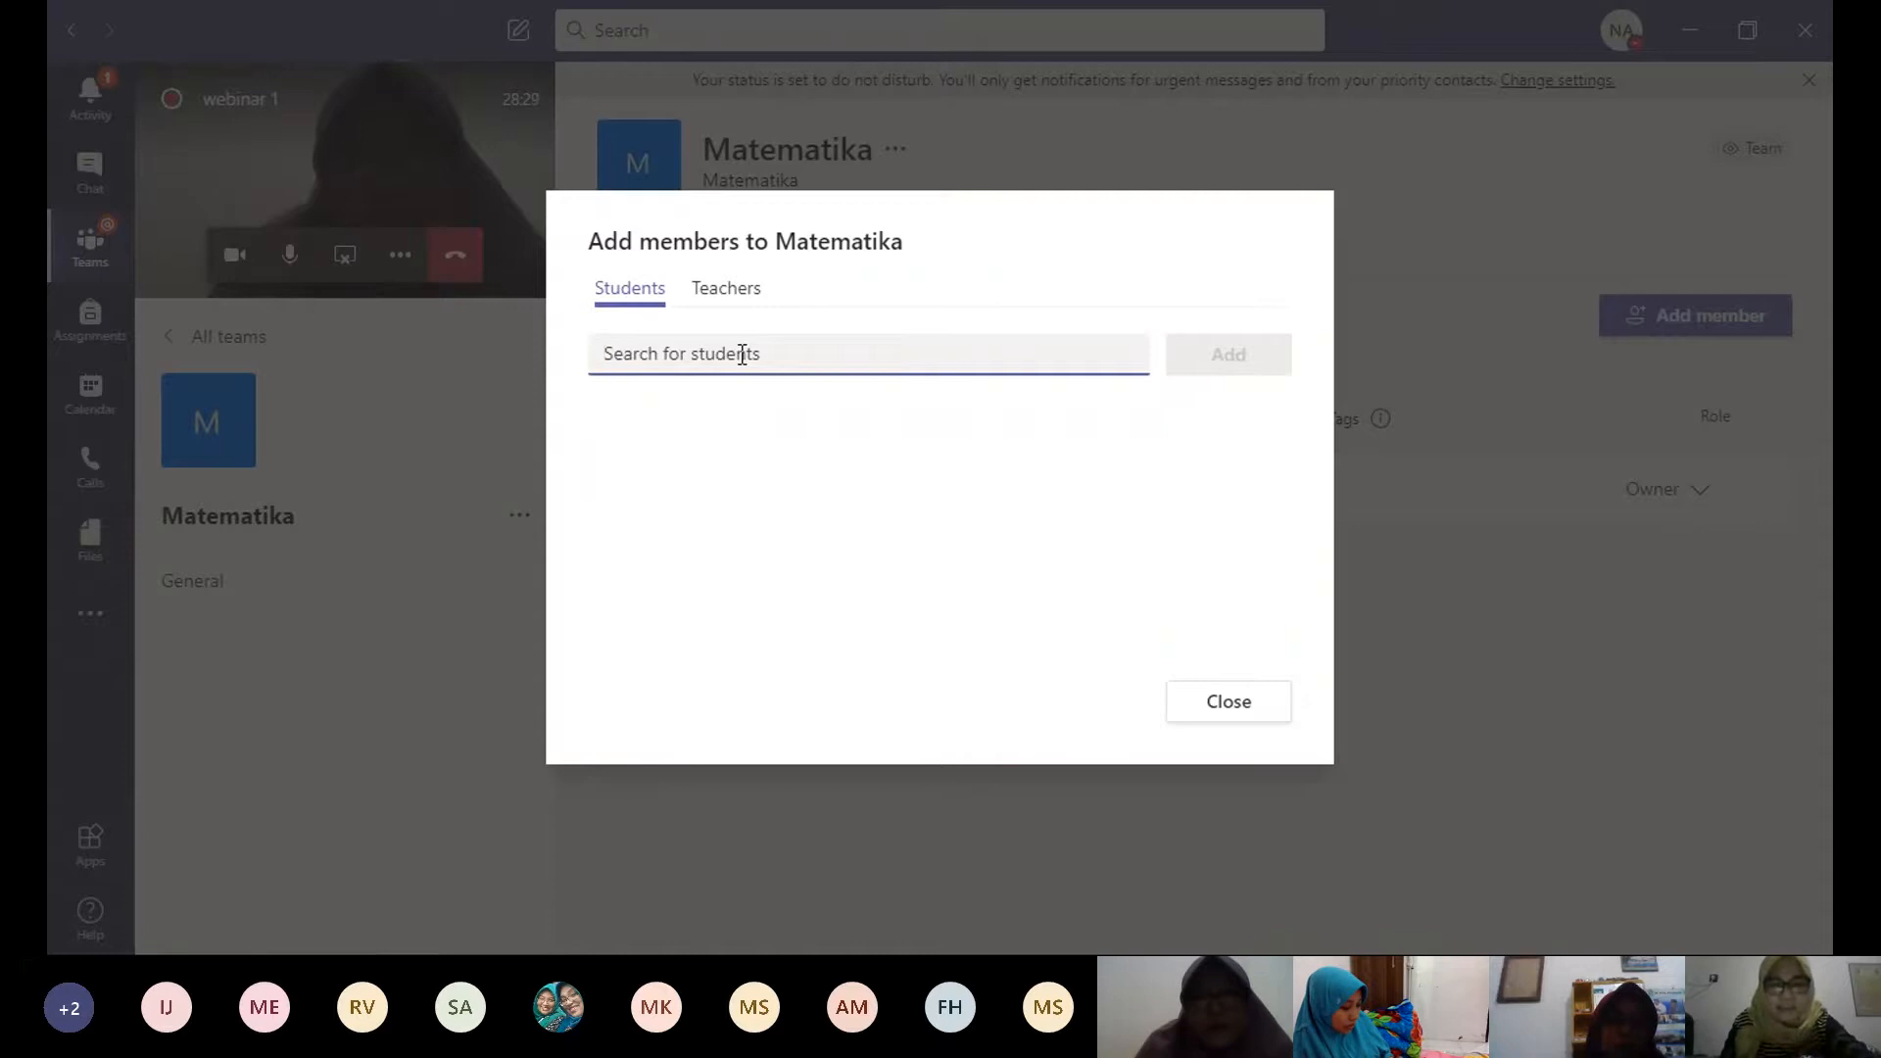
type("m")
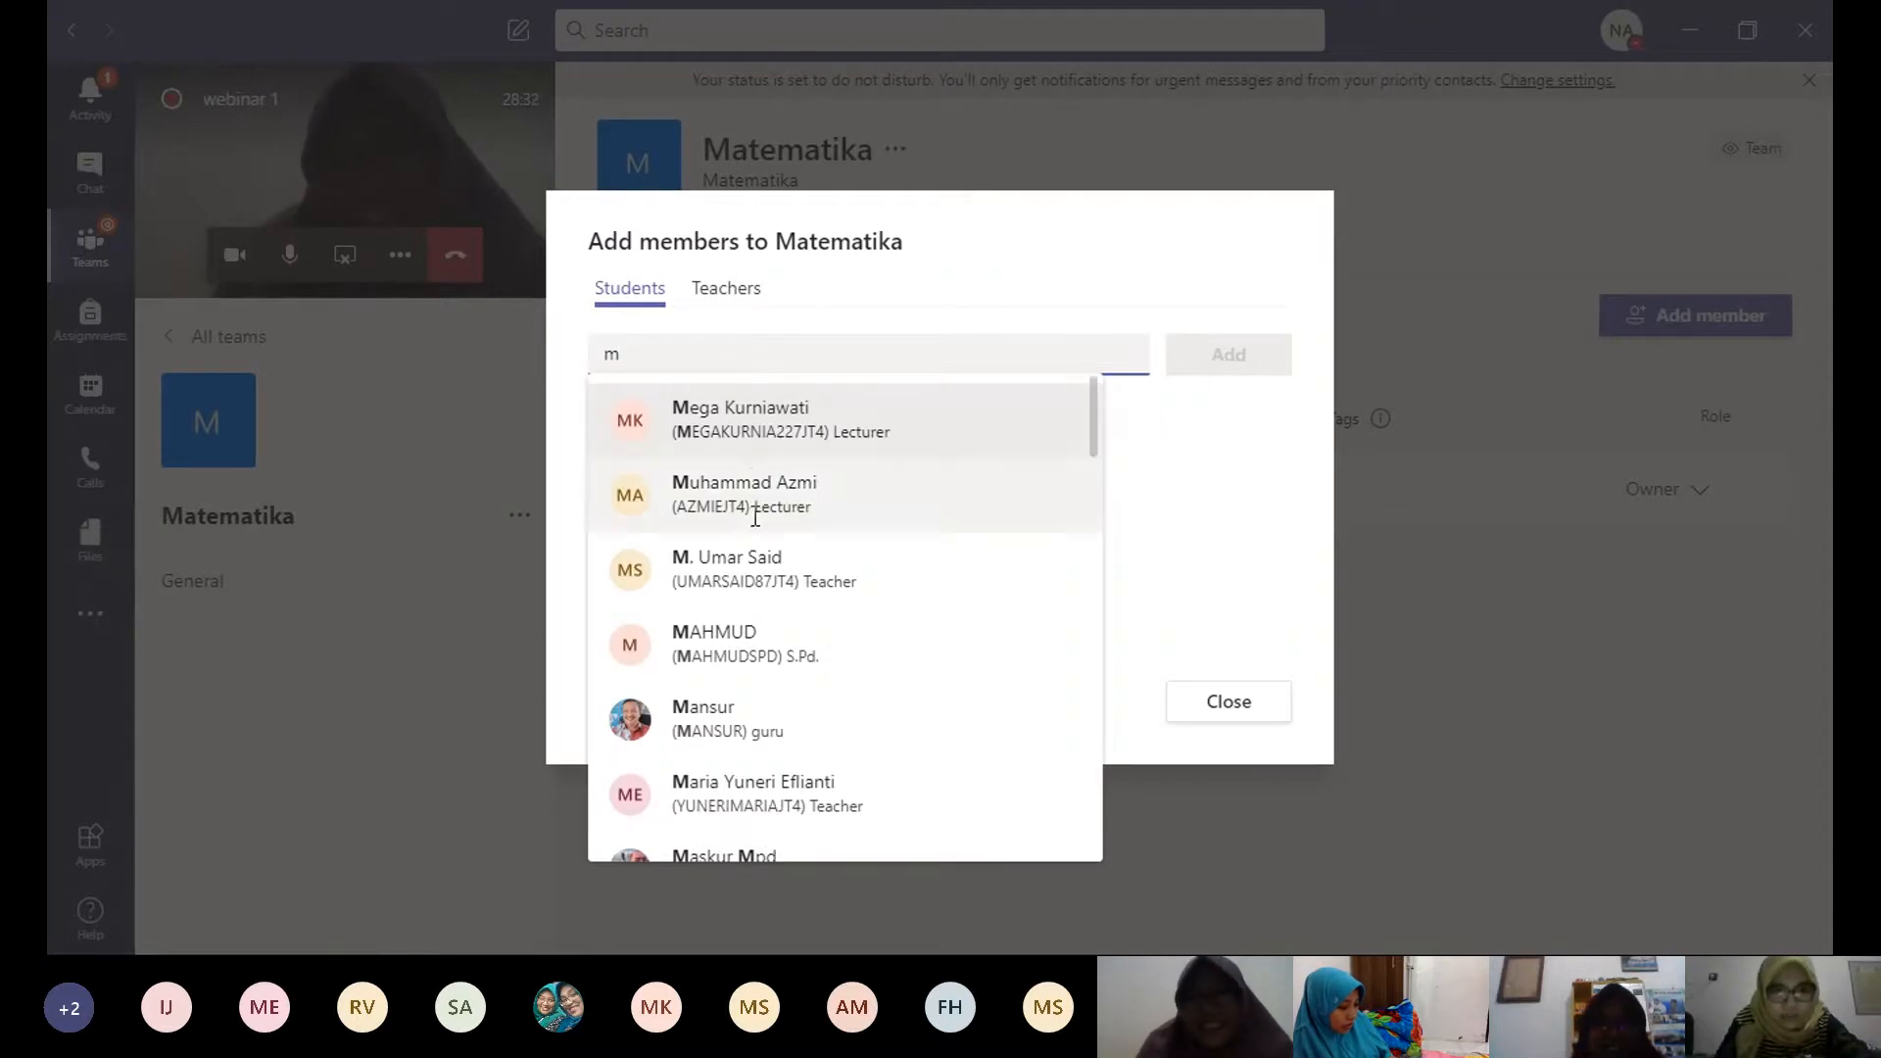
left_click(753, 576)
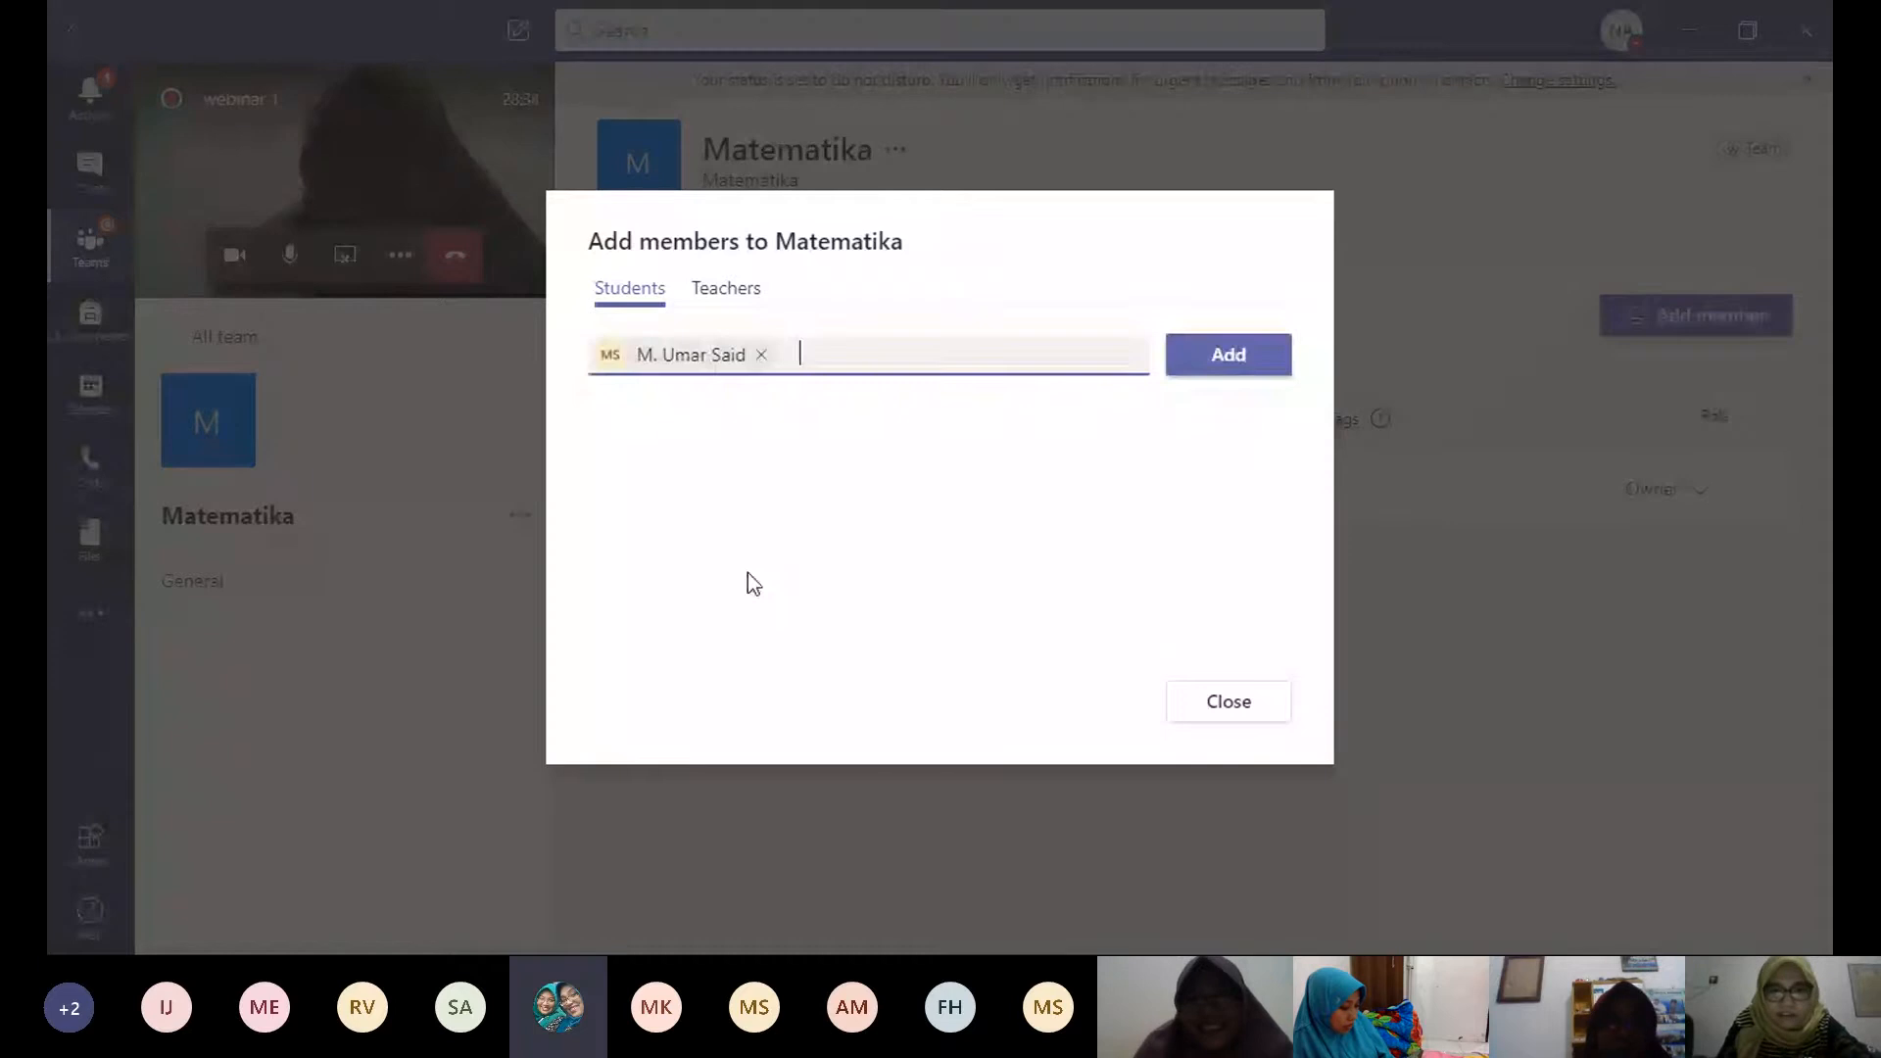
left_click(1229, 354)
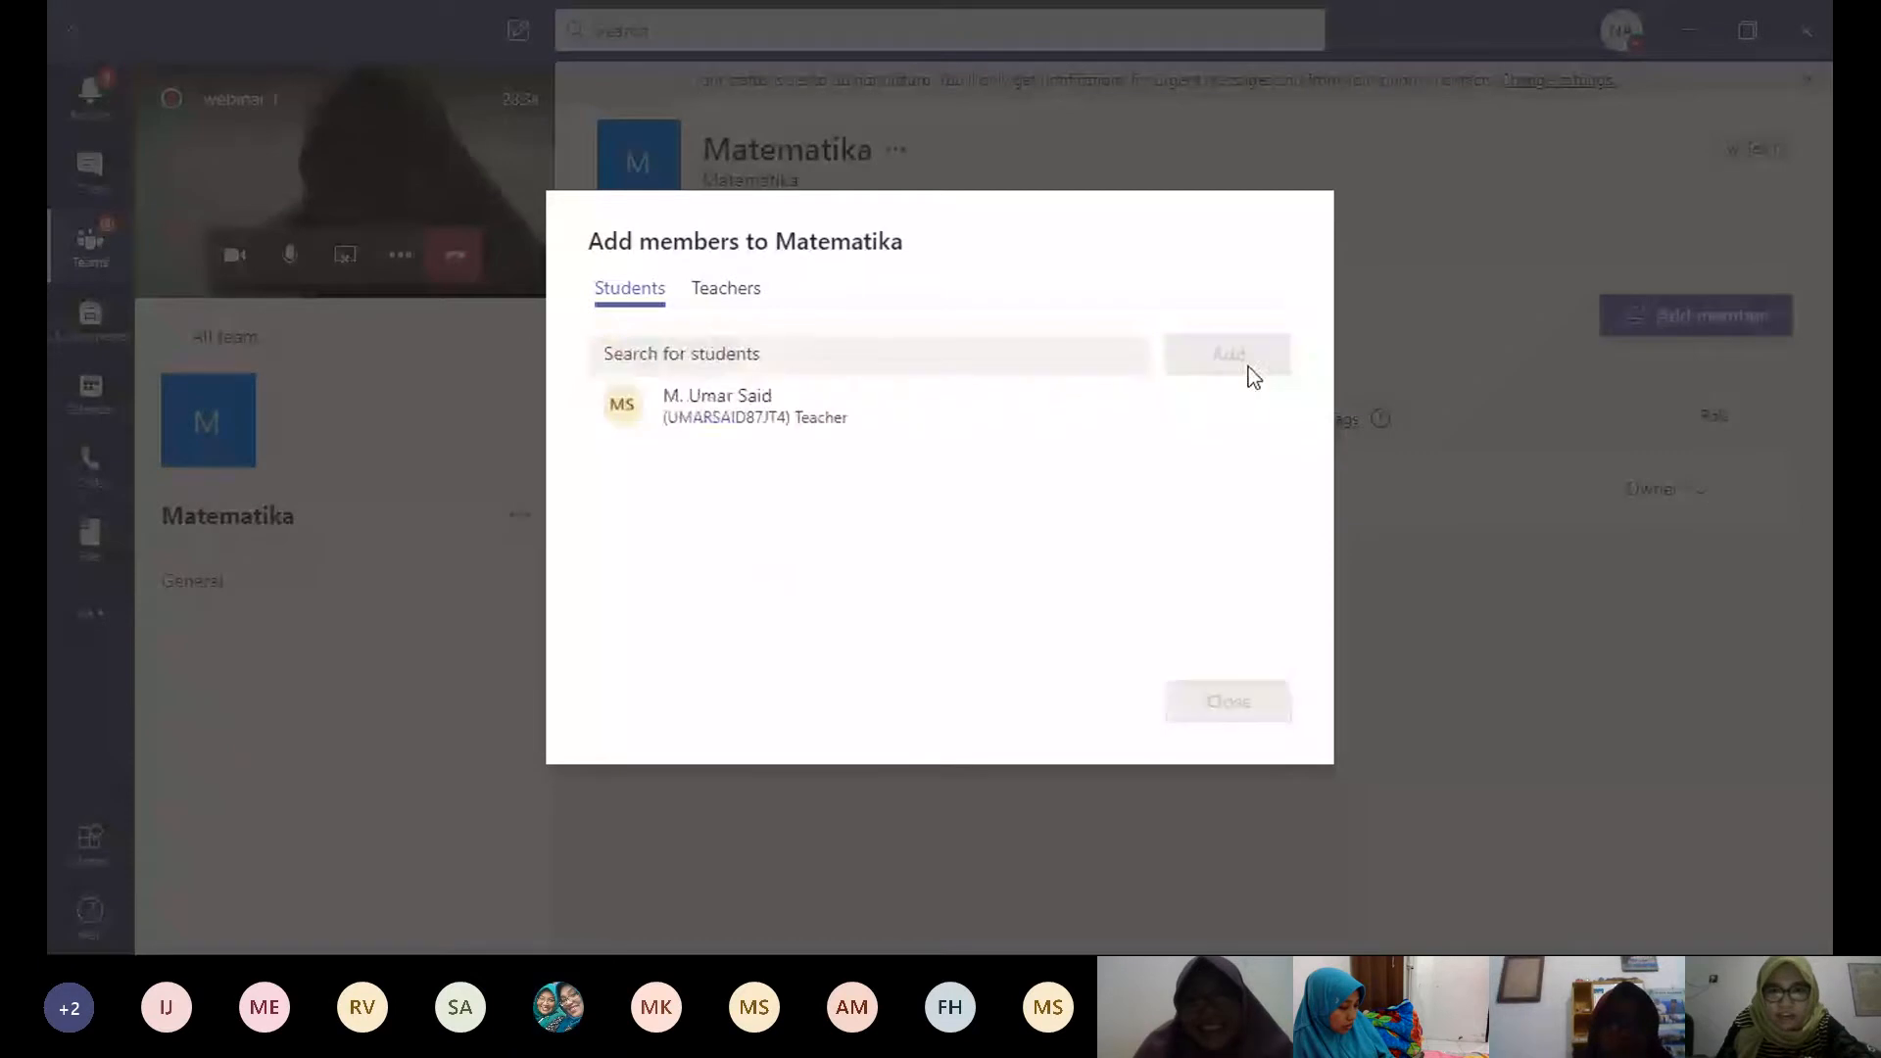
Step: Add a teacher to the Matematika team by searching for "far" and choosing the first suggested person, and finish adding members
left_click(722, 294)
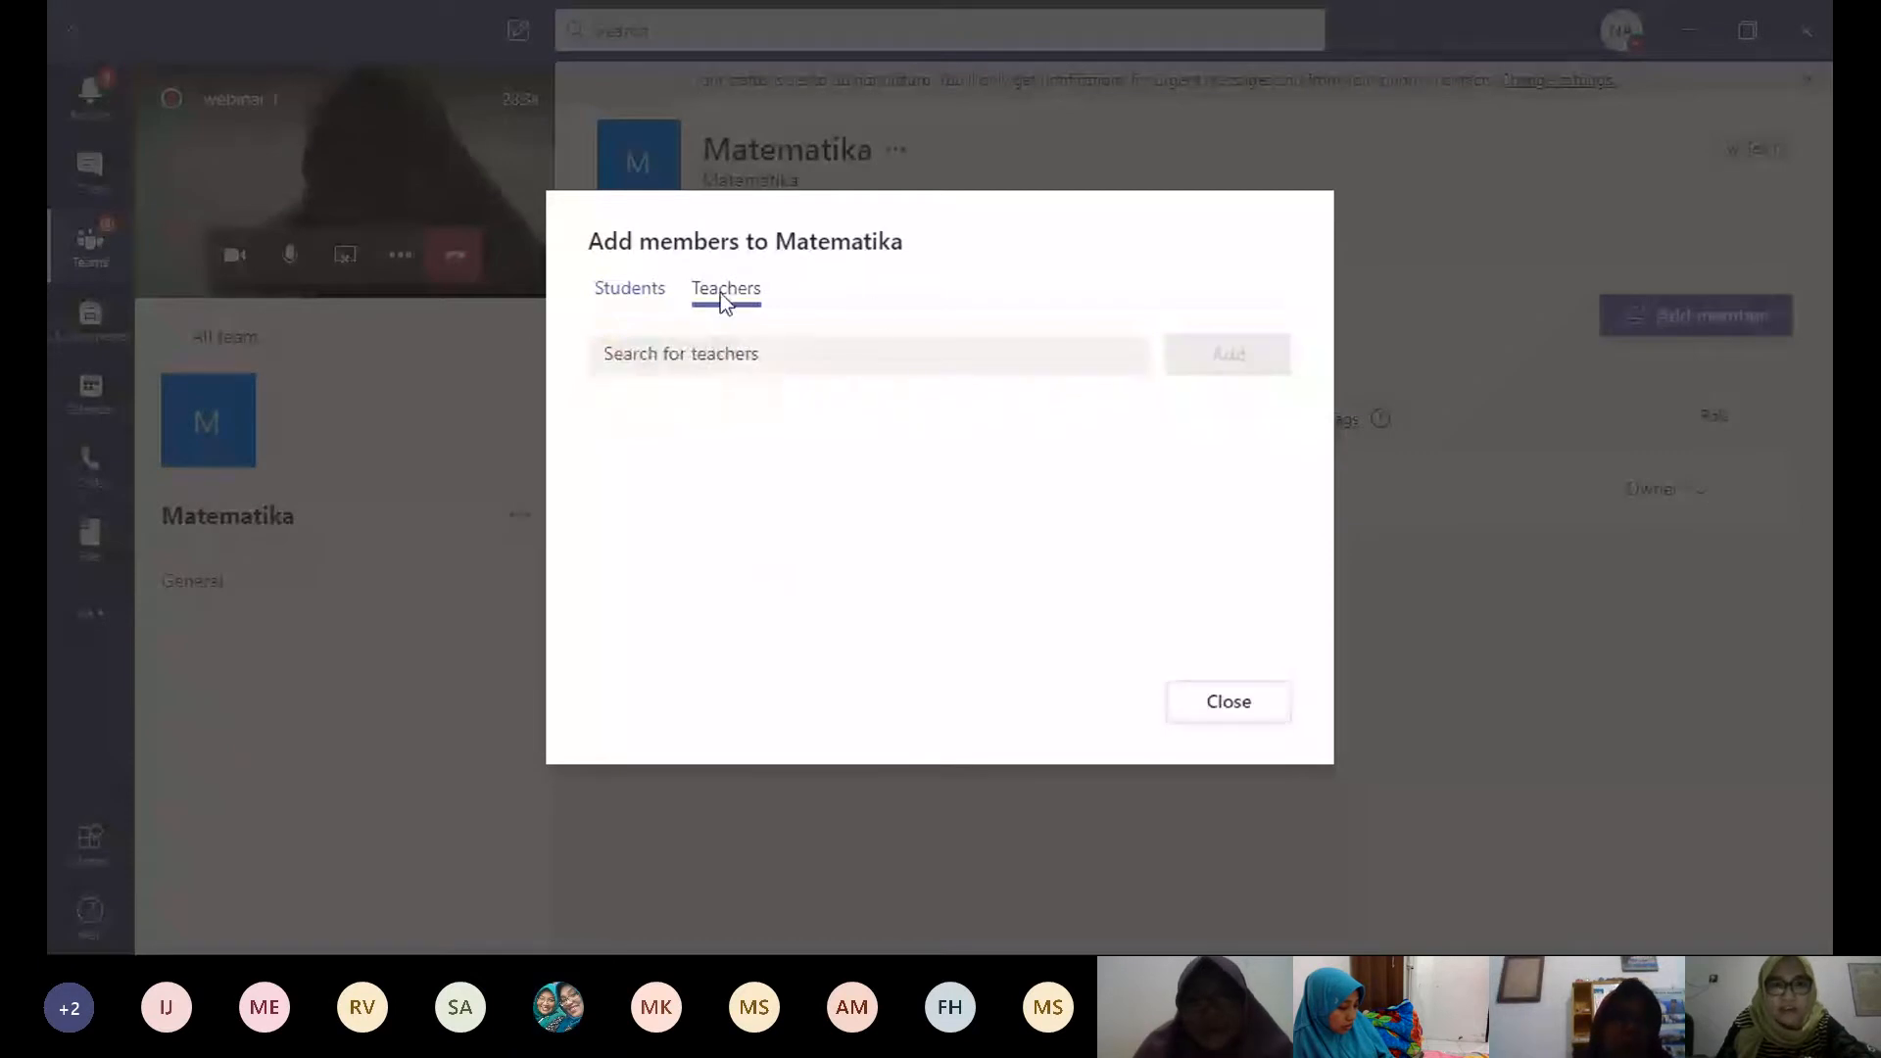
left_click(718, 353)
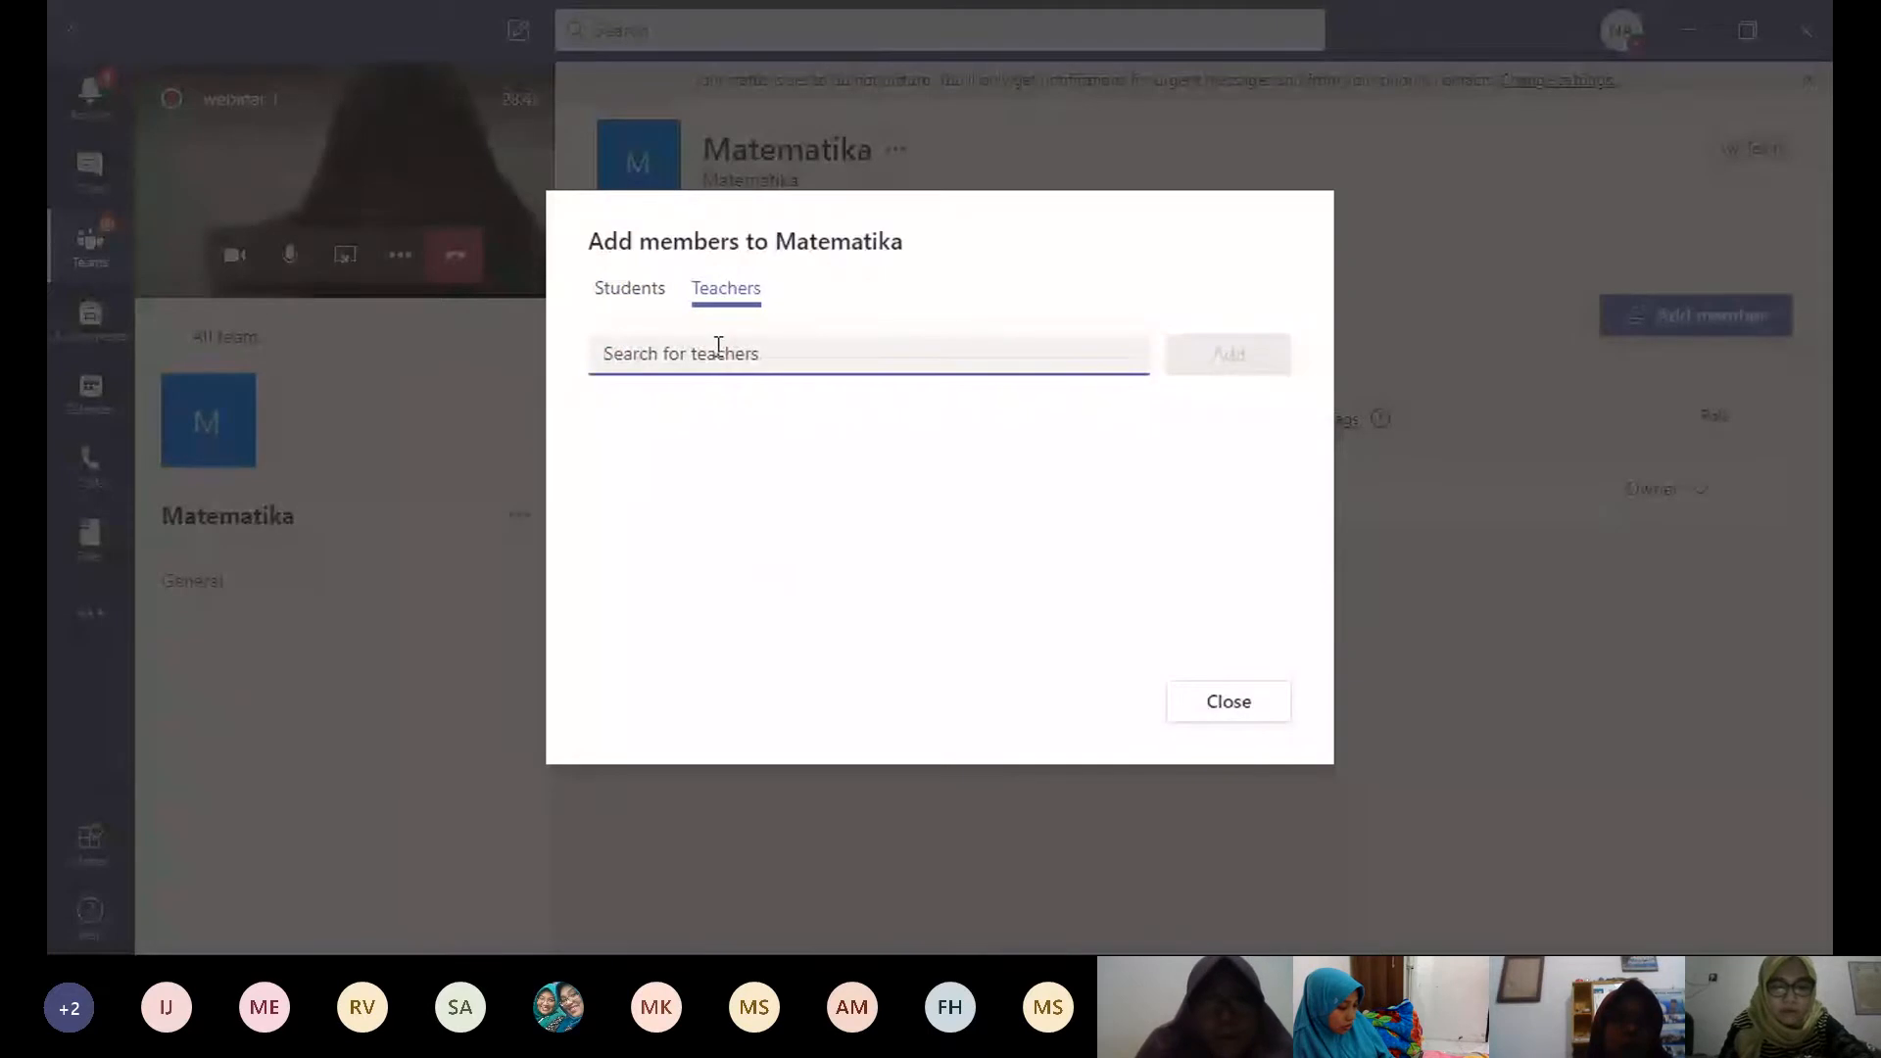
type("f")
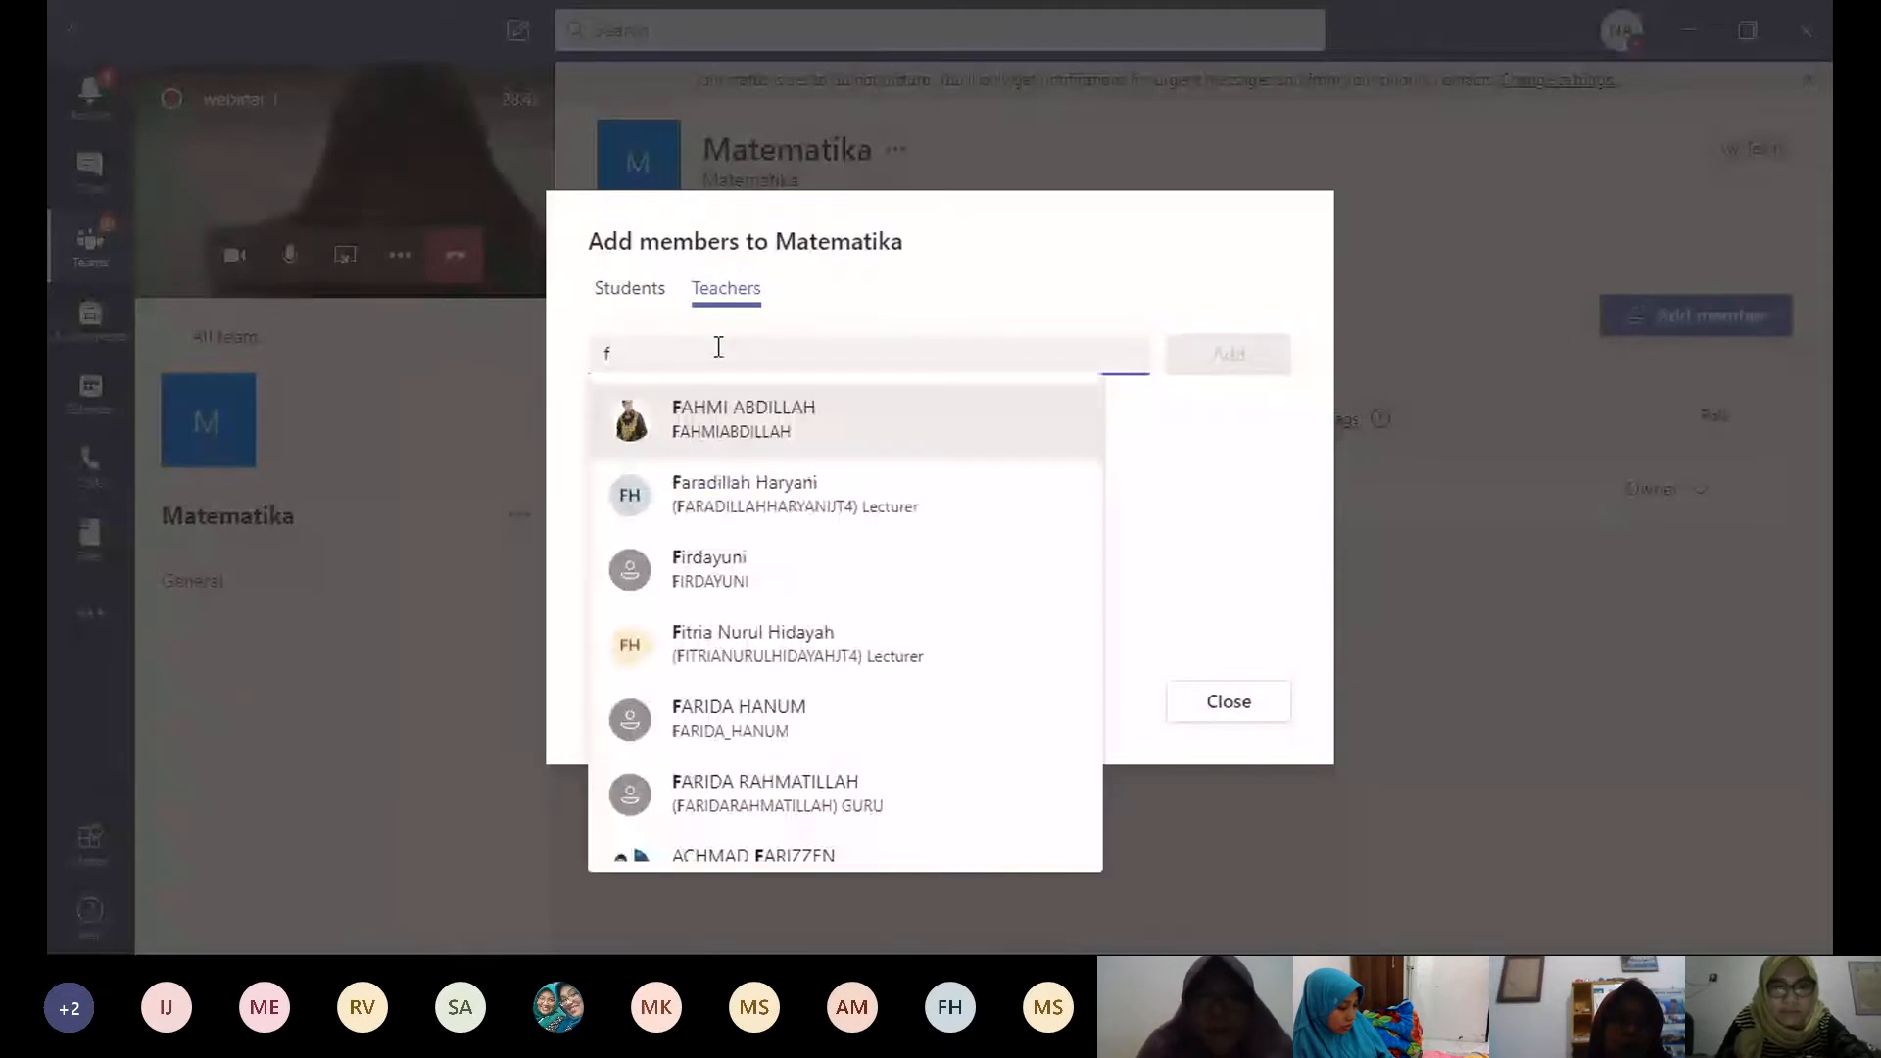
type("ar")
left_click(760, 427)
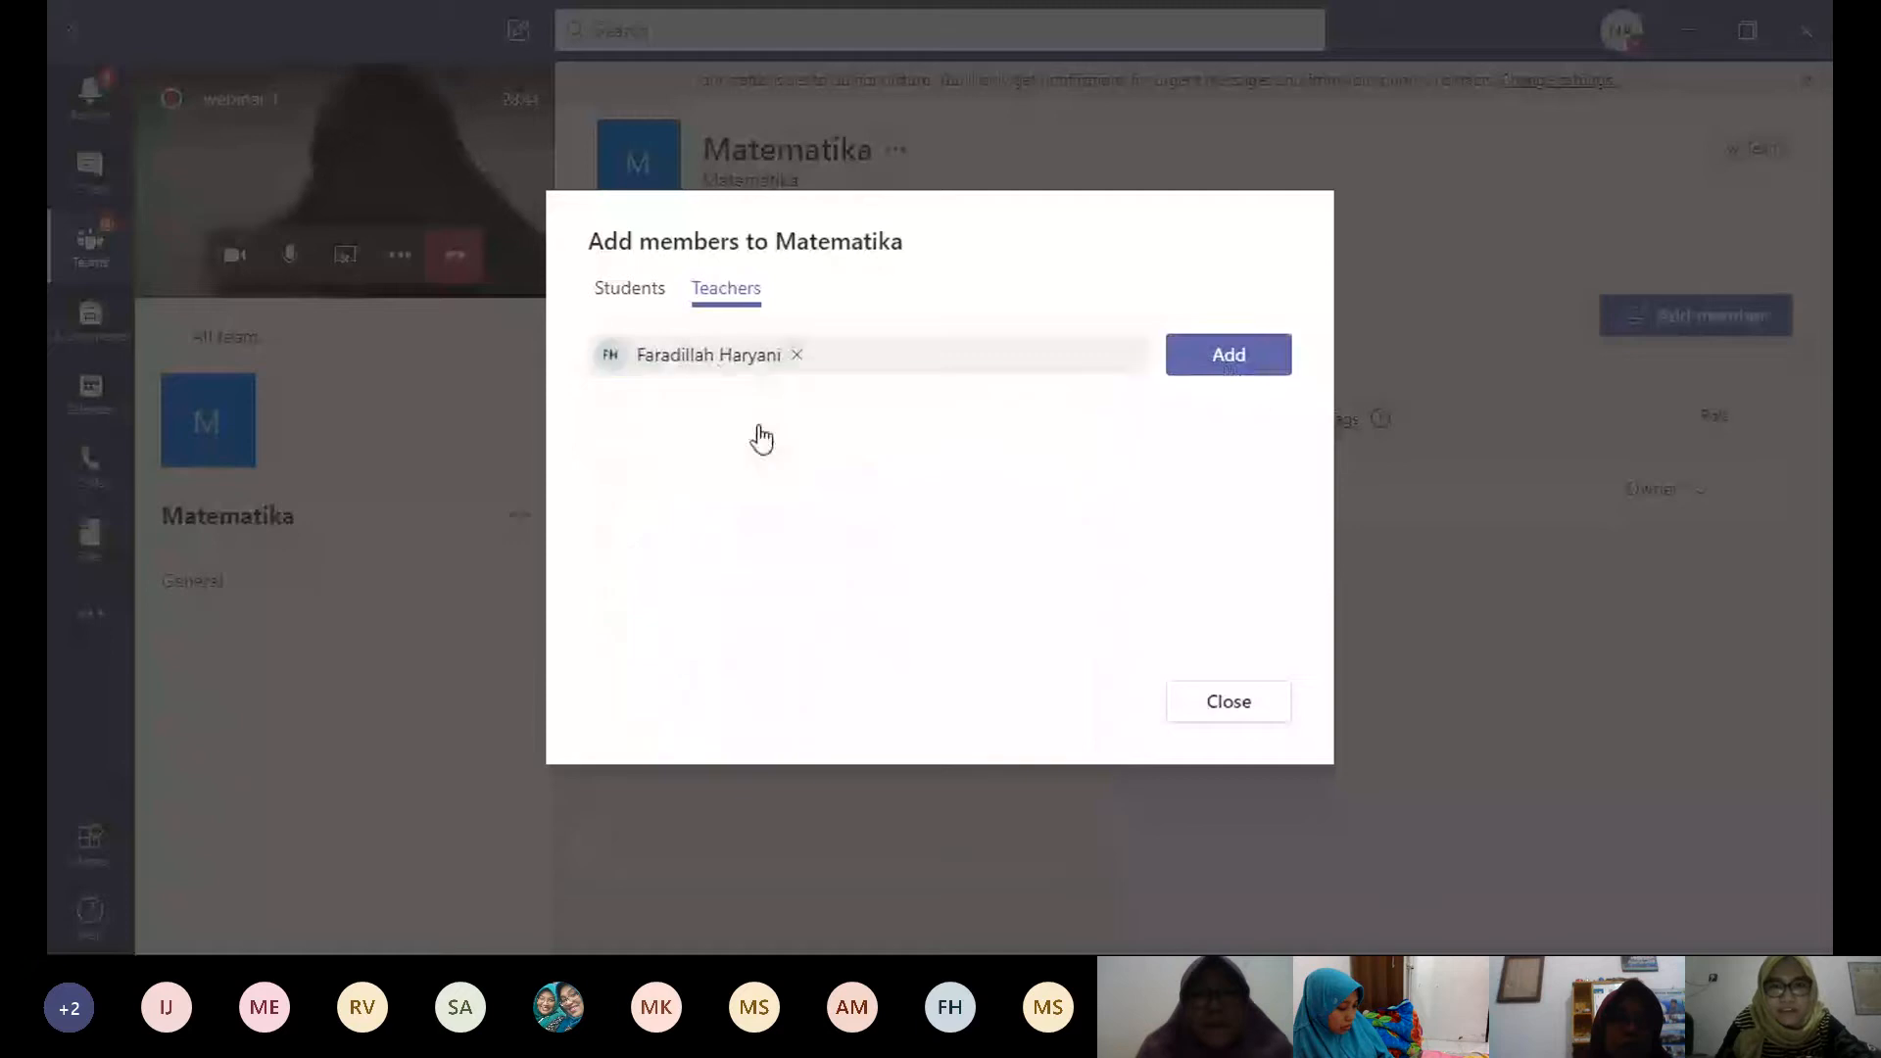
left_click(1226, 370)
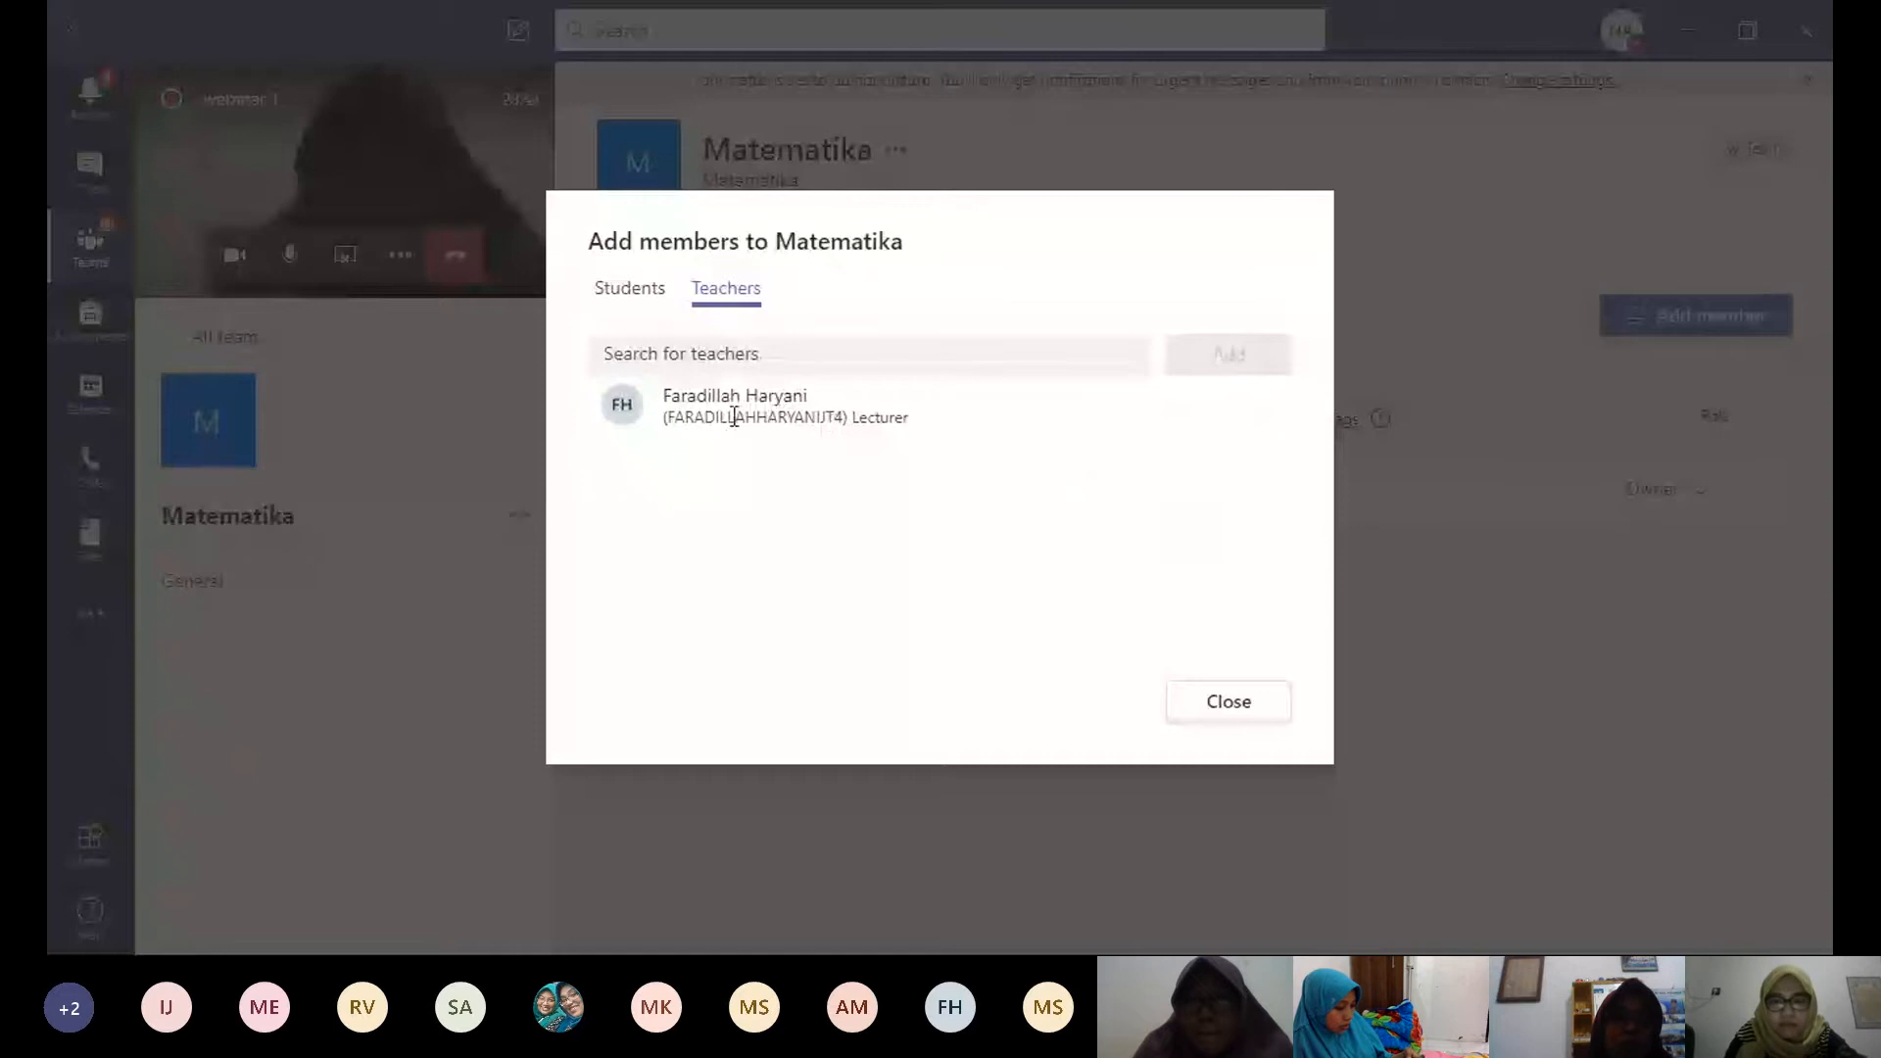
left_click(1250, 706)
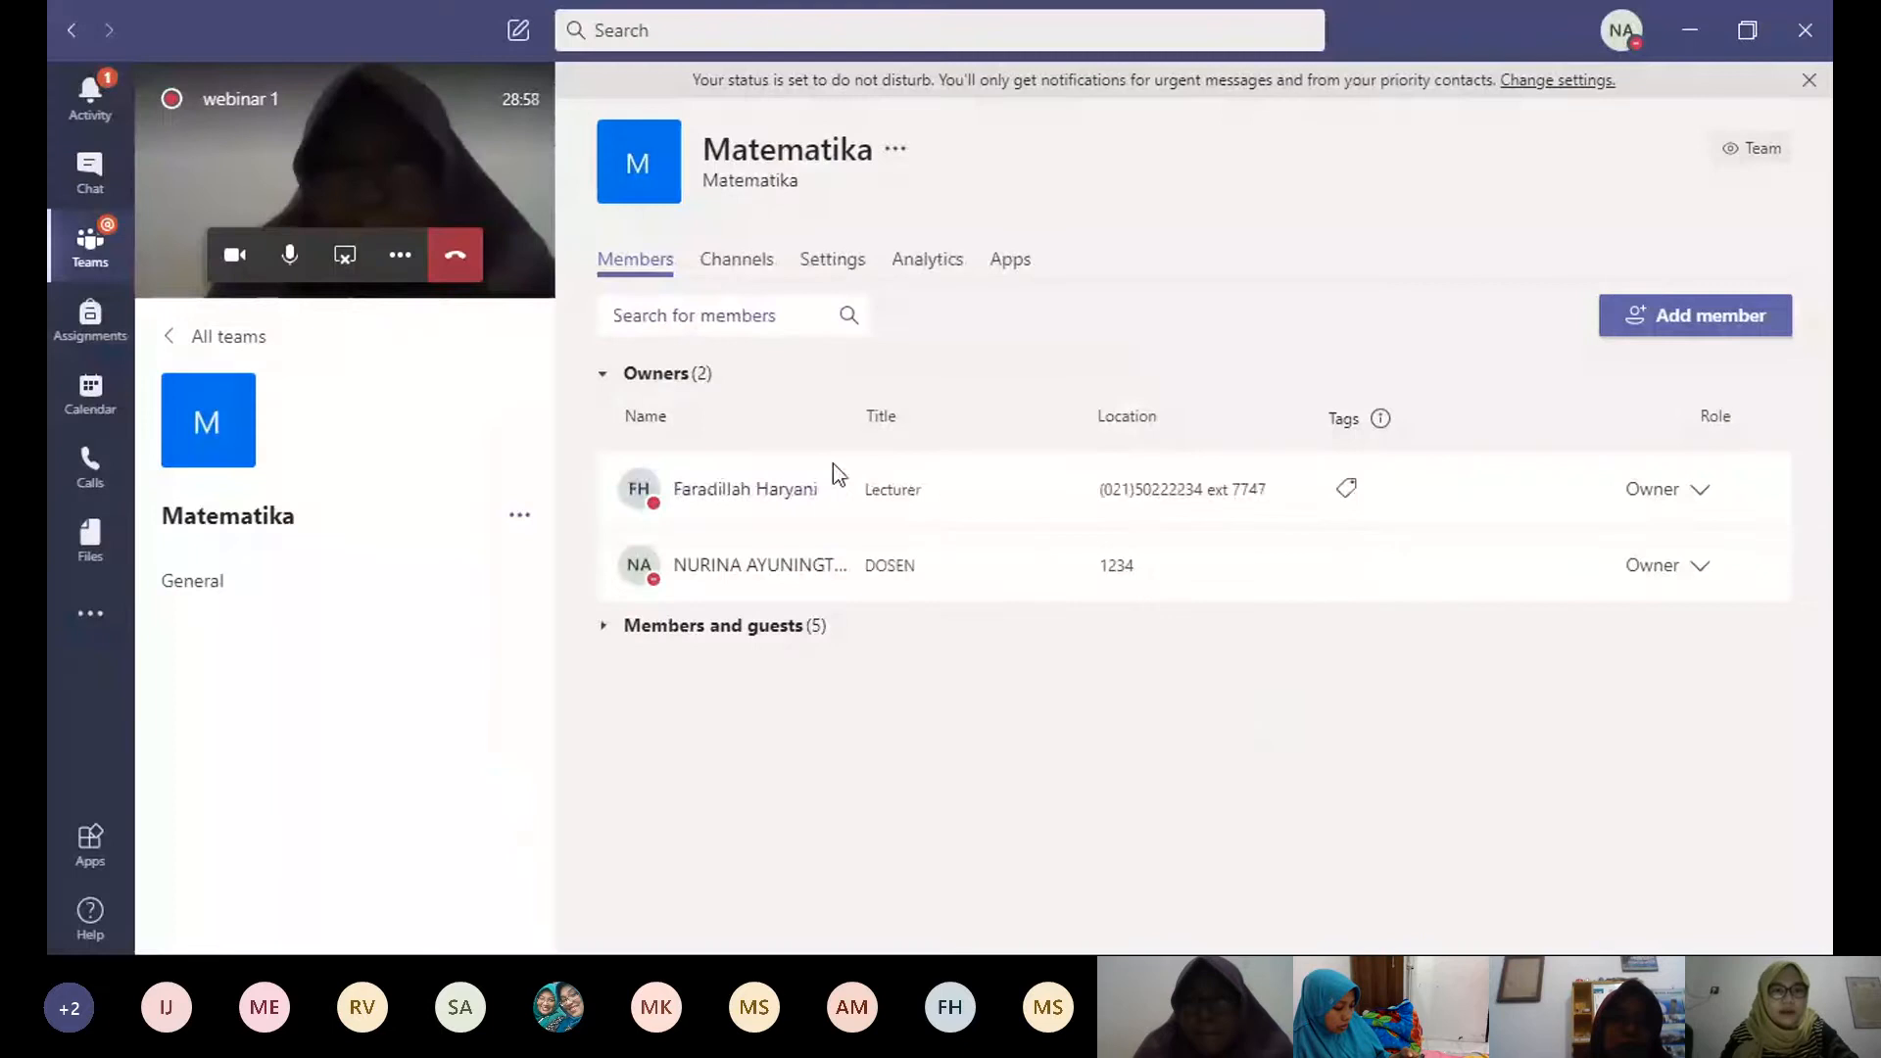
Step: Create a standard channel named Statistika in the Matematika team without a description, and return to the General channel's posts
left_click(521, 519)
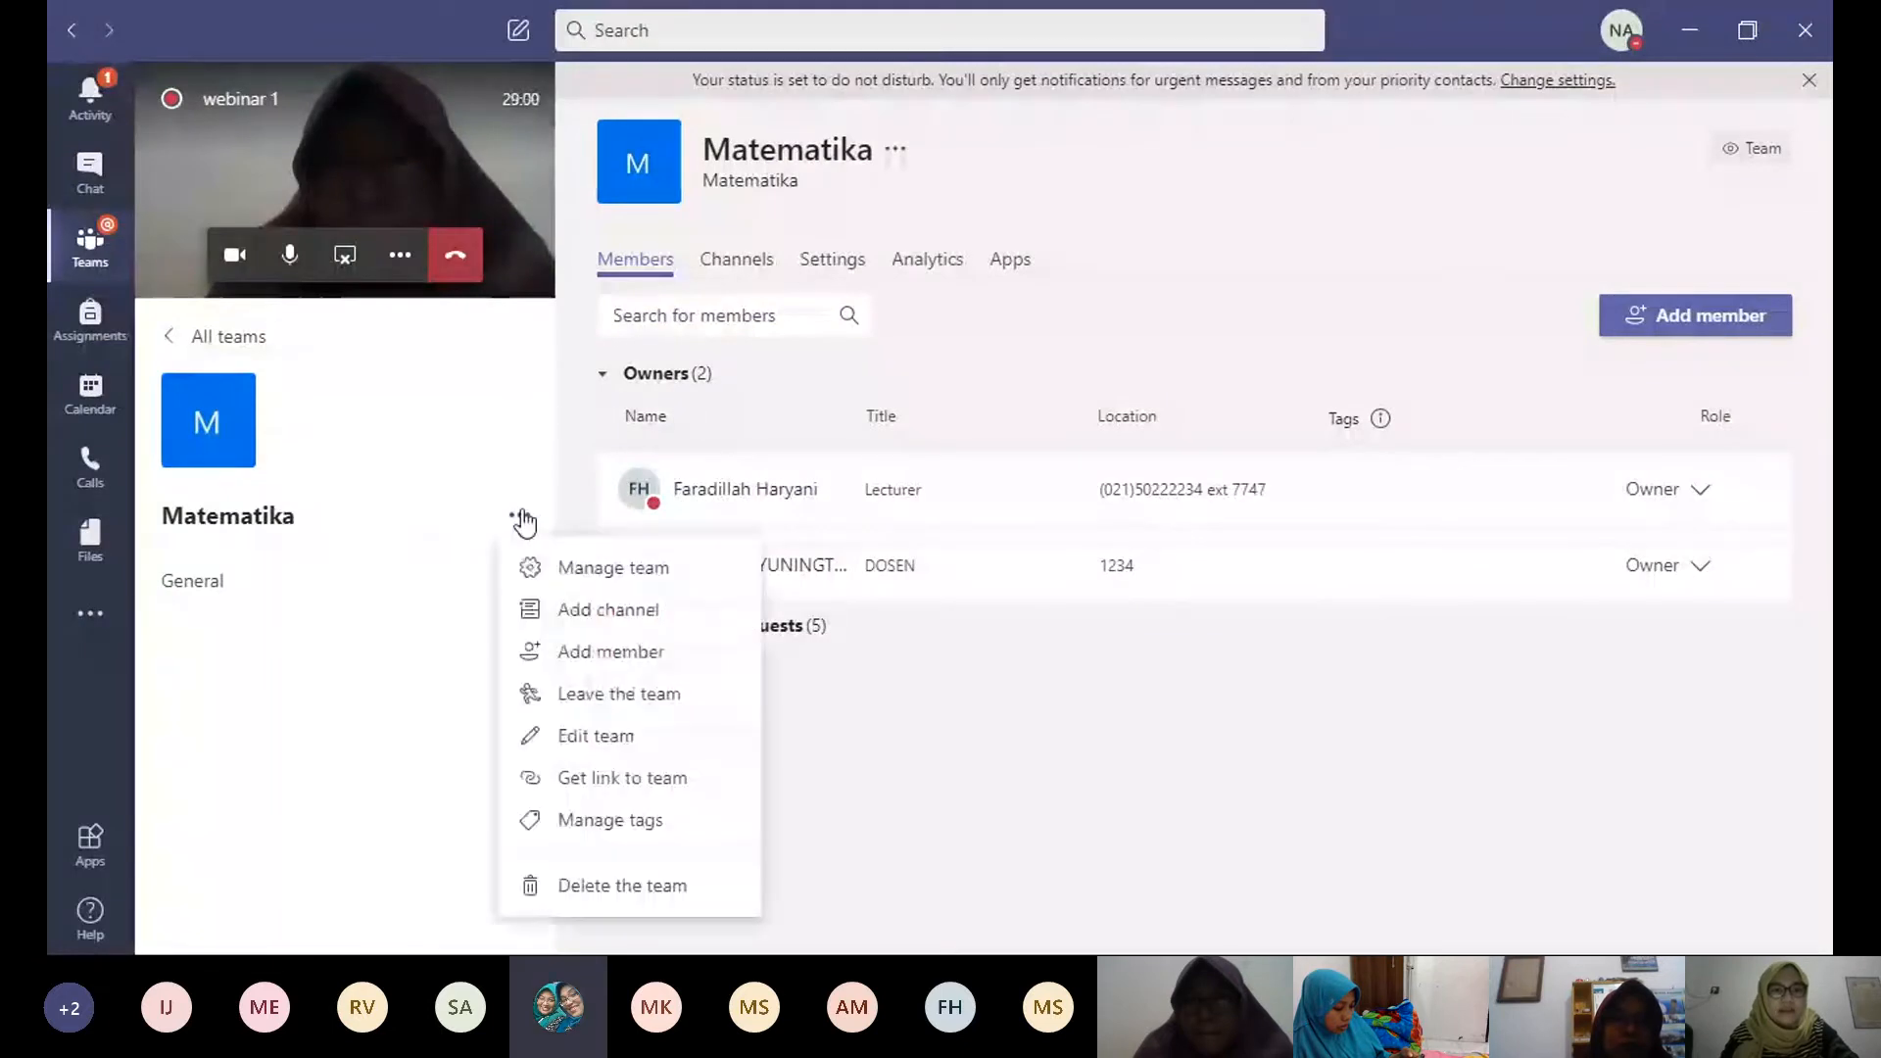
left_click(572, 617)
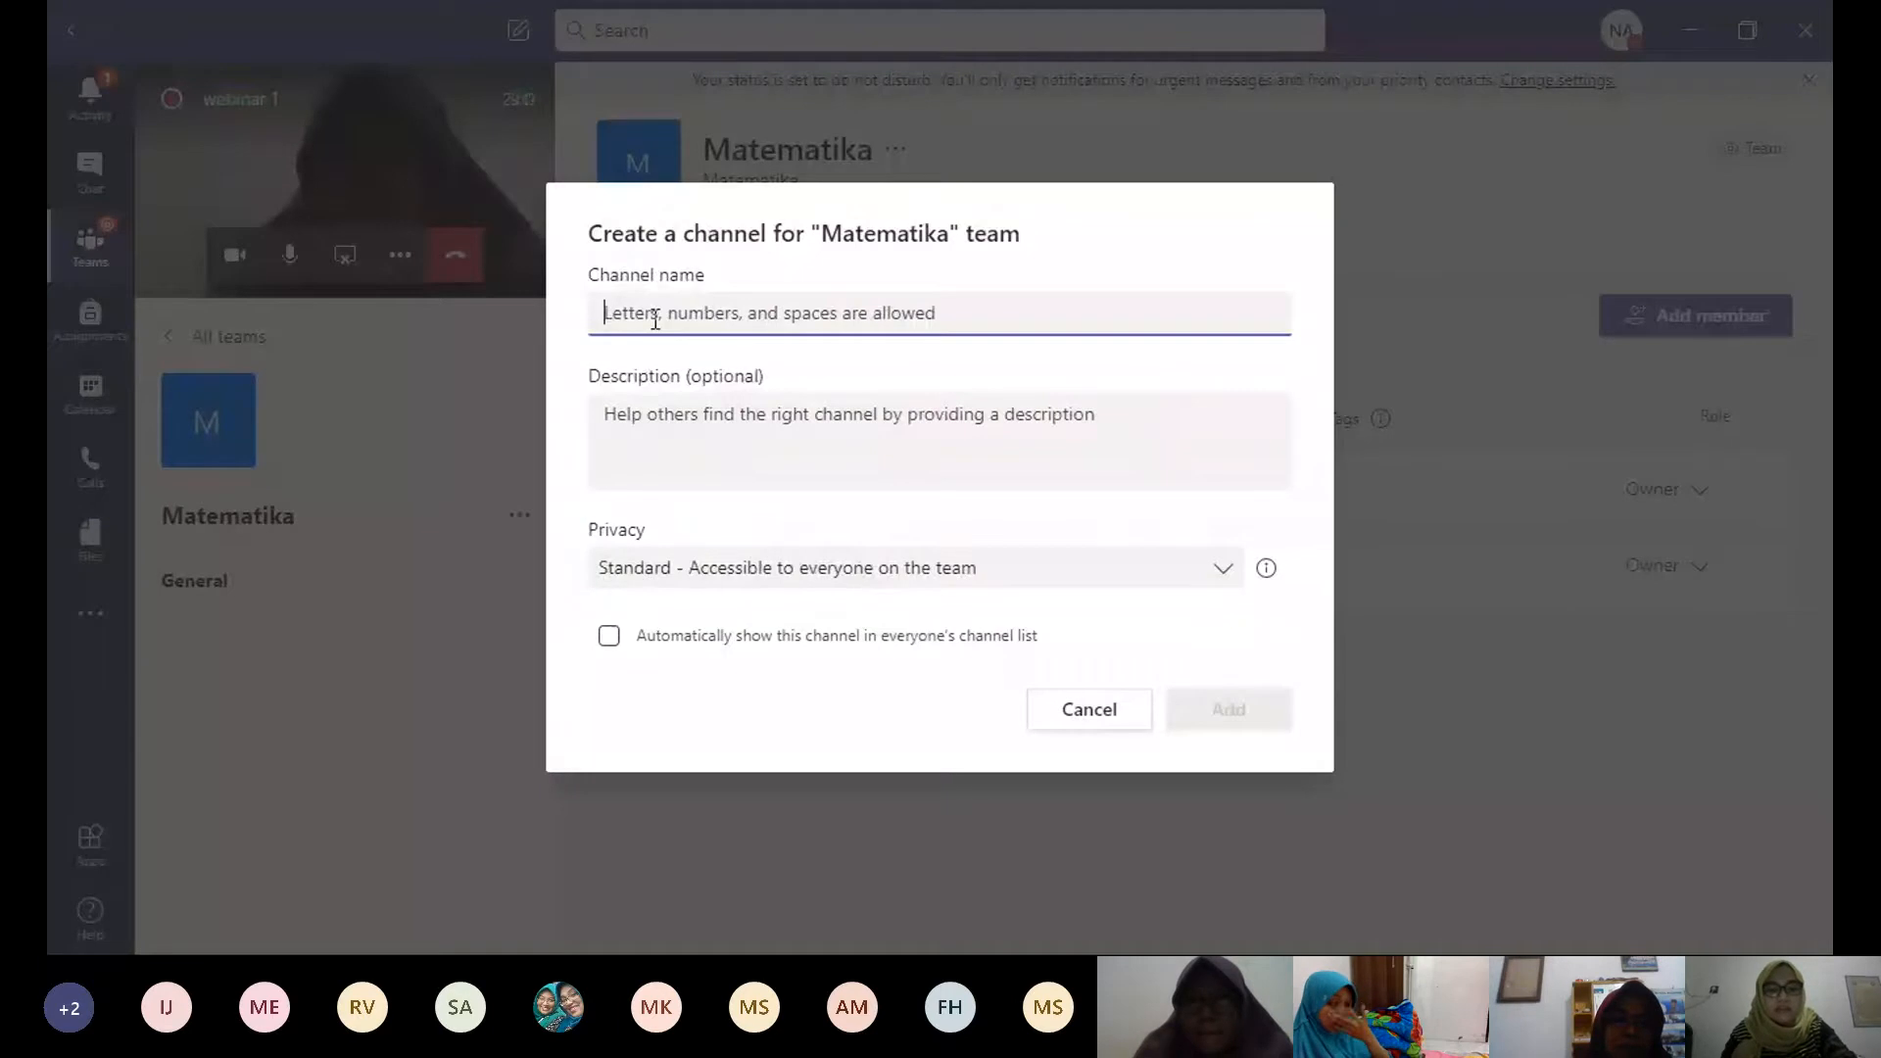
type("Stat")
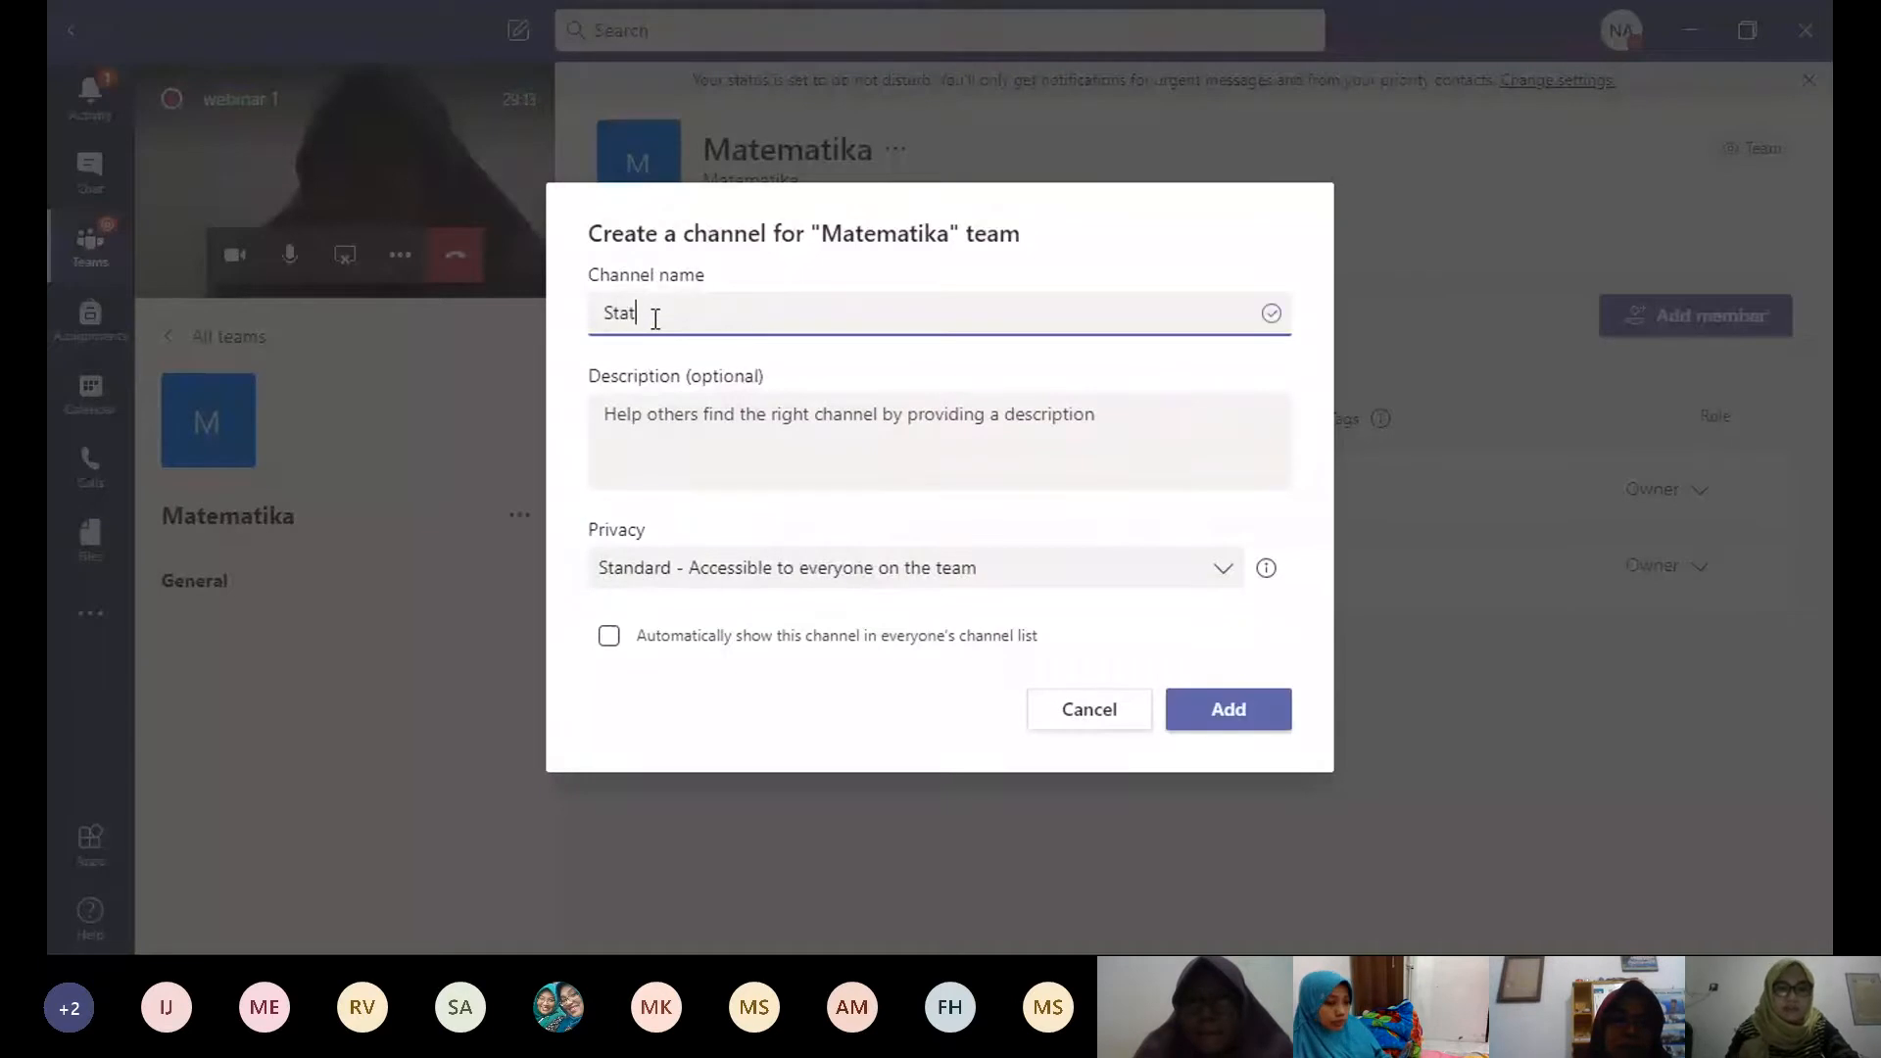
type("istika")
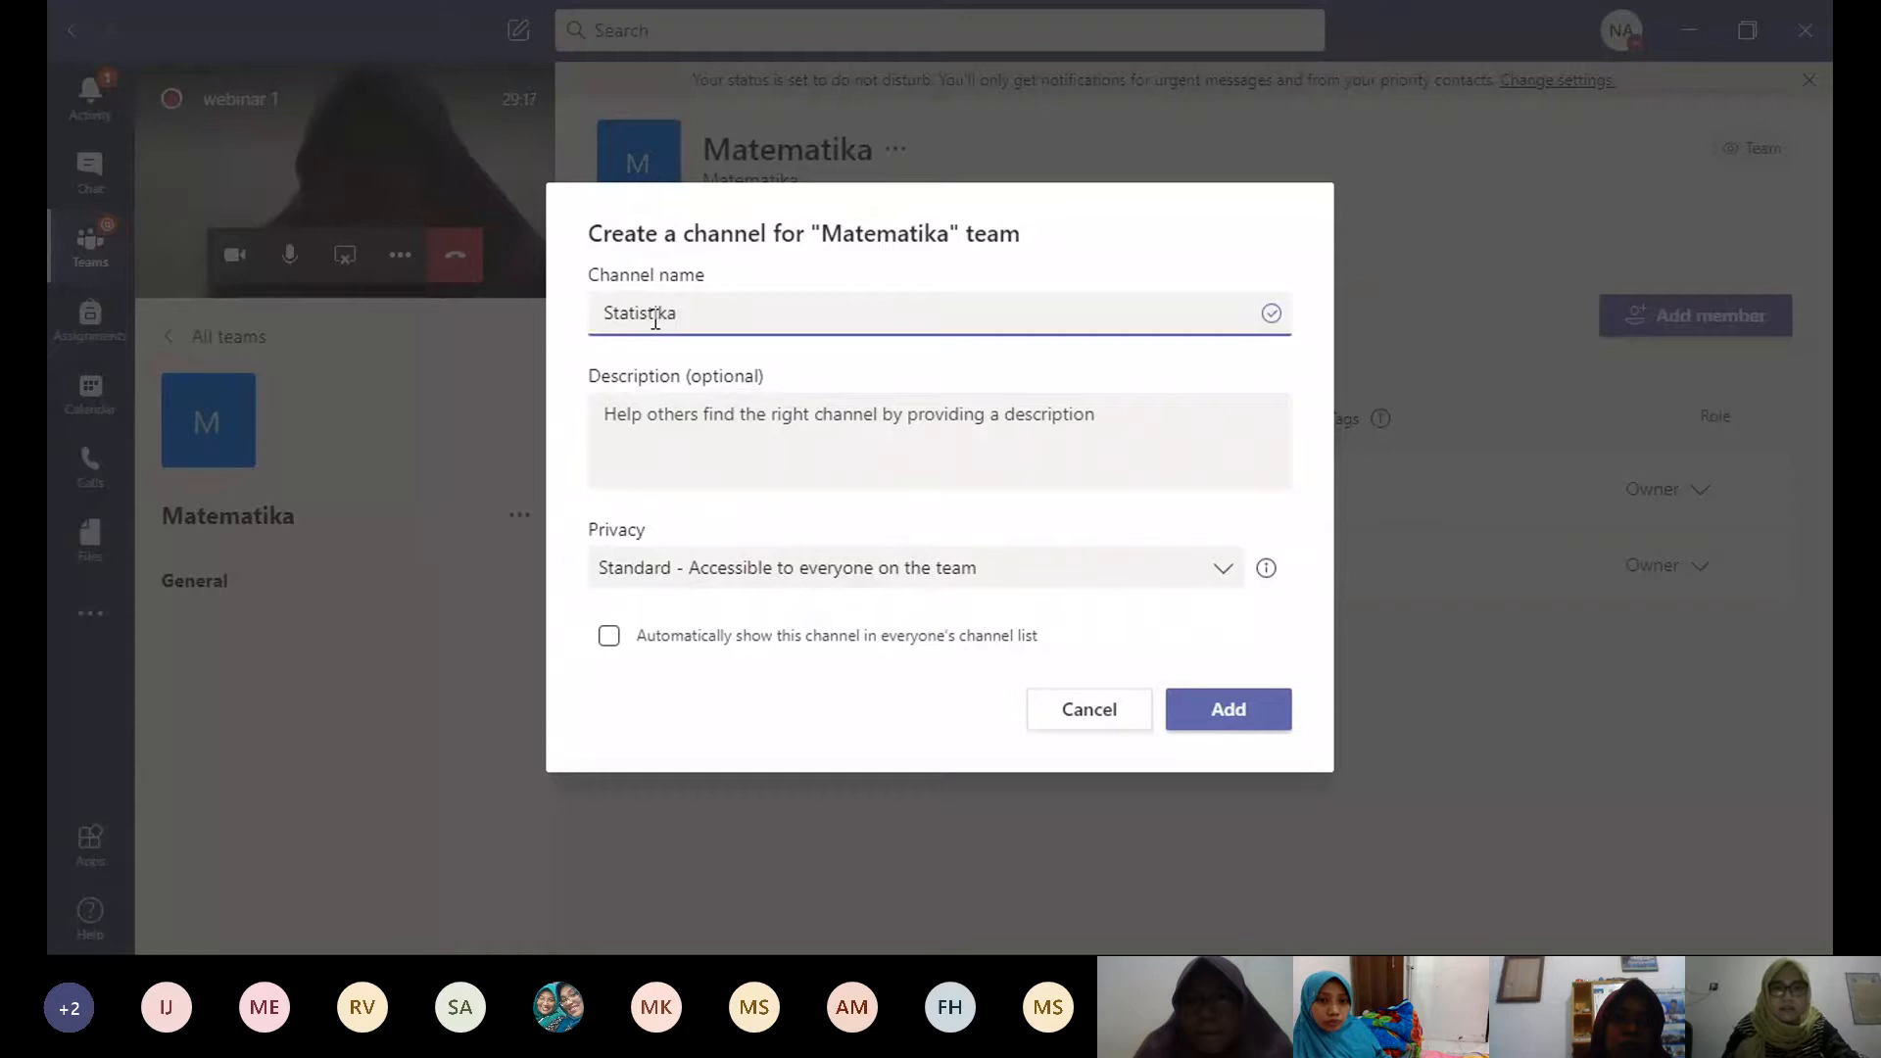
left_click(679, 443)
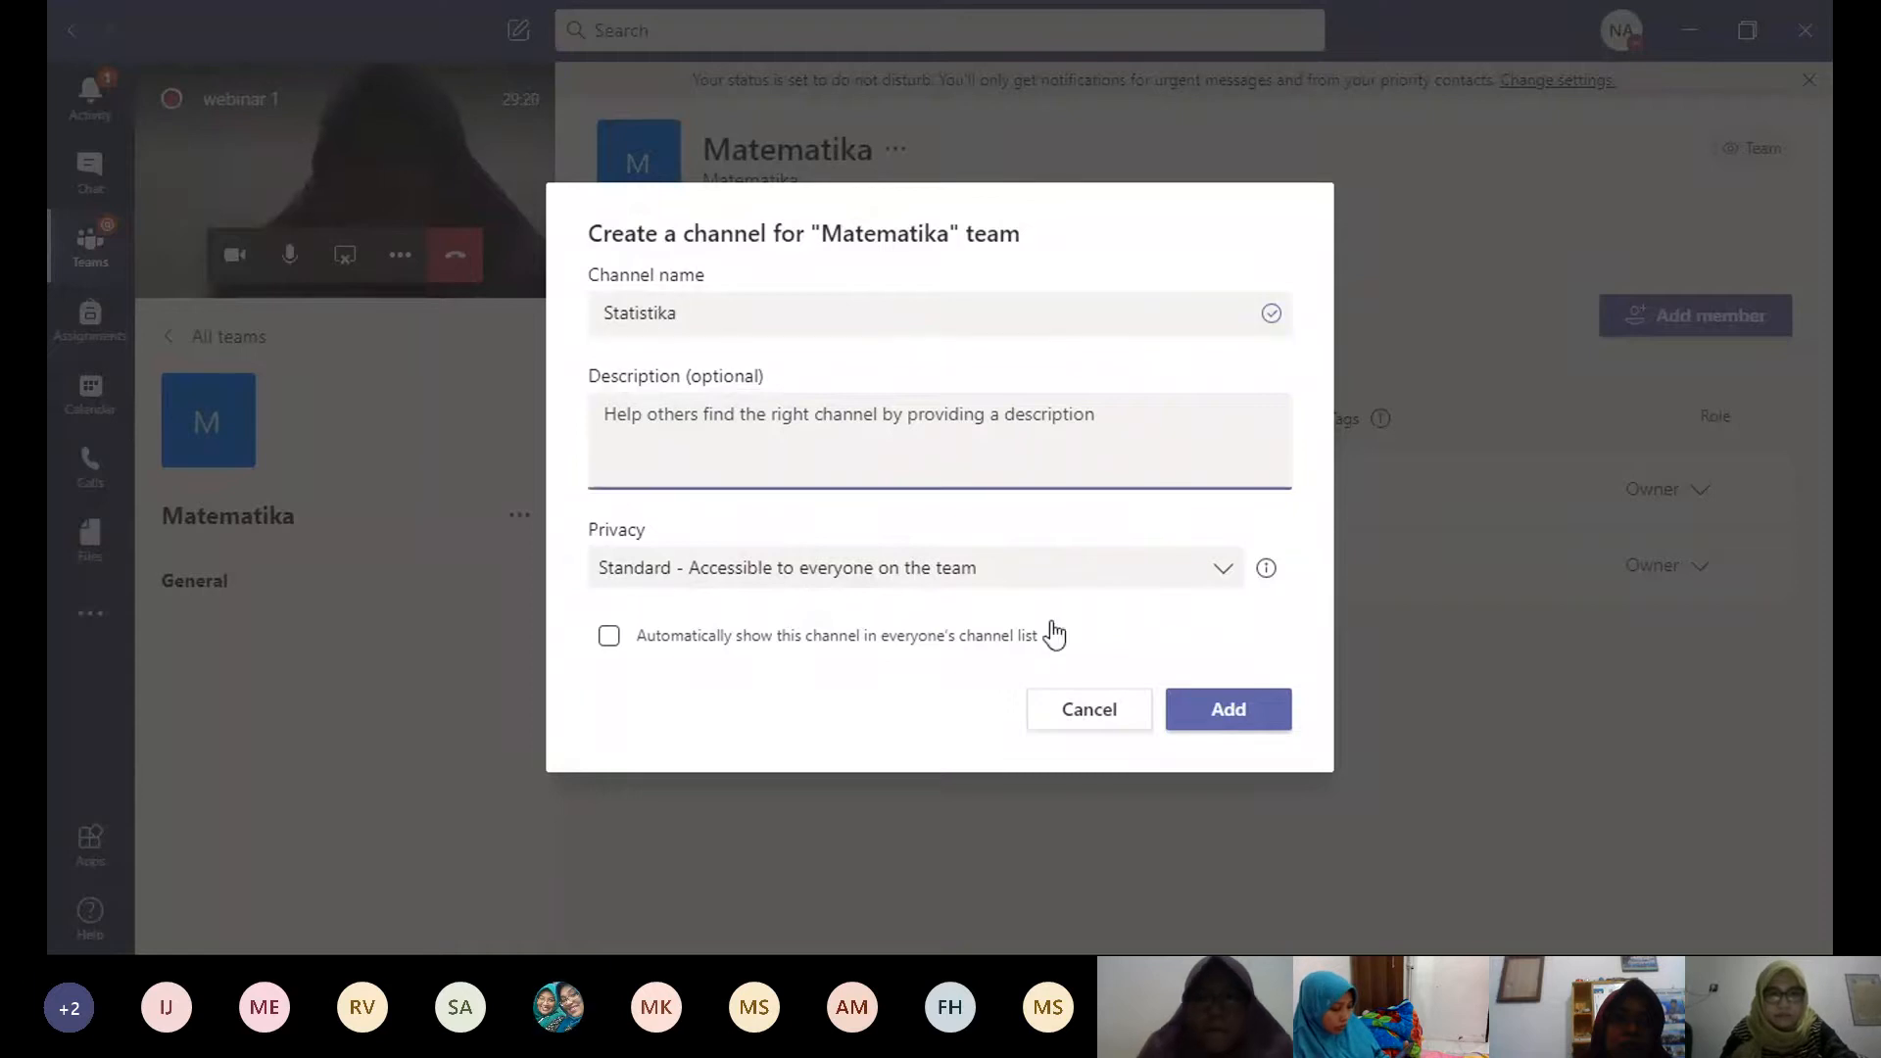
left_click(1205, 706)
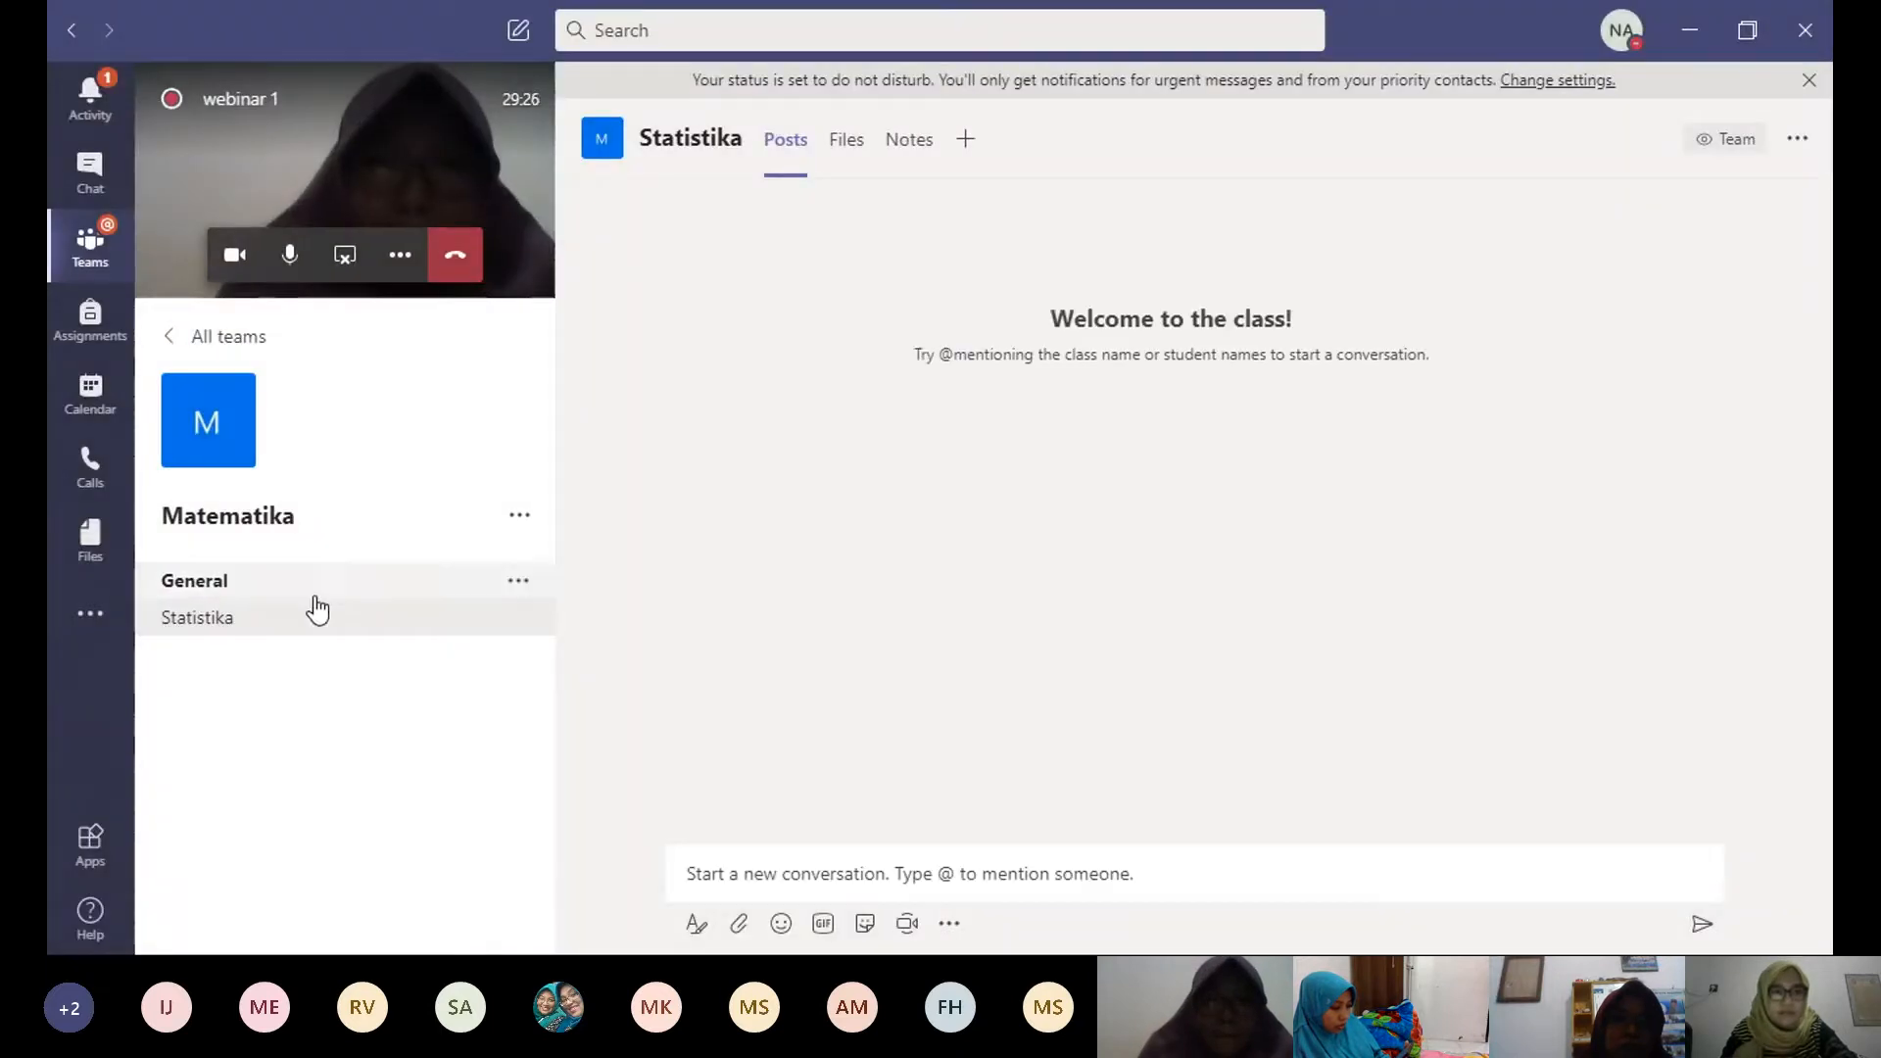
left_click(227, 584)
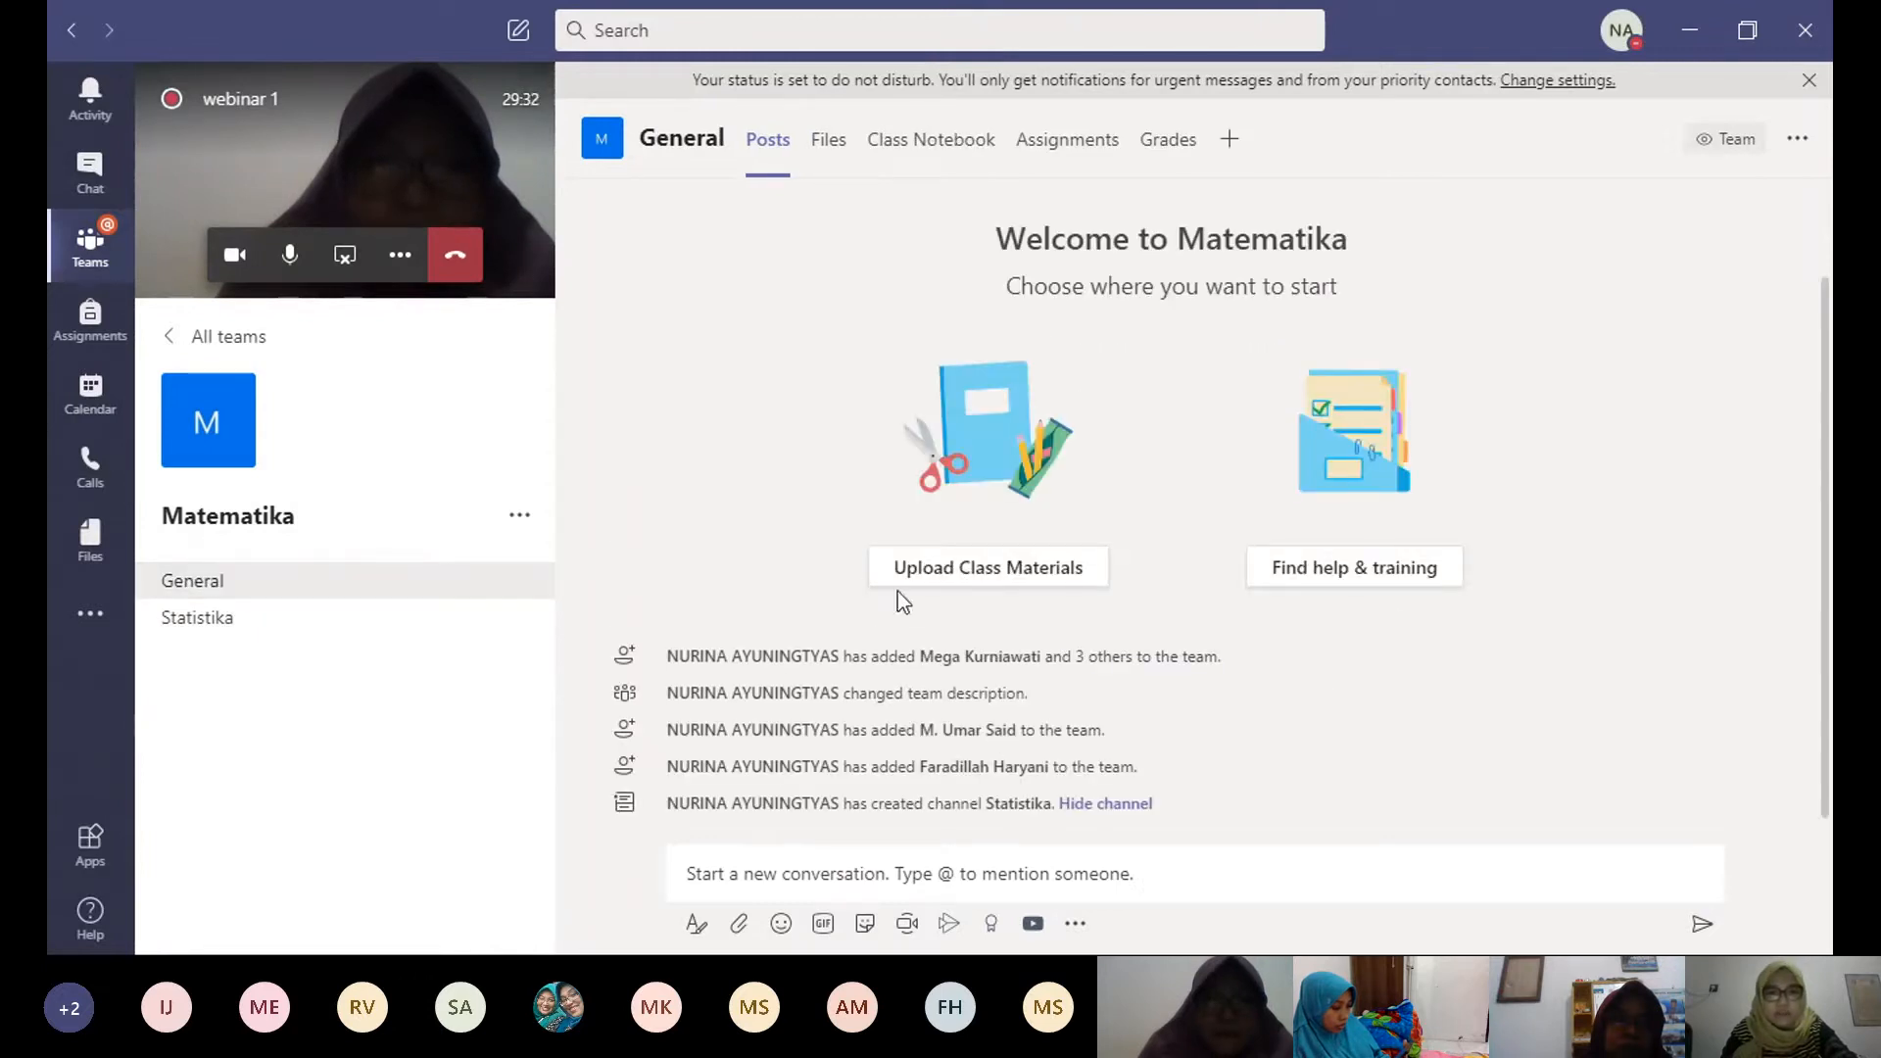
left_click(962, 766)
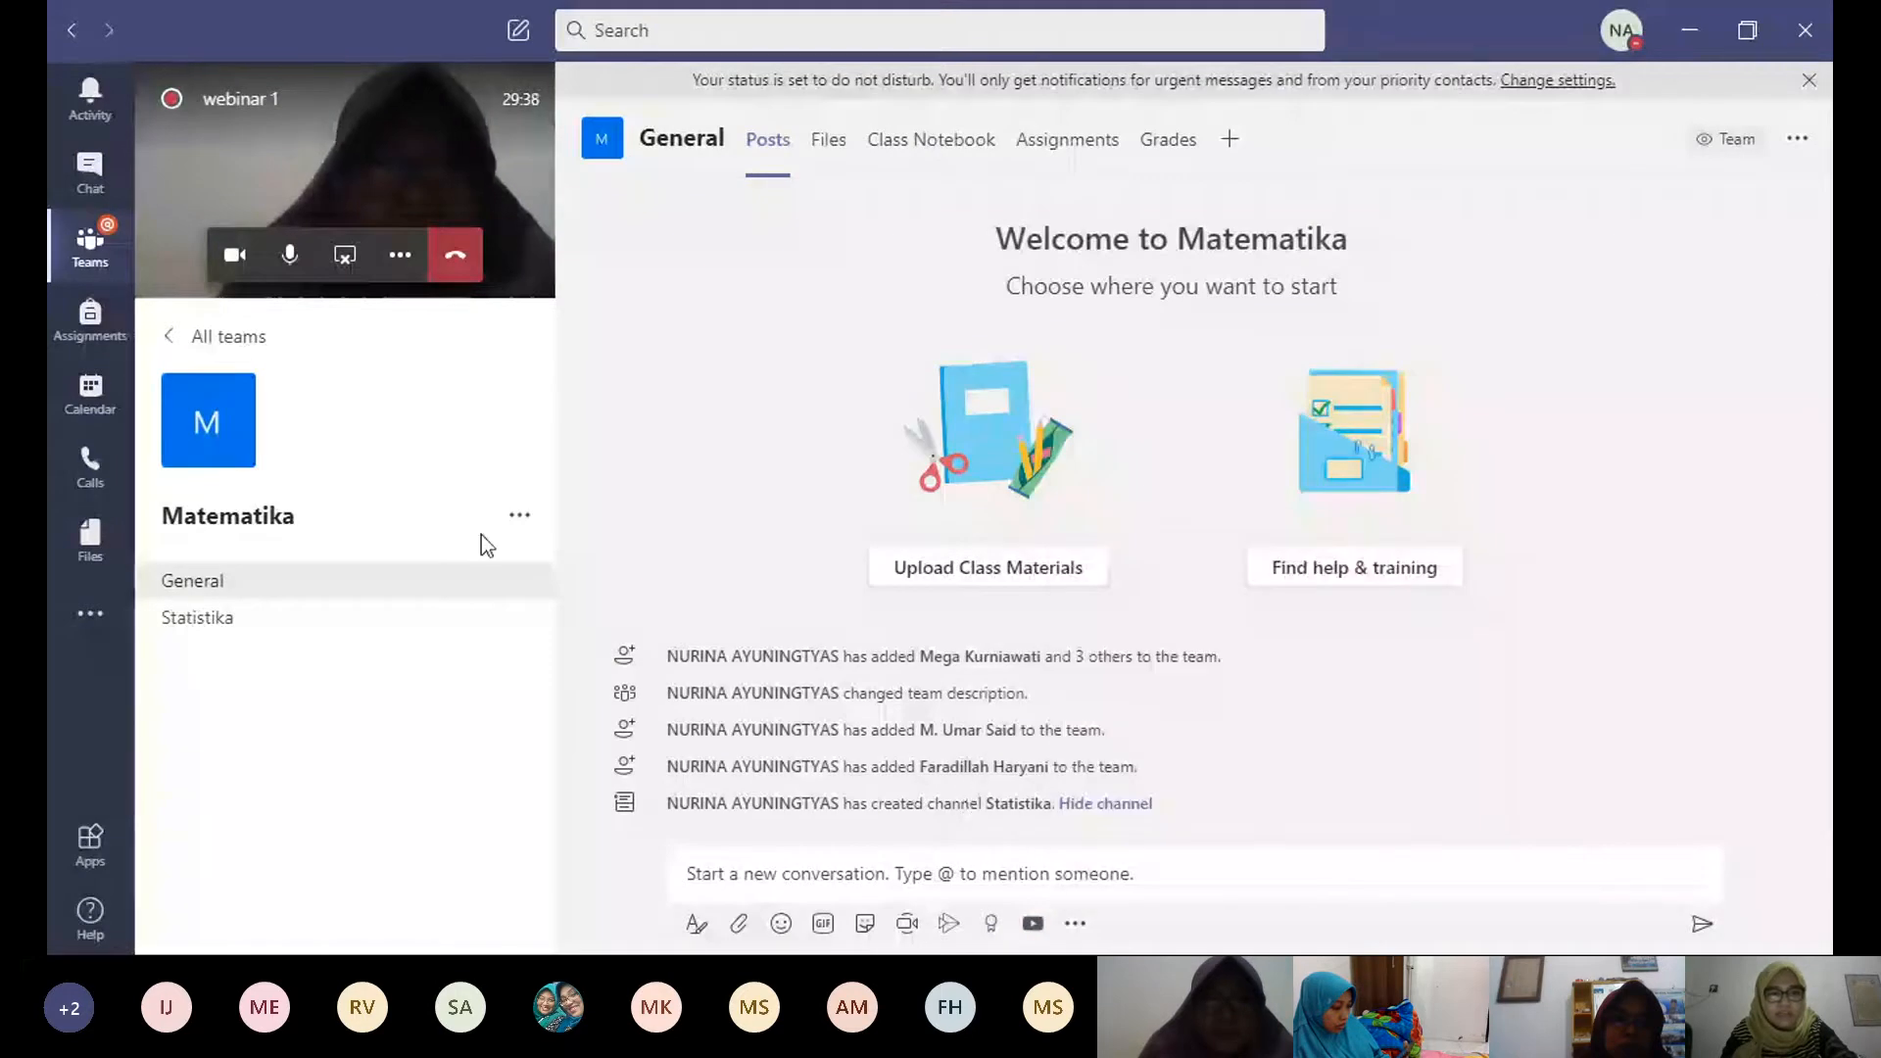
Step: Create a second standard channel named "Turunan dan Aplikasinya" in the Matematika team
left_click(519, 514)
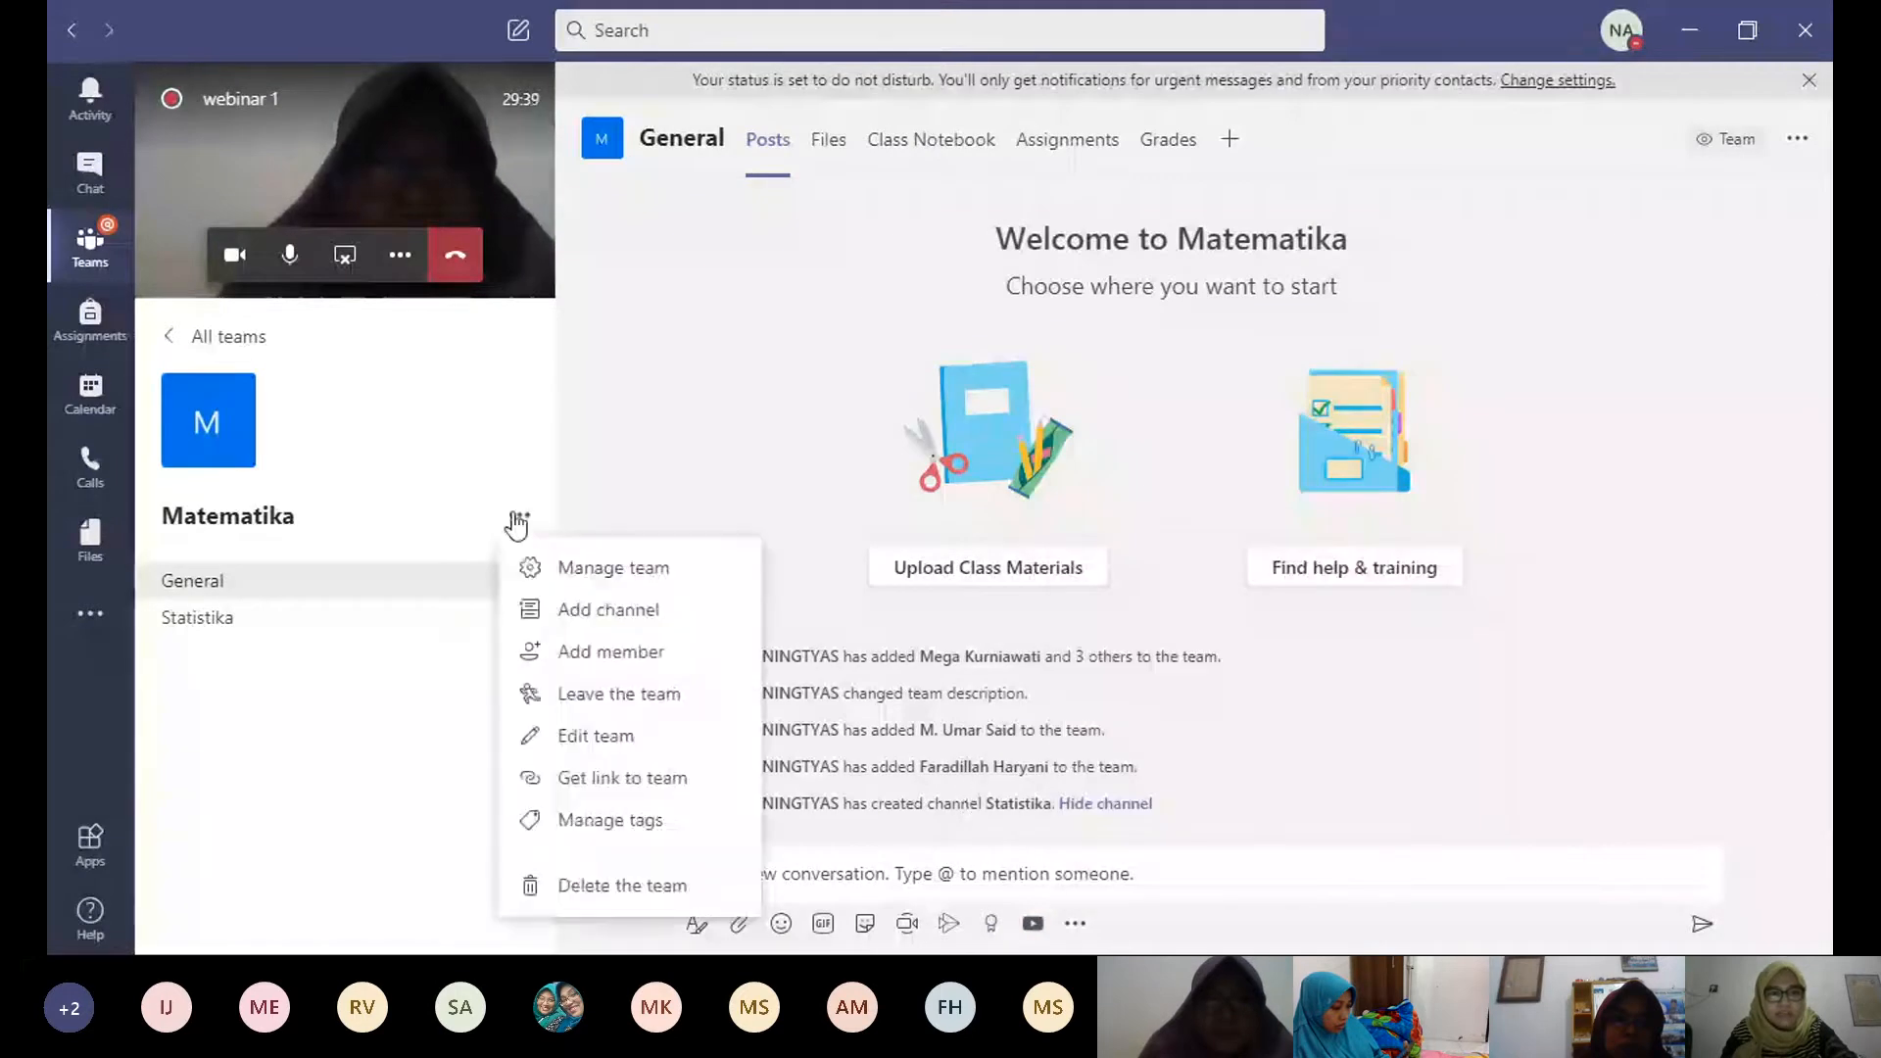
left_click(570, 619)
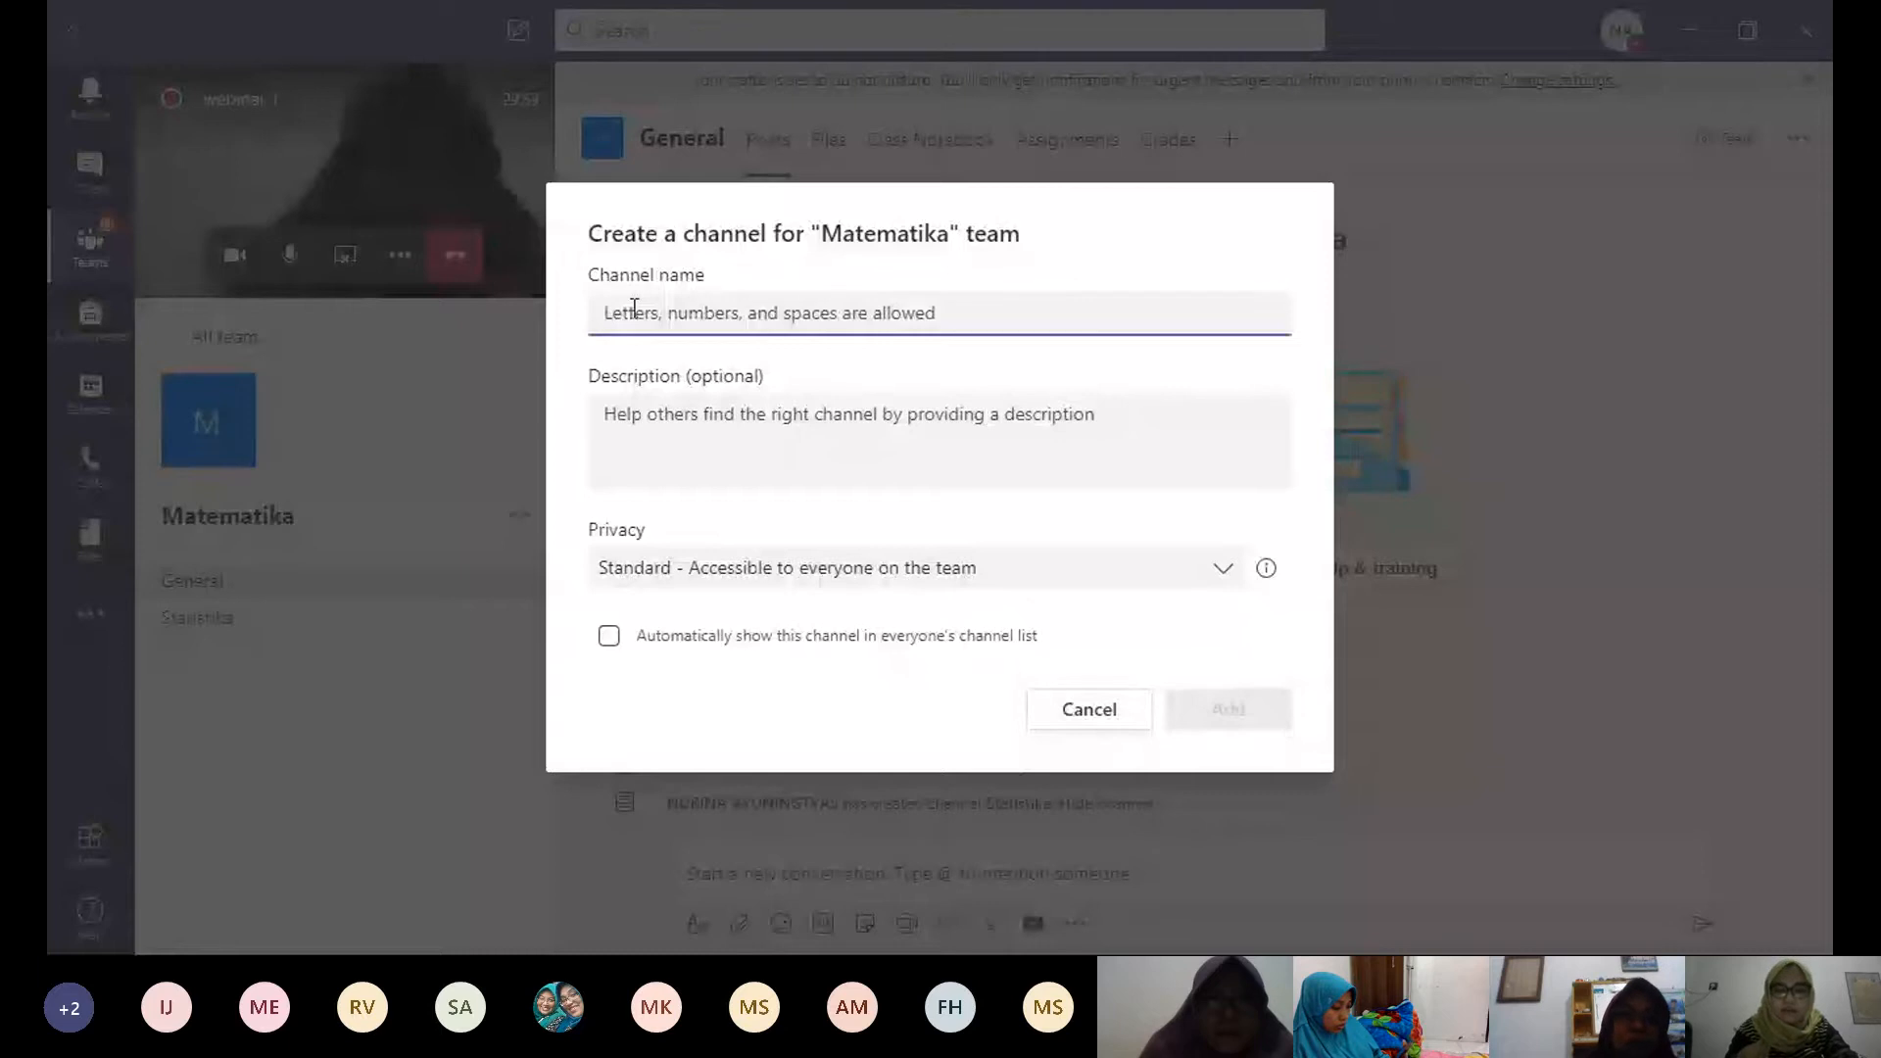
type("T")
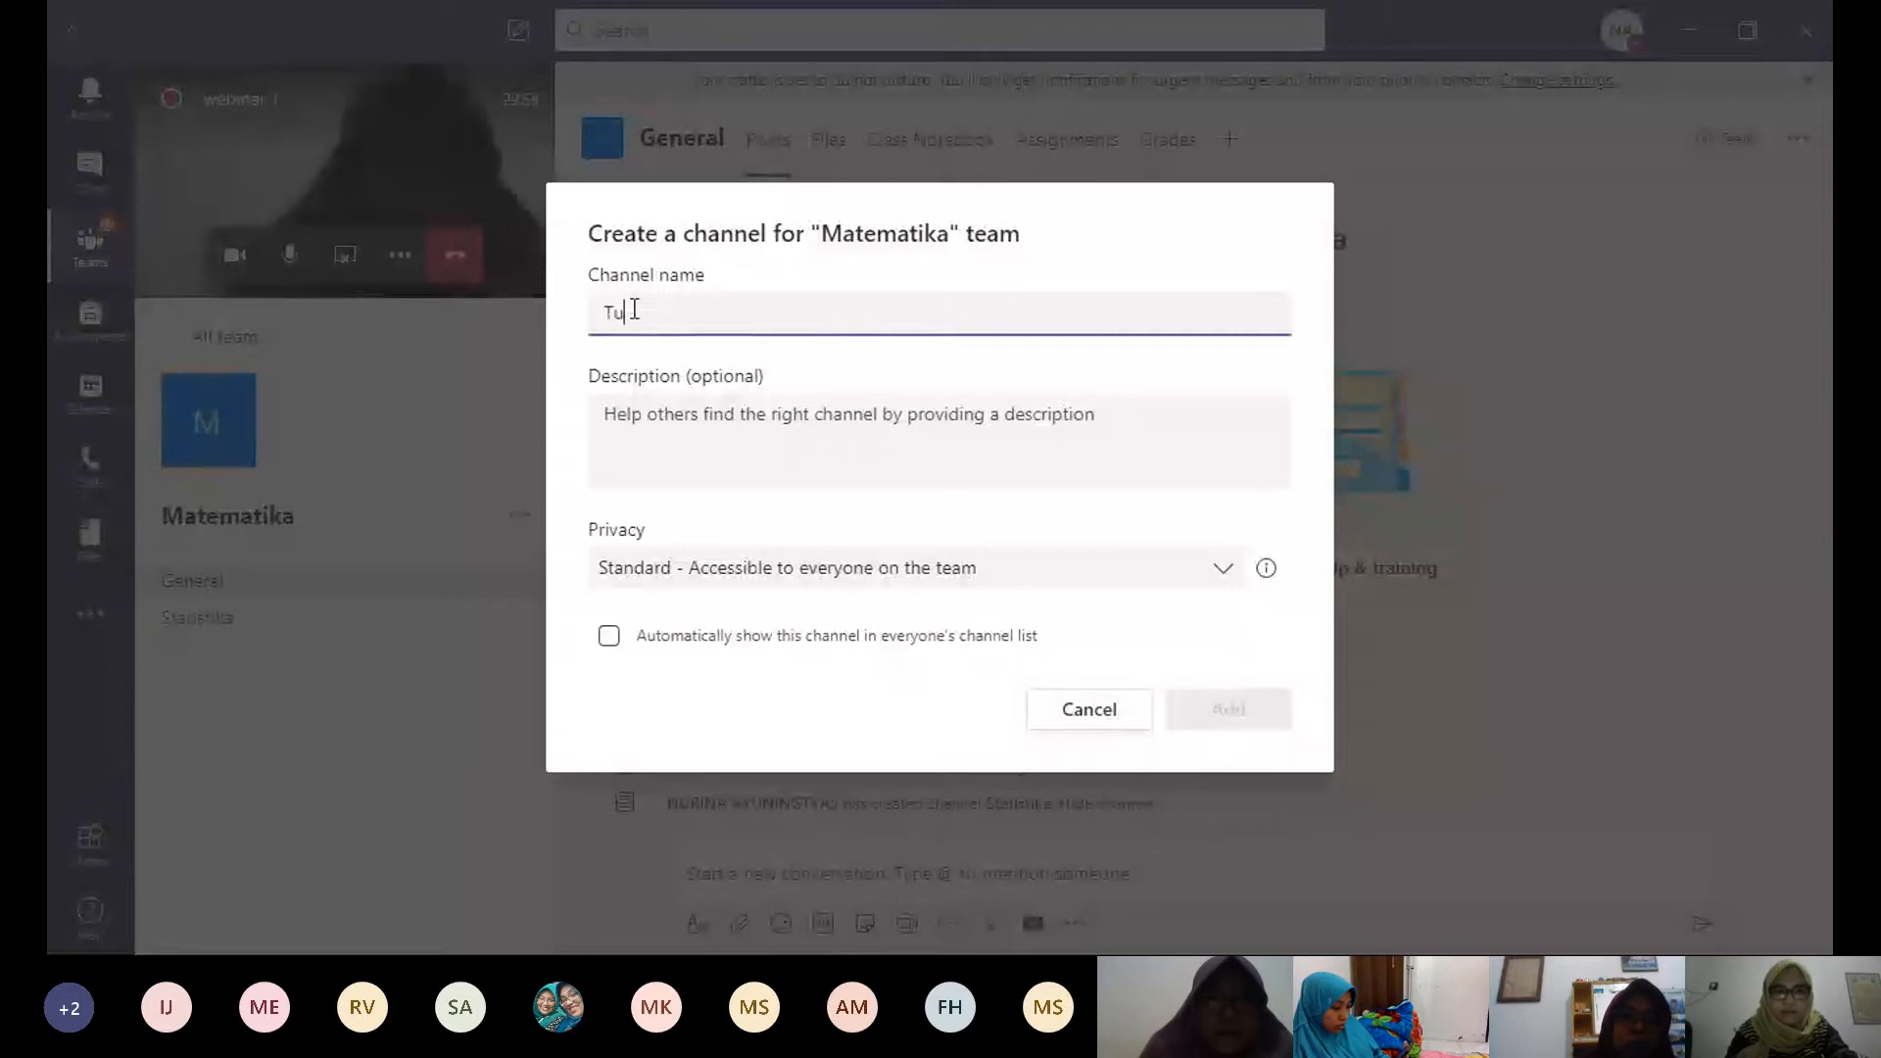
type("u")
key("BackSpace")
key("BackSpace")
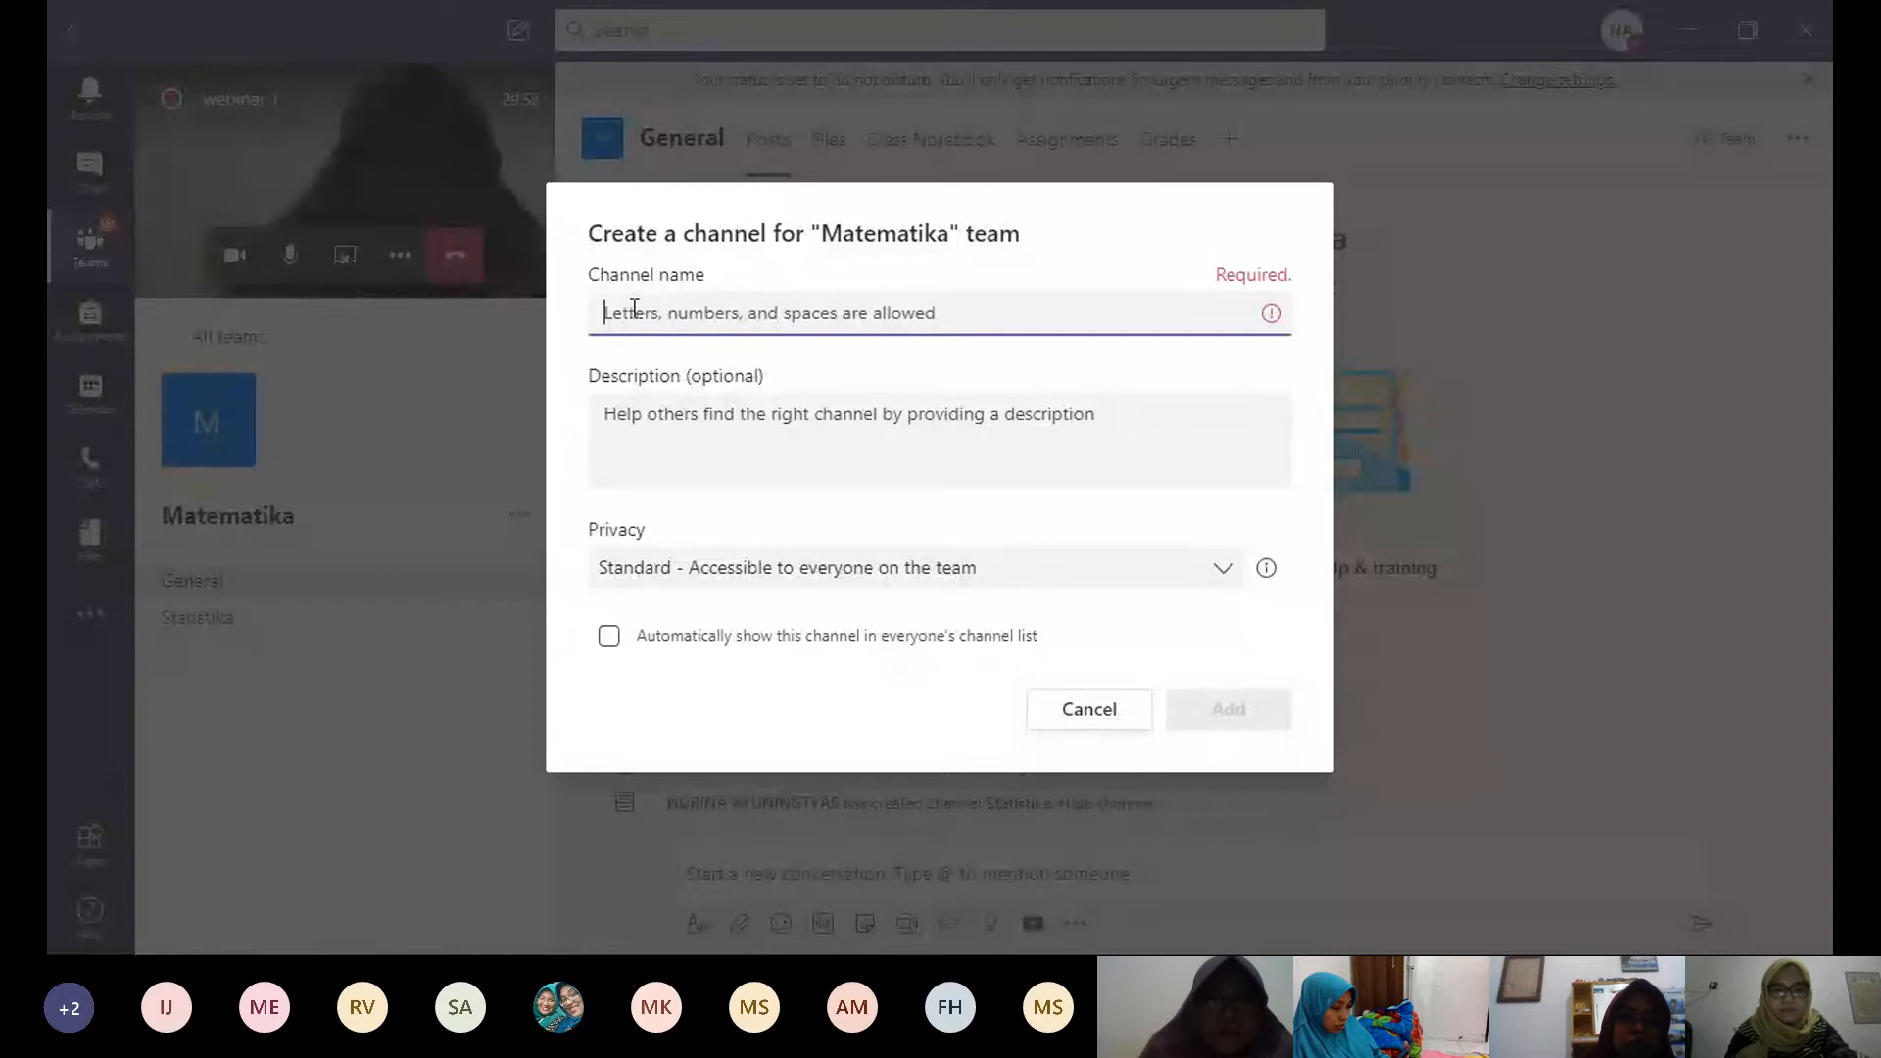
type("tURUNAN")
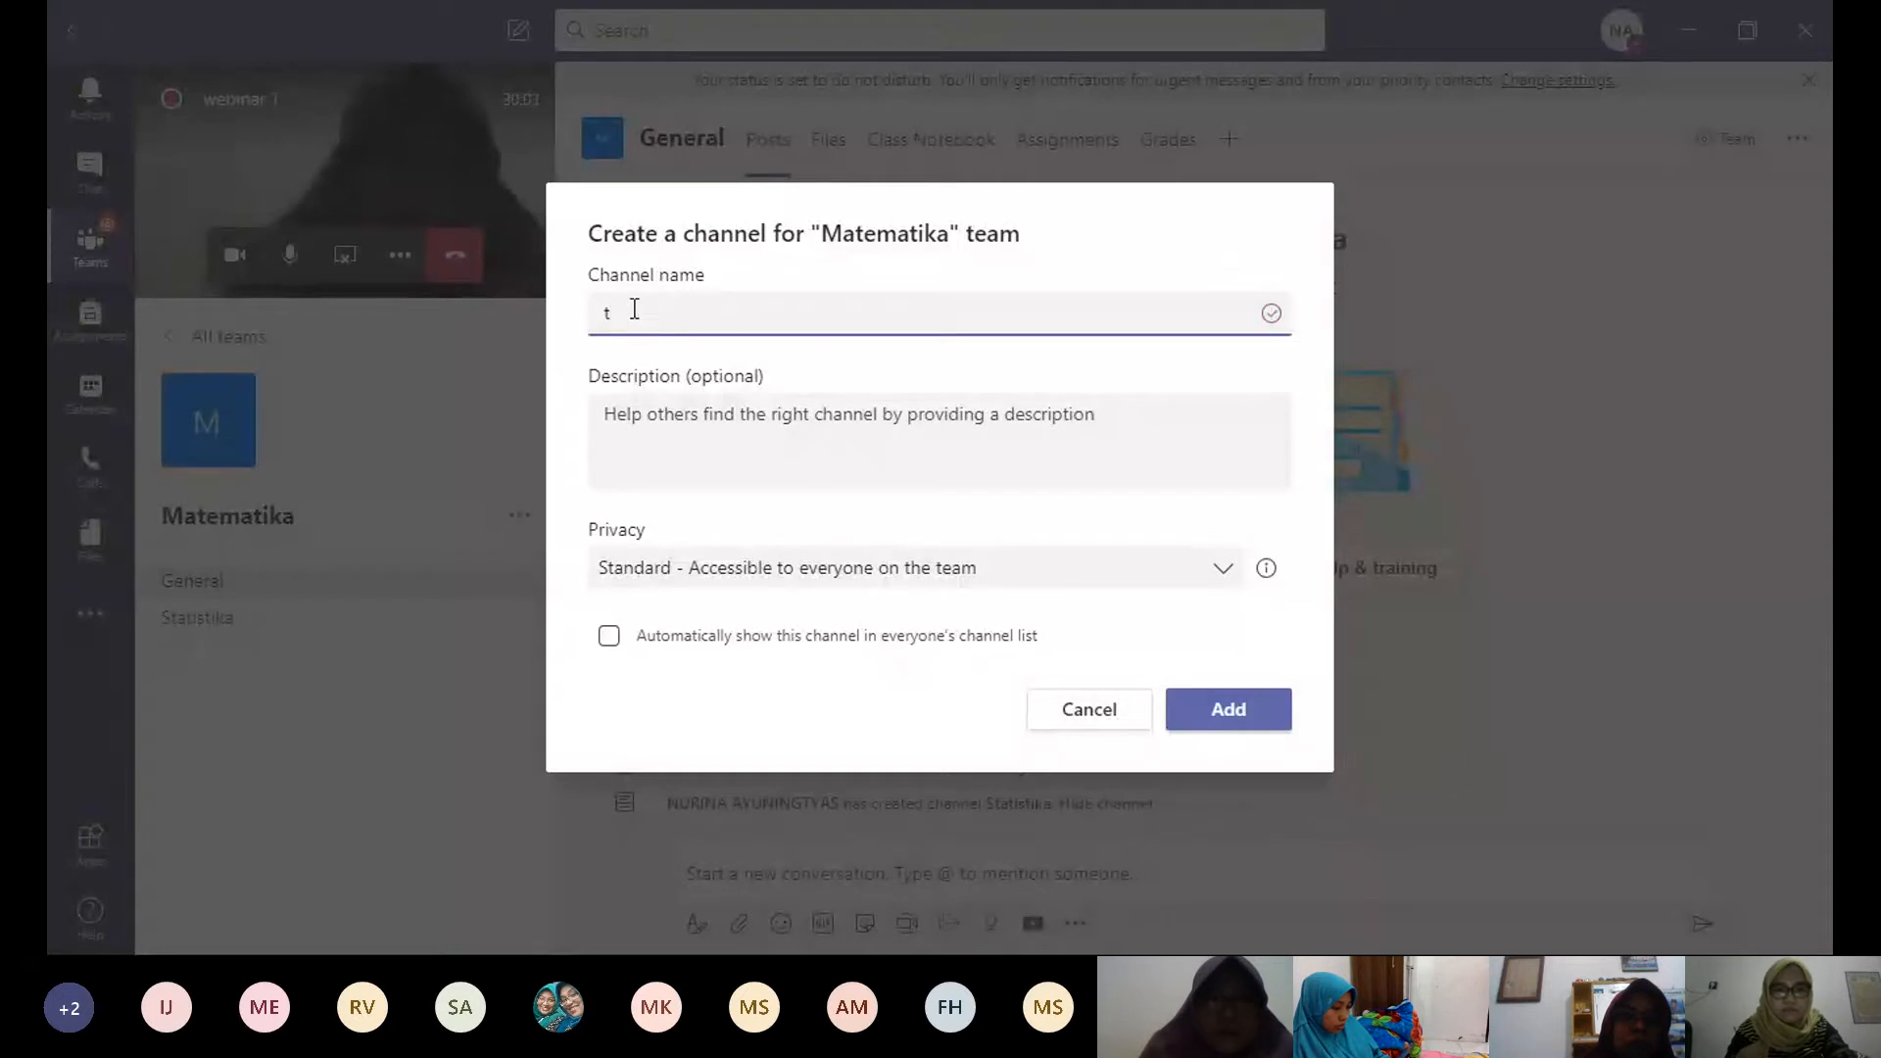
key("BackSpace")
type("Turunan")
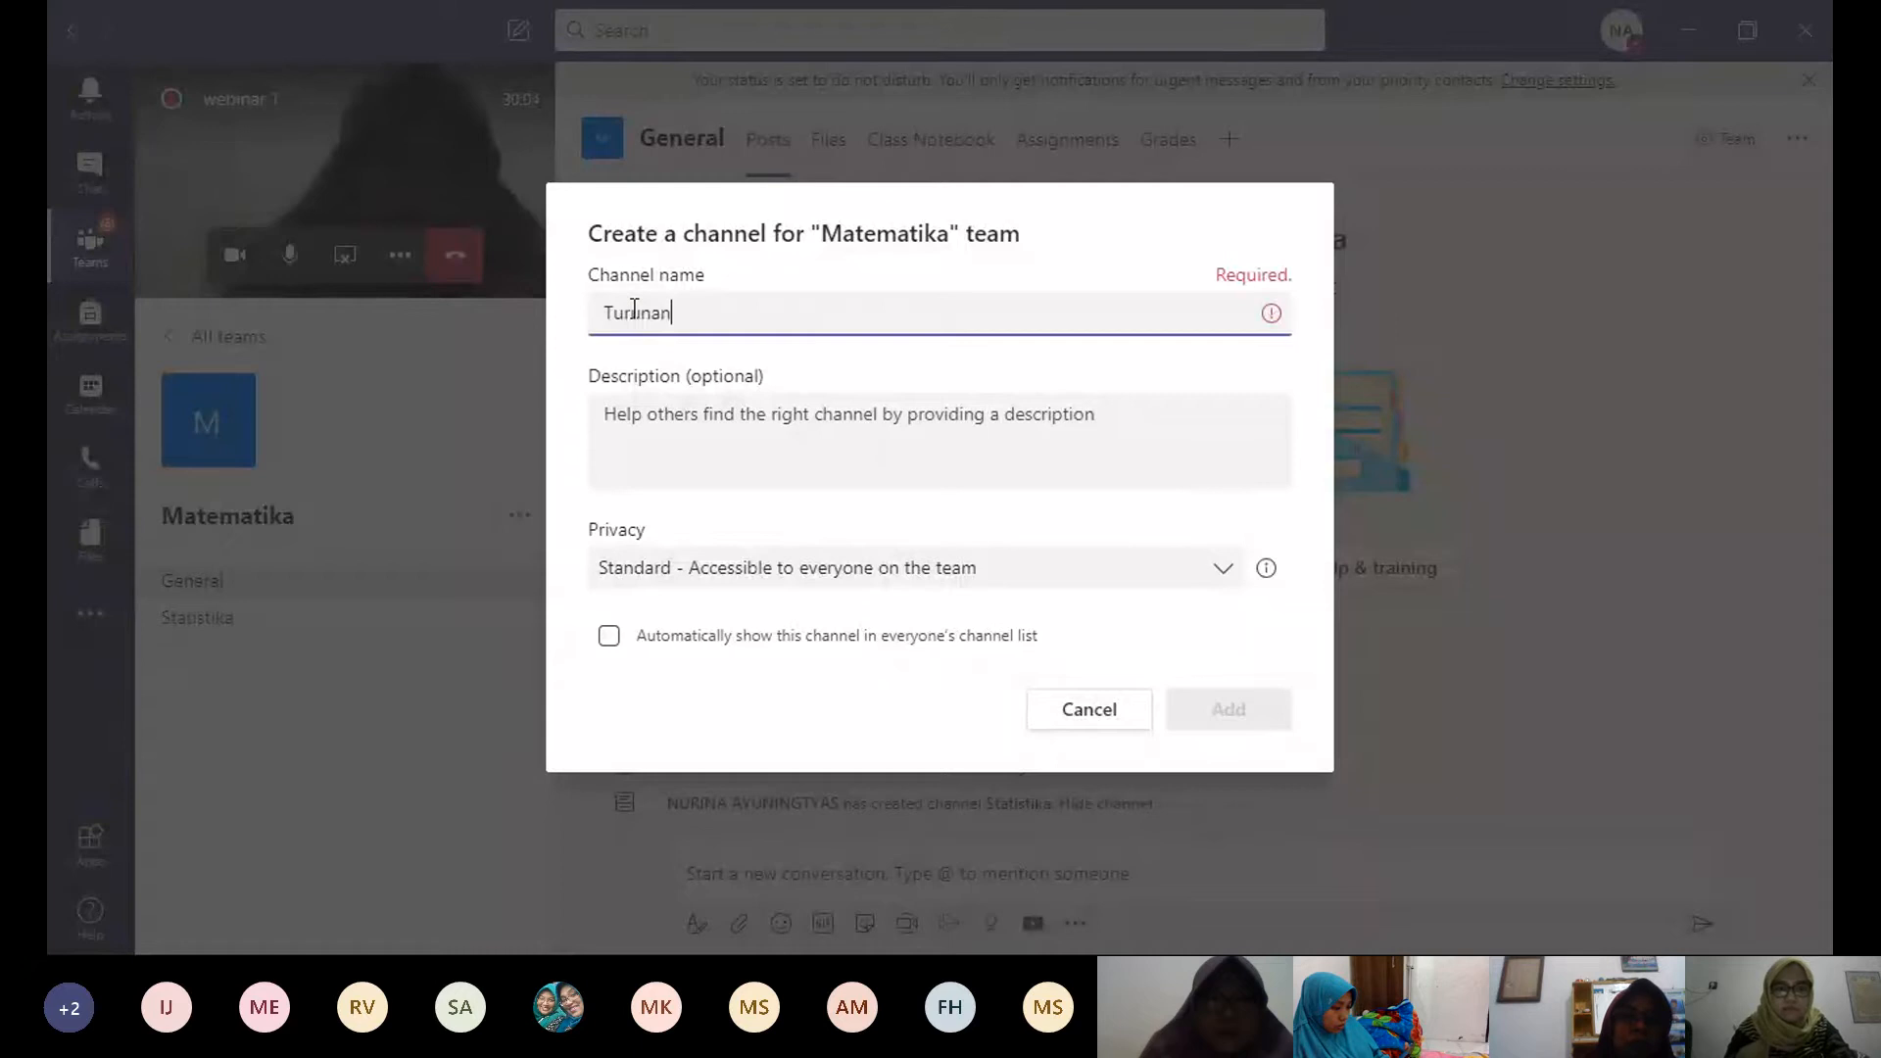
type(" dan A")
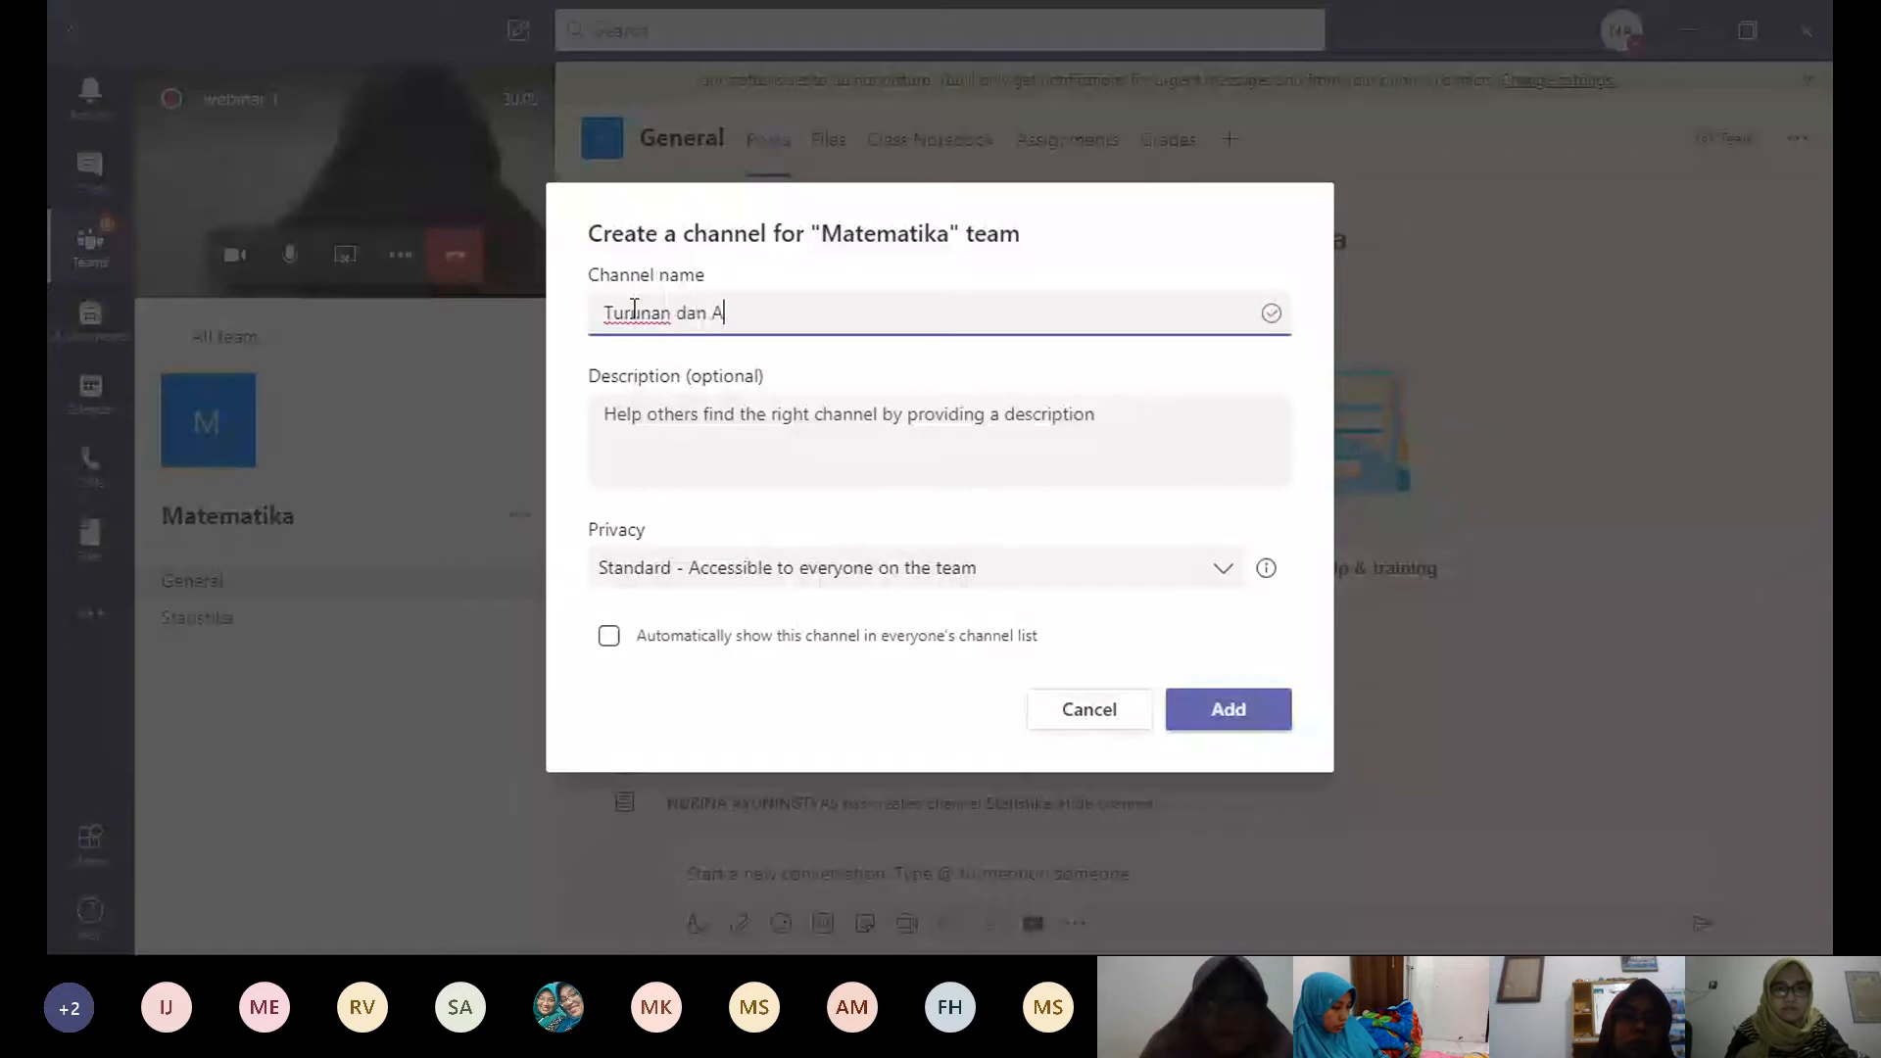
type("plikasin")
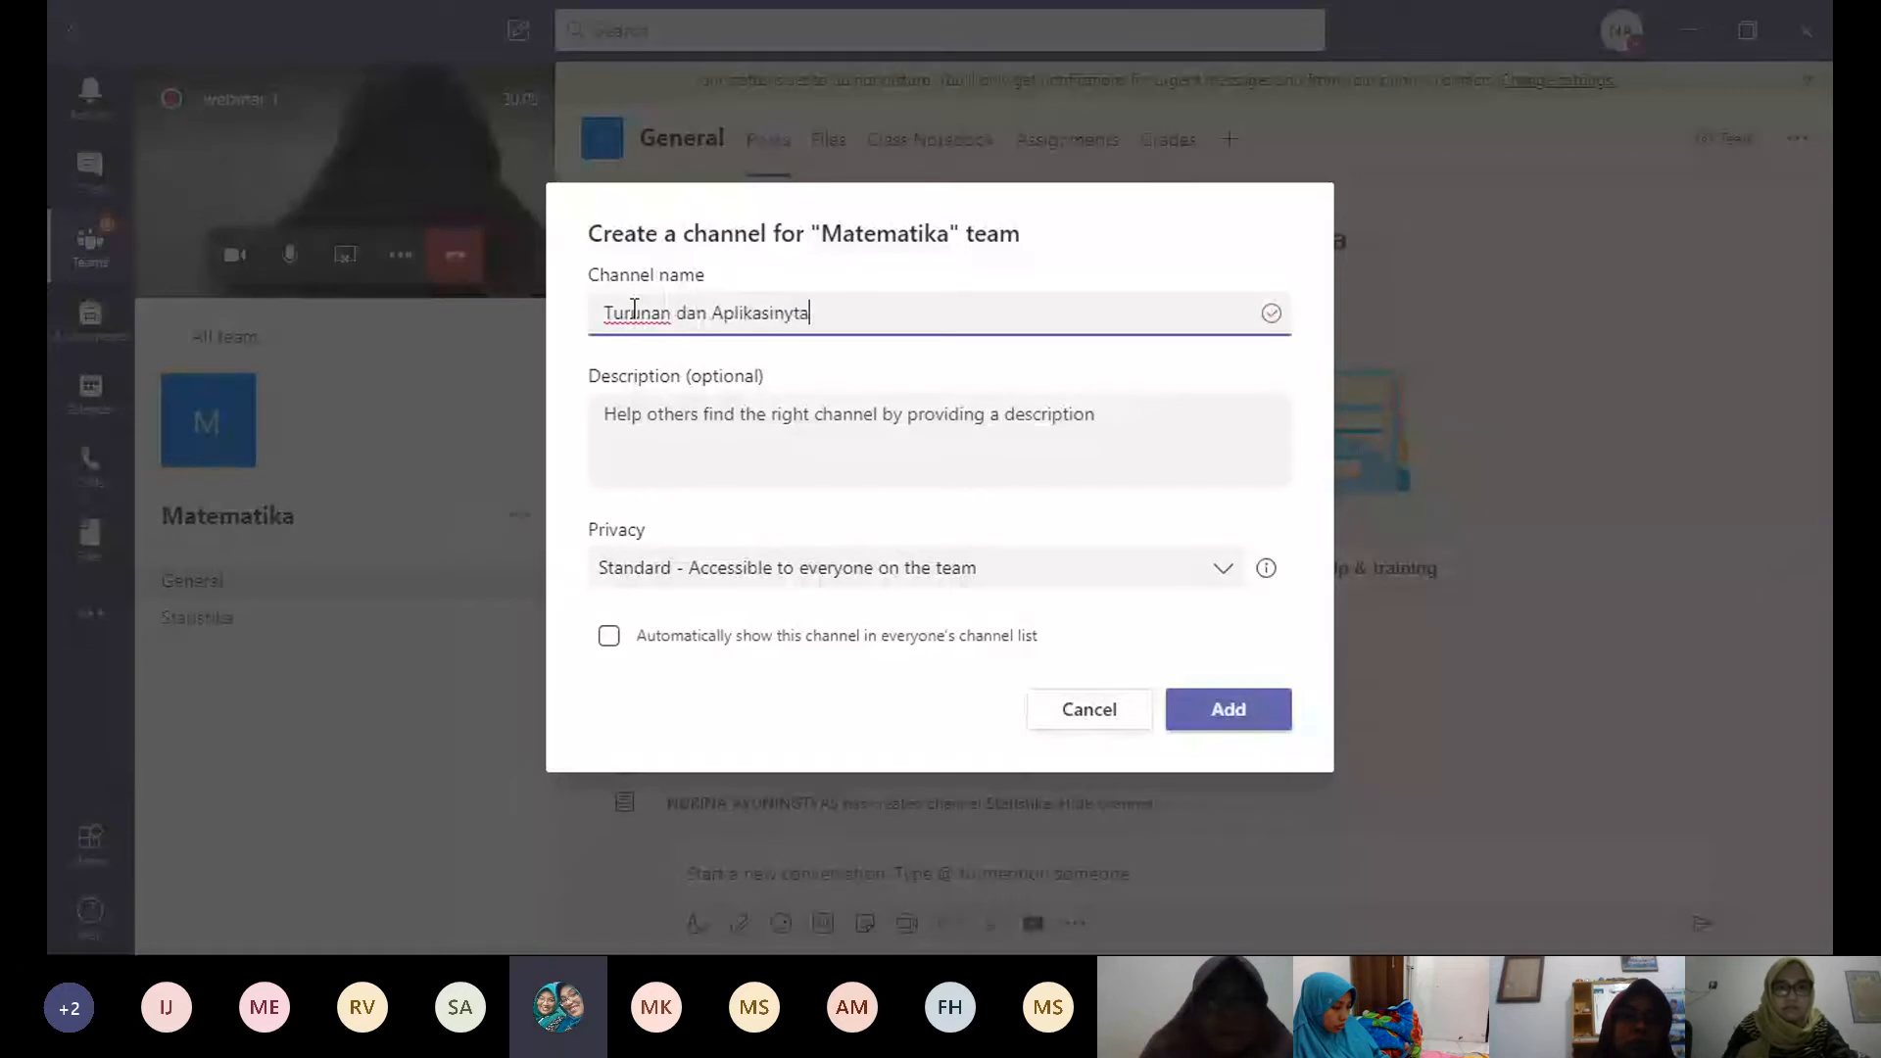
type("ya")
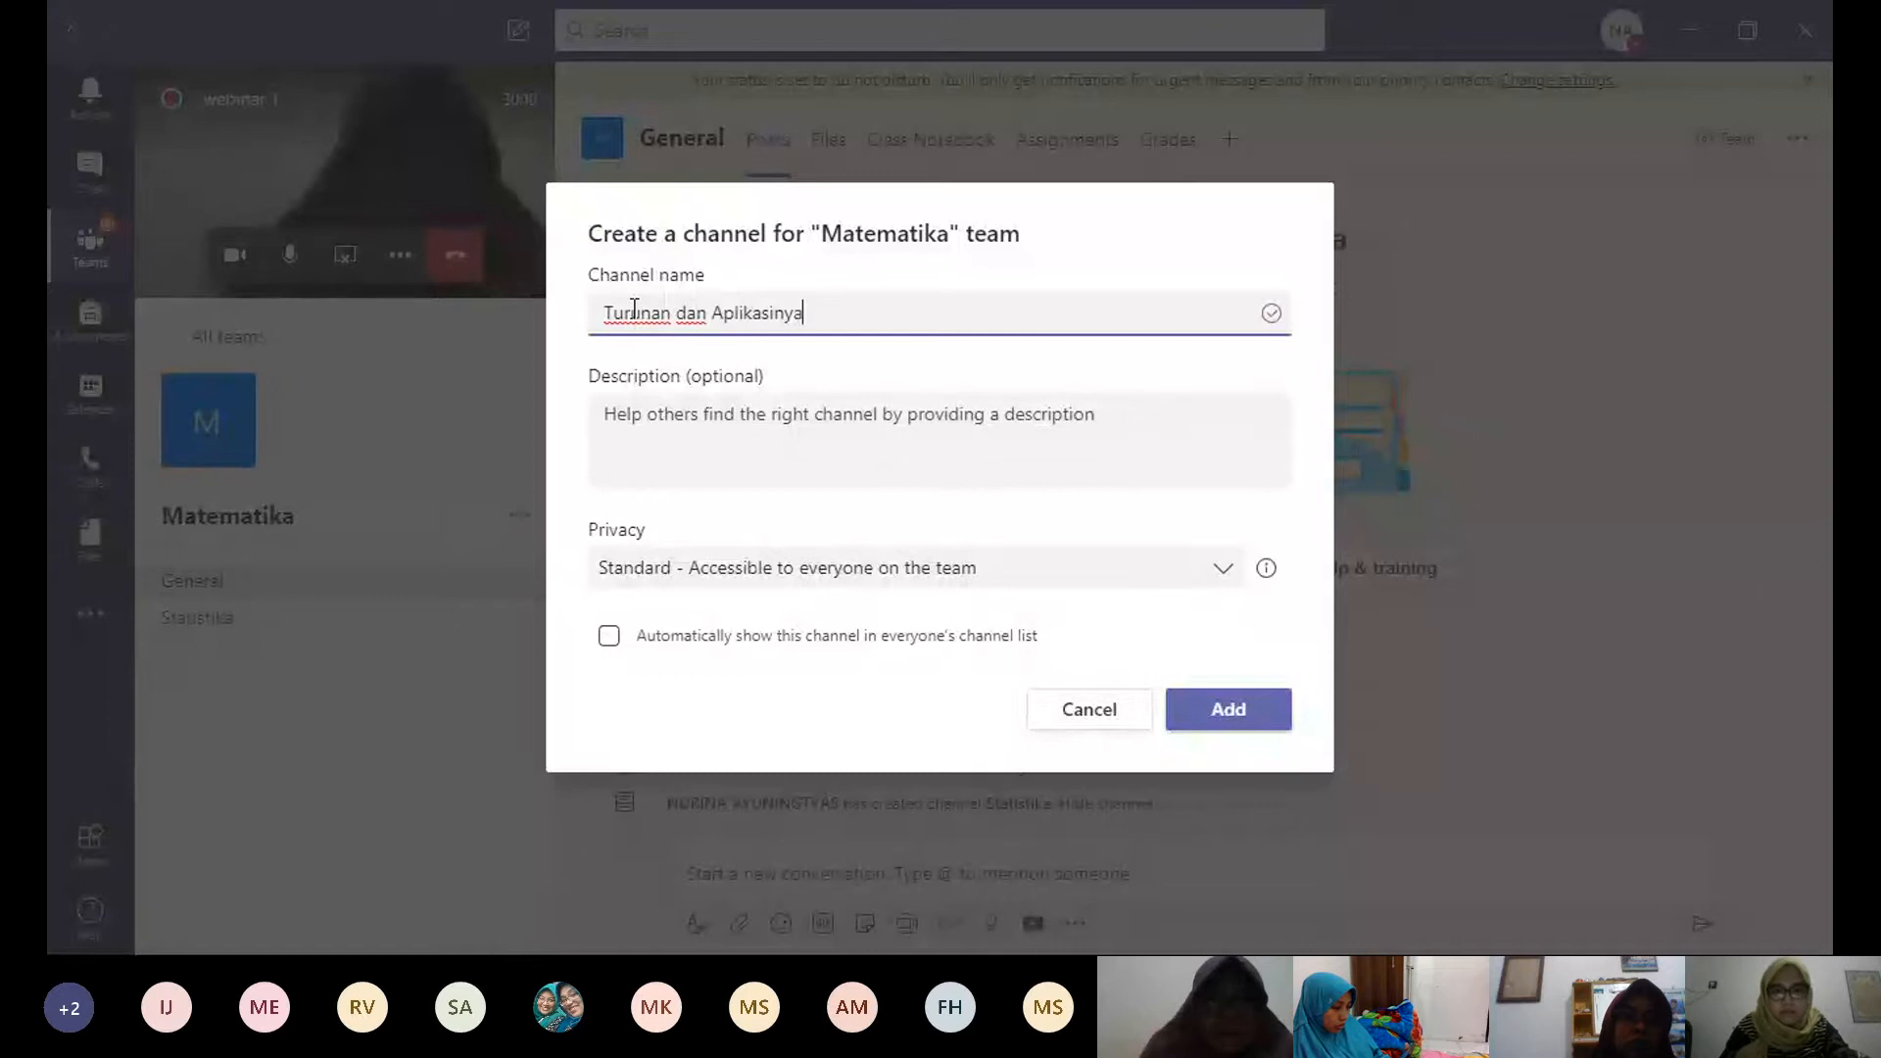
left_click(1262, 710)
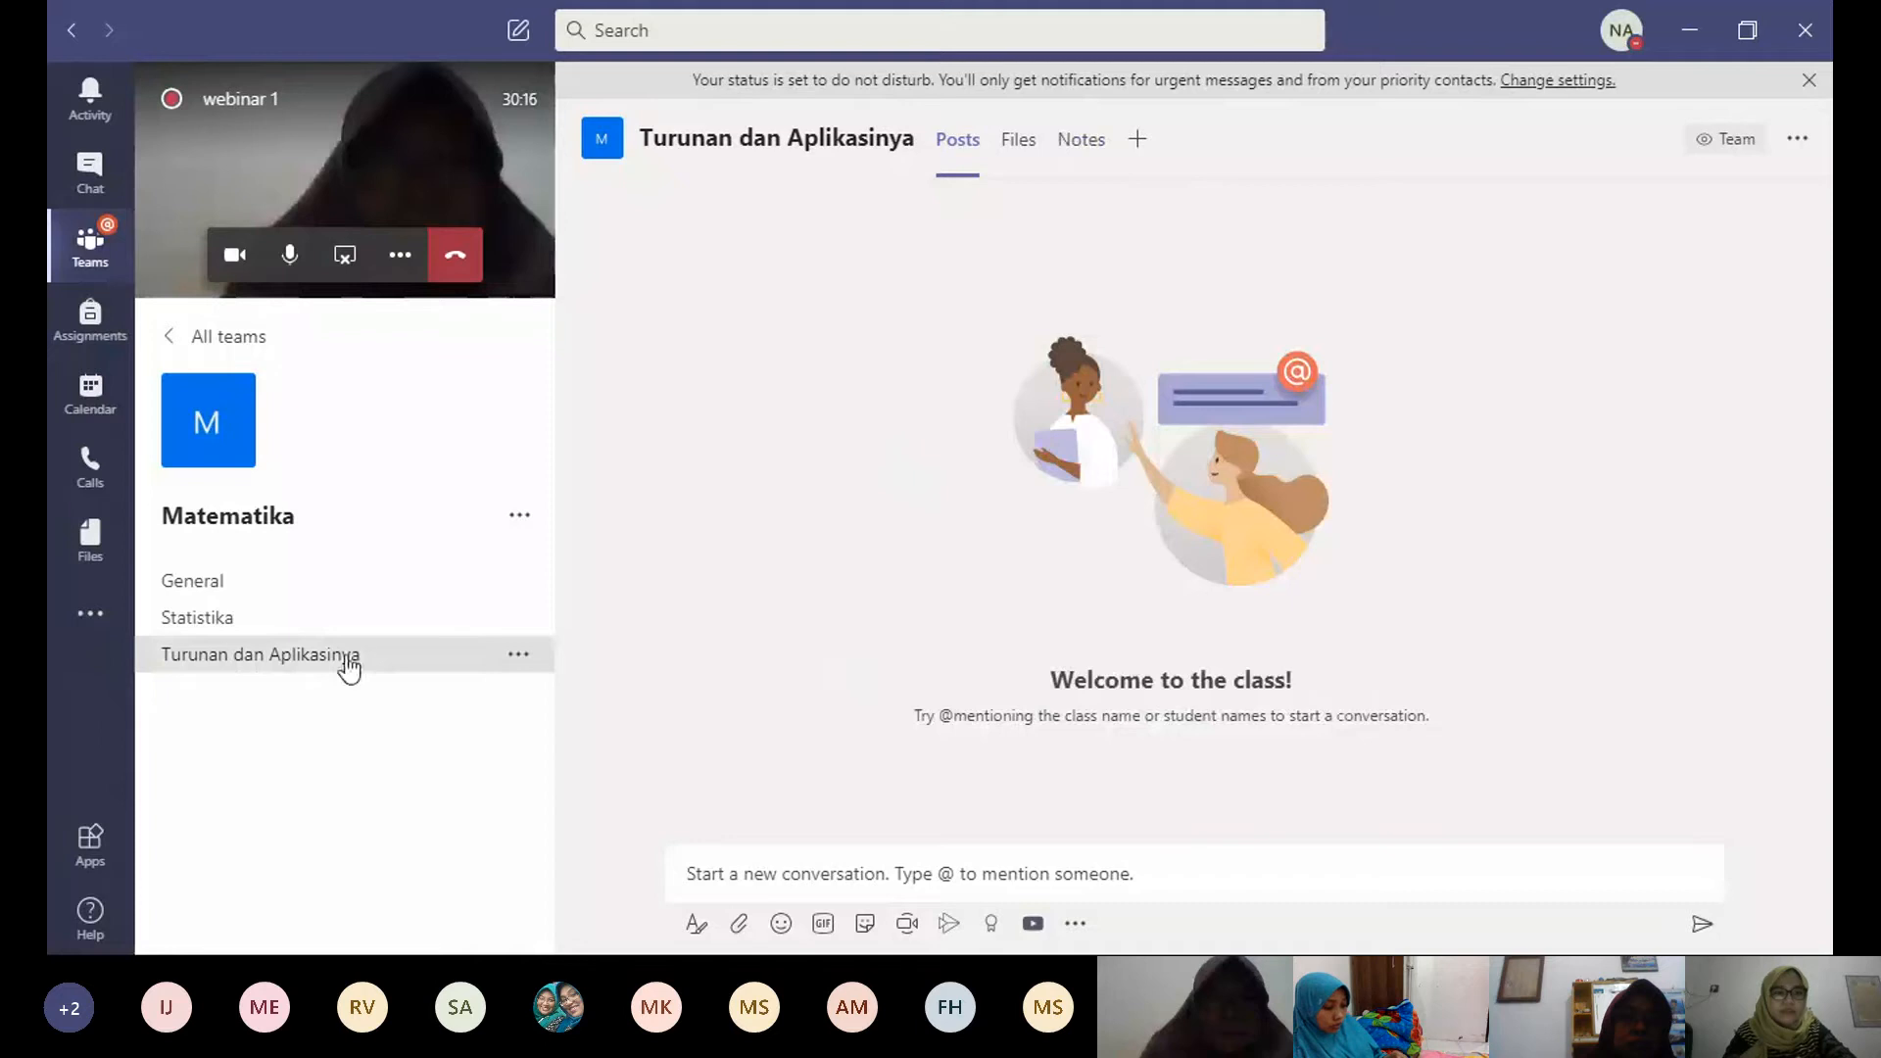
Step: View the posts of the Statistika and "Turunan dan Aplikasinya" channels in the Matematika team
left_click(260, 629)
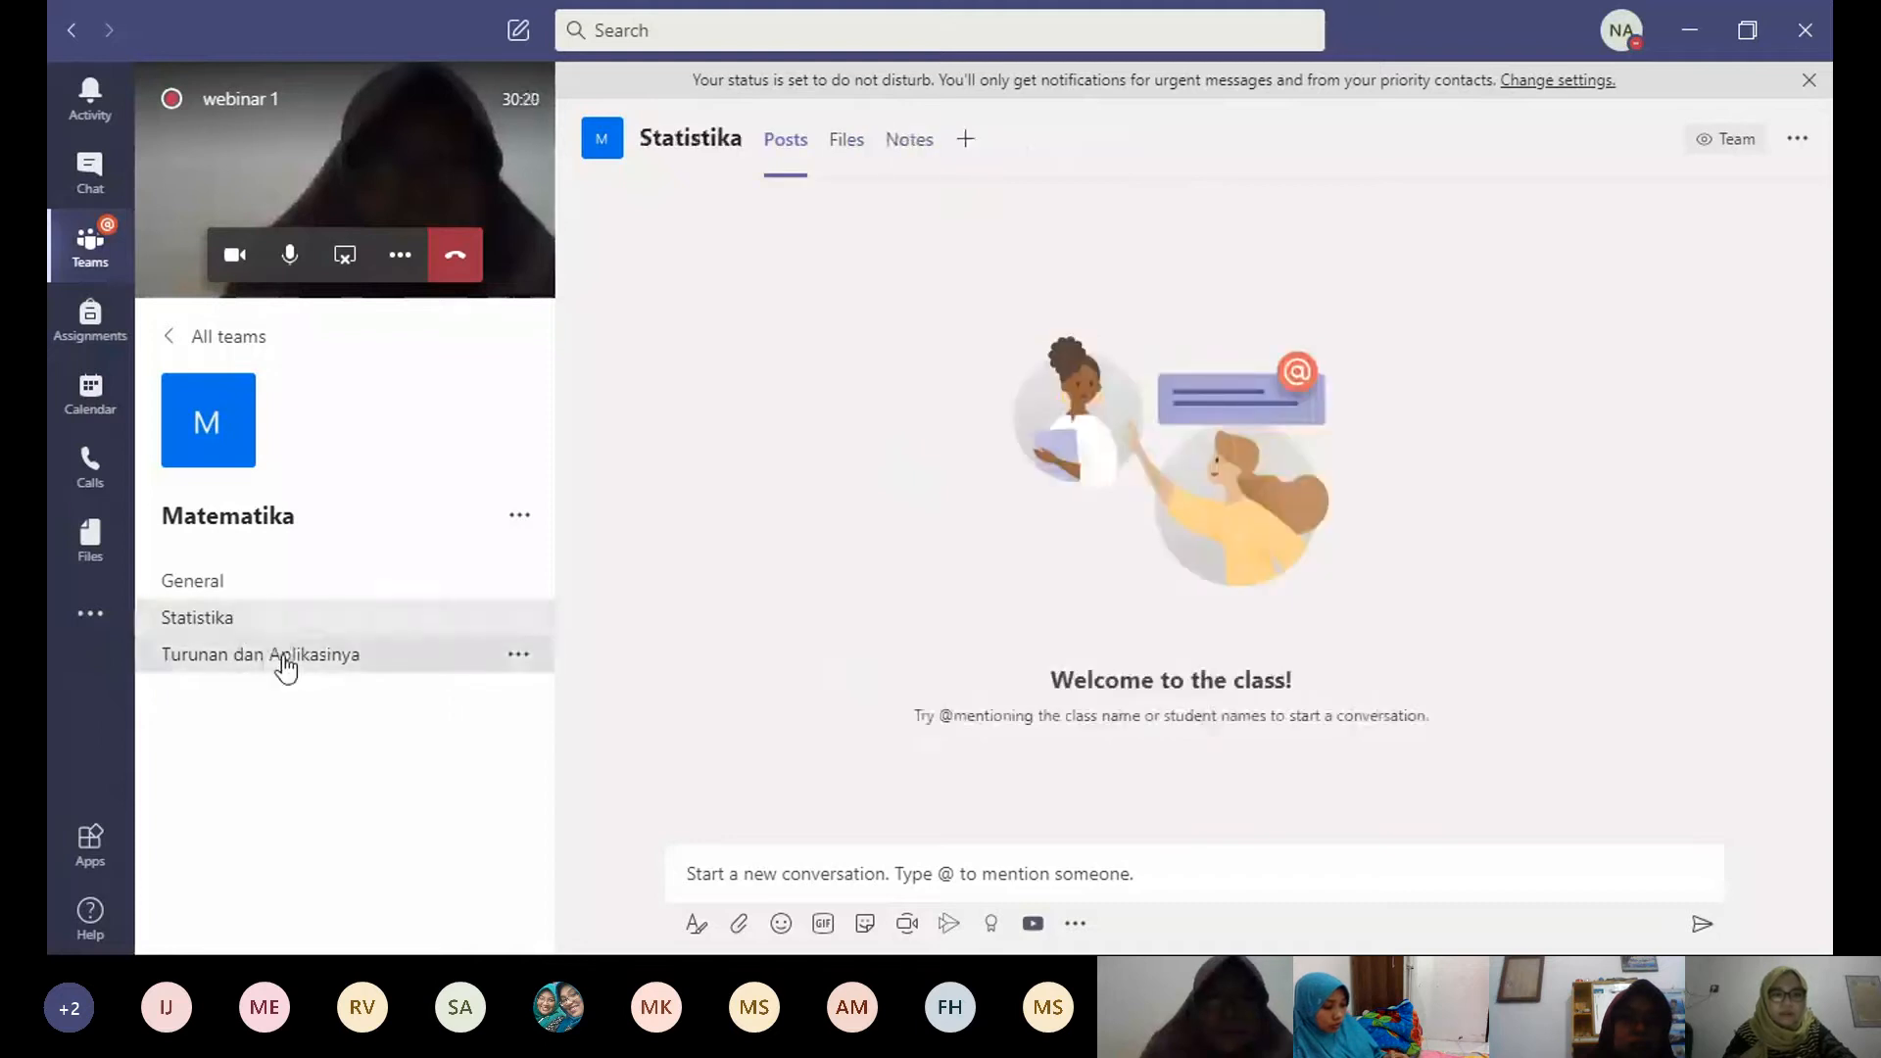
left_click(284, 653)
left_click(285, 630)
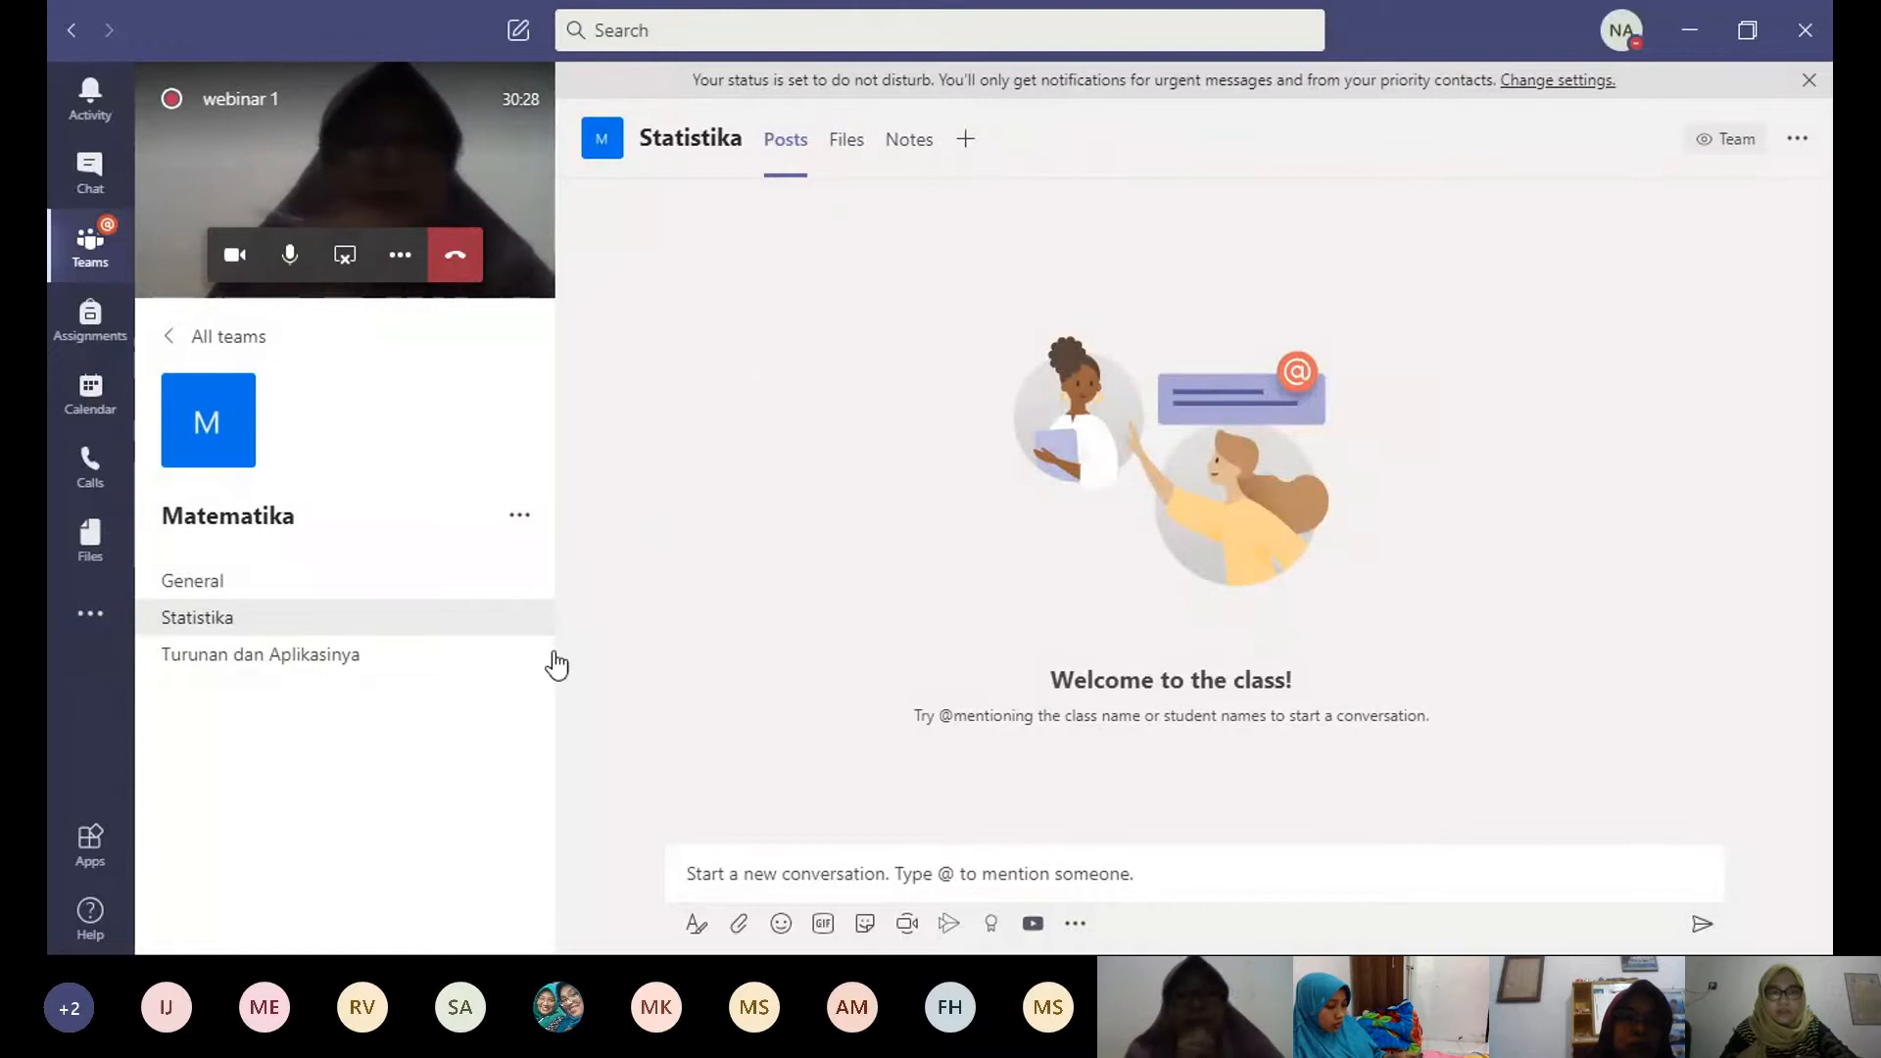
Step: Start a new formatted post in the General channel and set its type to Announcement
left_click(201, 586)
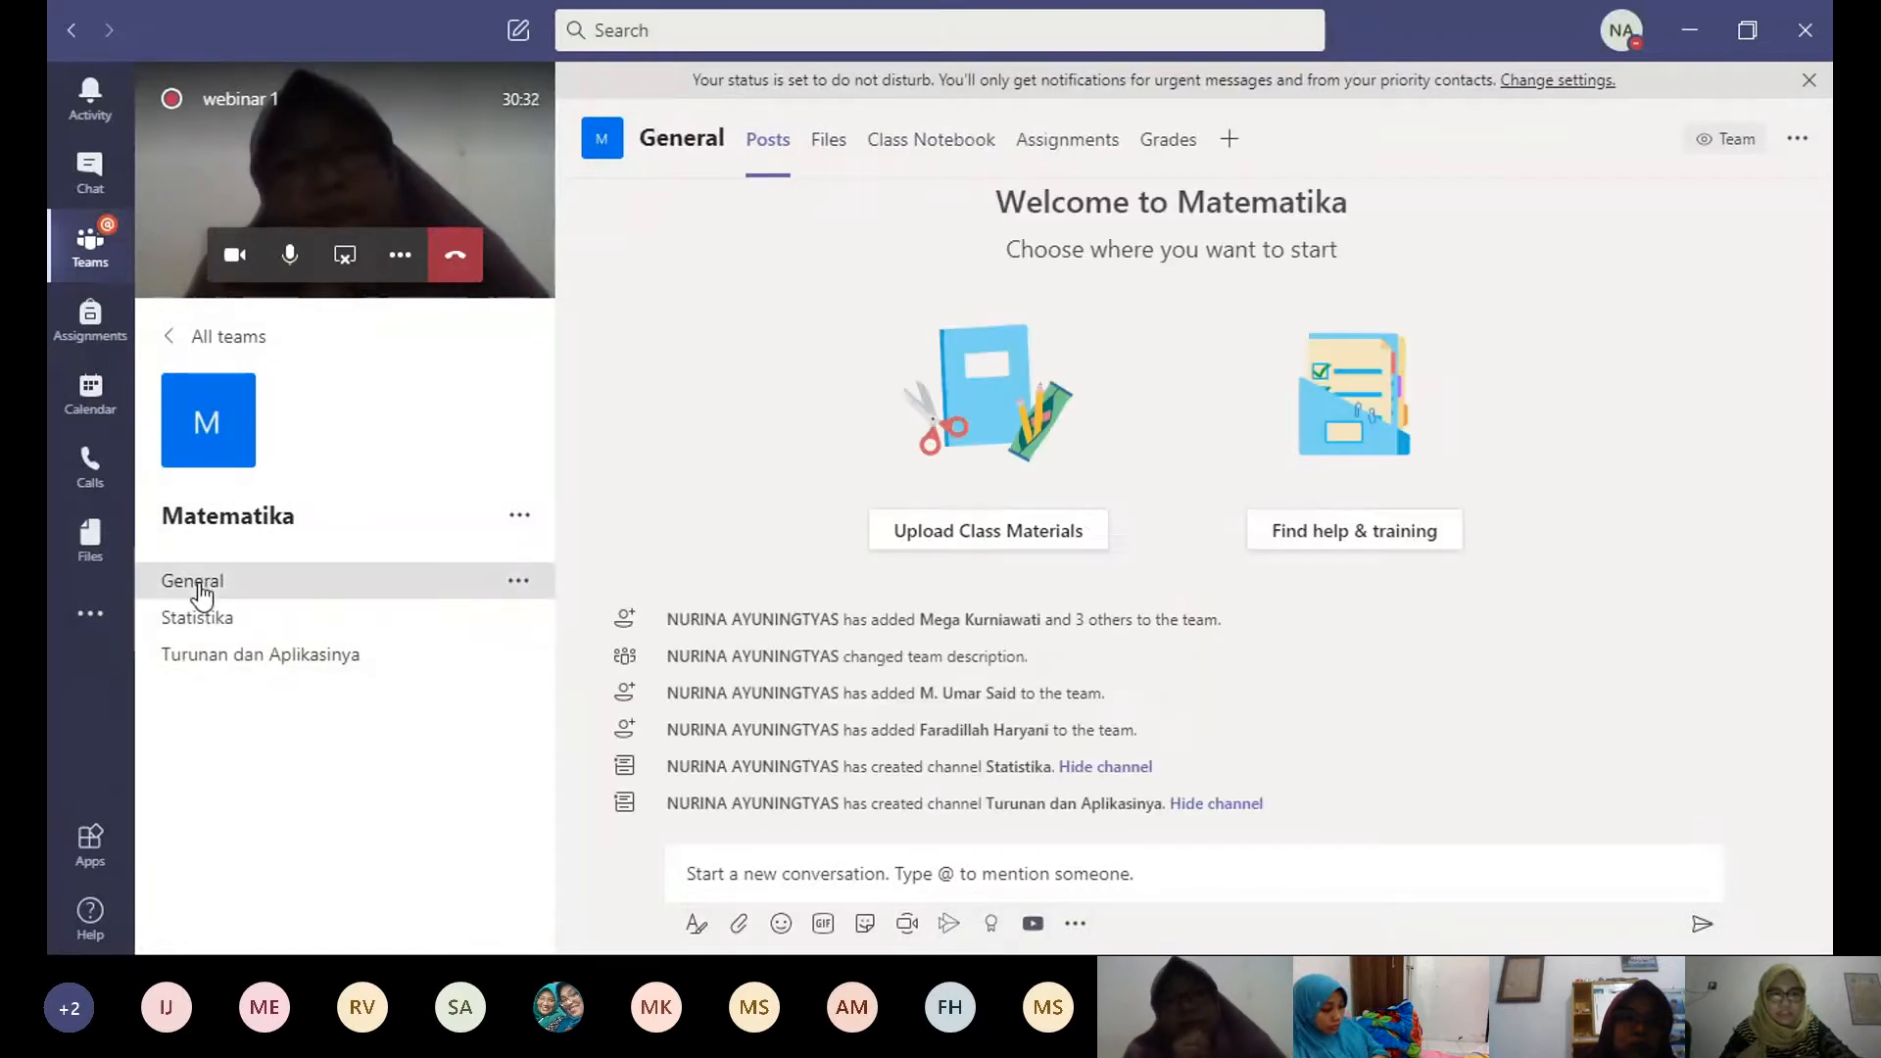
left_click(771, 873)
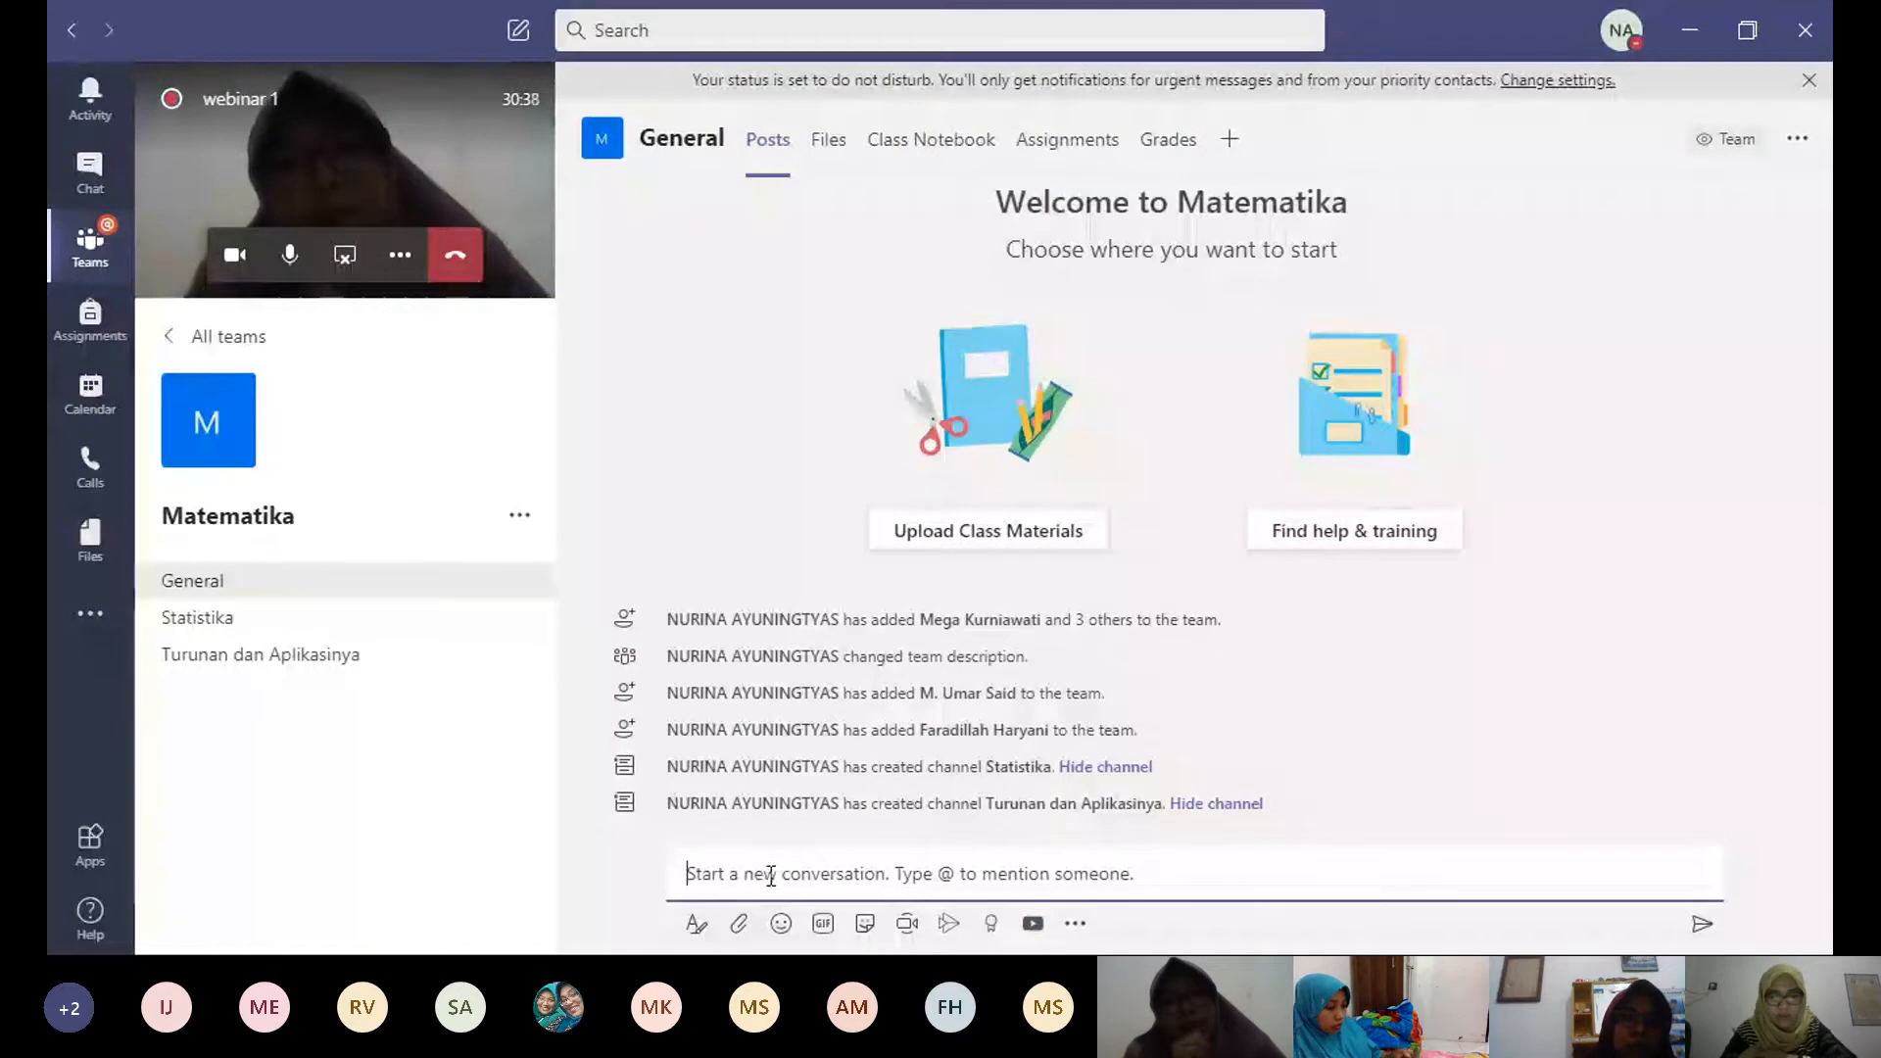
left_click(696, 926)
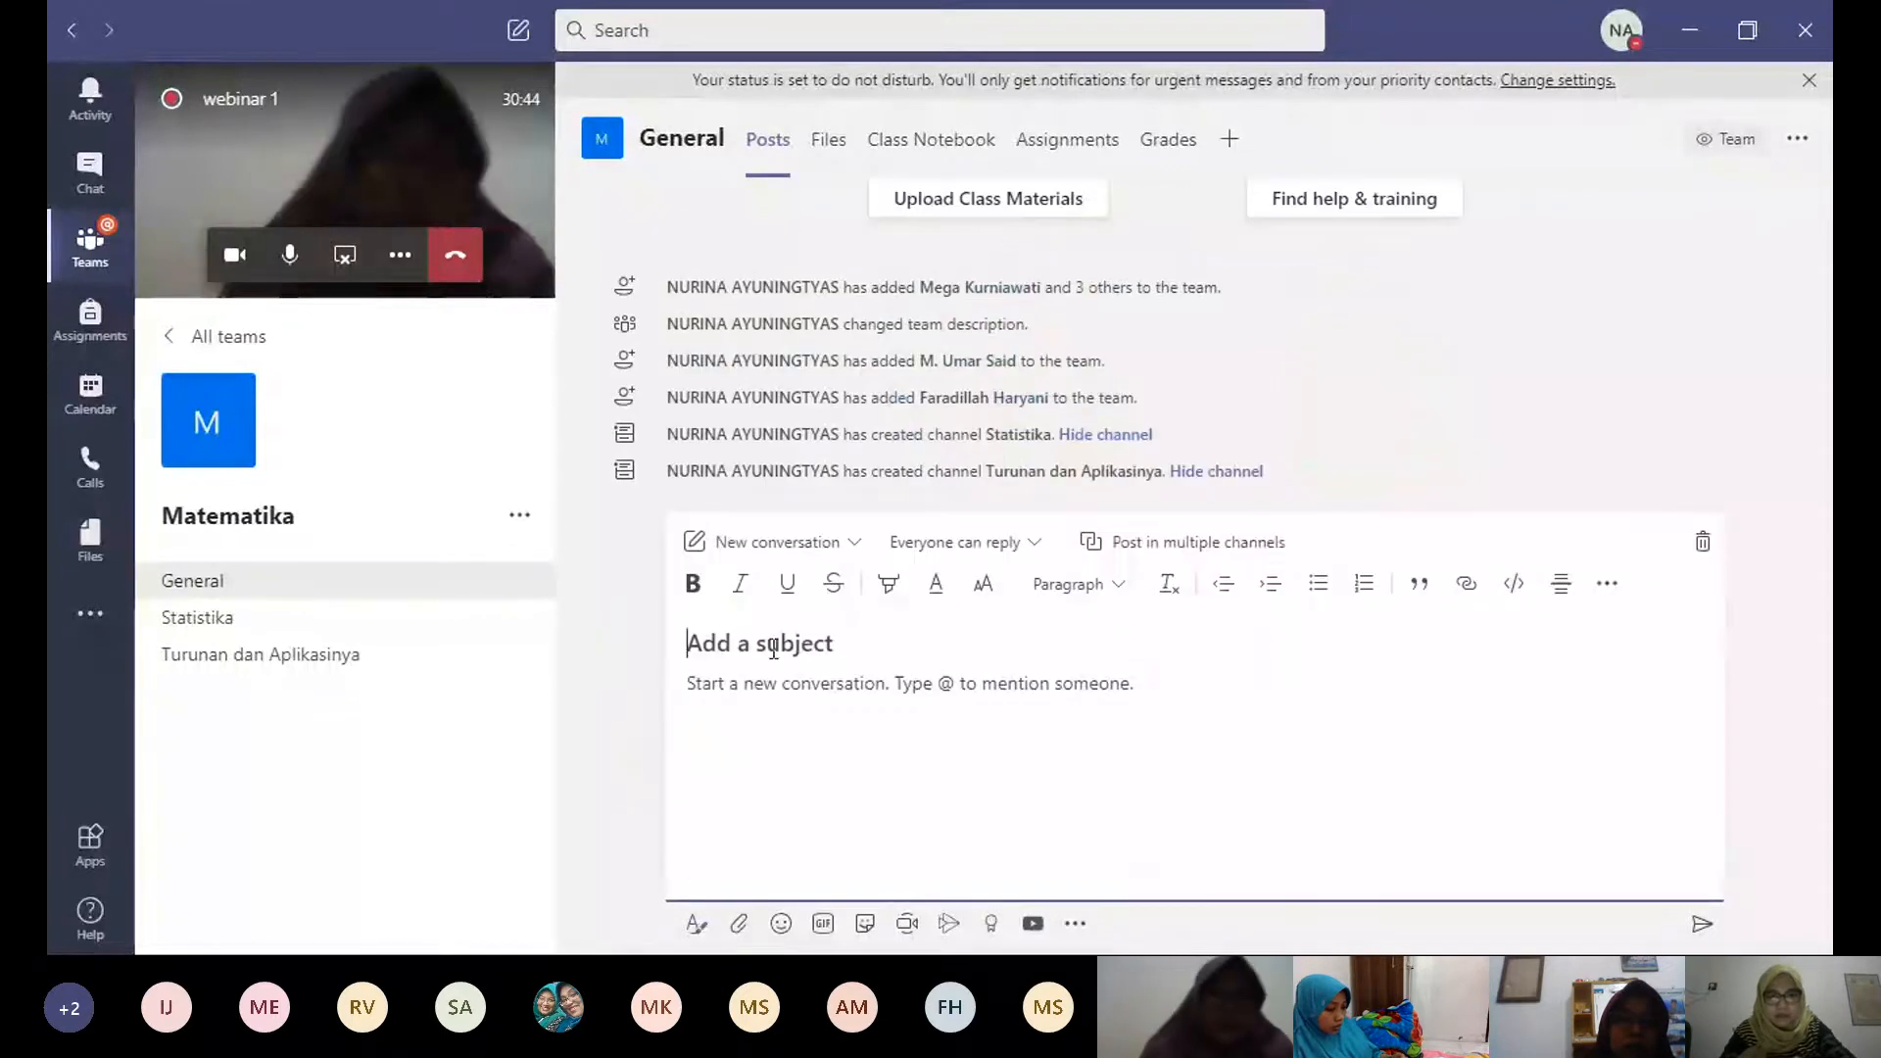
left_click(858, 554)
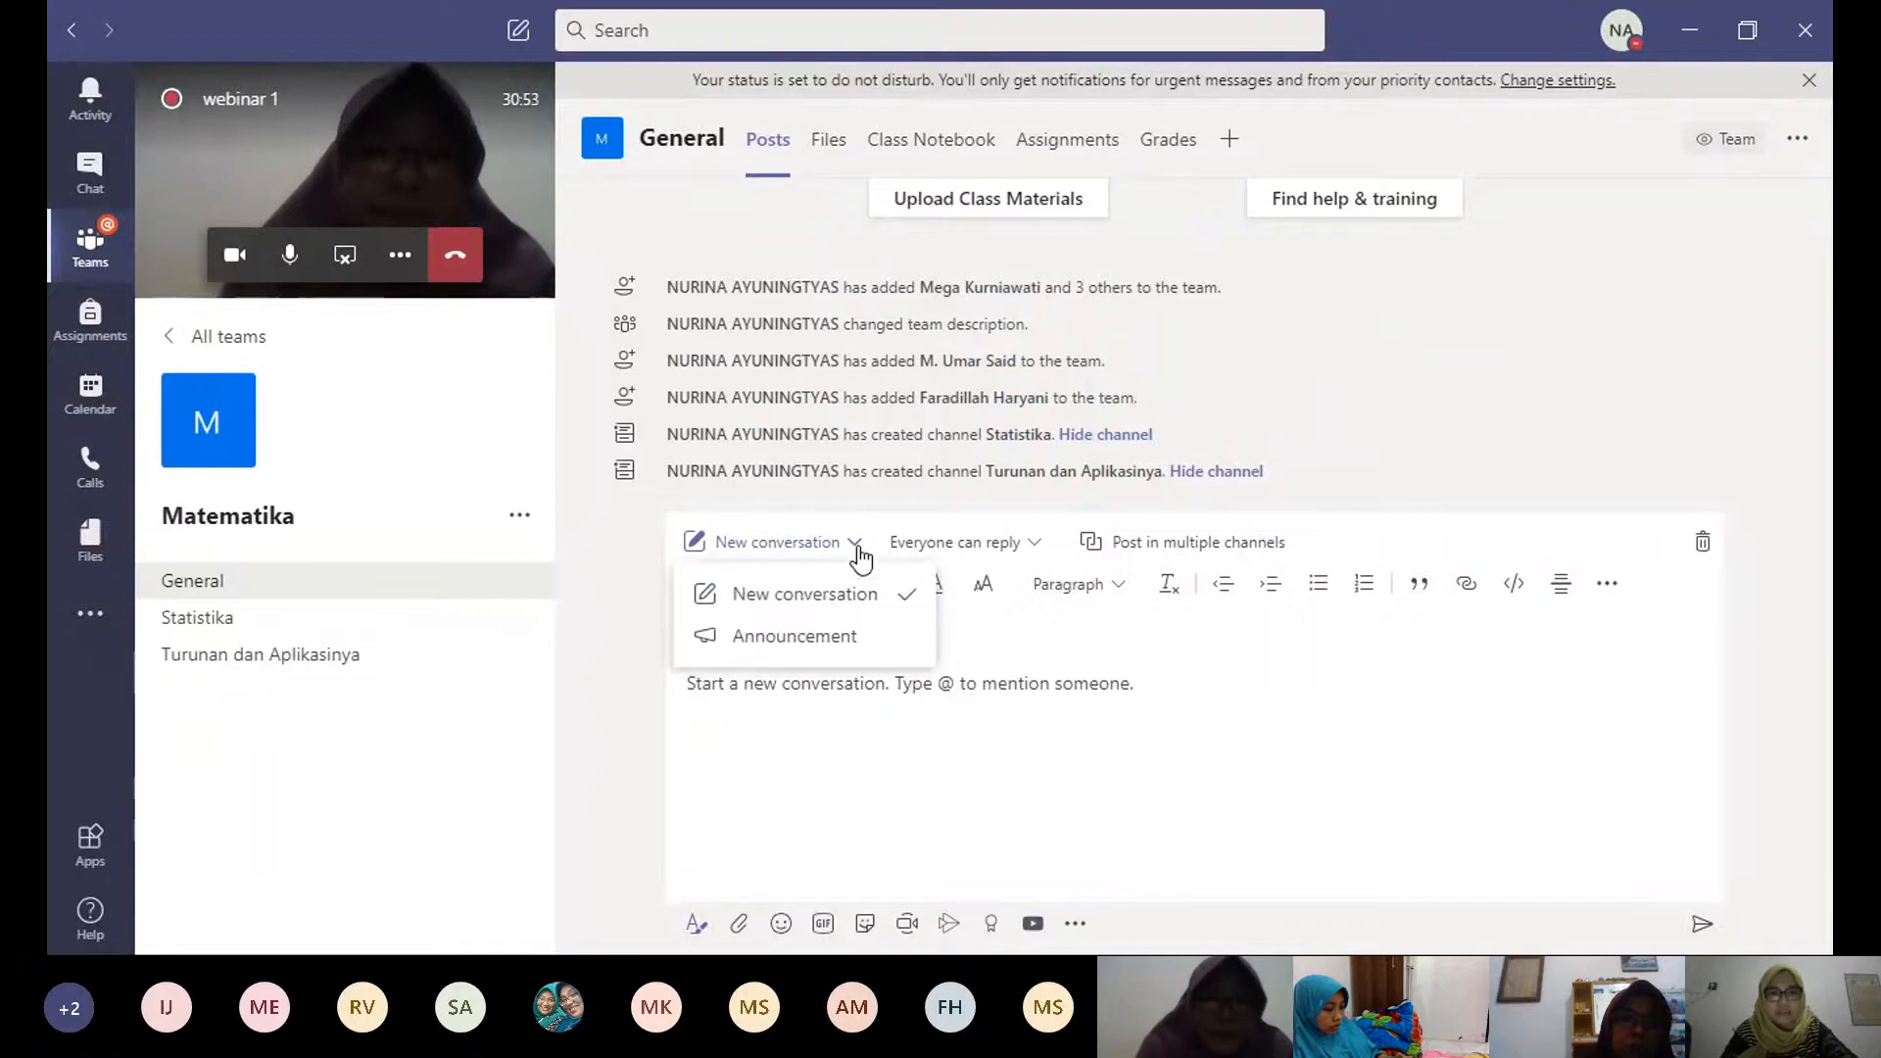
left_click(828, 642)
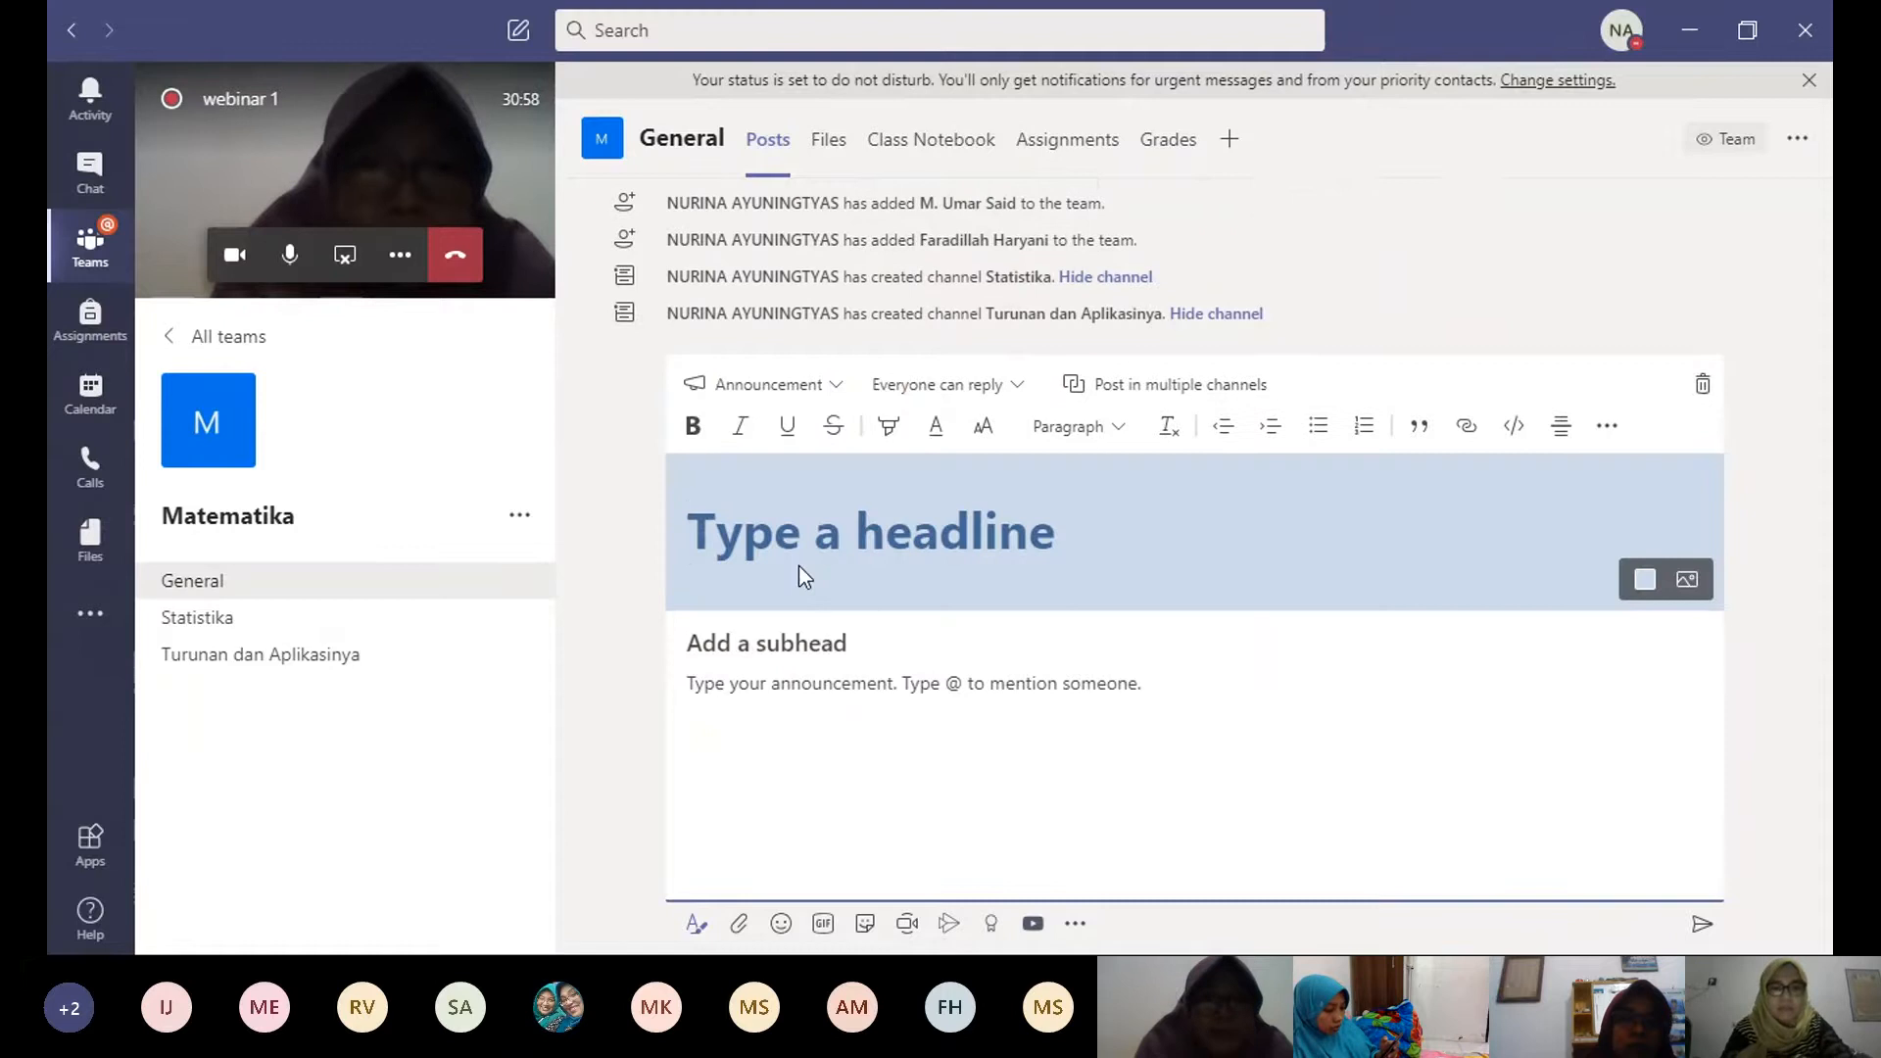
Step: Enter the announcement headline "Hallo Selamat Bergabung di Kelas Matematika" and set its background color to Fire orange
type("h")
key("BackSpace")
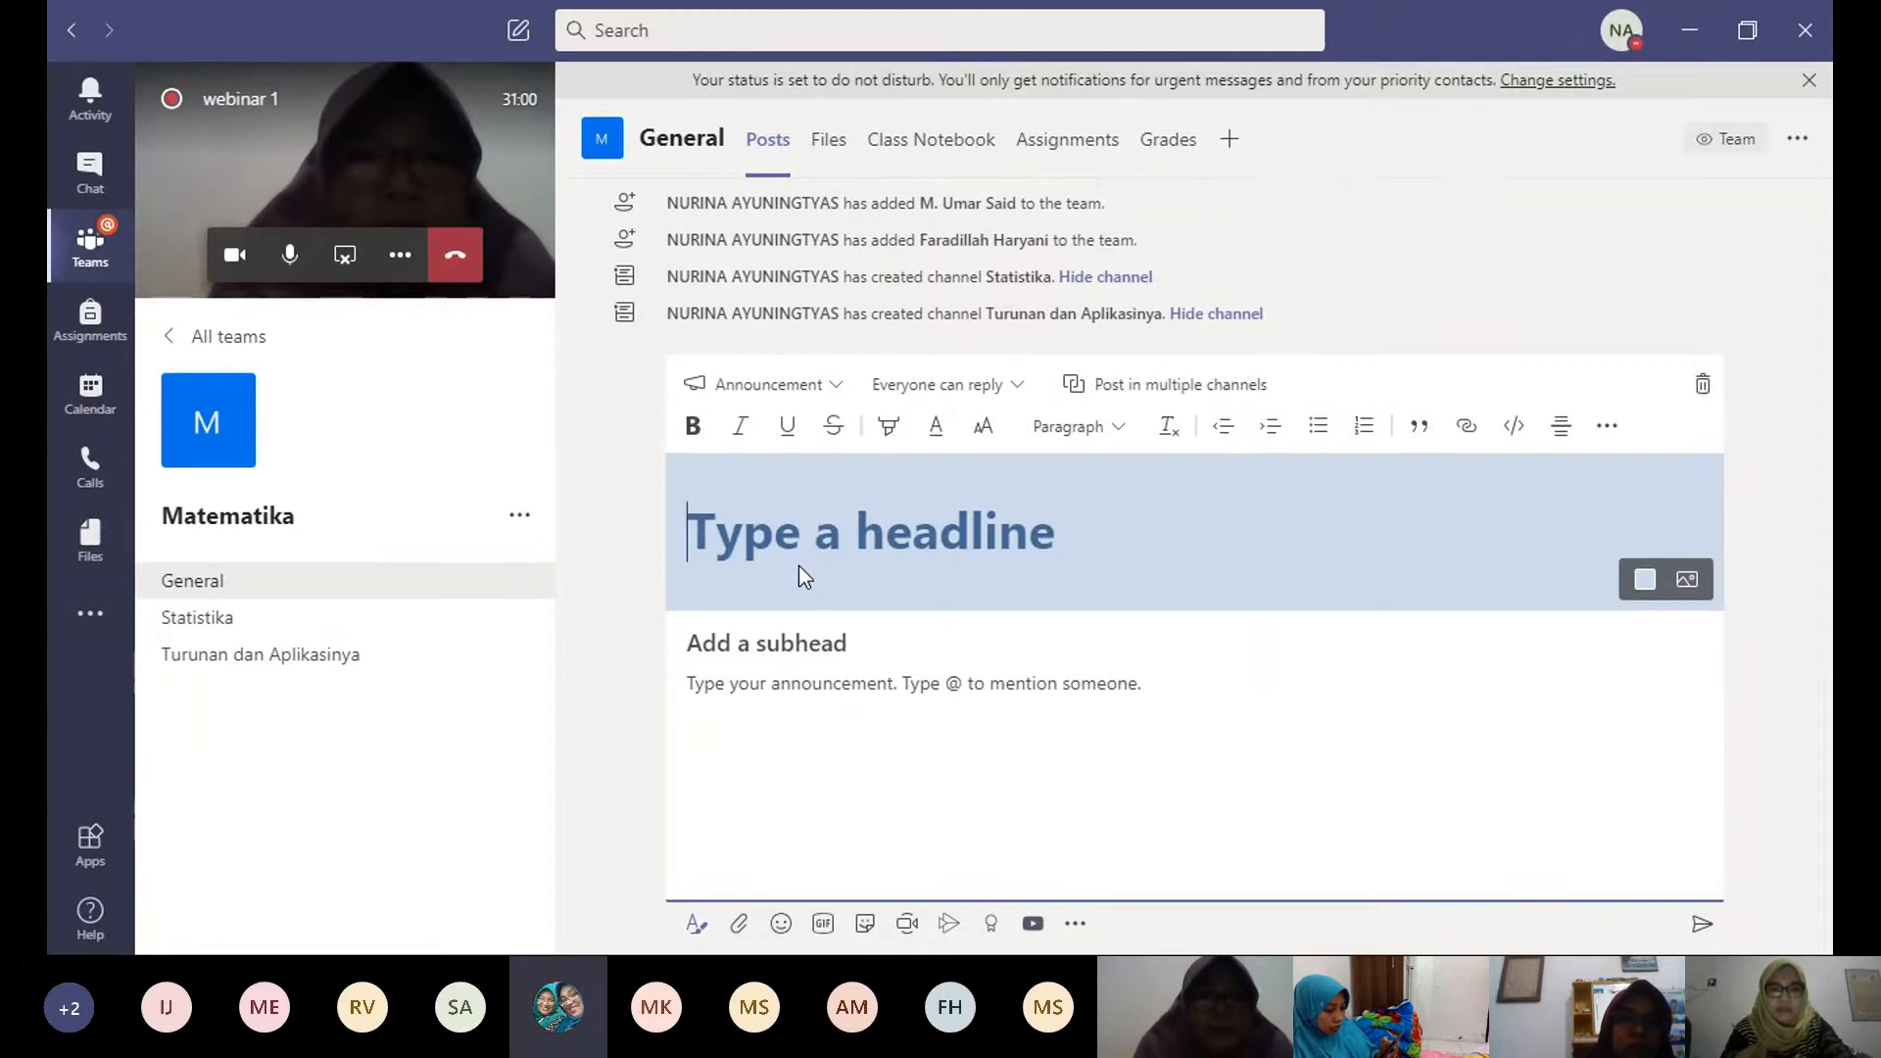
type("Hallo")
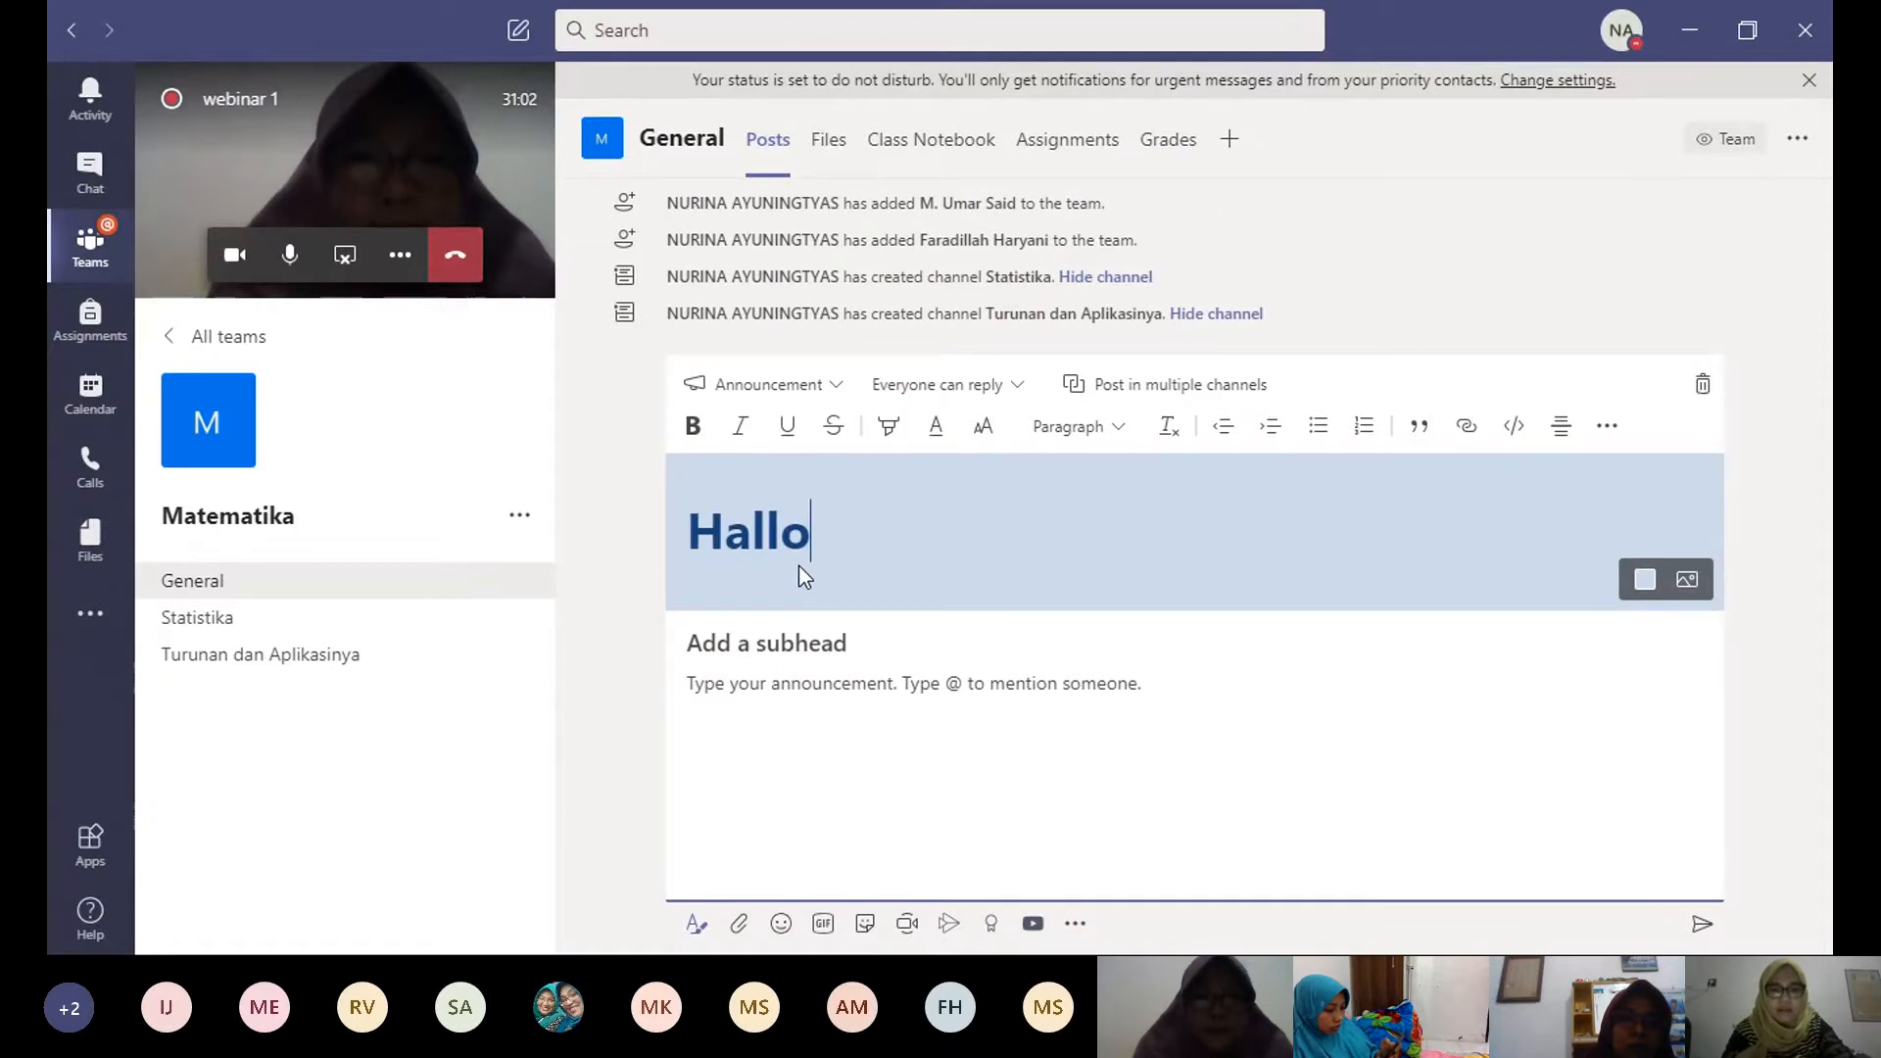
type(" Semua")
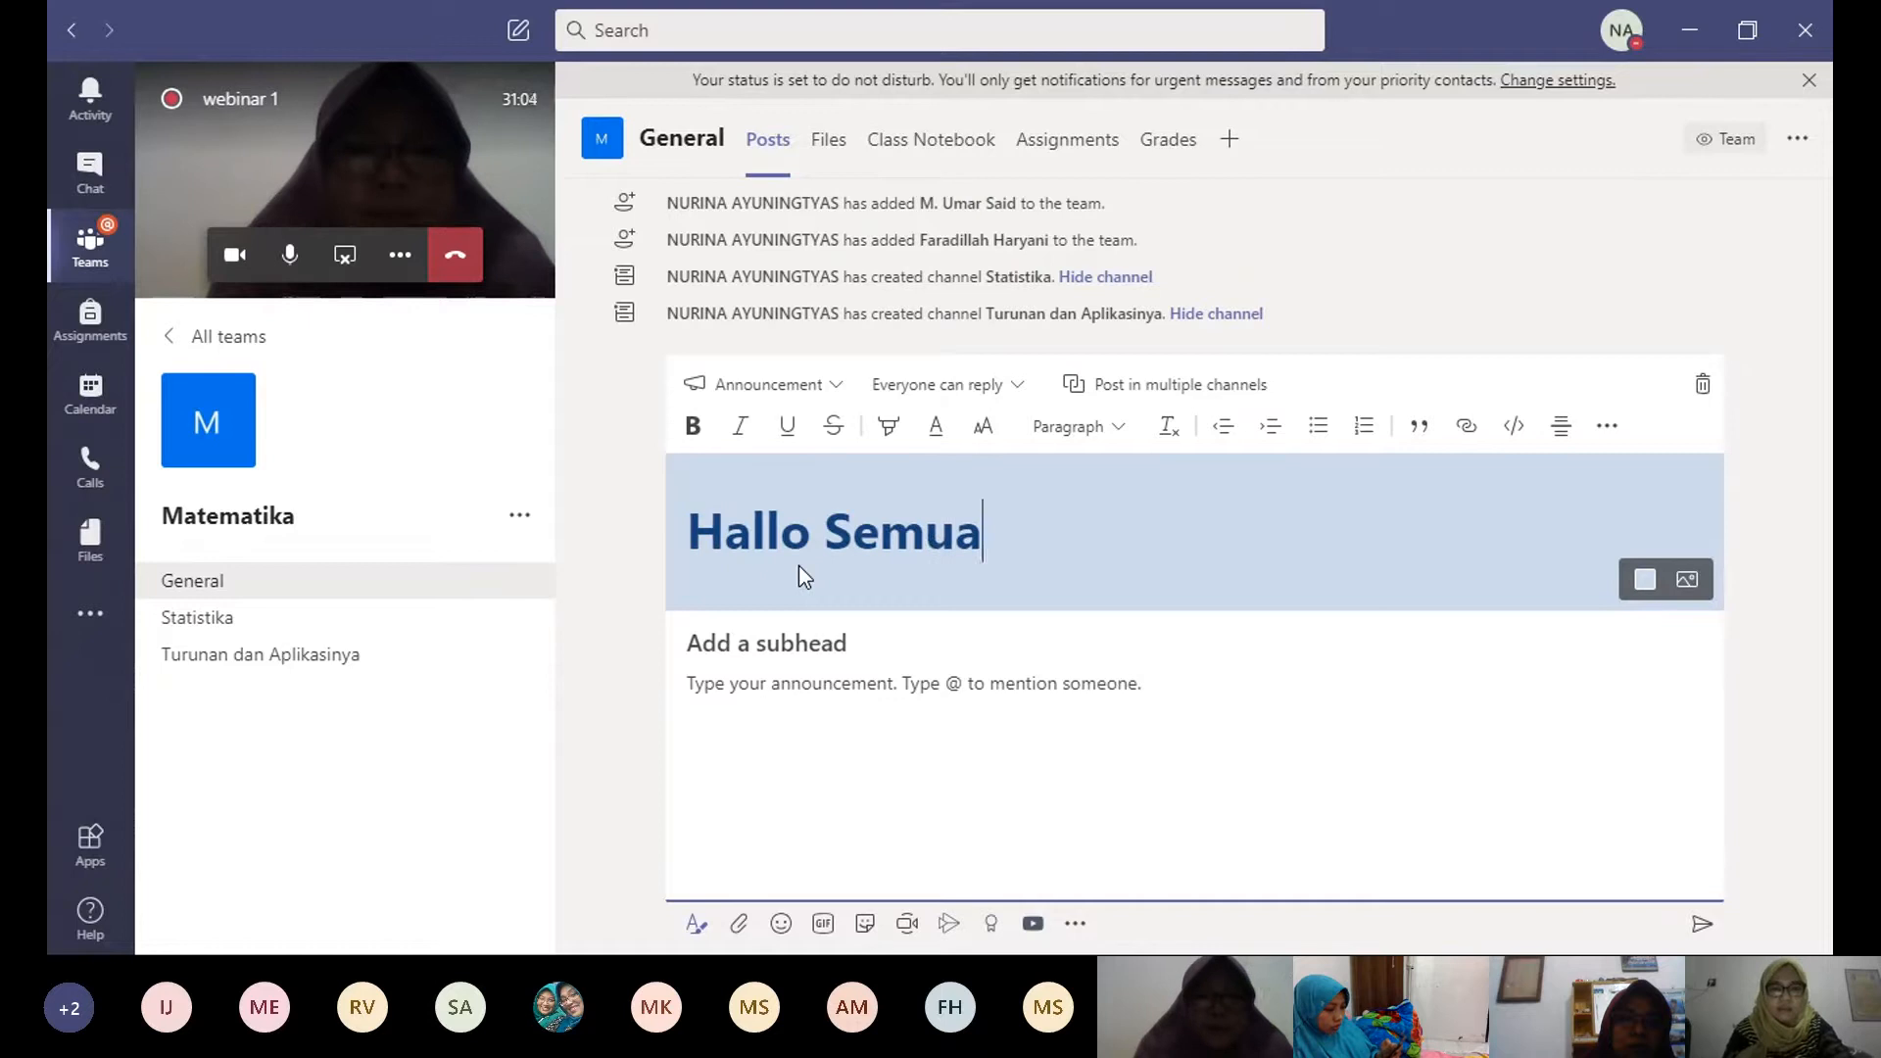
key("BackSpace")
key("BackSpace")
key("BackSpace")
key("BackSpace")
type("elama")
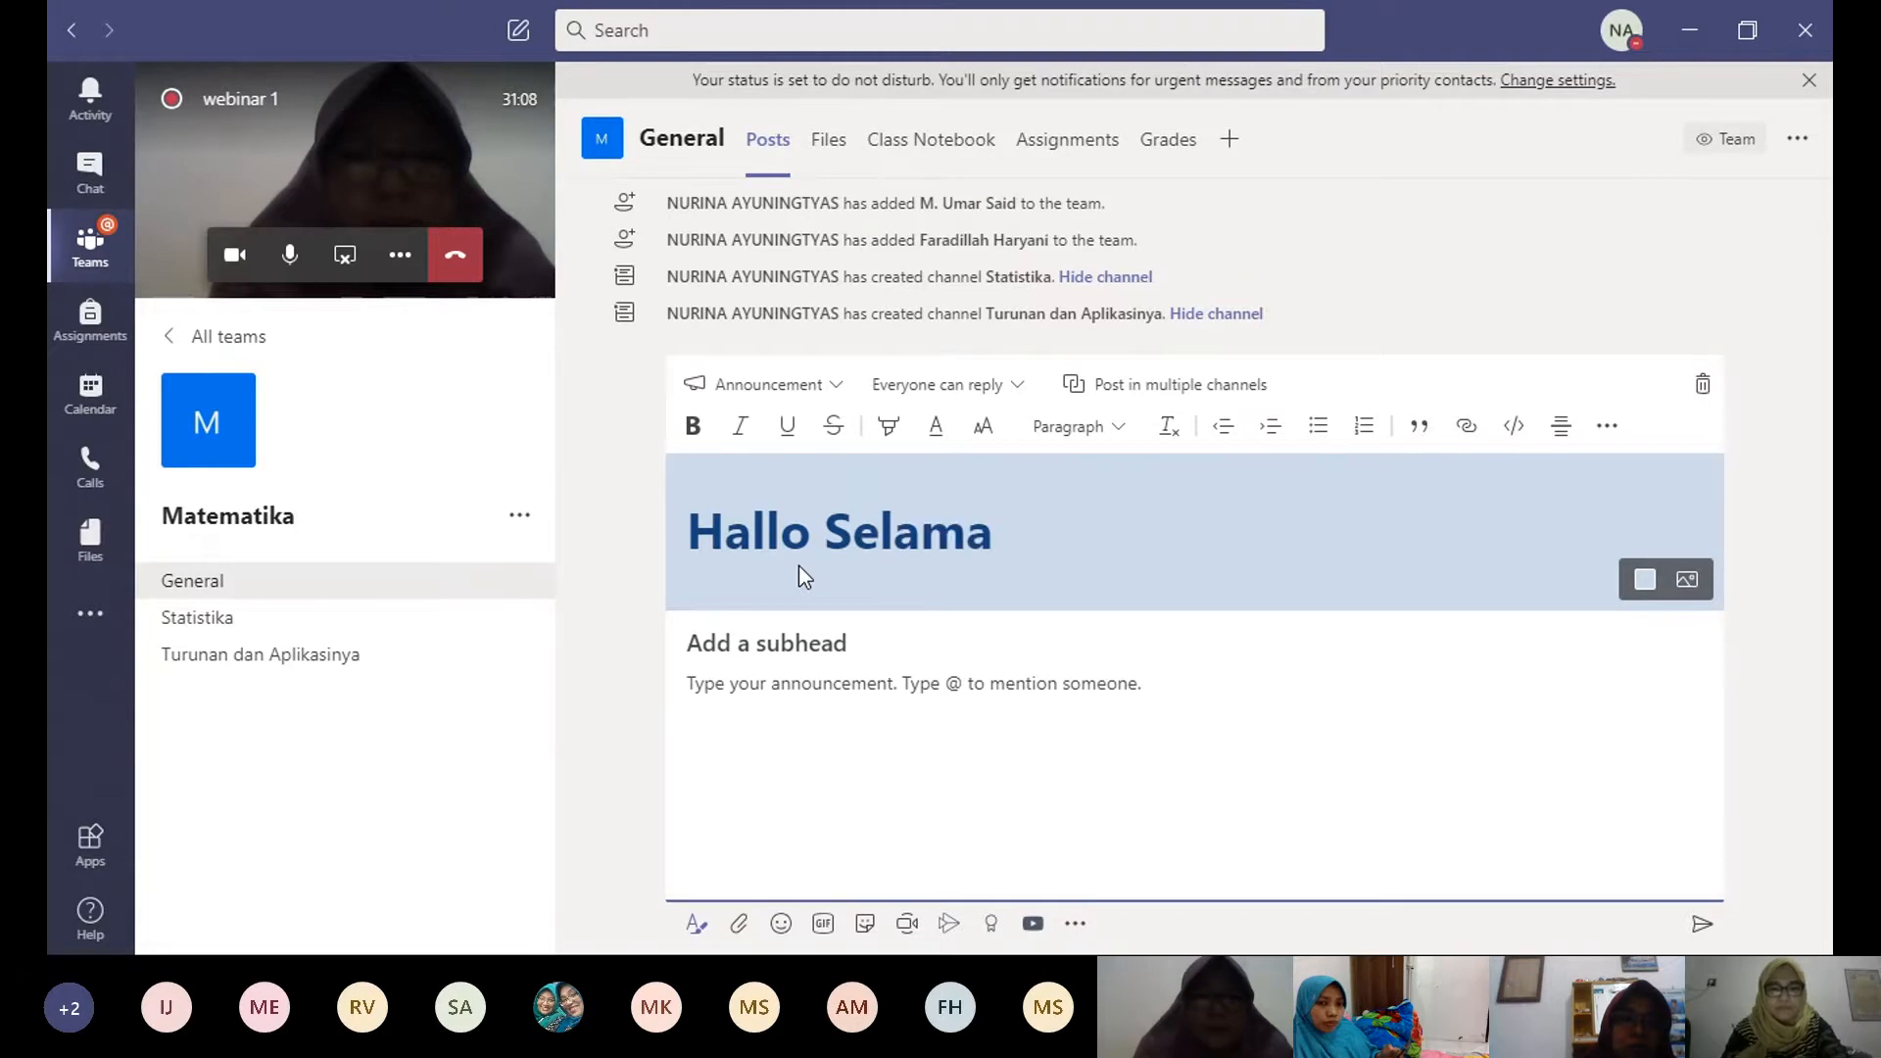
type("t Bergabu")
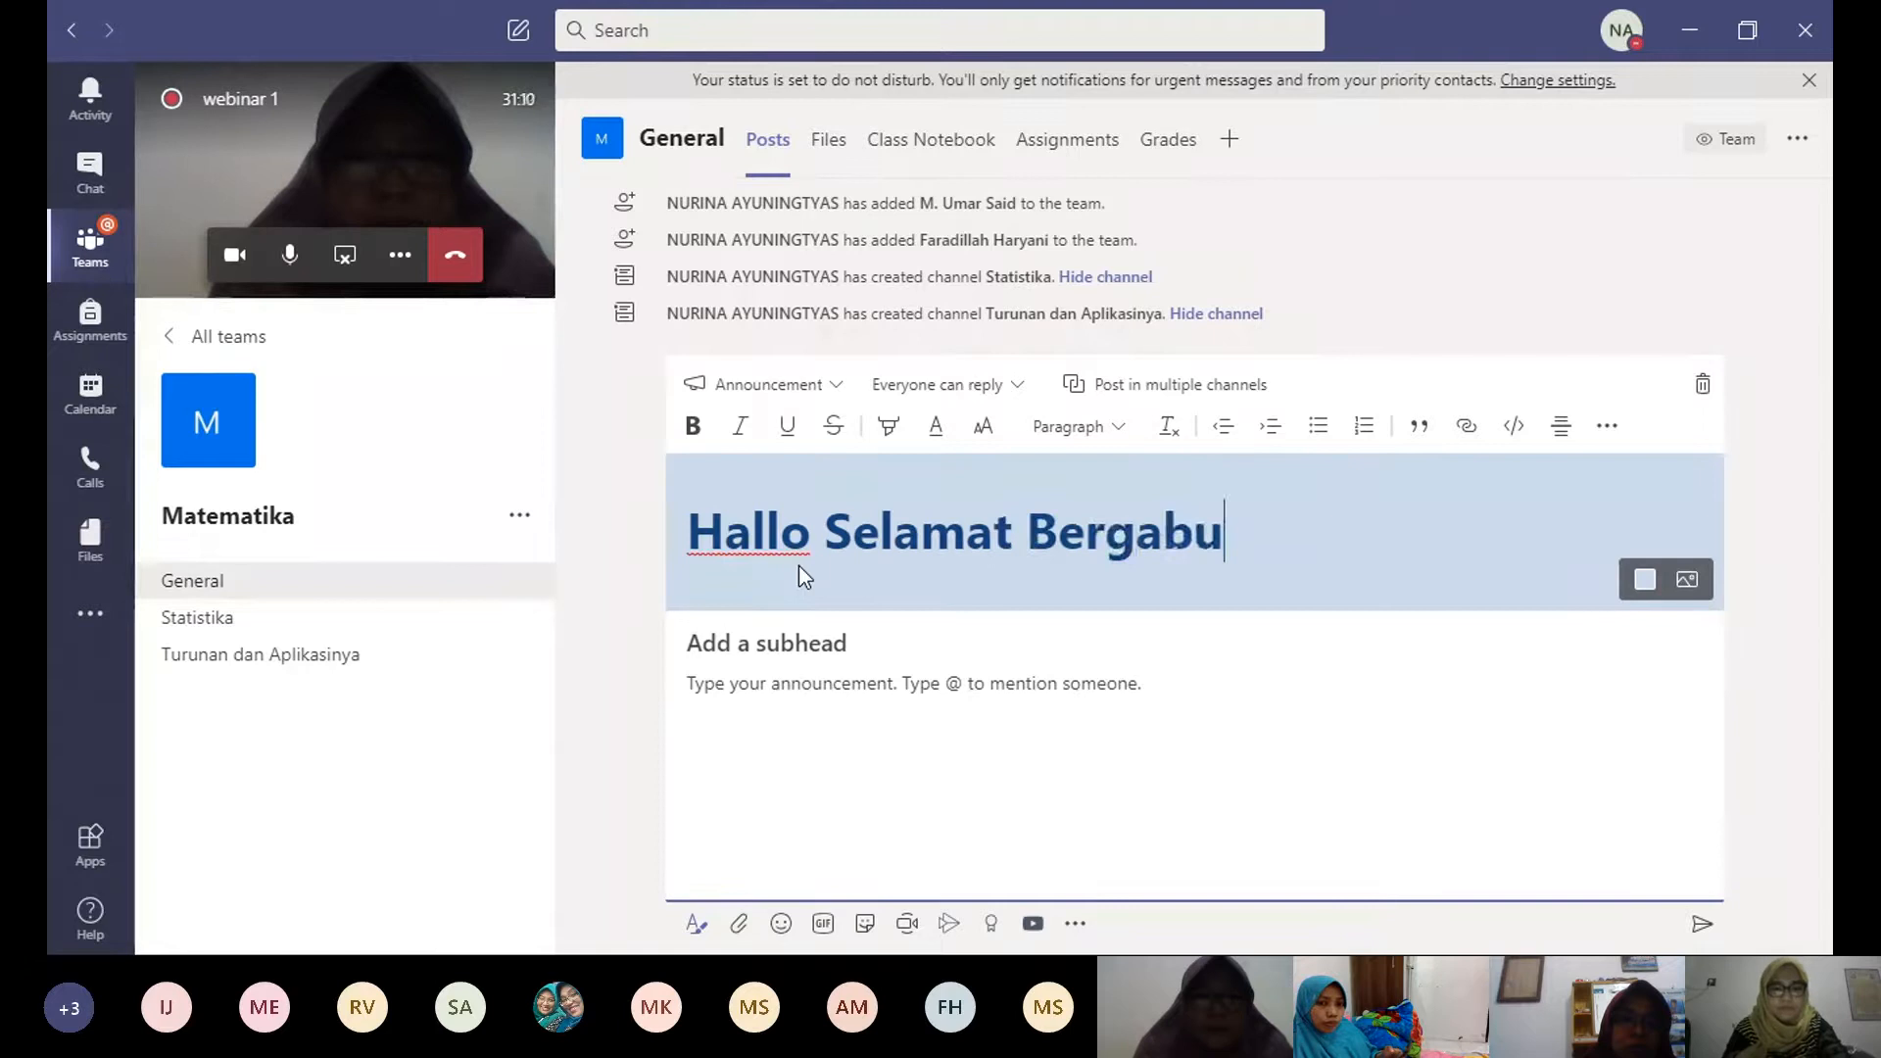
type("ng di K")
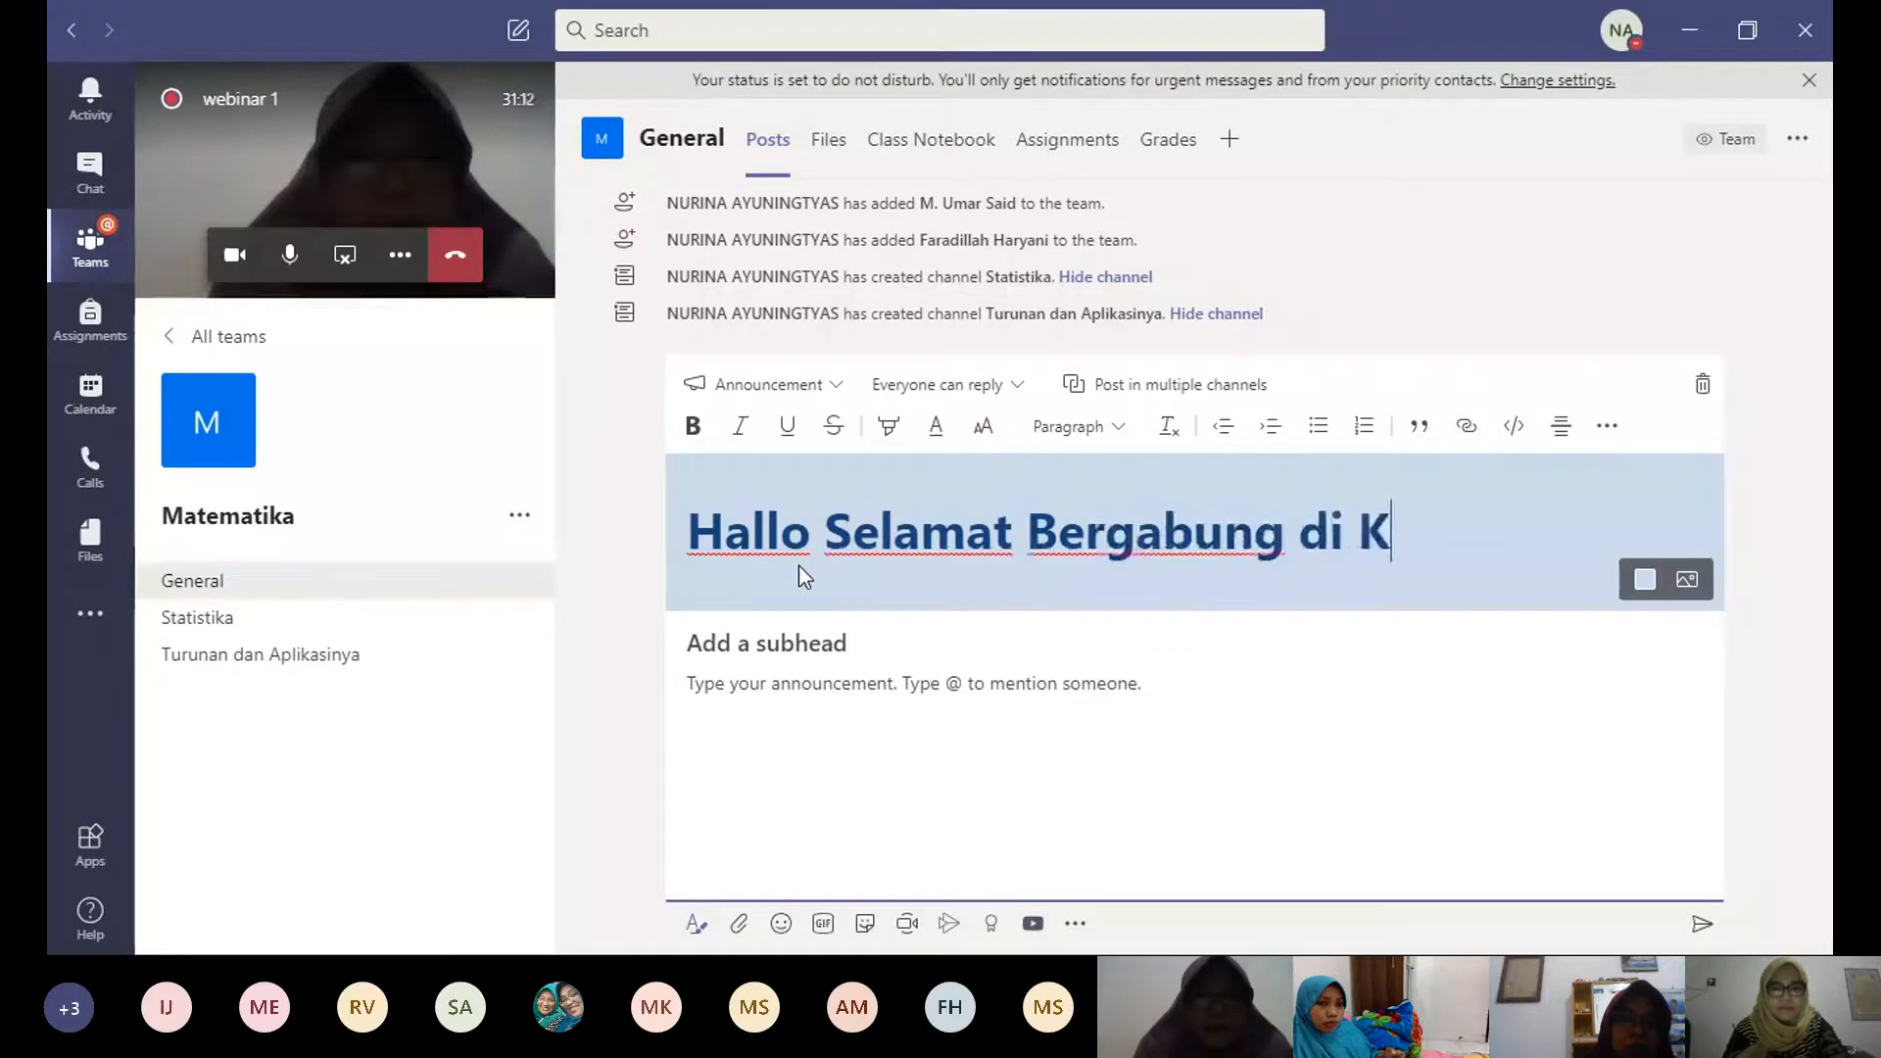
type("elas Ma")
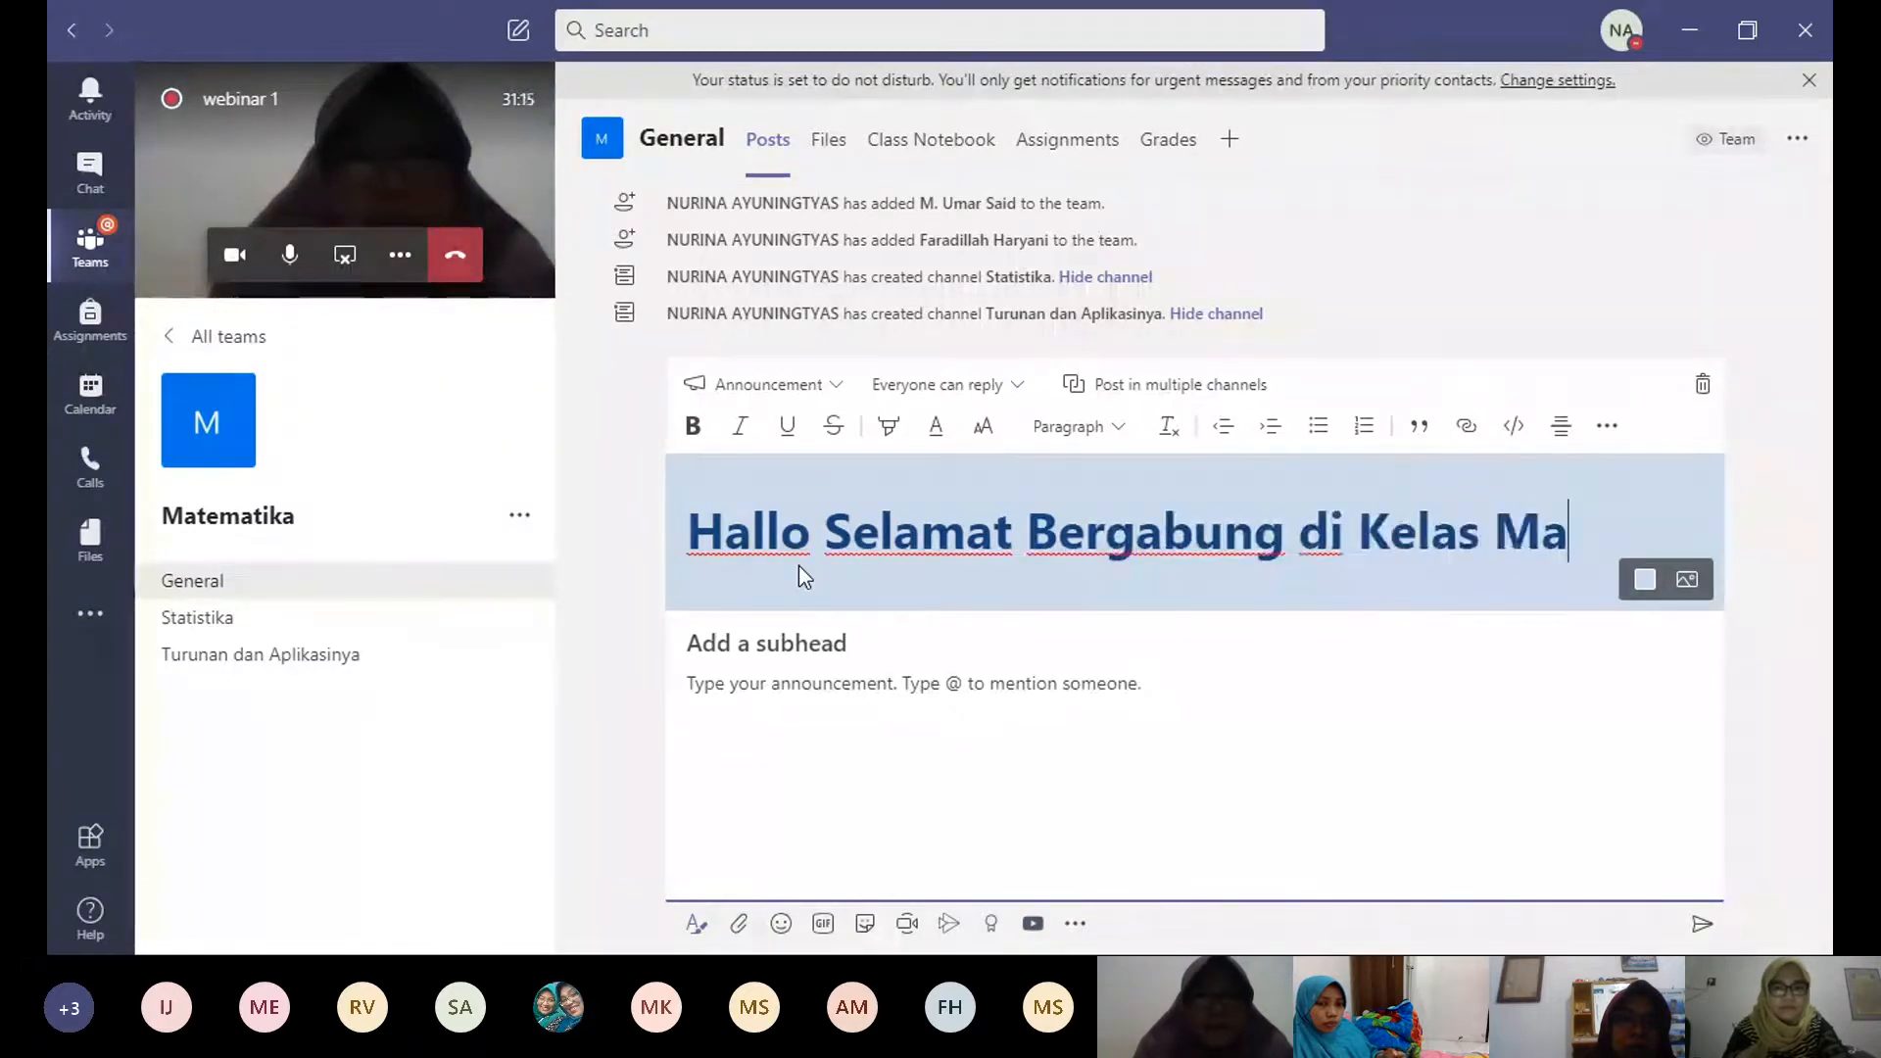
type("tematika")
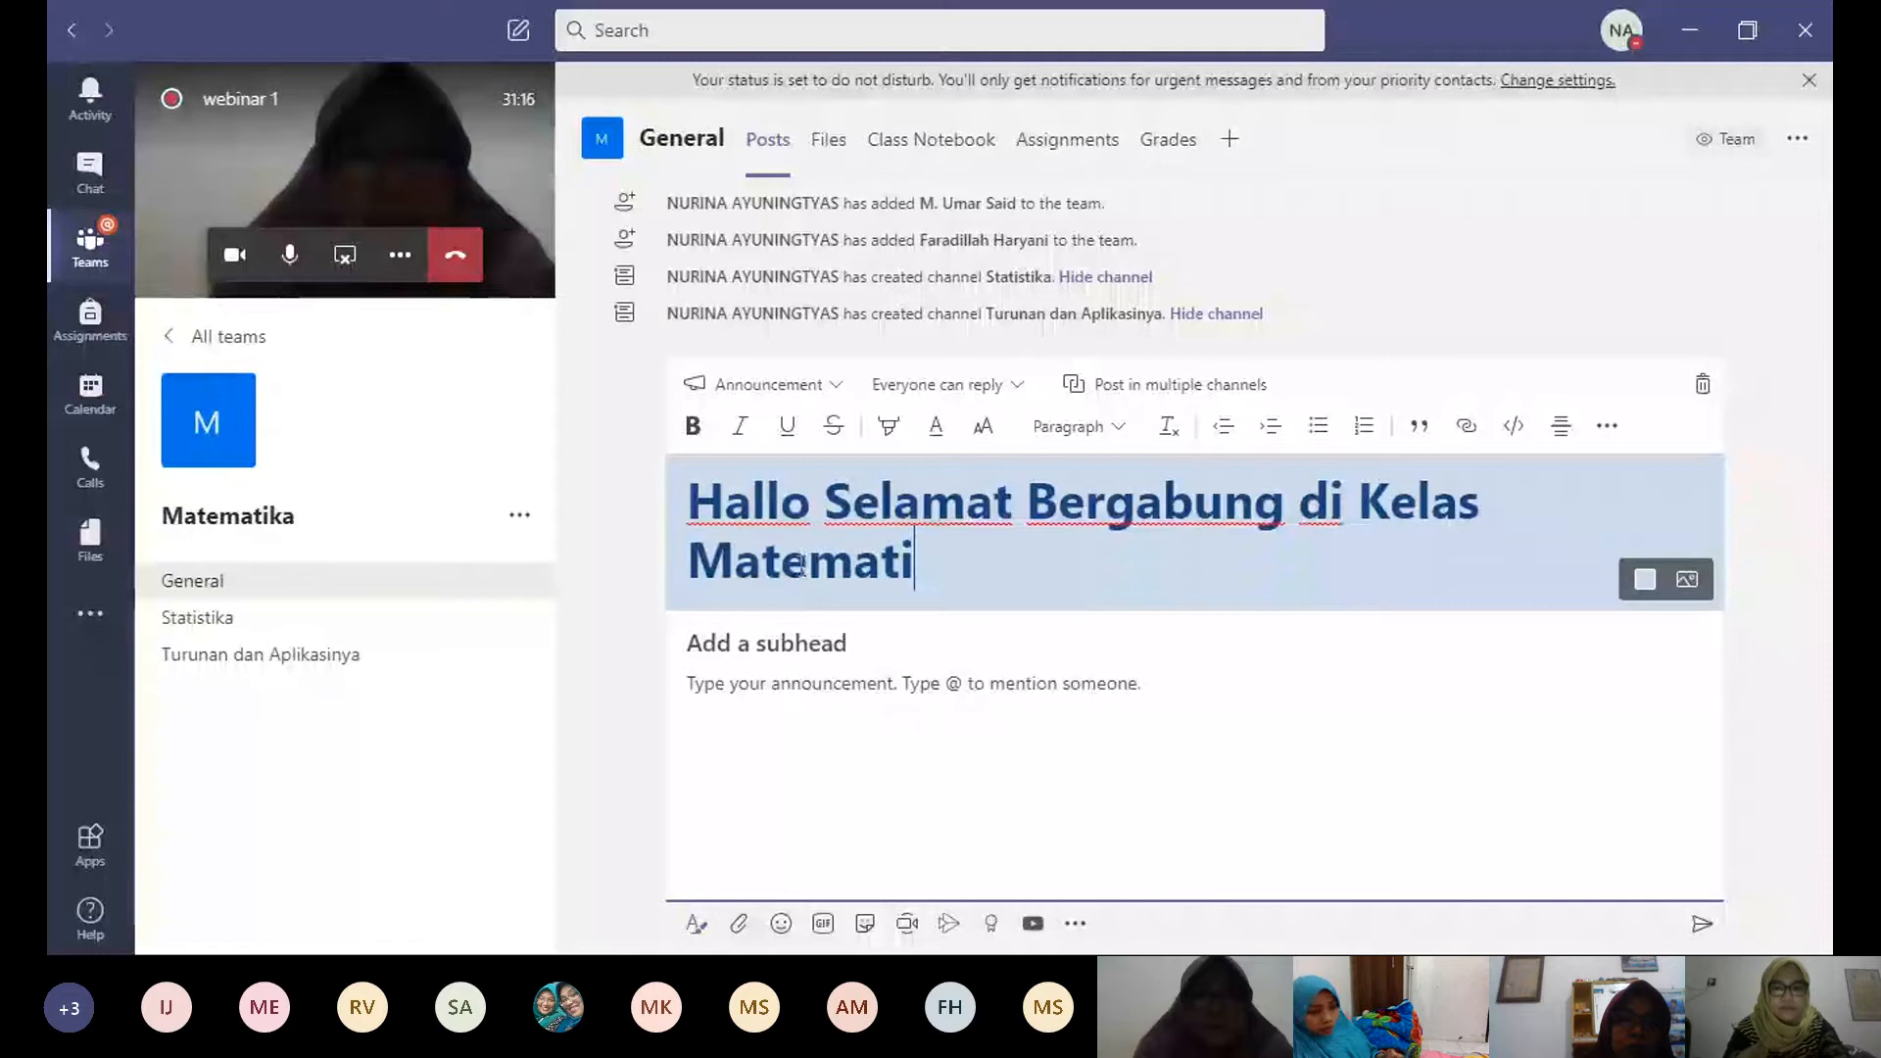
left_click(1647, 584)
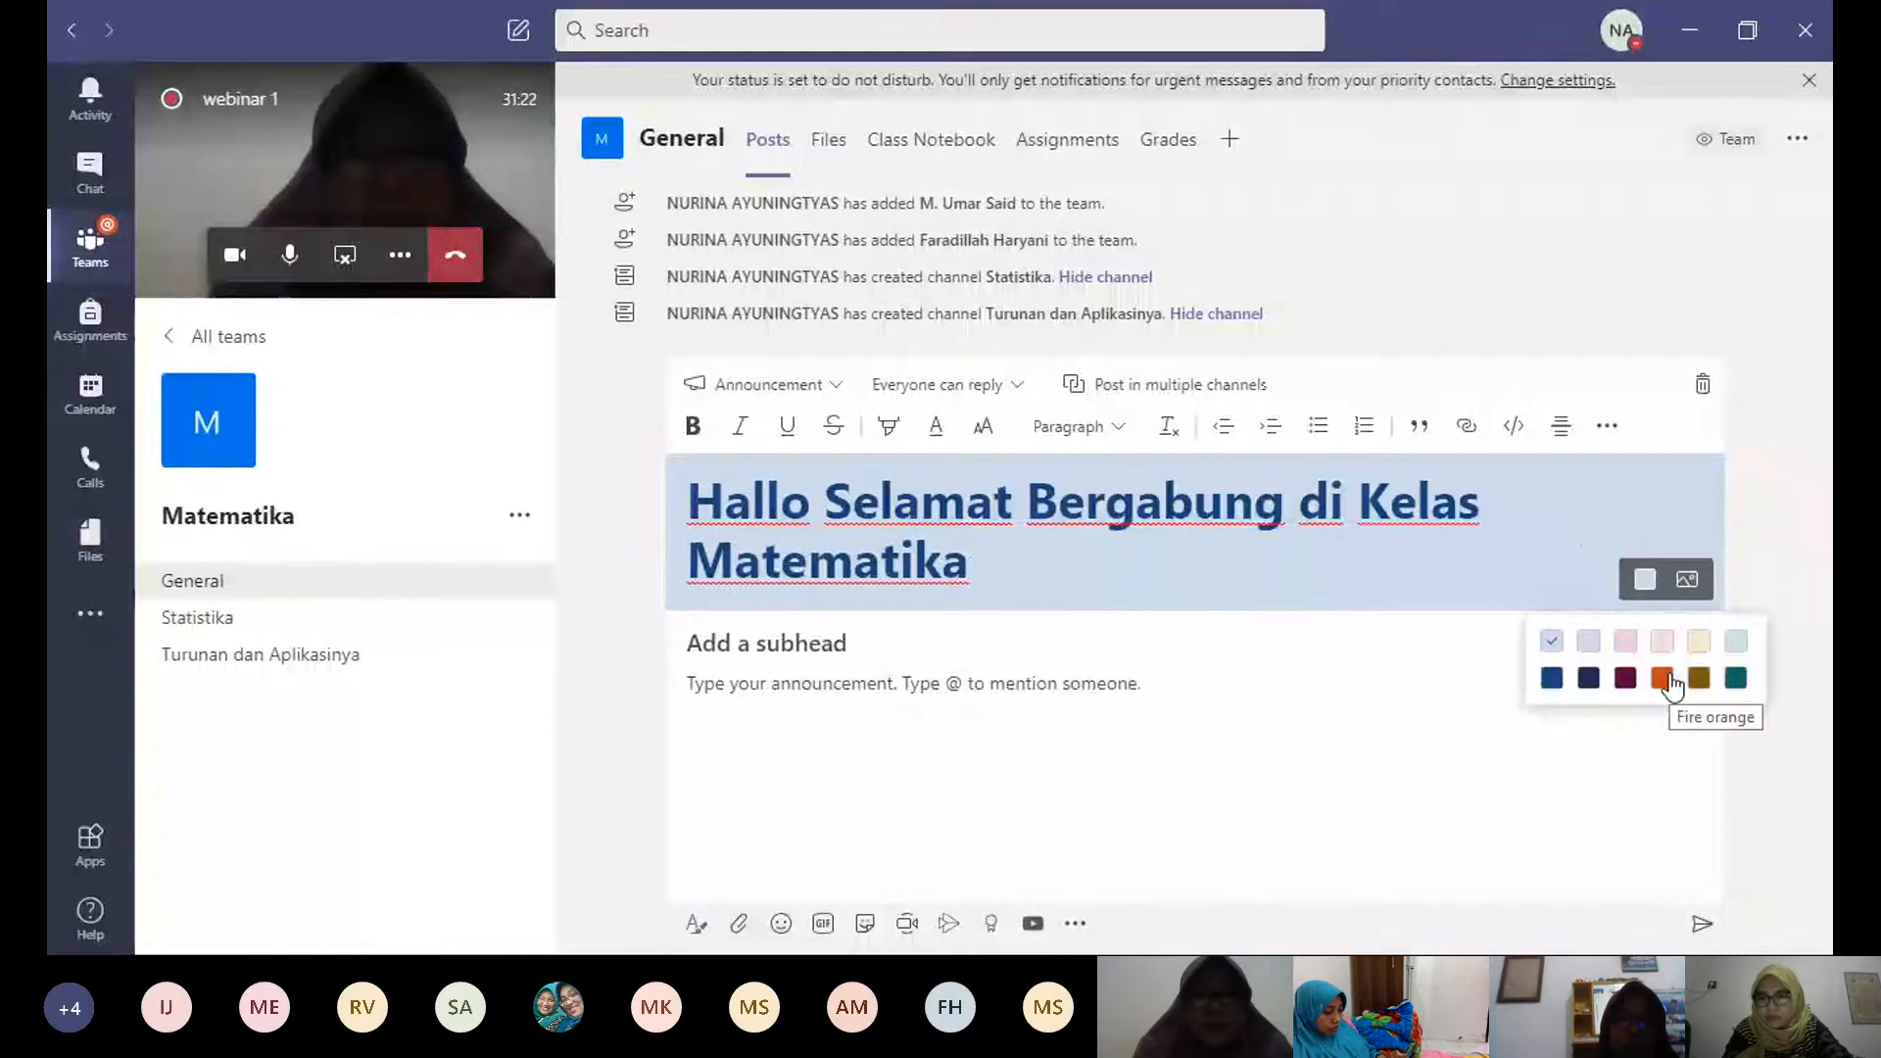
left_click(1663, 678)
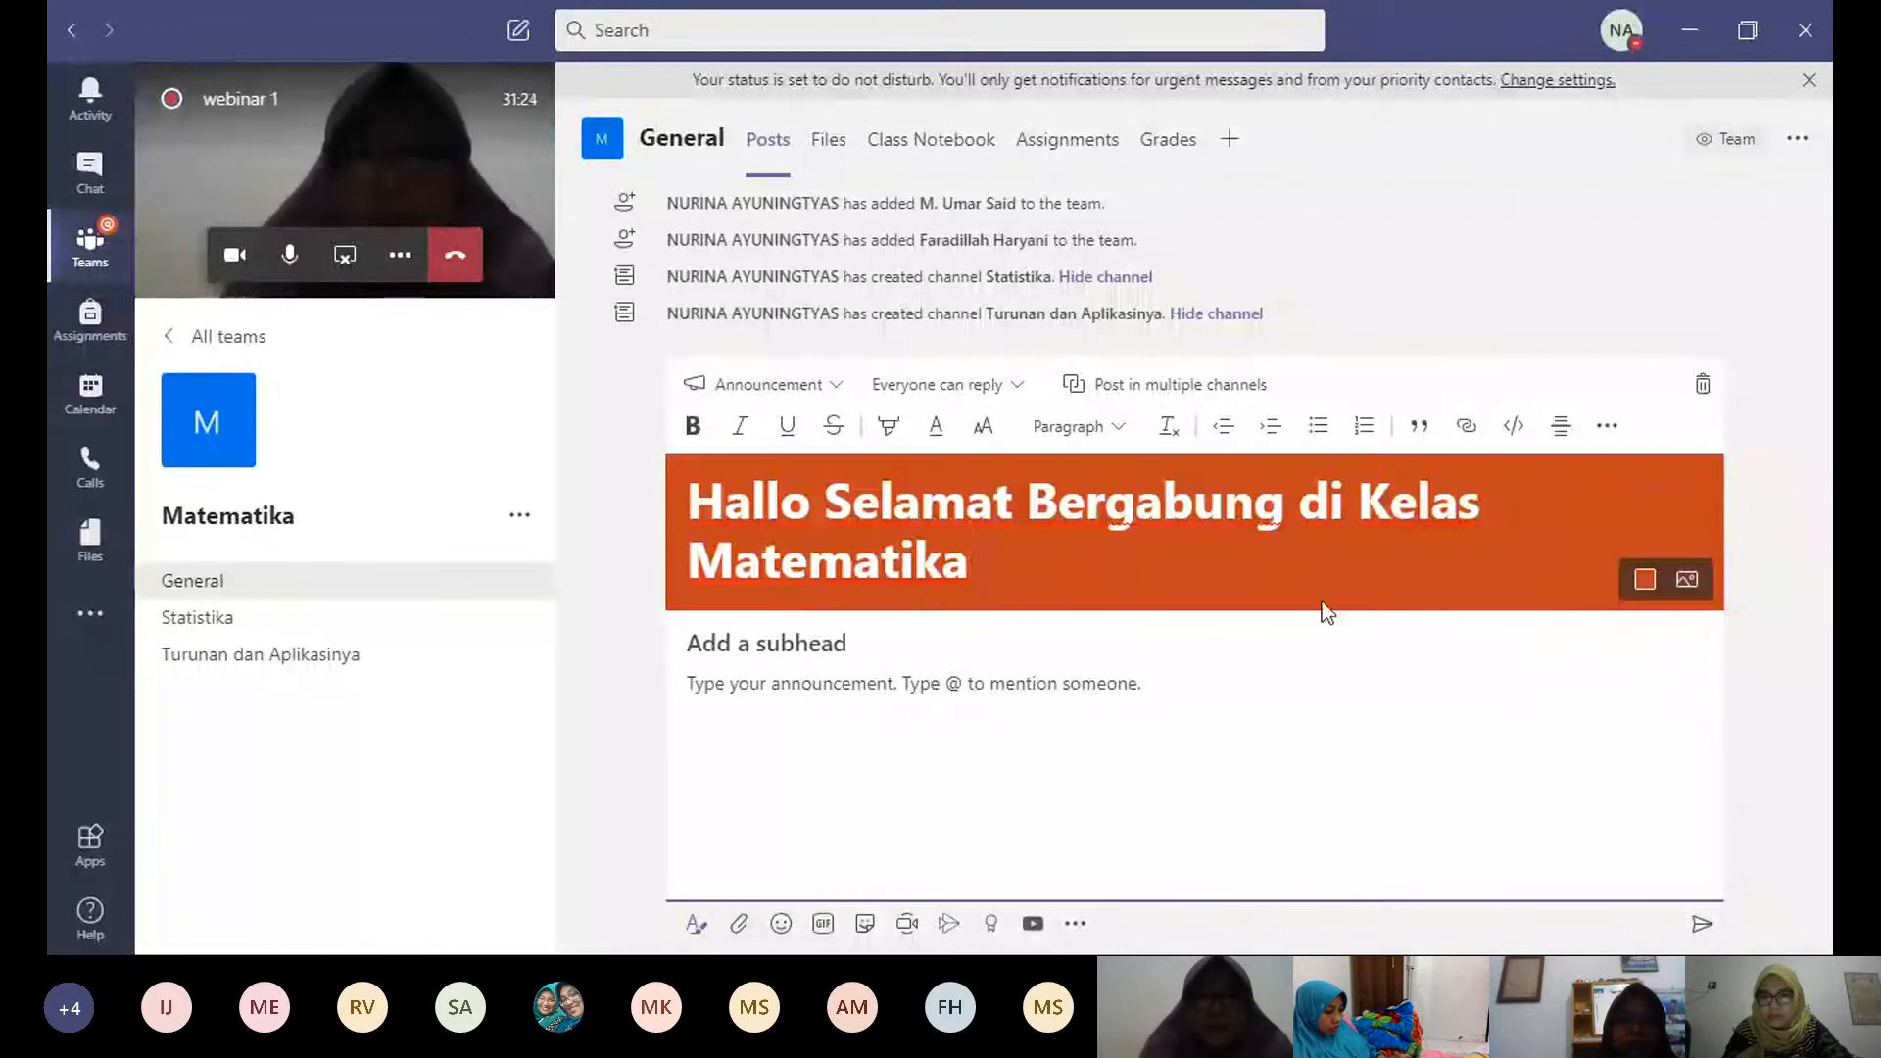
Step: Add the subhead "Jangan lupa absen dibawah kolom ini!" to the announcement
left_click(920, 629)
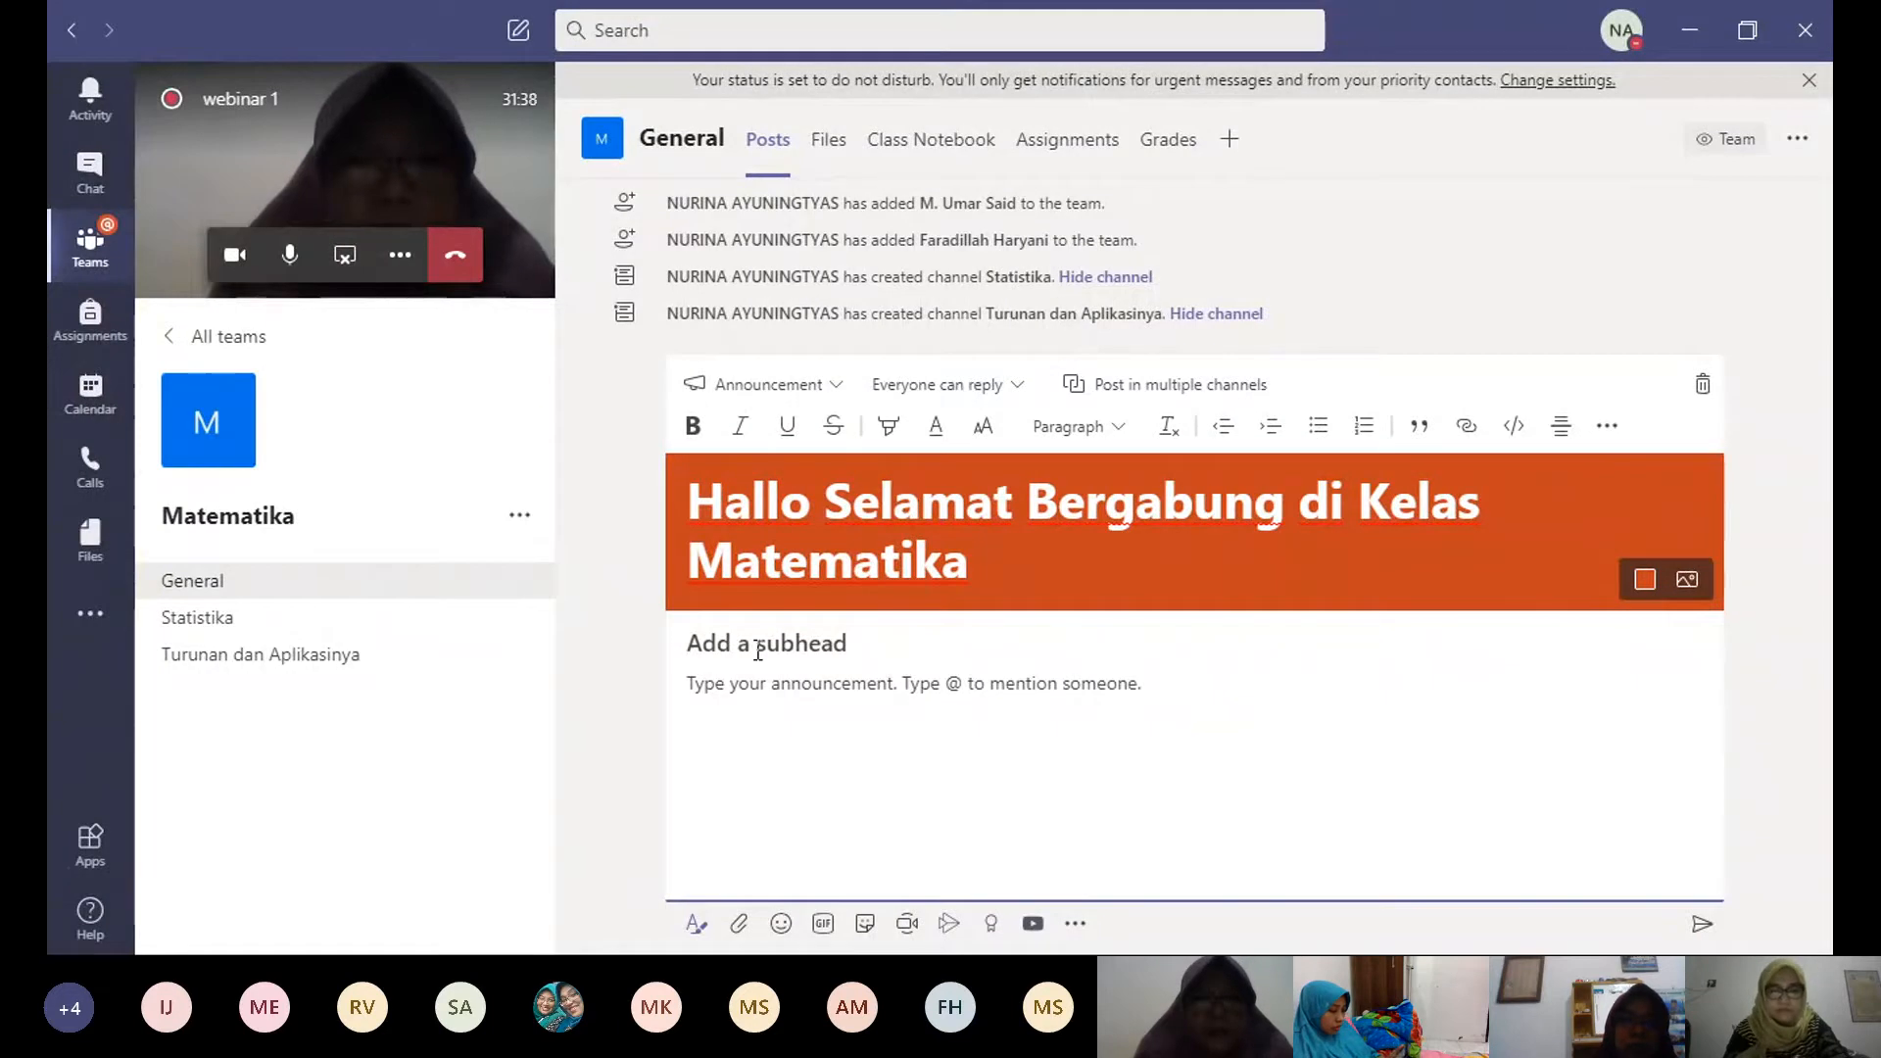
type("Jan")
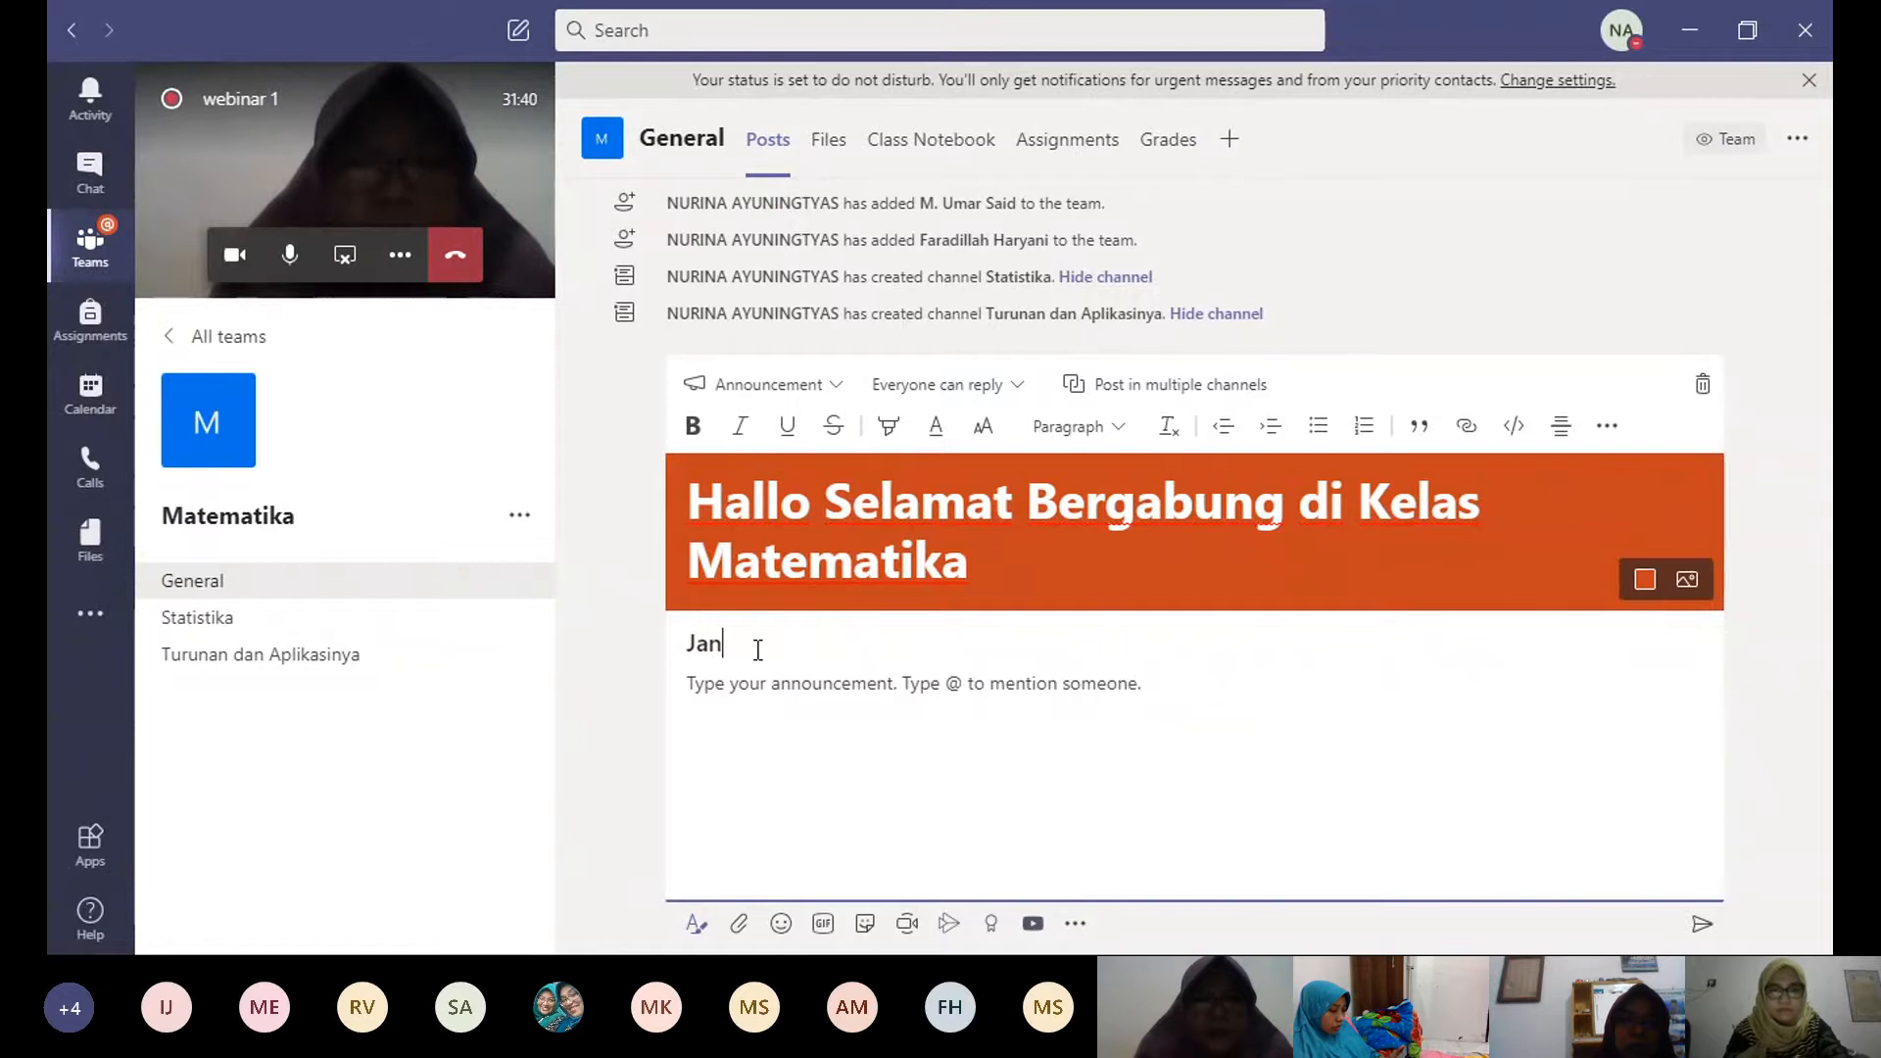
type("gan ")
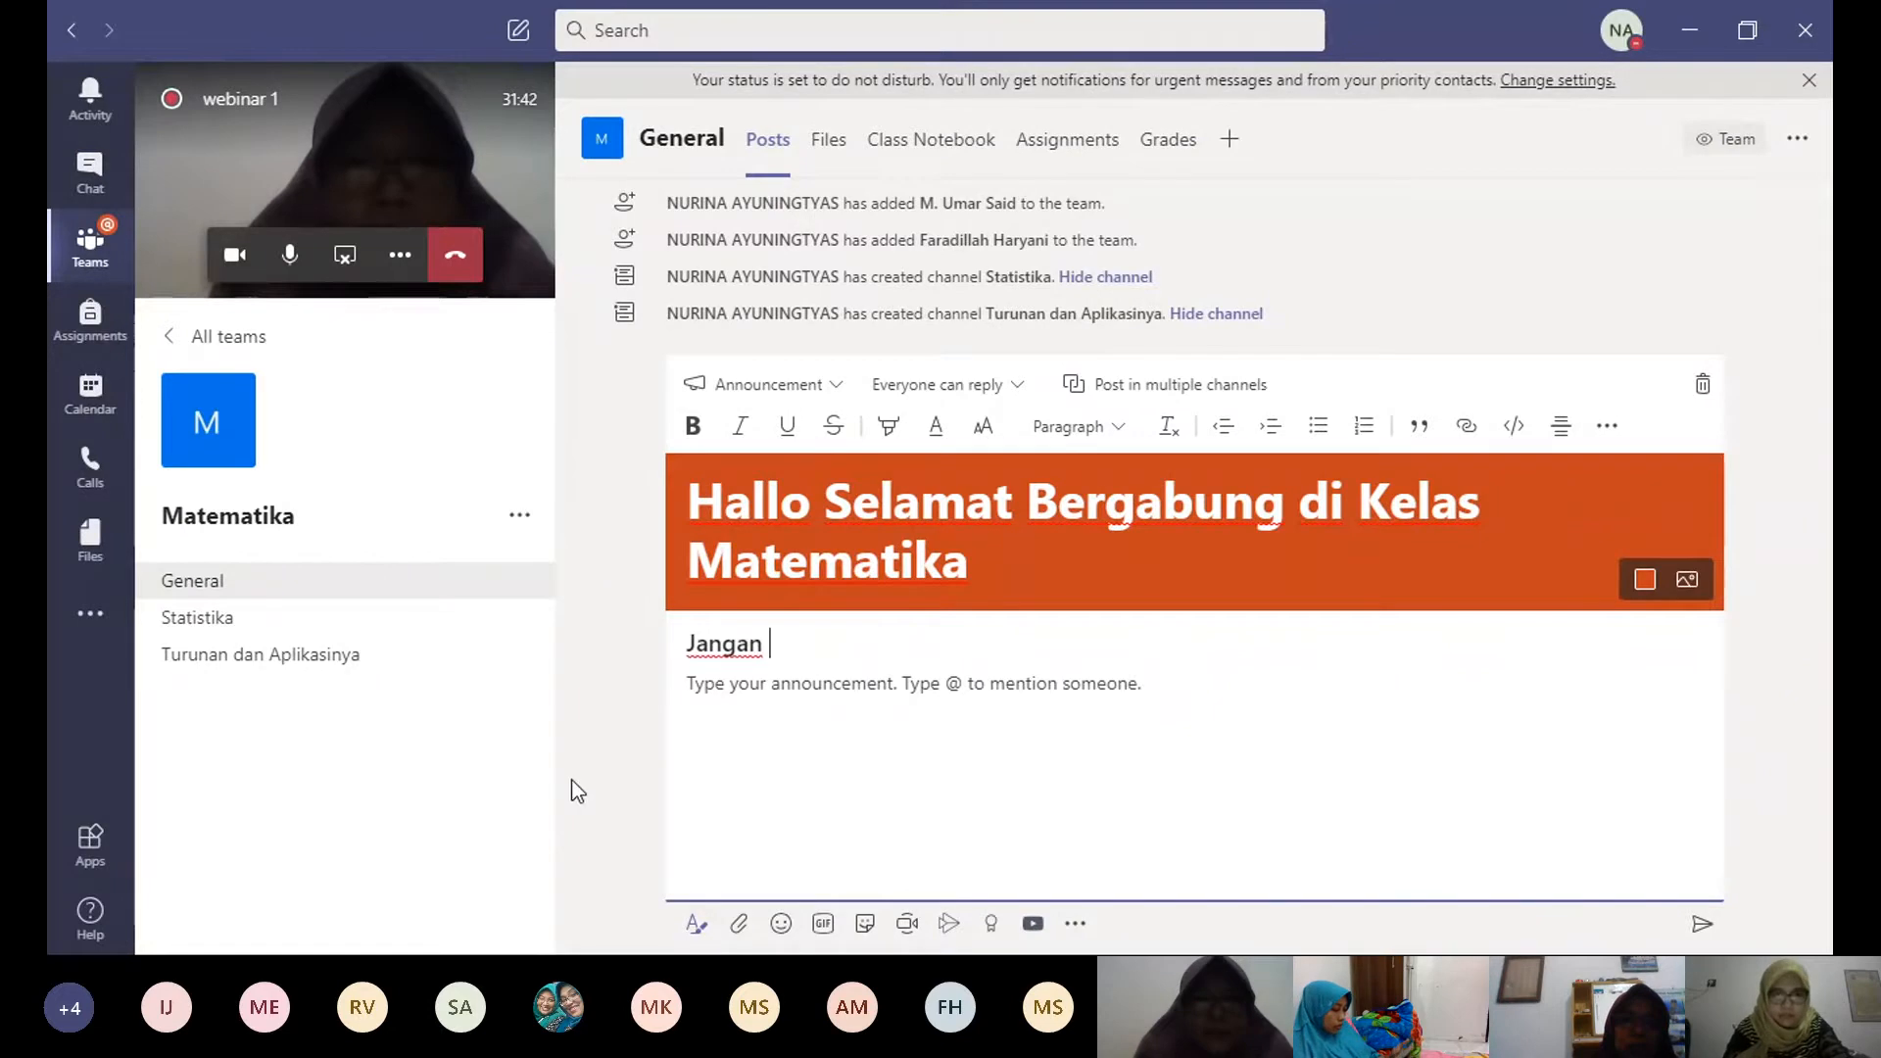
type("lupa ")
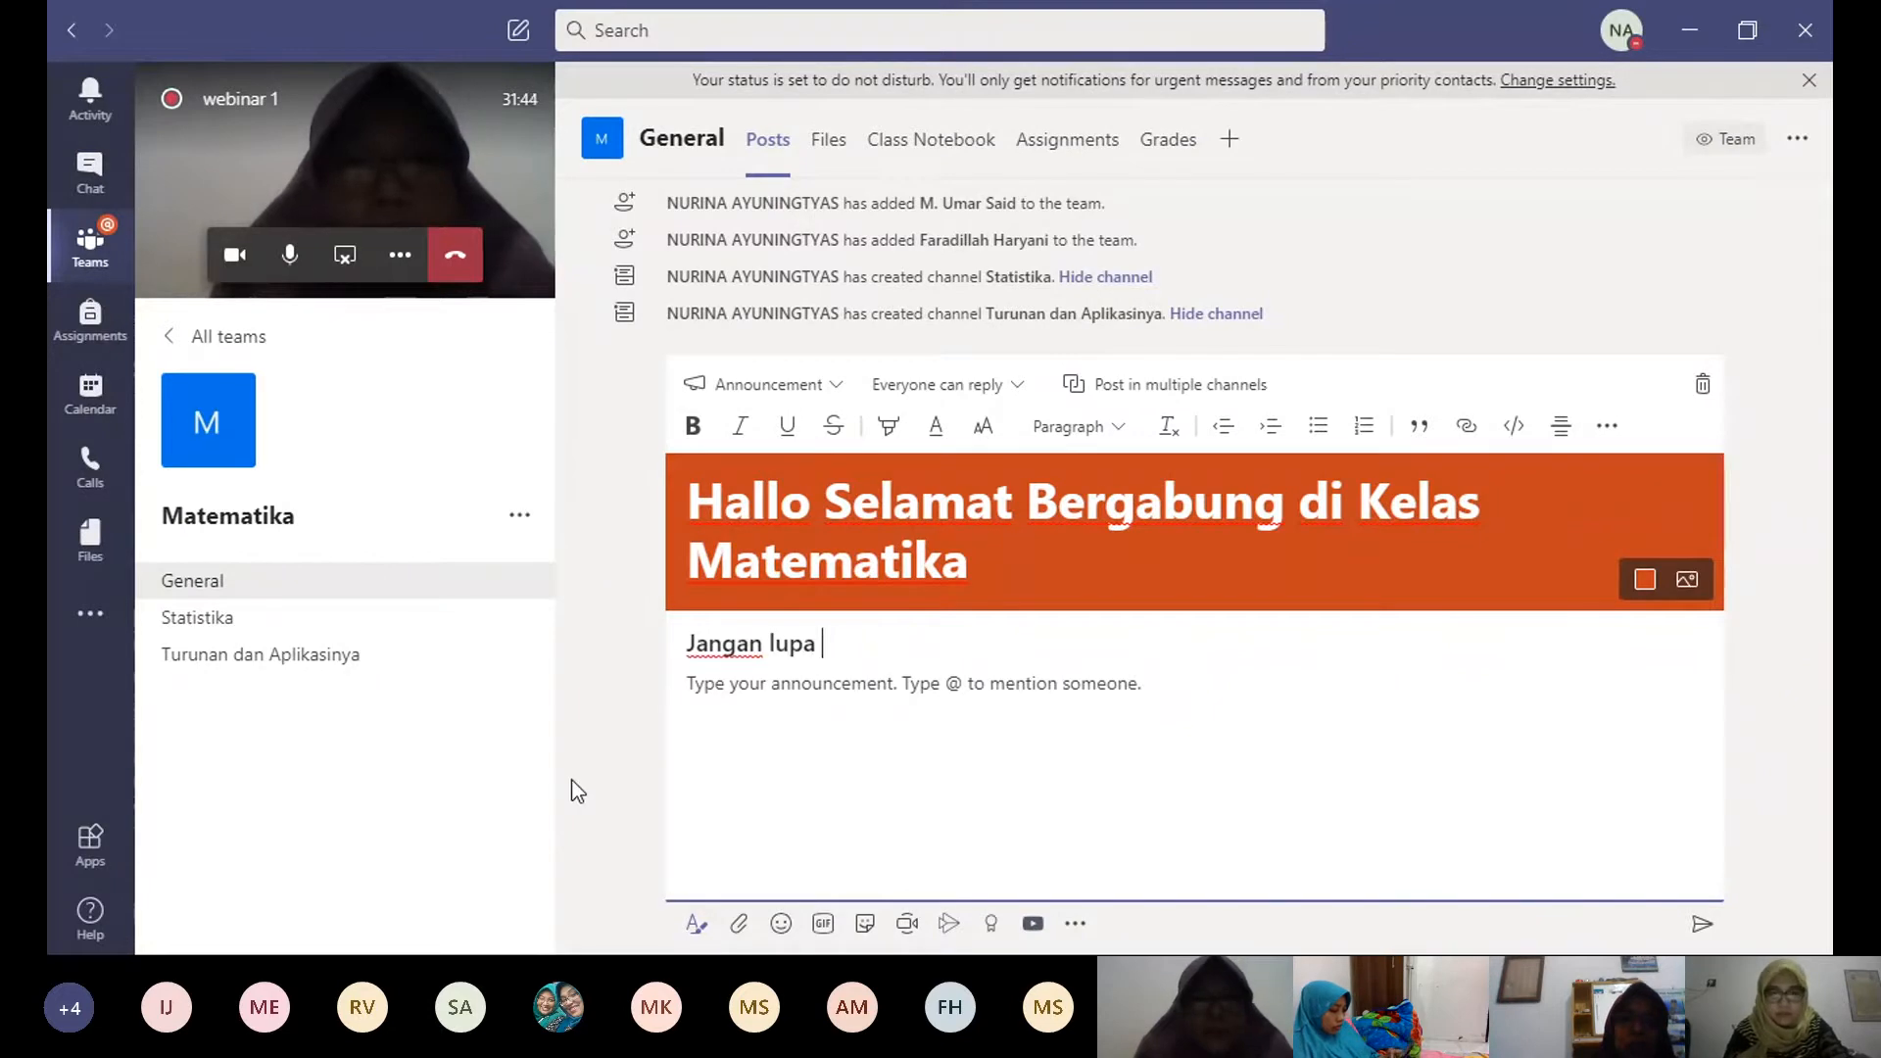
type("k")
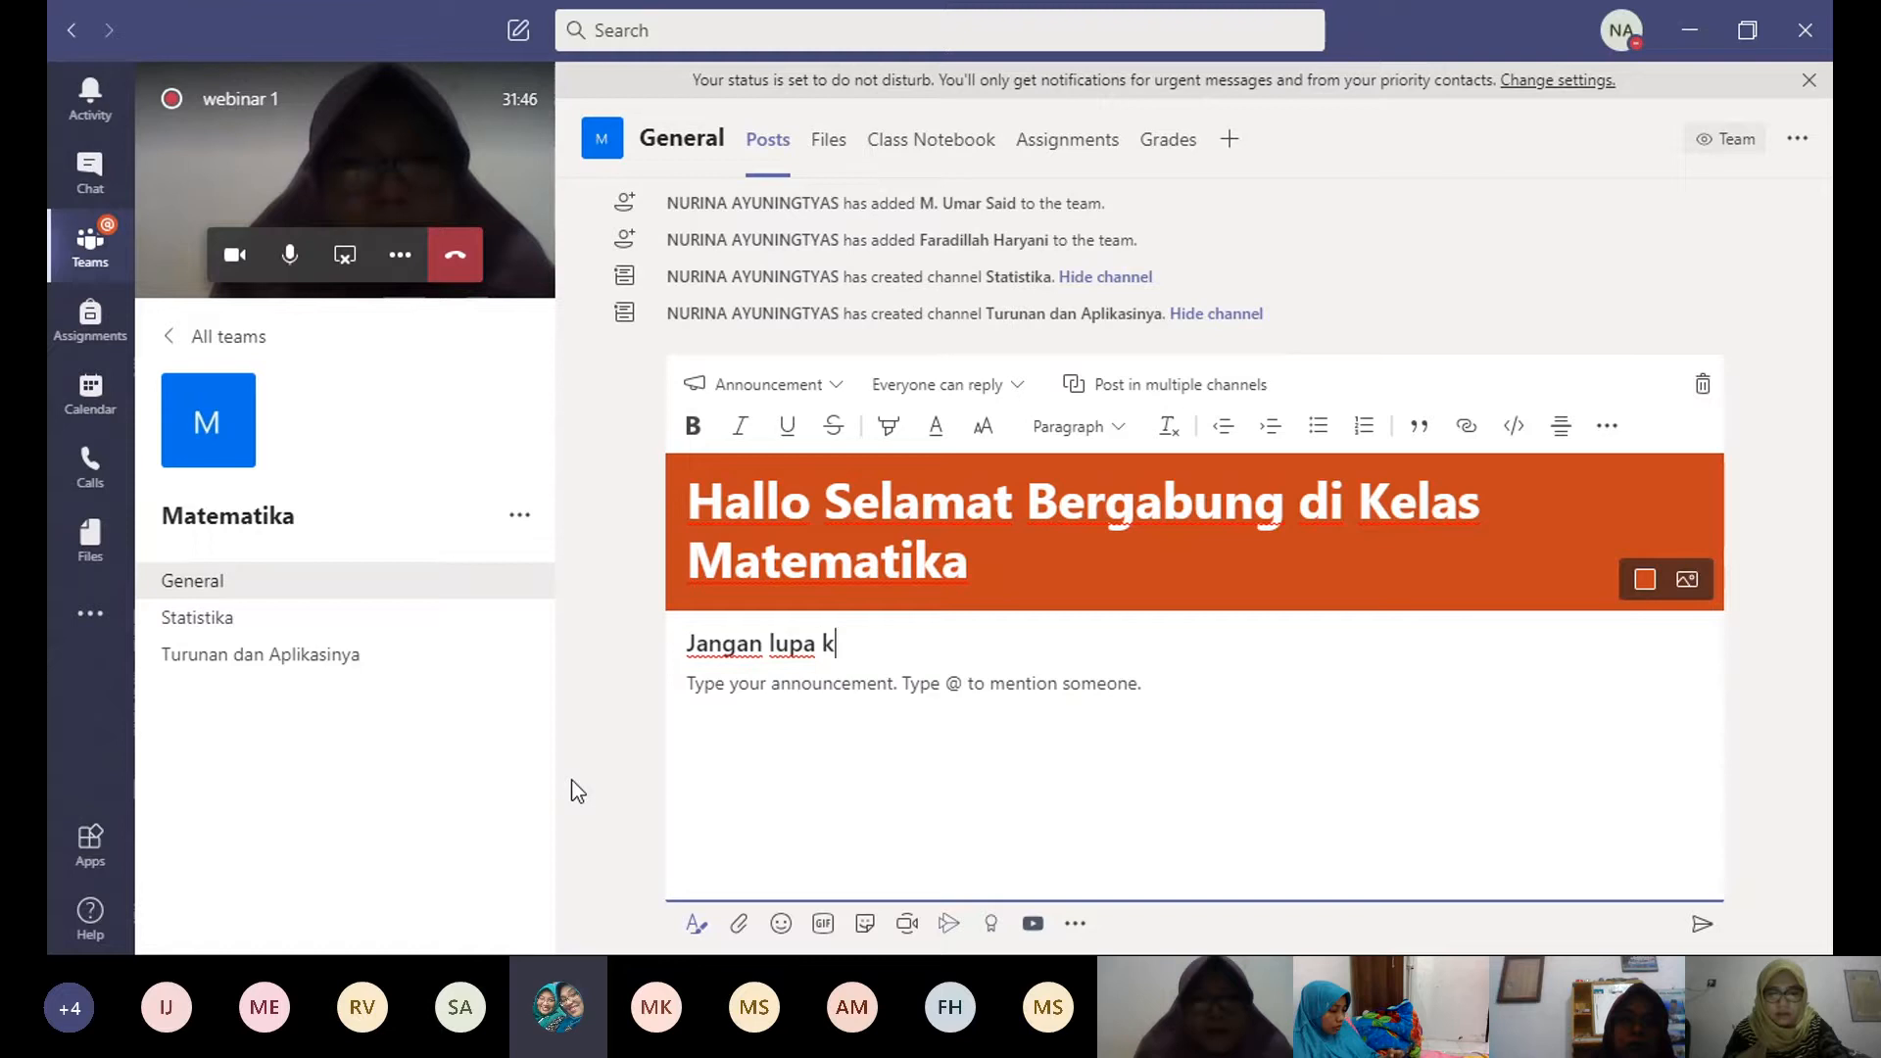
type("on")
key("BackSpace")
key("BackSpace")
key("BackSpace")
type("a")
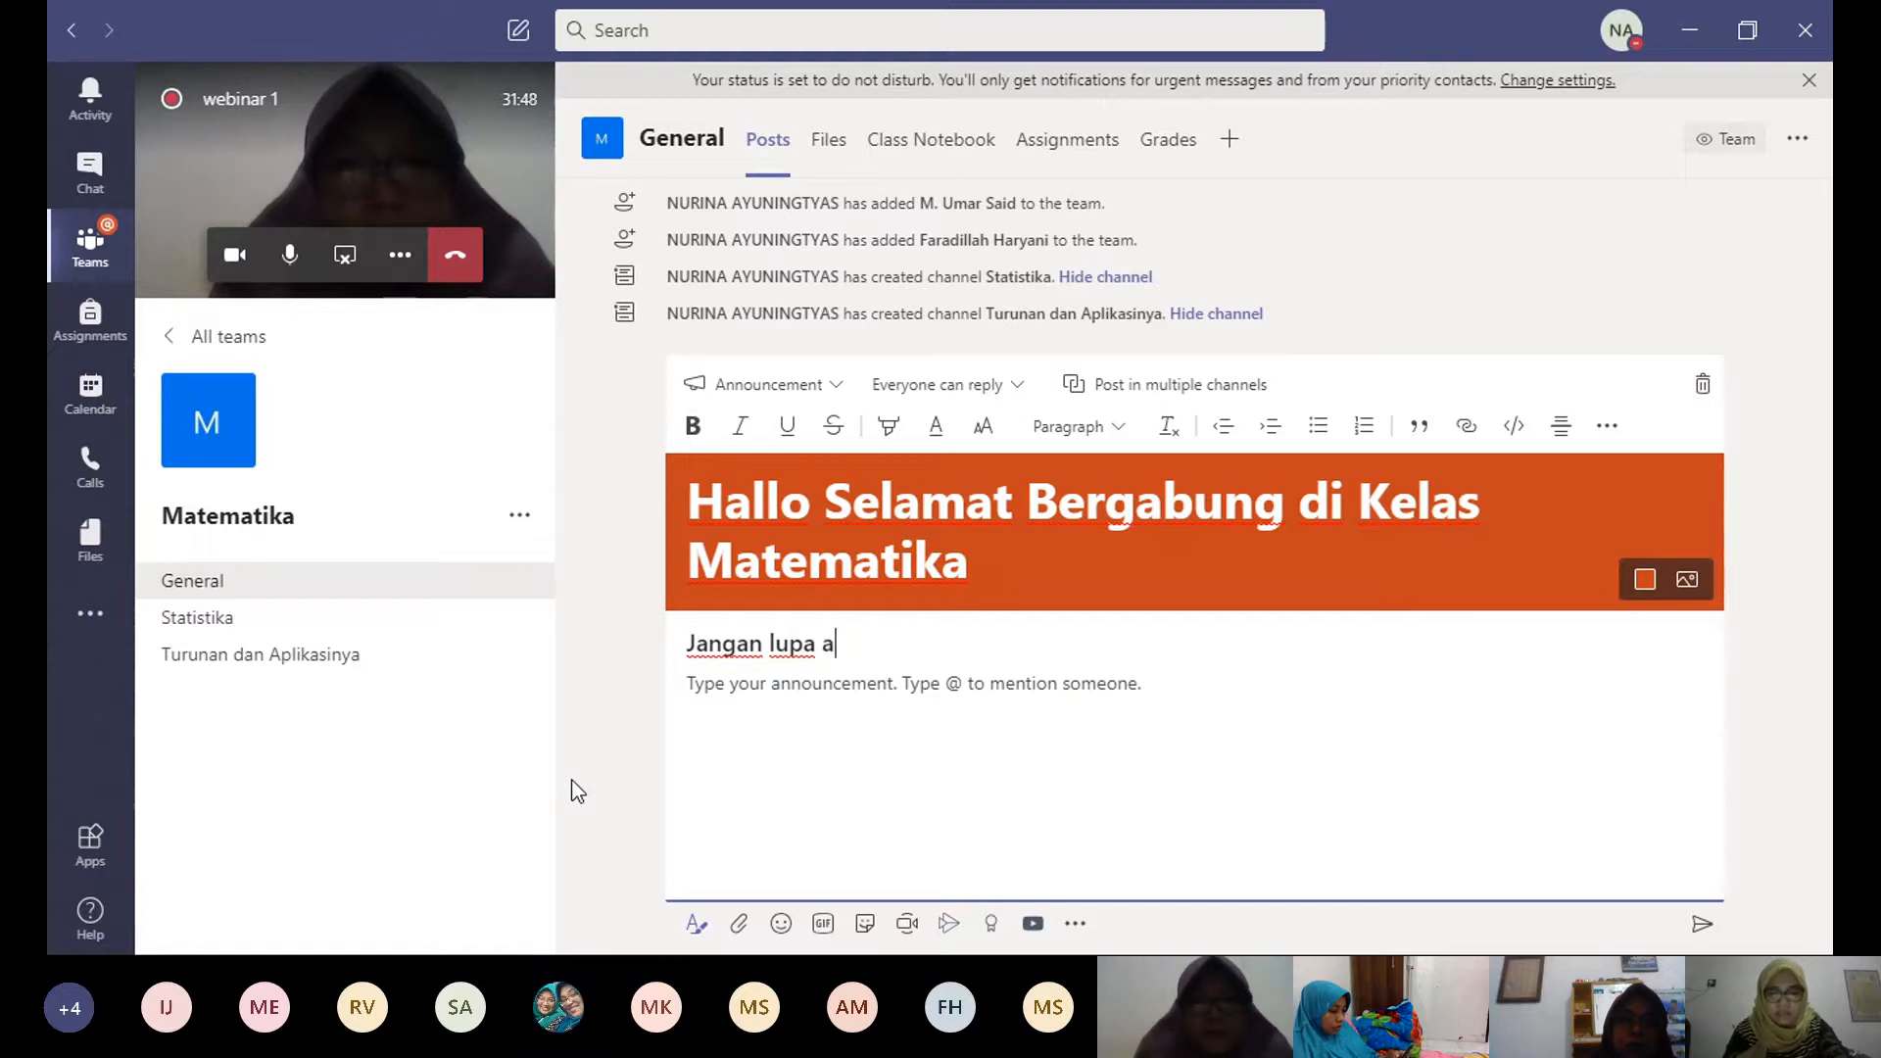
type("bsen")
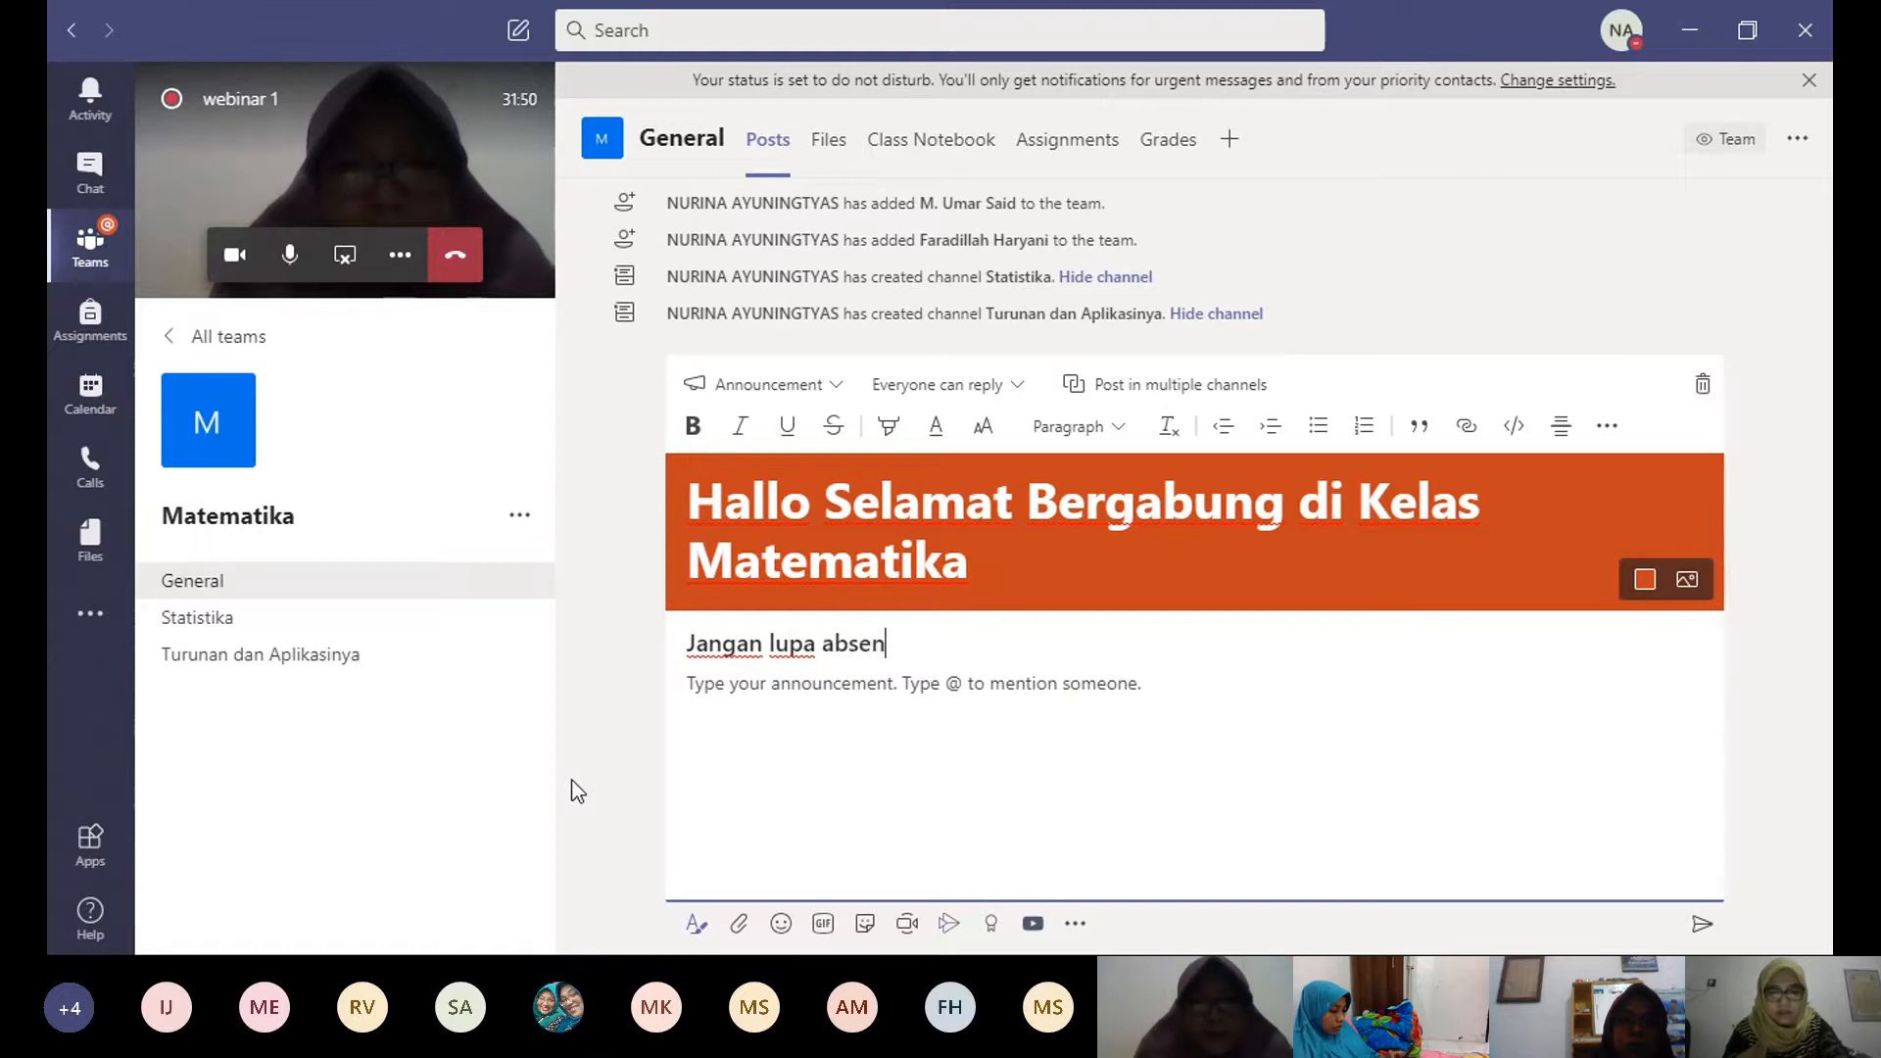
type(" dib")
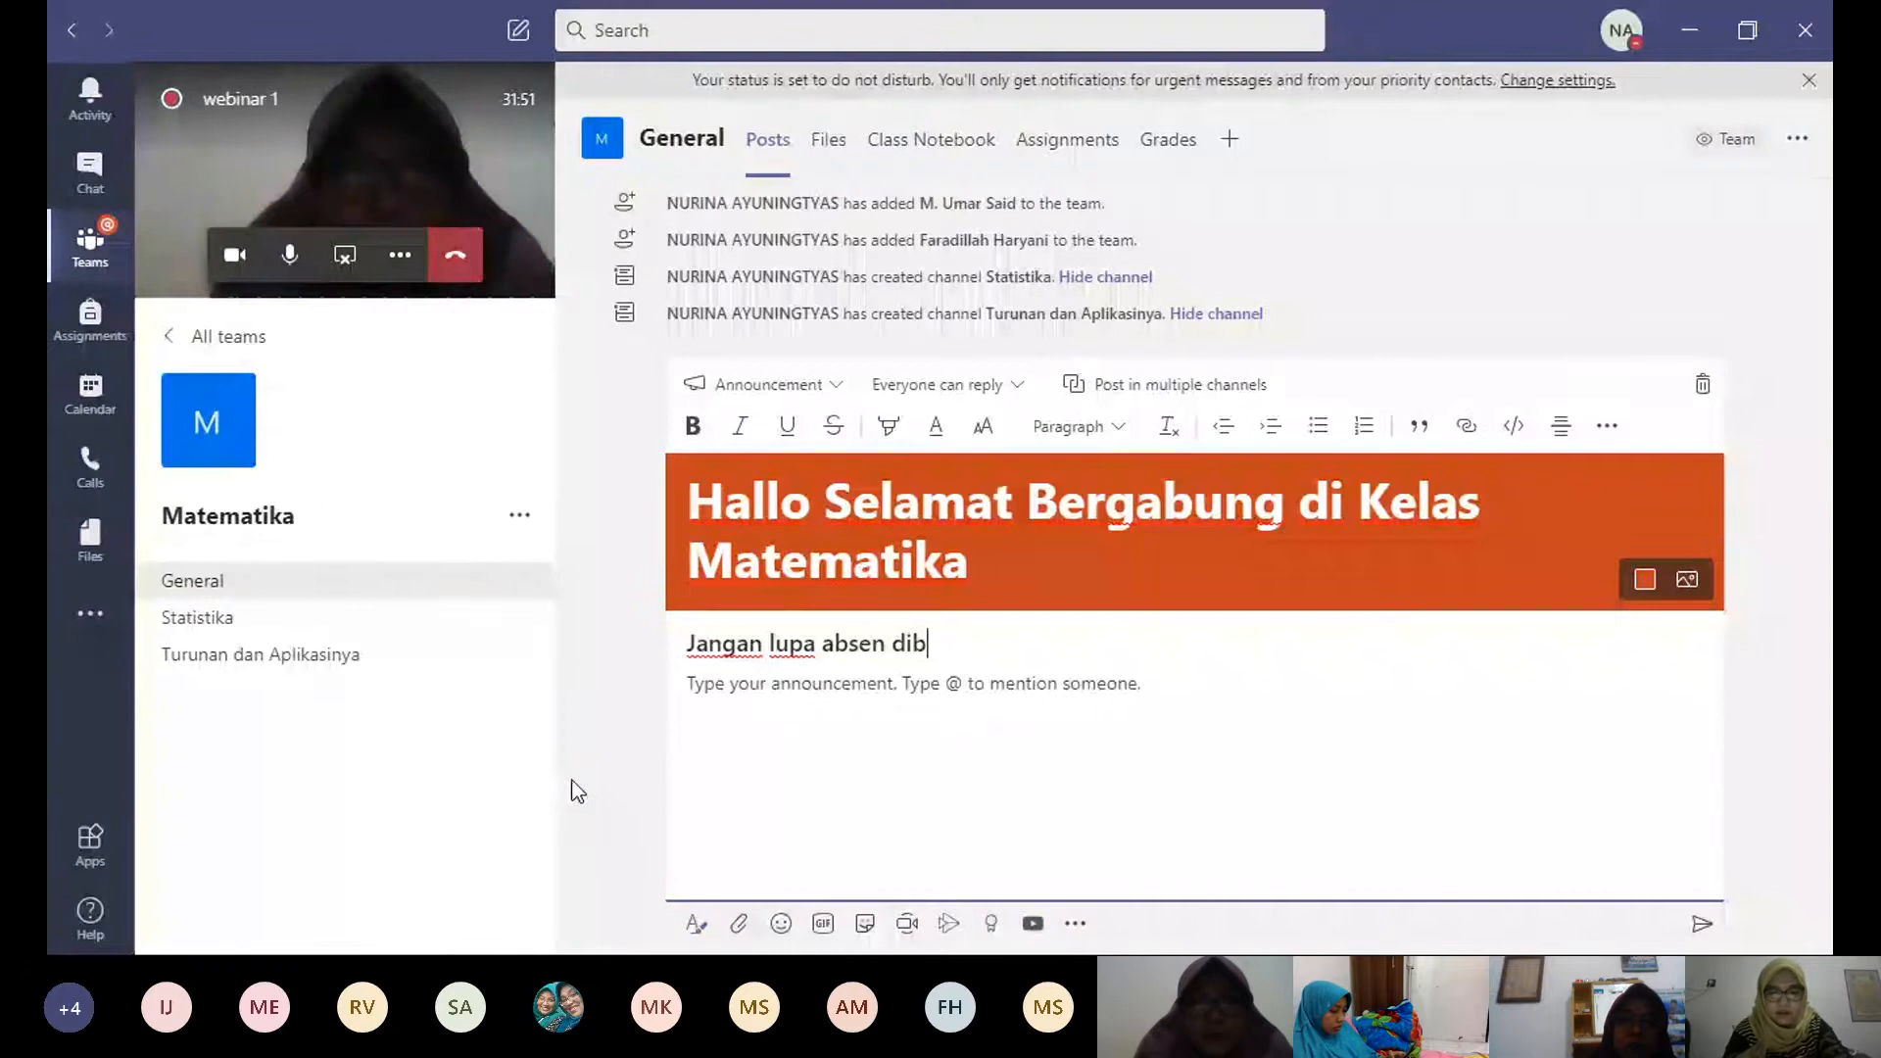
type("awah kolom in")
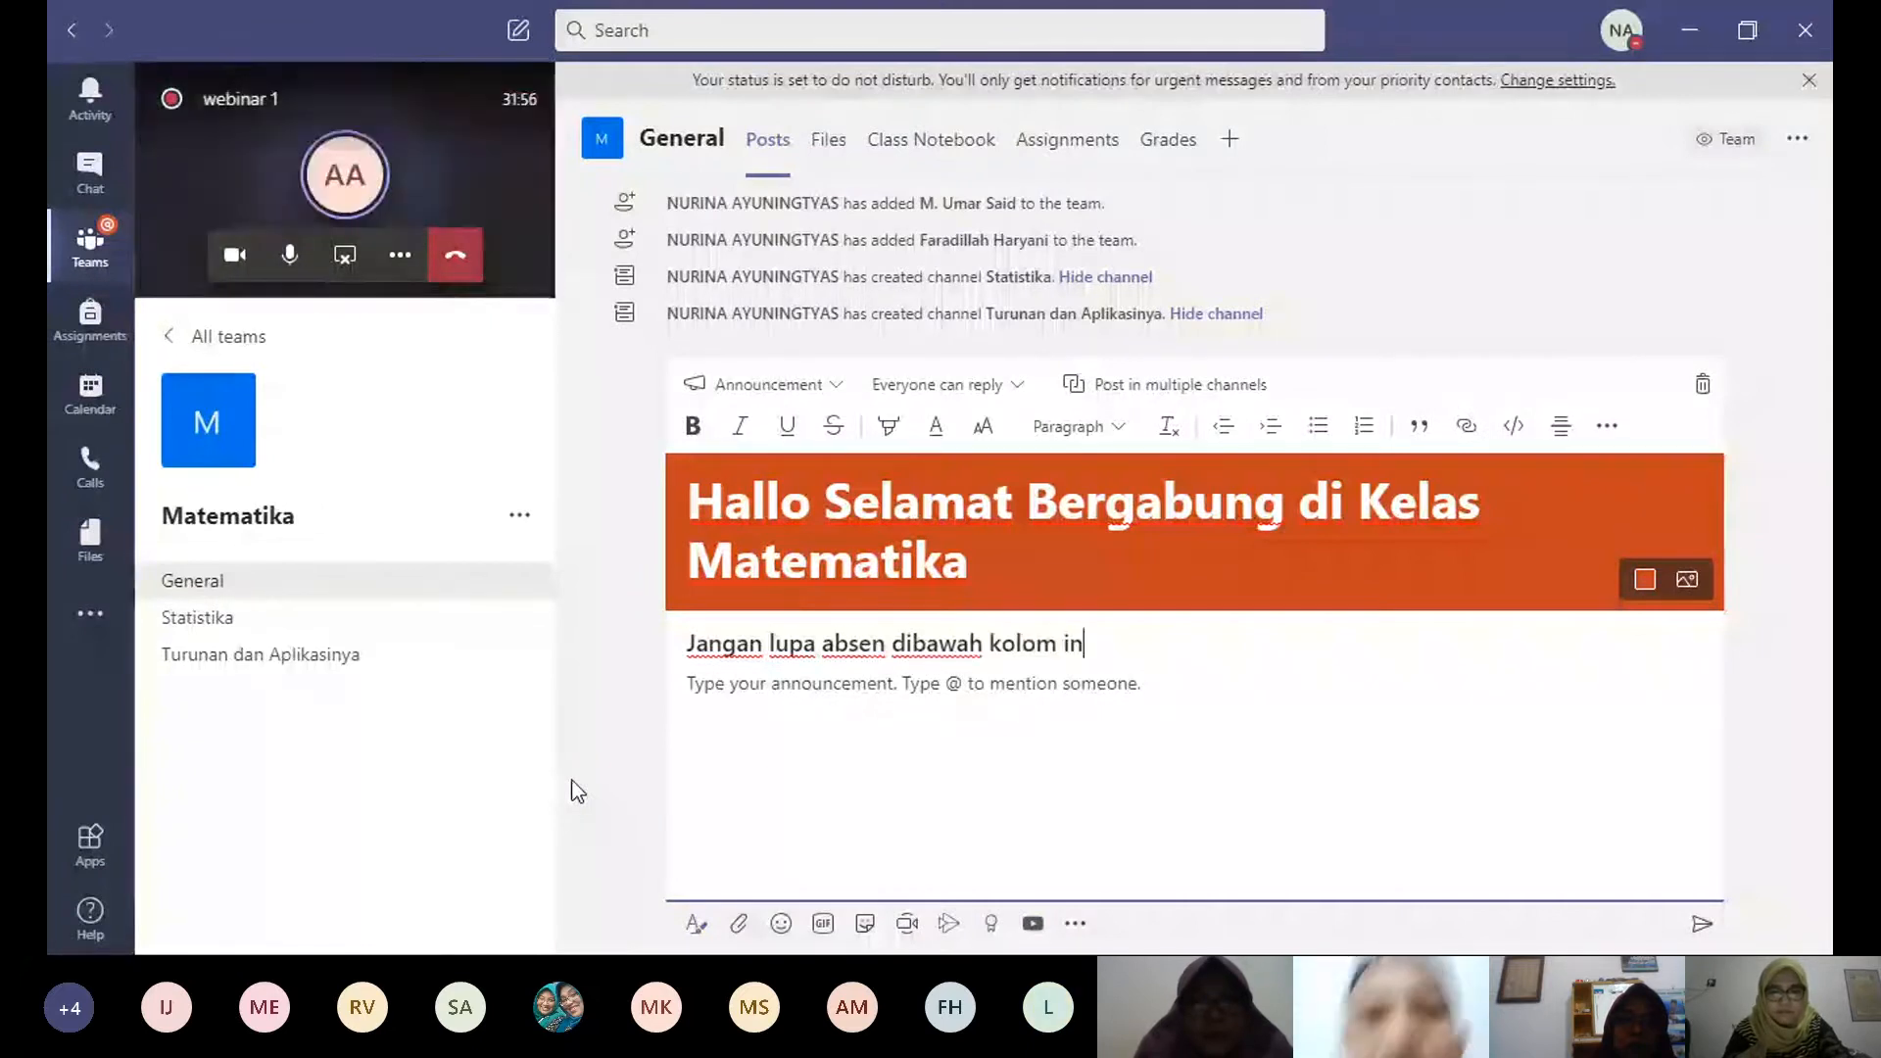
type("i!")
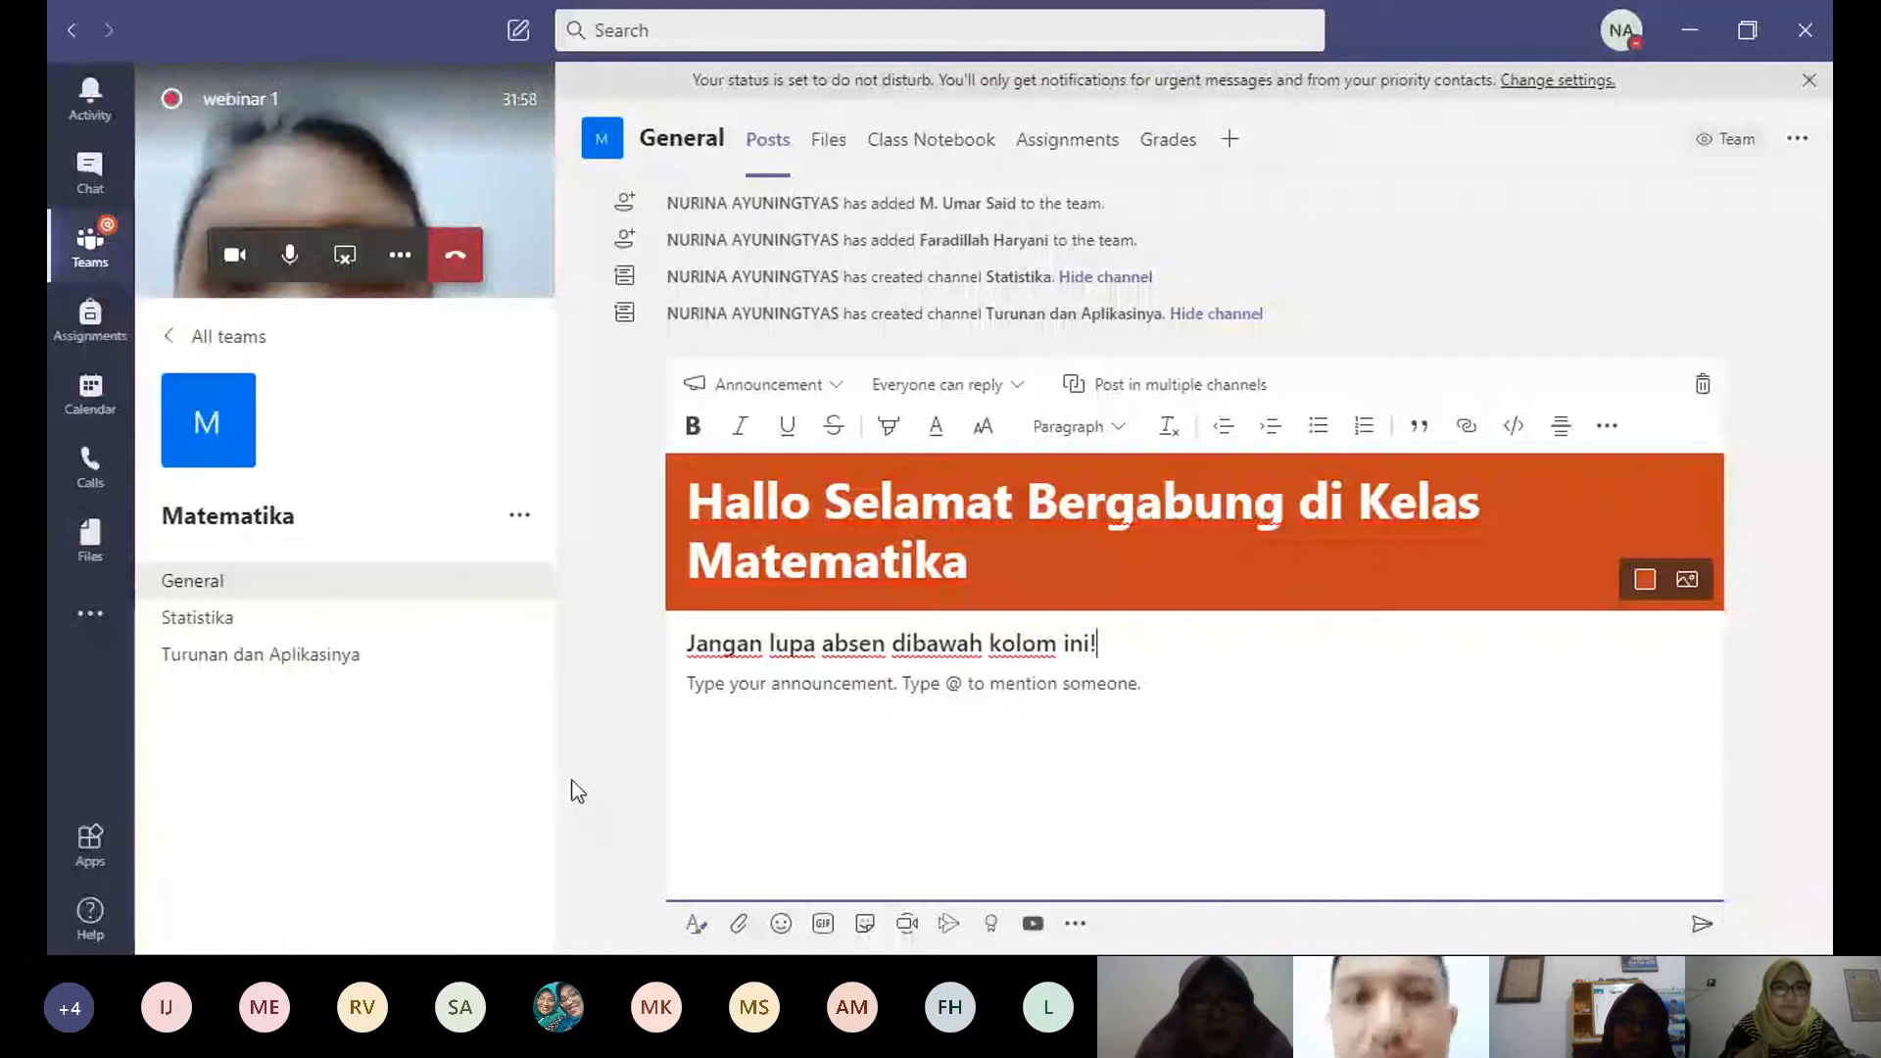
Step: Write "Tulis nama dan absen" as the body text of the announcement
left_click(823, 684)
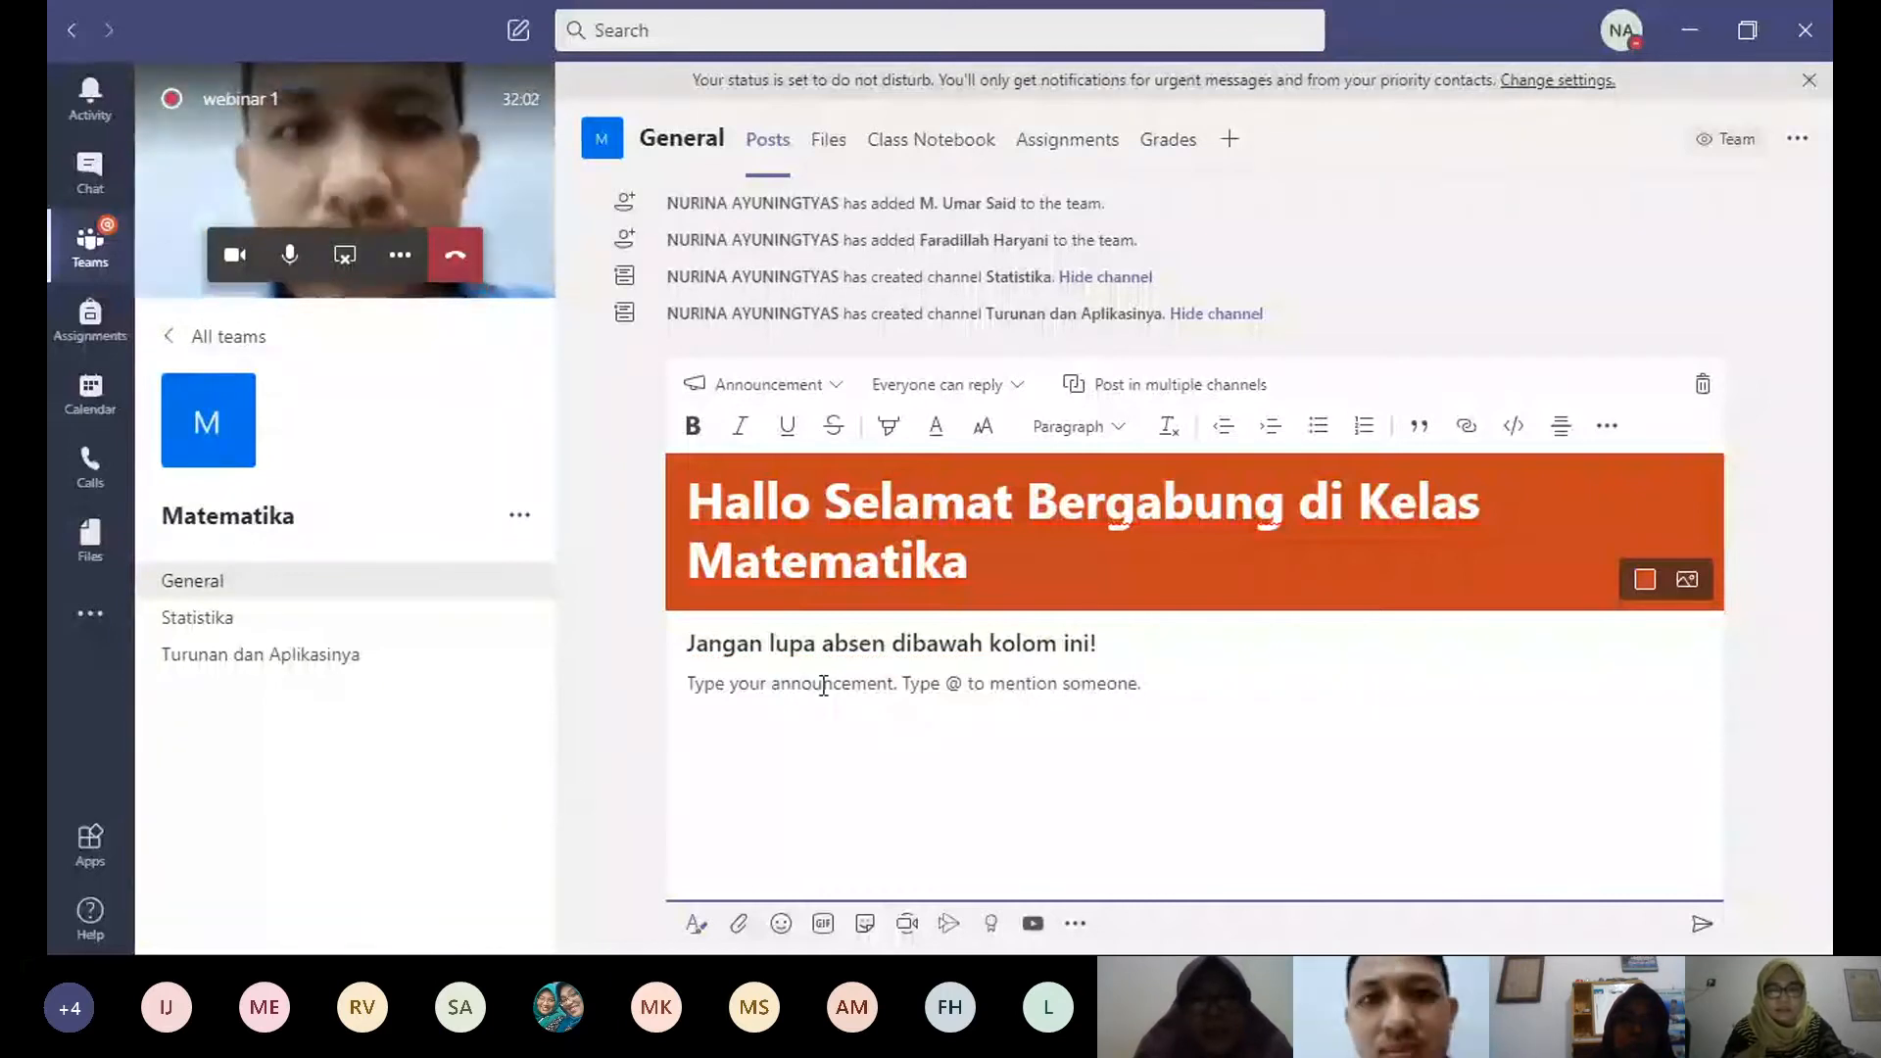
type("N")
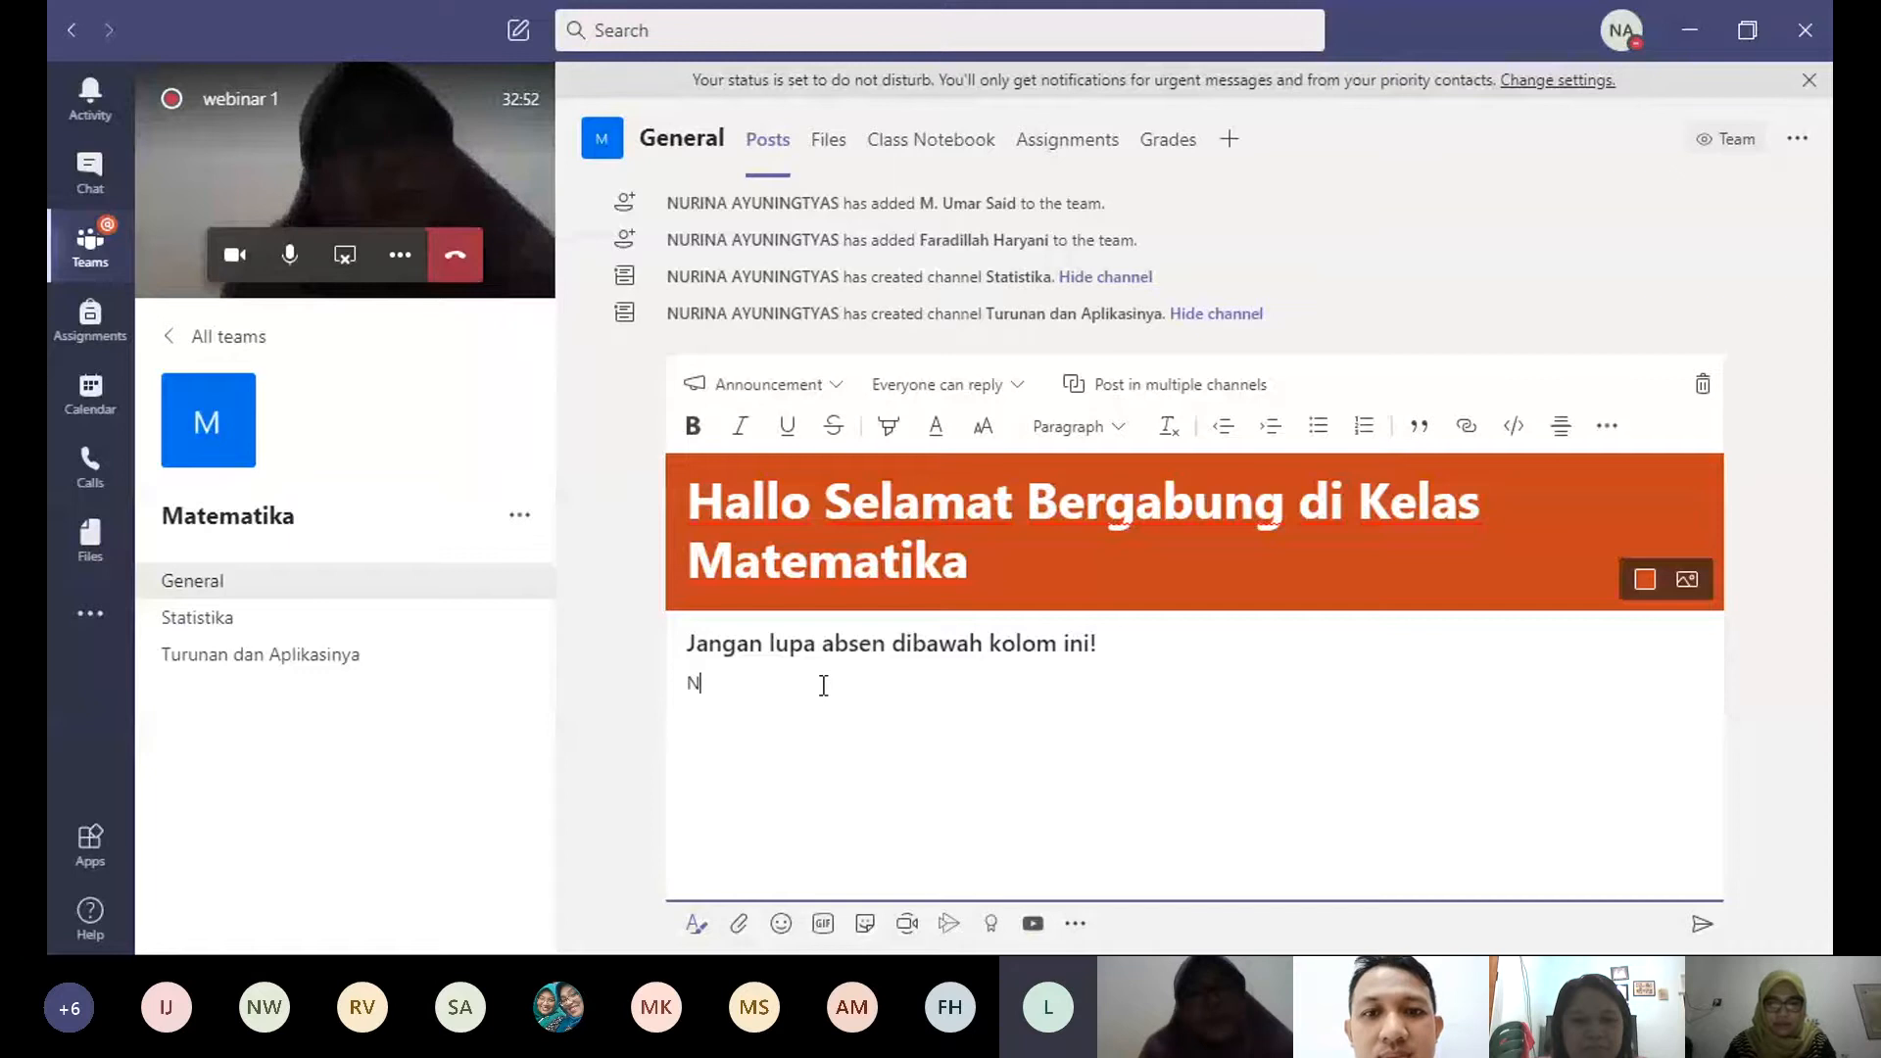
key("BackSpace")
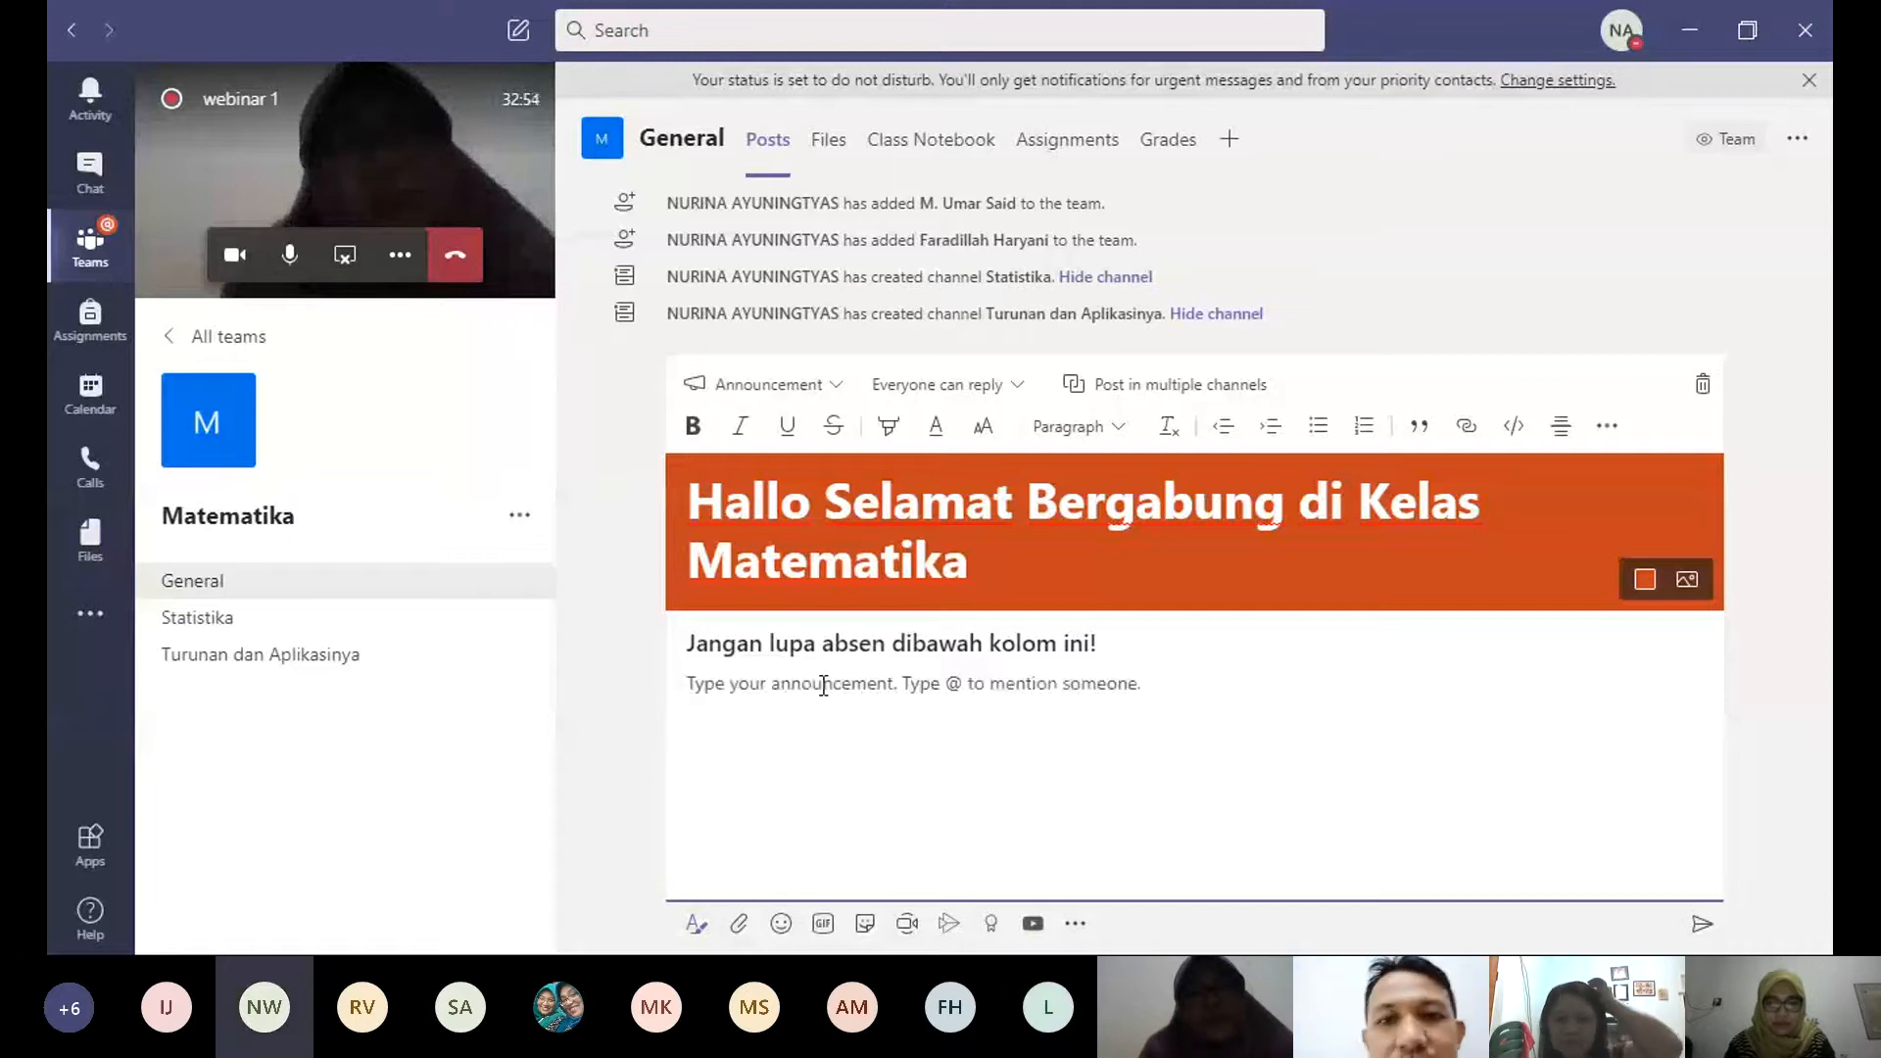
type("t")
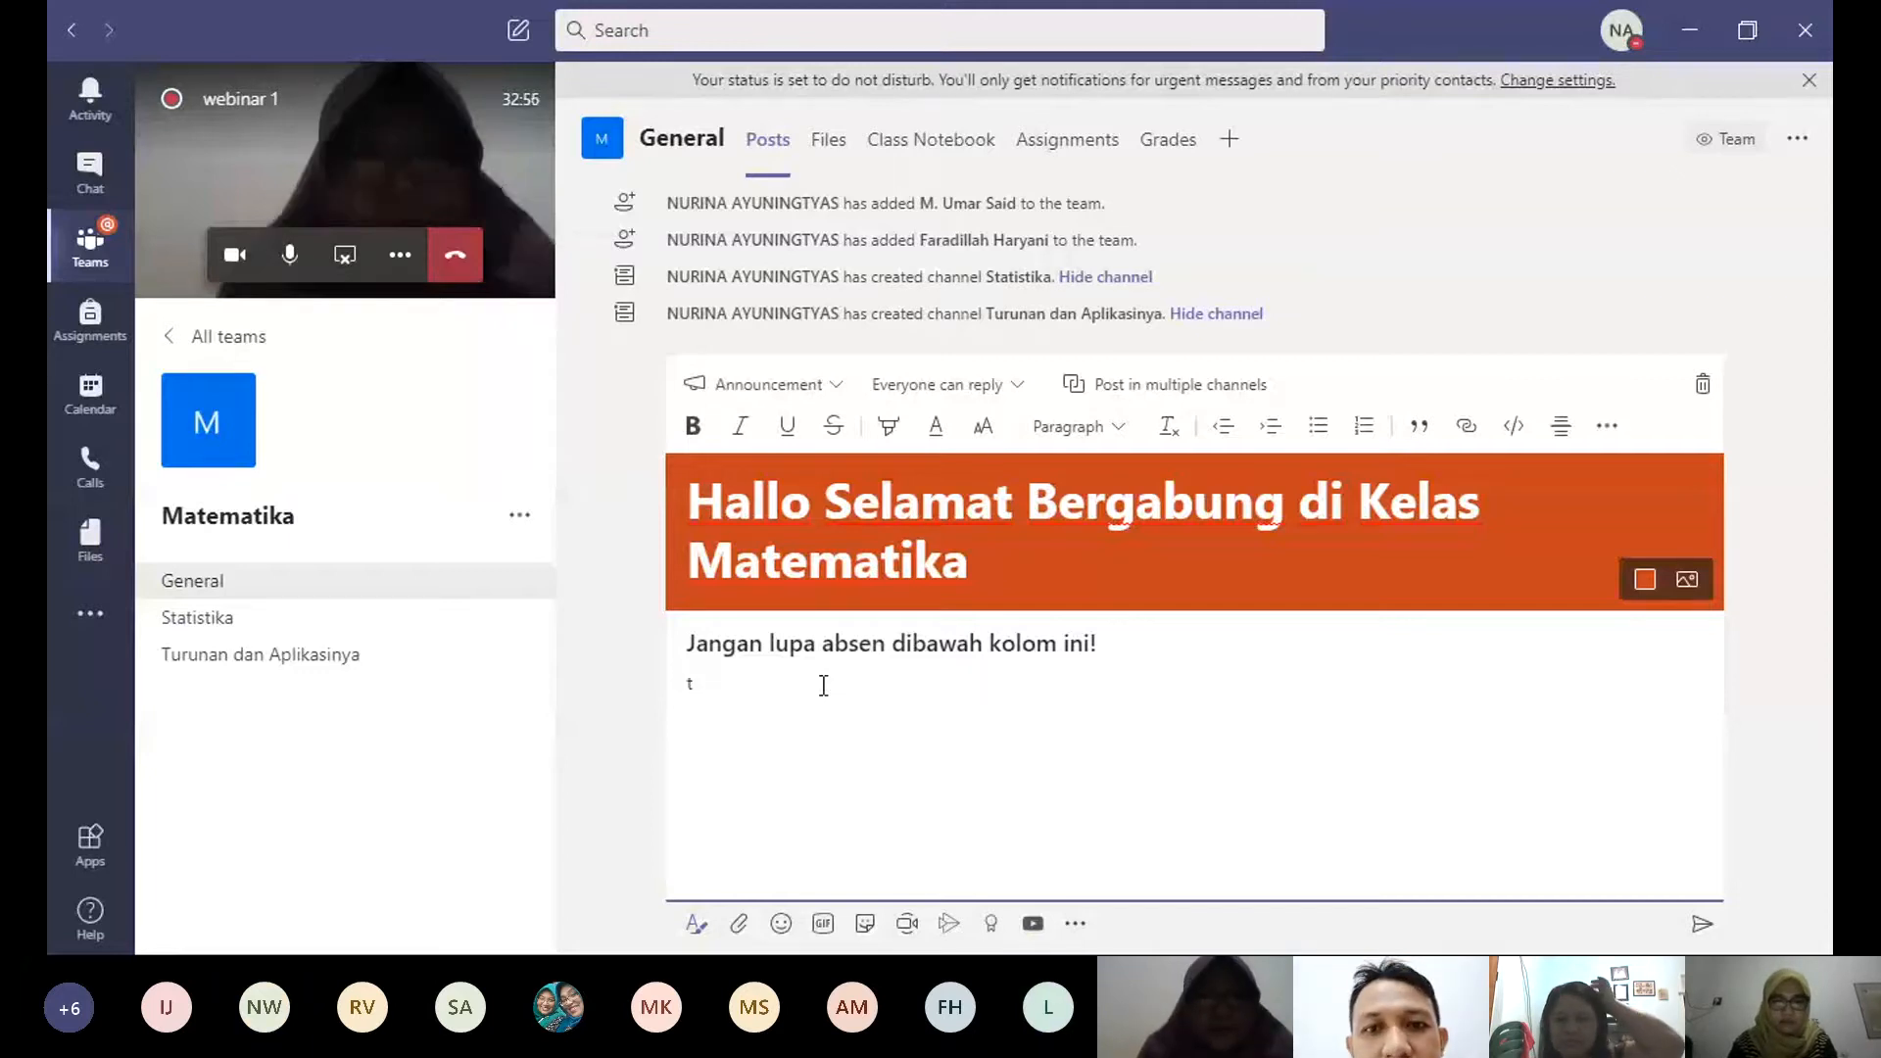
key("BackSpace")
type("Tulis")
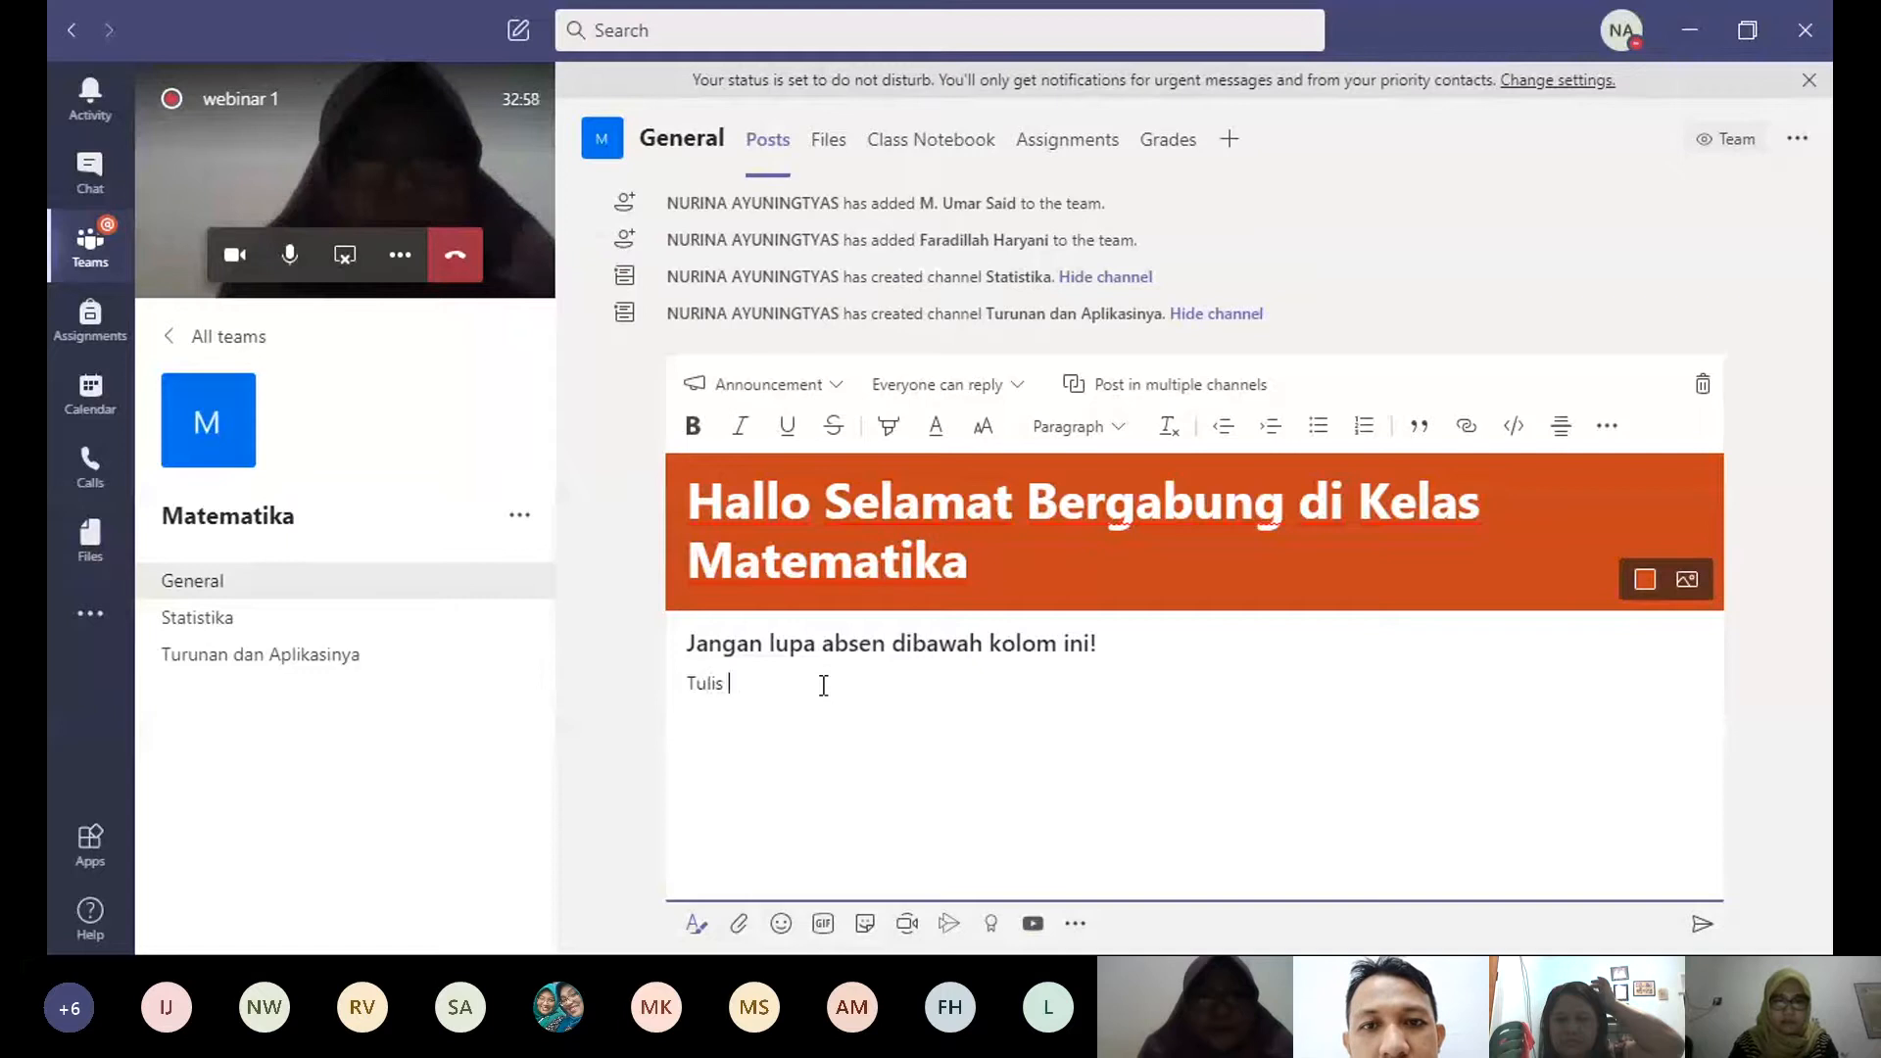
type(" nama da")
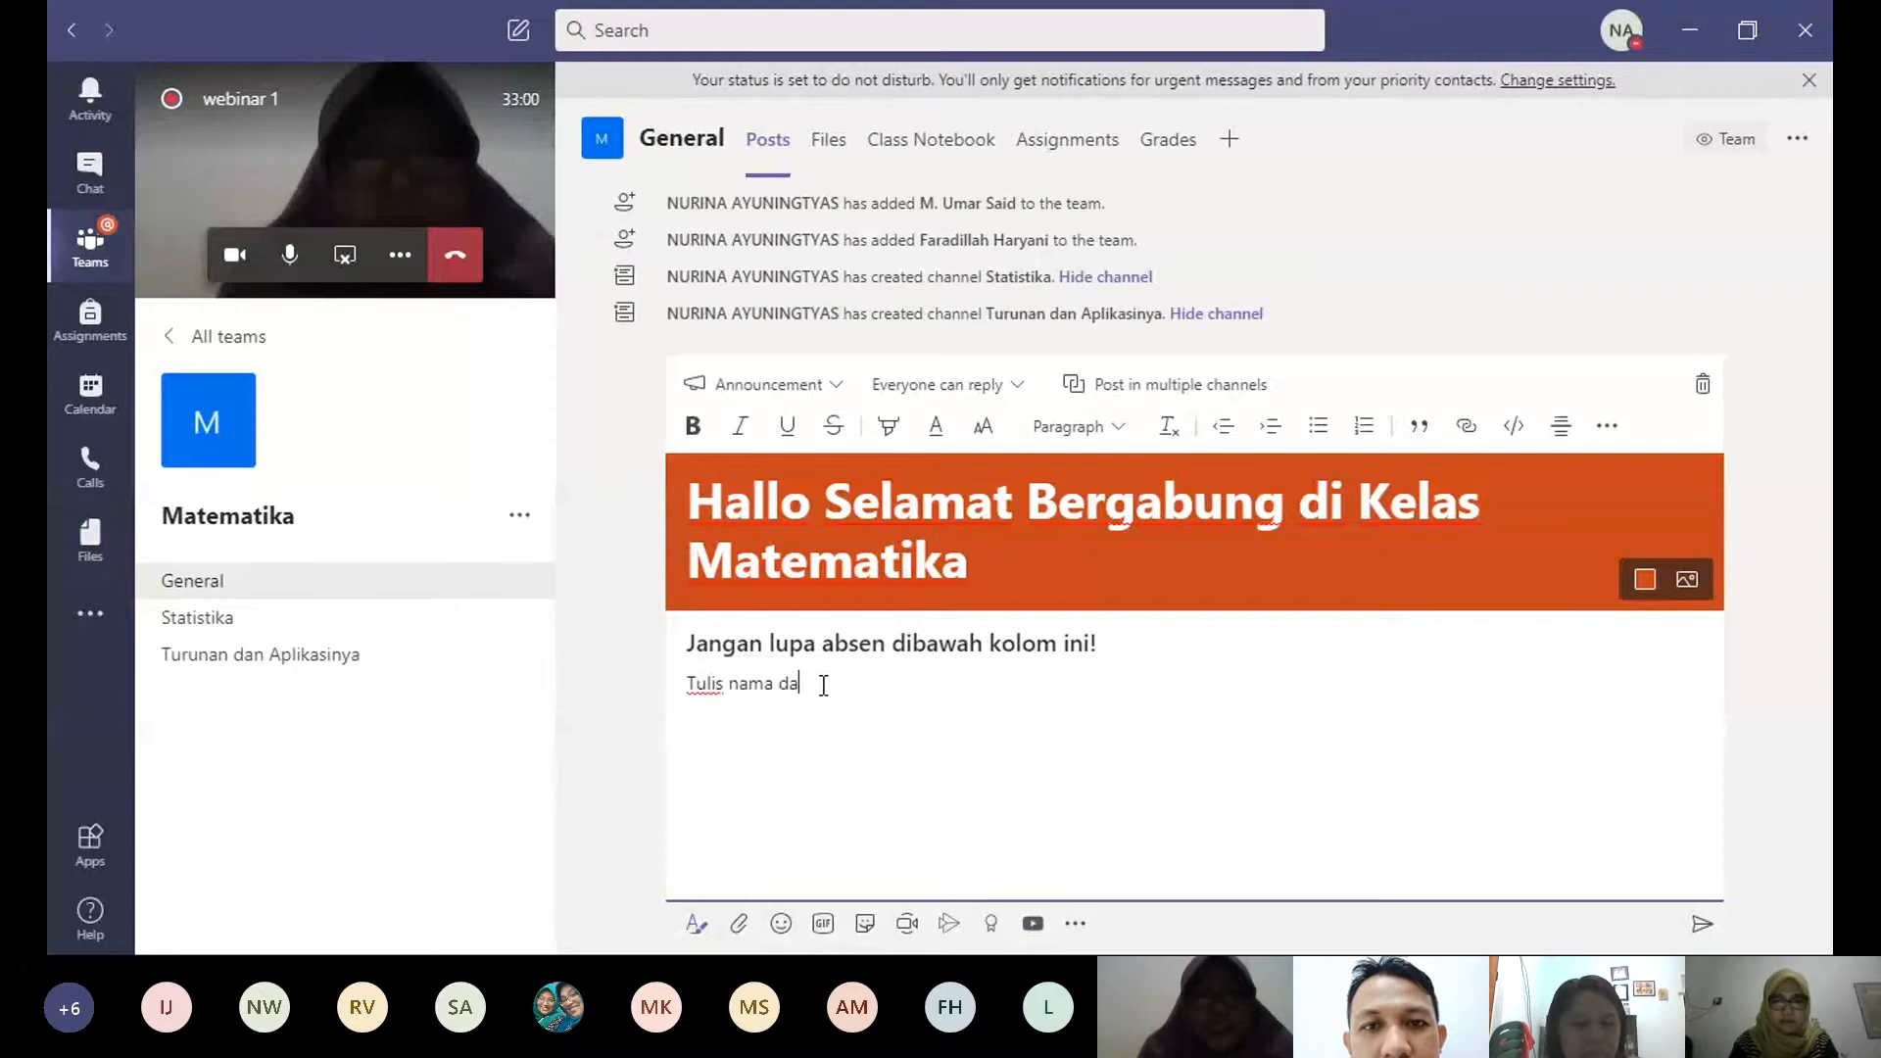
type("n a")
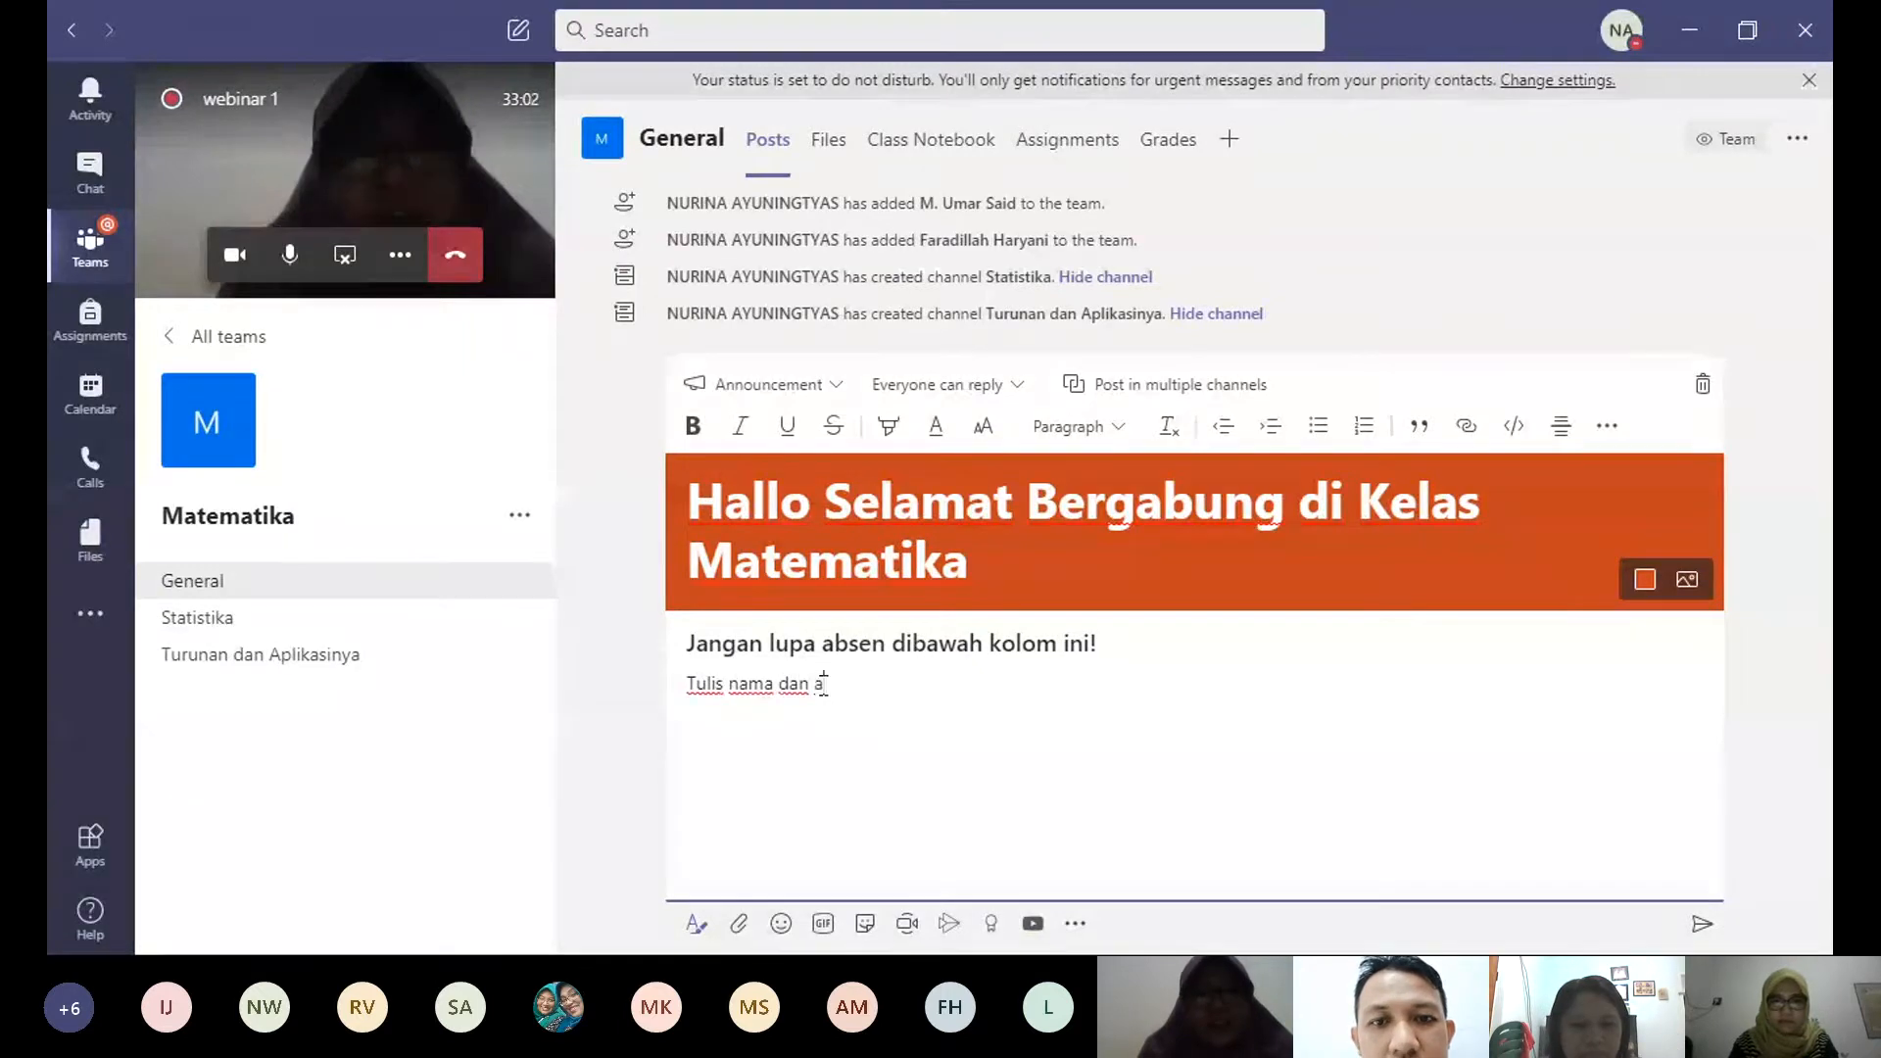
type("bsen")
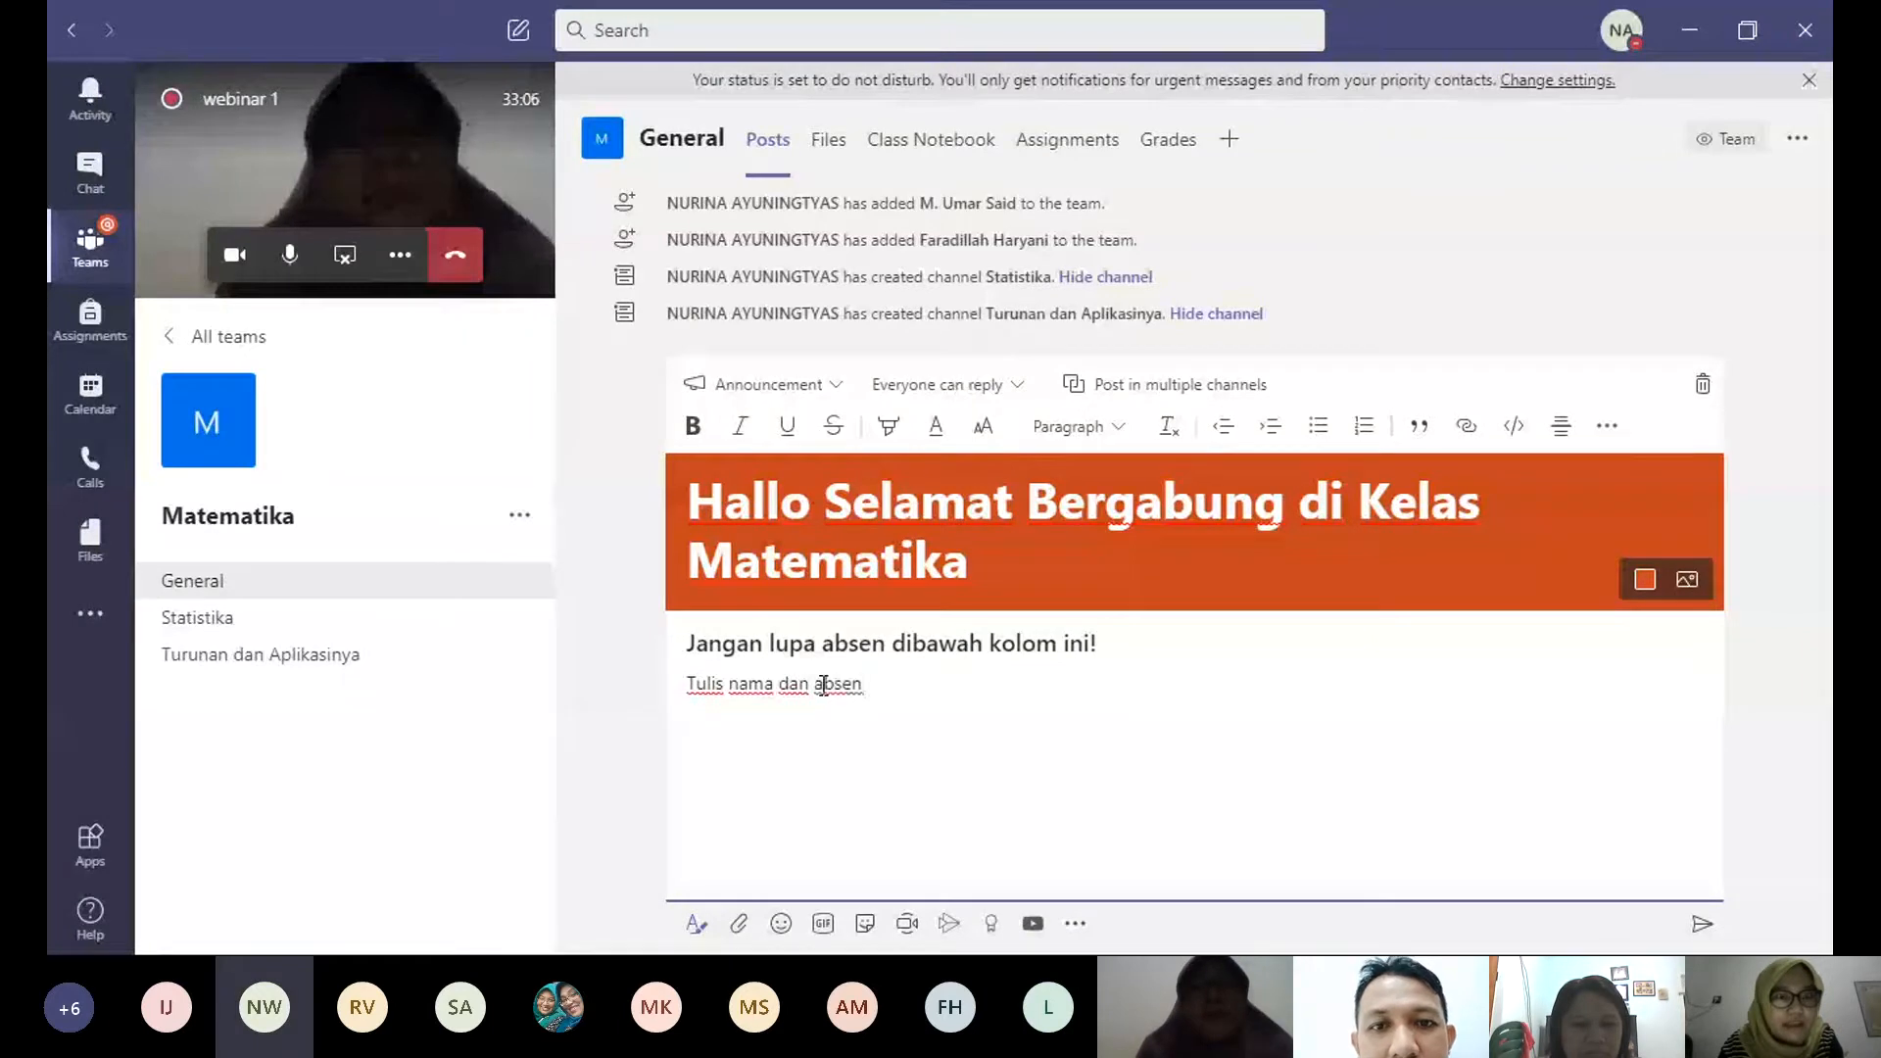
Step: End the announcement's body text with a period and post it to the General channel
type("!")
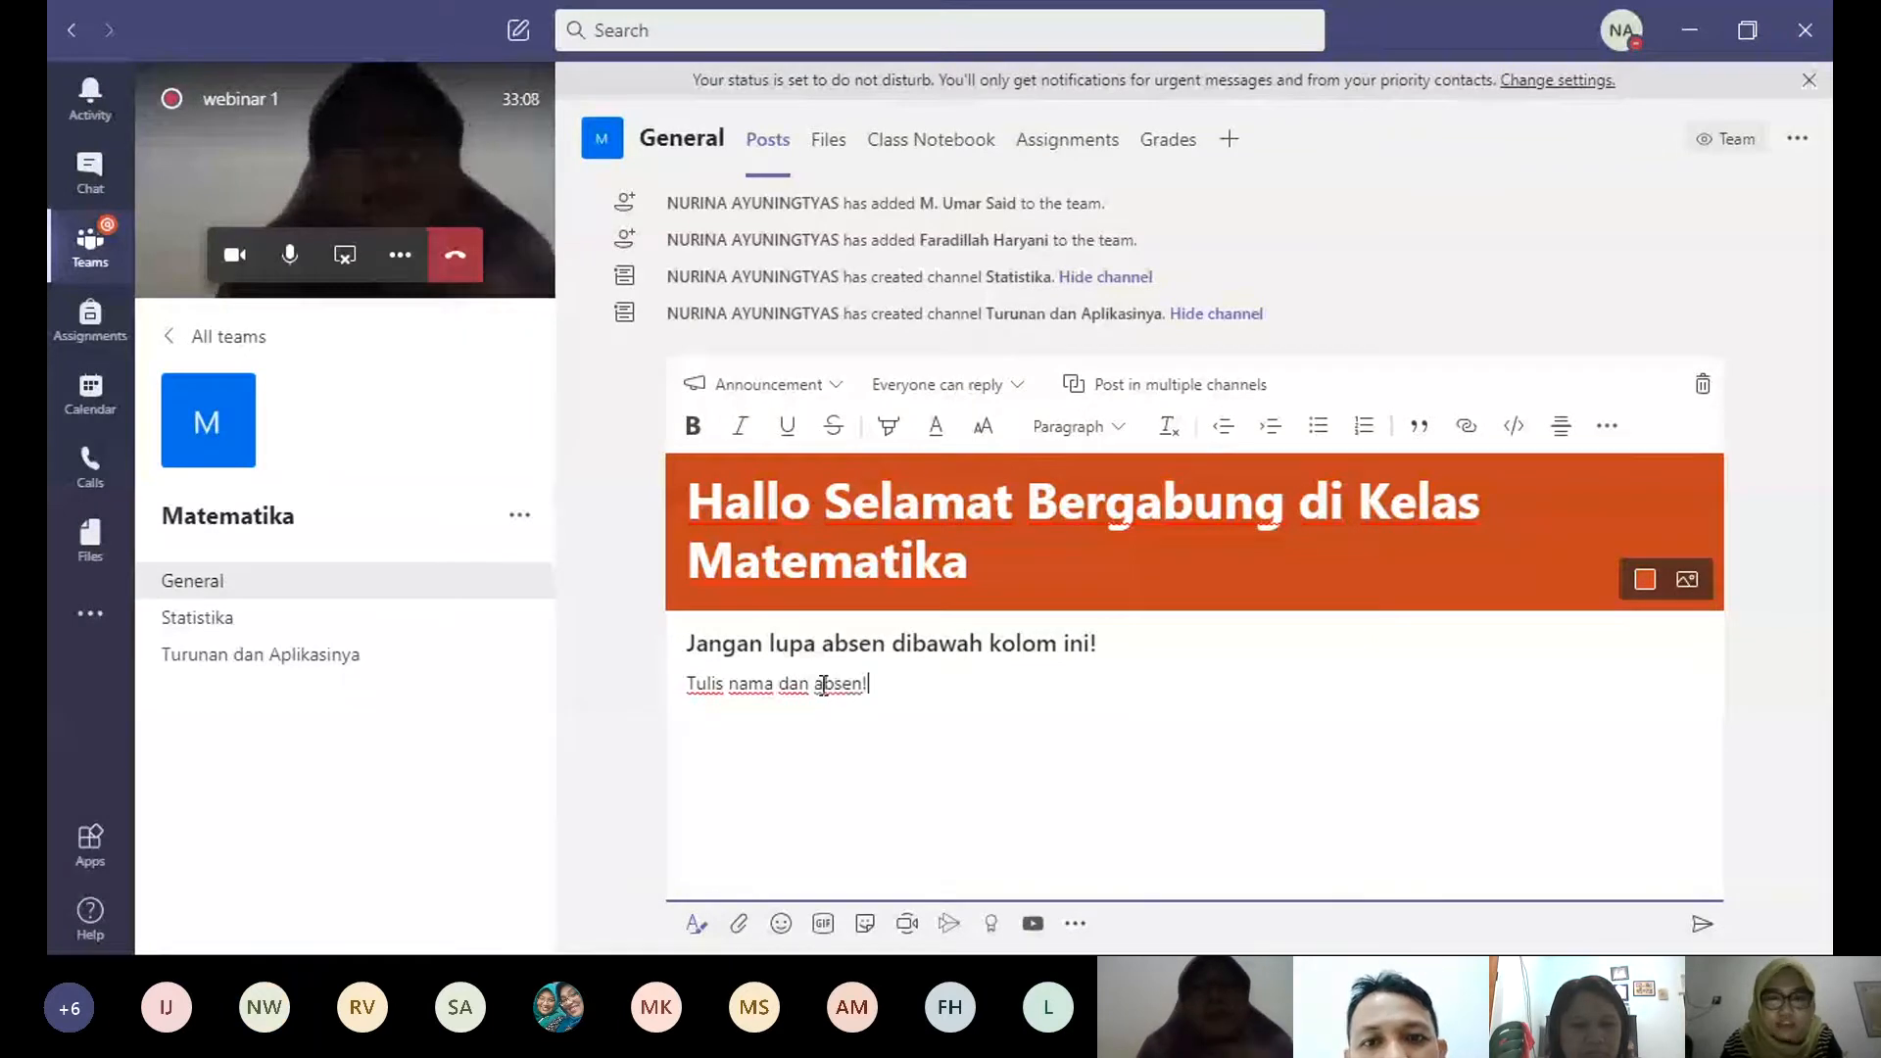
key("BackSpace")
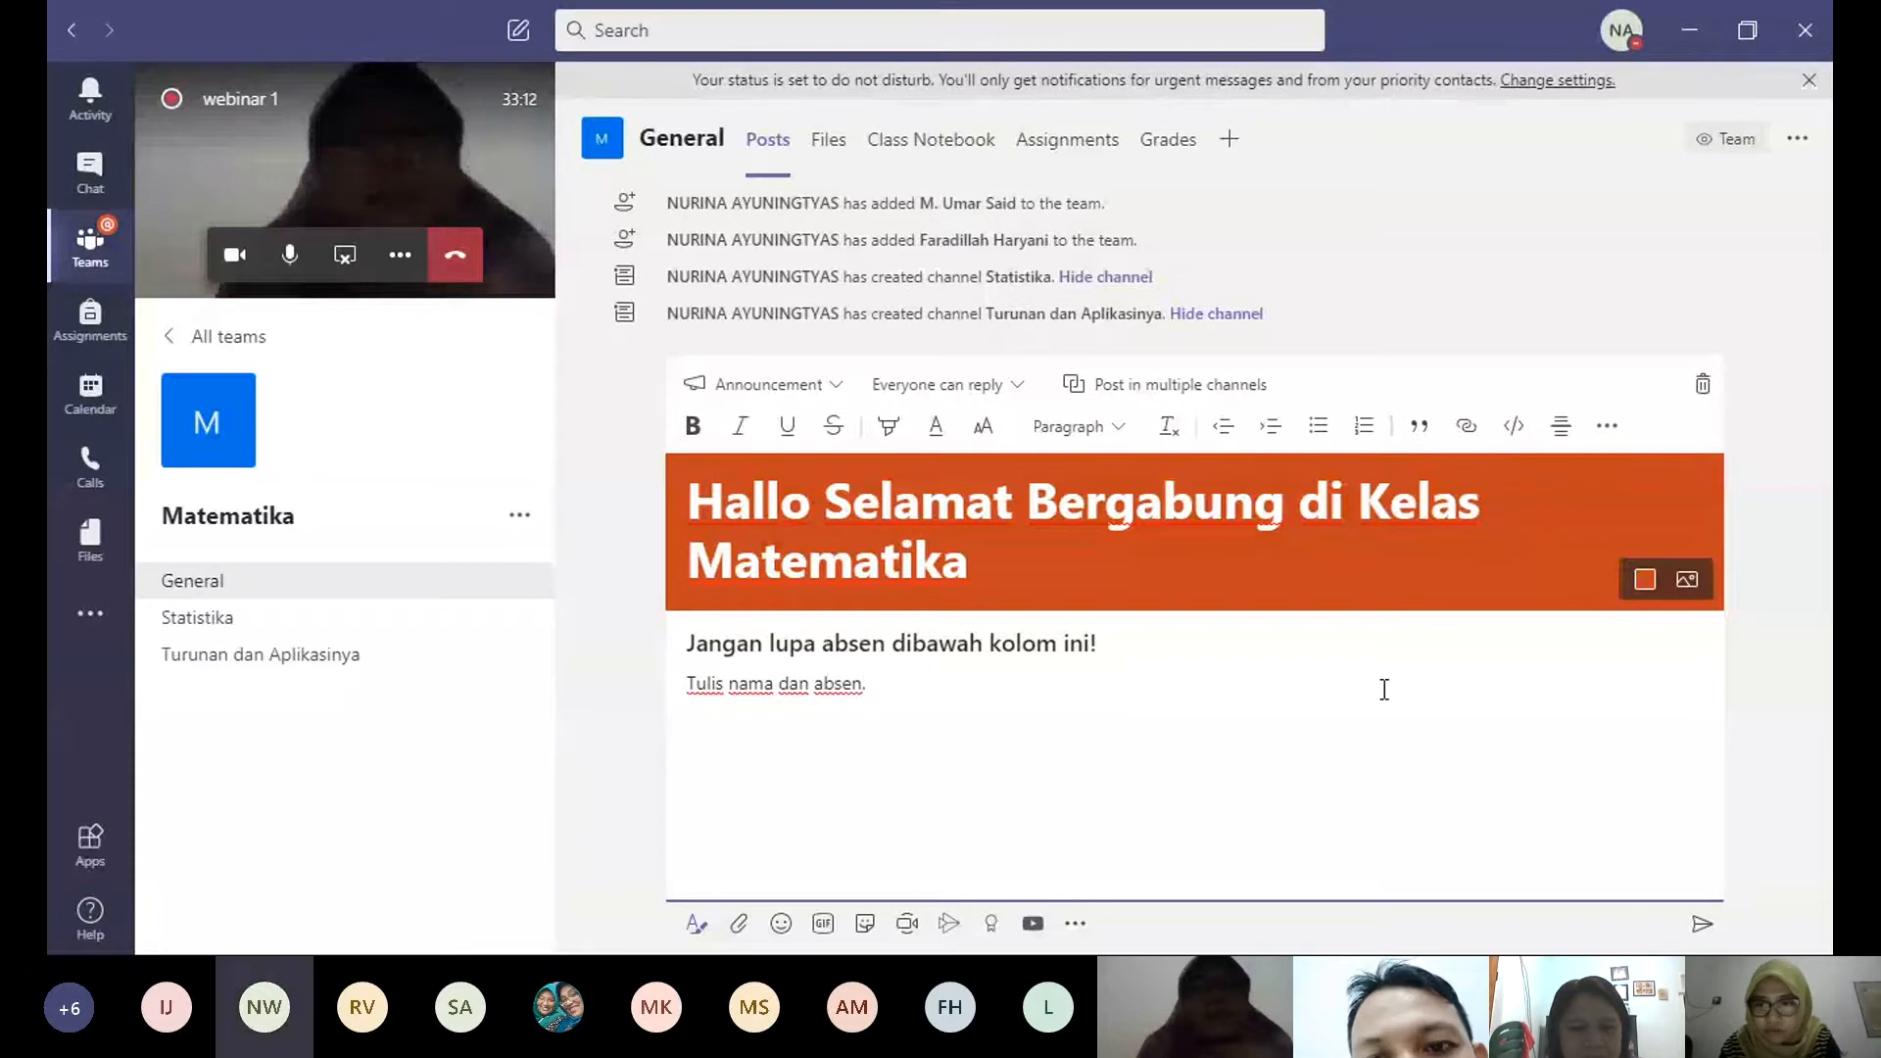
left_click(1700, 926)
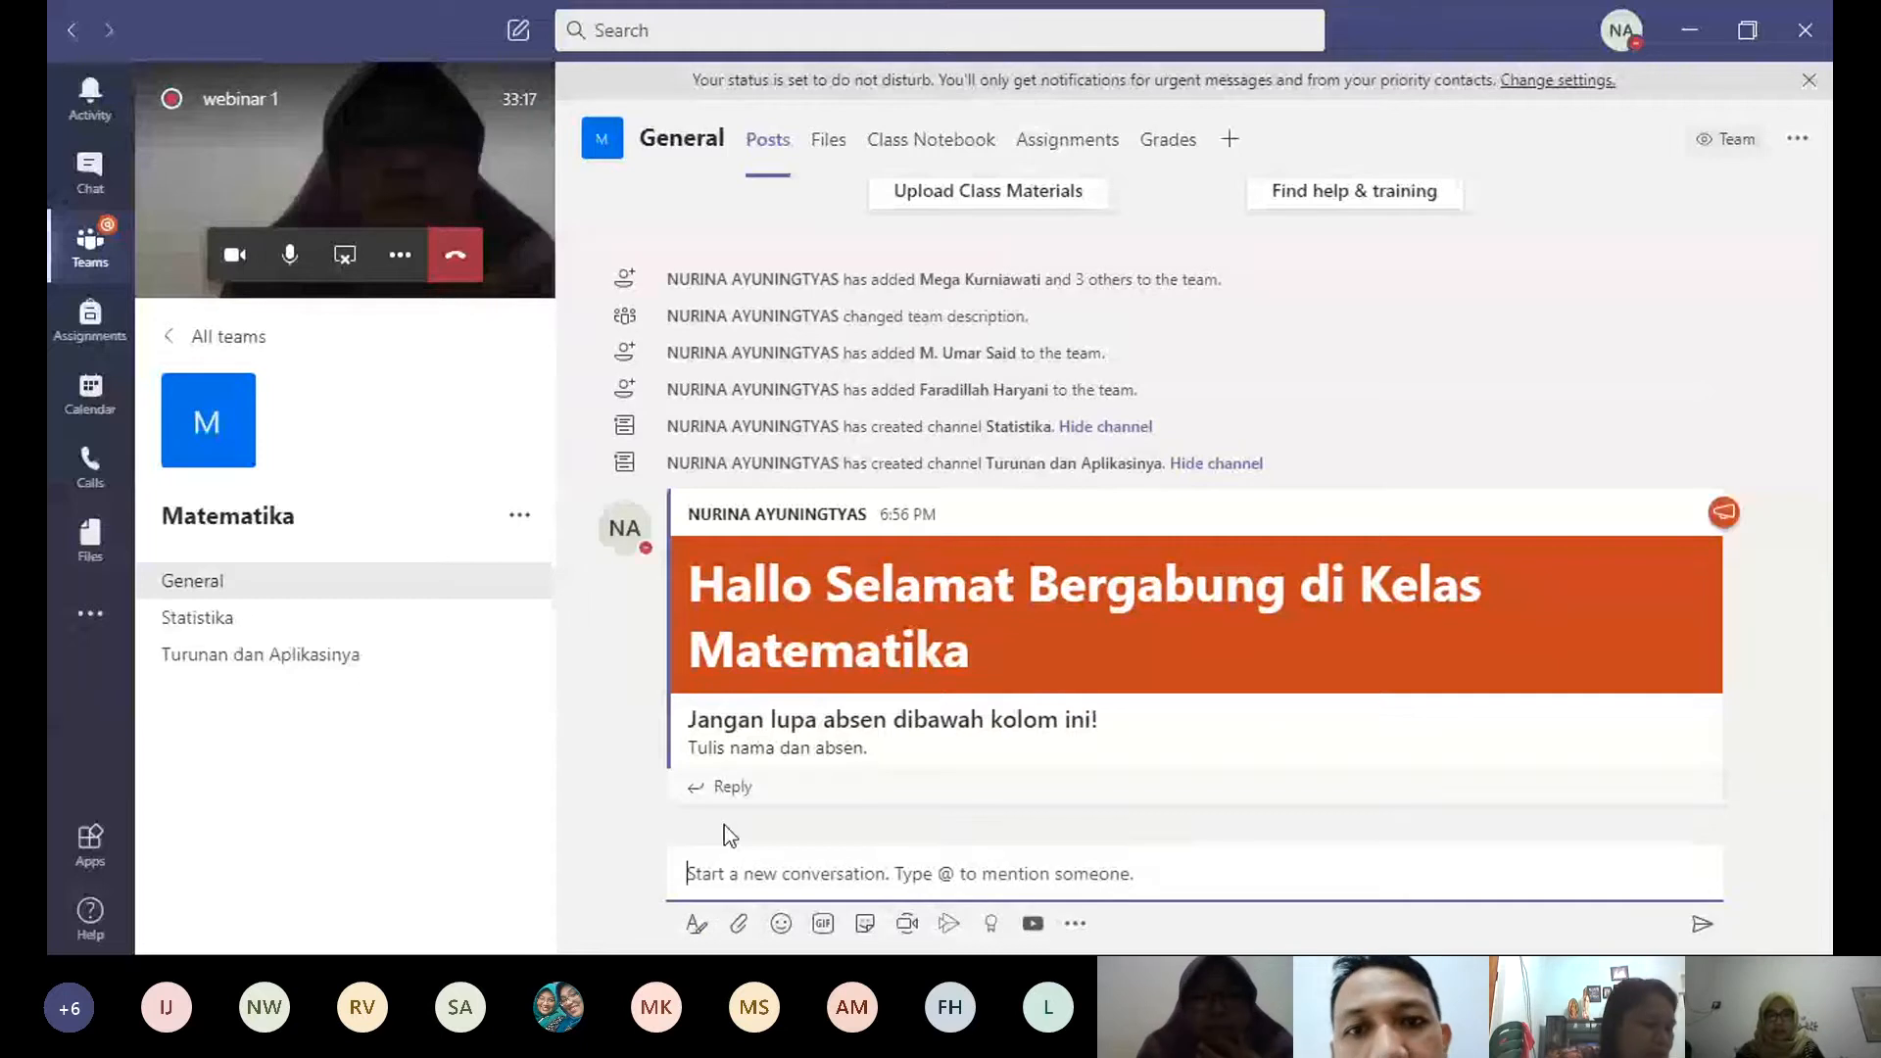
Step: Reply to the announcement with "Saya telat absen sakit bu" followed by an emoji
left_click(731, 787)
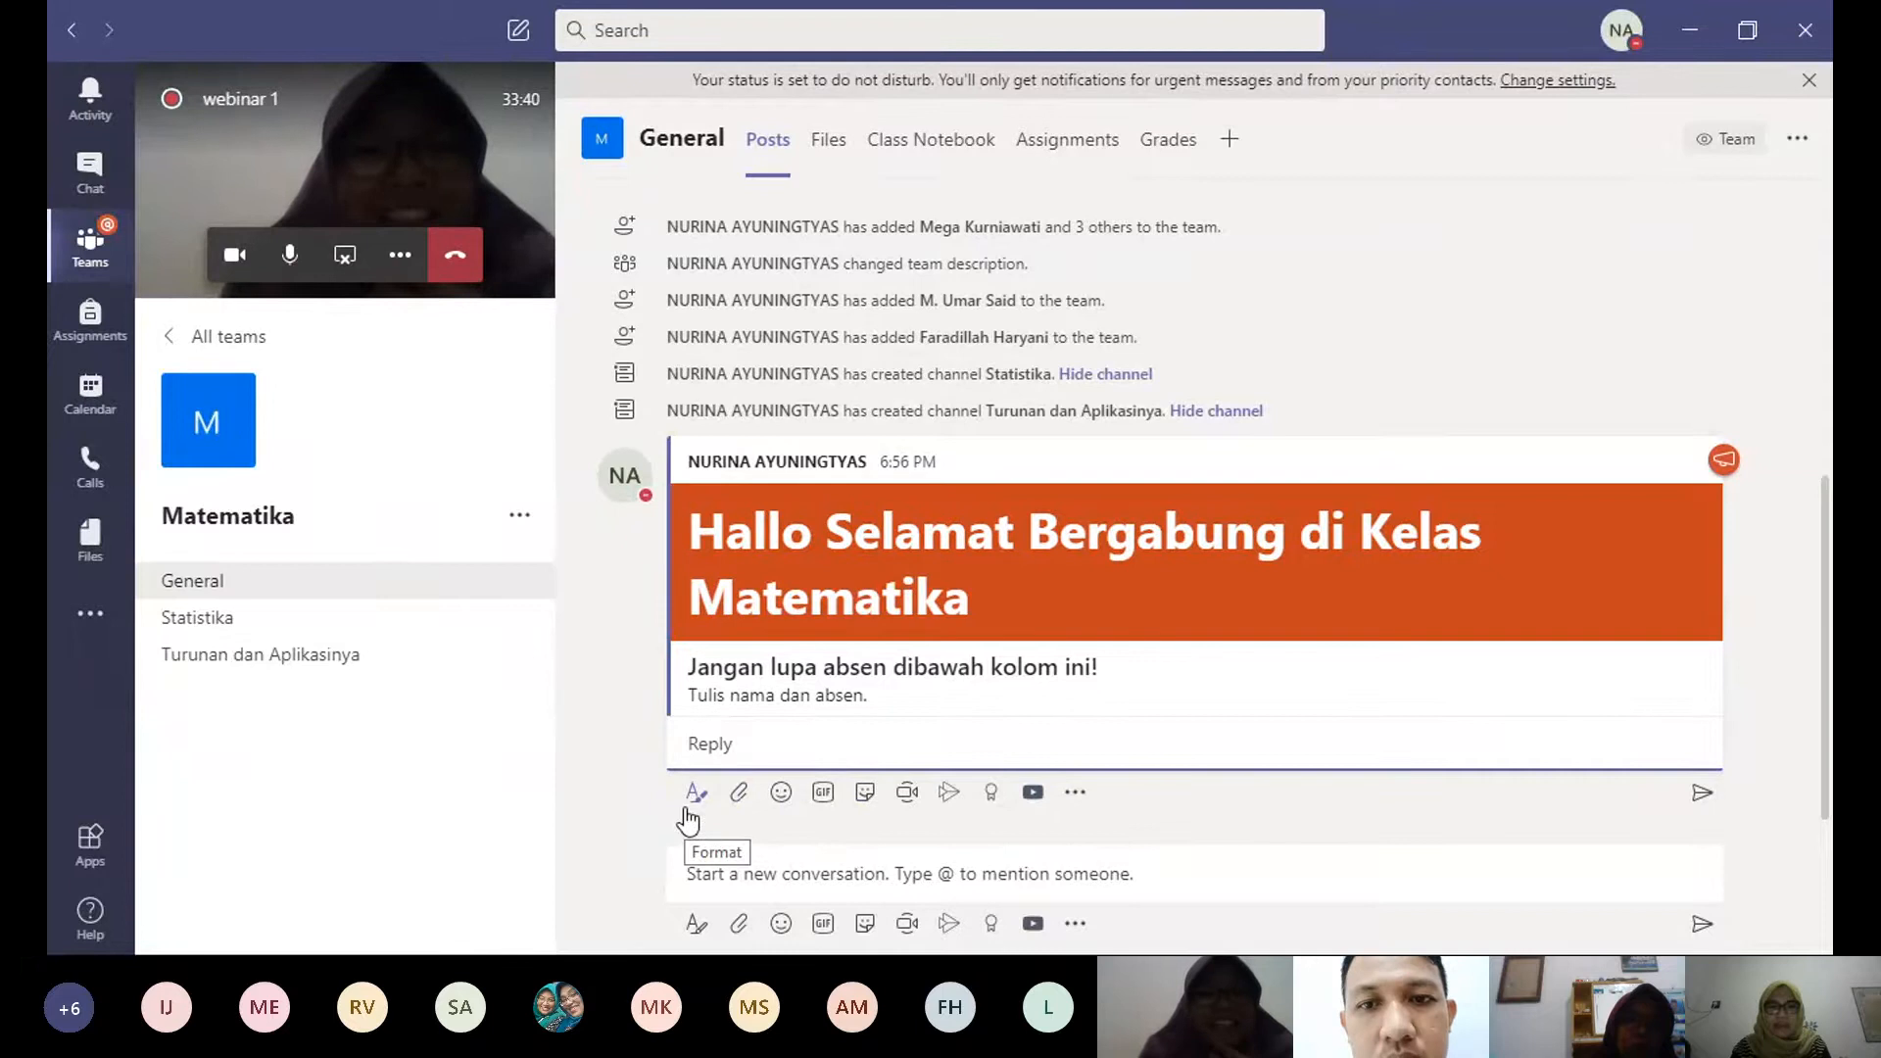
left_click(720, 747)
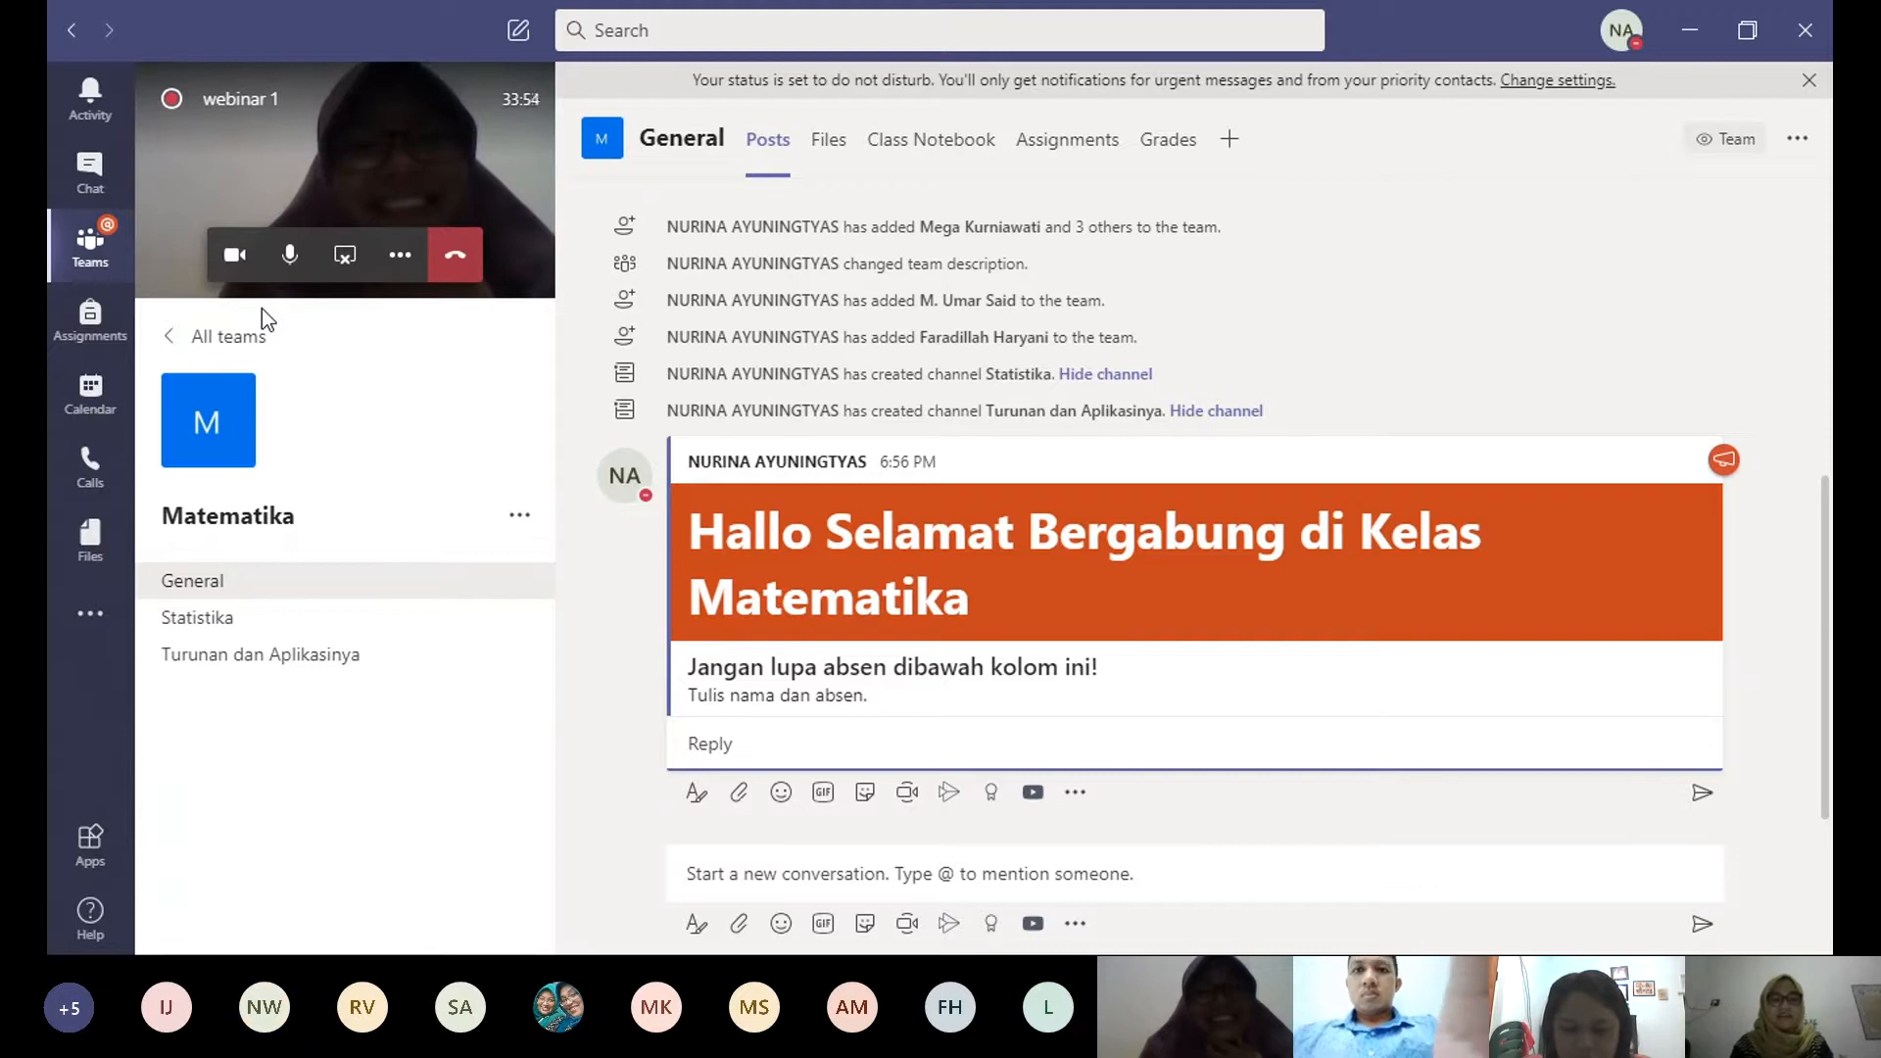
type("Saya telat ")
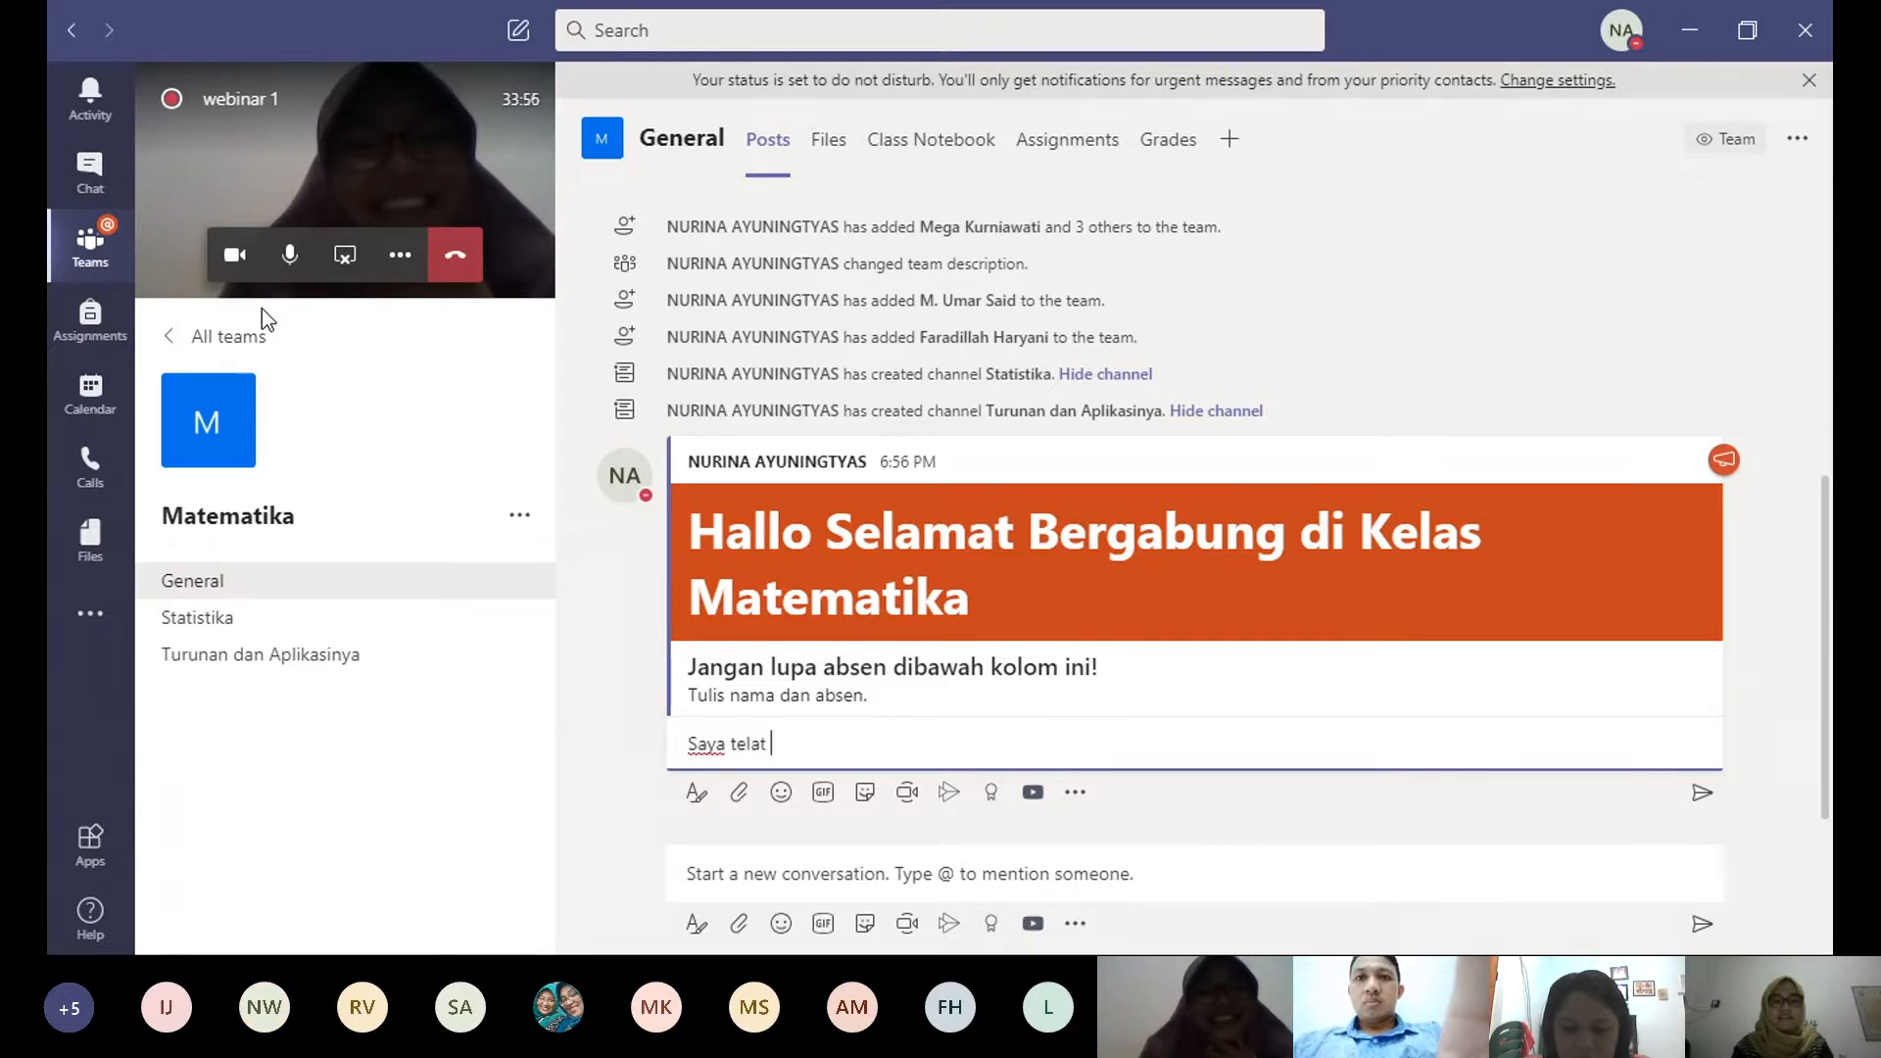
type("a")
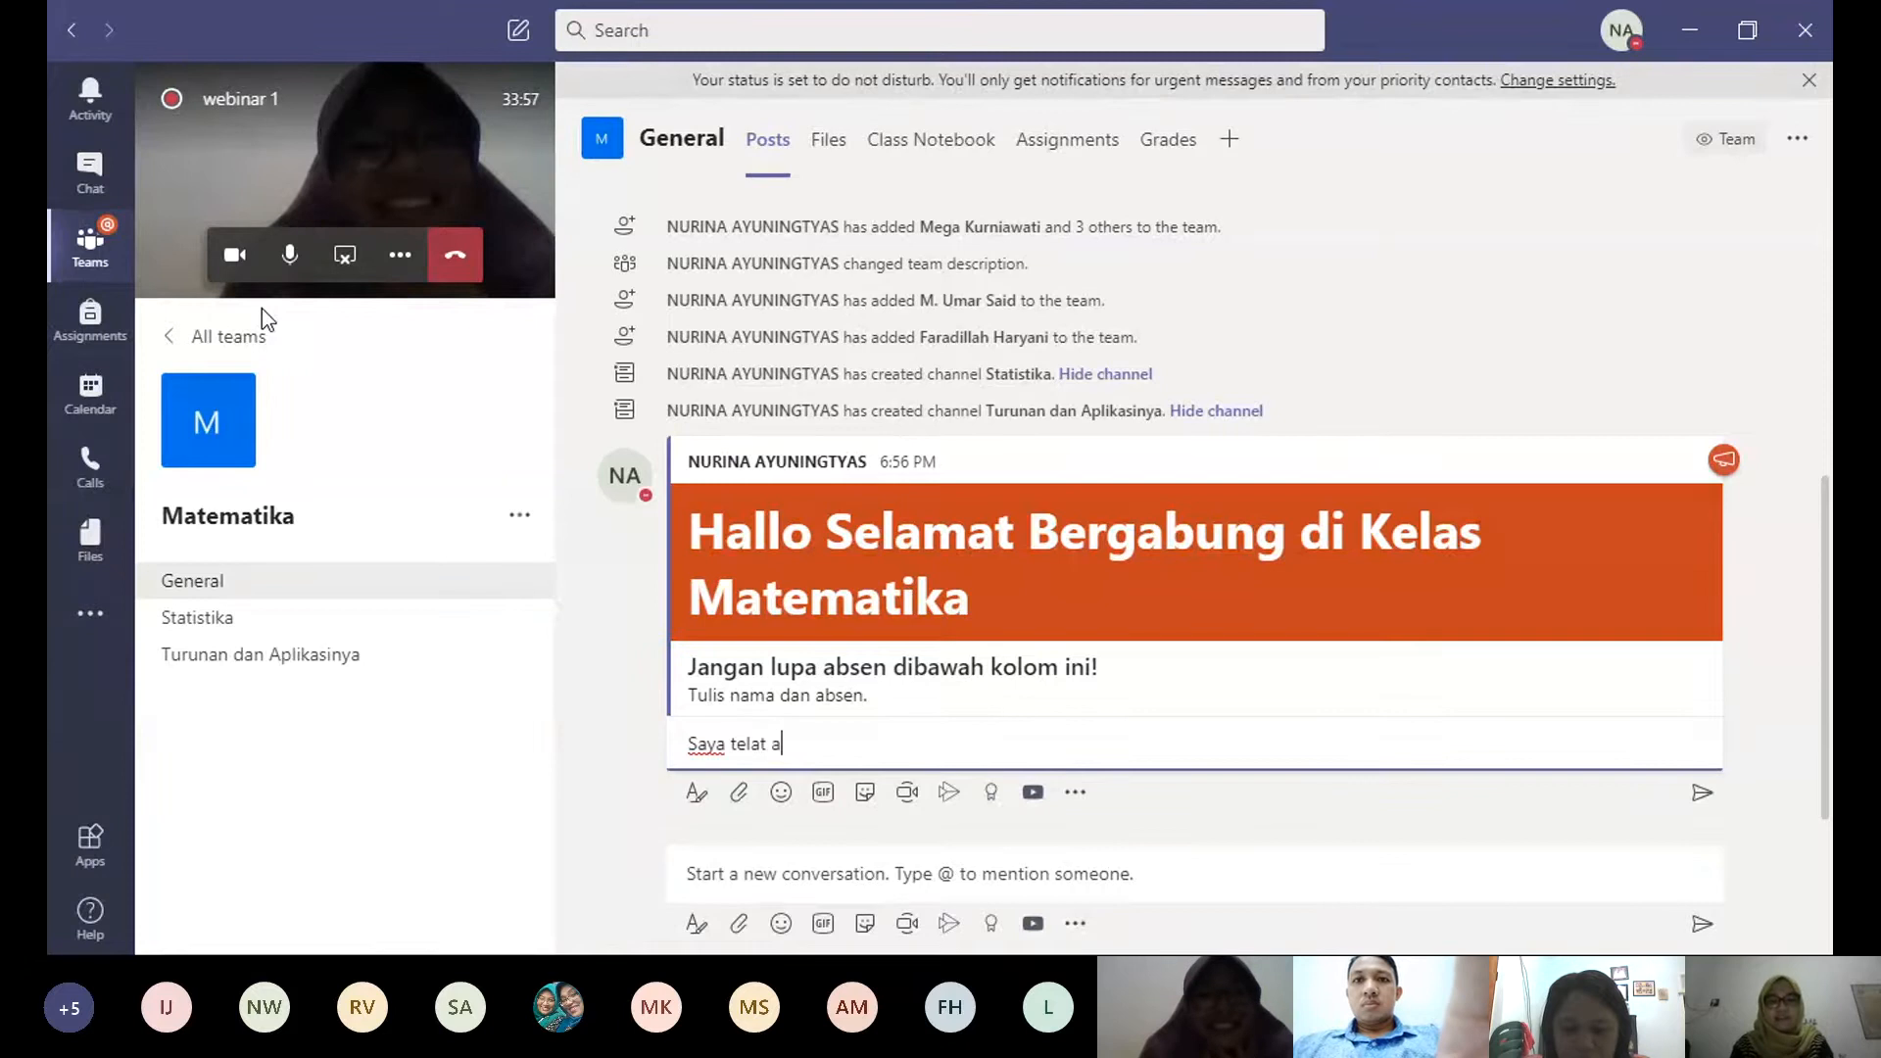
type("bsen sakit ")
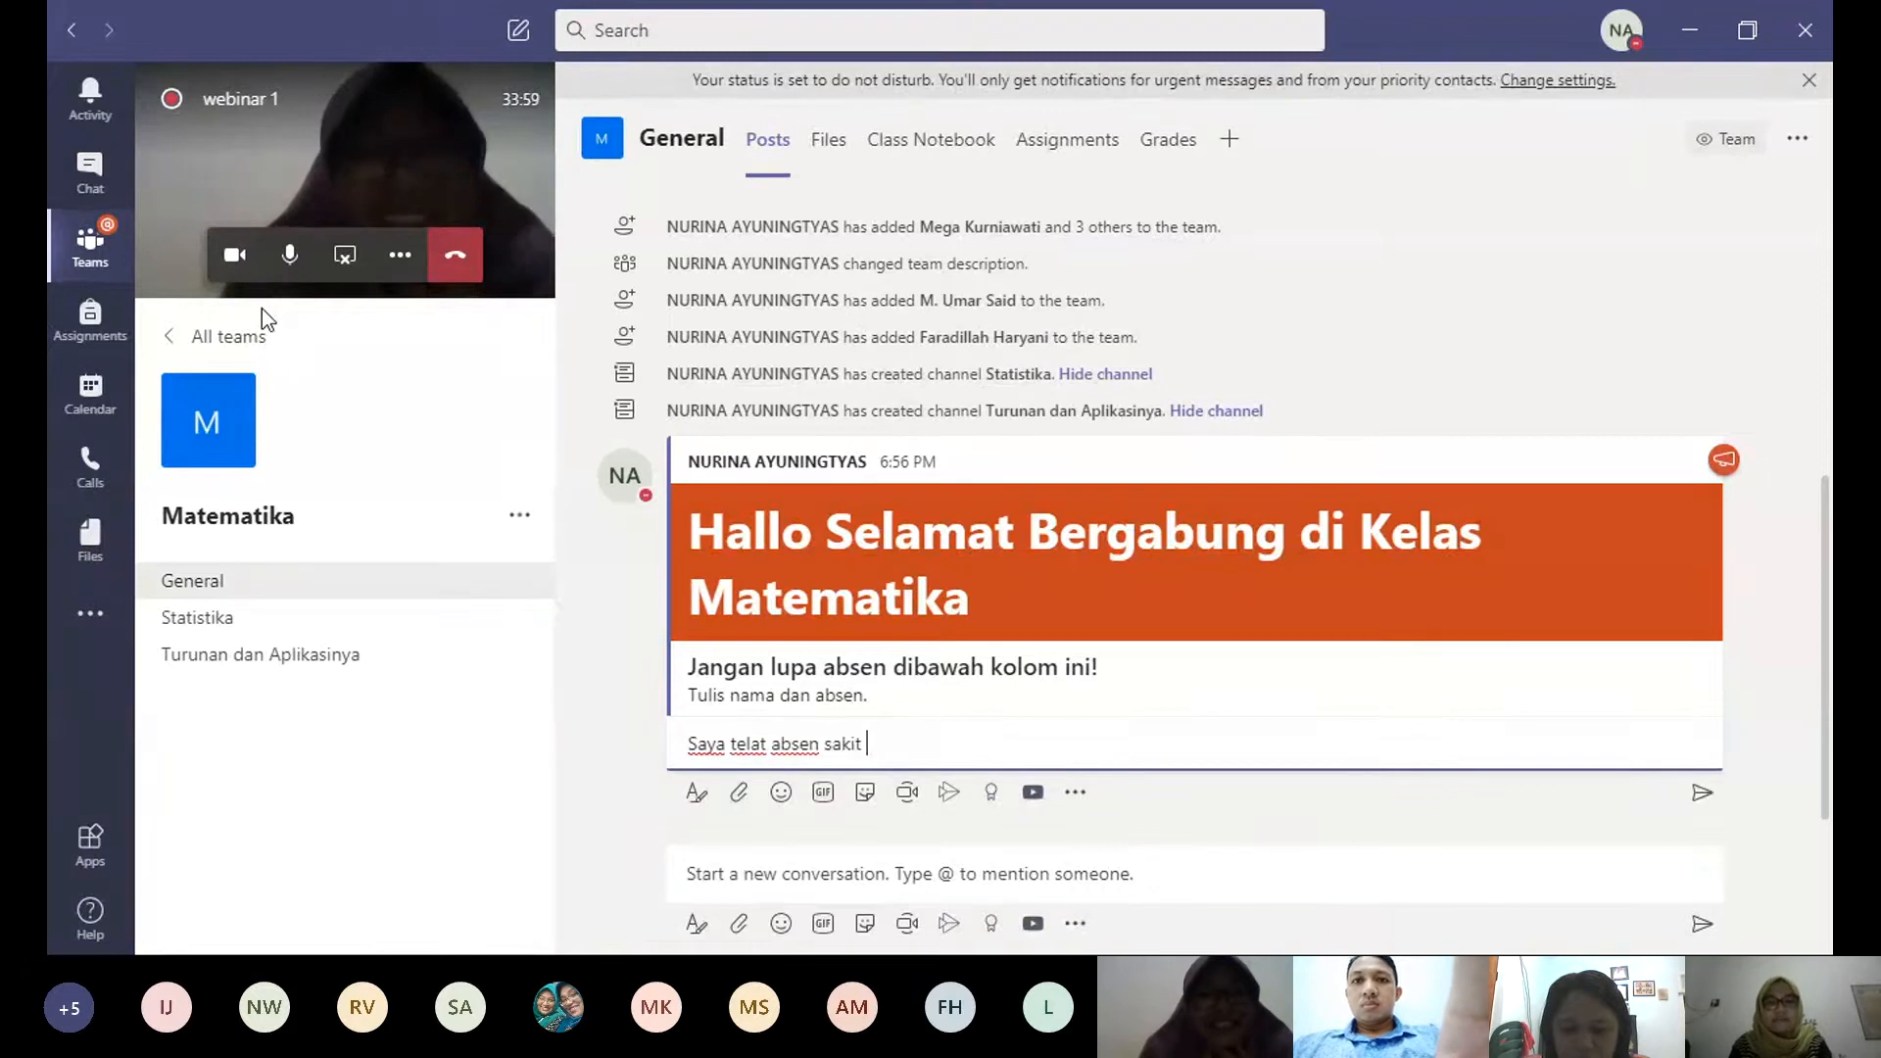
type("bu")
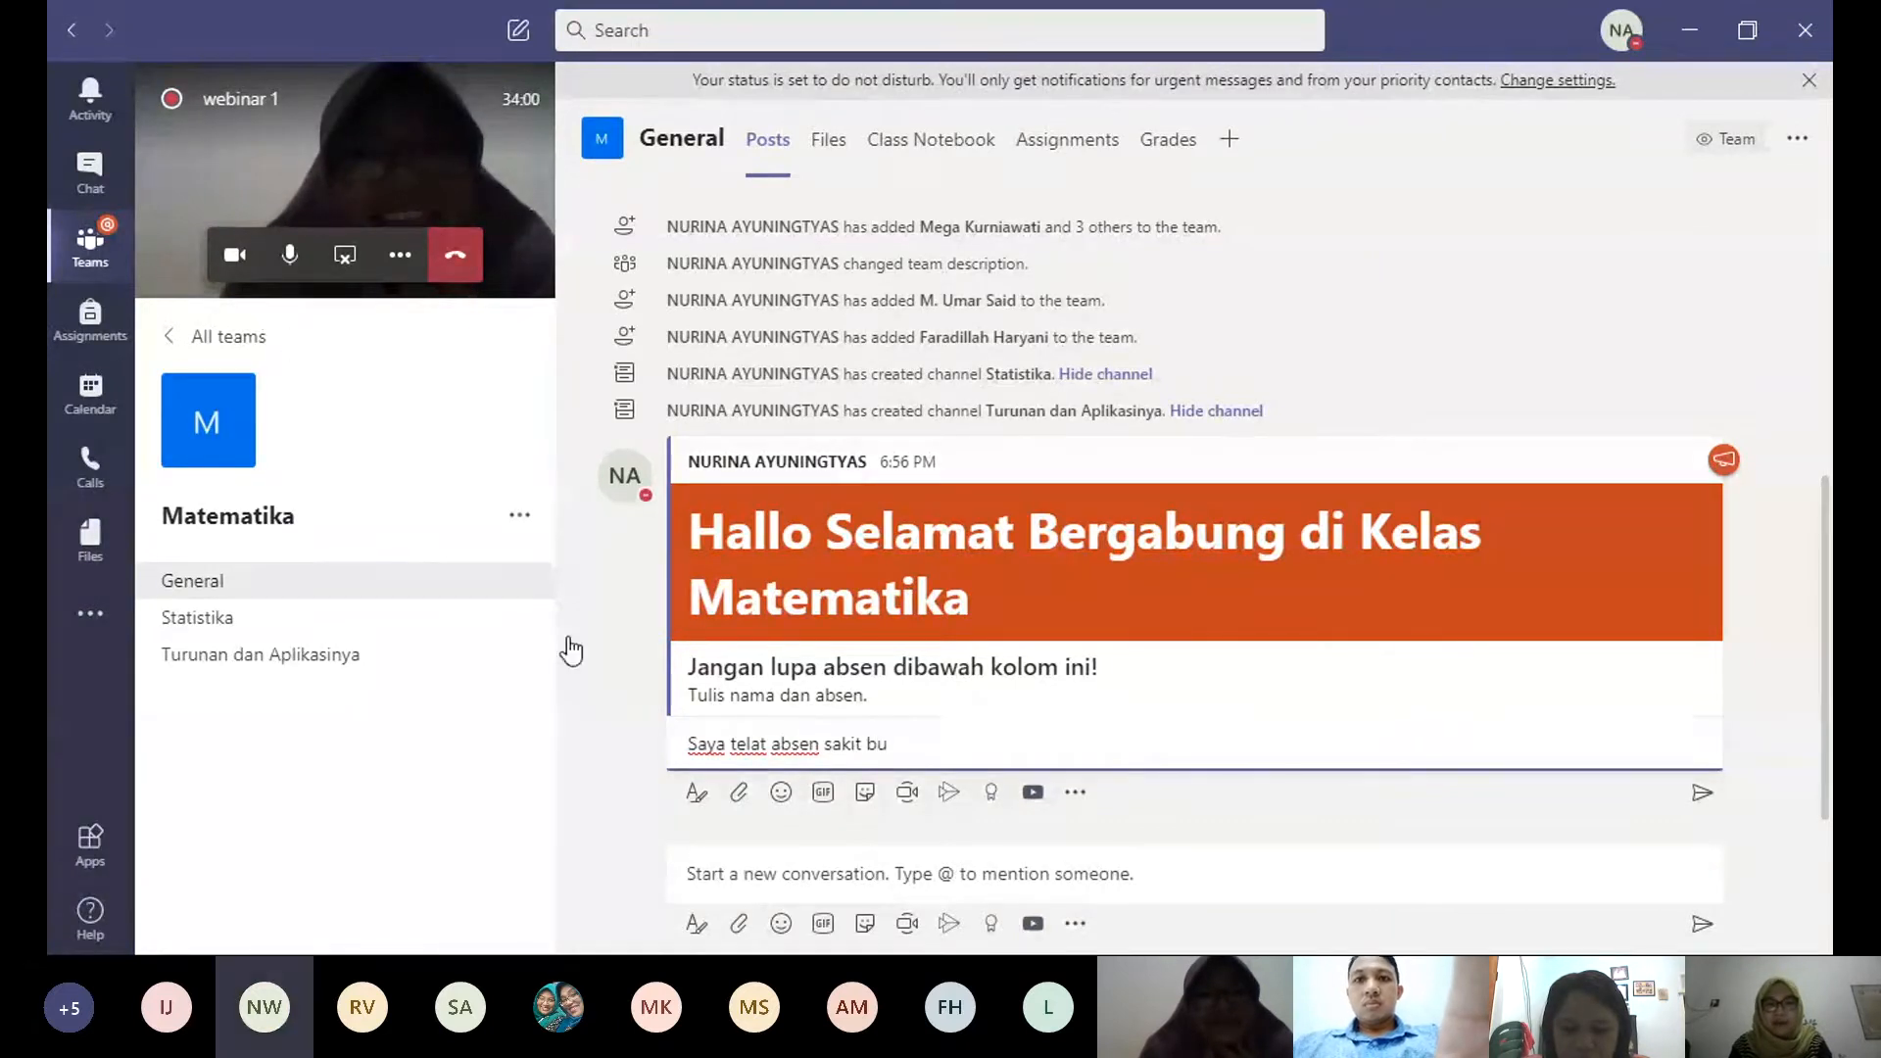
left_click(783, 794)
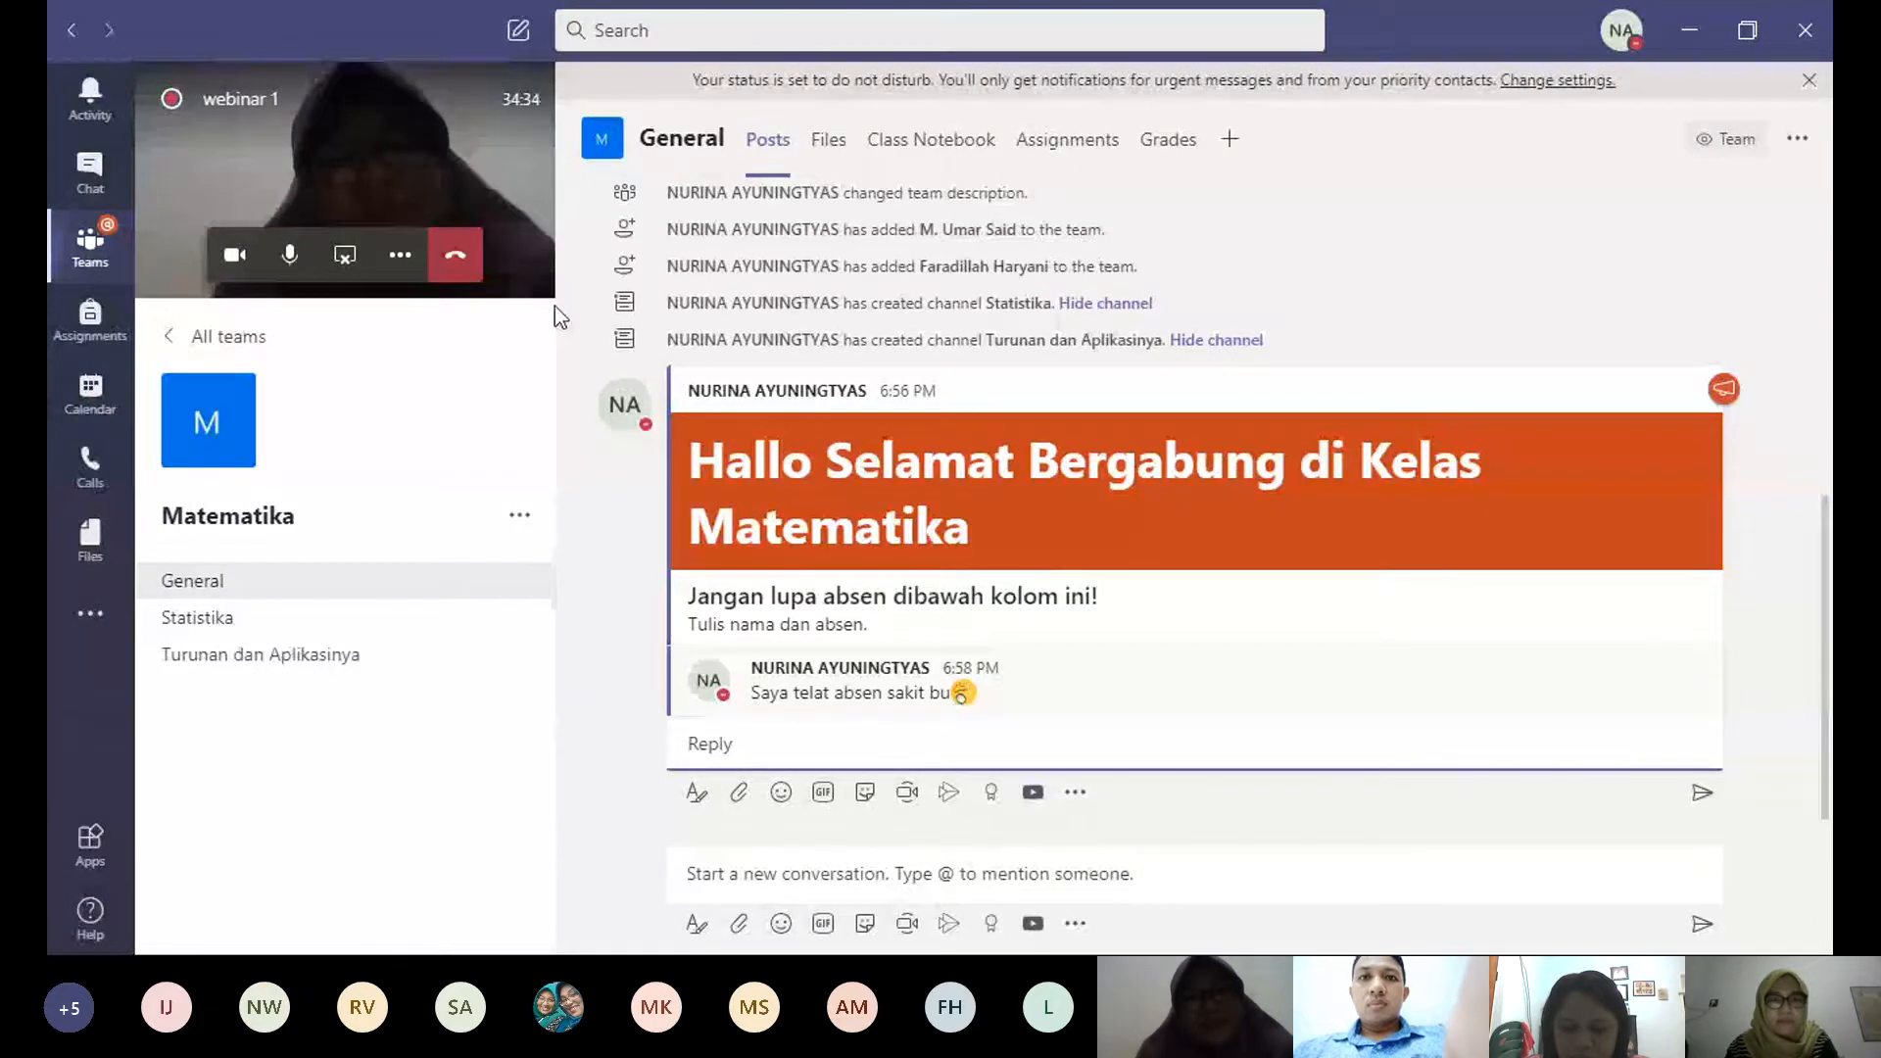
left_click(821, 156)
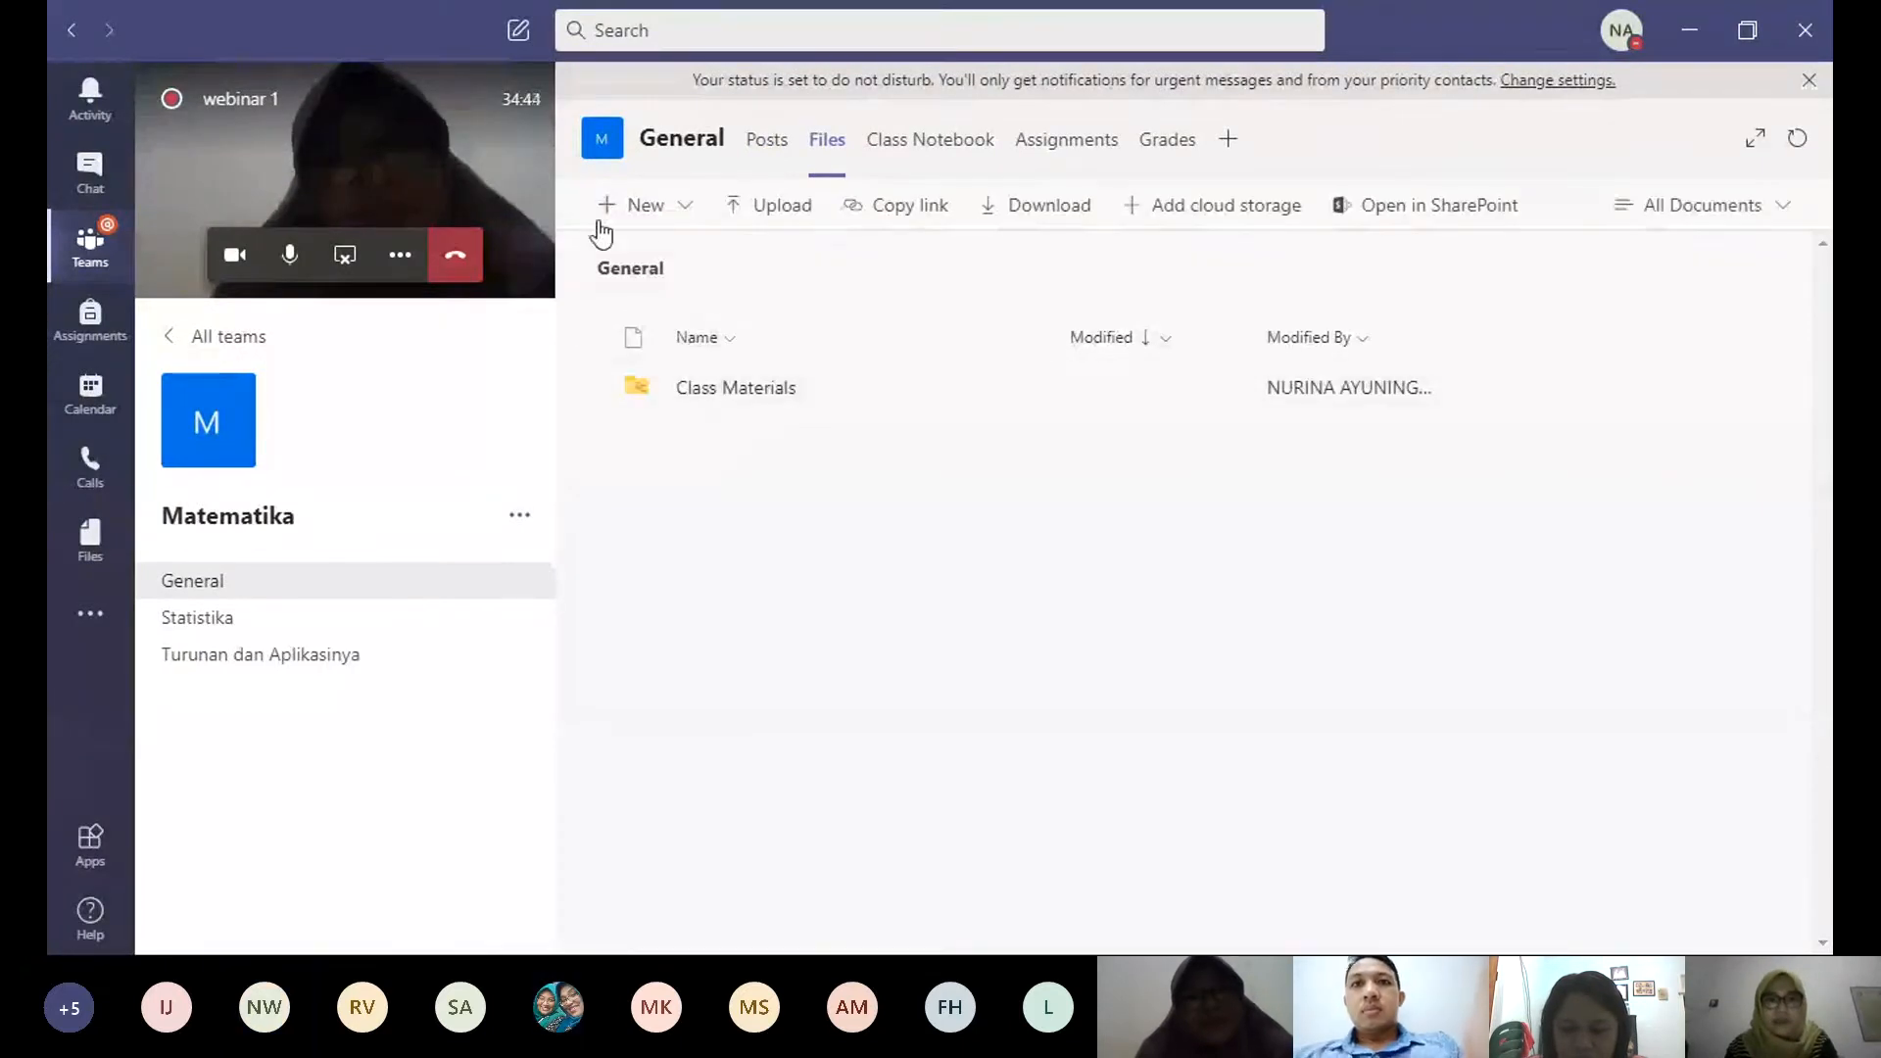
left_click(644, 223)
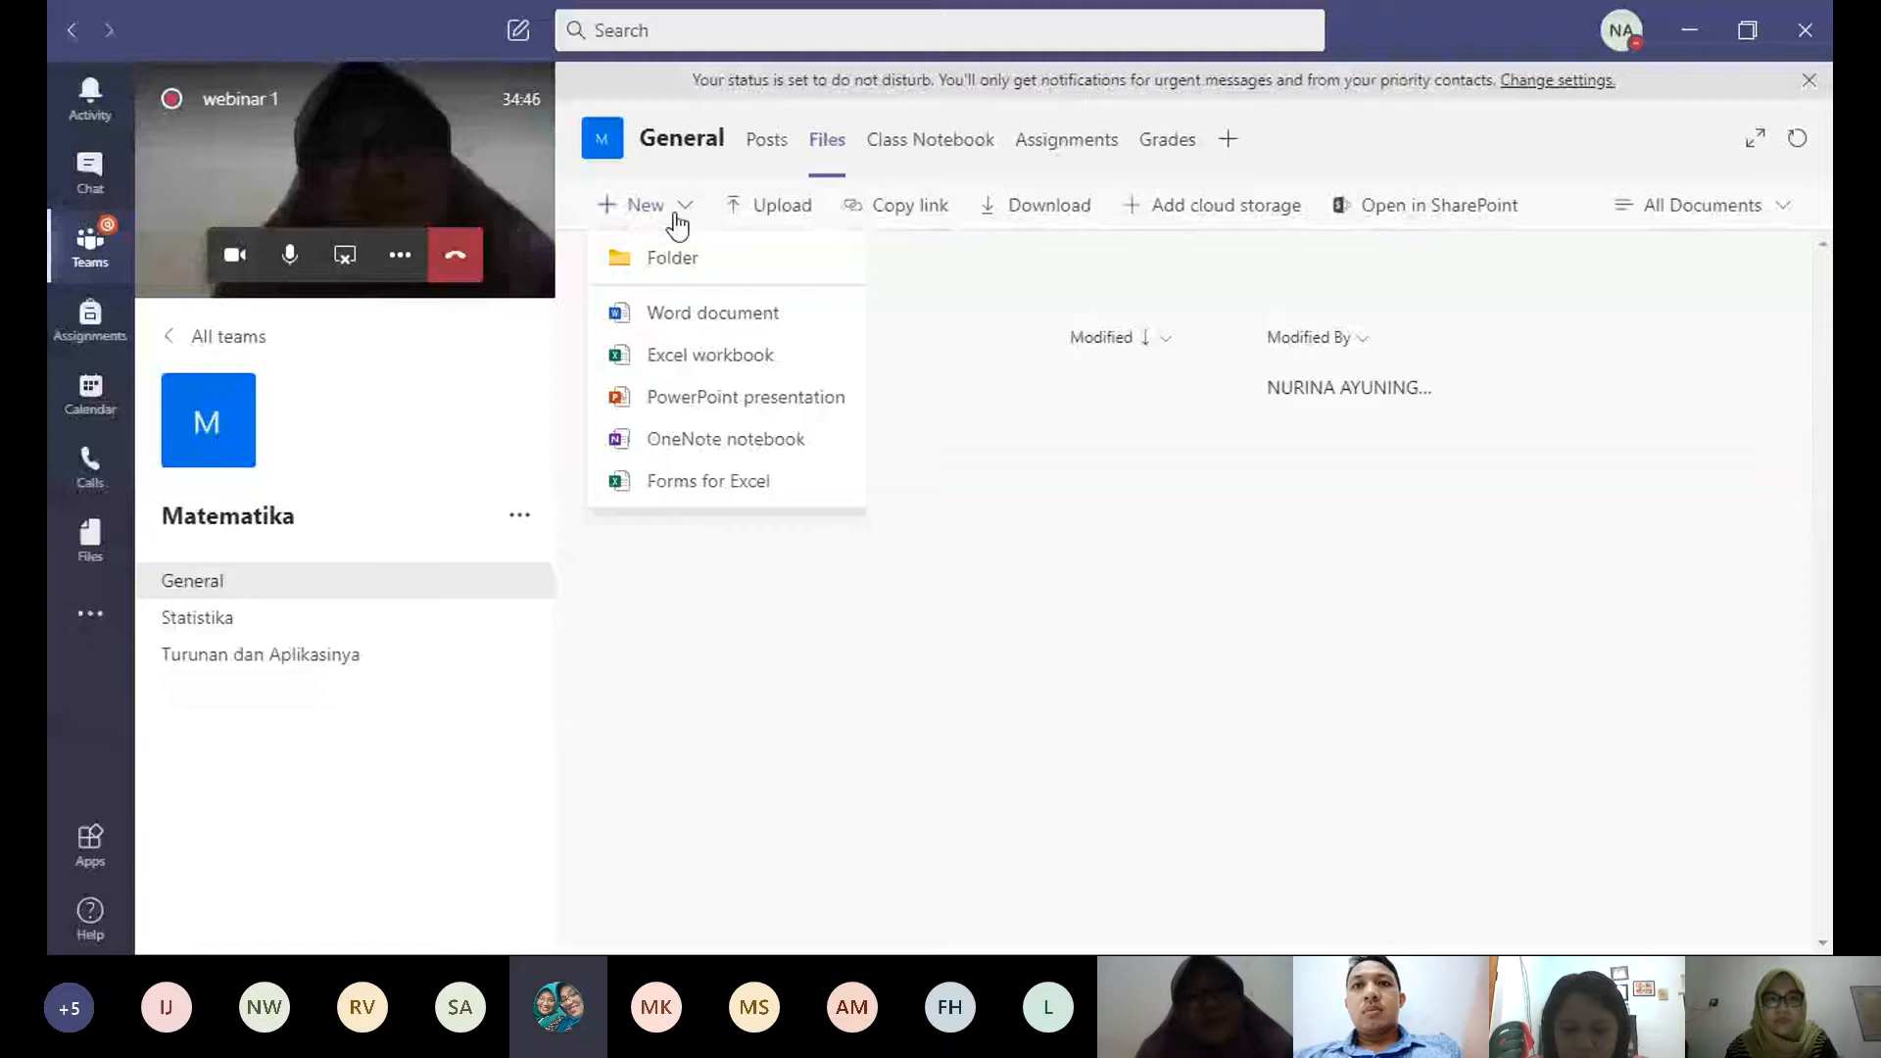
left_click(691, 318)
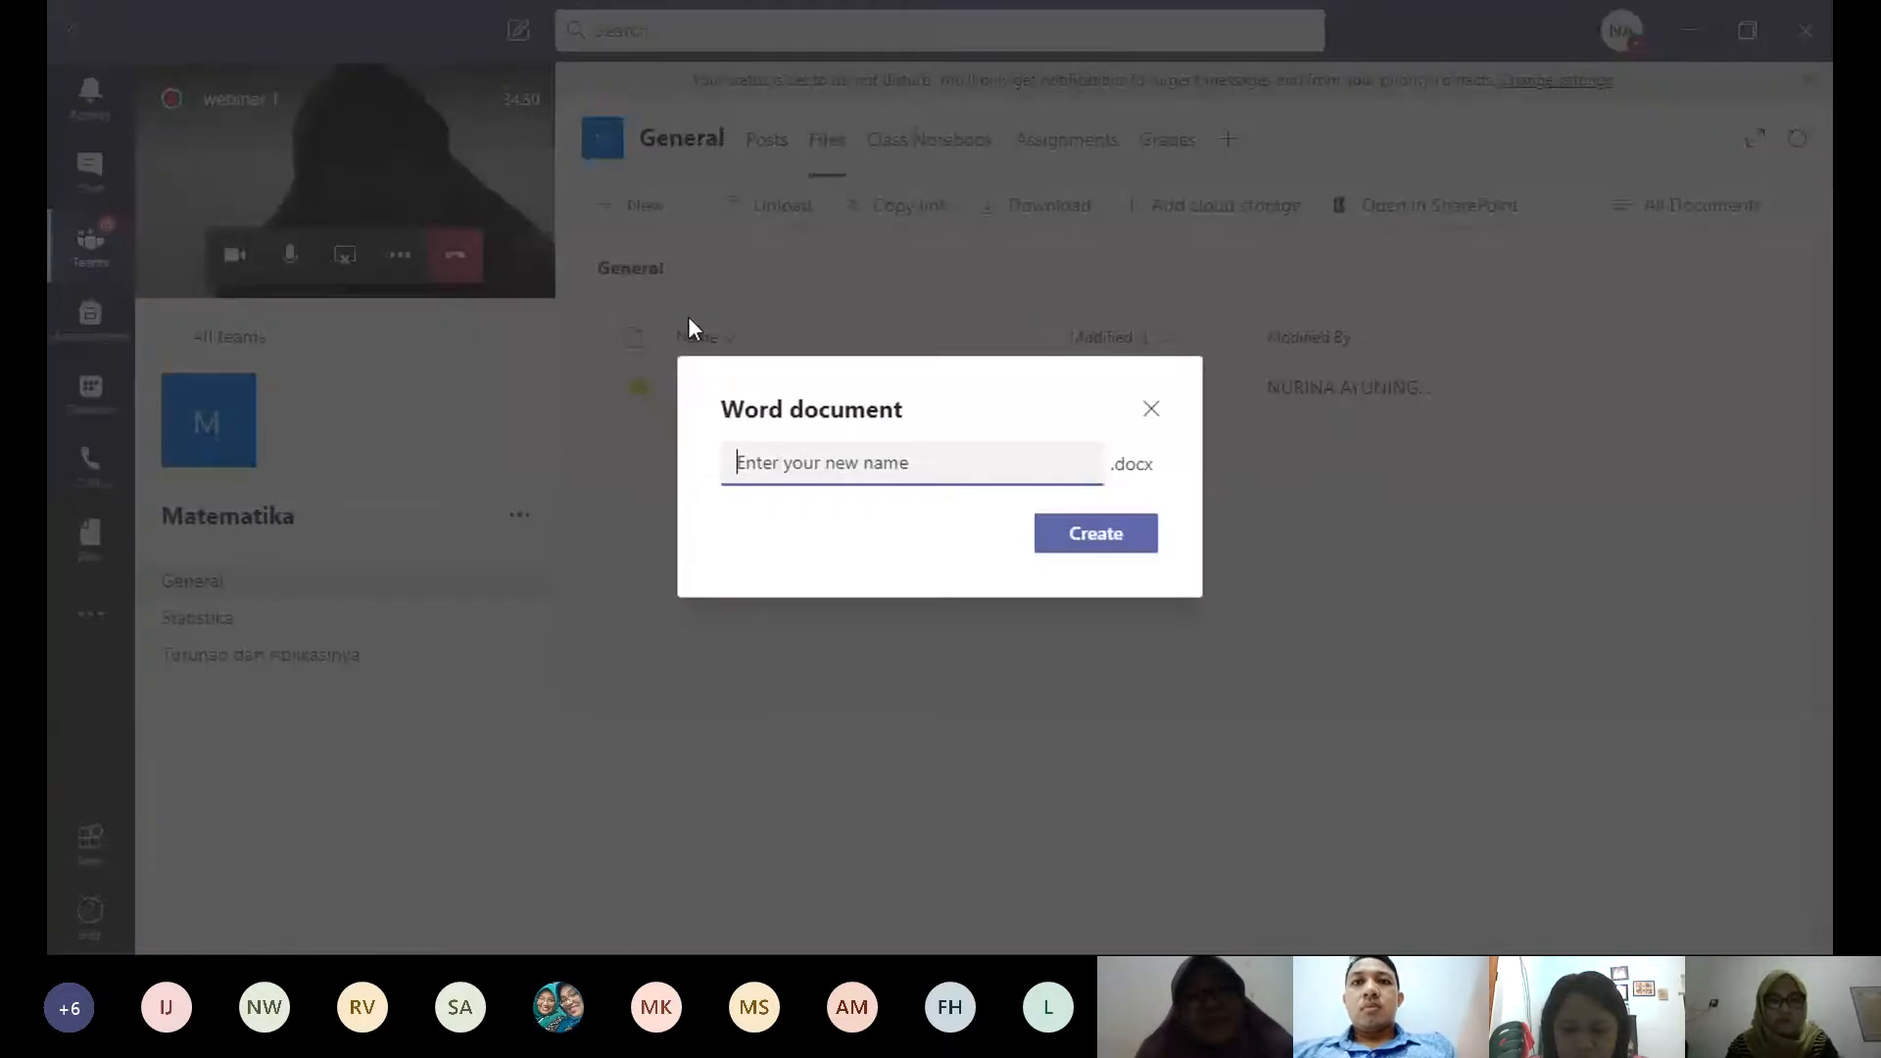
key("Tab")
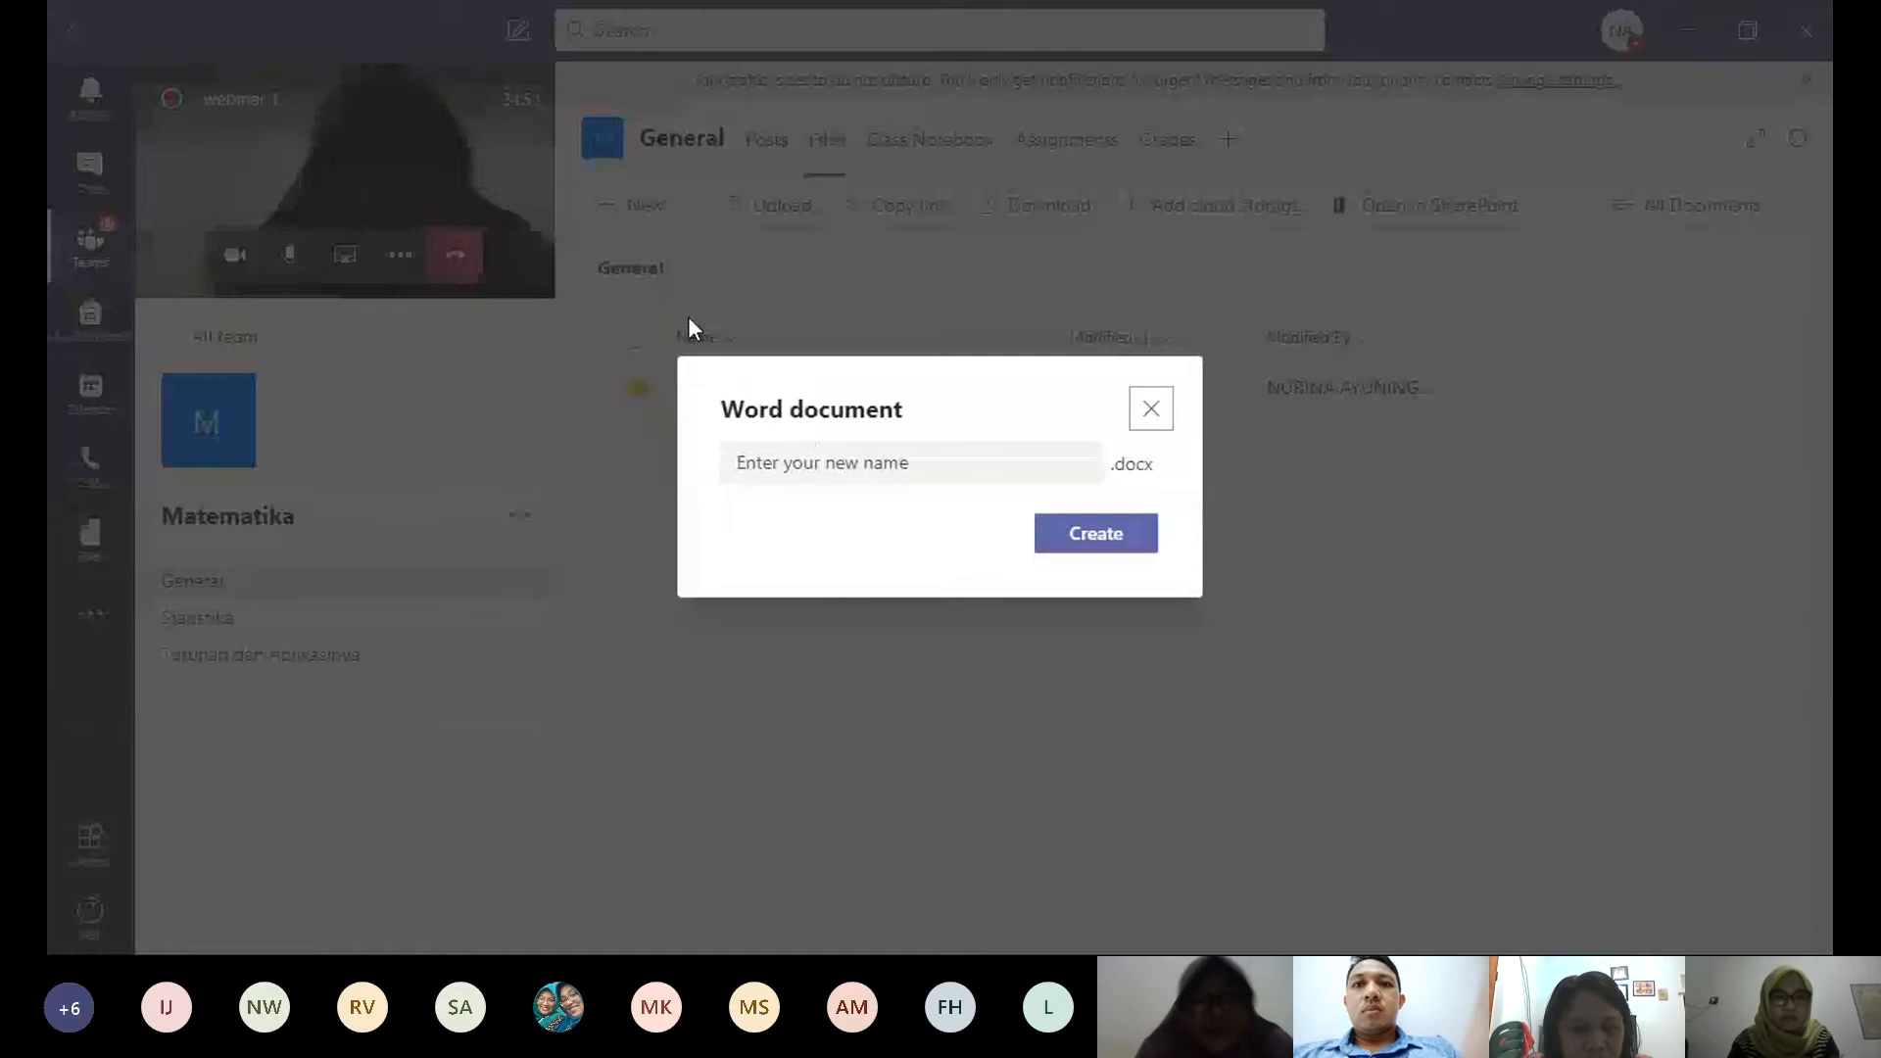
left_click(809, 462)
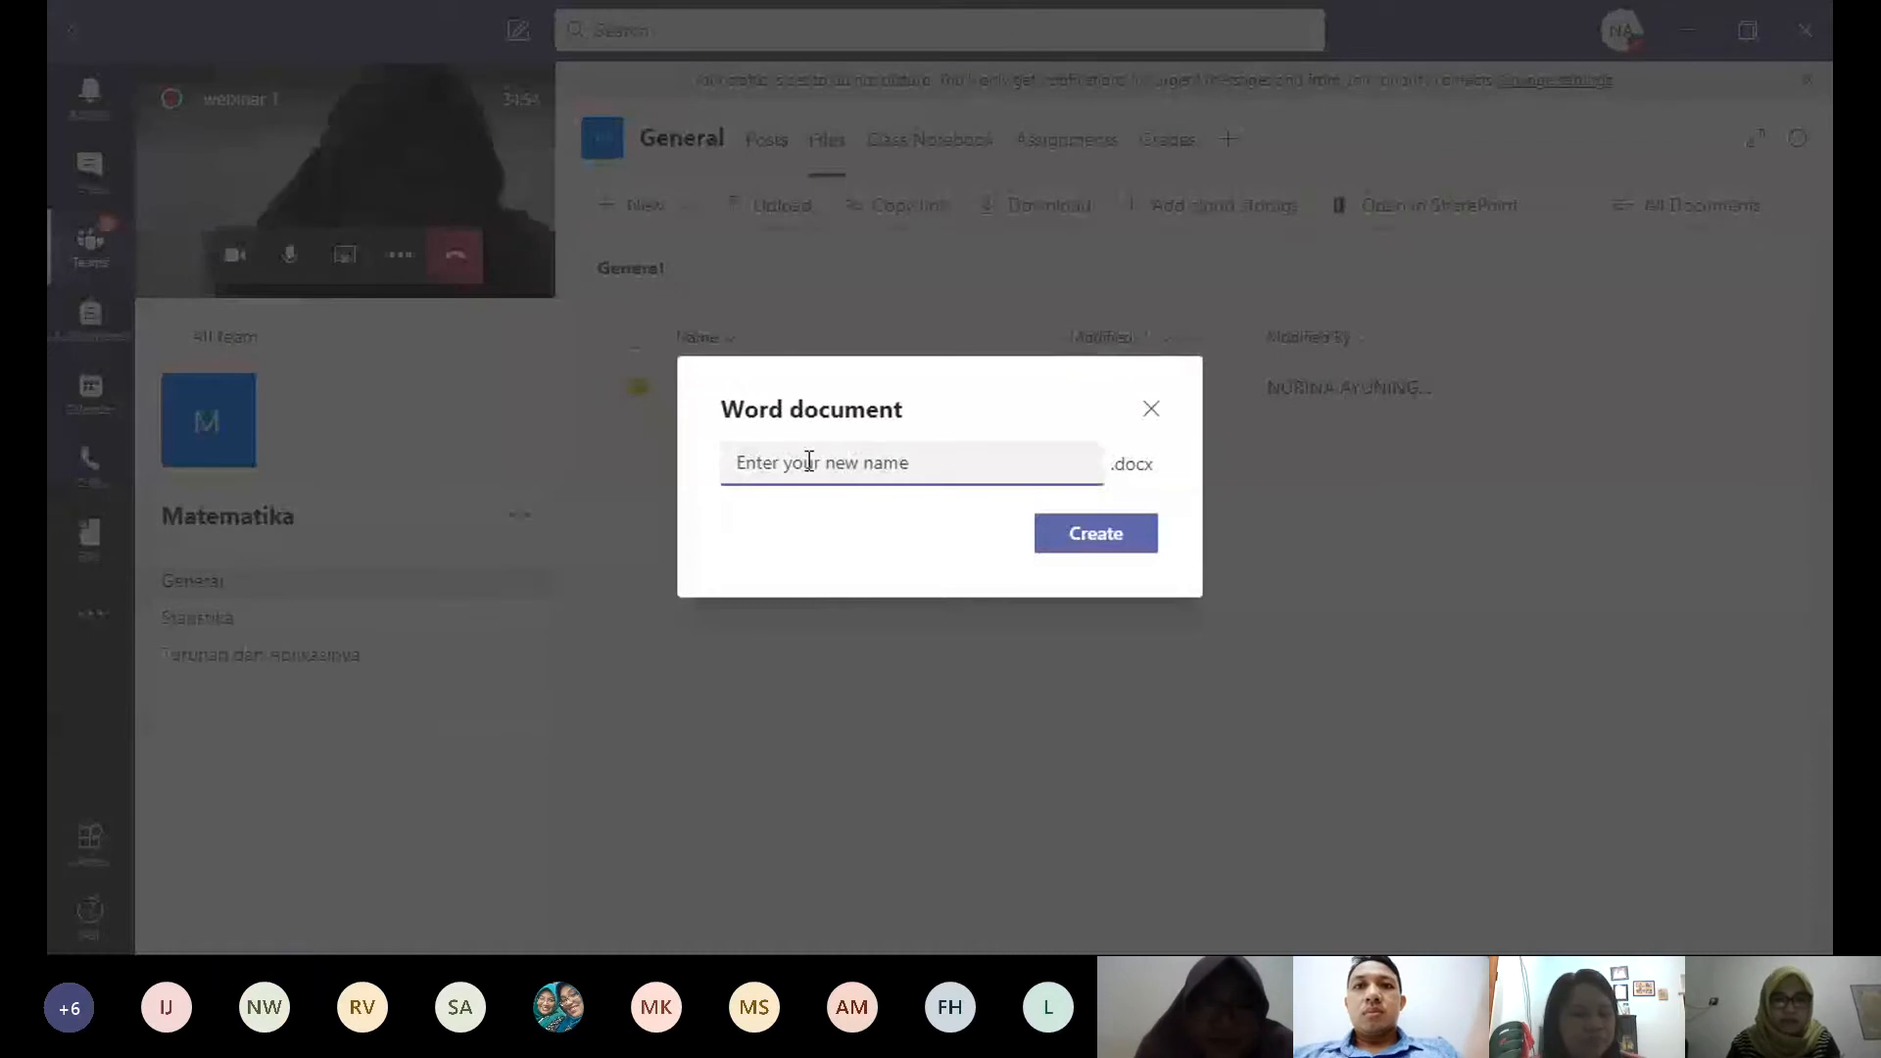
left_click(1150, 416)
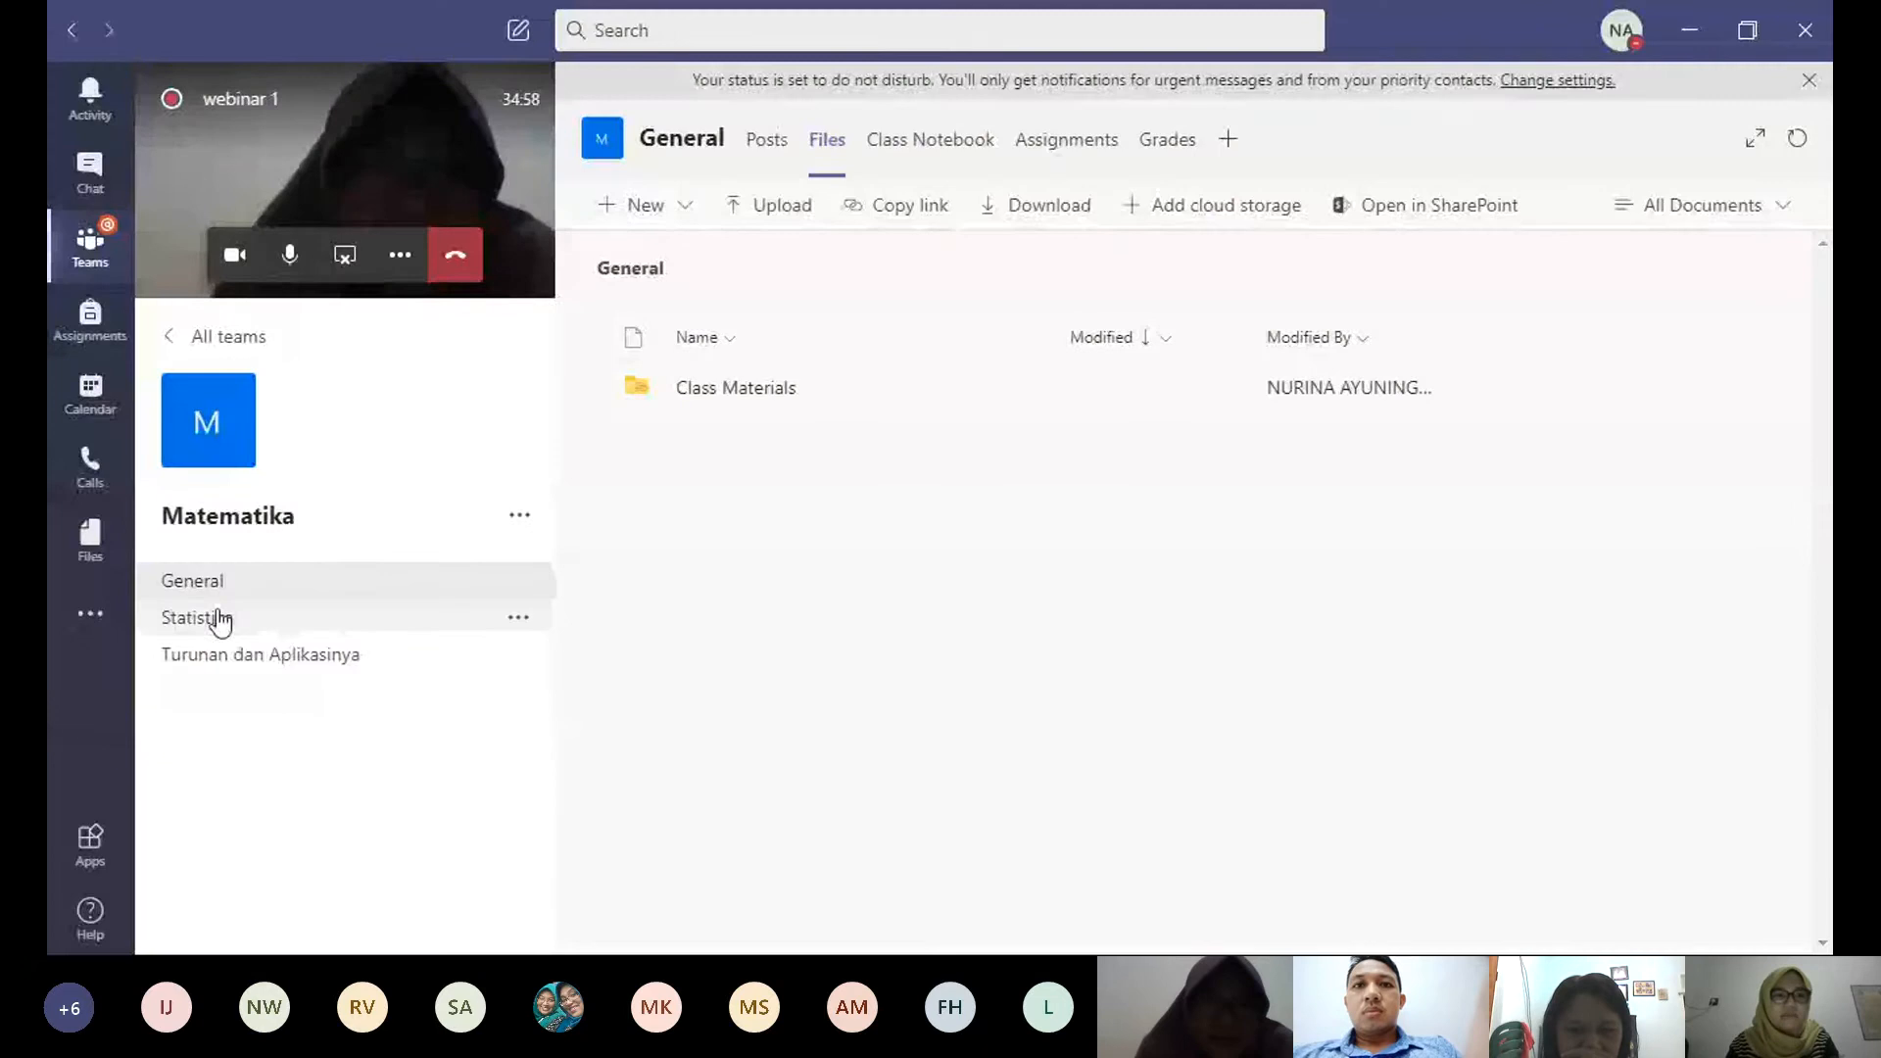
Step: Create a new Word document named "Materi pertama" in the files of the Statistika channel
left_click(220, 620)
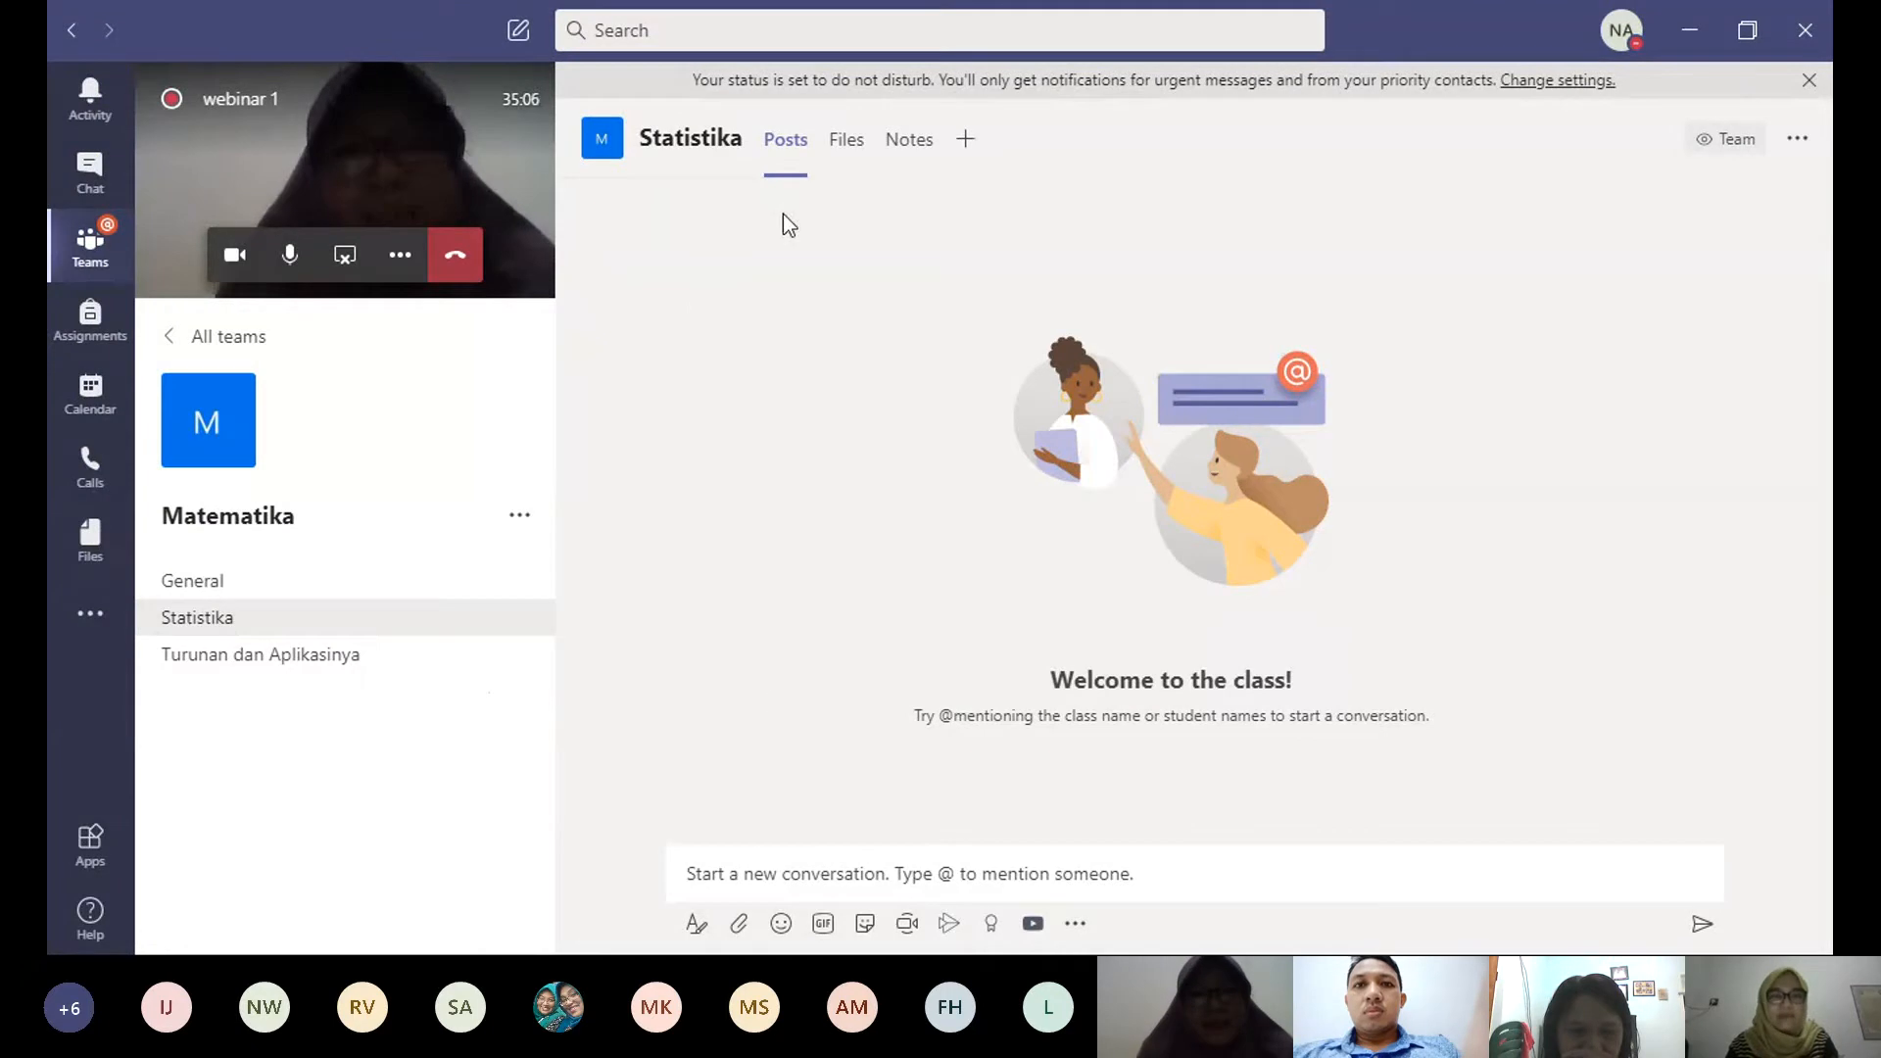
left_click(840, 174)
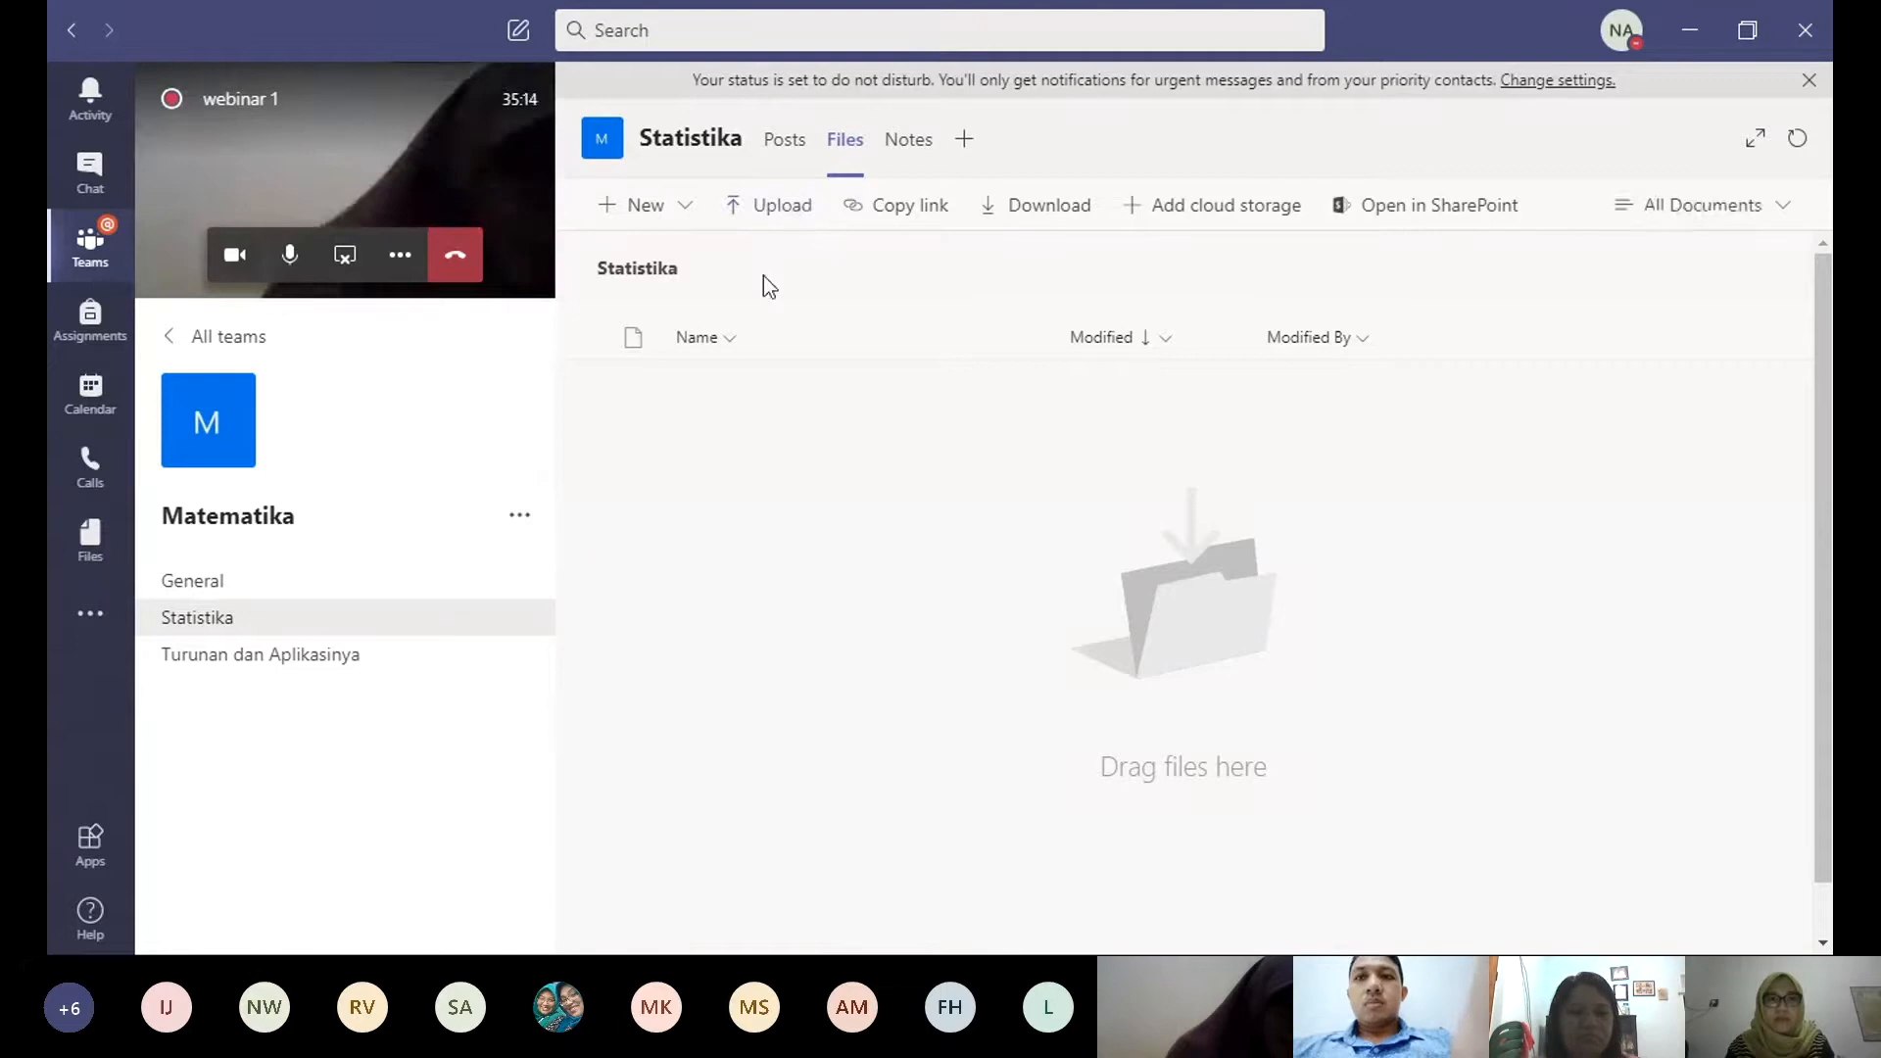
left_click(689, 207)
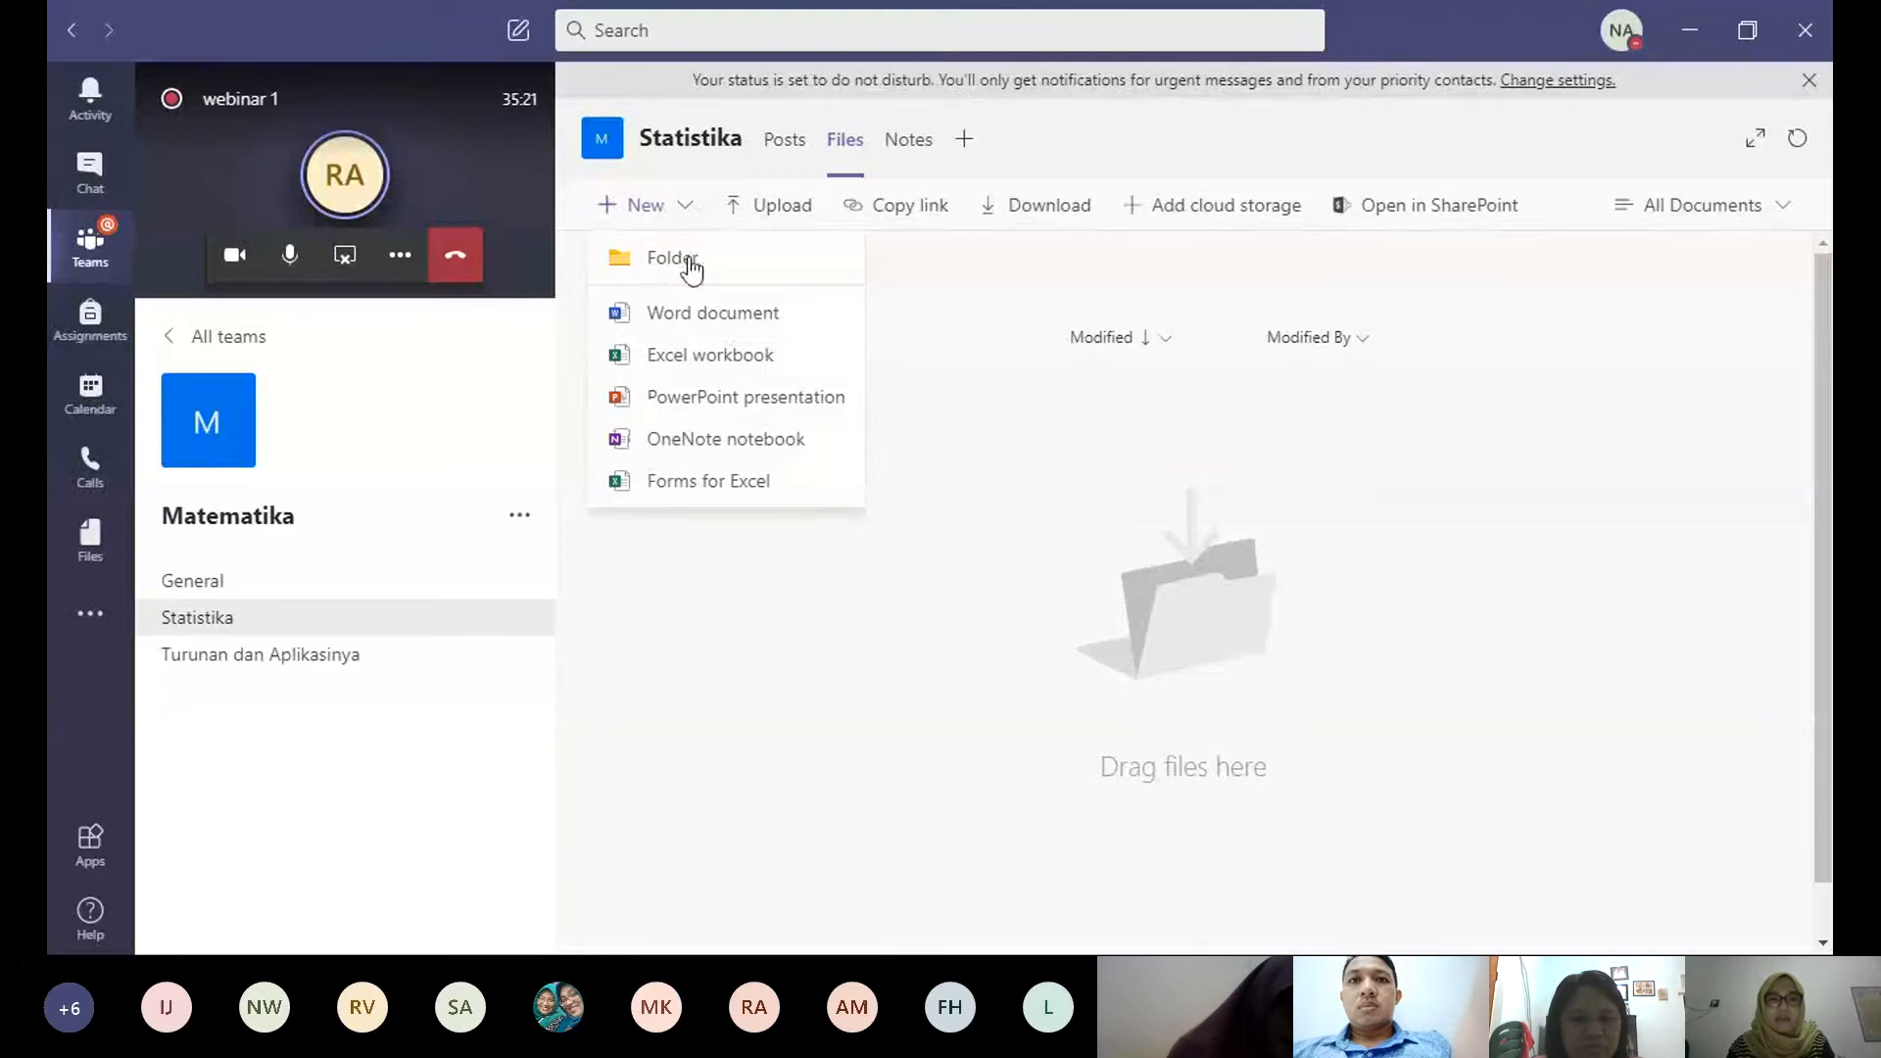
left_click(701, 315)
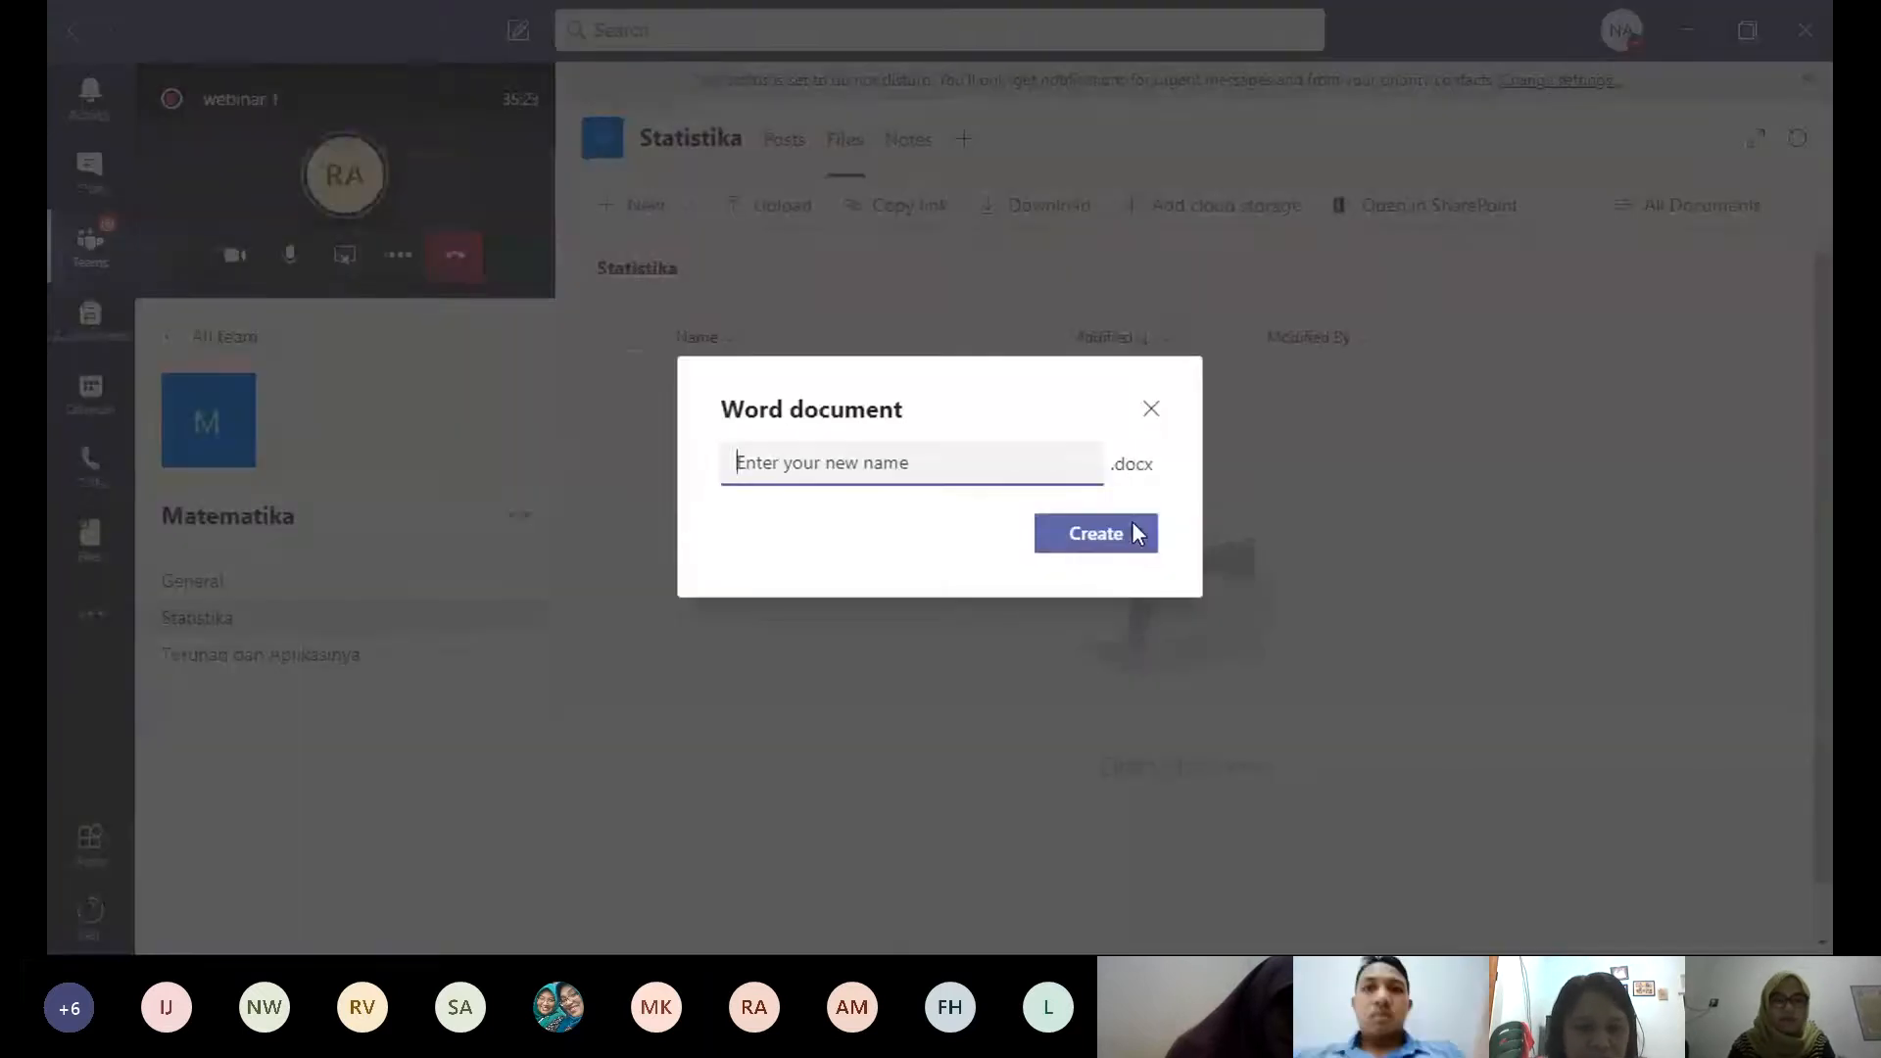
type("Materi")
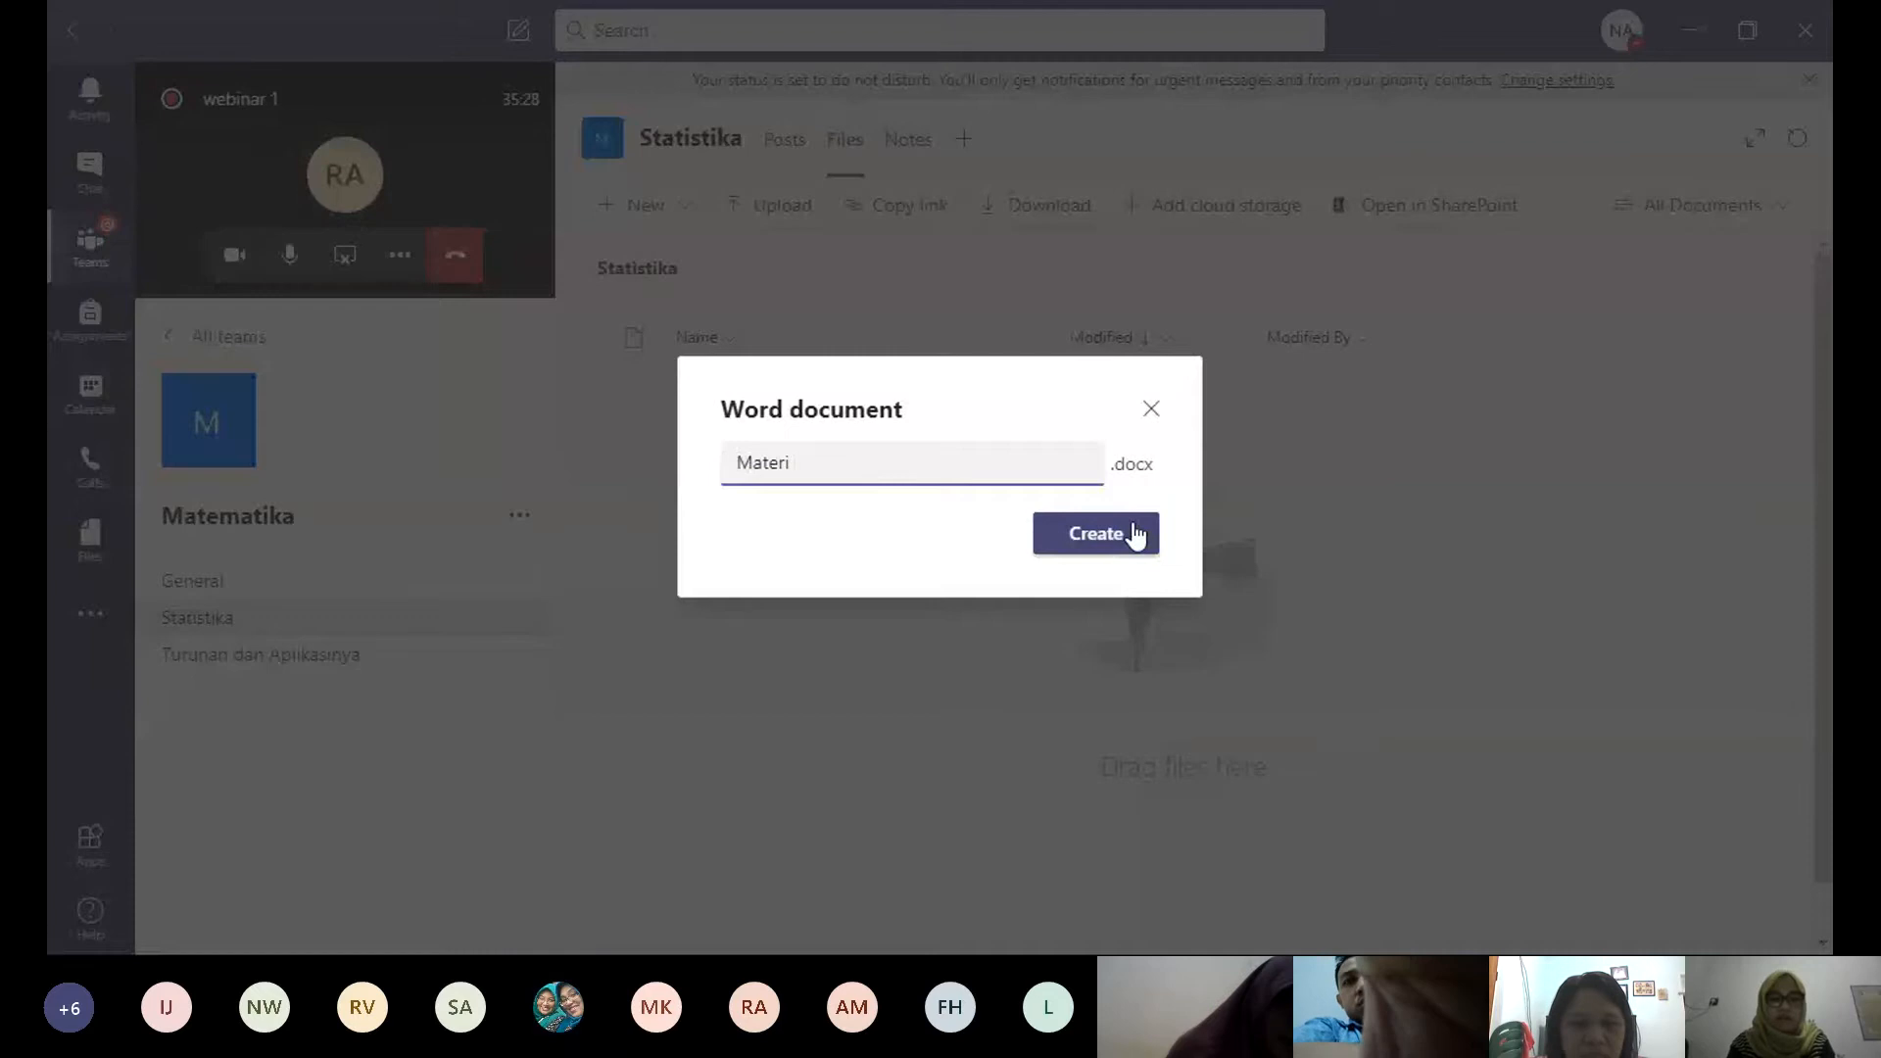
type(" perta")
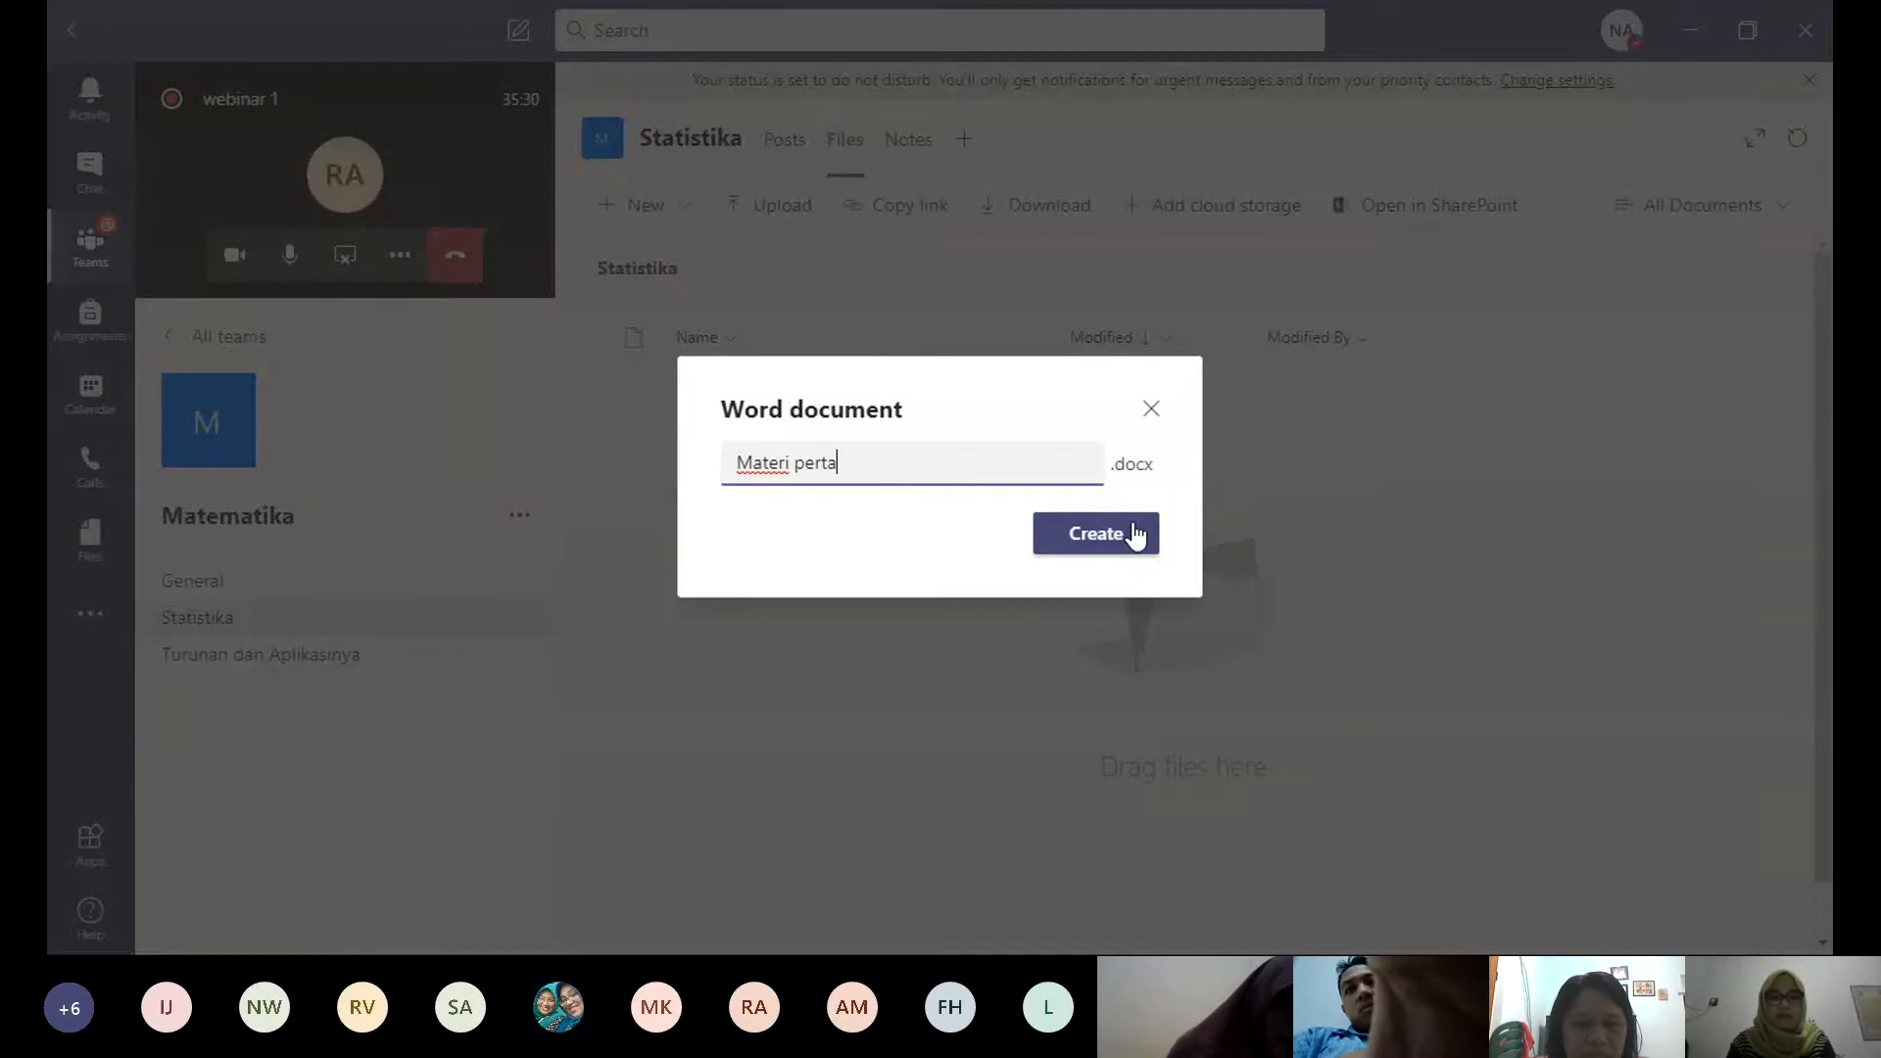
type("ma")
left_click(1116, 549)
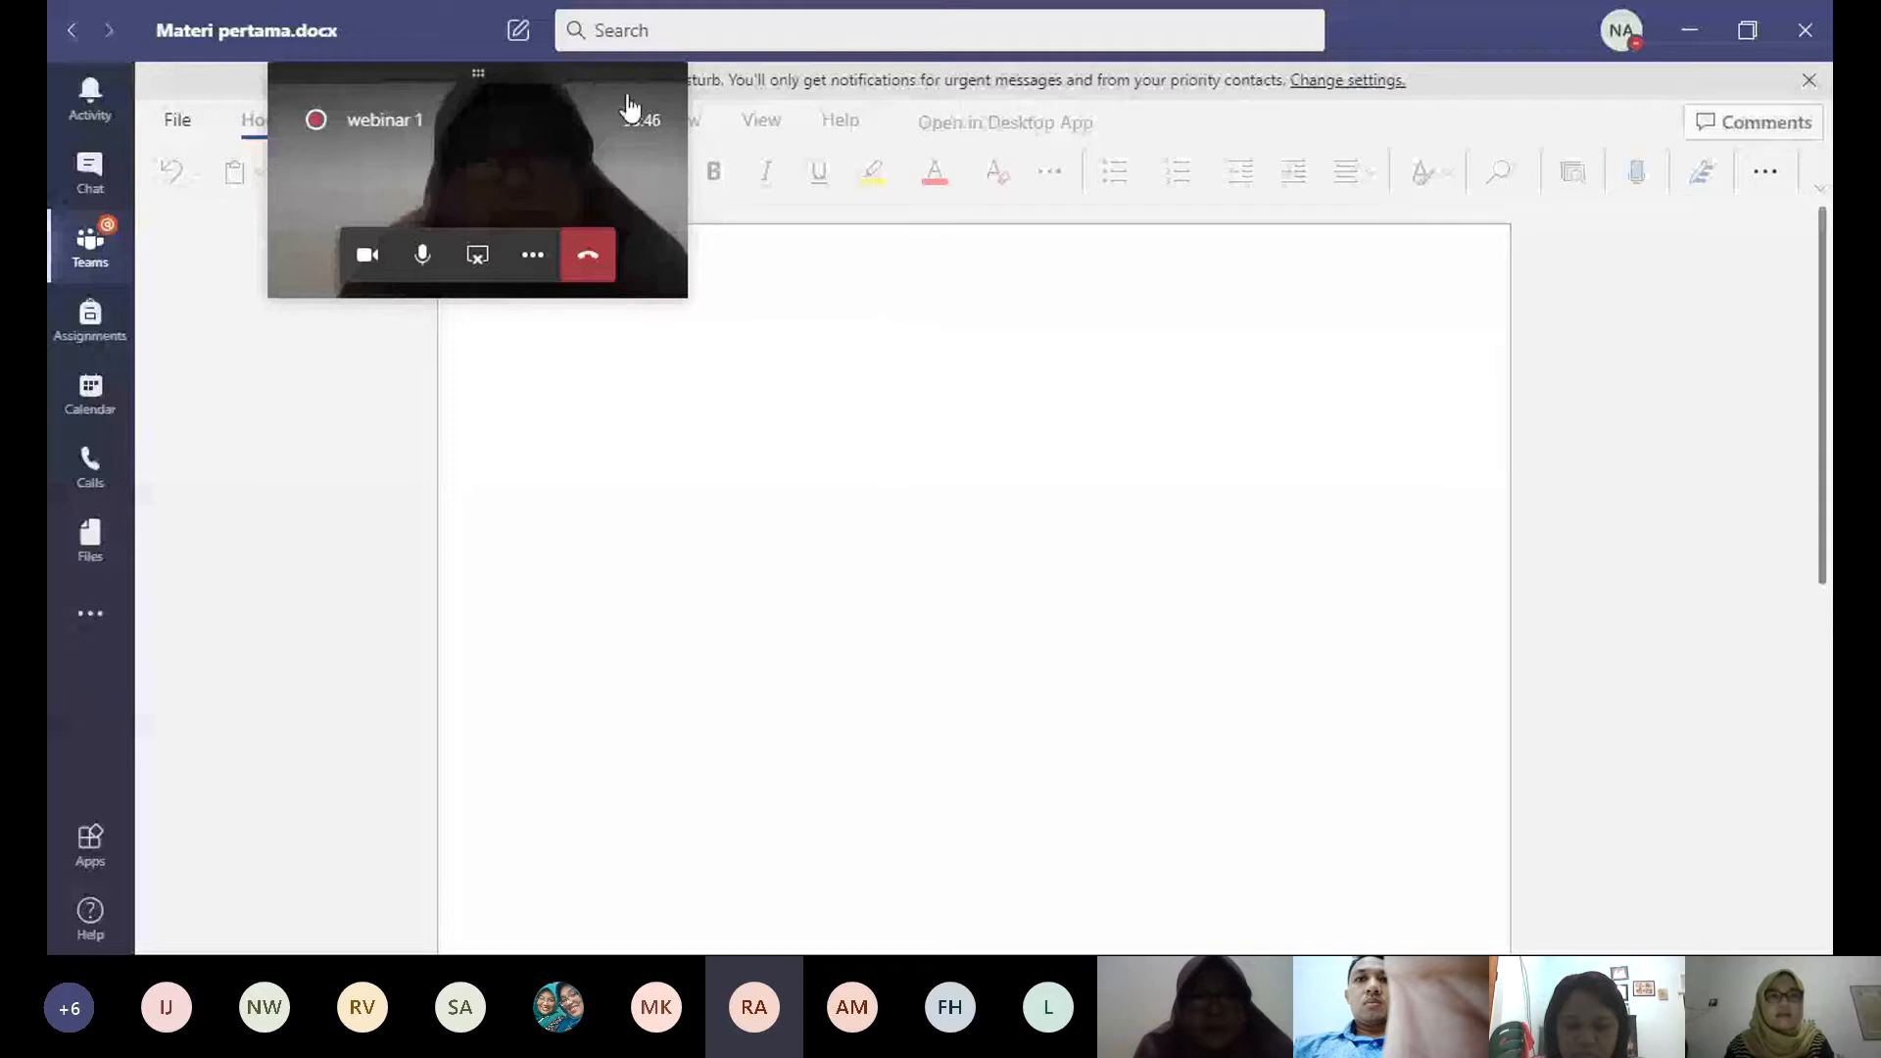
Step: Move the floating call window off the document's toolbar and write the heading "Materi pertama:" with a line "1." below it
left_click_drag(620, 67, 589, 427)
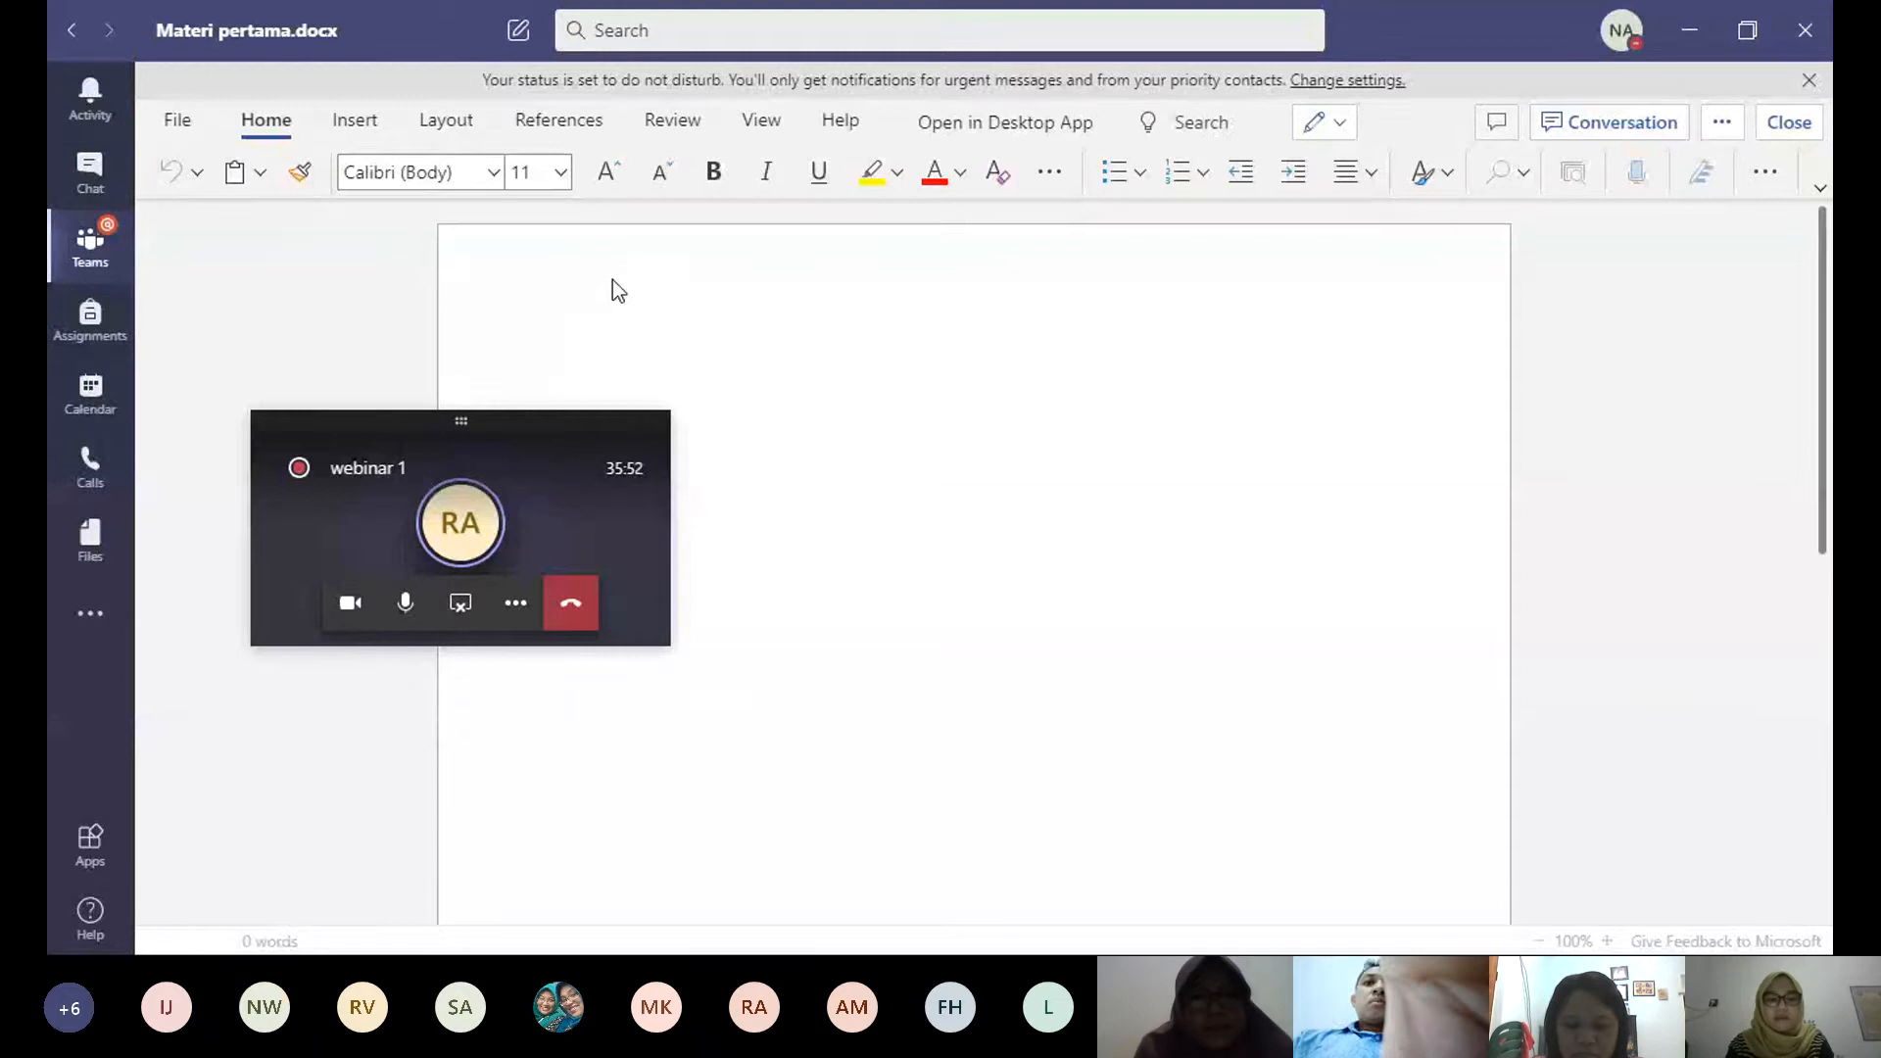
type("Ma")
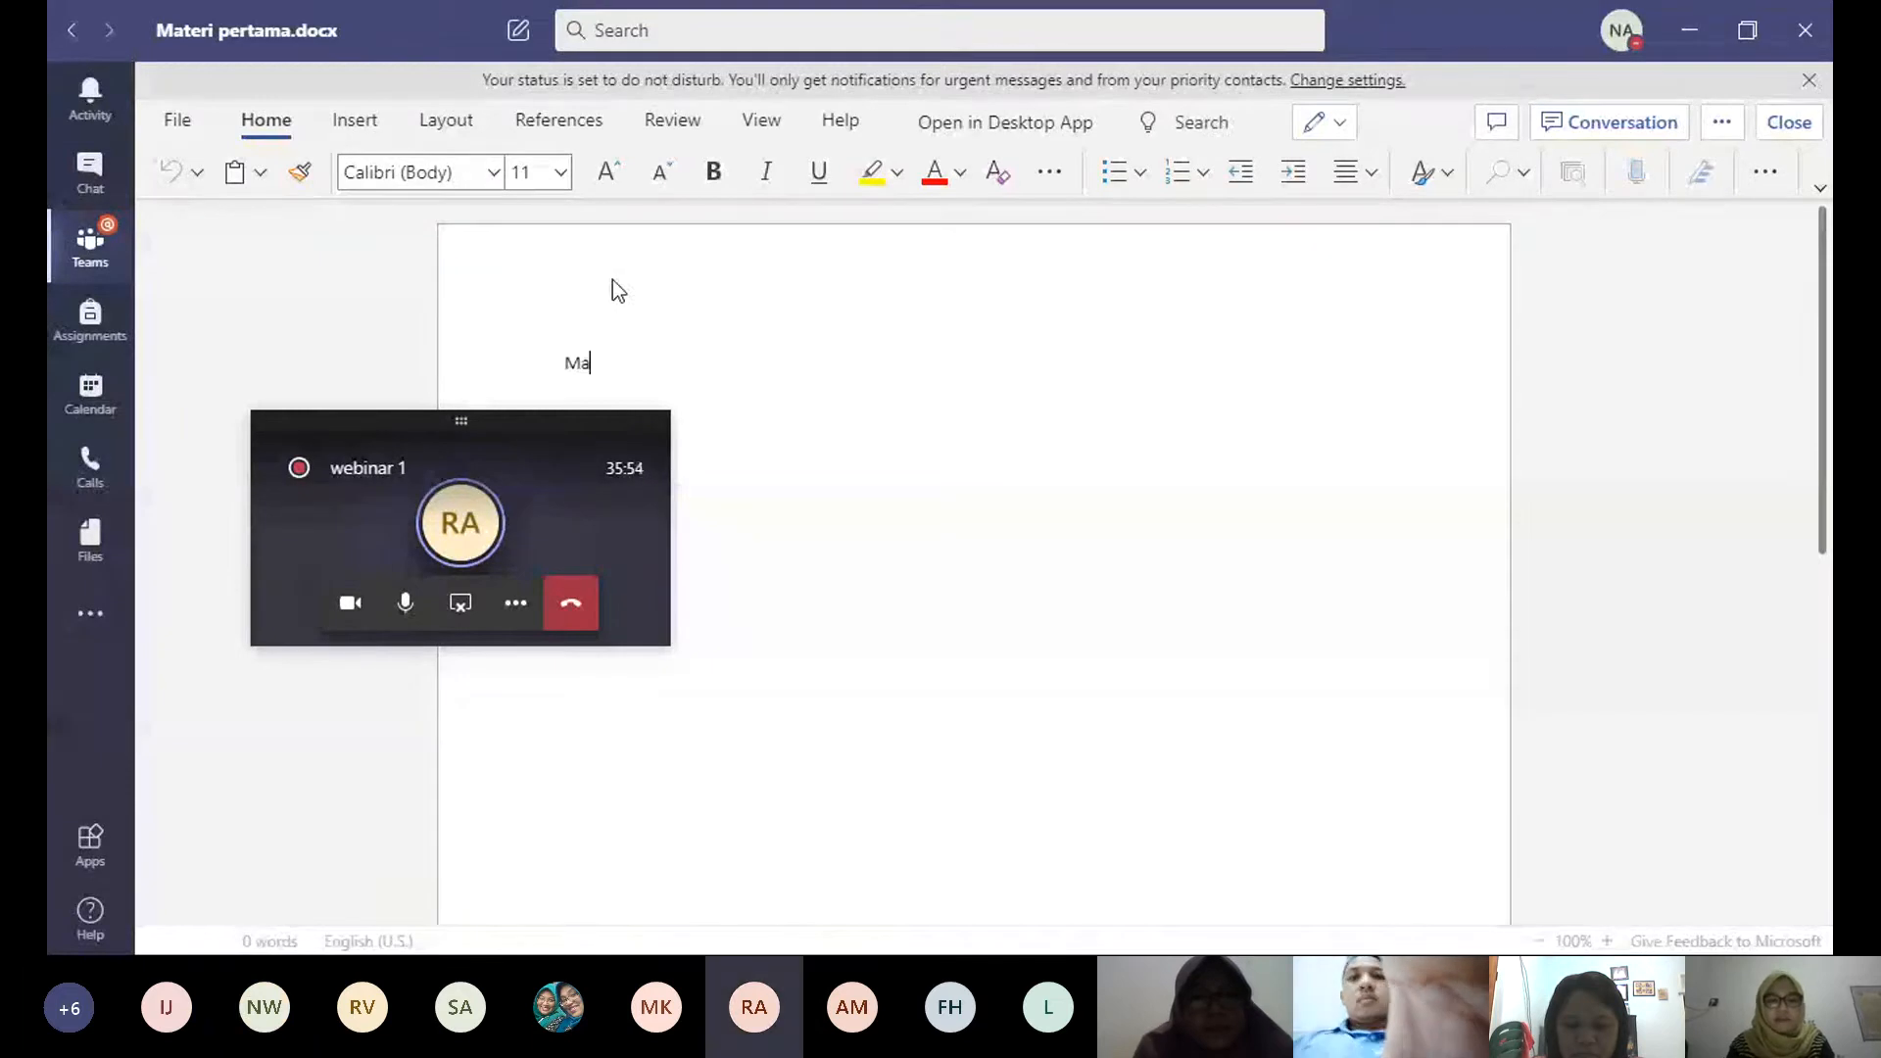
type("teri pertama")
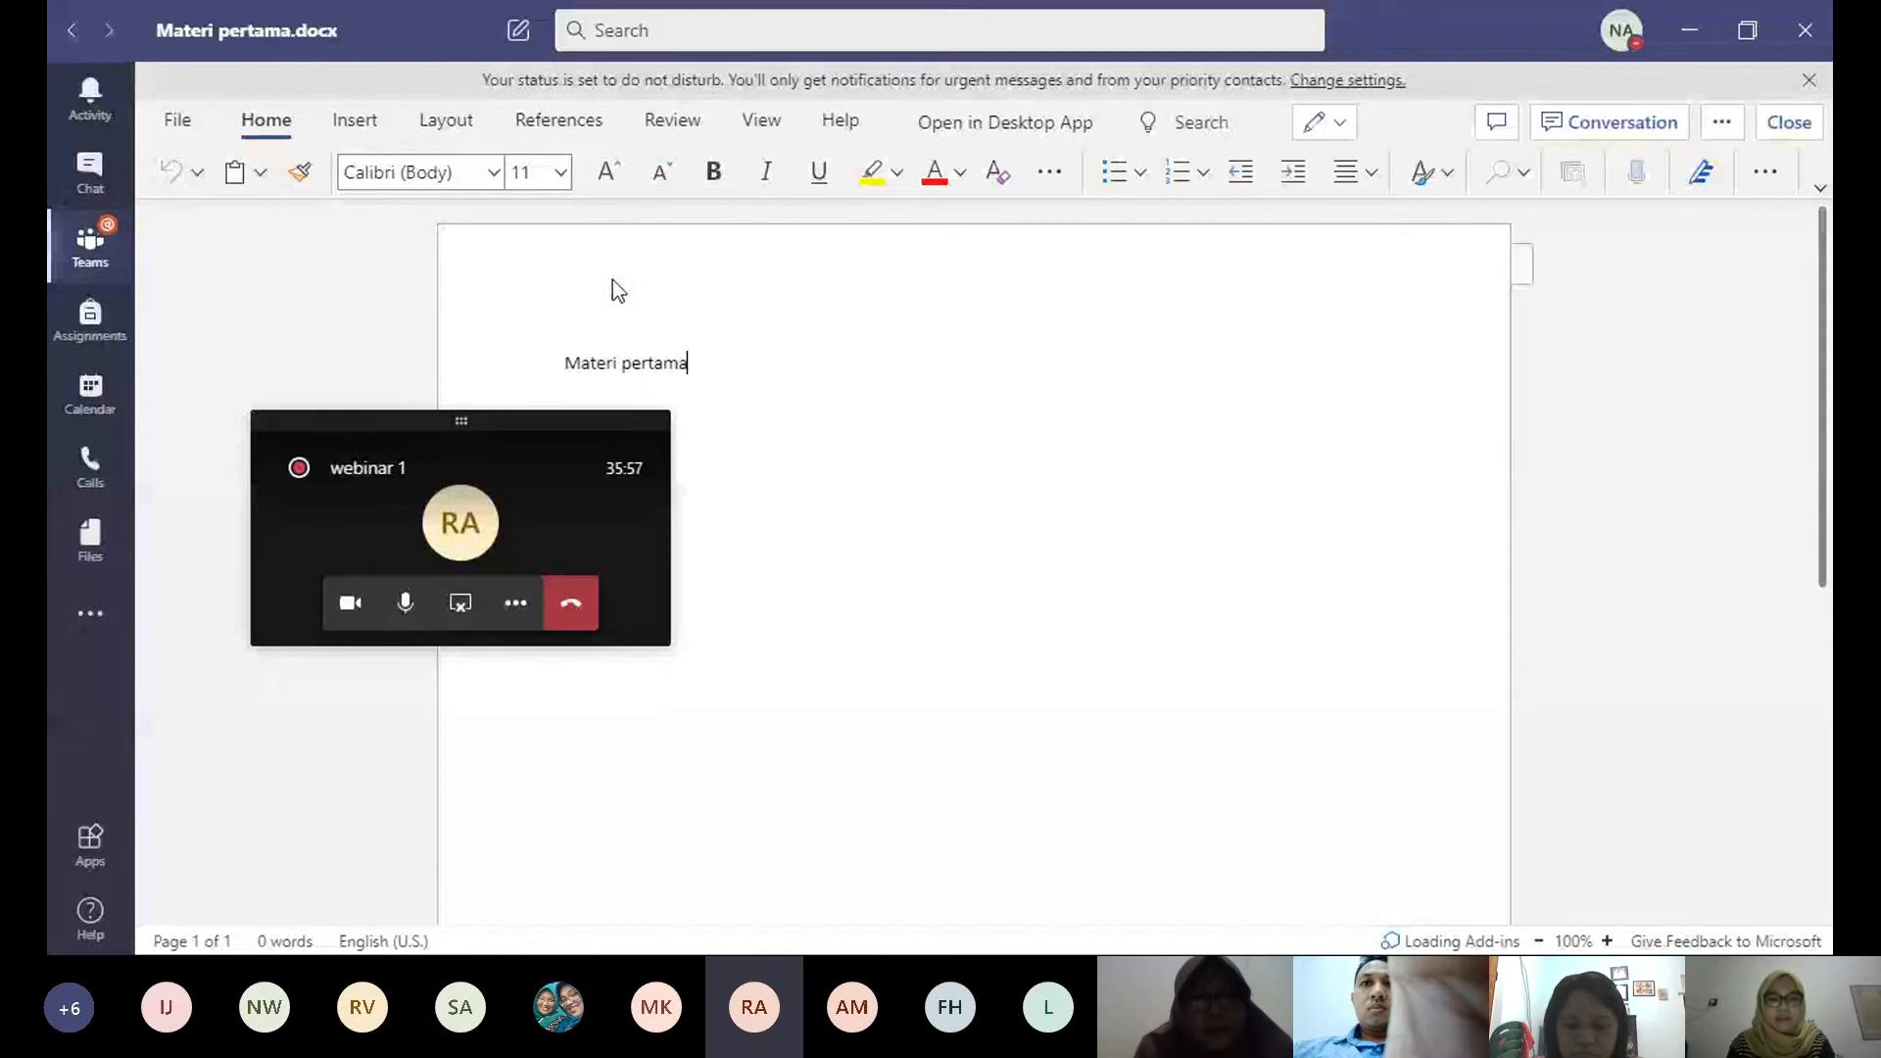
type(":")
key("Return")
type("1.")
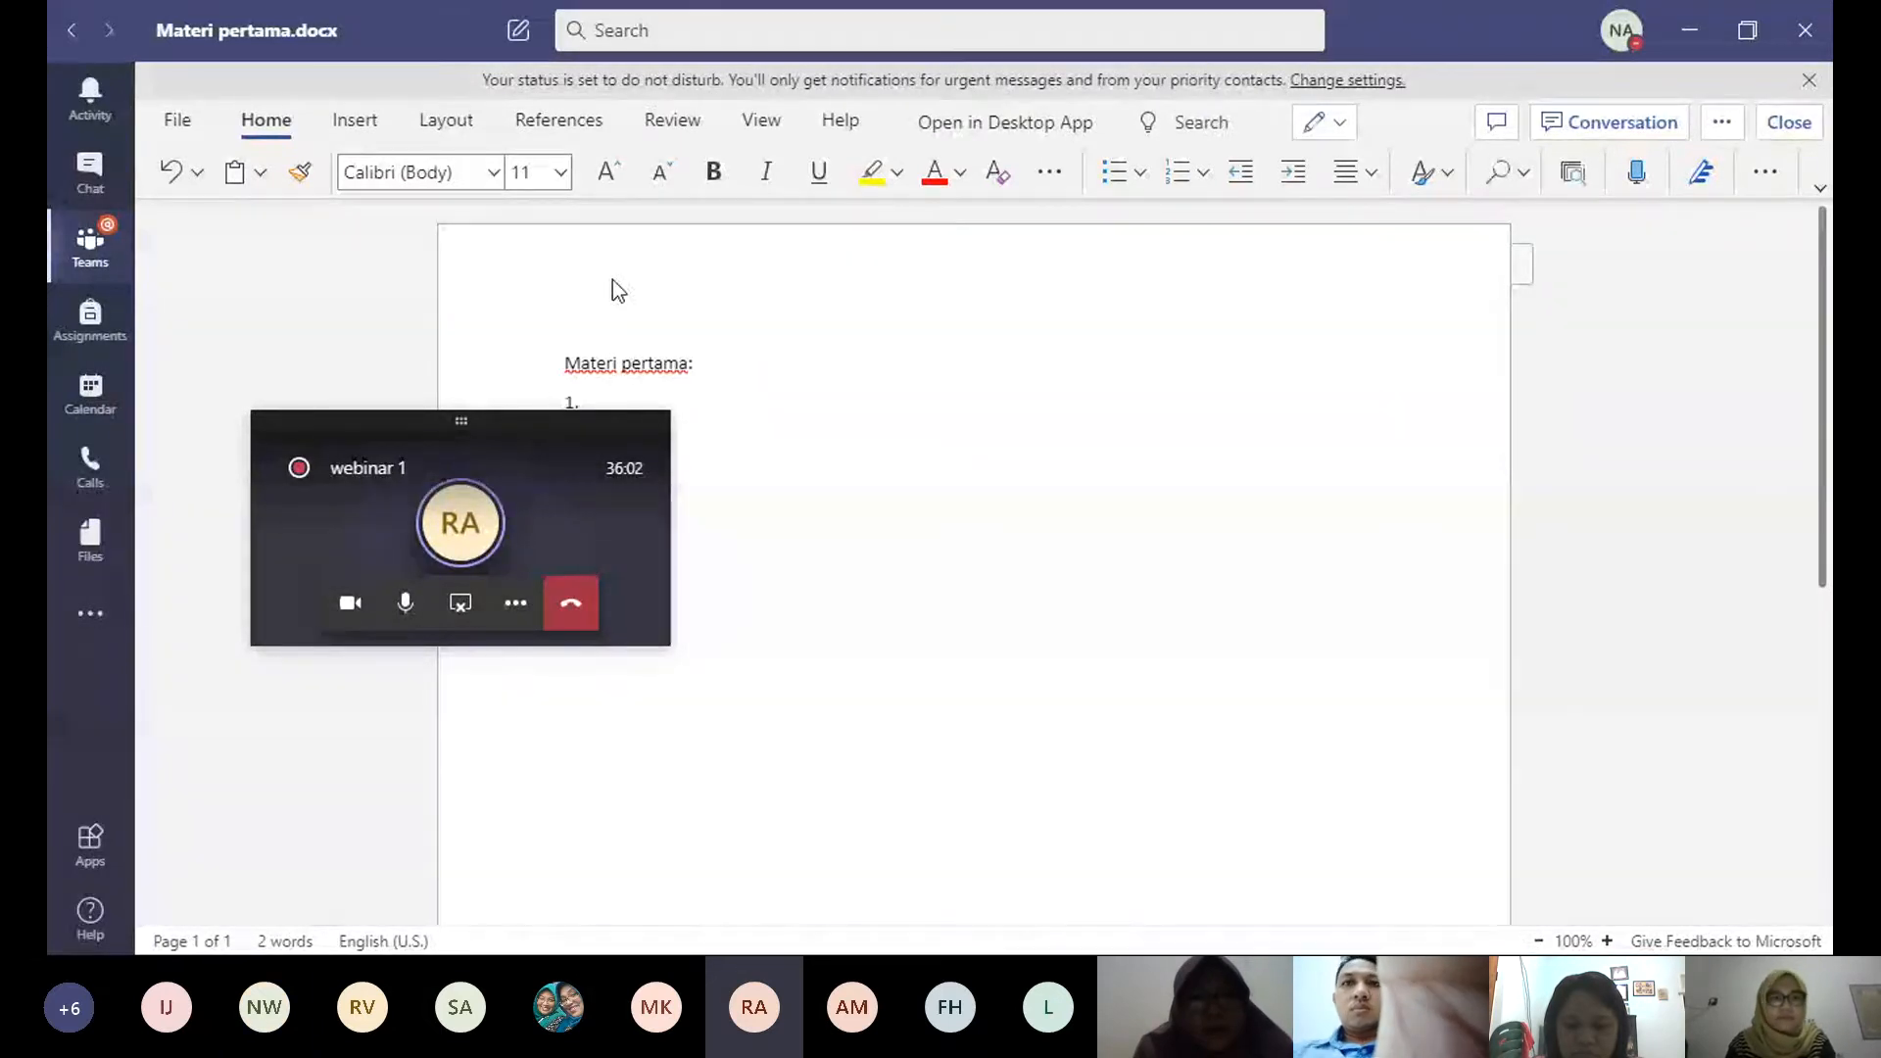
Step: Move the call window clear of the text and complete the list under "Materi pertama:", correcting the third line's number to "3."
left_click_drag(603, 416, 641, 681)
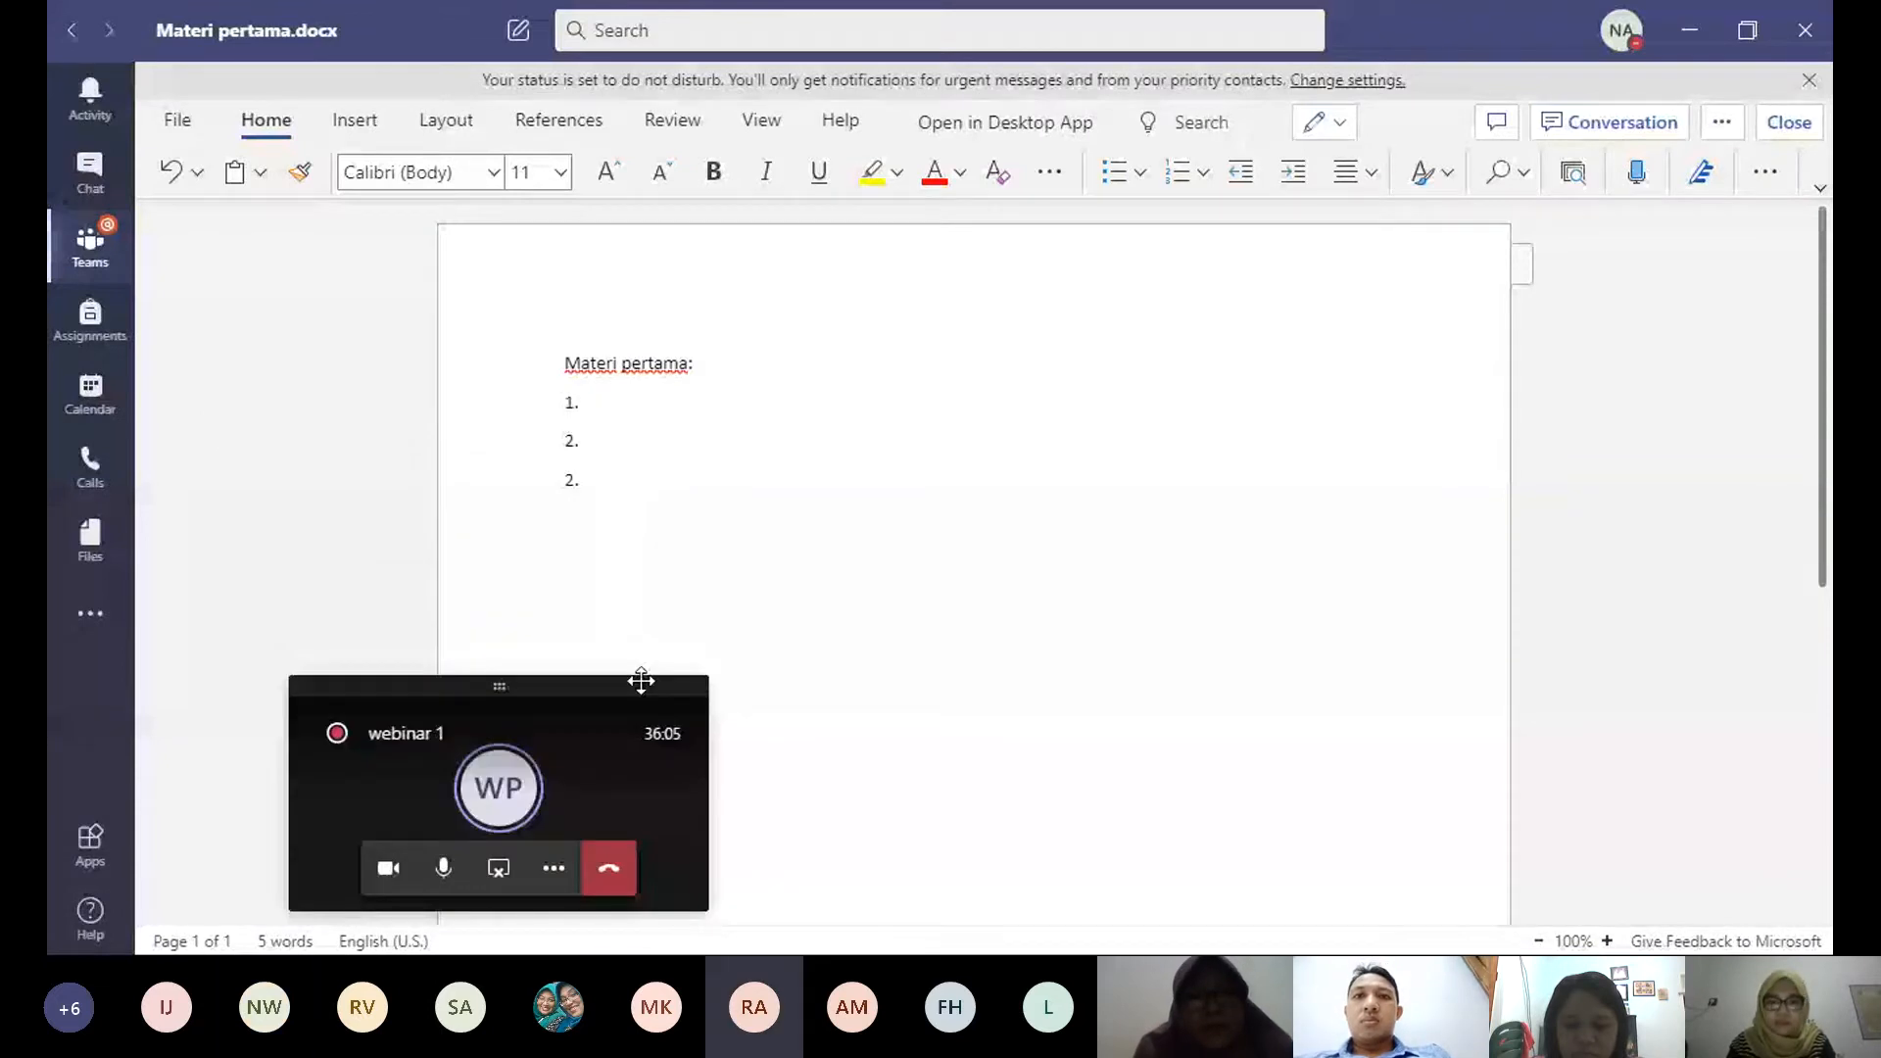
left_click(621, 496)
key("BackSpace")
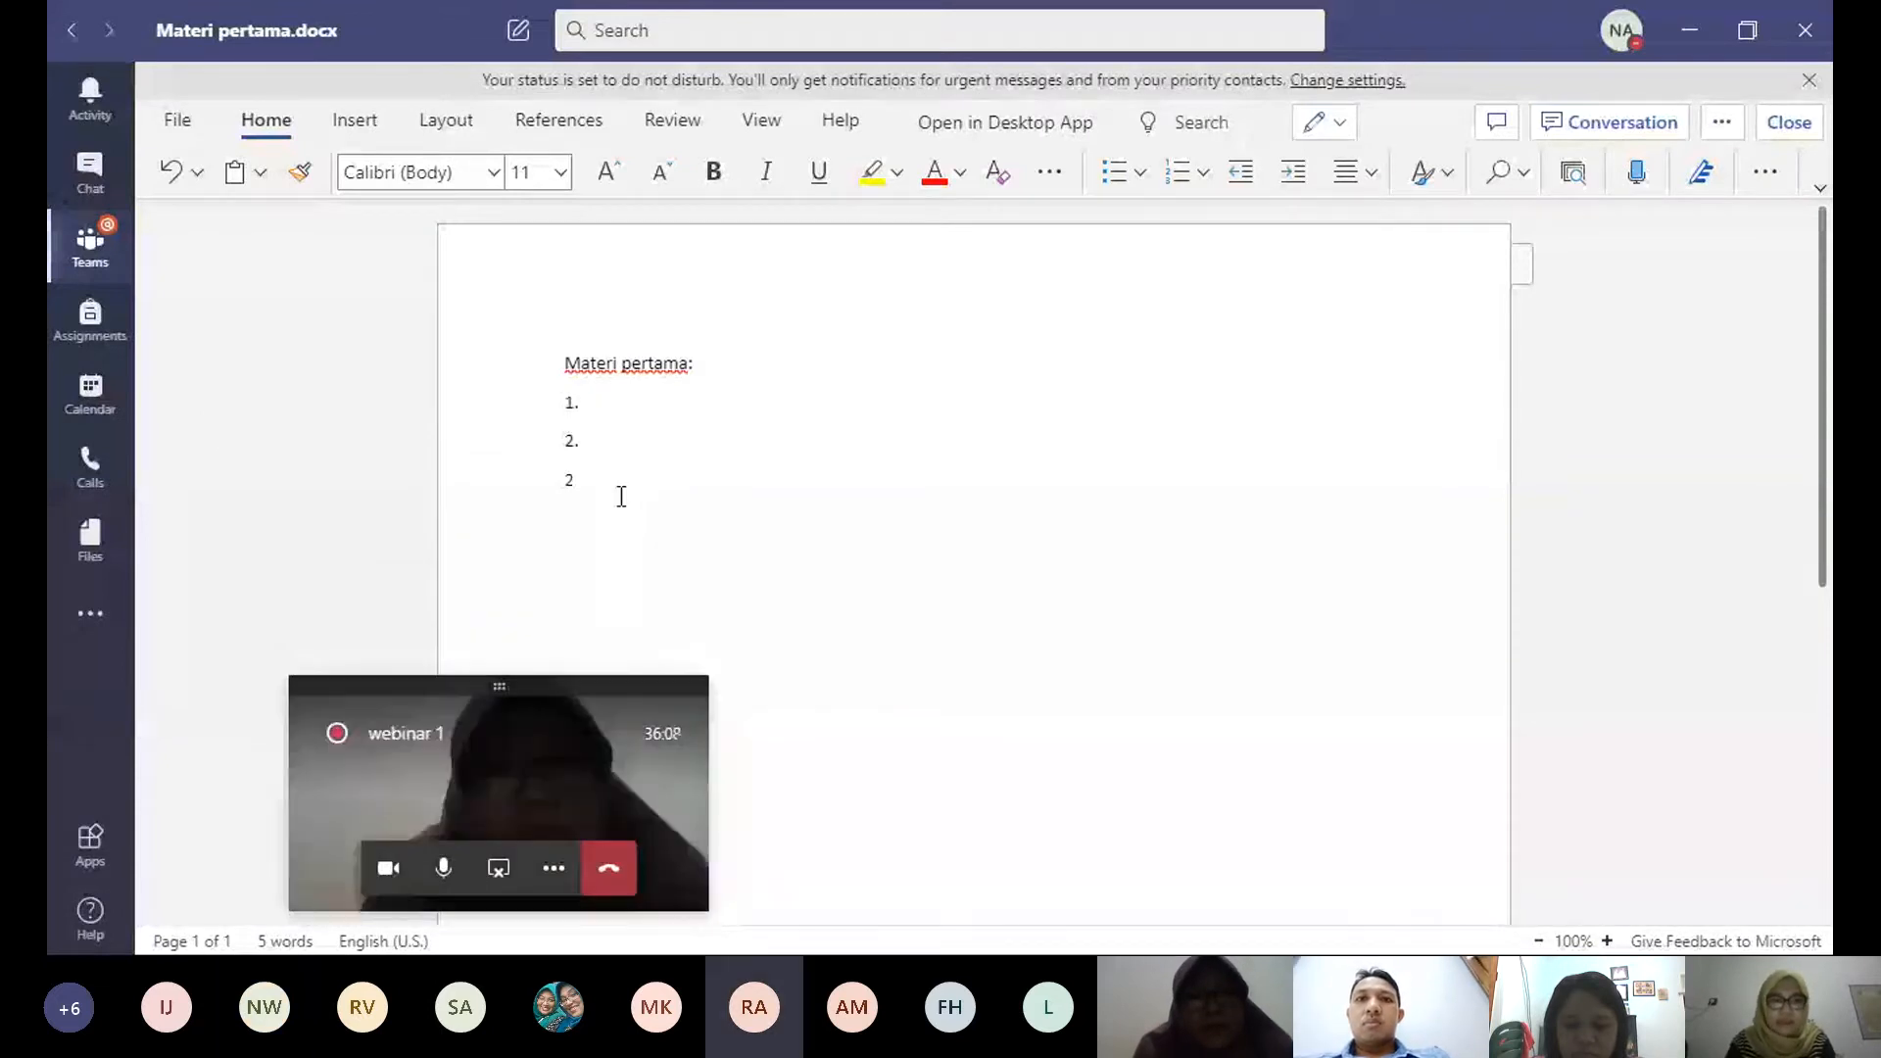
key("BackSpace")
type("3.")
key("BackSpace")
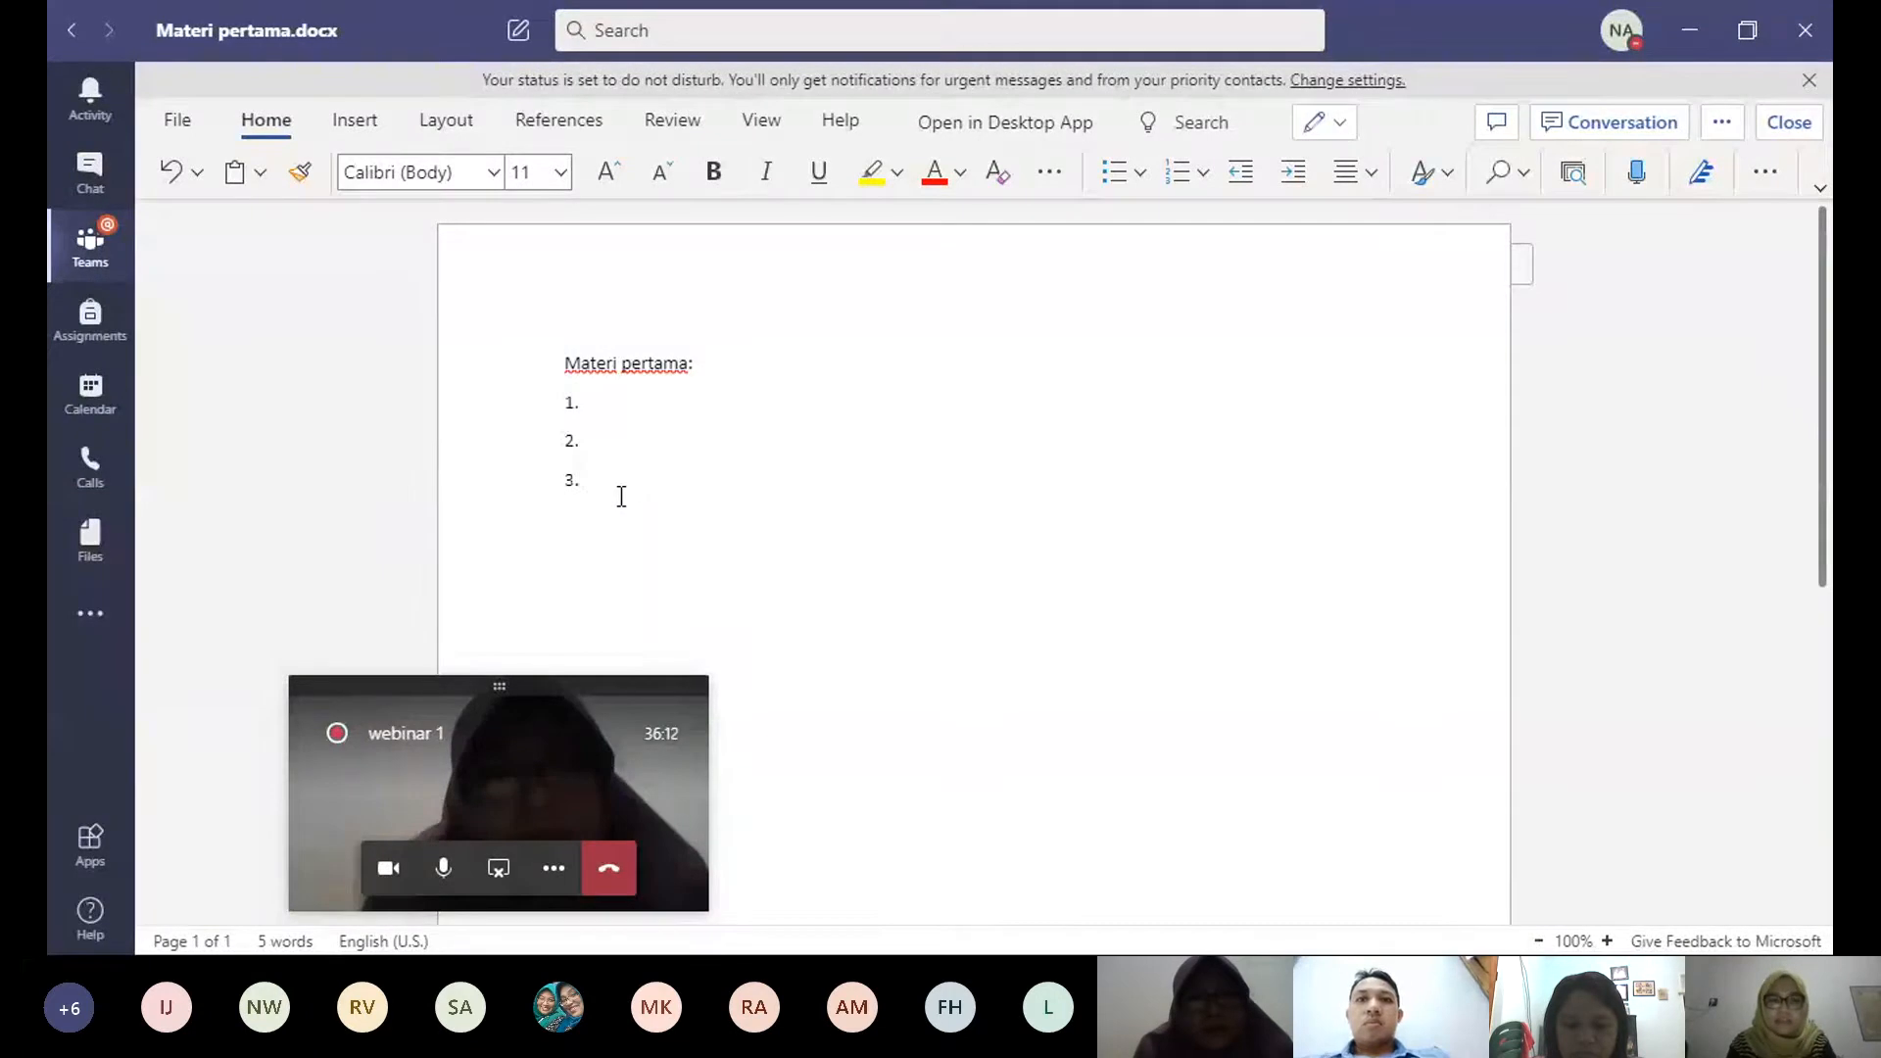
Step: Add the heading "Diskusi dengan kelompok:" below the first list, followed by lines numbered "1.", "2." and "3."
key("Return")
type("D")
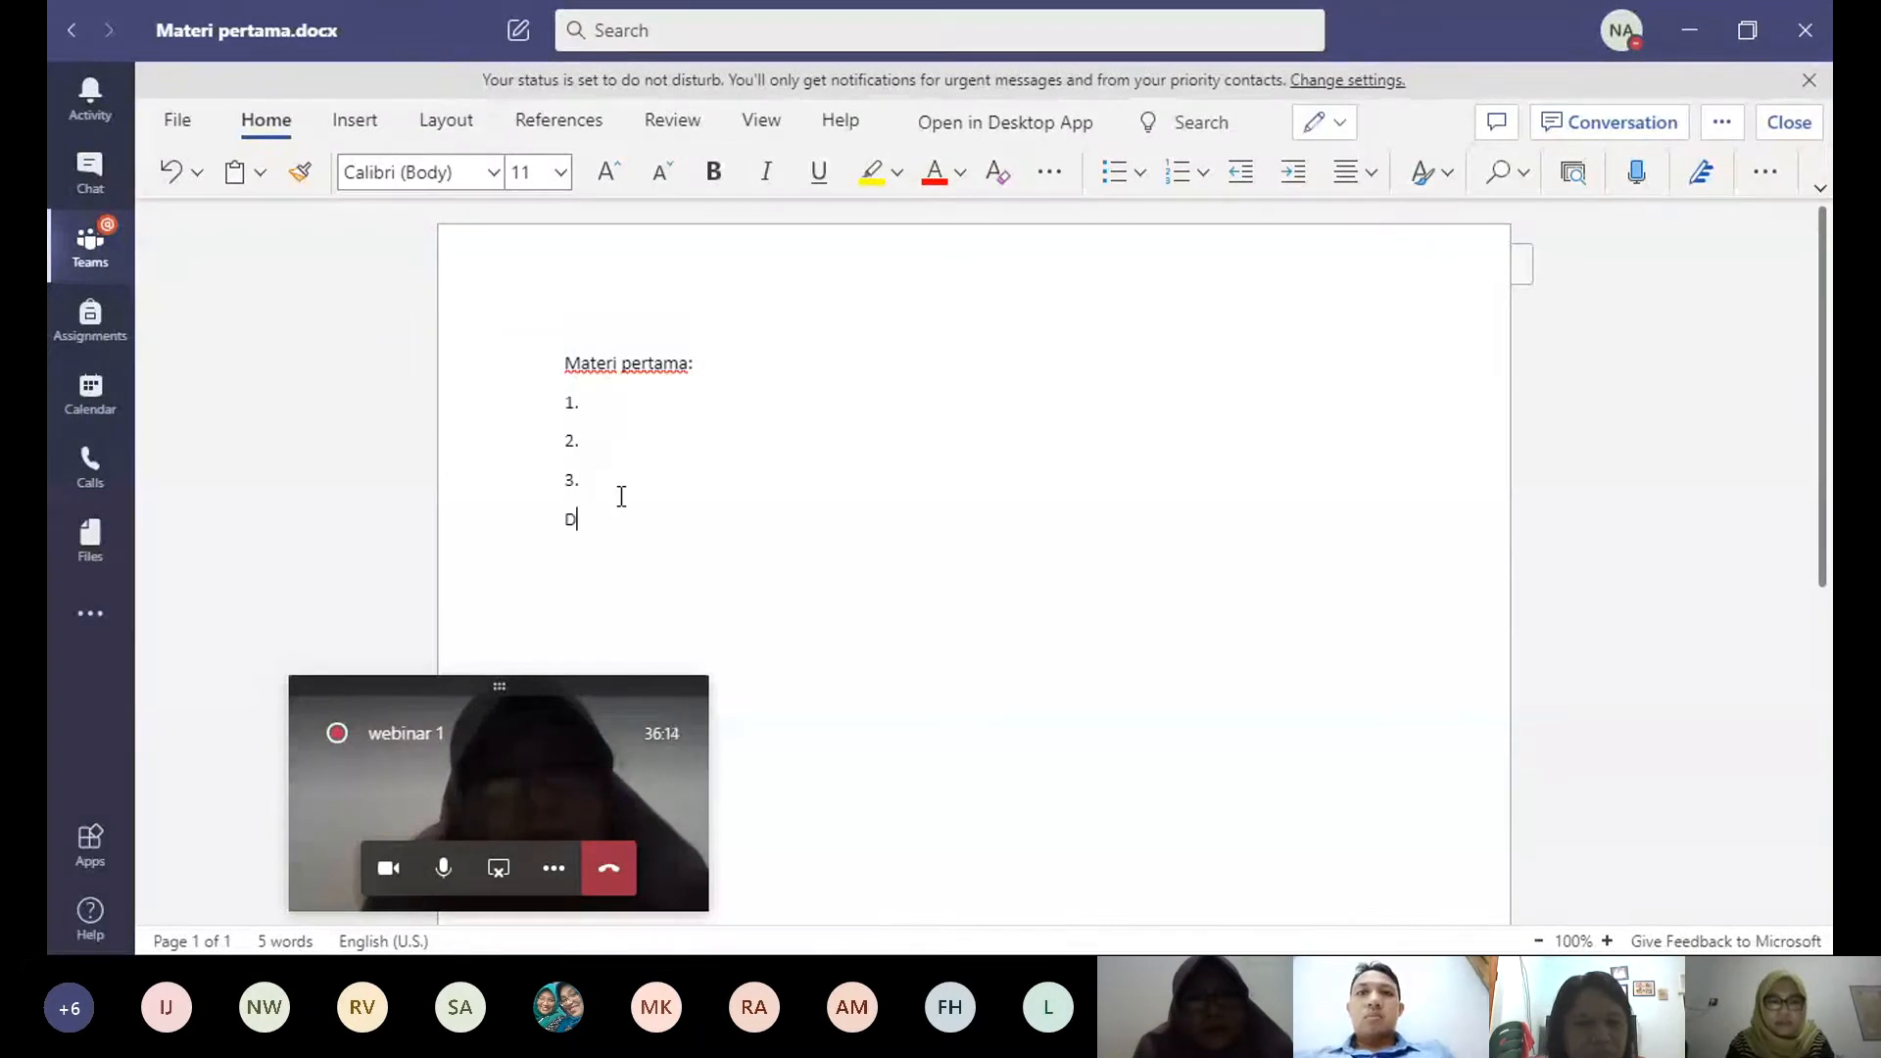
type("iskusi dengan ")
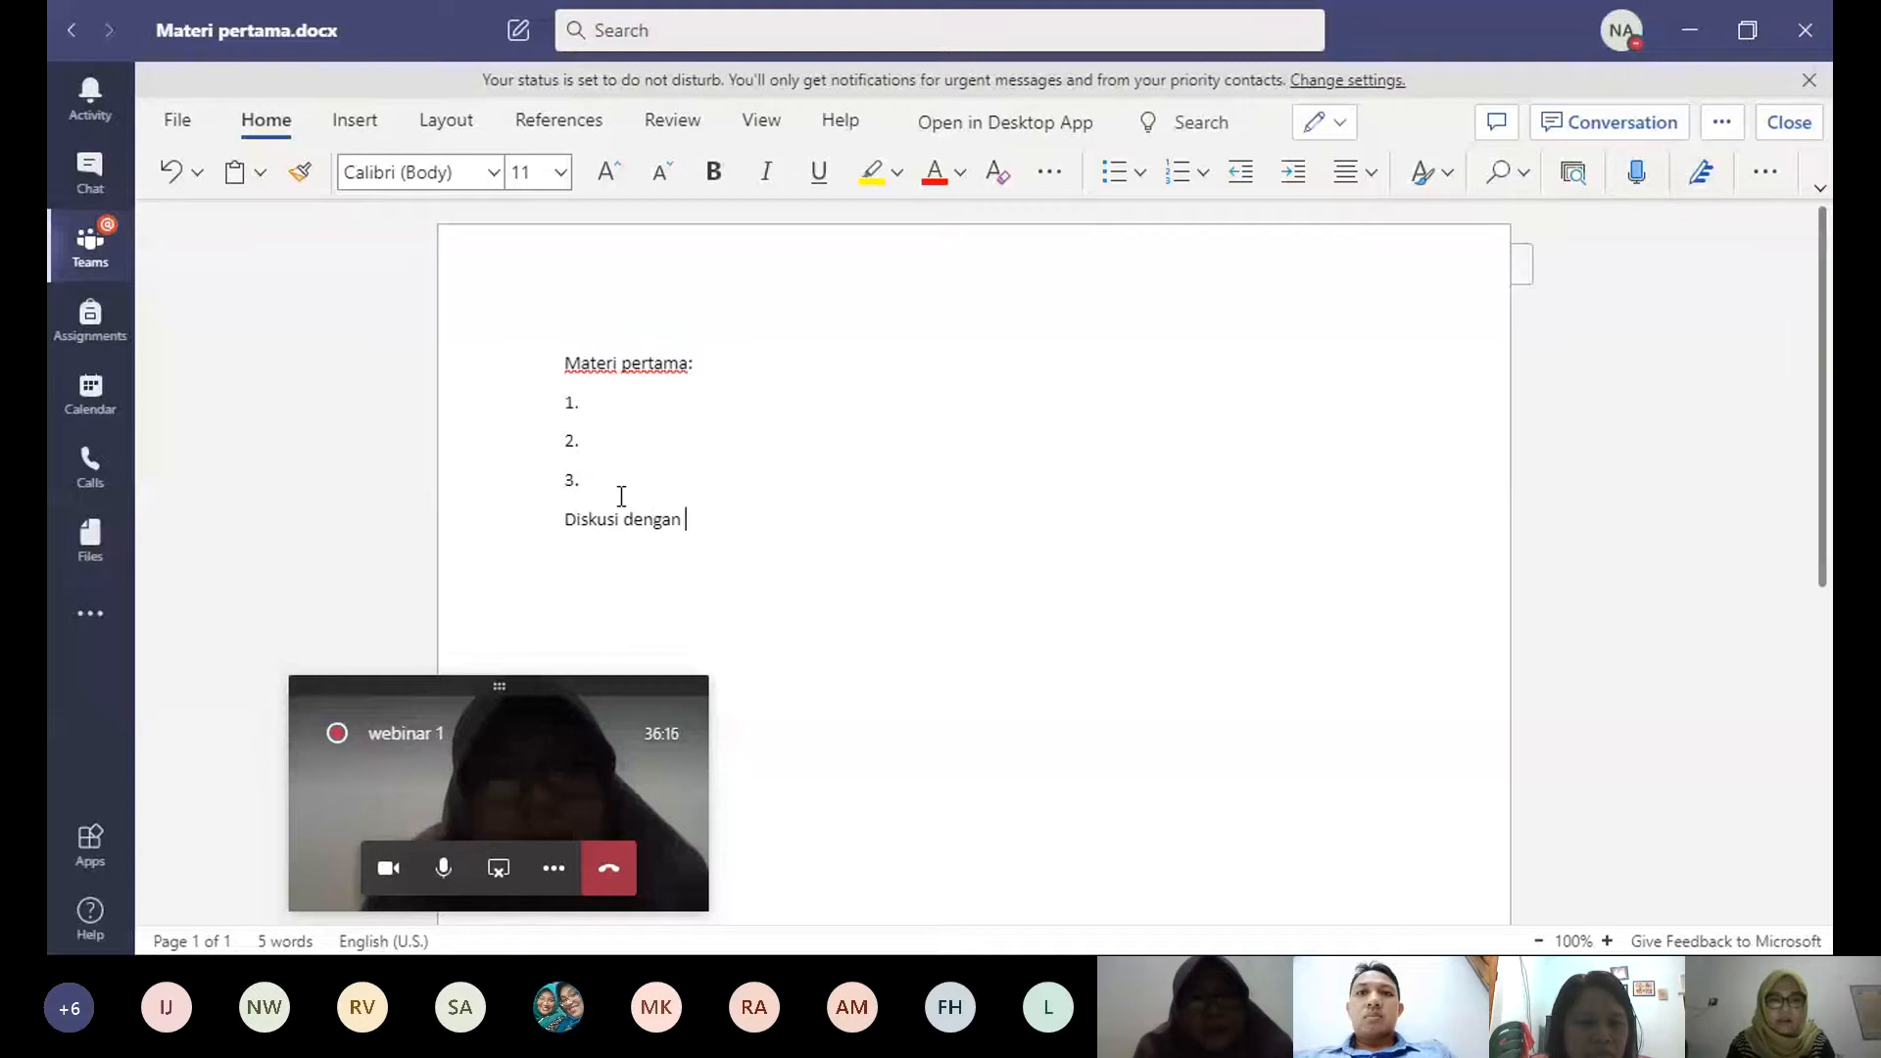
type("kelompok")
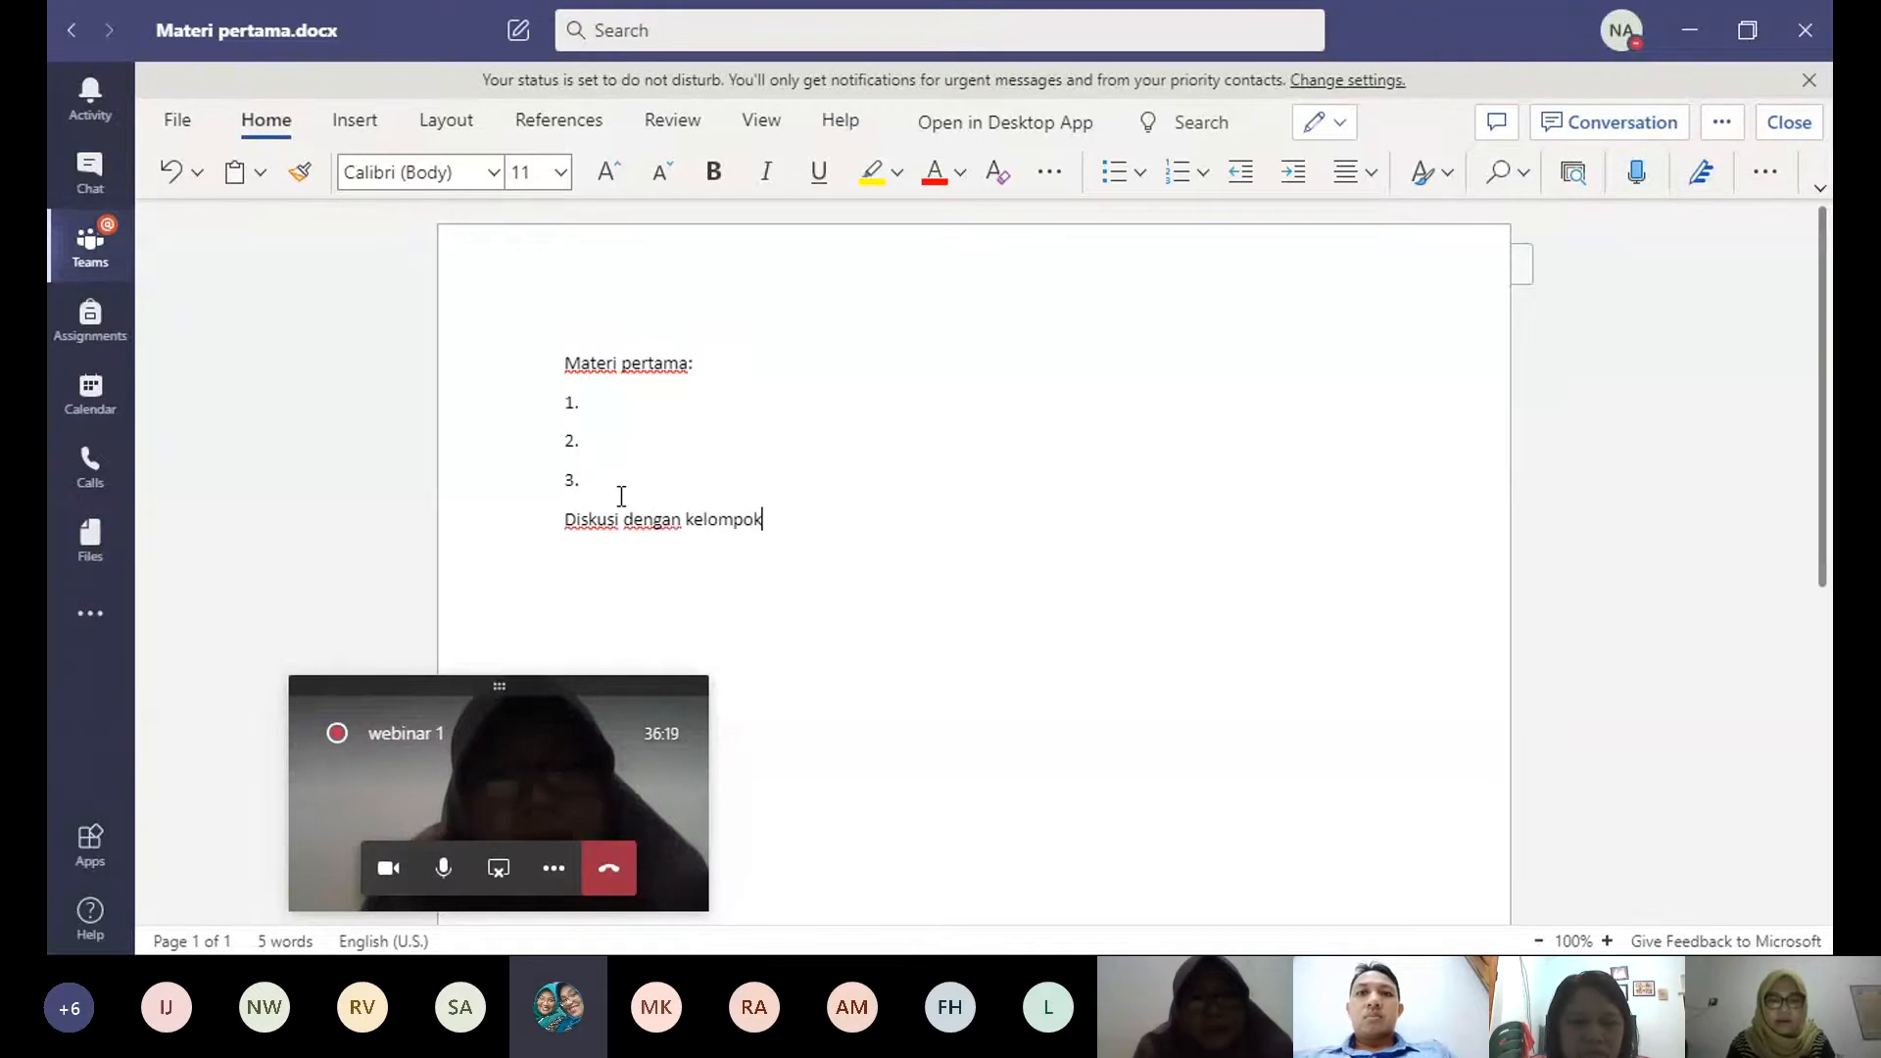
type(":")
key("Return")
type("1.")
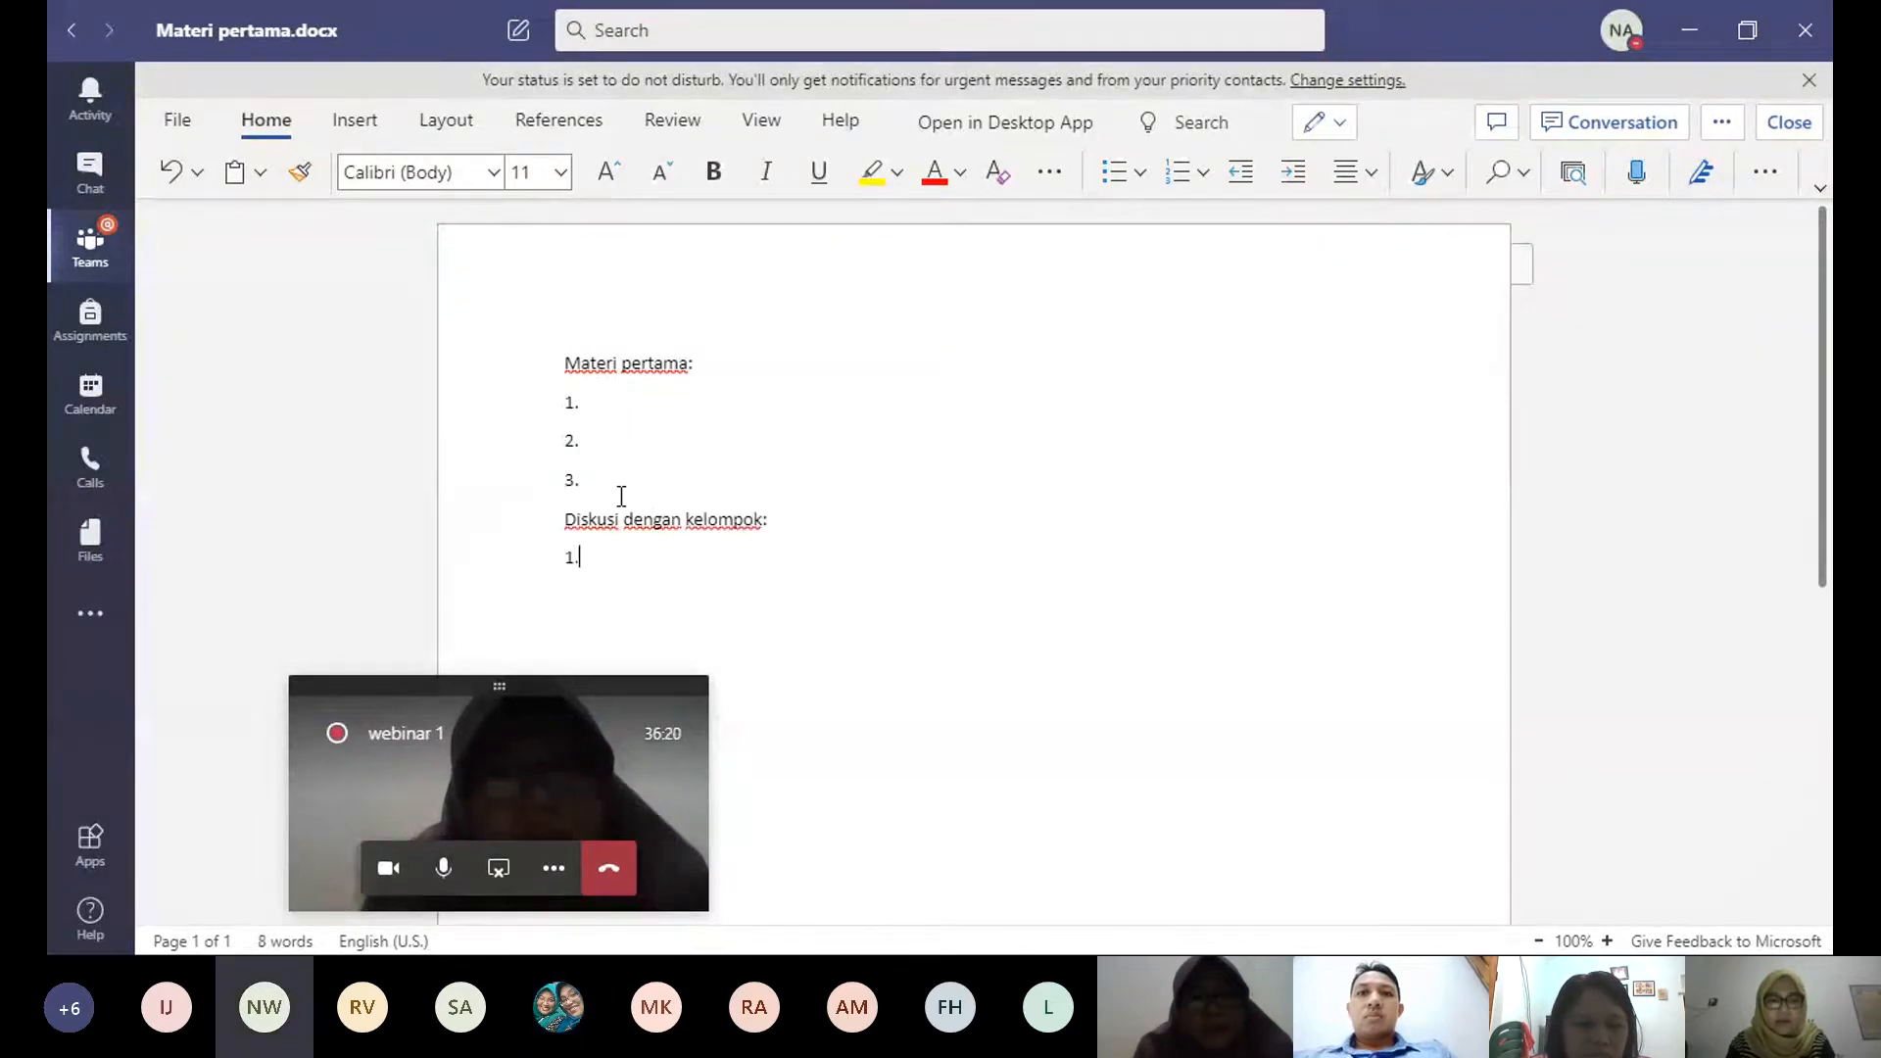
key("Return")
type("2")
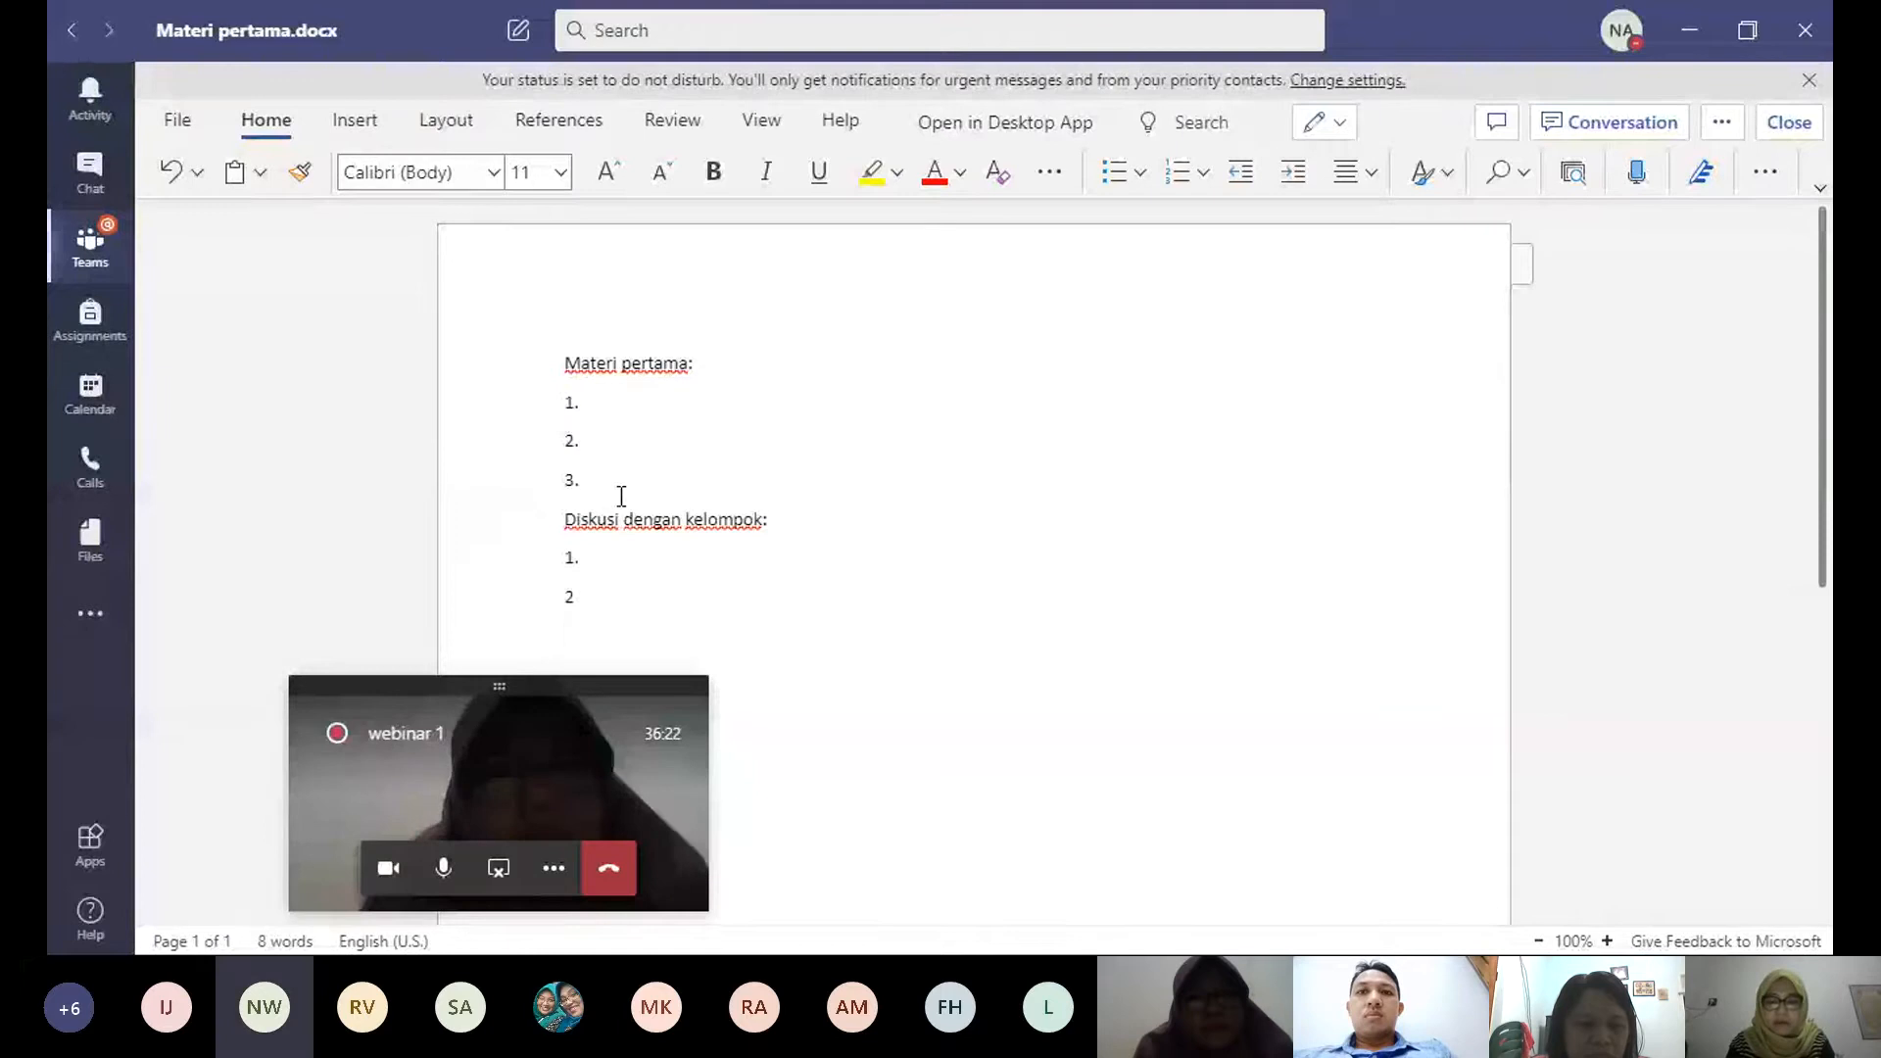
key("BackSpace")
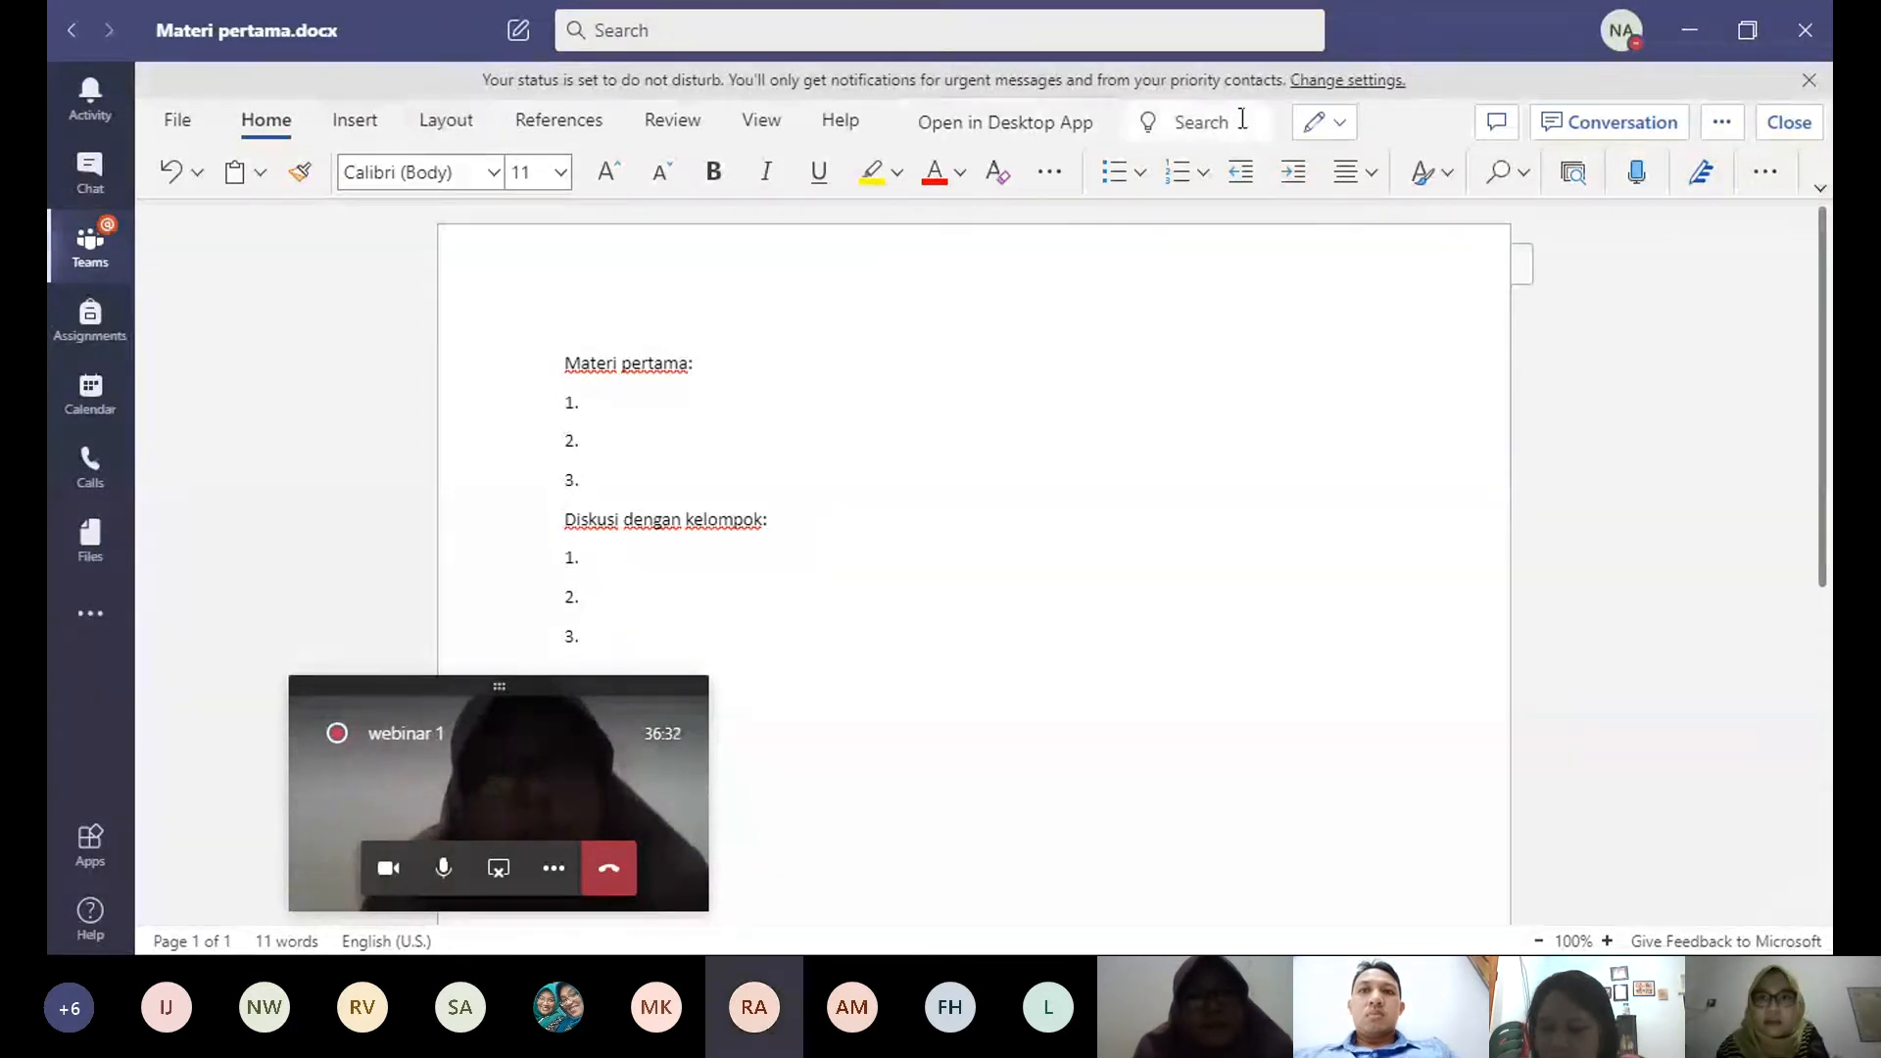
Step: Keep the document in Editing mode and close it to return to the Statistika channel's files
left_click(1337, 130)
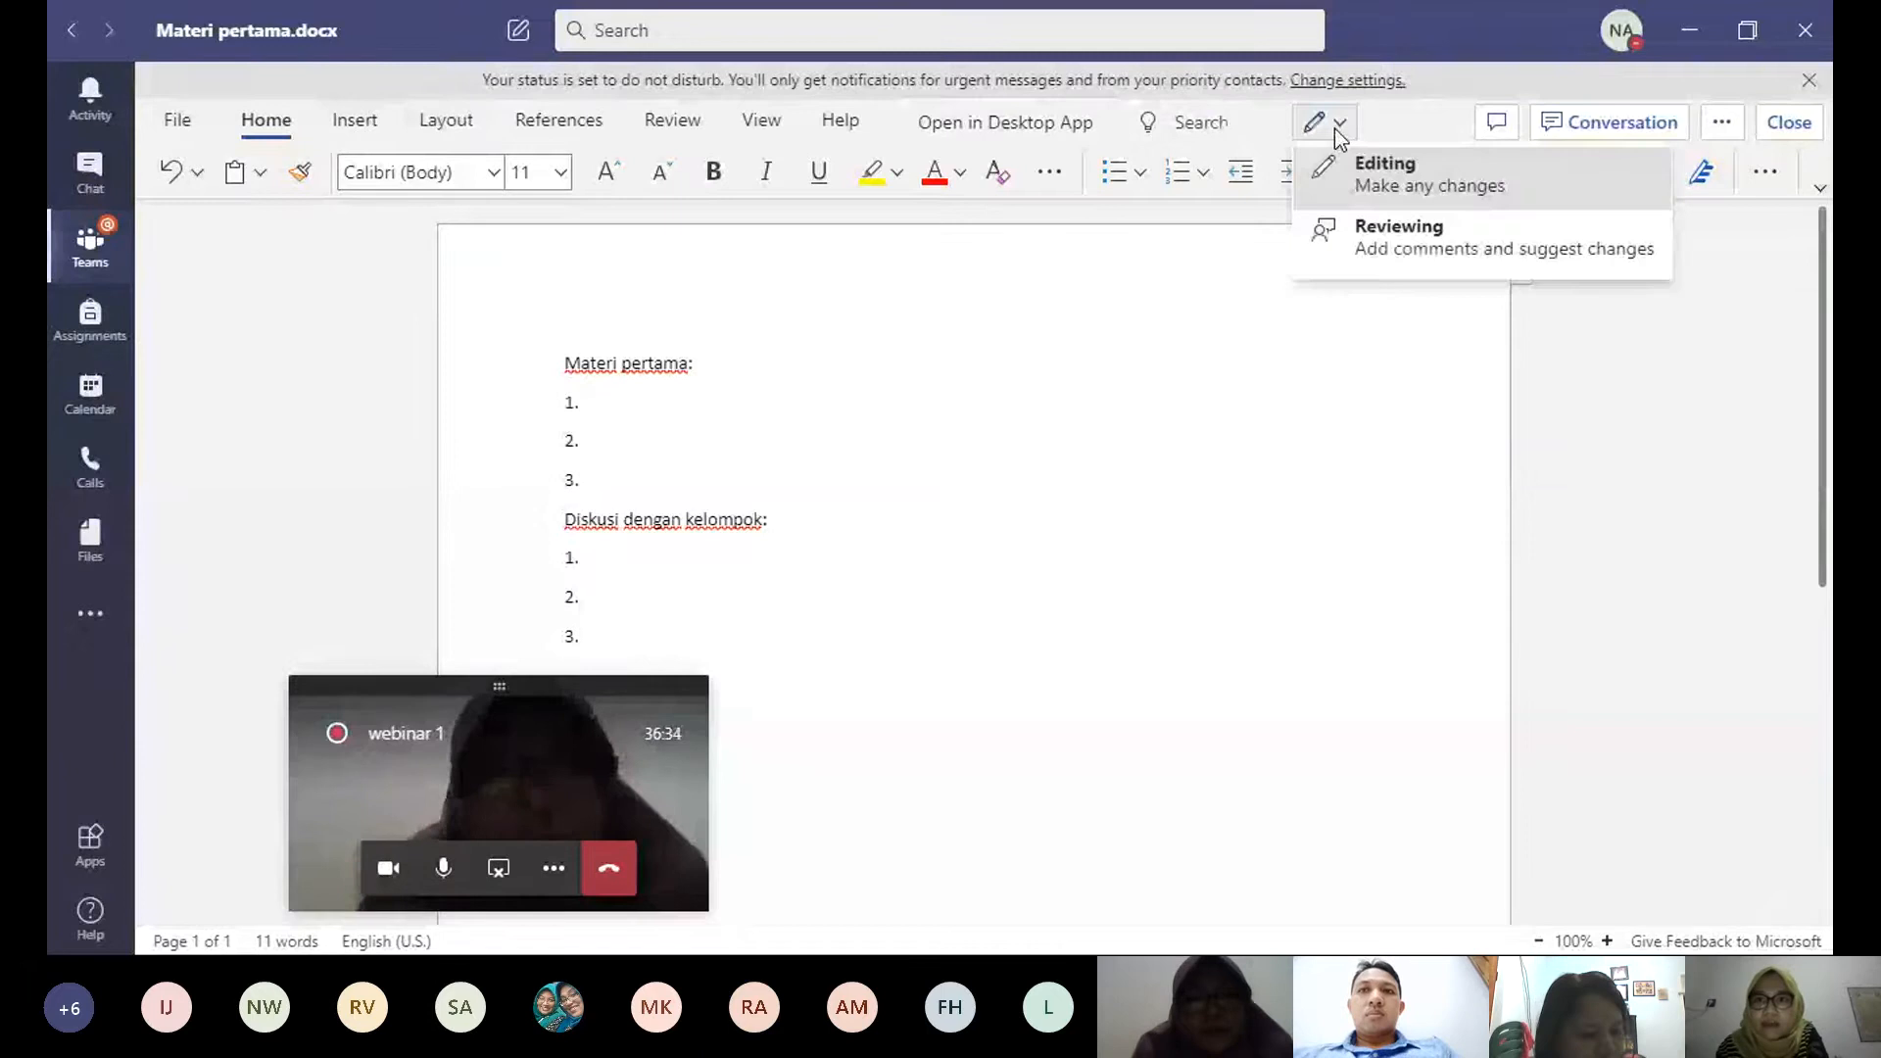
left_click(1364, 184)
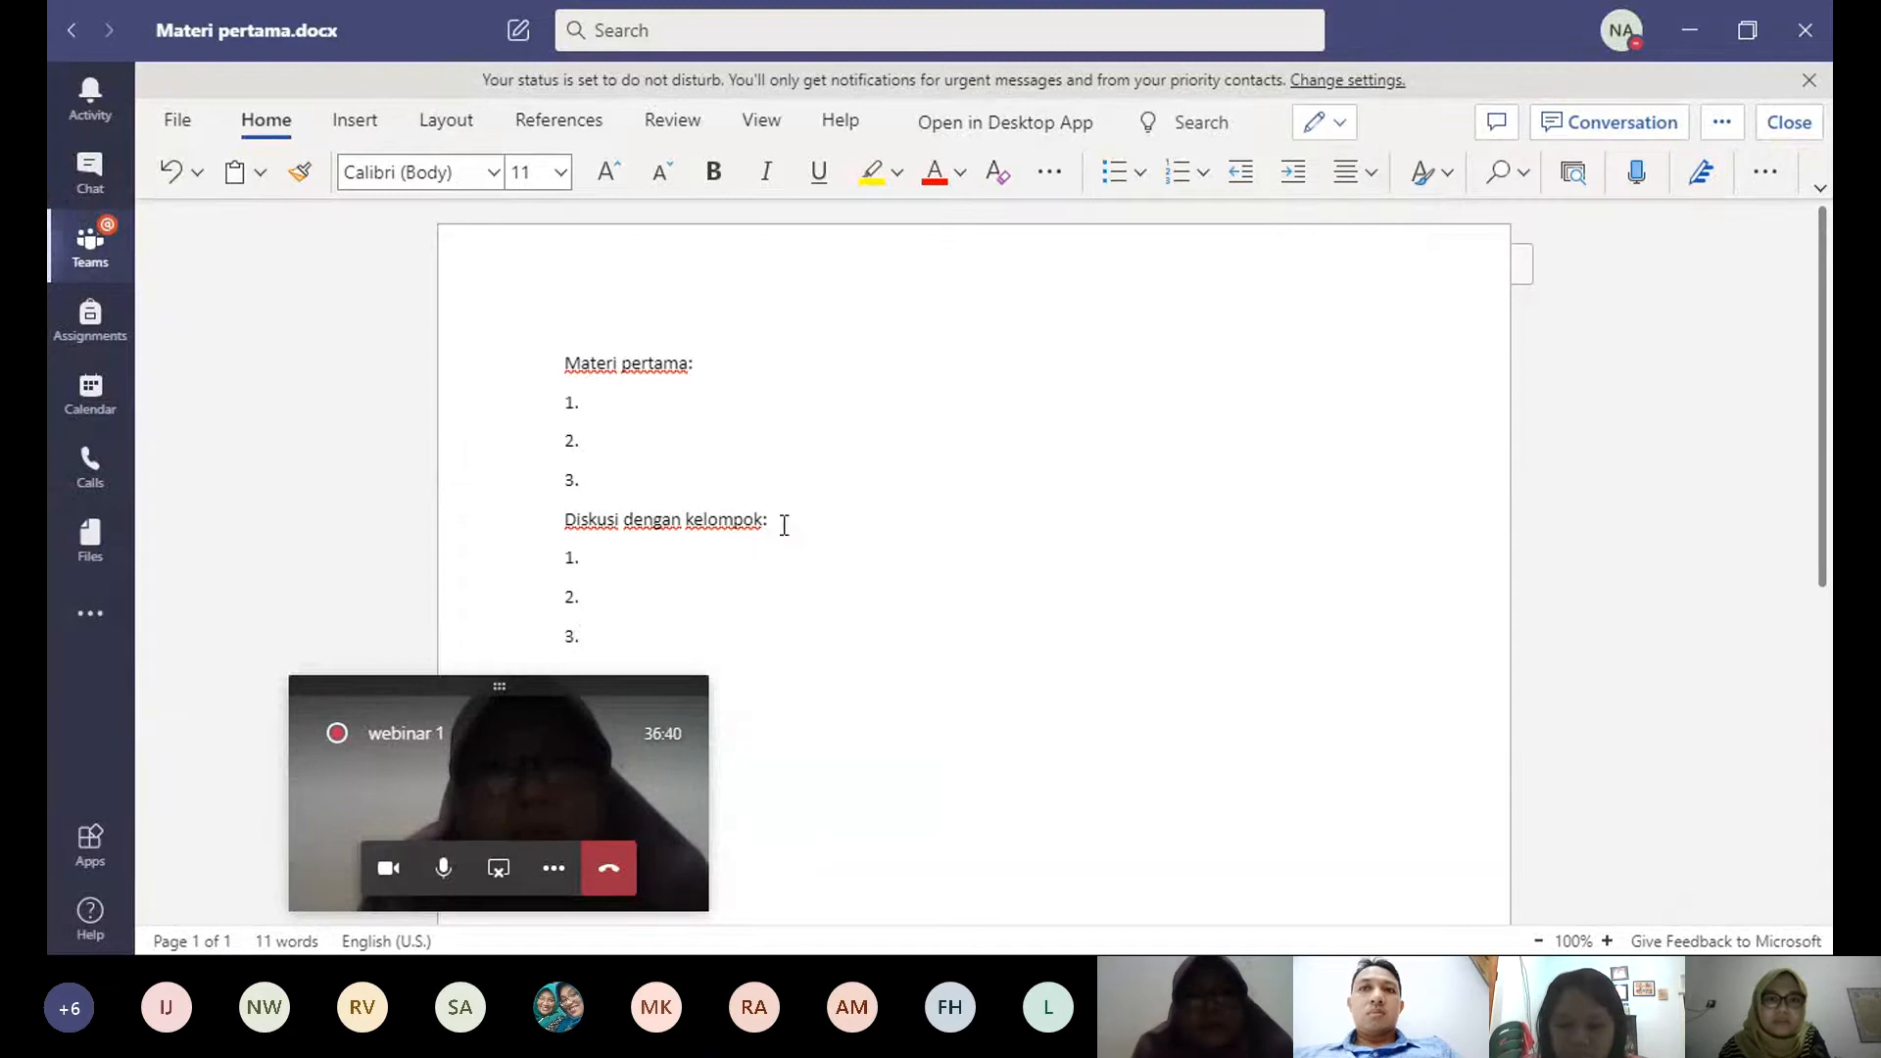
left_click(673, 561)
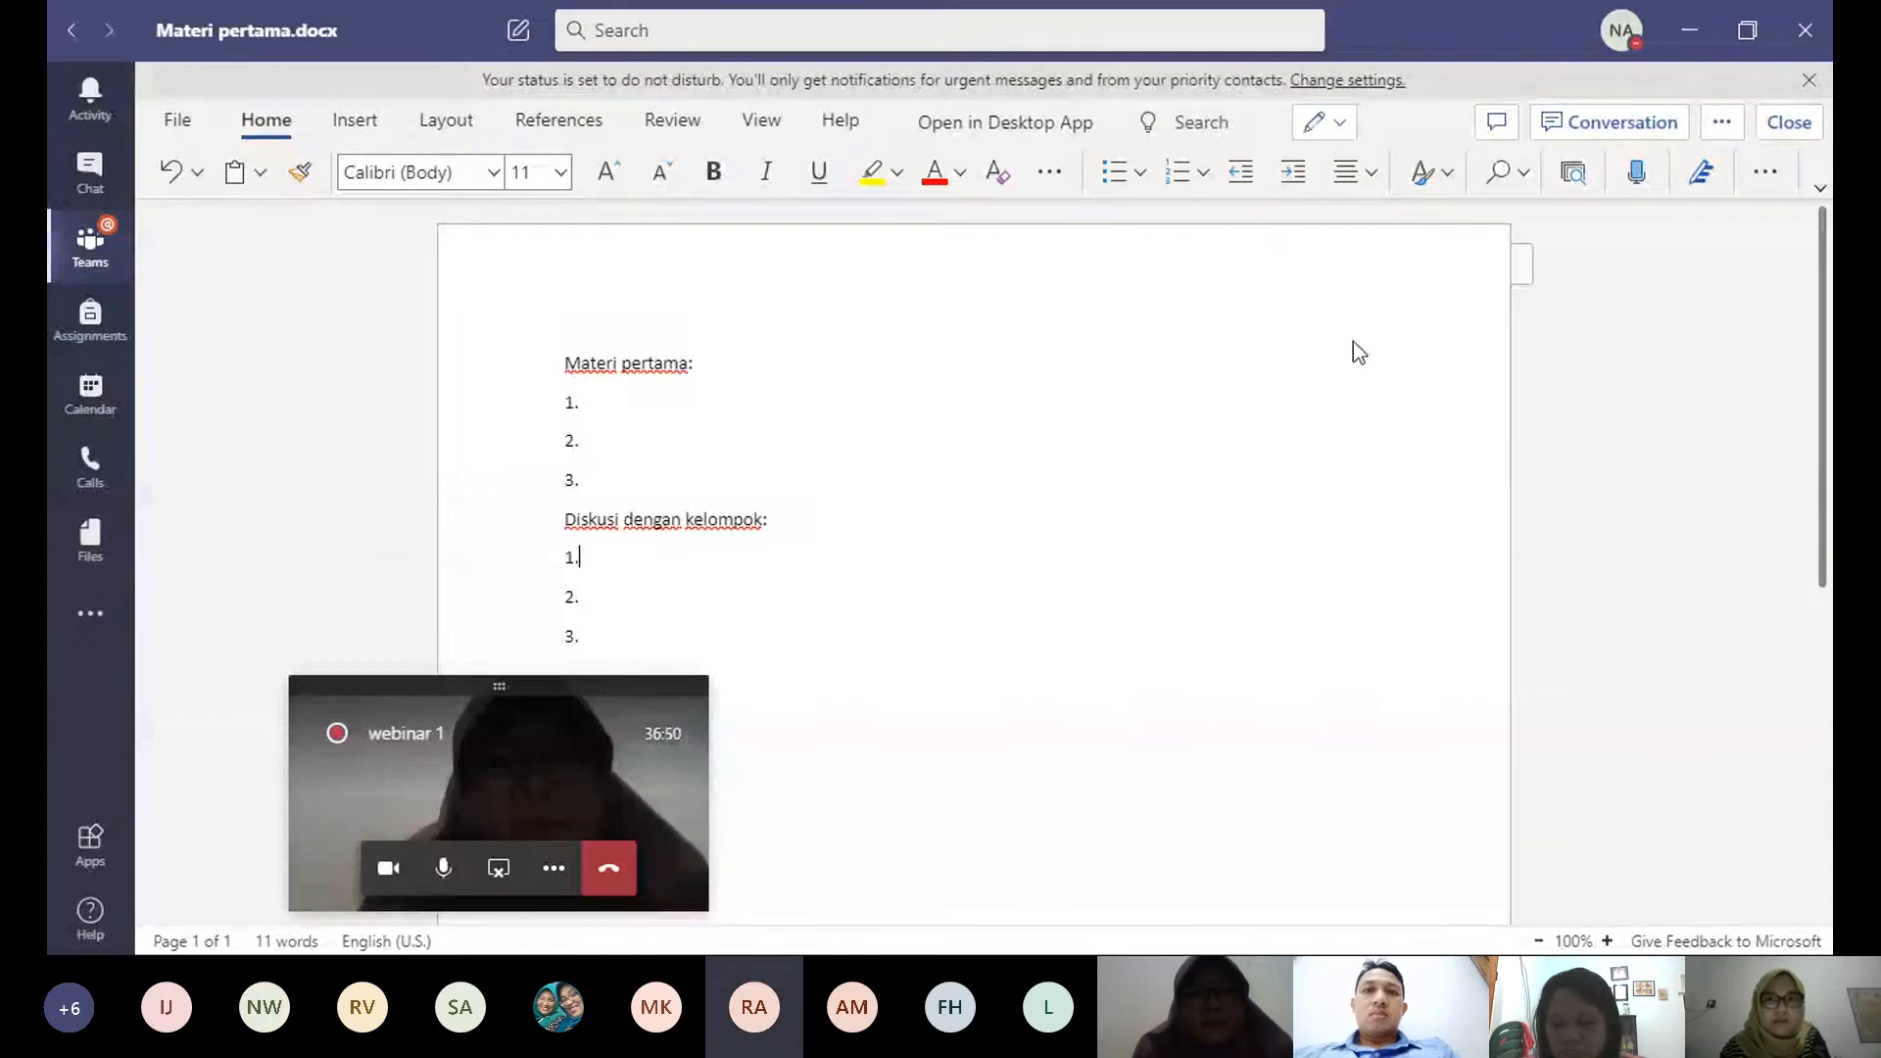
left_click(1788, 123)
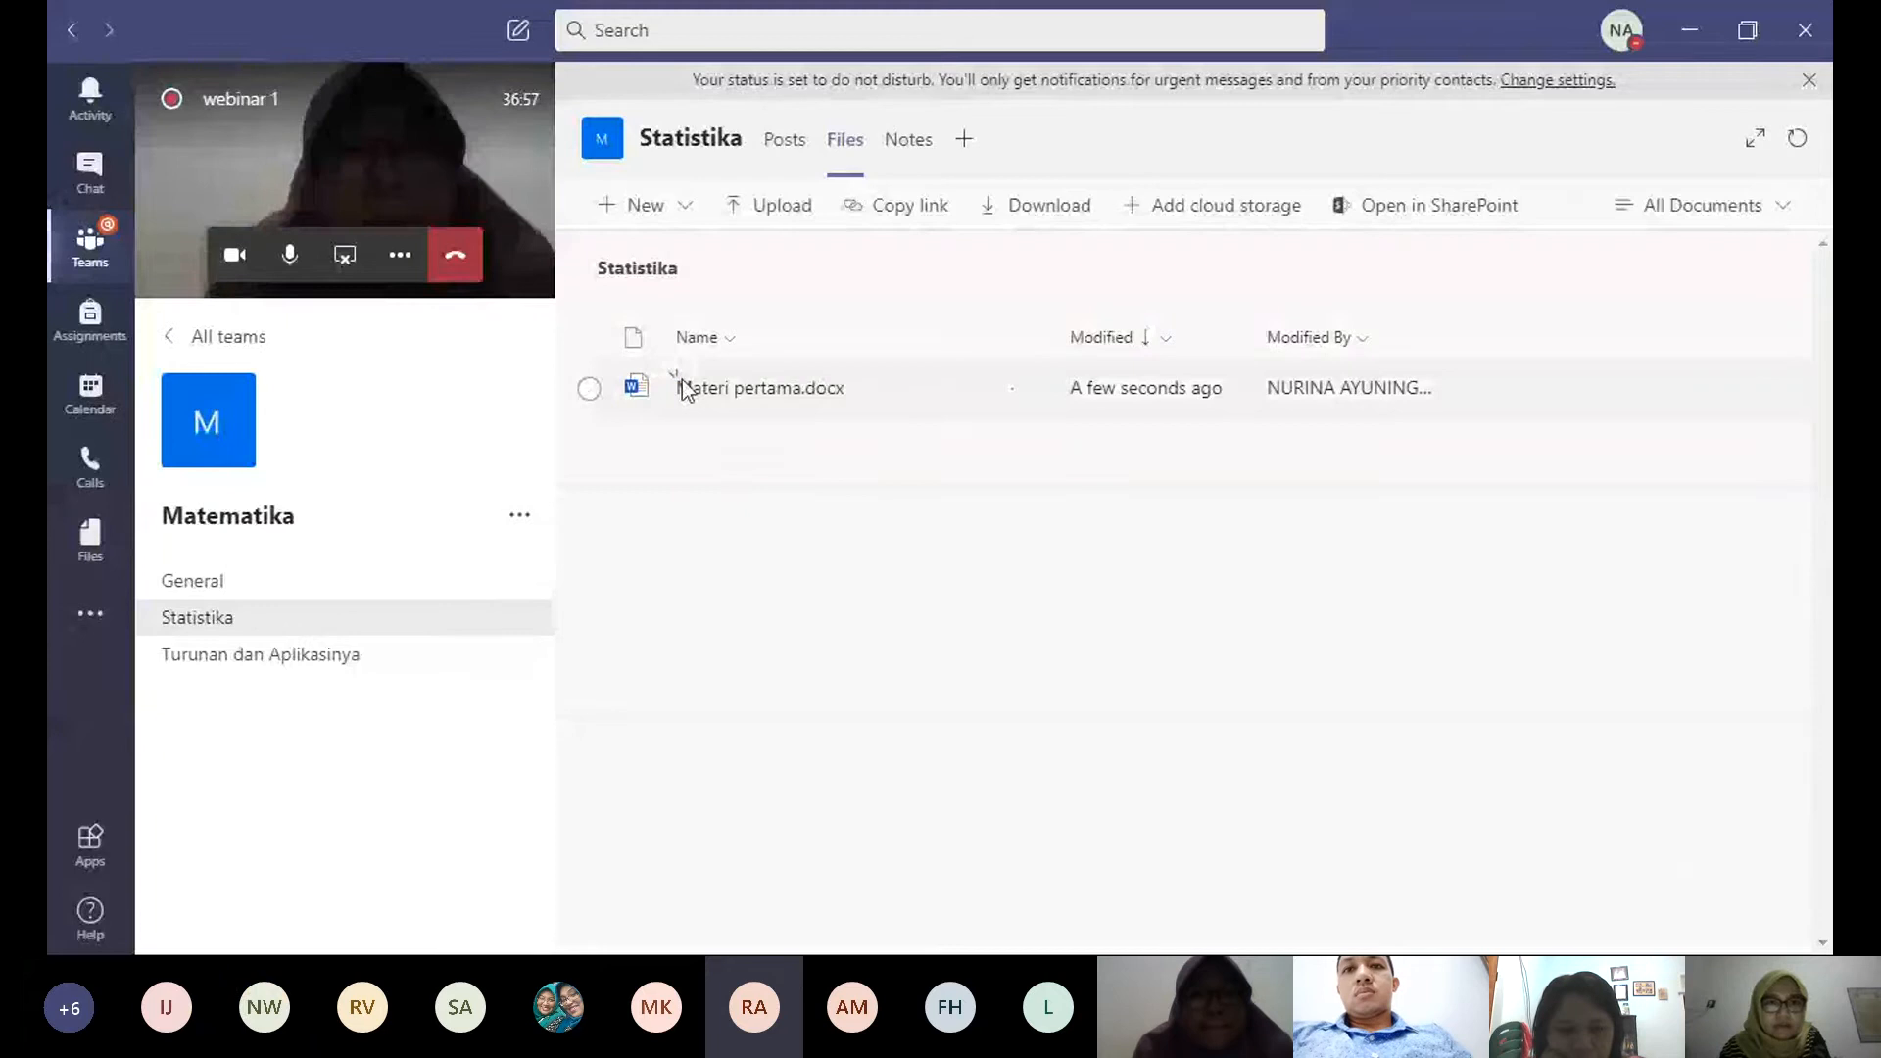
Step: Reopen "Materi pertama.docx" from the Statistika files to check its contents, and return to the channel's file list
left_click(931, 413)
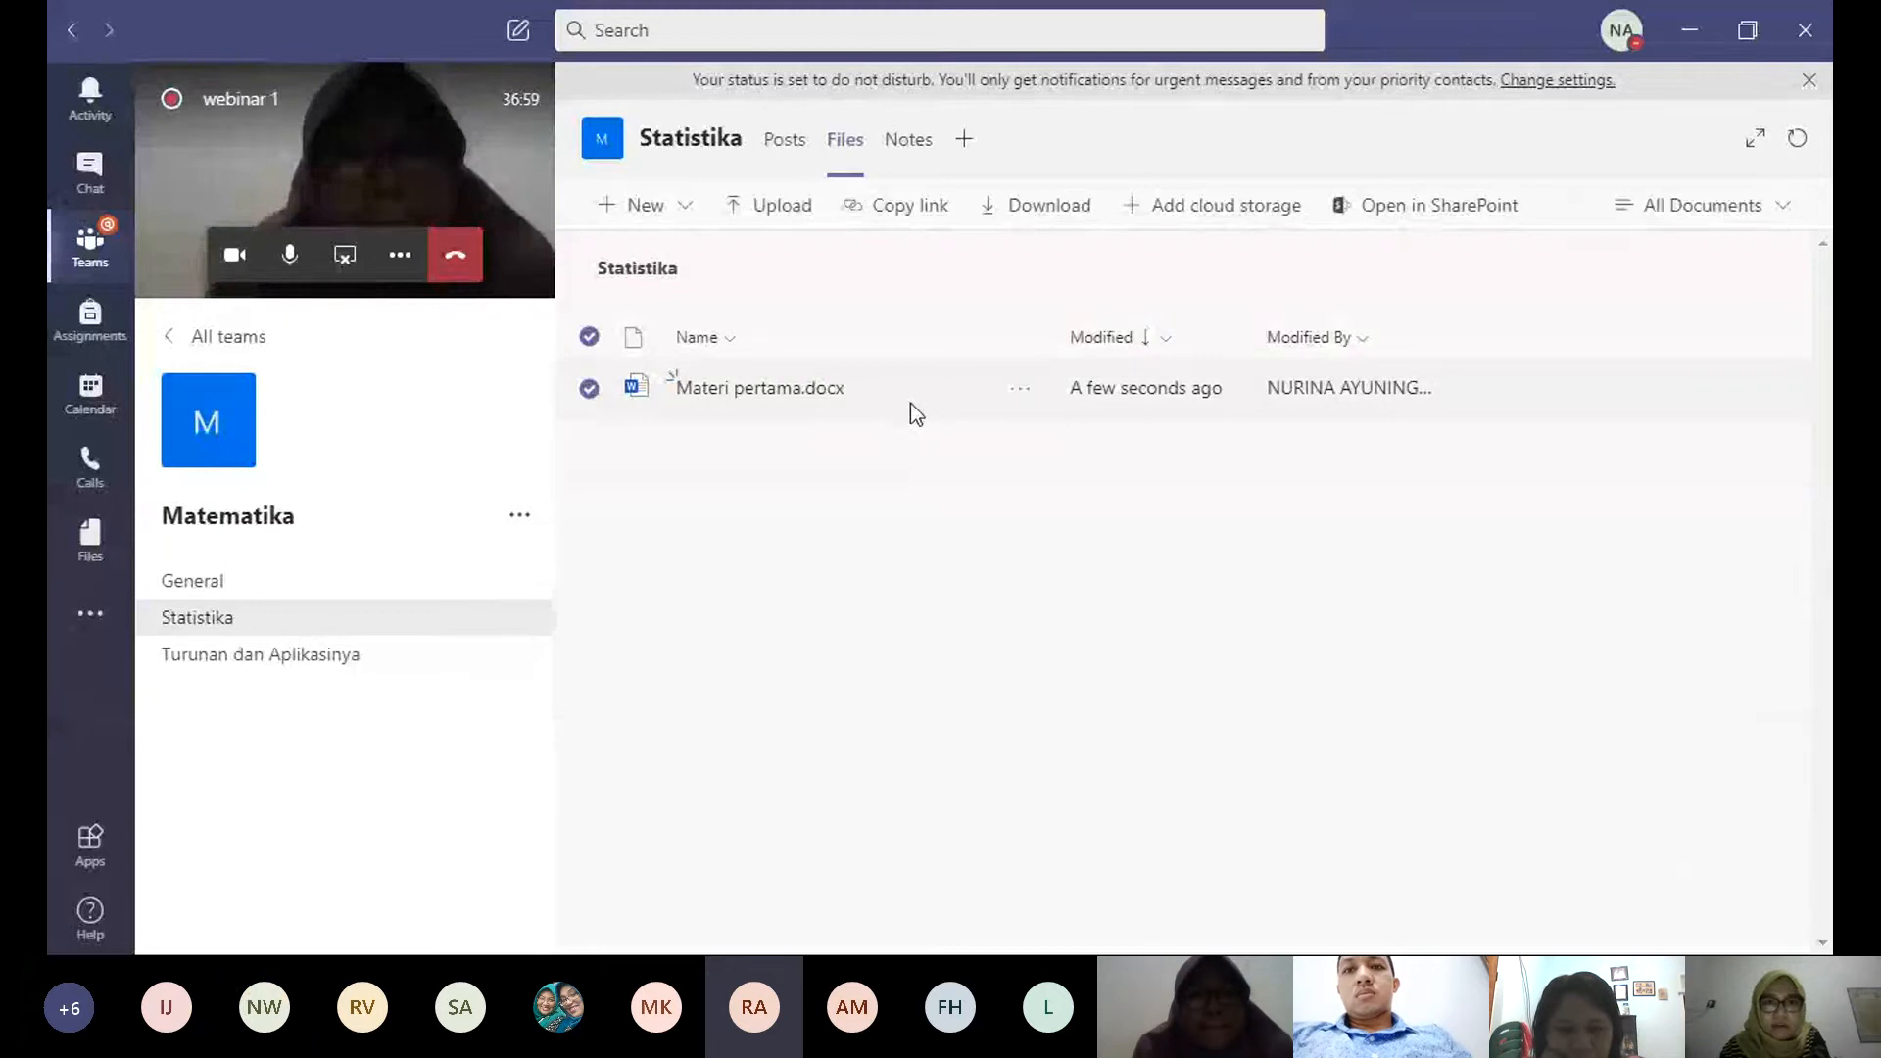
left_click(770, 404)
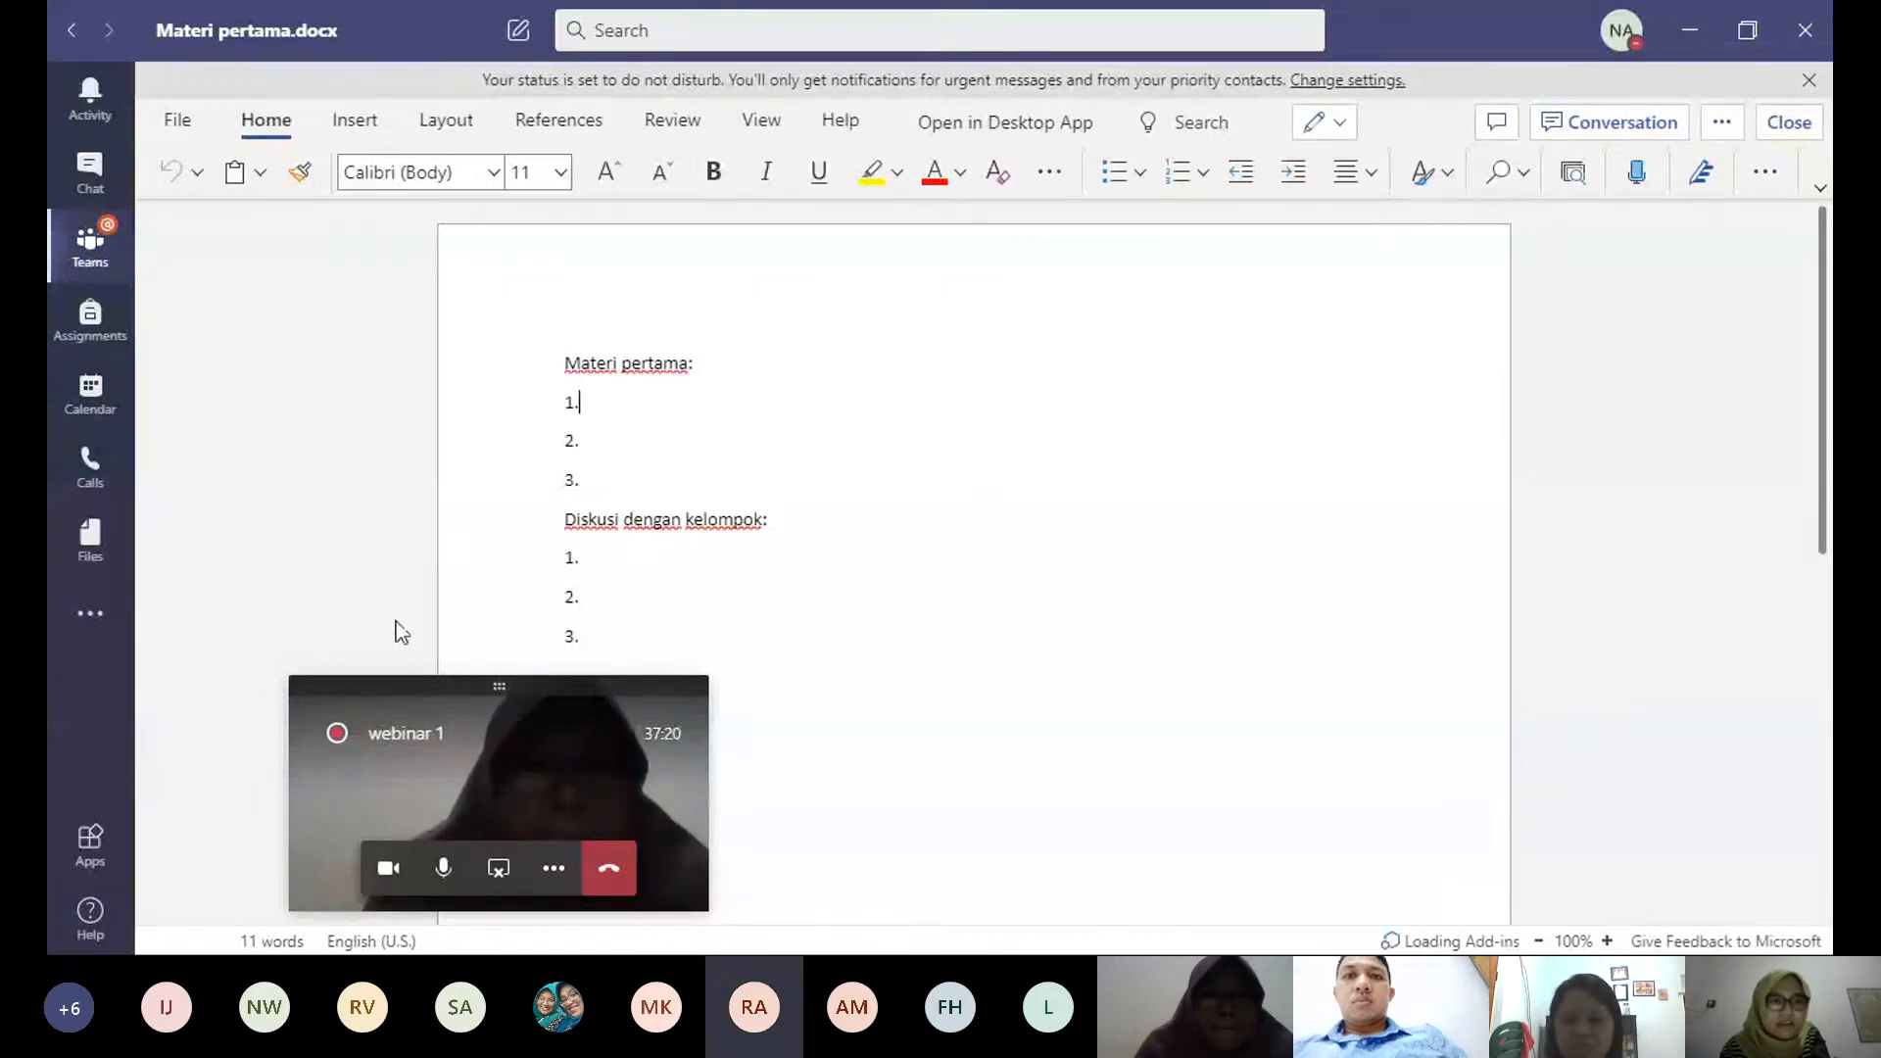
left_click(102, 277)
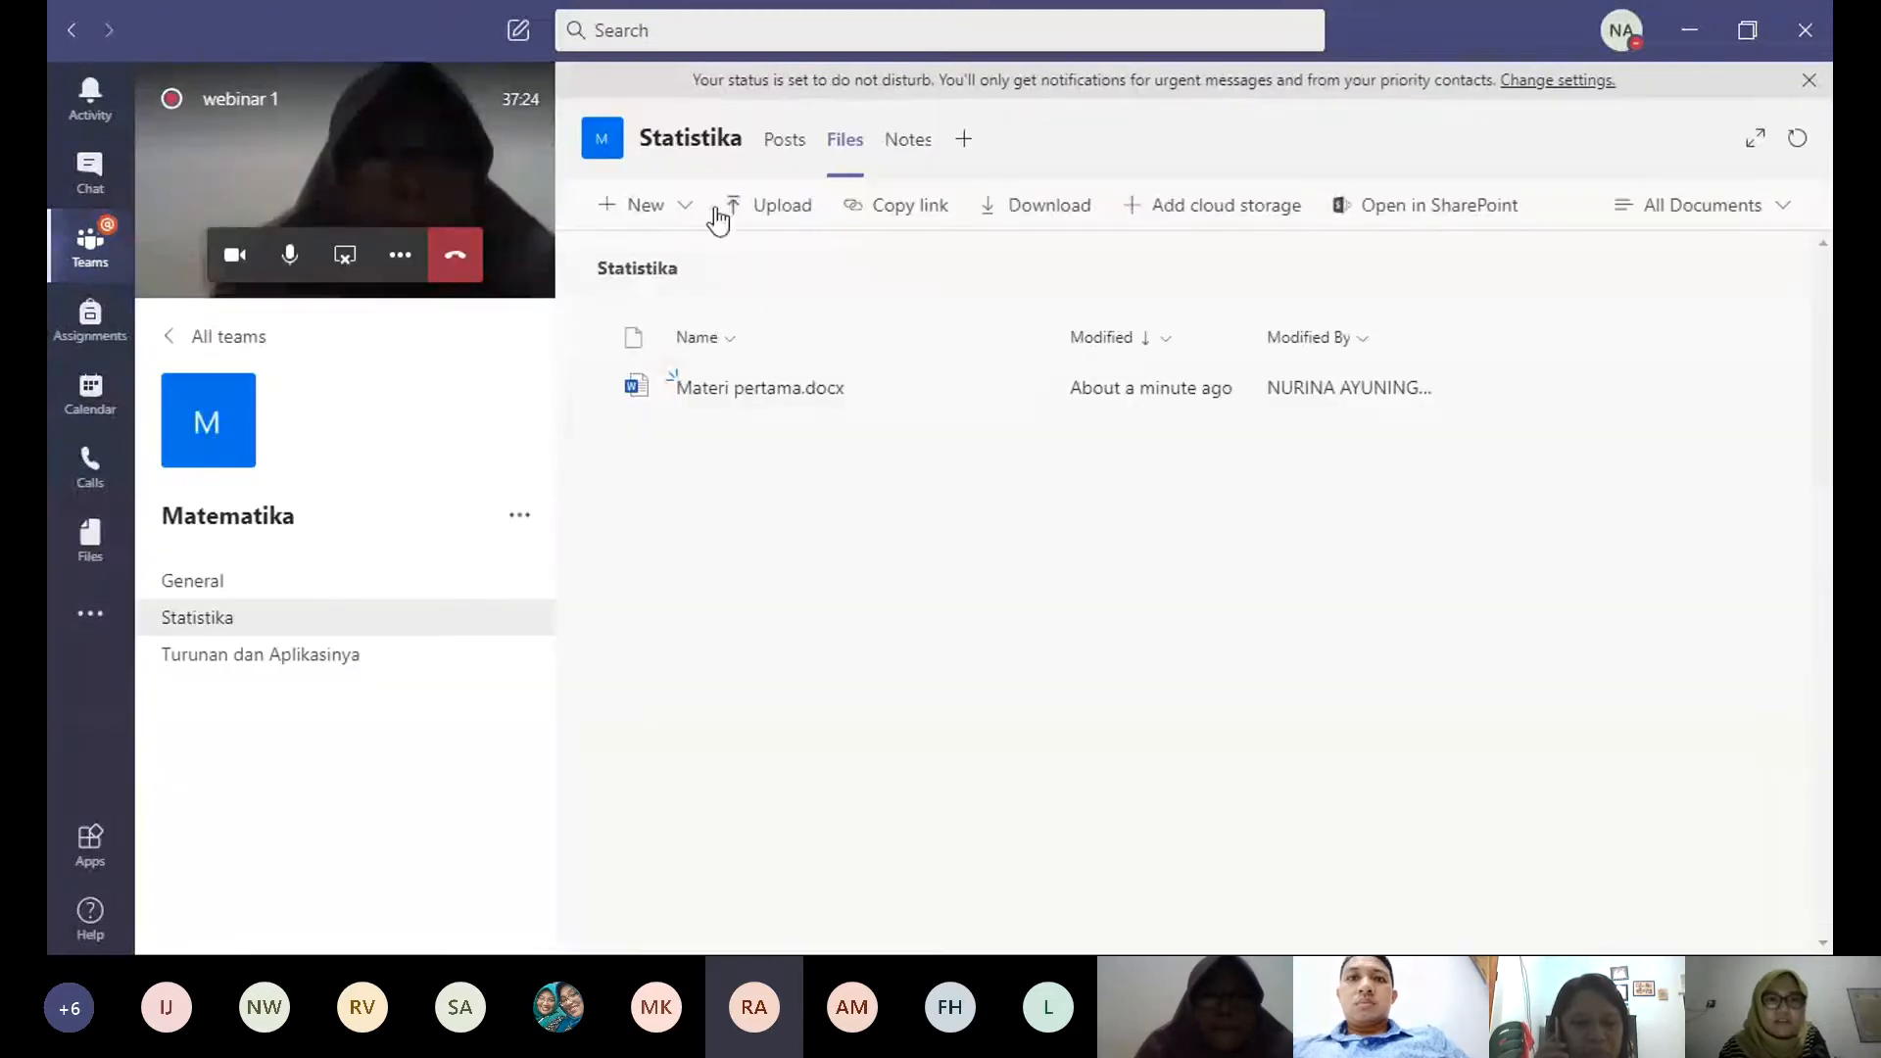
left_click(803, 392)
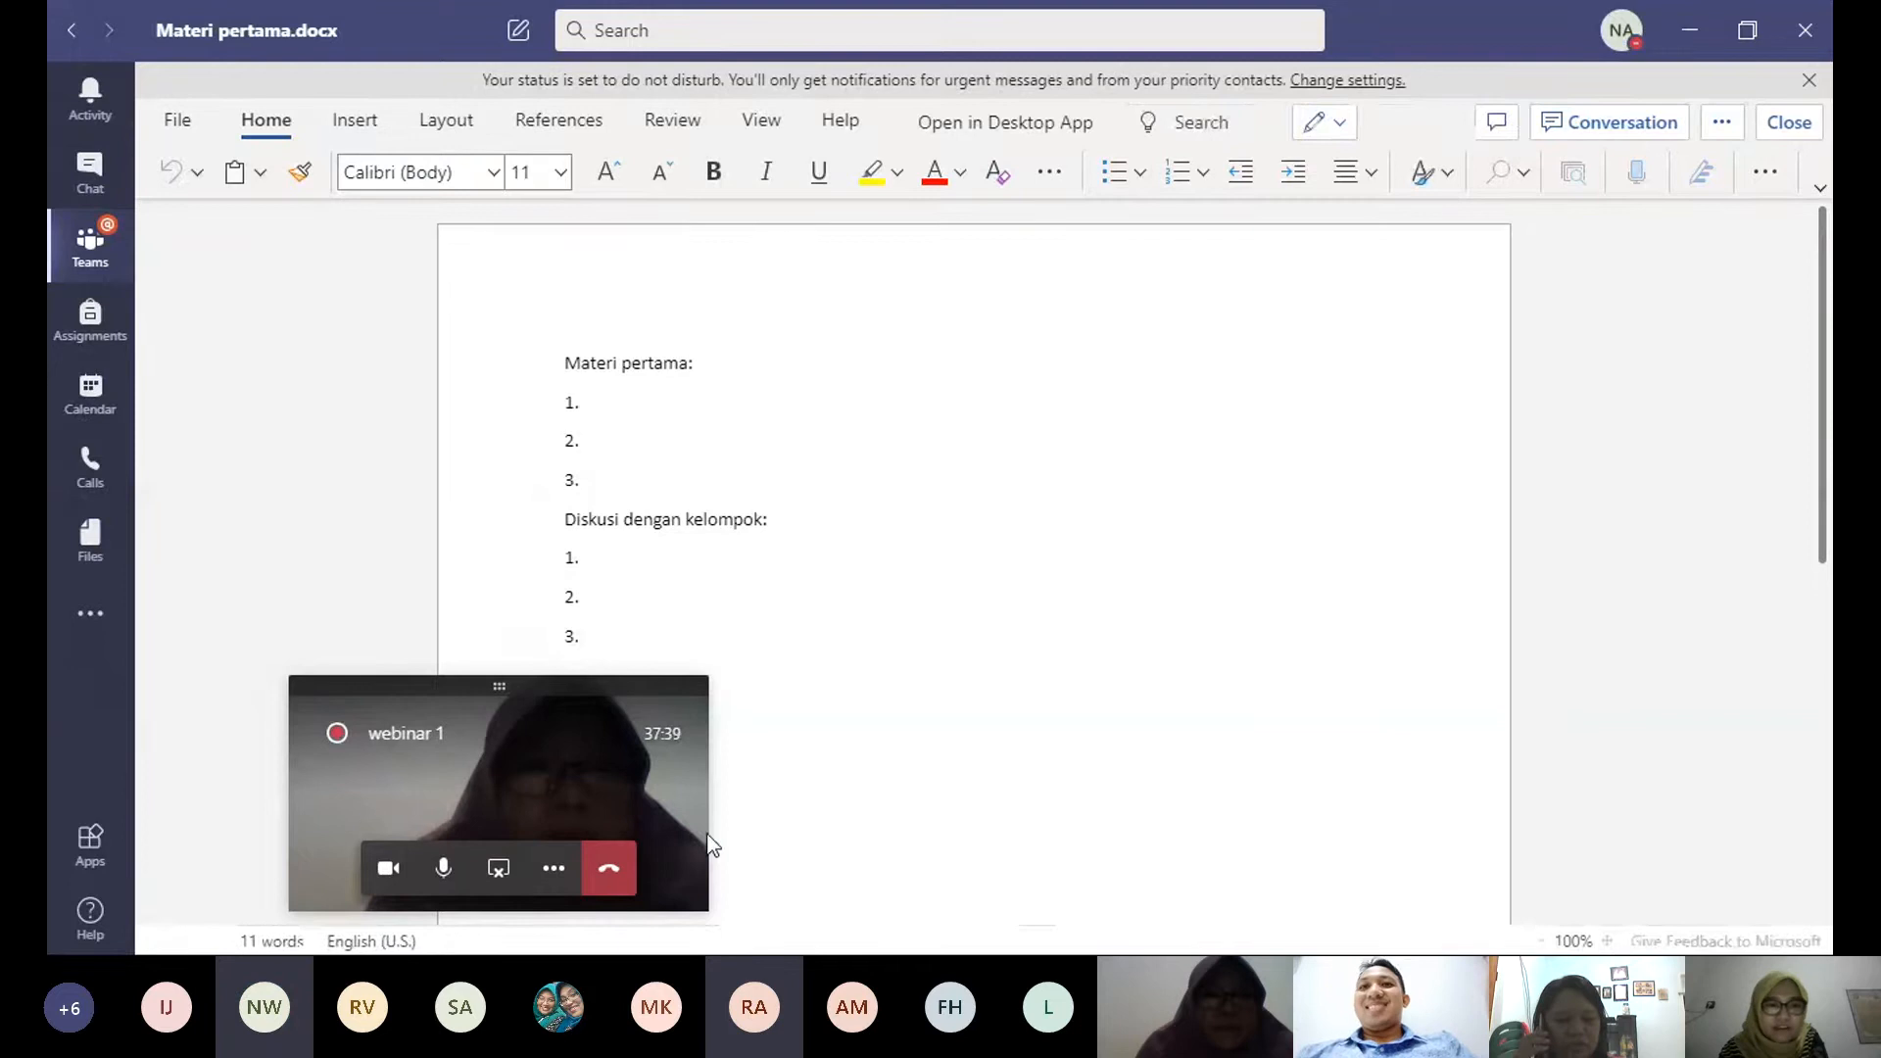
left_click(550, 777)
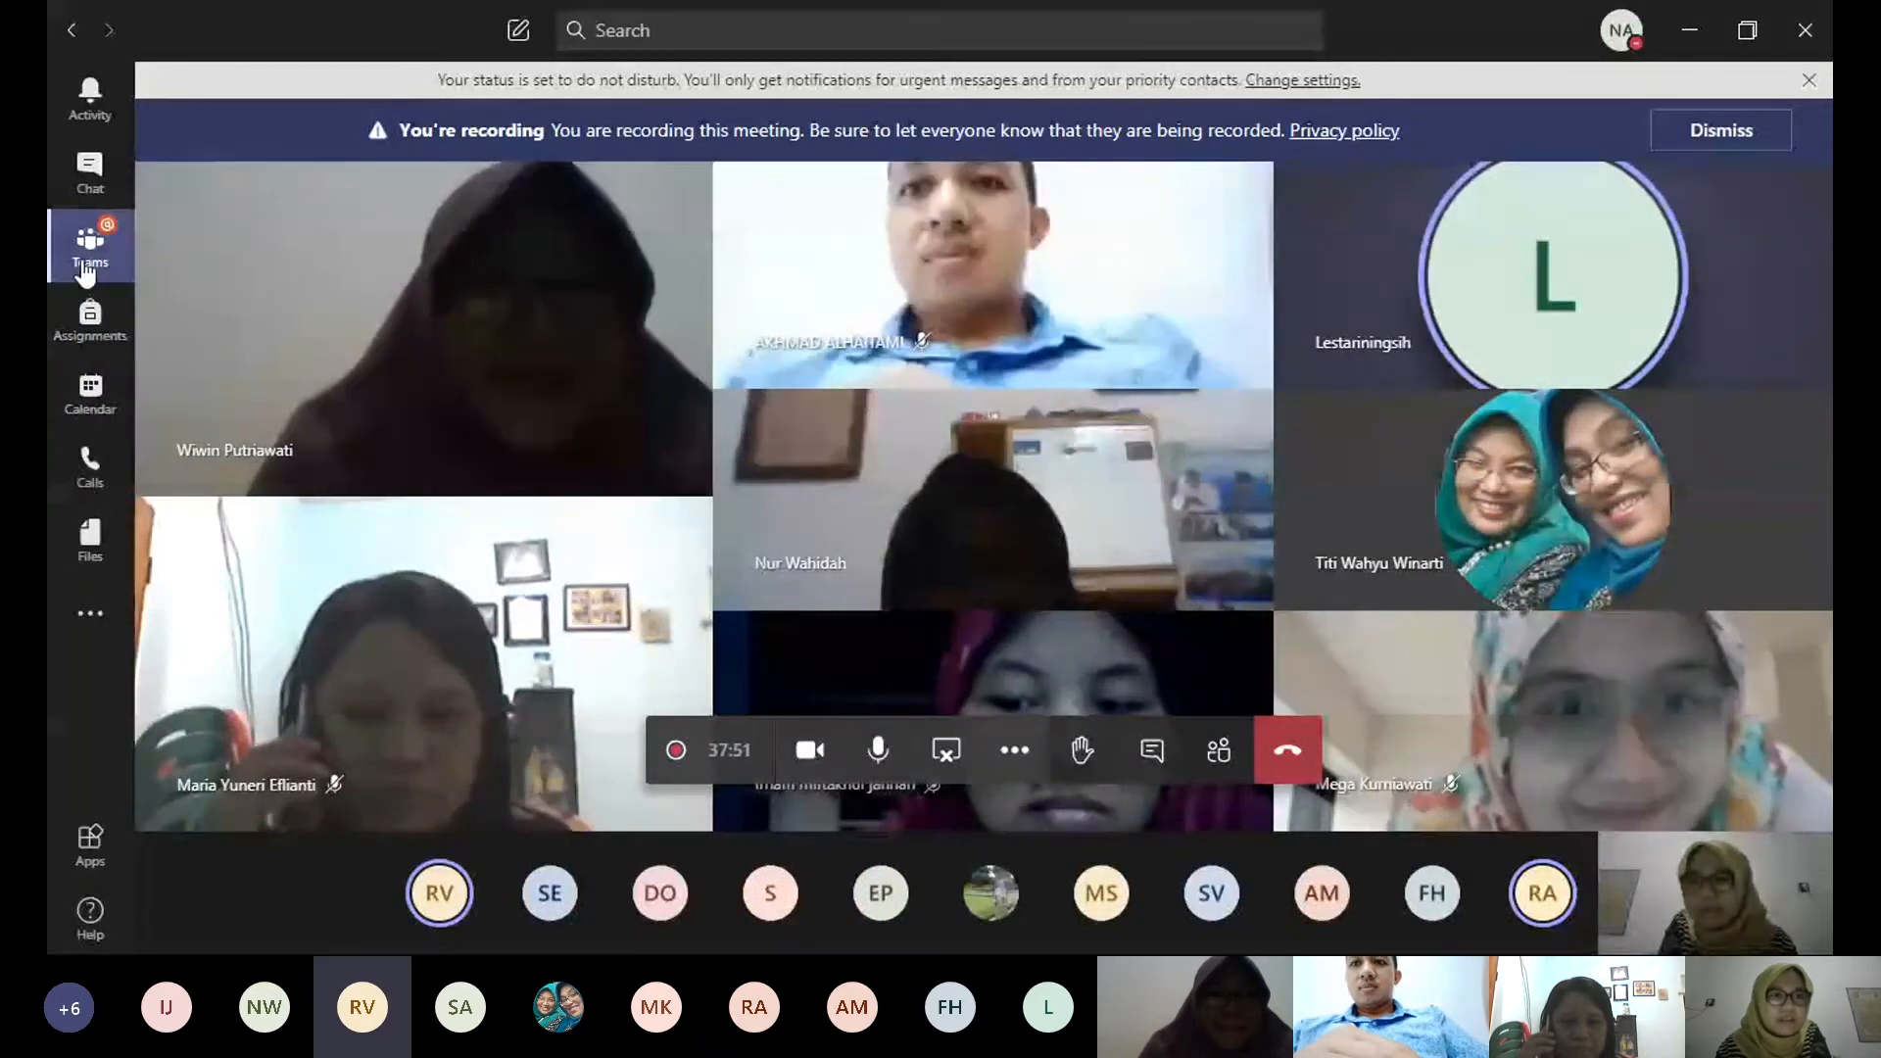
left_click(87, 274)
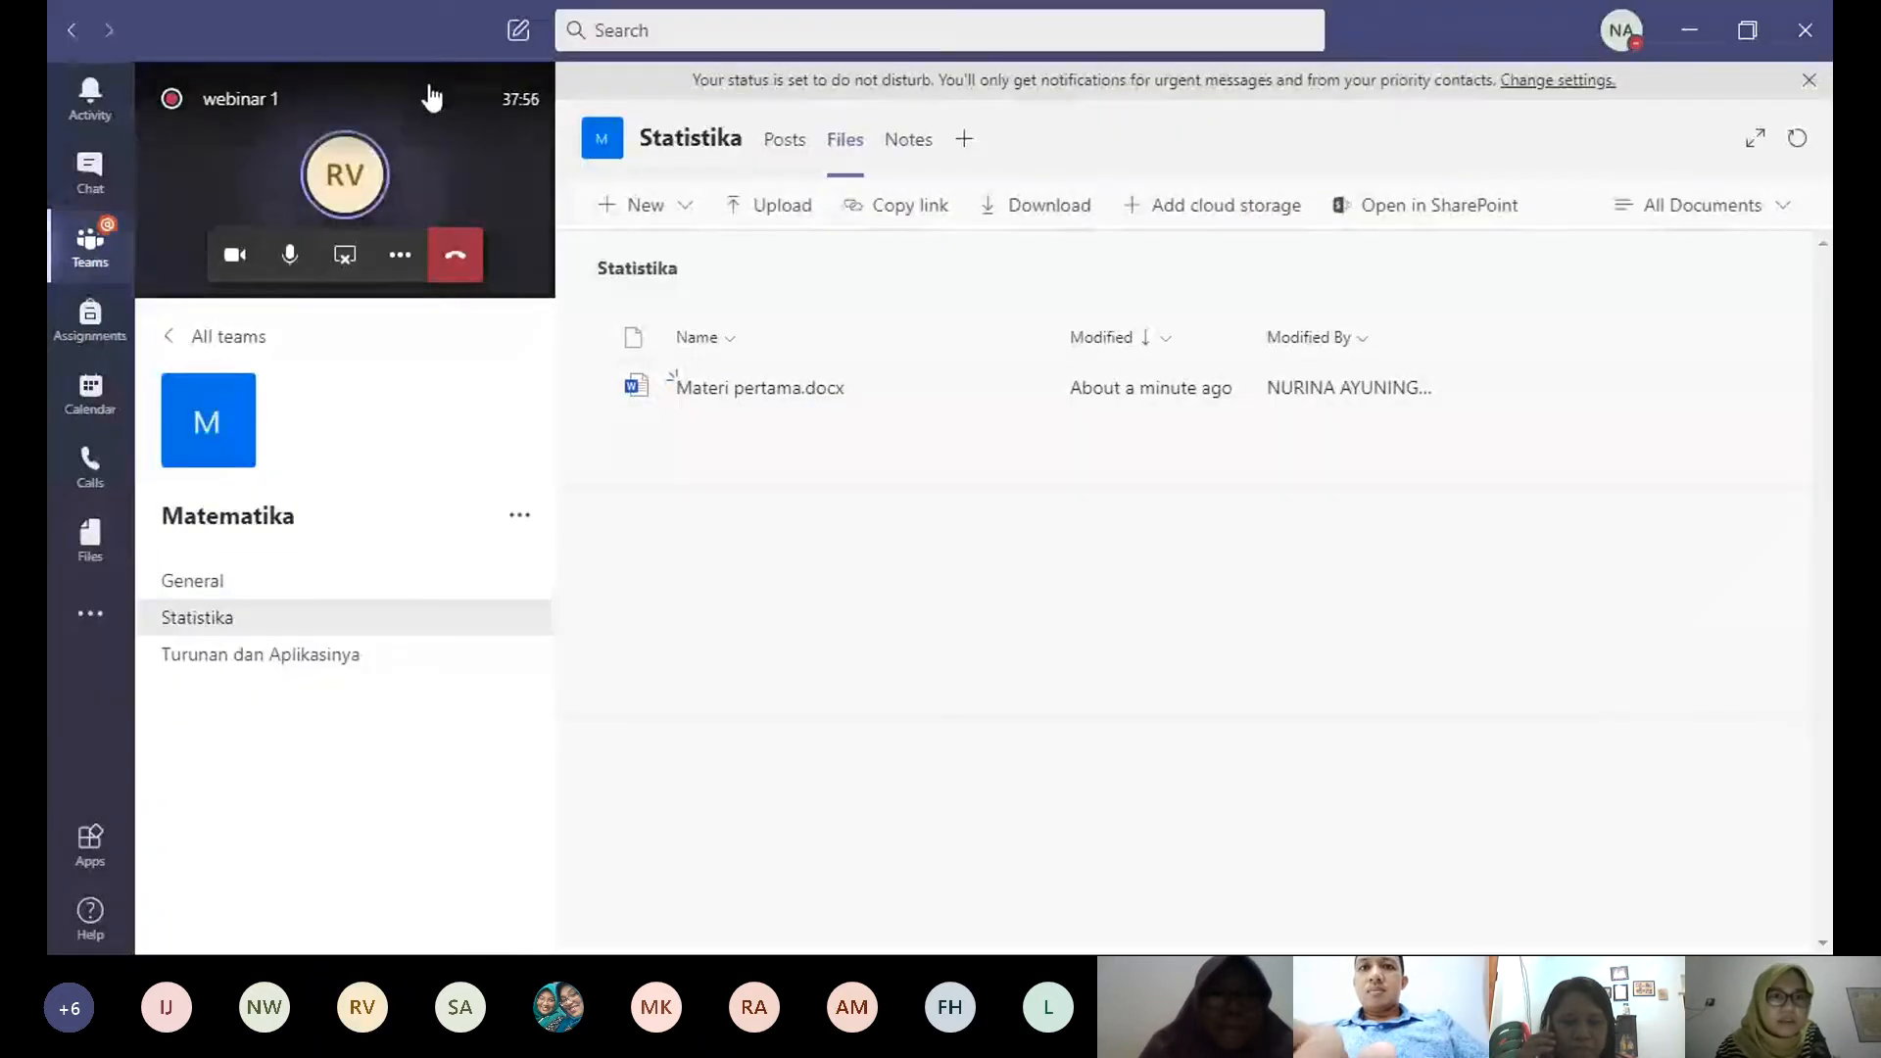
Step: Starting from the overview of all teams, go through the Matematika team to the Statistika files and open "Materi pertama.docx"
left_click(201, 619)
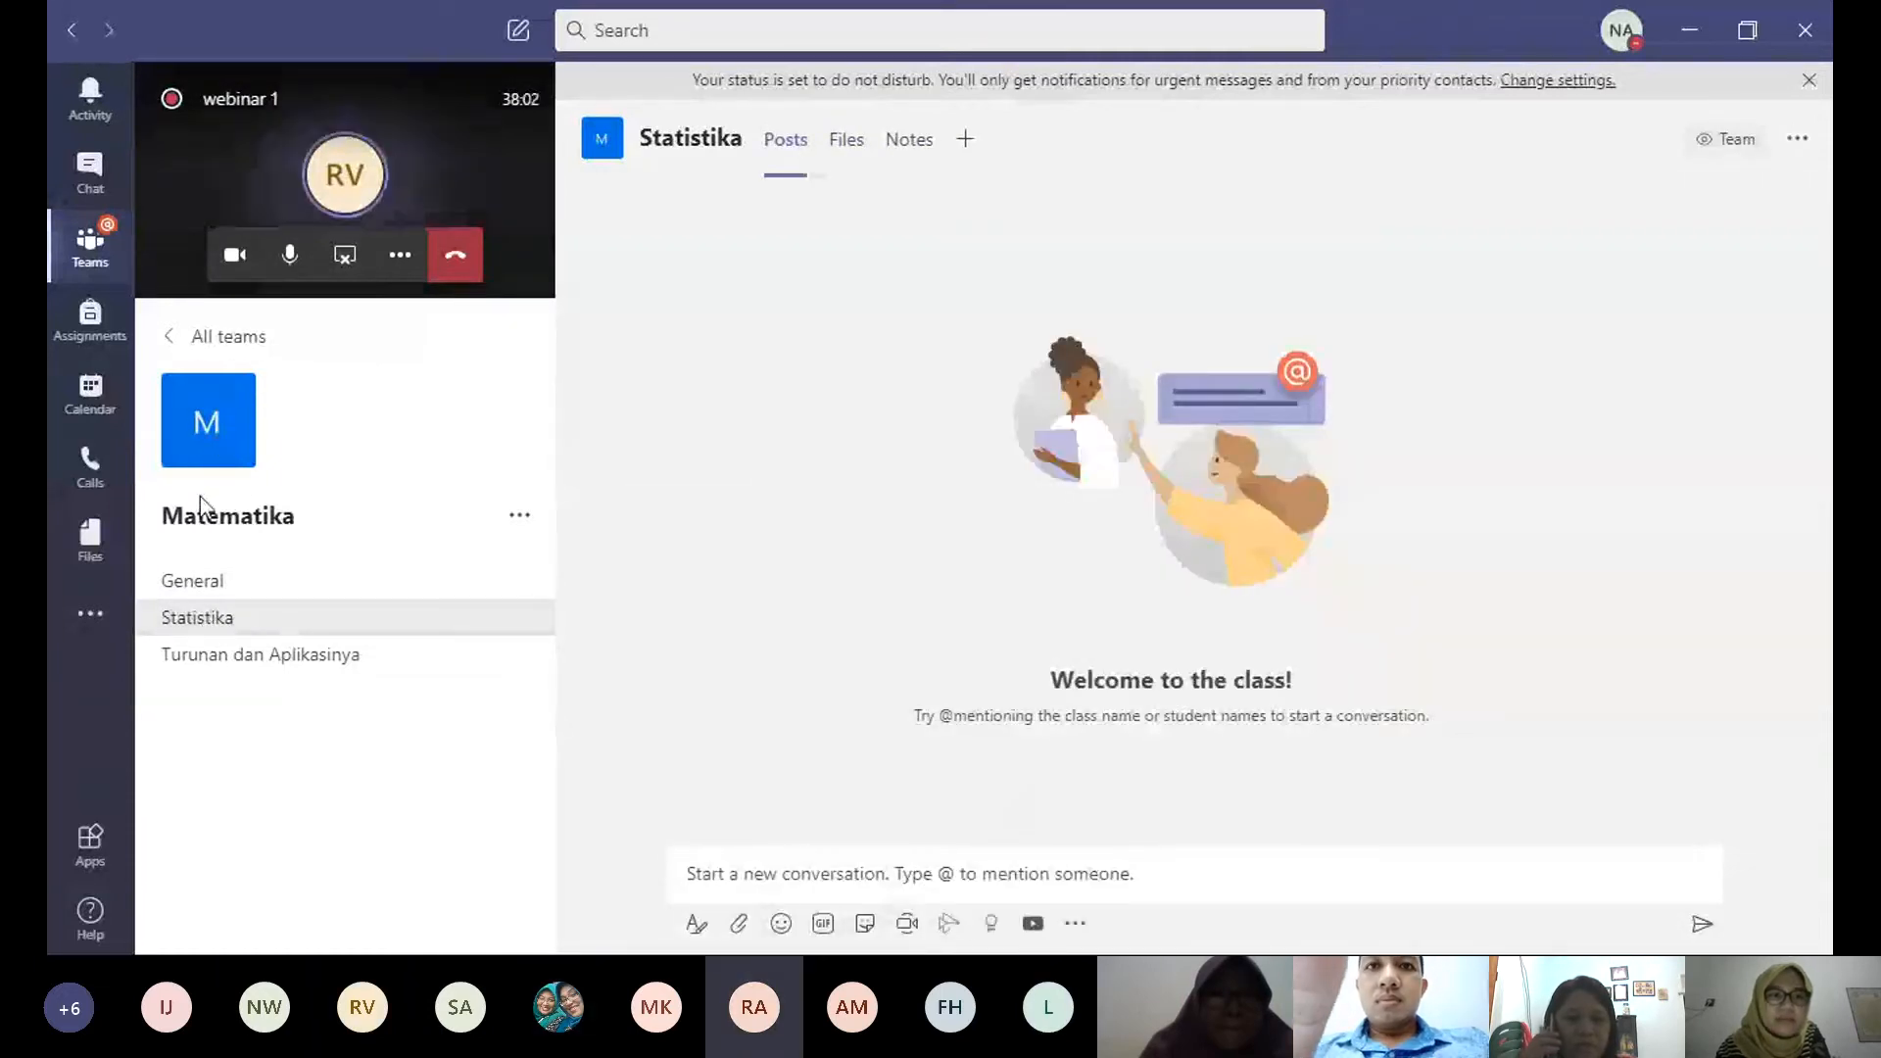
left_click(243, 346)
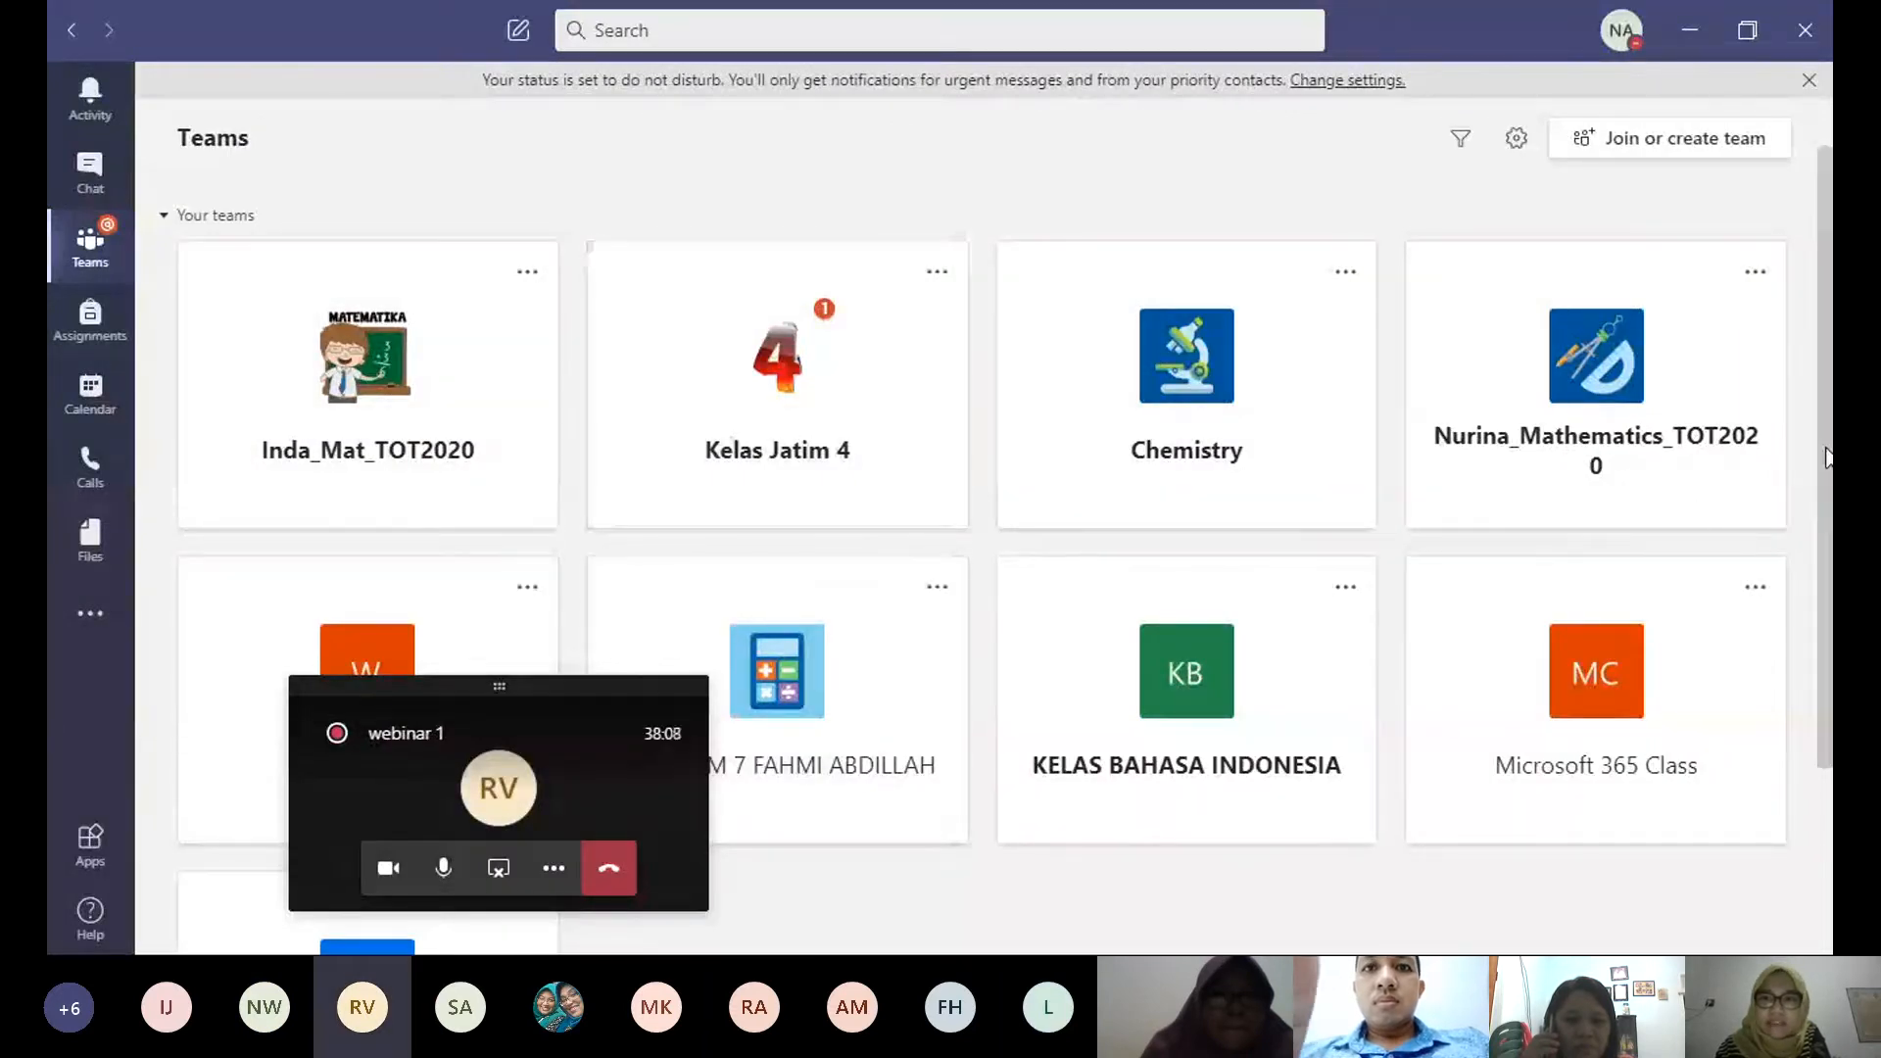
left_click_drag(1828, 458, 1830, 588)
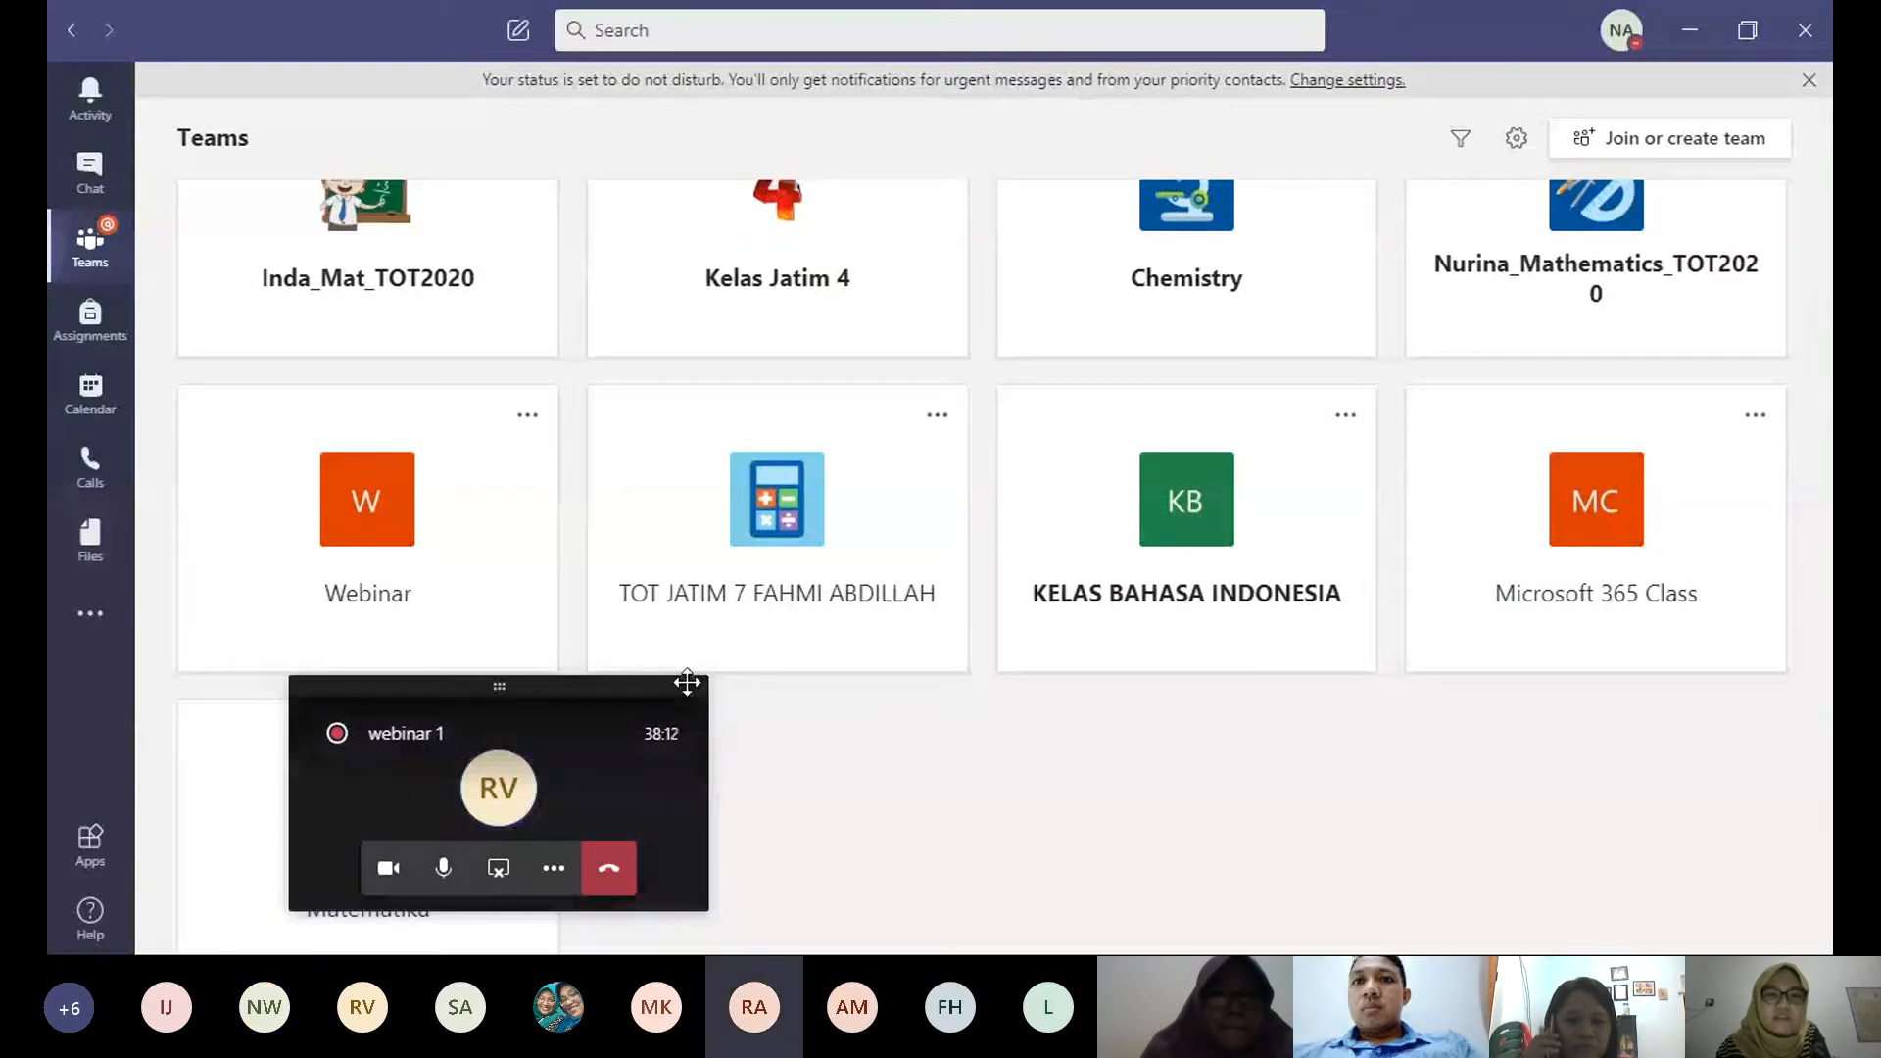
left_click_drag(687, 683, 1164, 730)
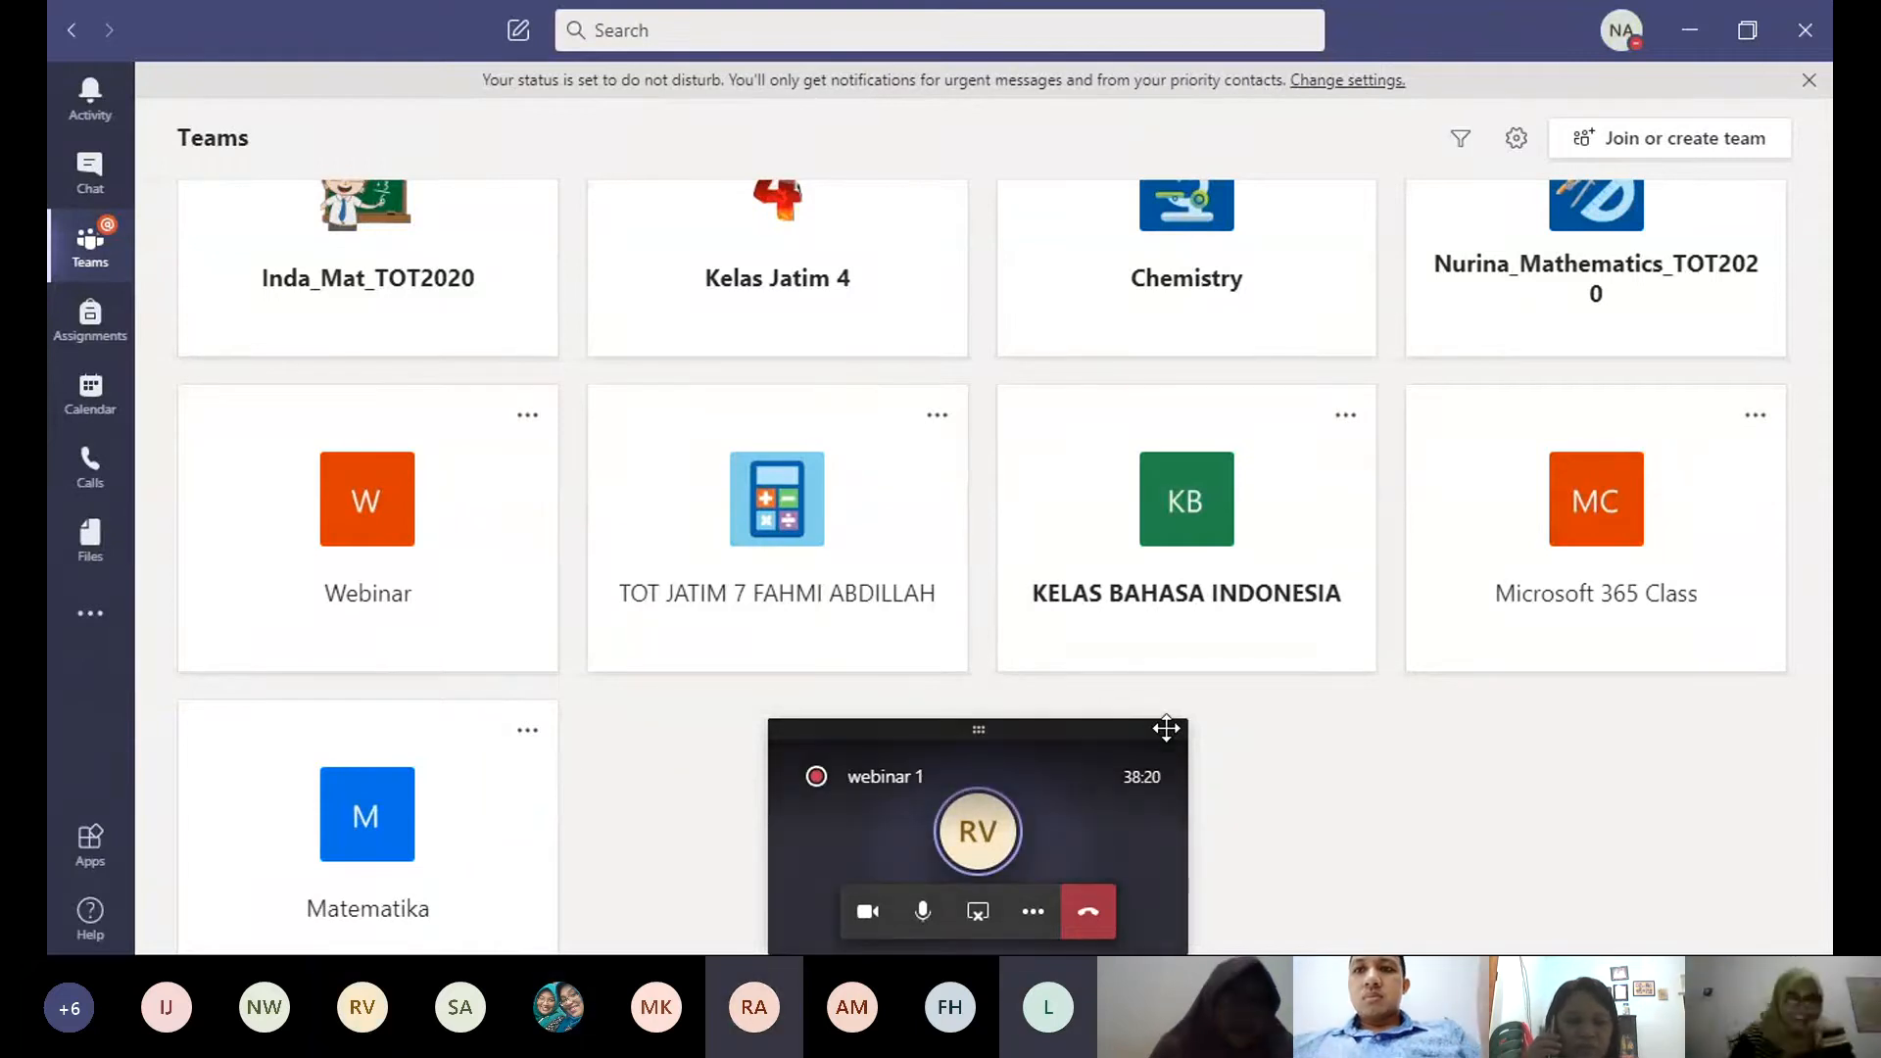
left_click(496, 801)
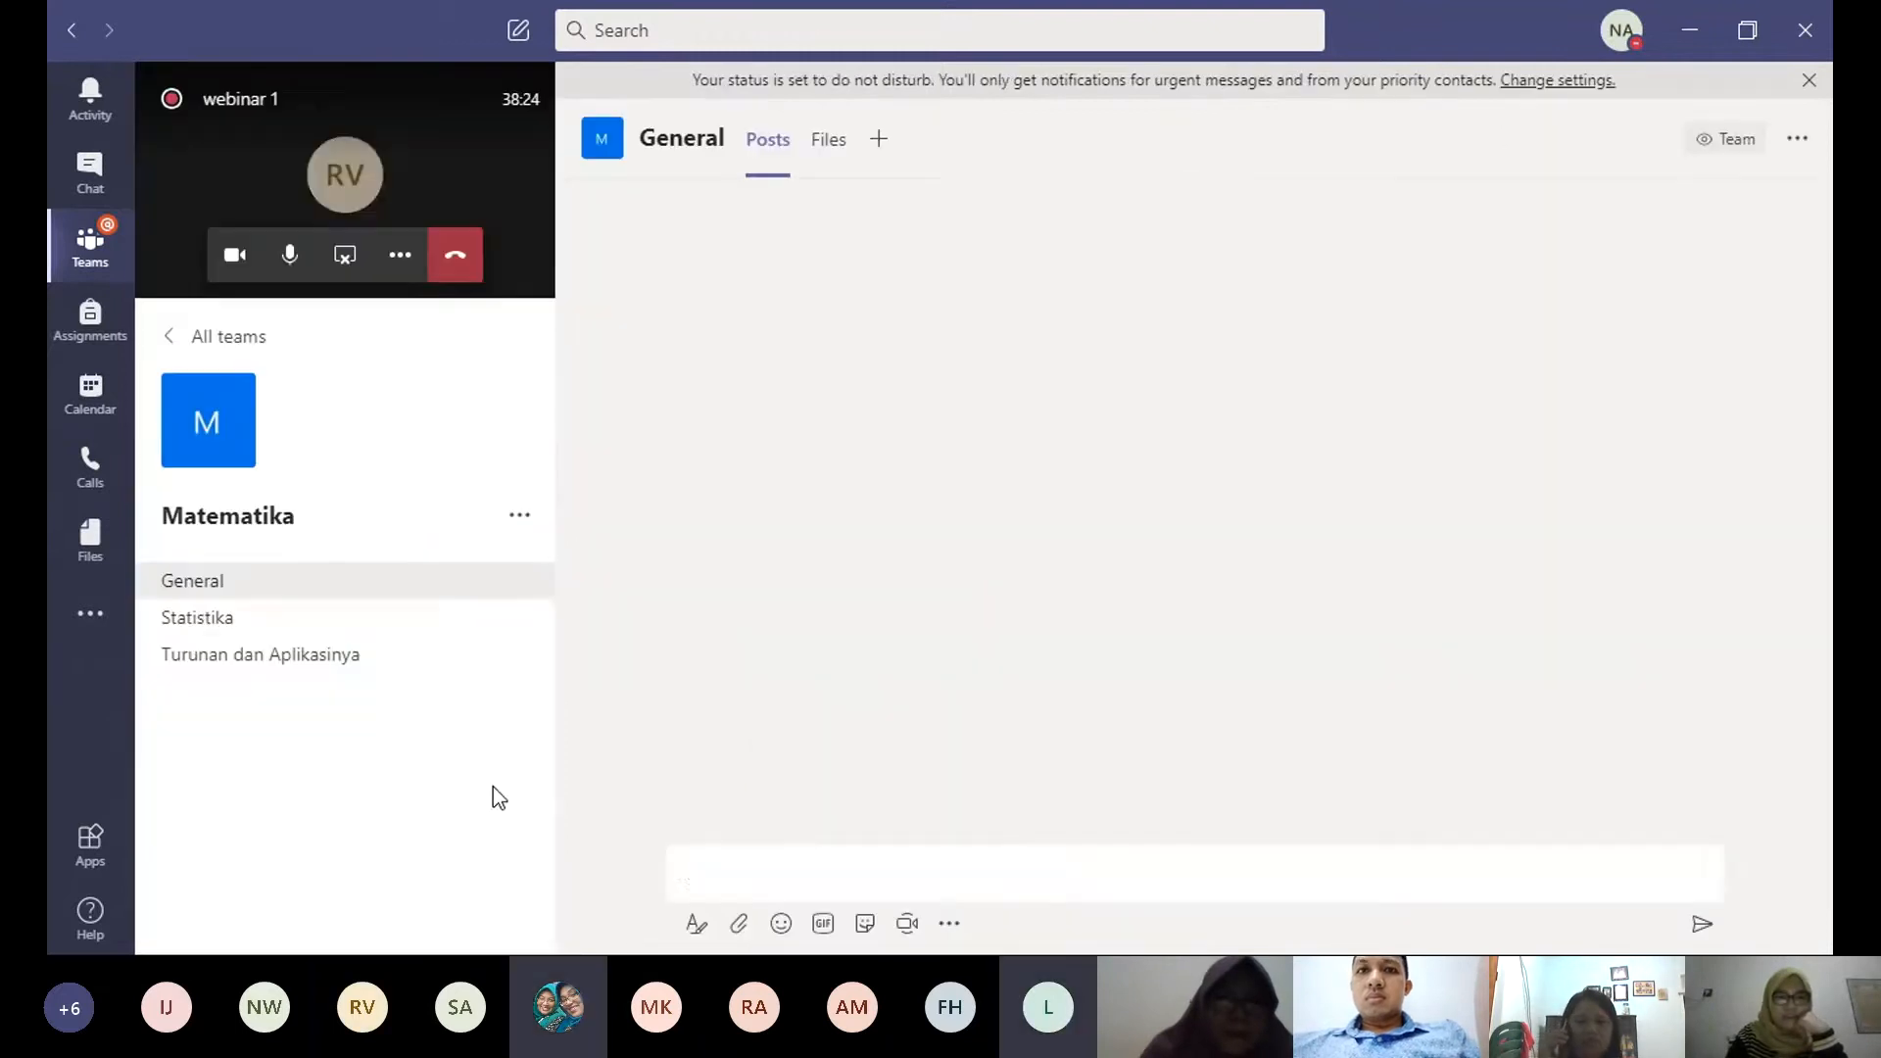
left_click(284, 619)
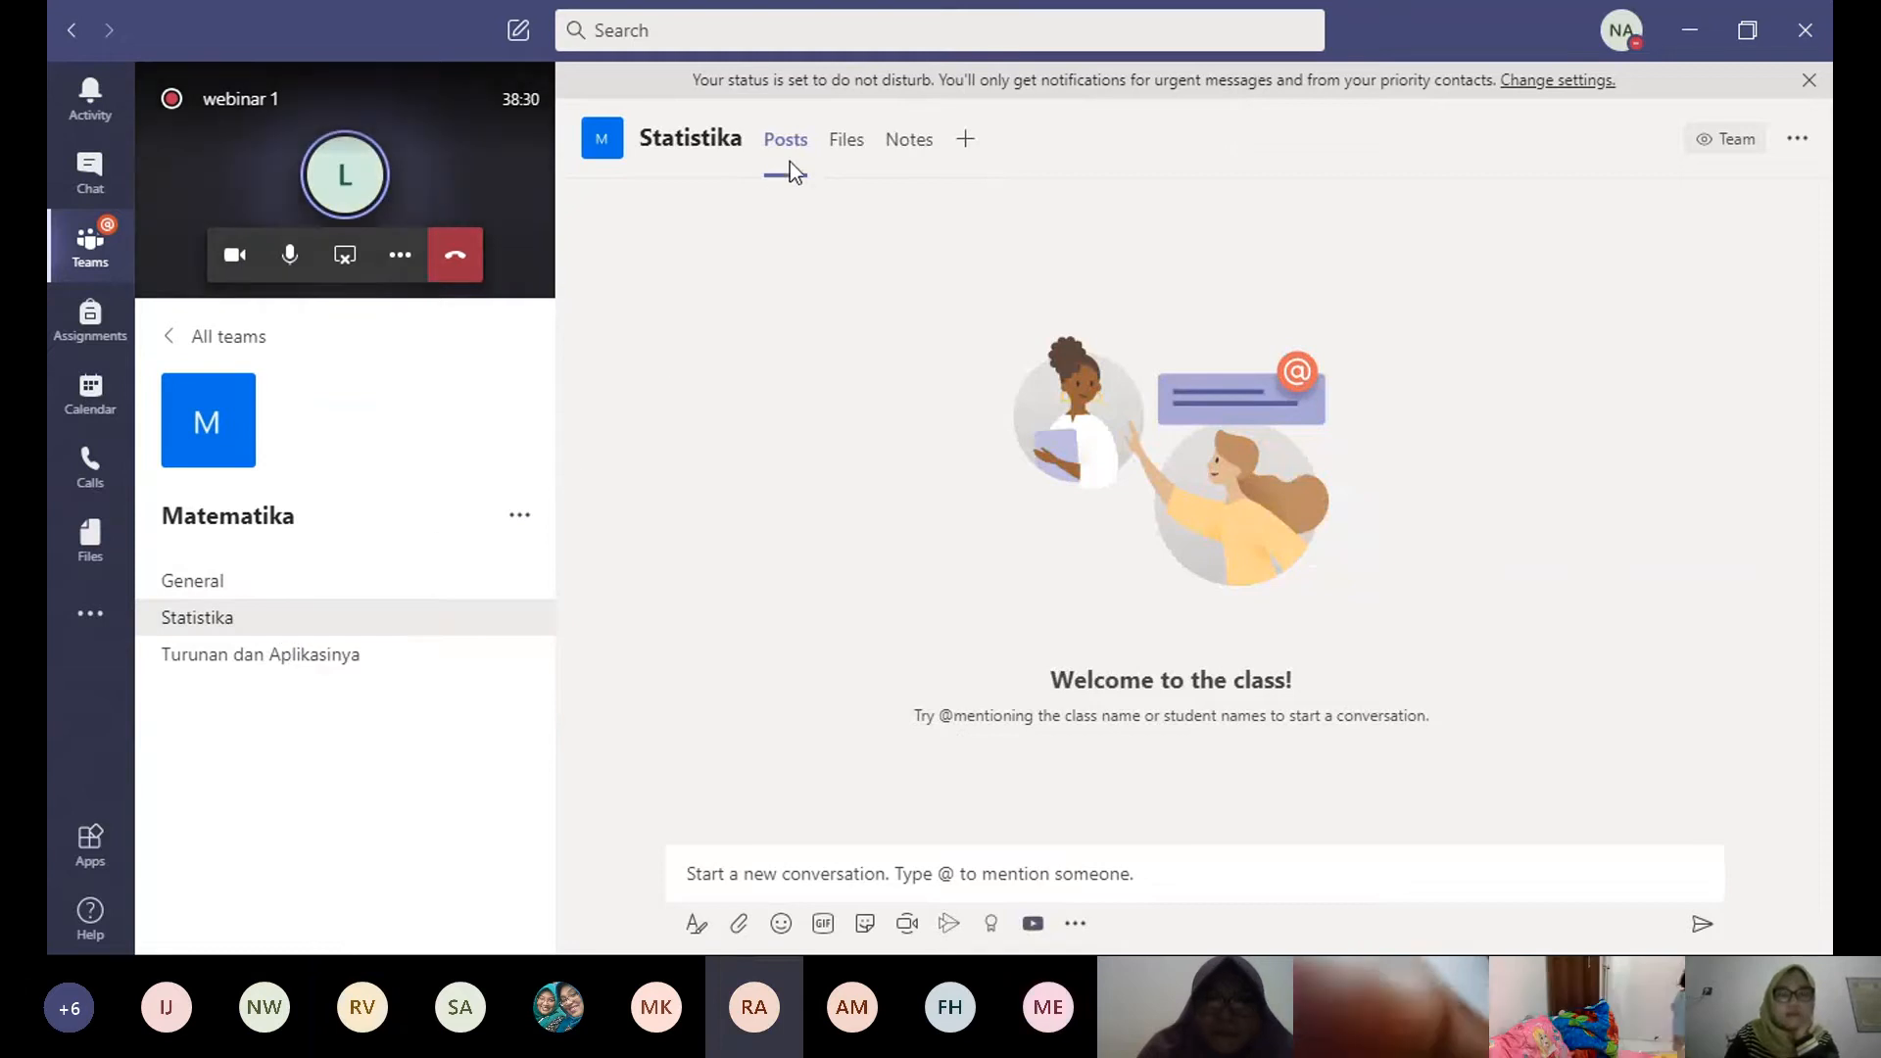
left_click(854, 152)
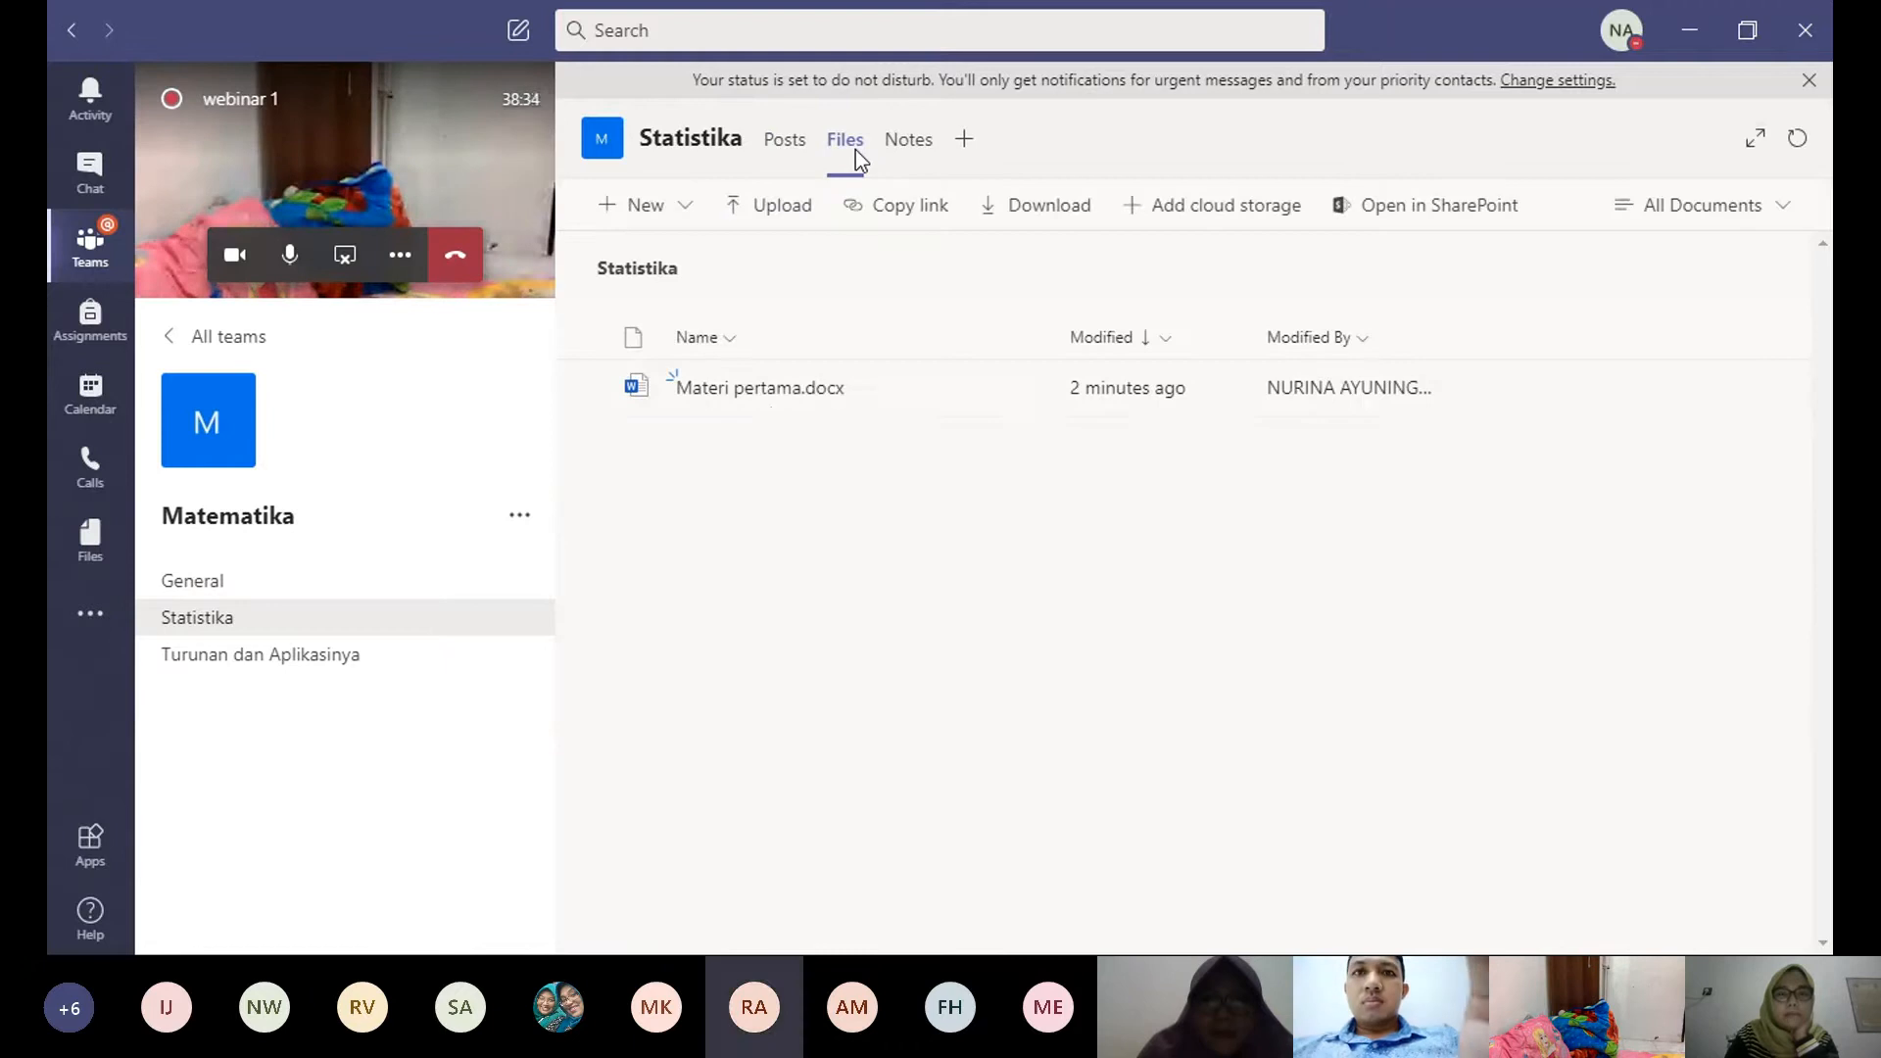
left_click(813, 392)
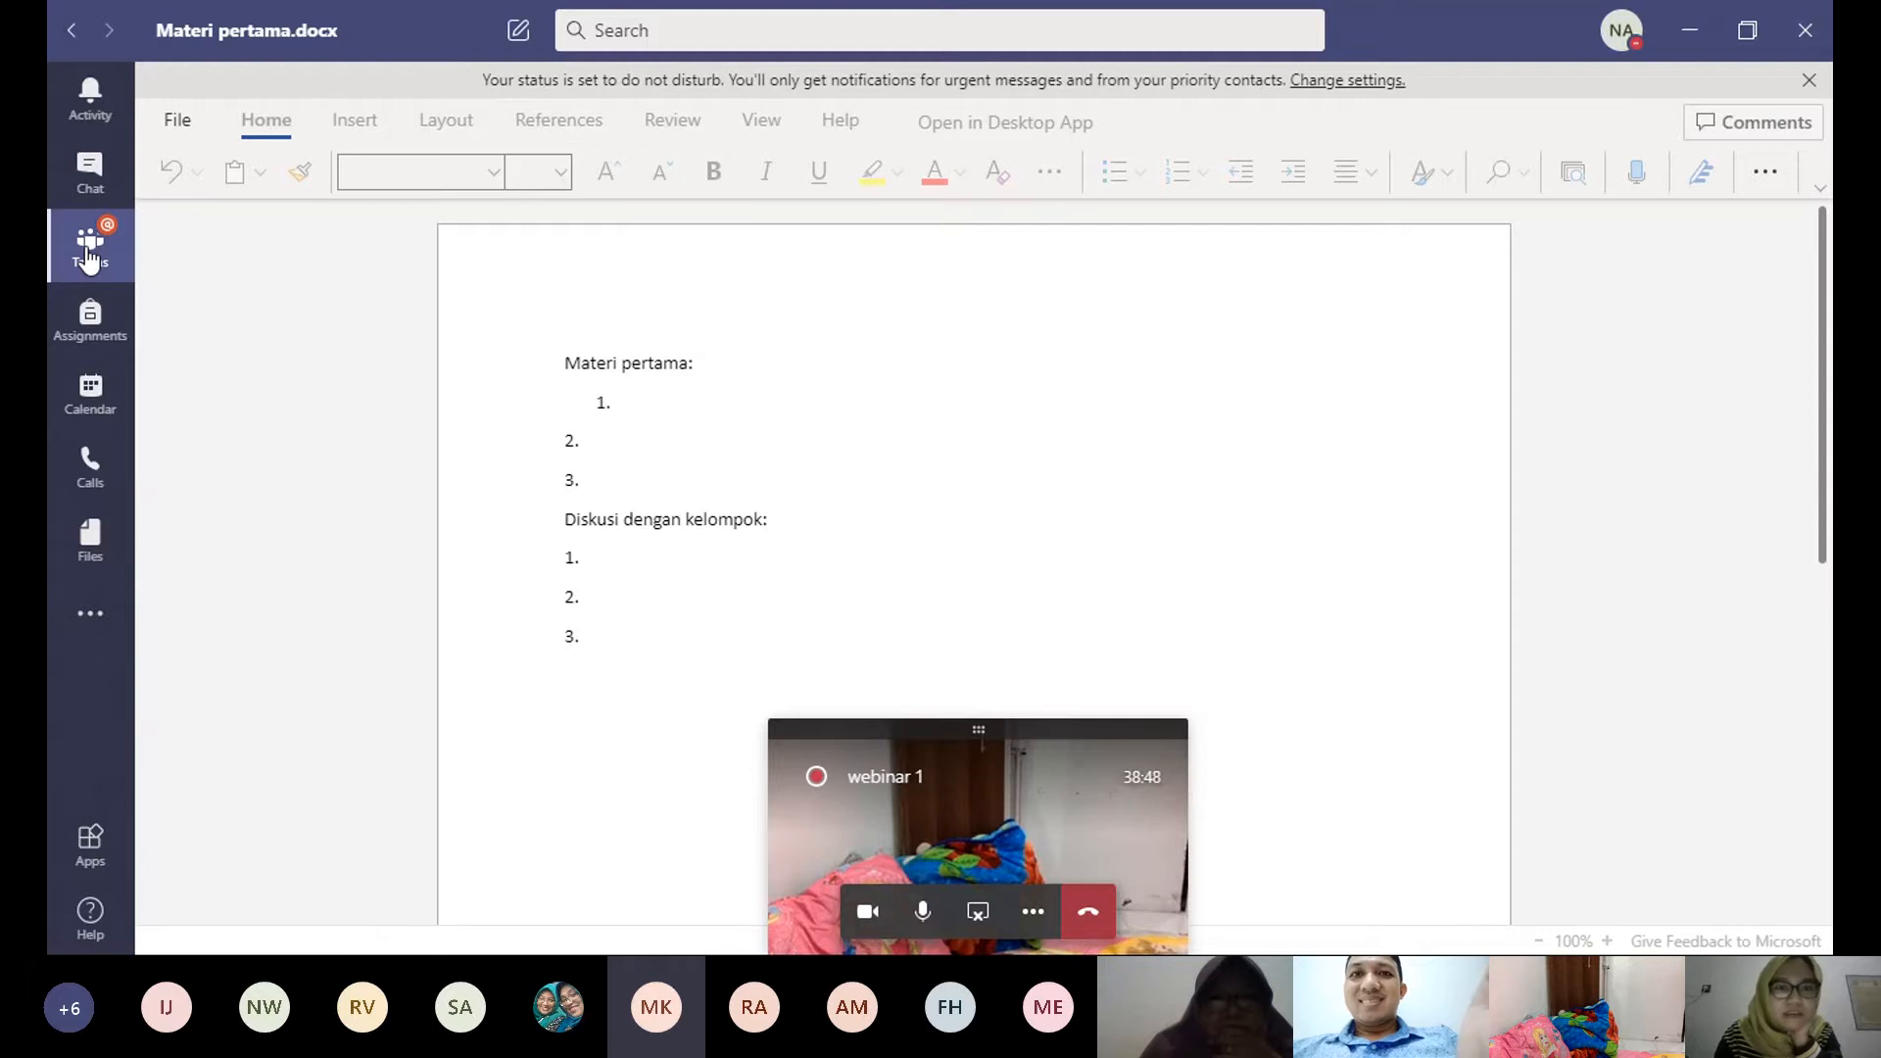
Step: Go back to the Statistika files and reopen "Materi pertama.docx" to examine the entries made by team members
left_click(87, 257)
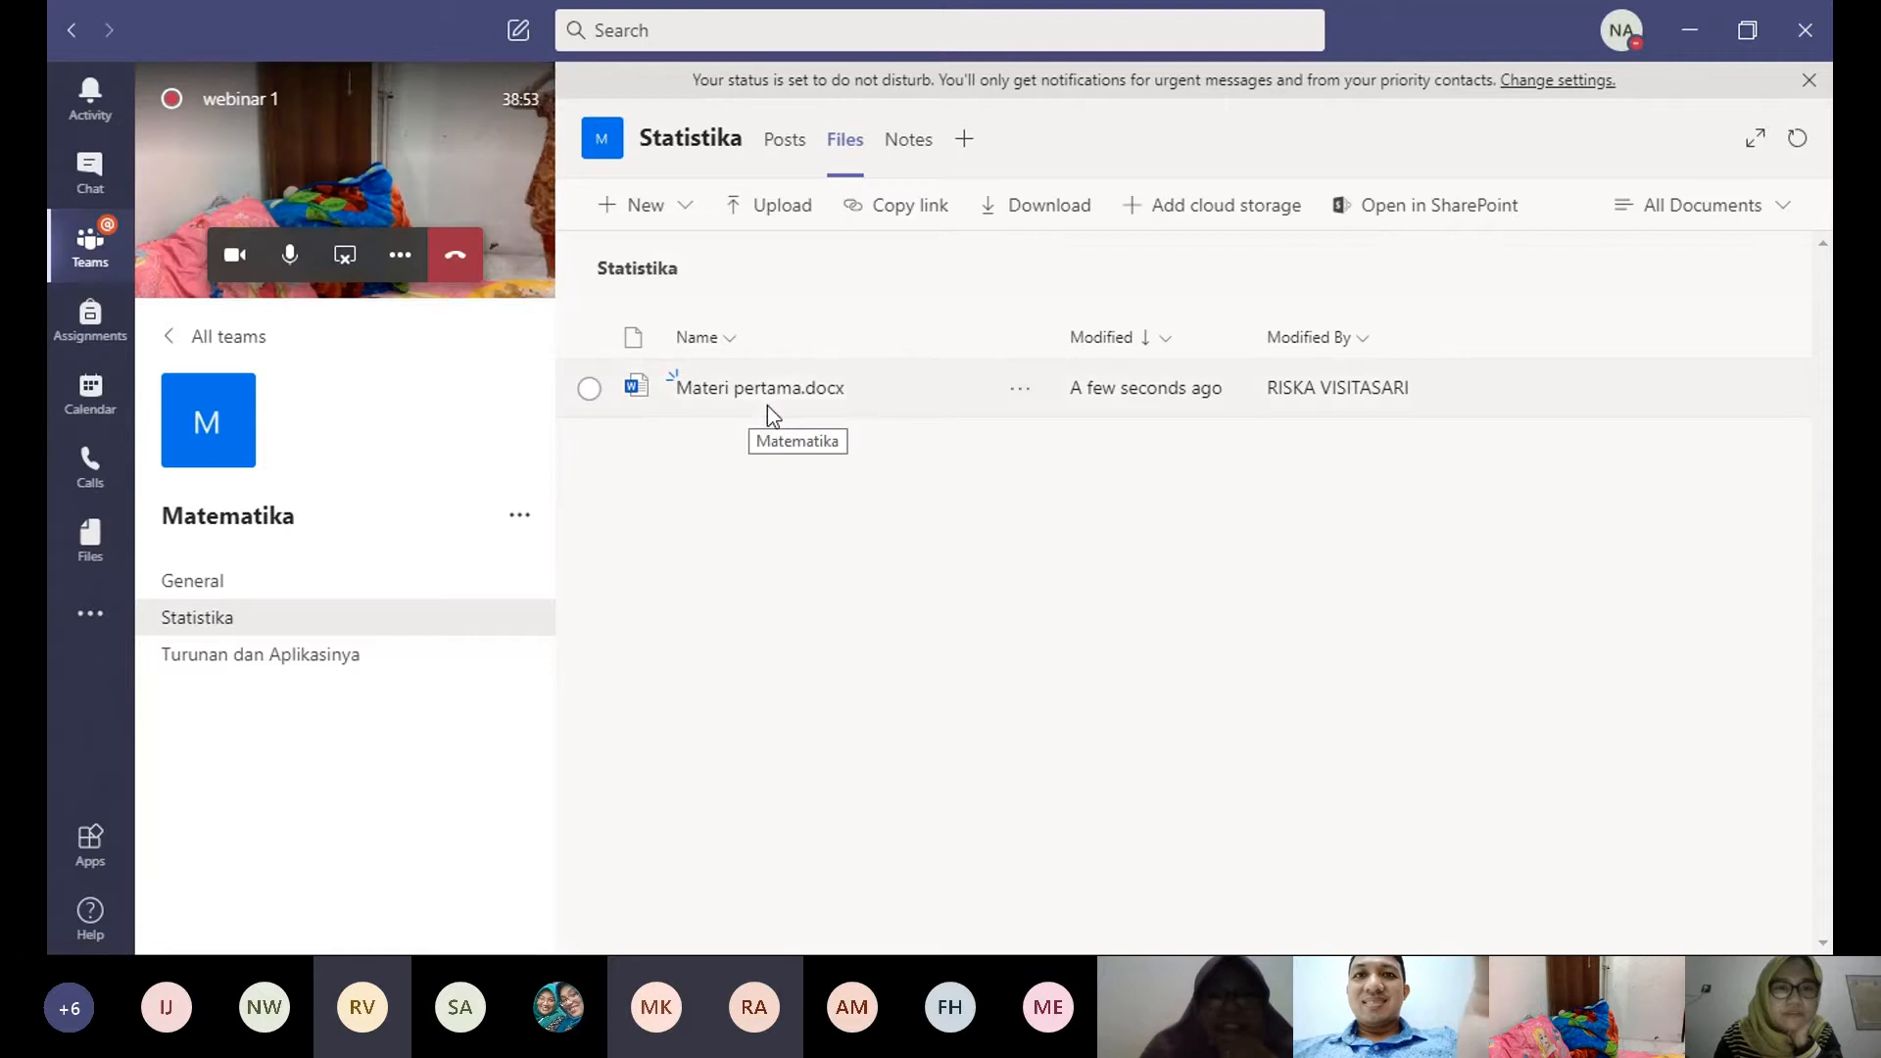
left_click(878, 404)
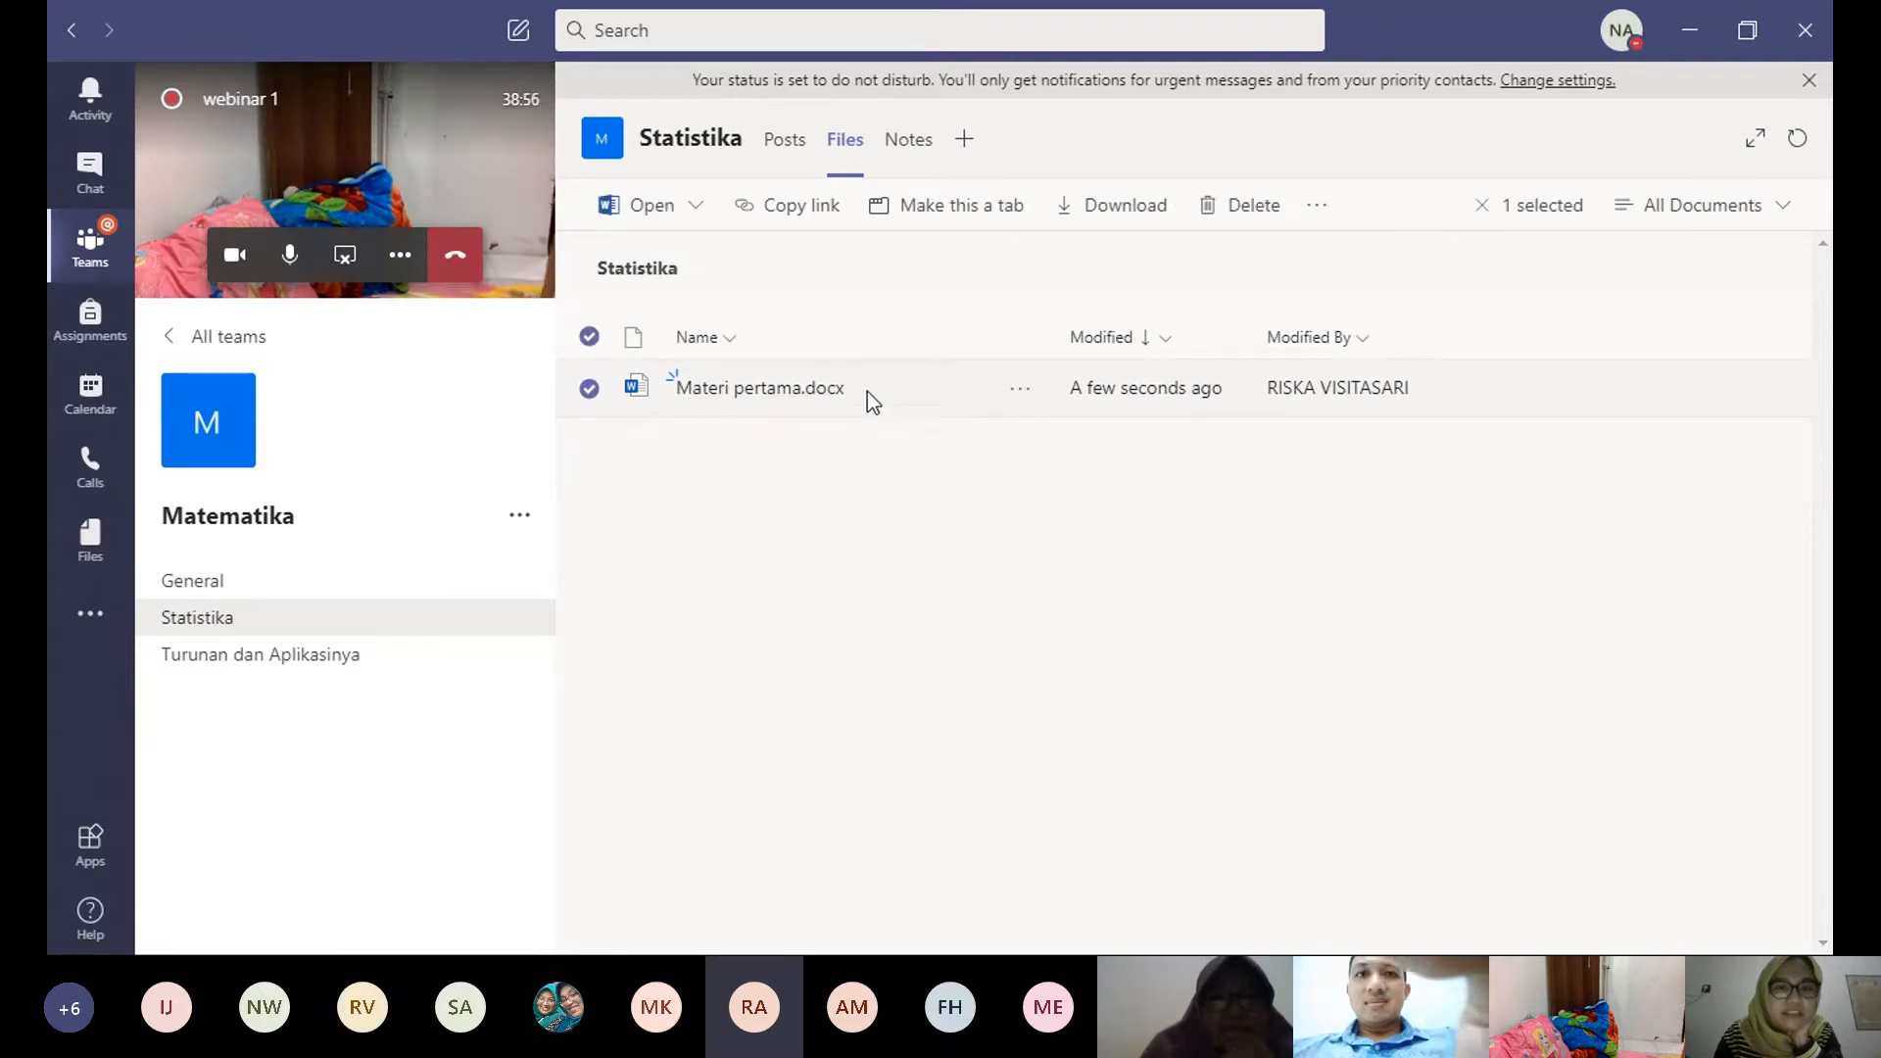
left_click(801, 400)
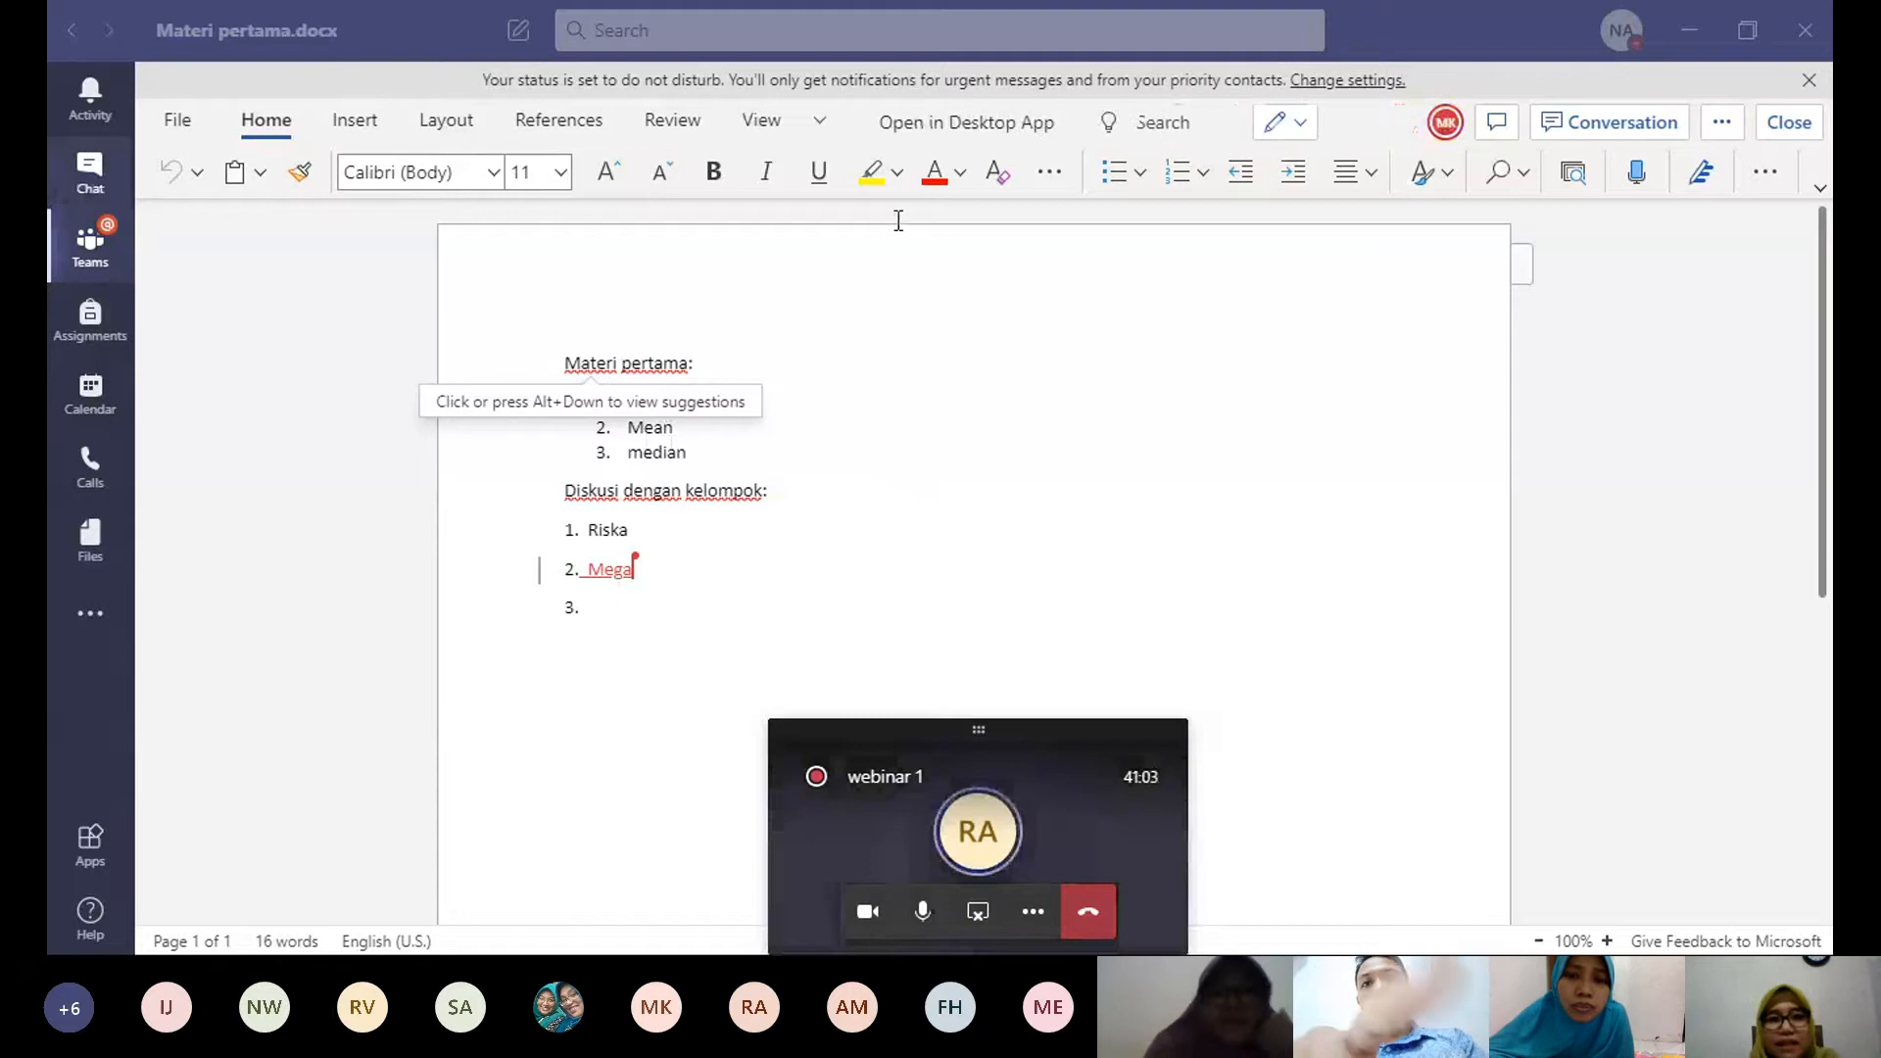
mouse_move(610, 572)
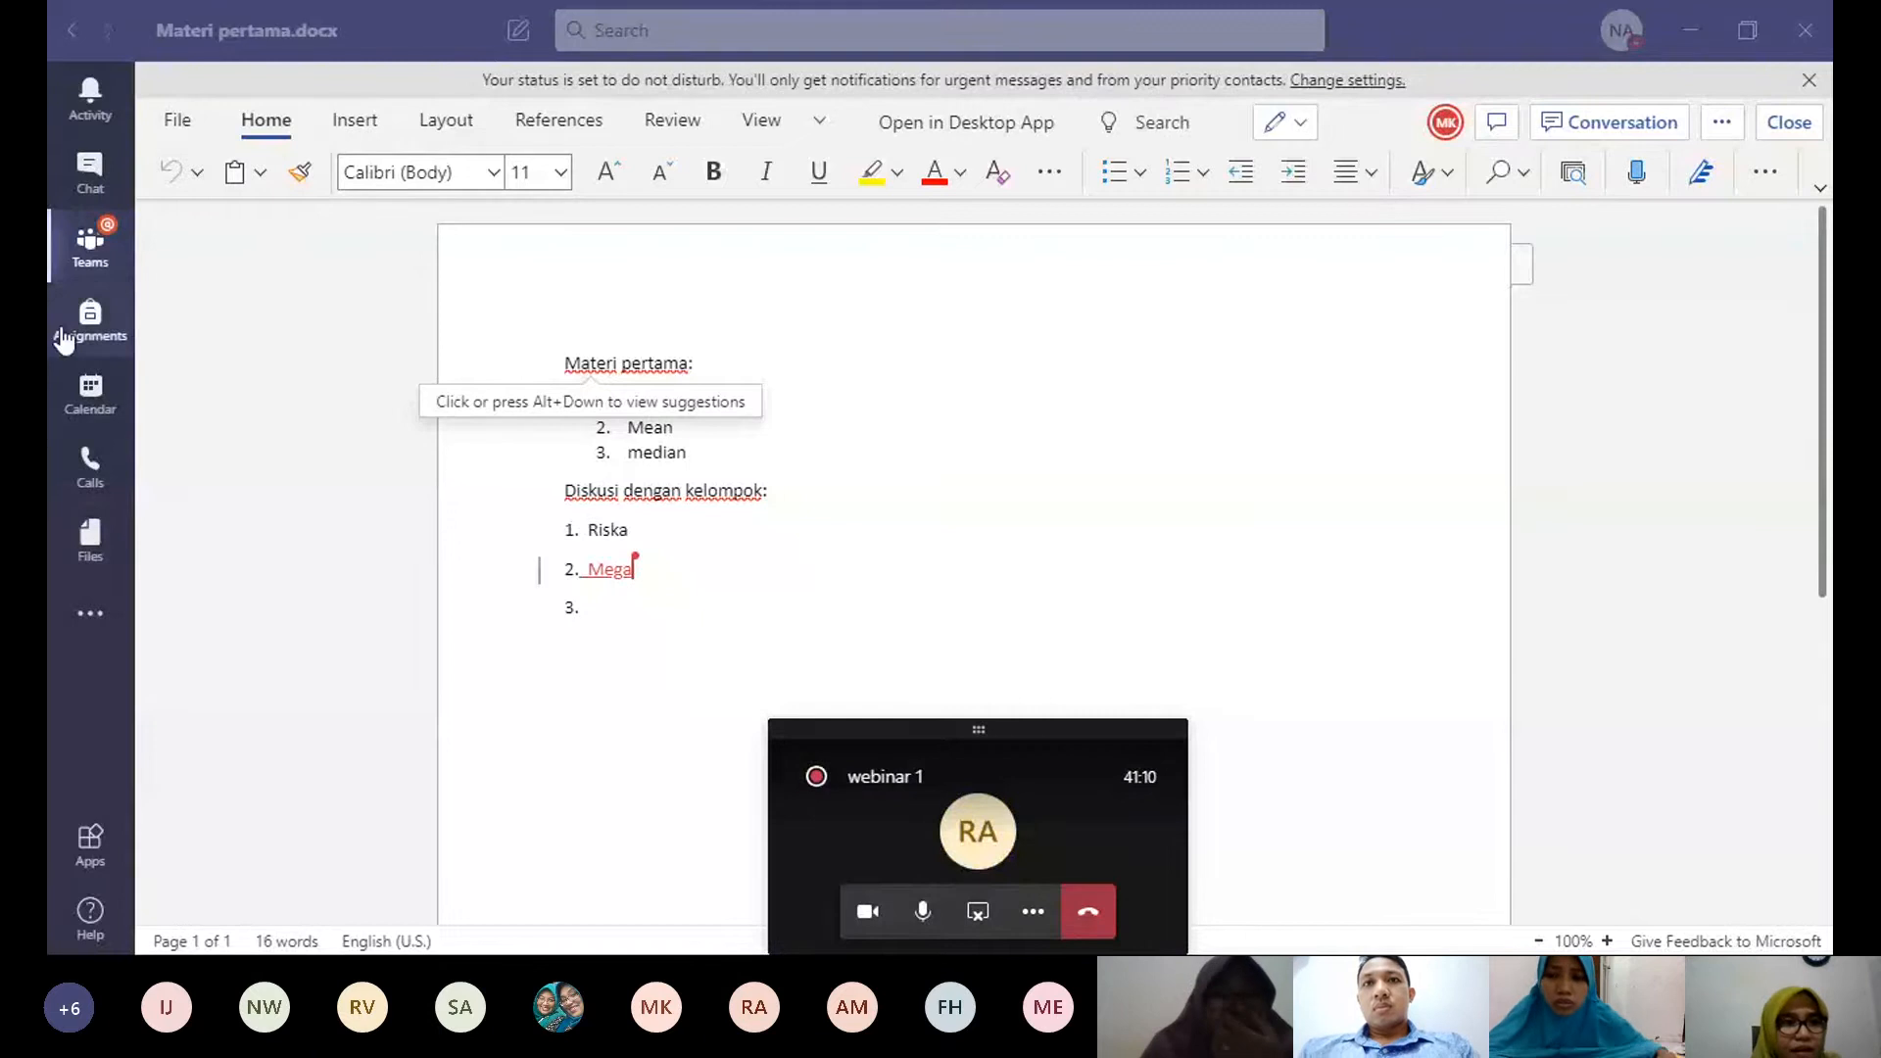
Step: Return to the Statistika channel's files and create a new PowerPoint presentation named "Materi kedua"
left_click(91, 250)
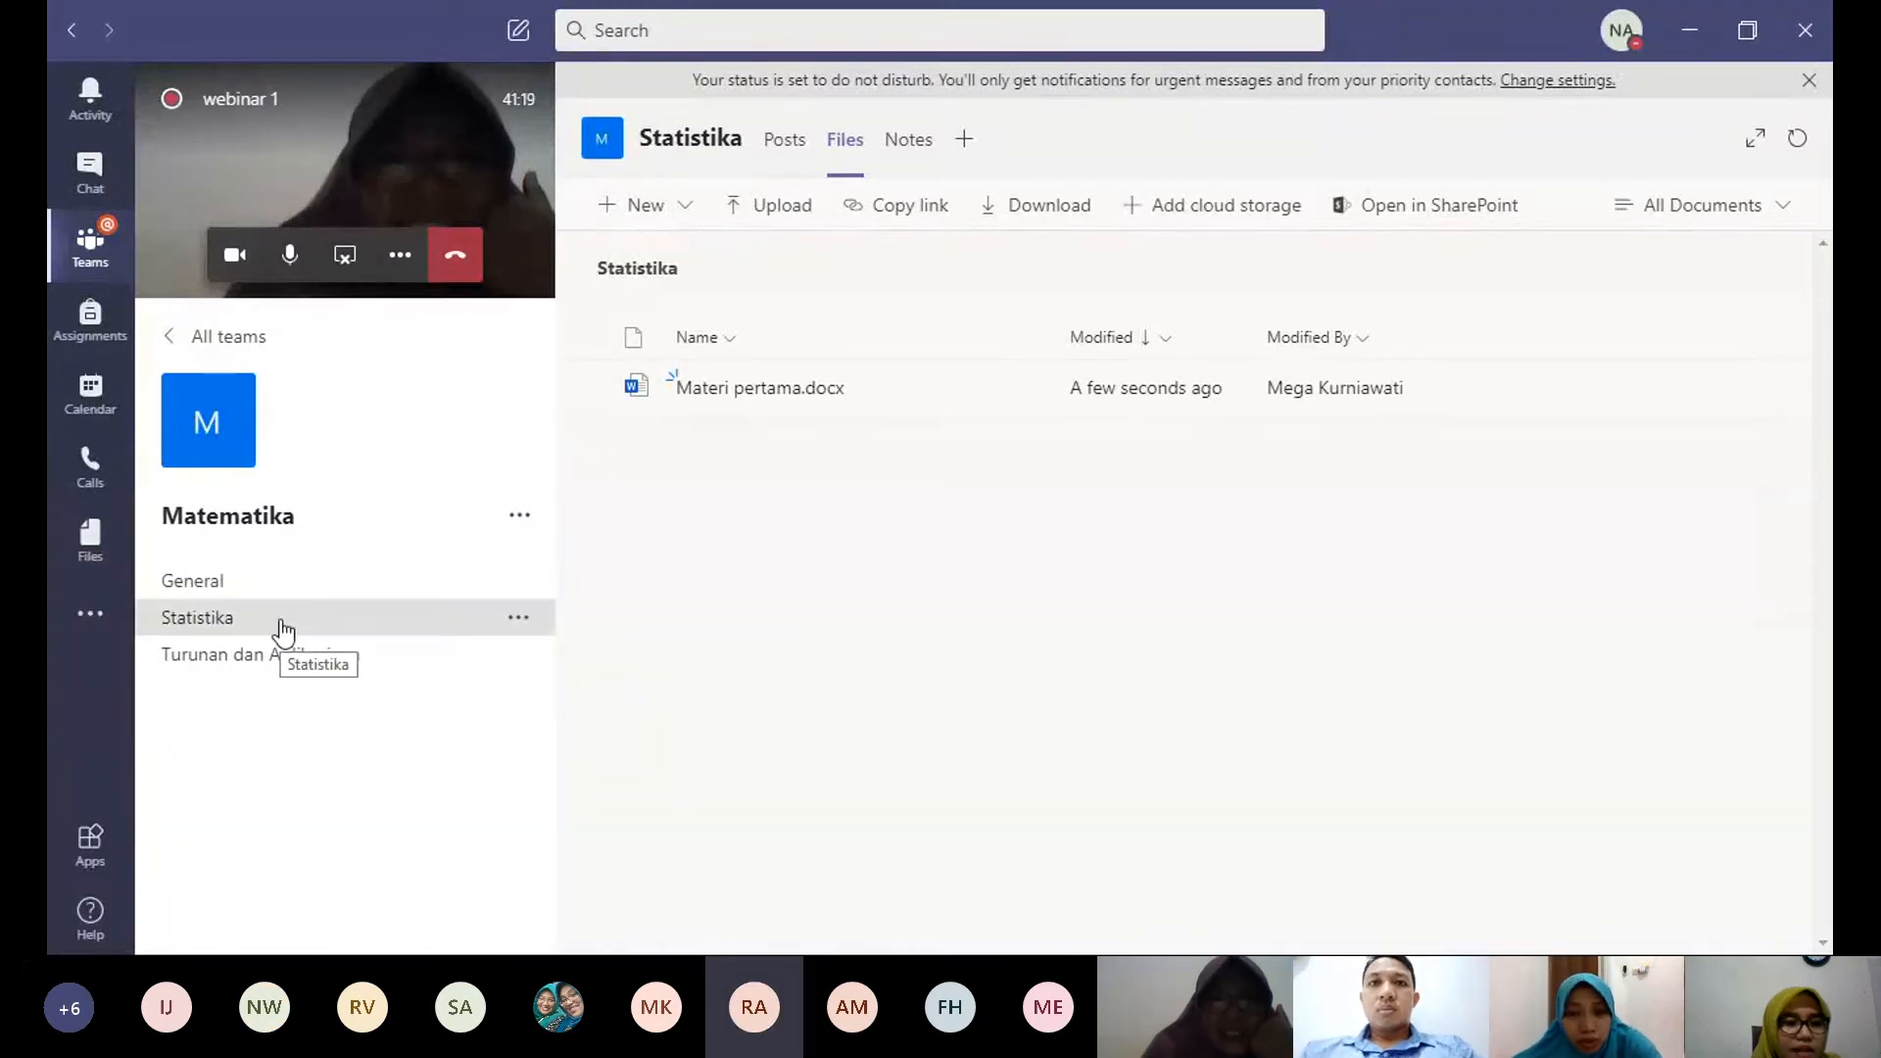
left_click(680, 208)
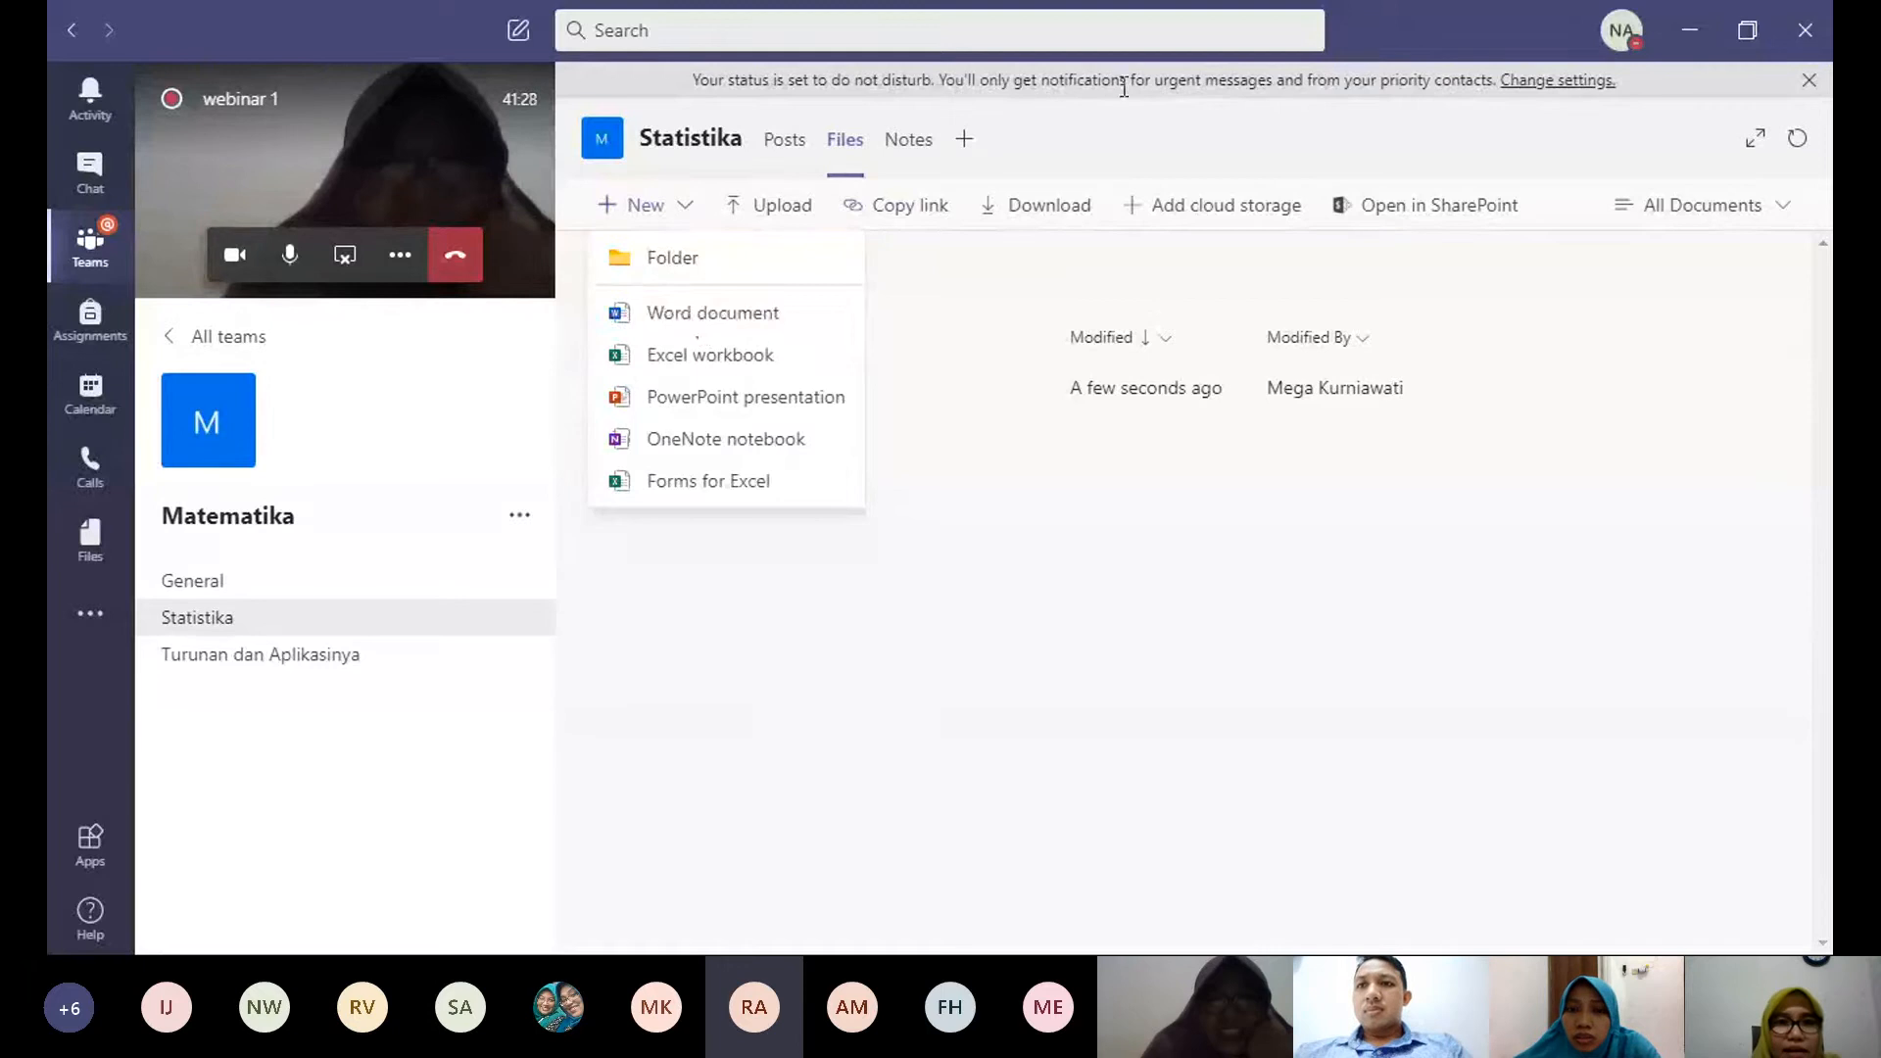
left_click(836, 145)
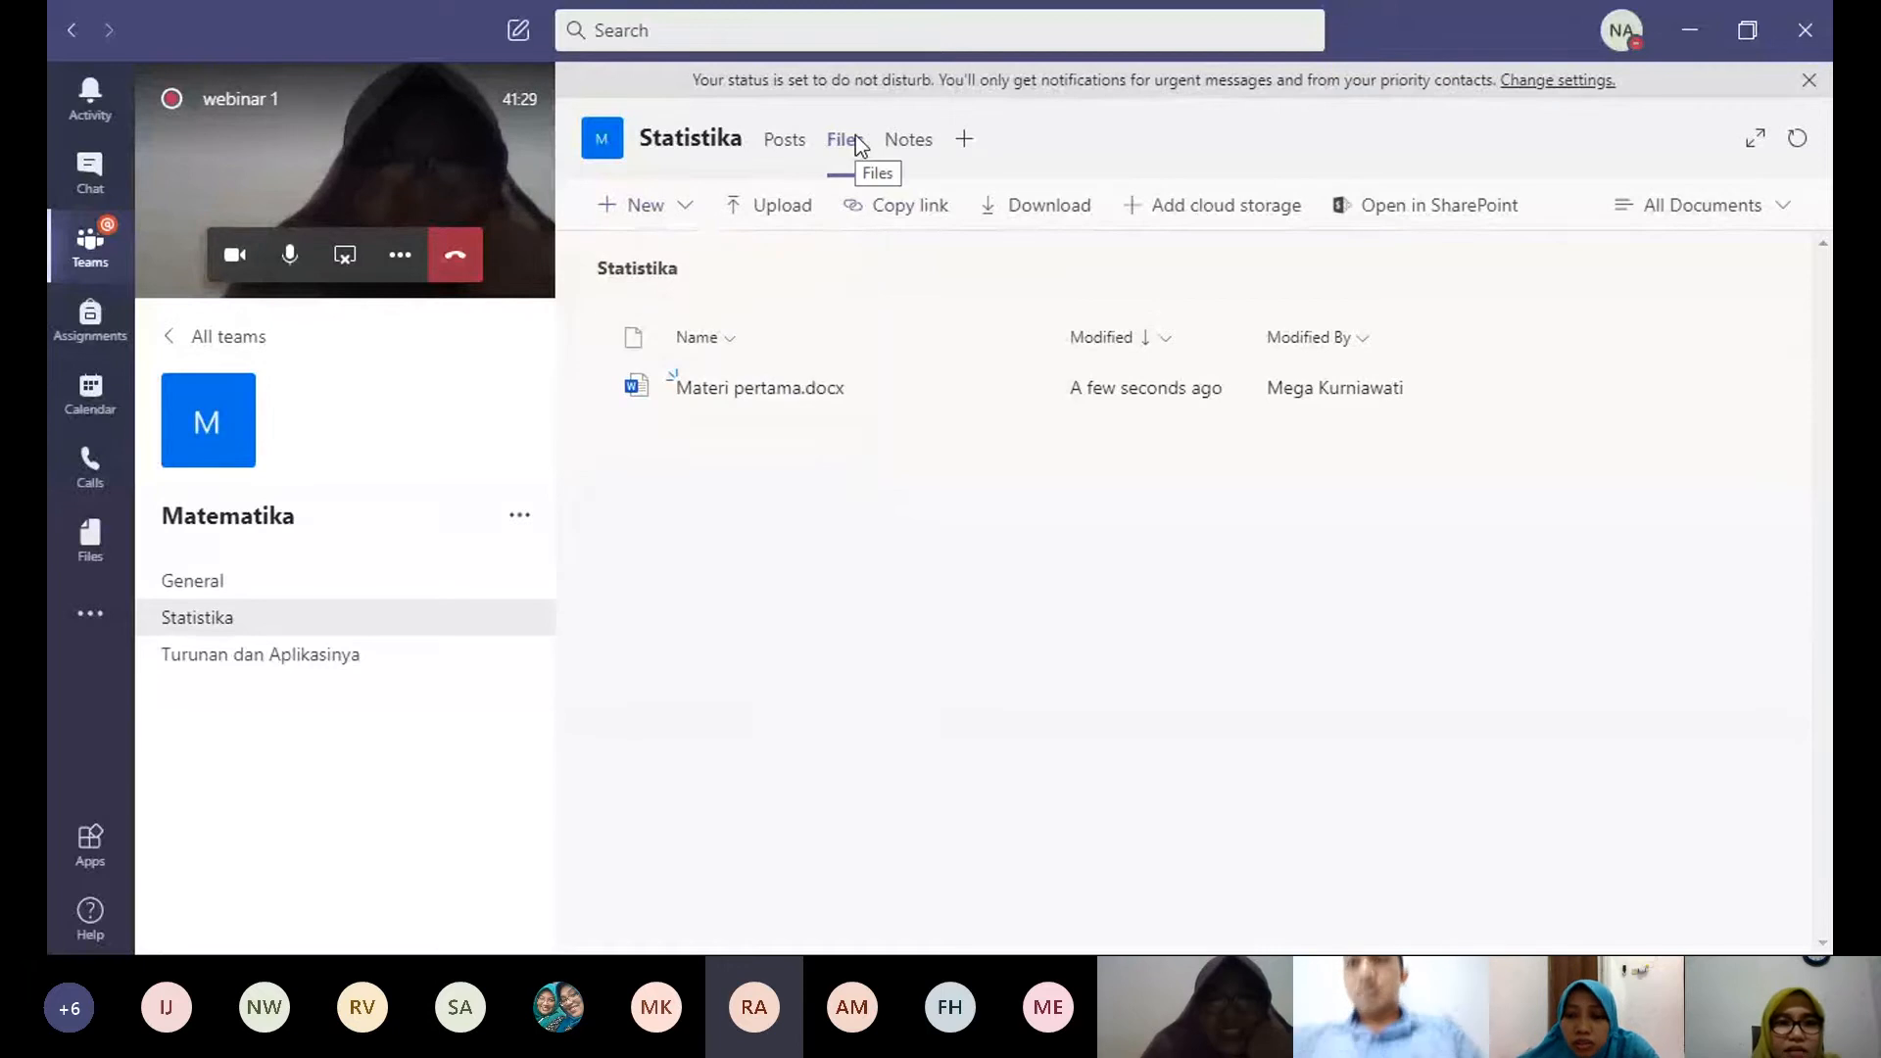
left_click(687, 207)
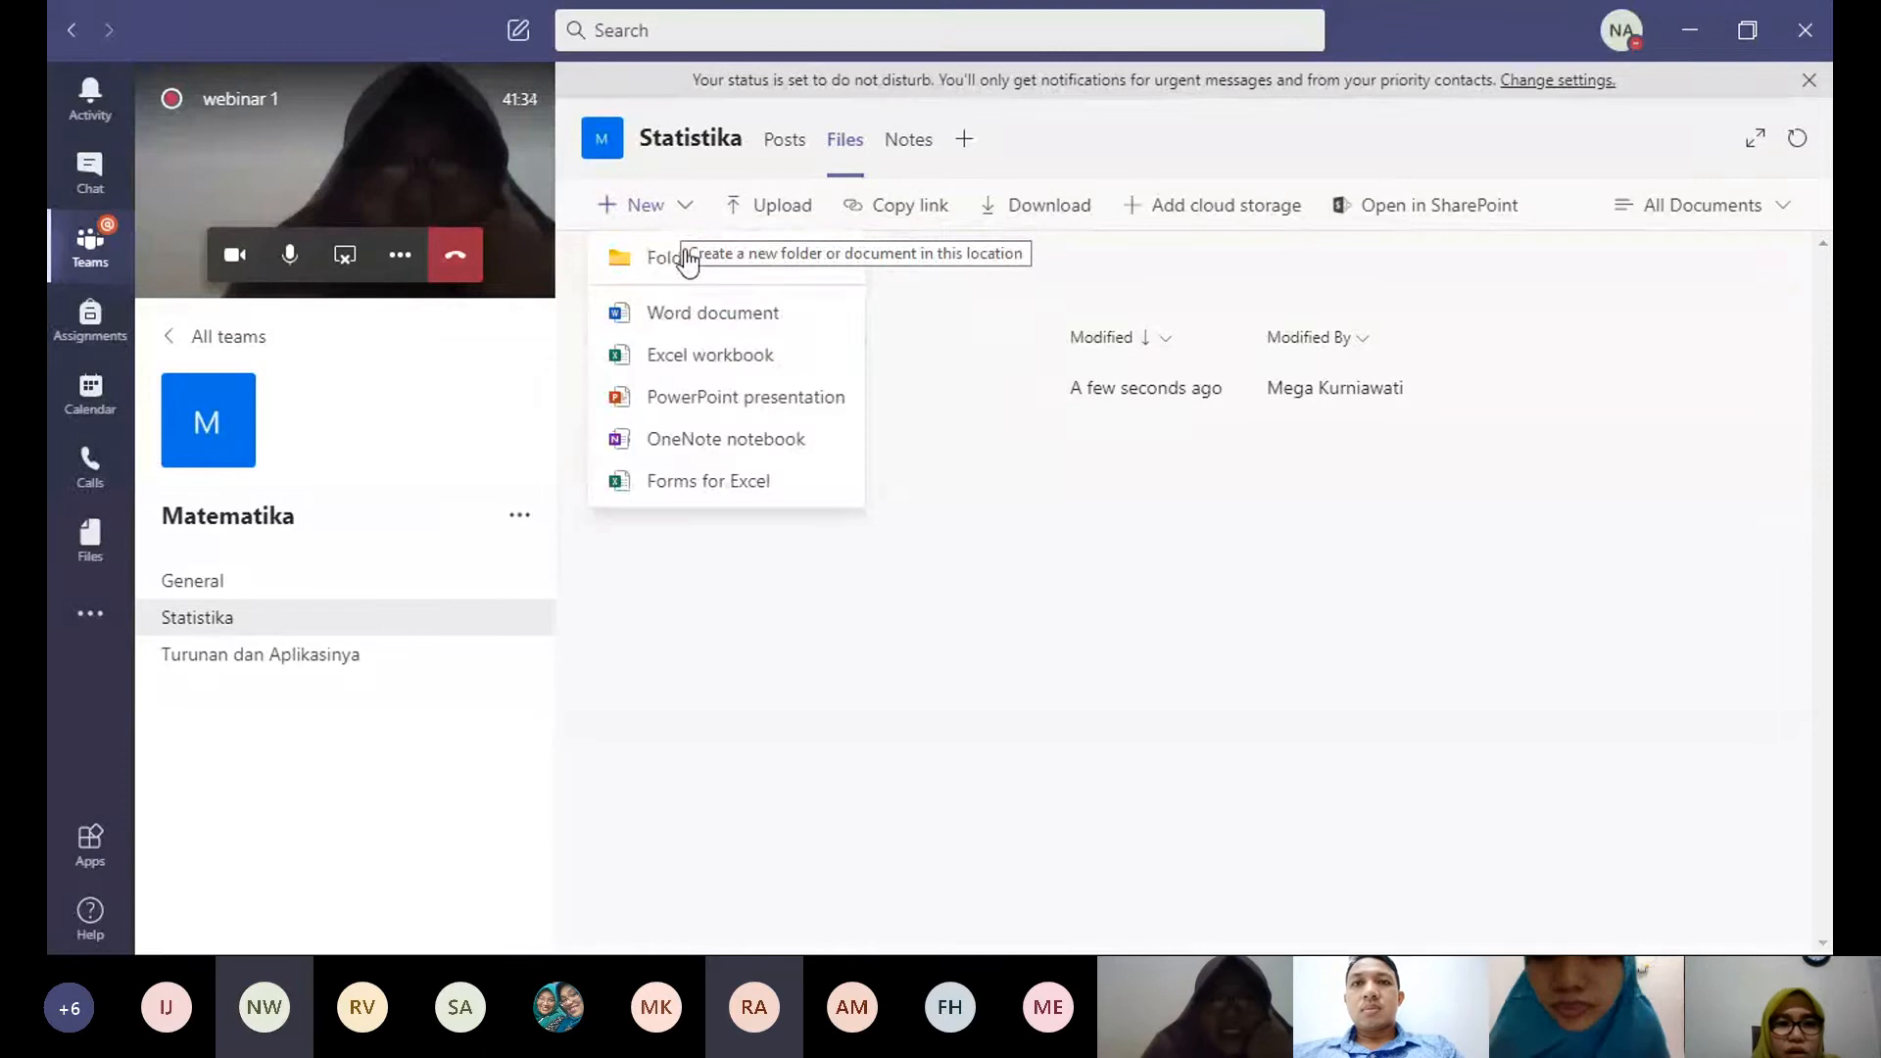
left_click(692, 402)
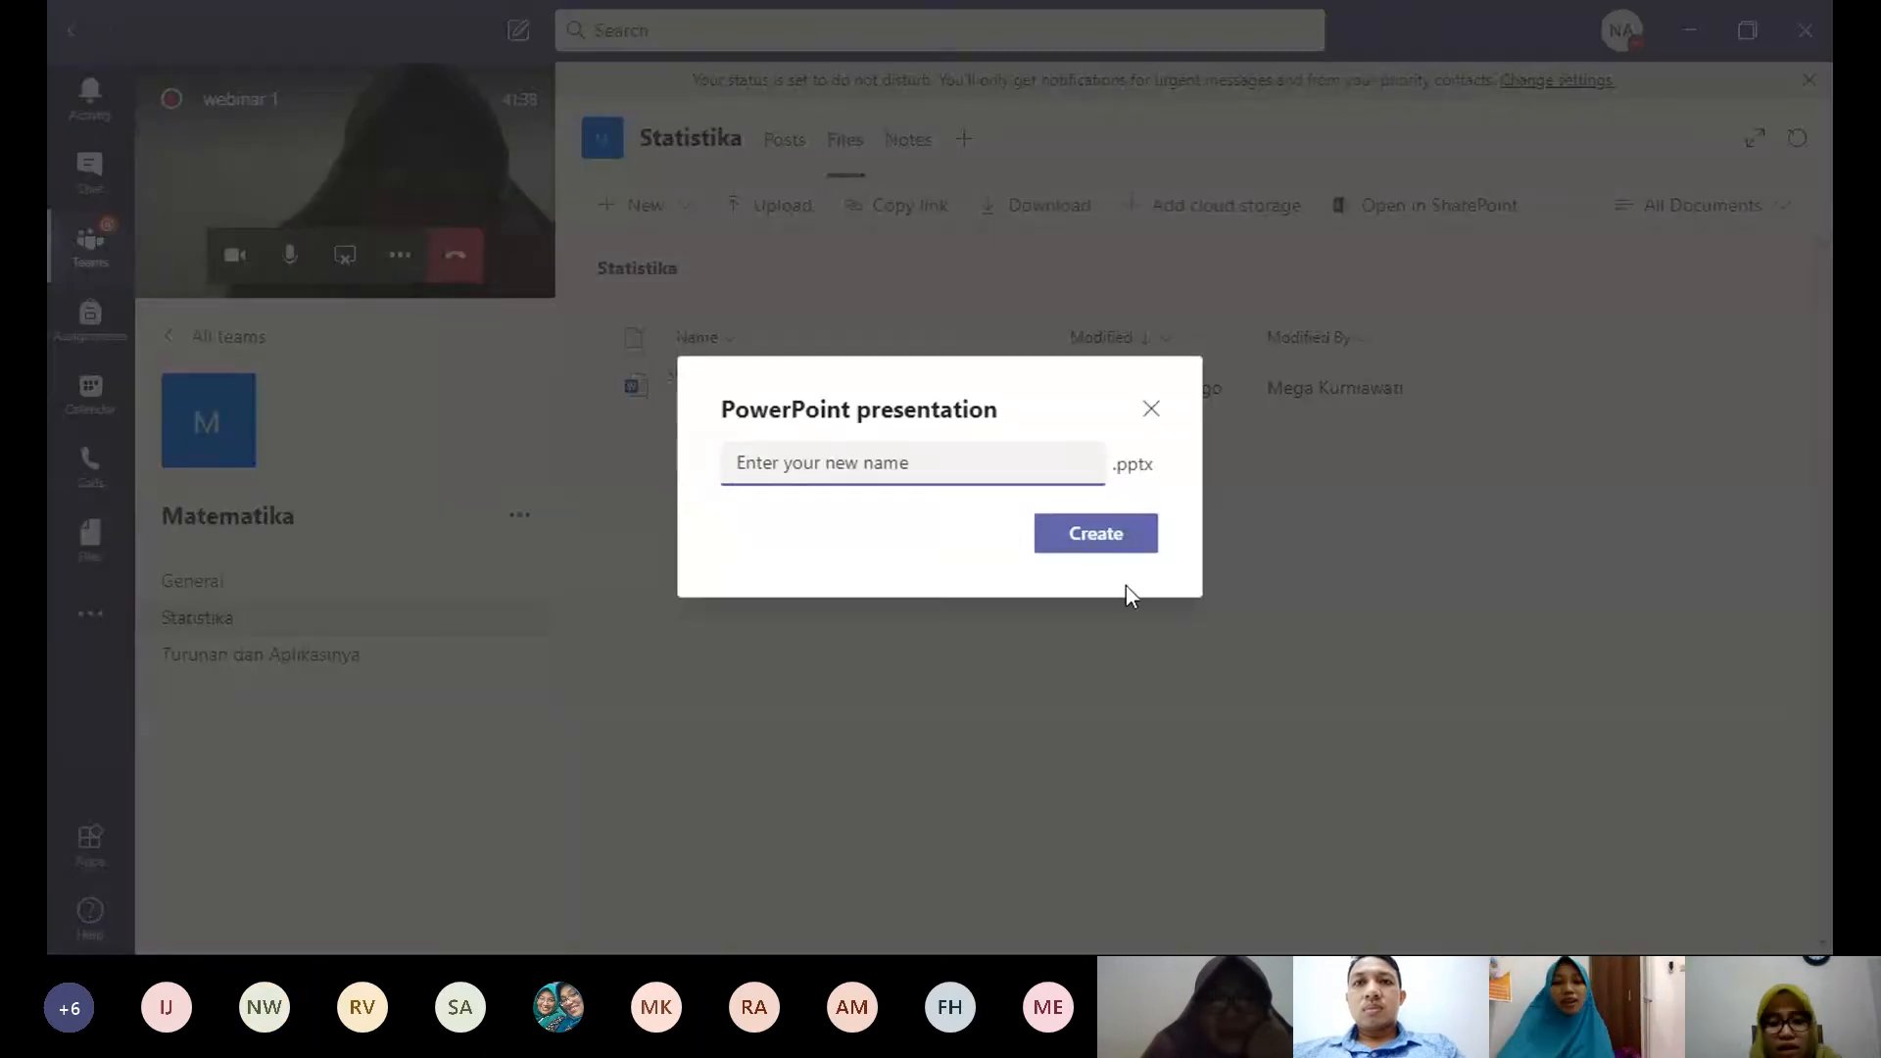
type("Ma")
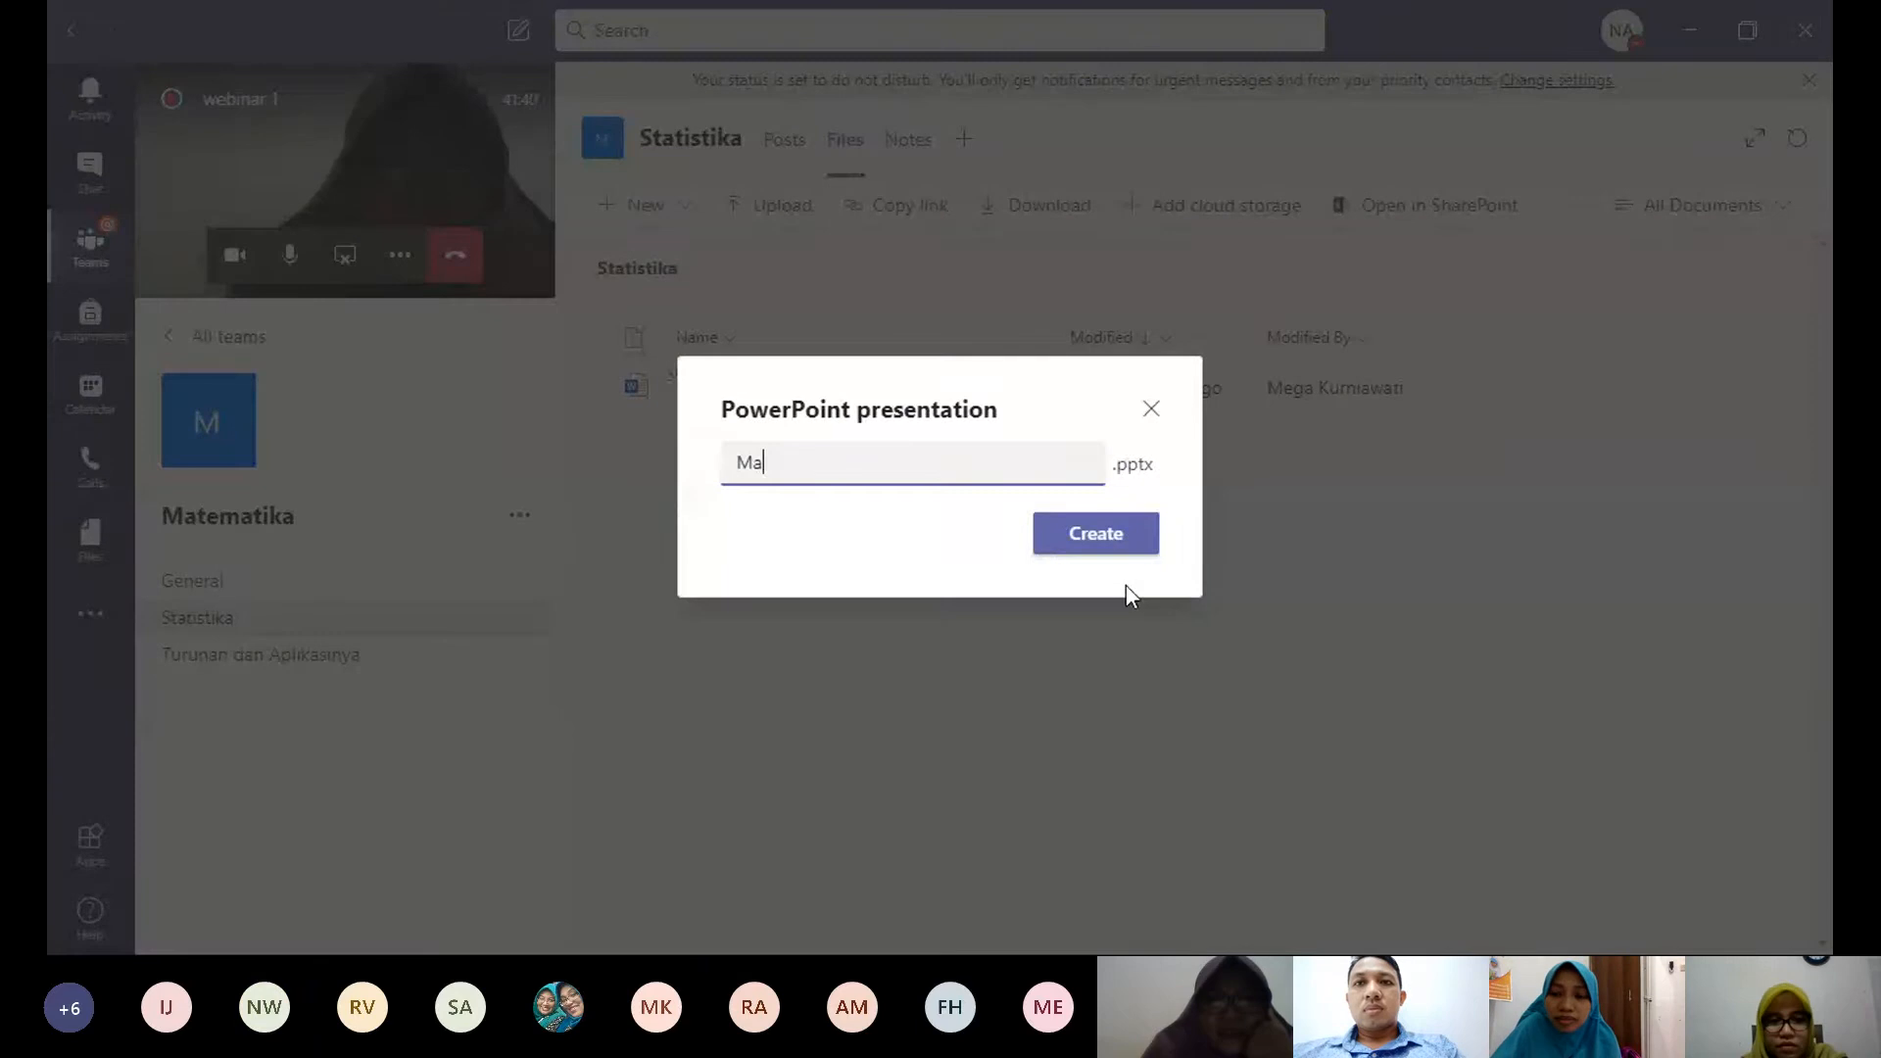
type("teri kedua")
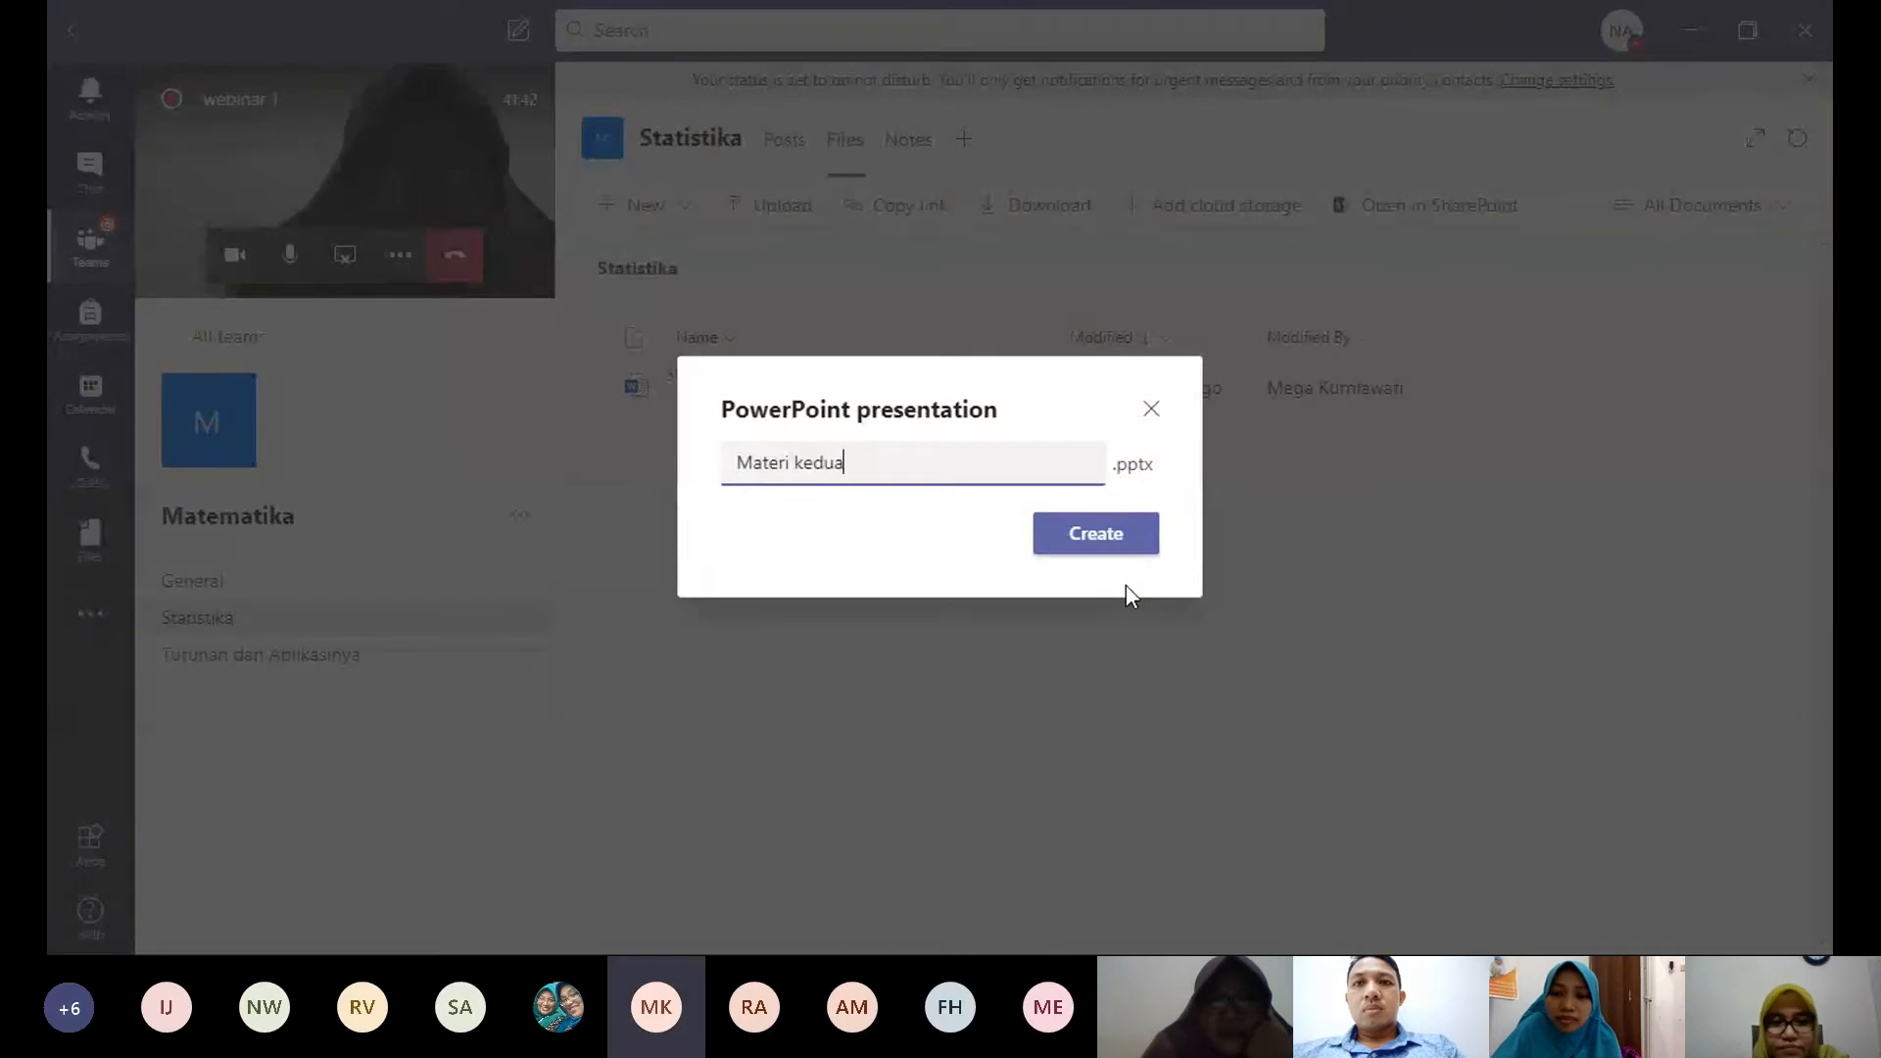
left_click(1115, 555)
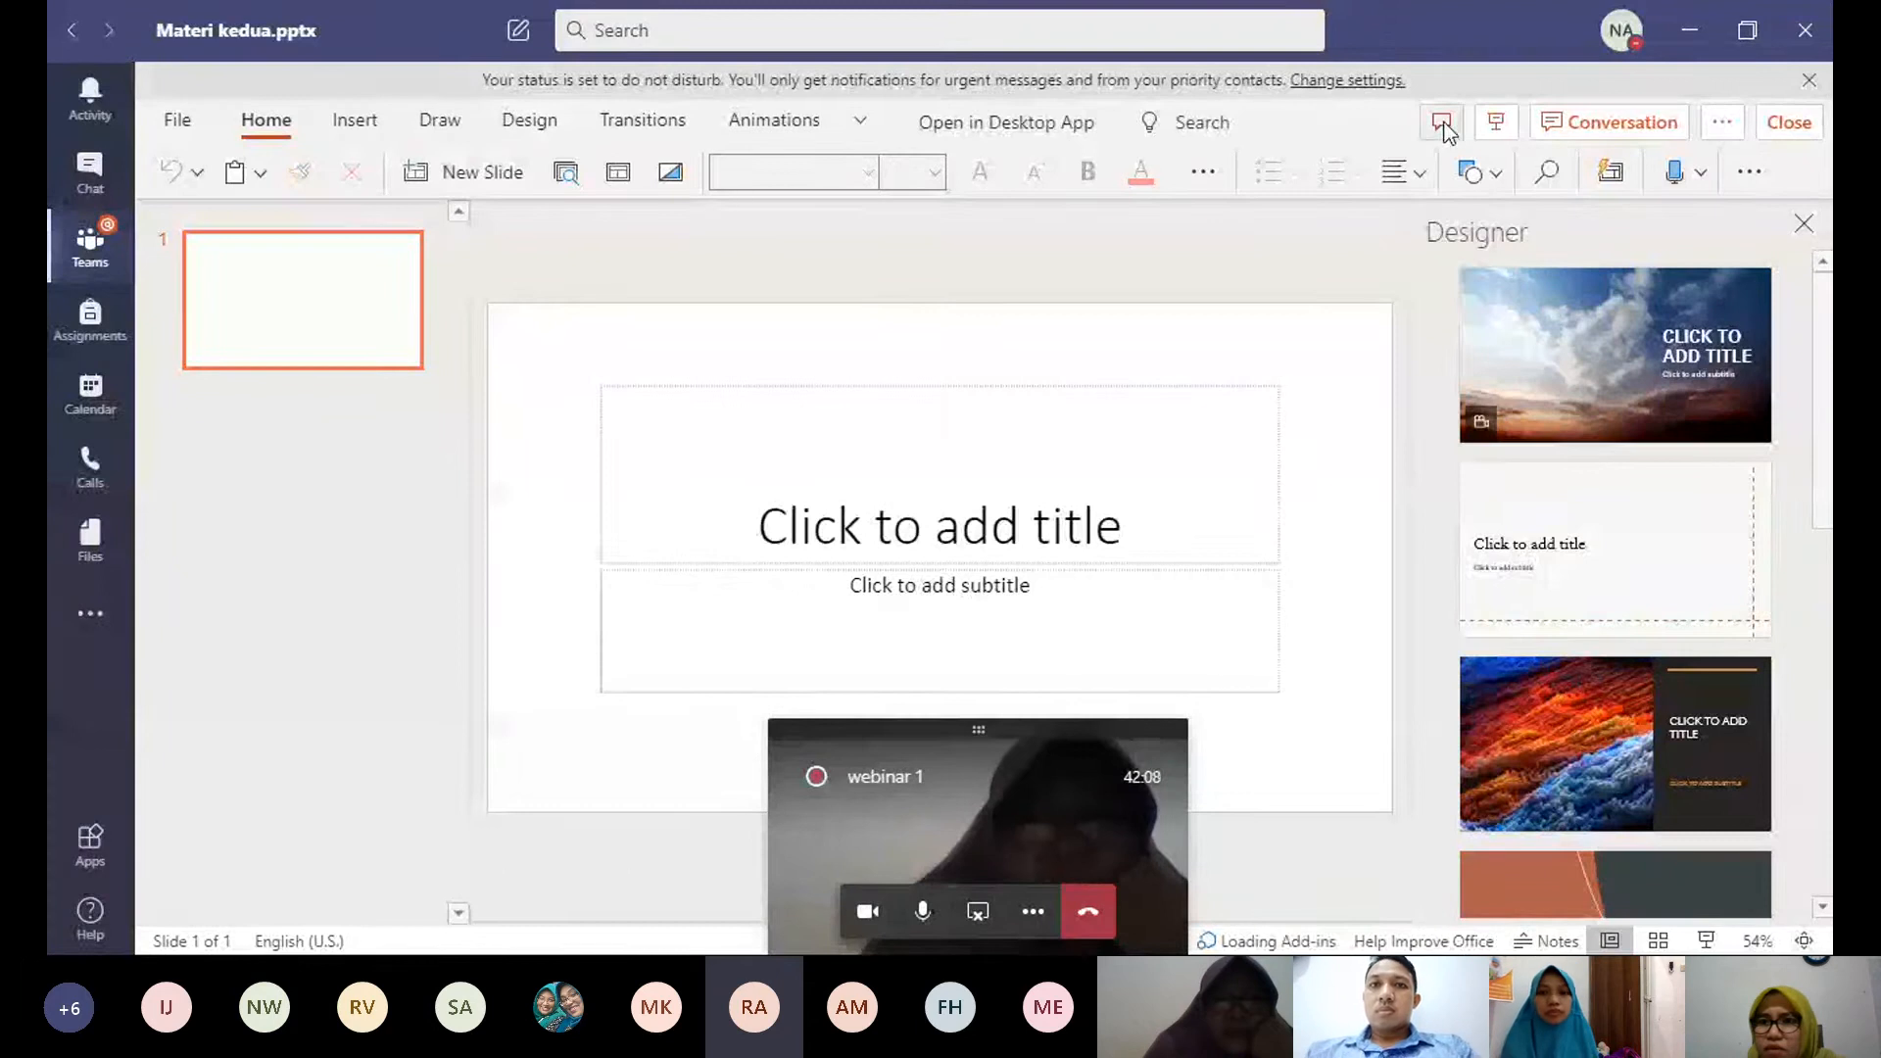
Step: Look at the presentation's conversation pane, close it again and dismiss the network quality notice
left_click(1568, 124)
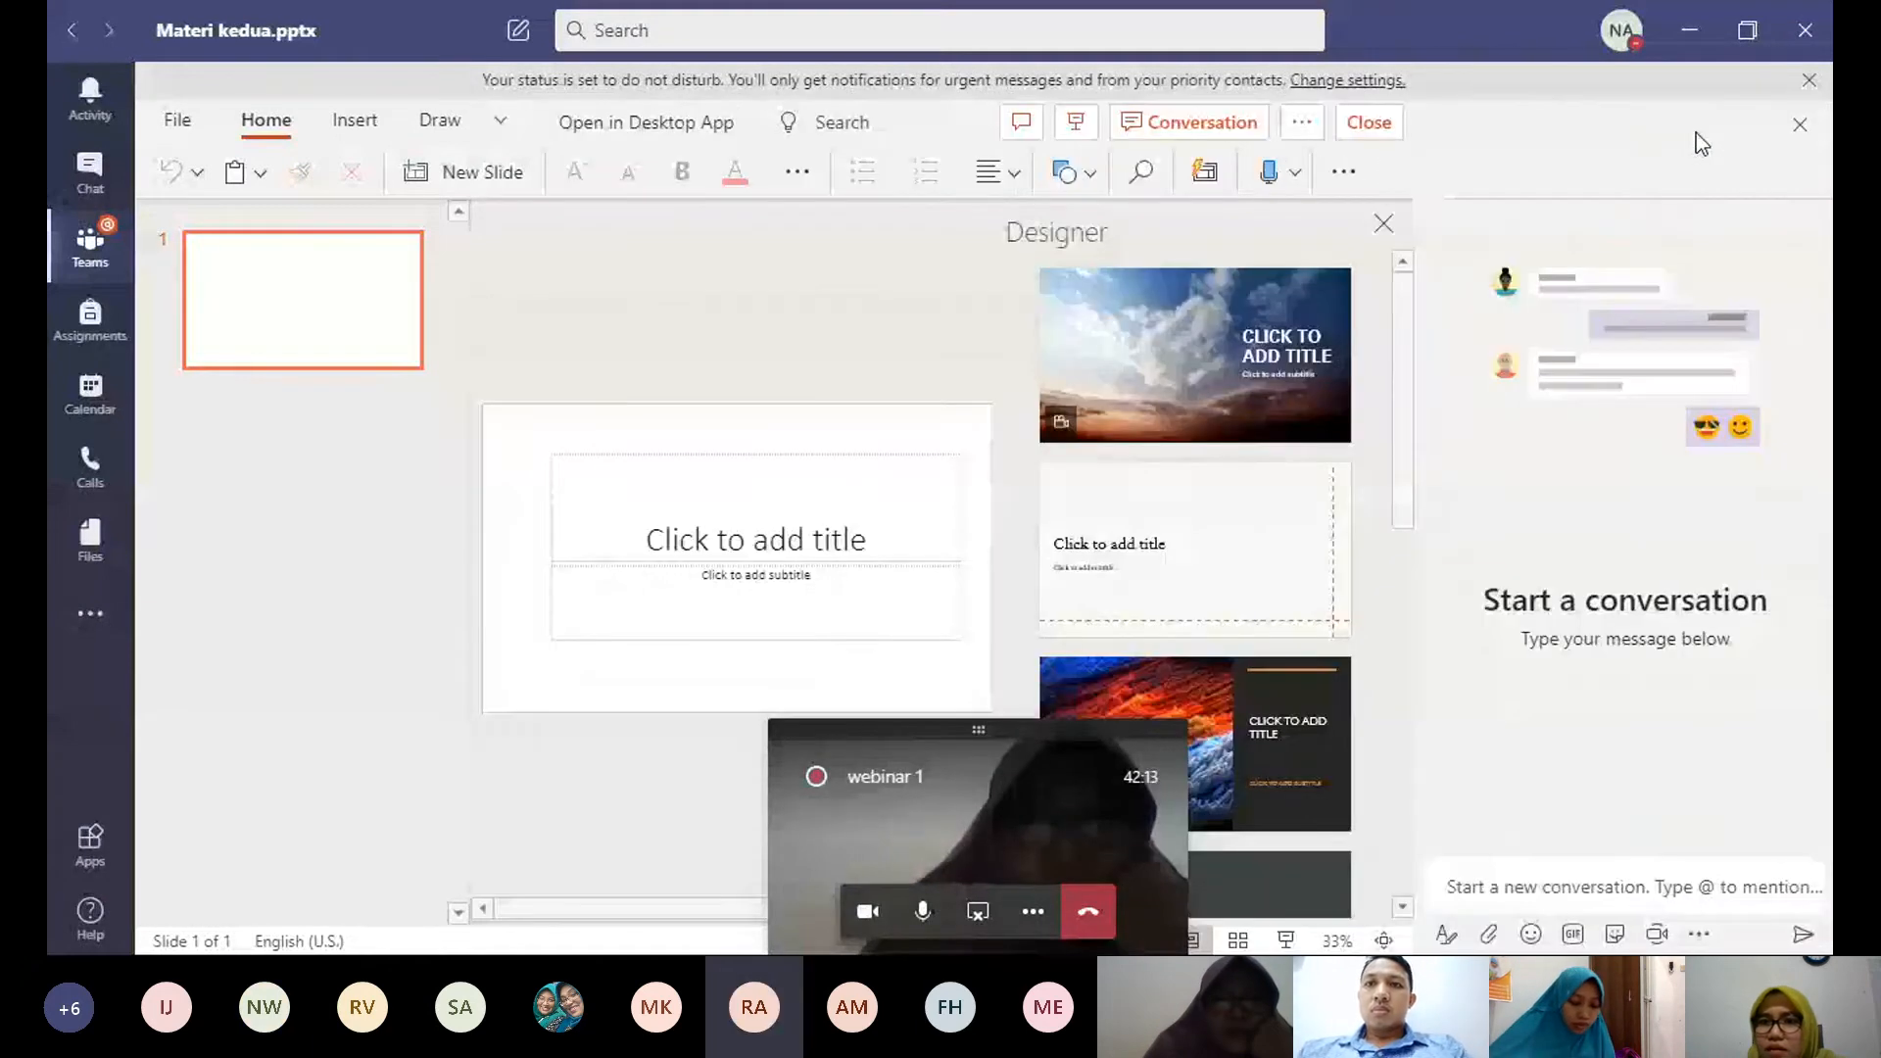
left_click(1800, 125)
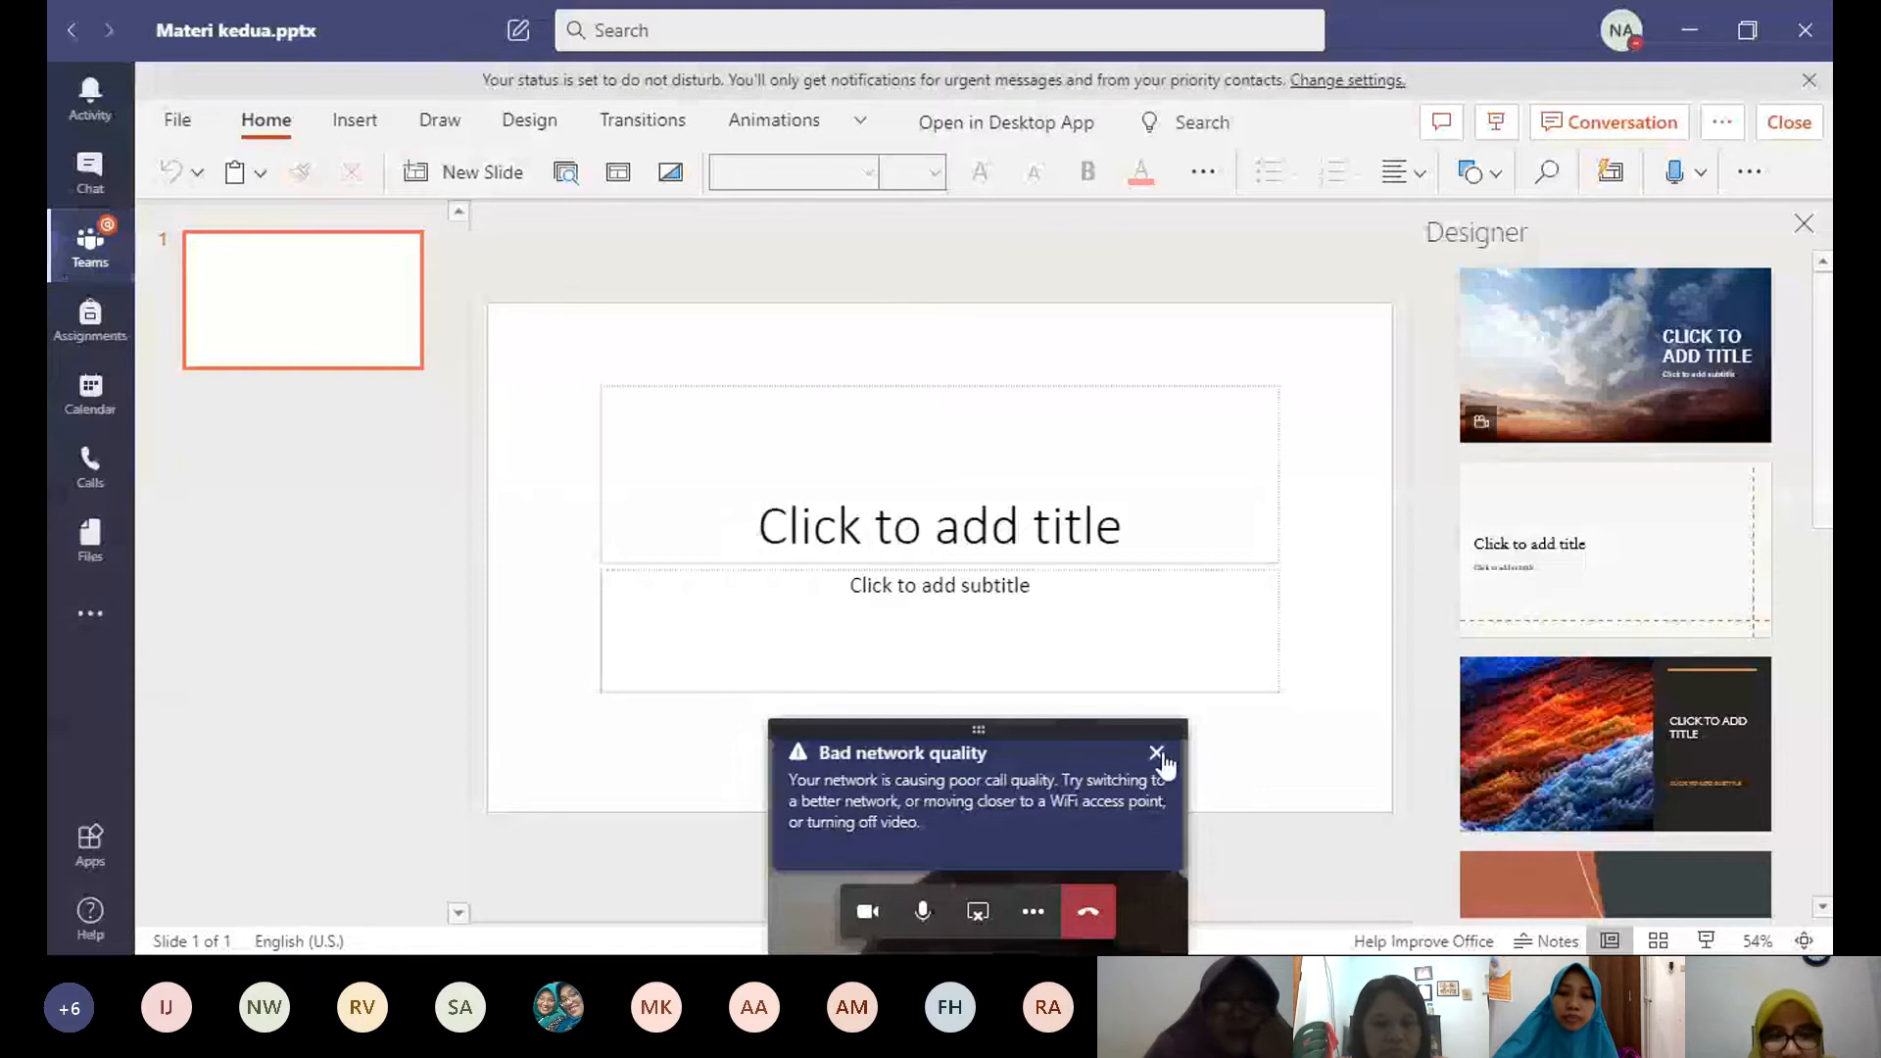
left_click(1156, 753)
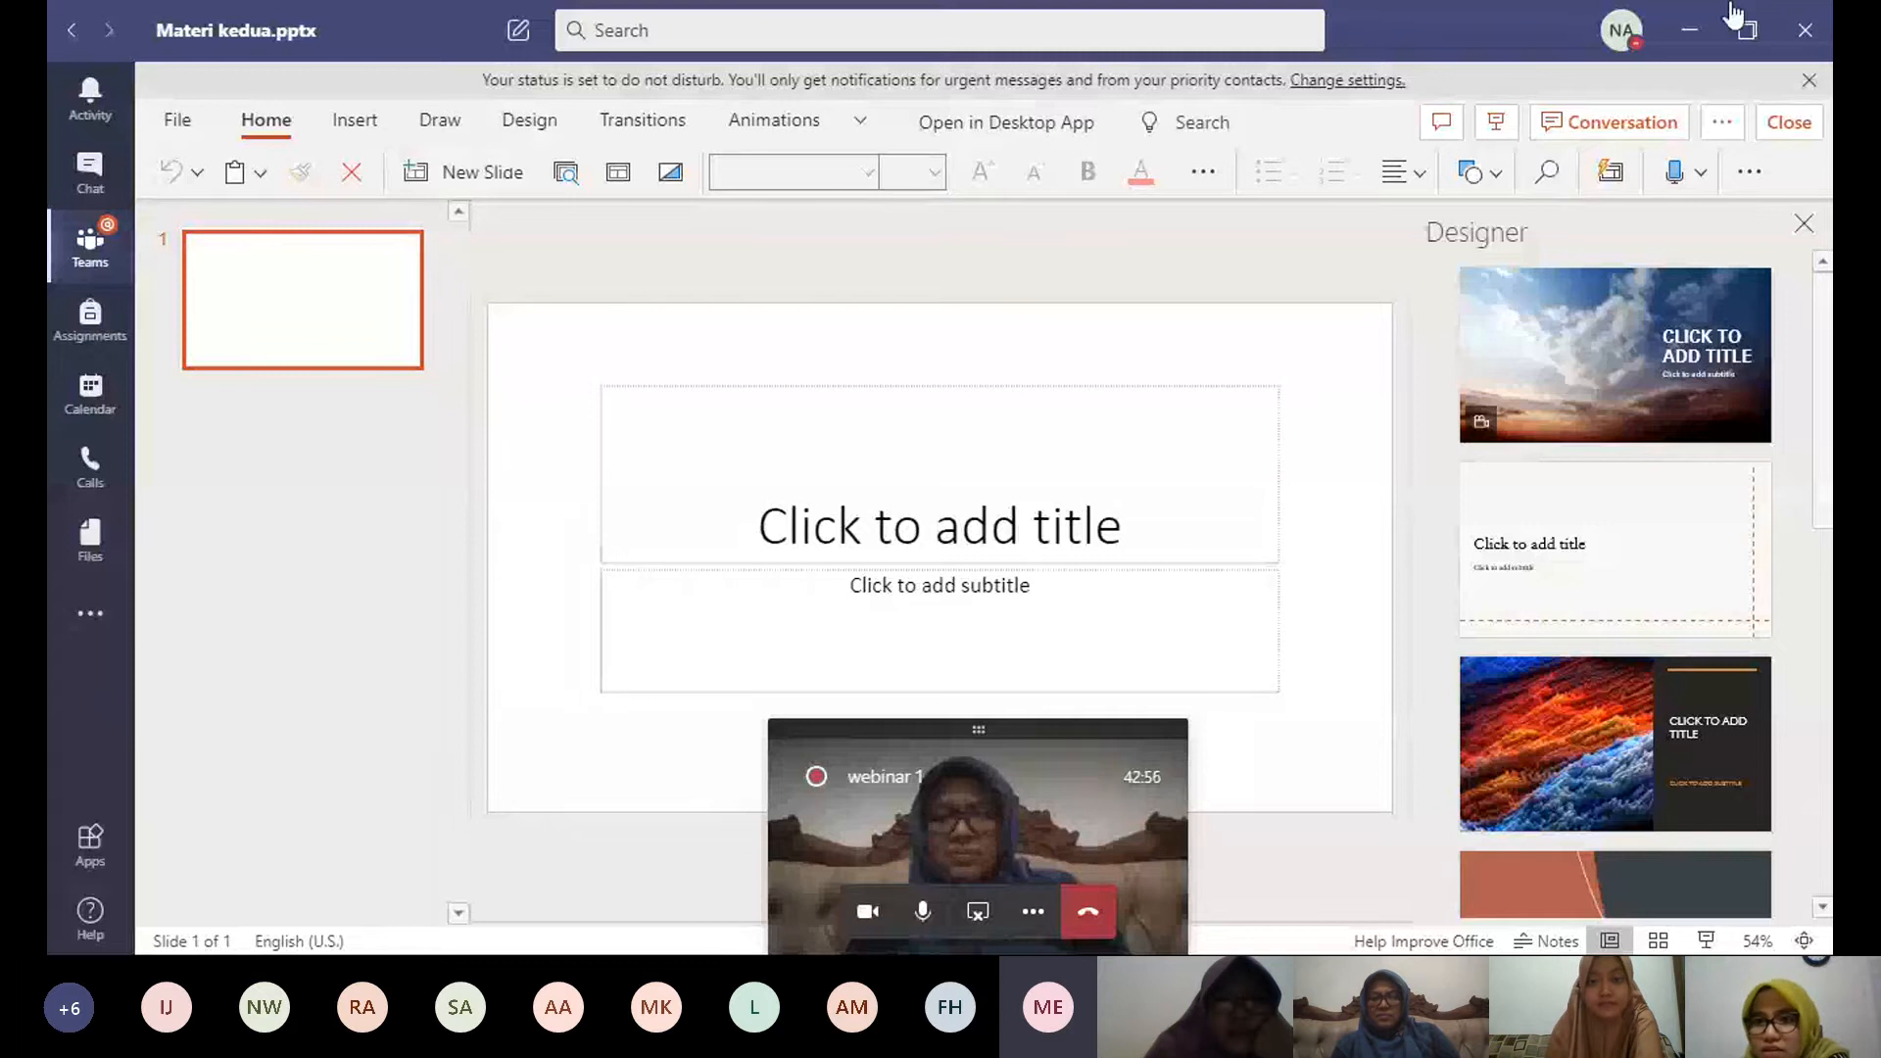
Step: Post the message "Aku ngerjakan slide pembukaan" in the conversation of the "Materi kedua" presentation
left_click(1648, 126)
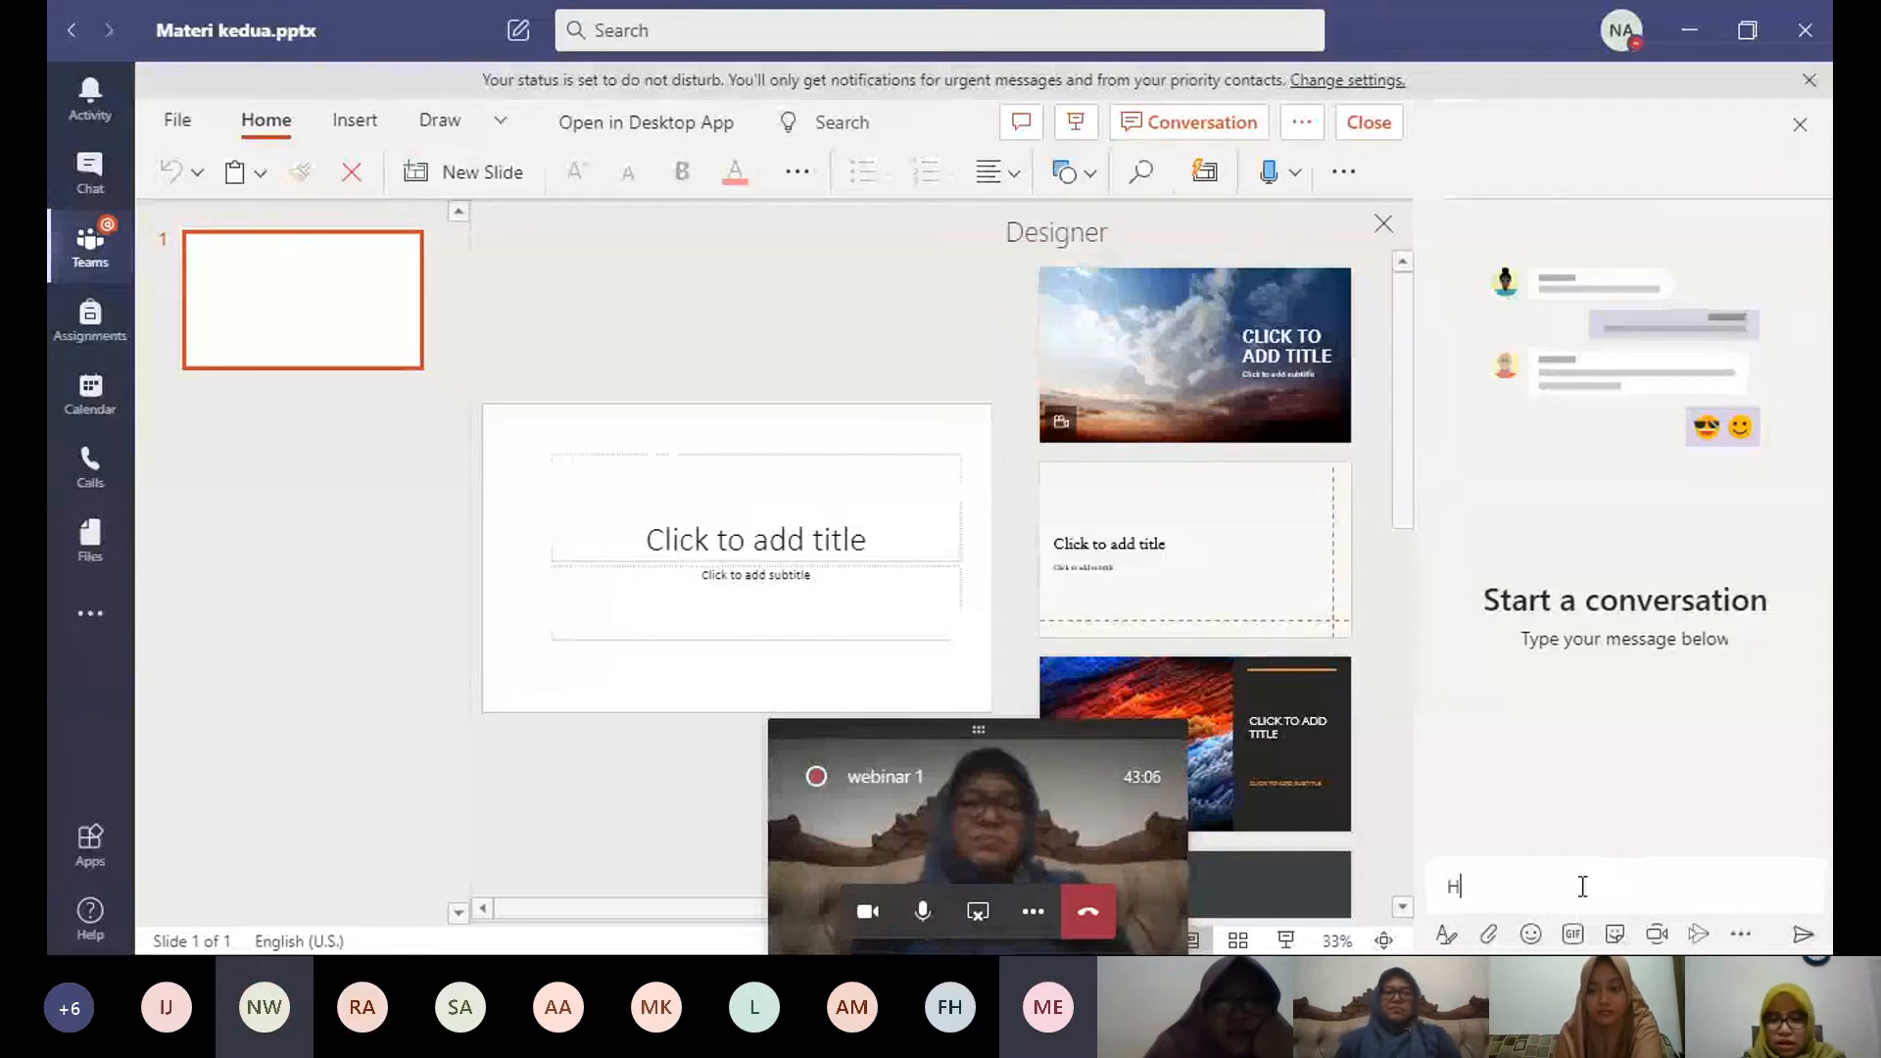
type("Aku")
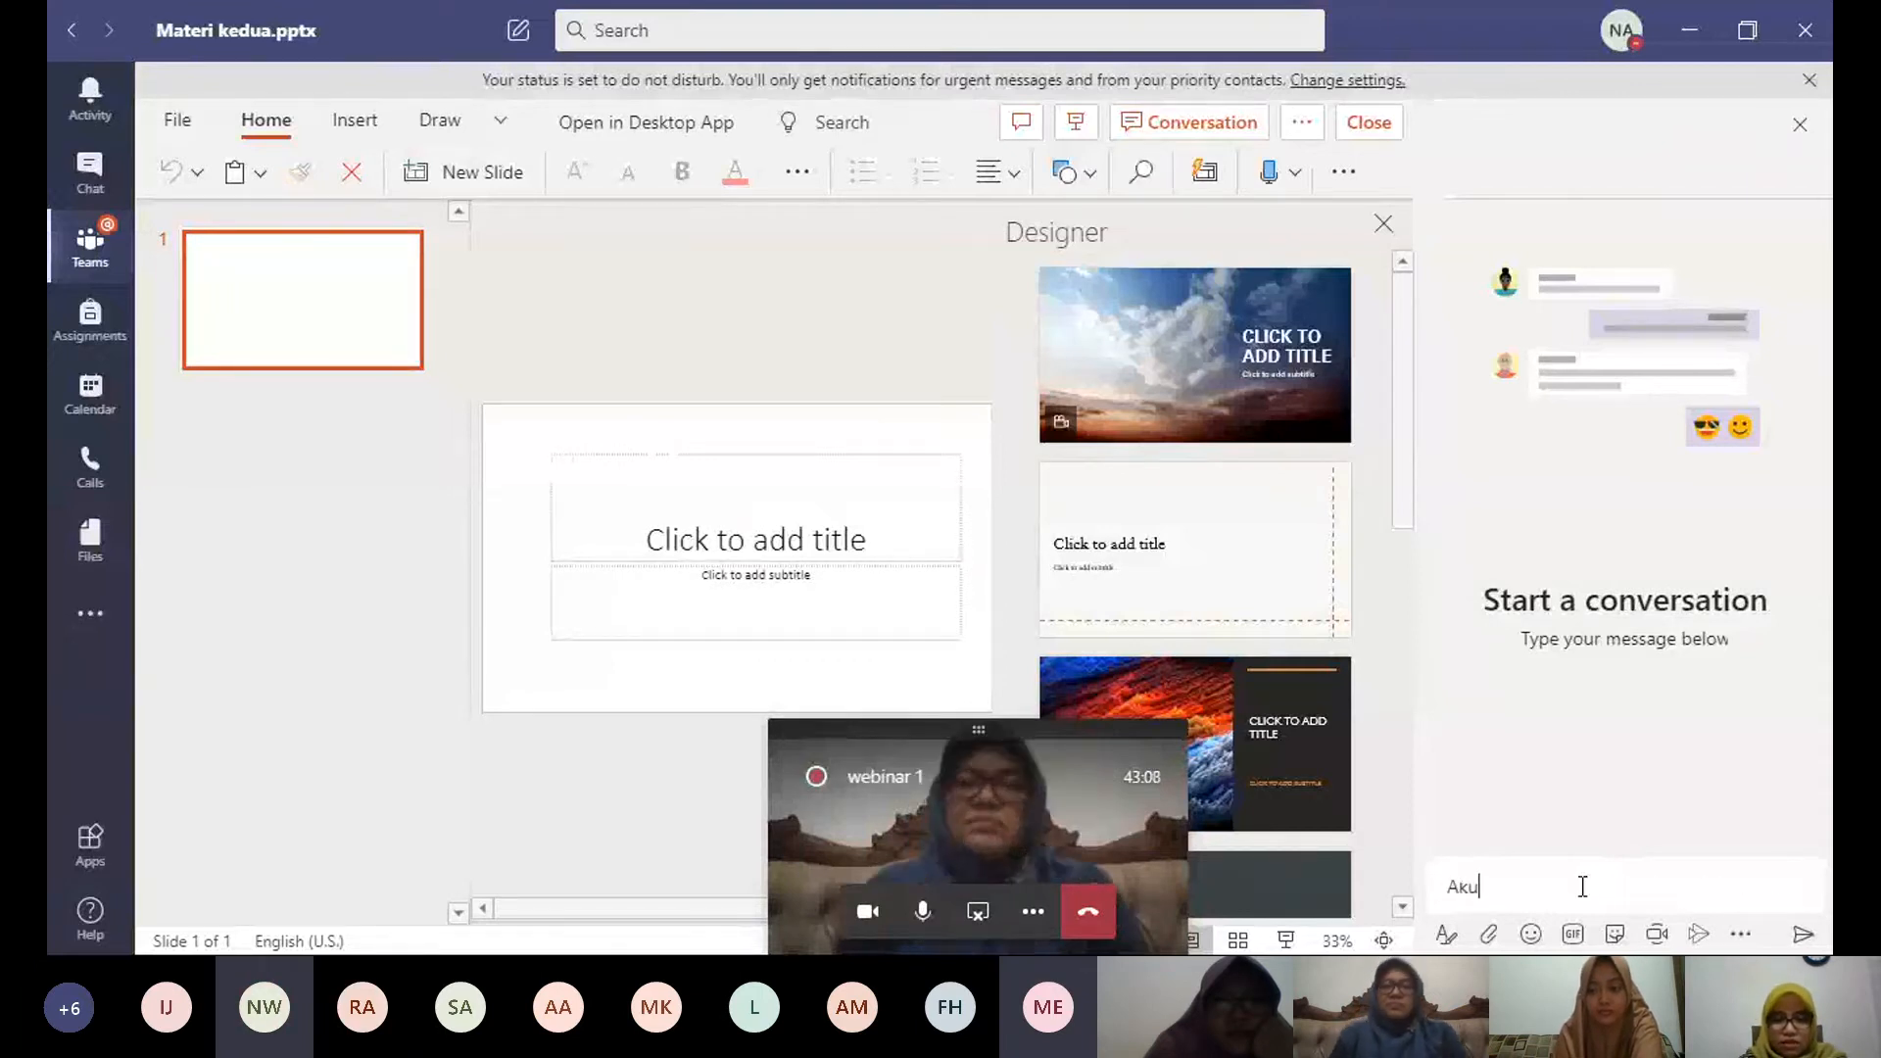
type(" ngerjakan slide p")
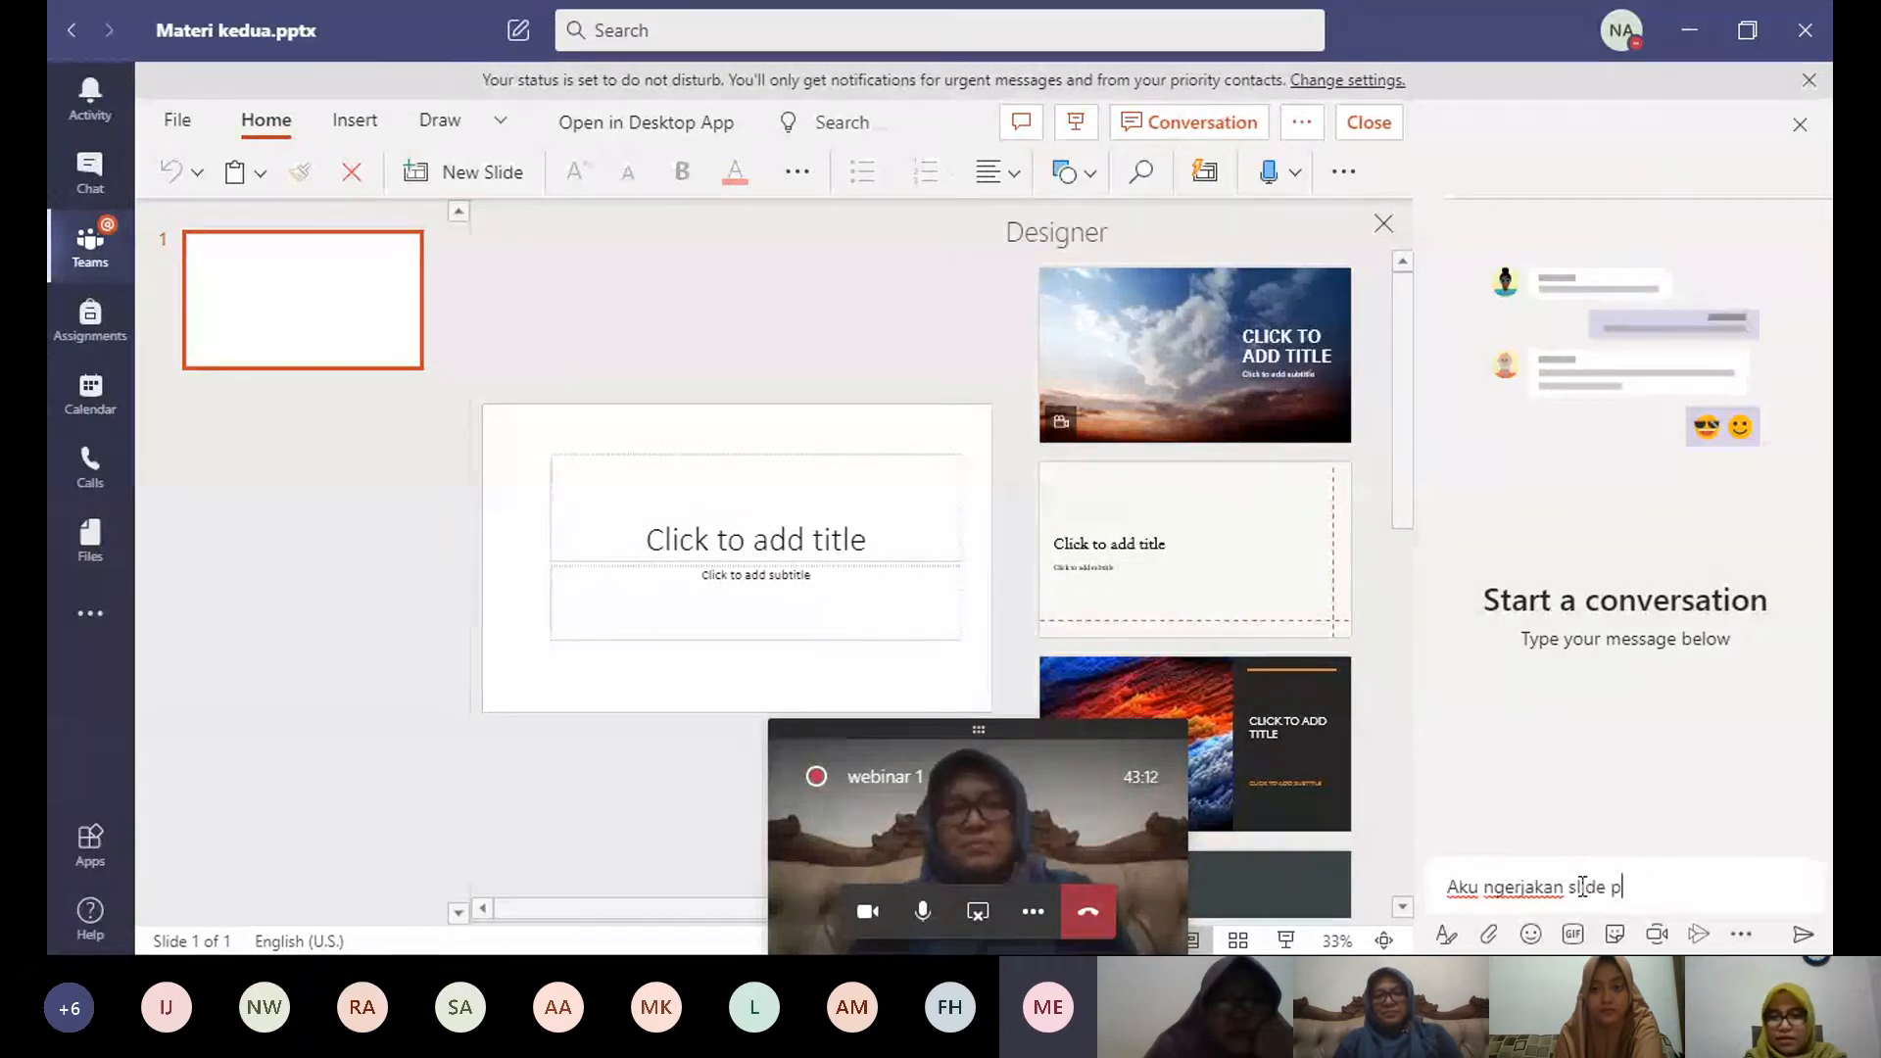
key("Return")
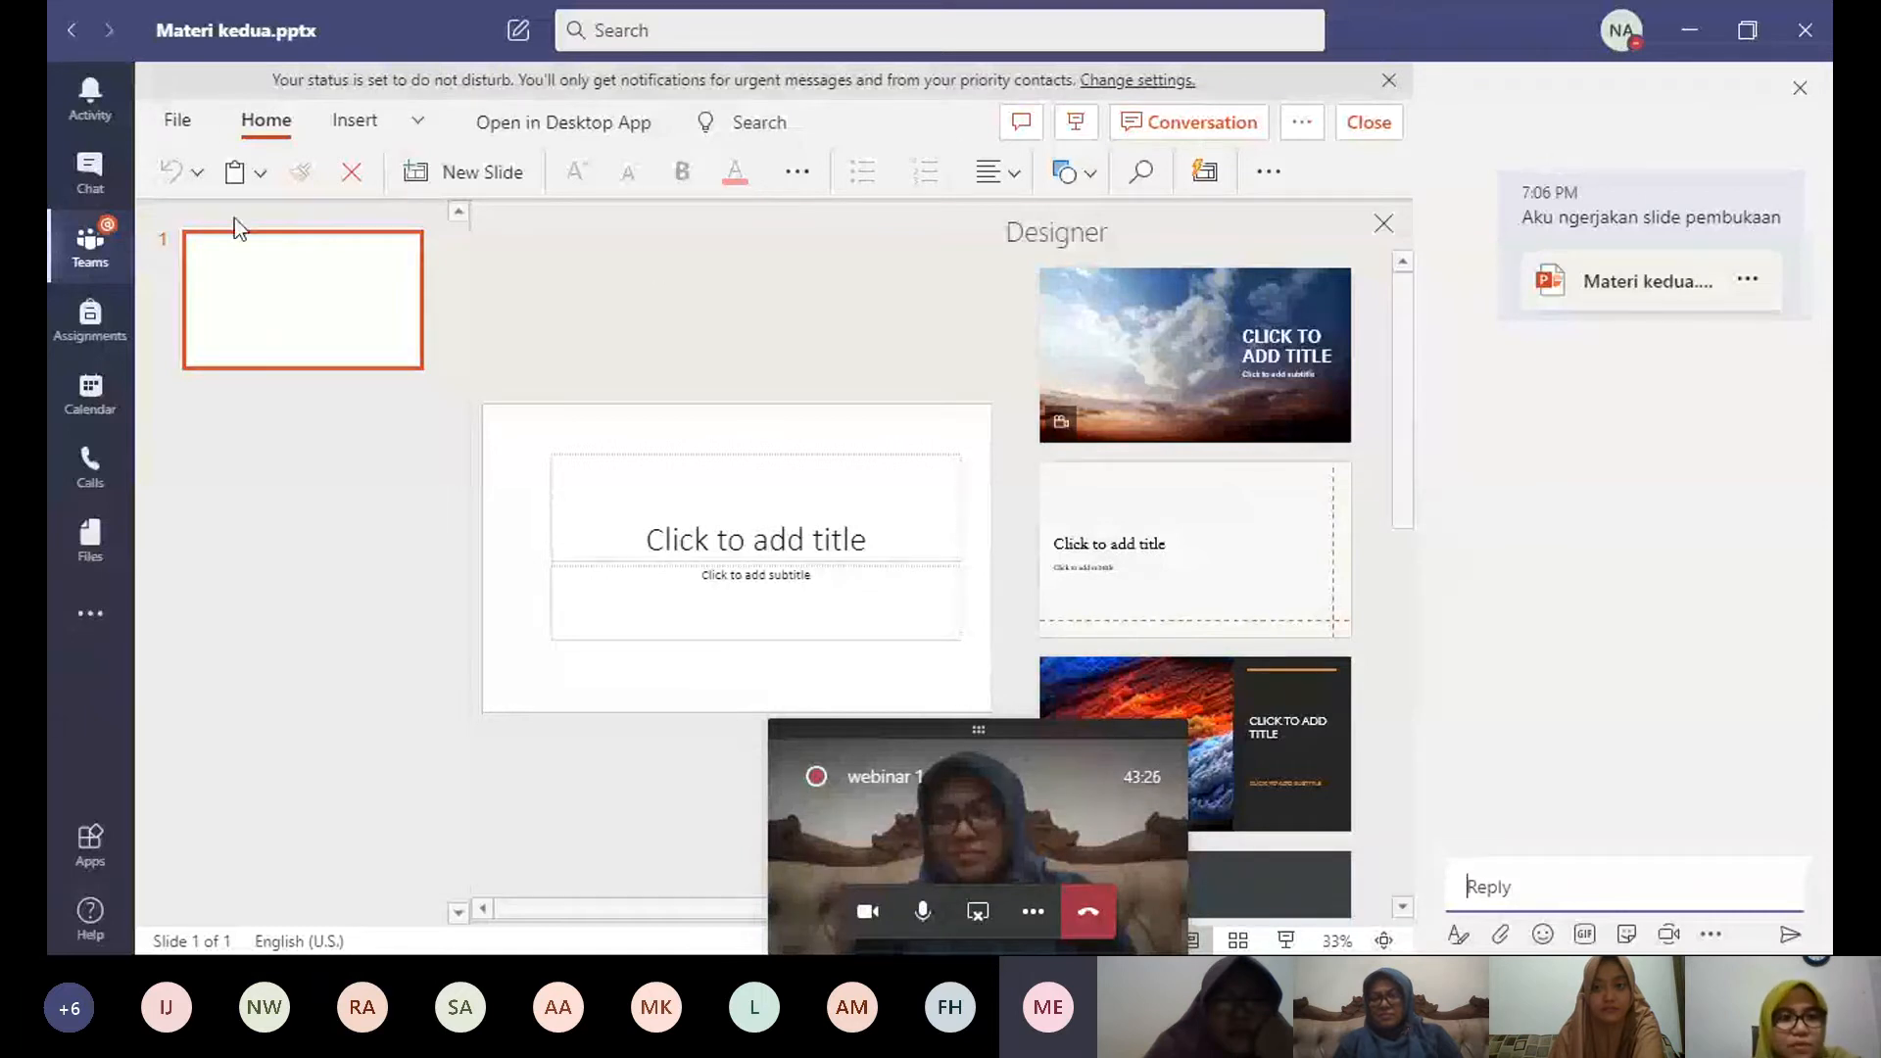
Step: Return to the Statistika files and view the file picker for uploading, closing it without choosing a file
left_click(90, 249)
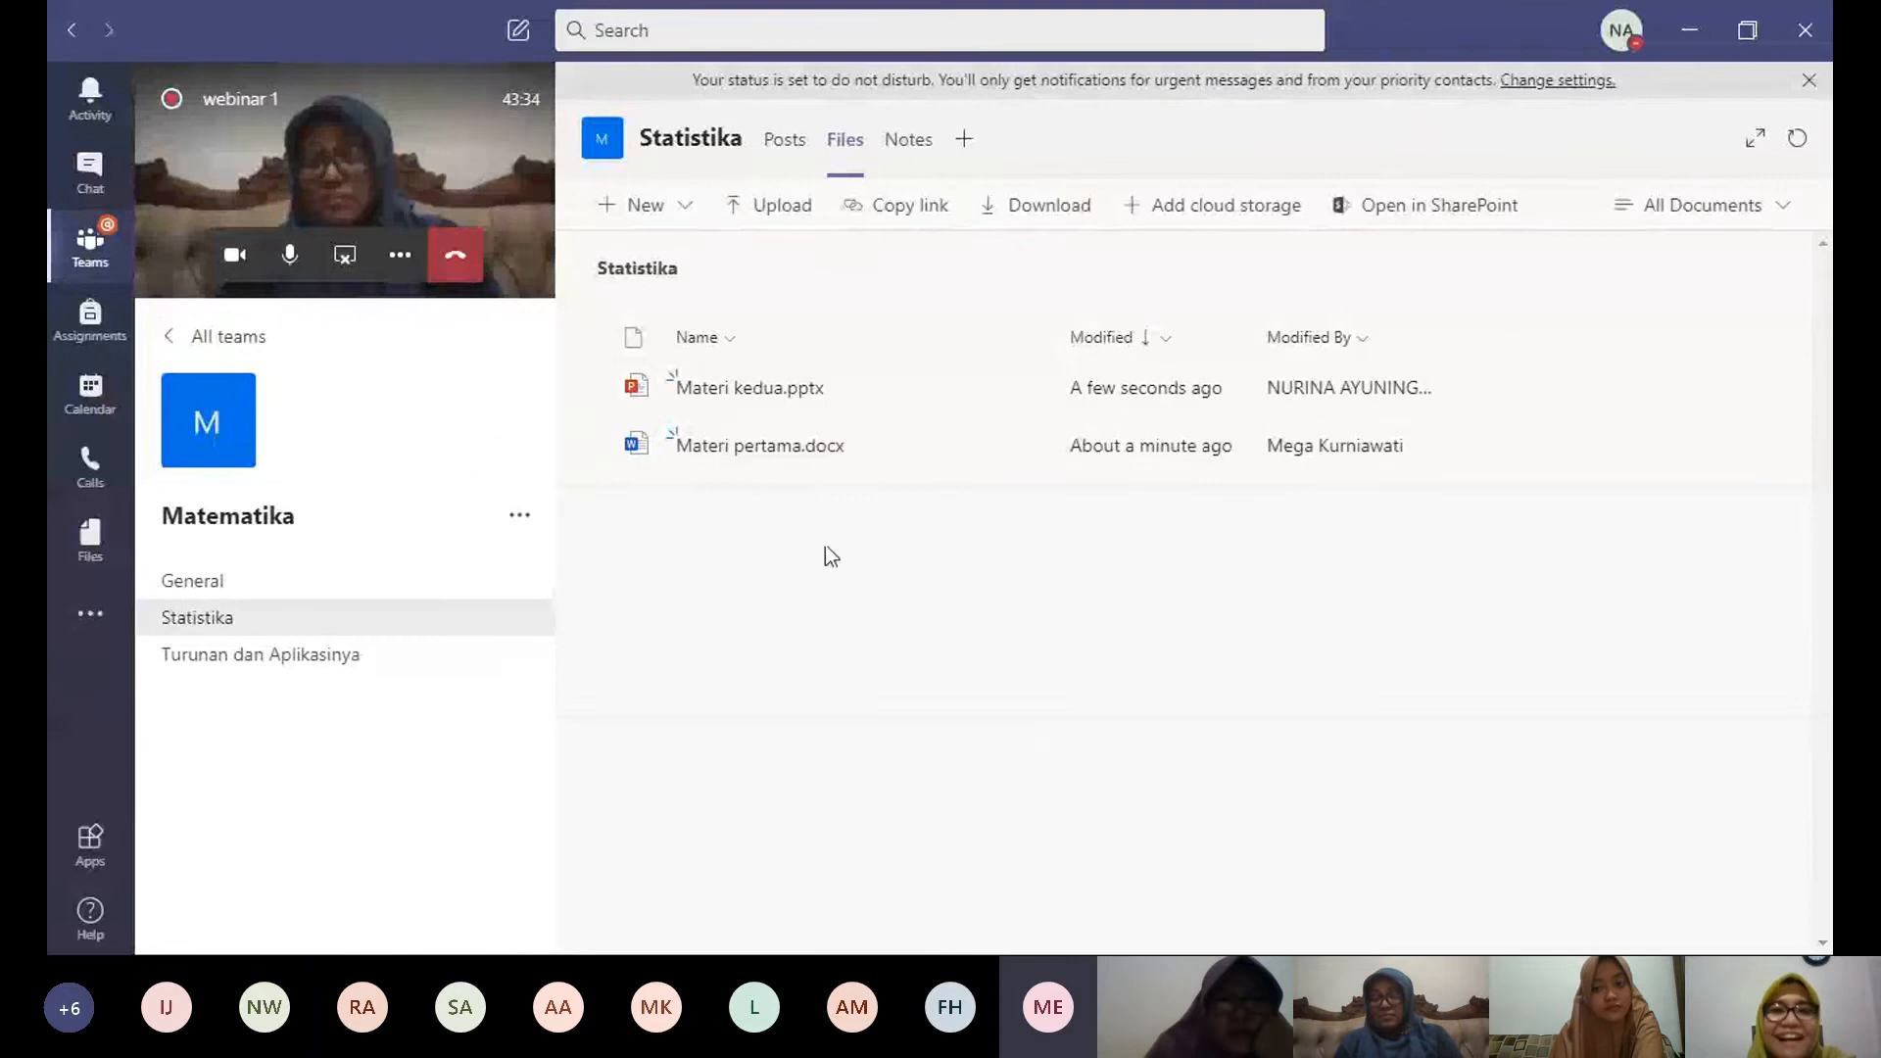
left_click(783, 207)
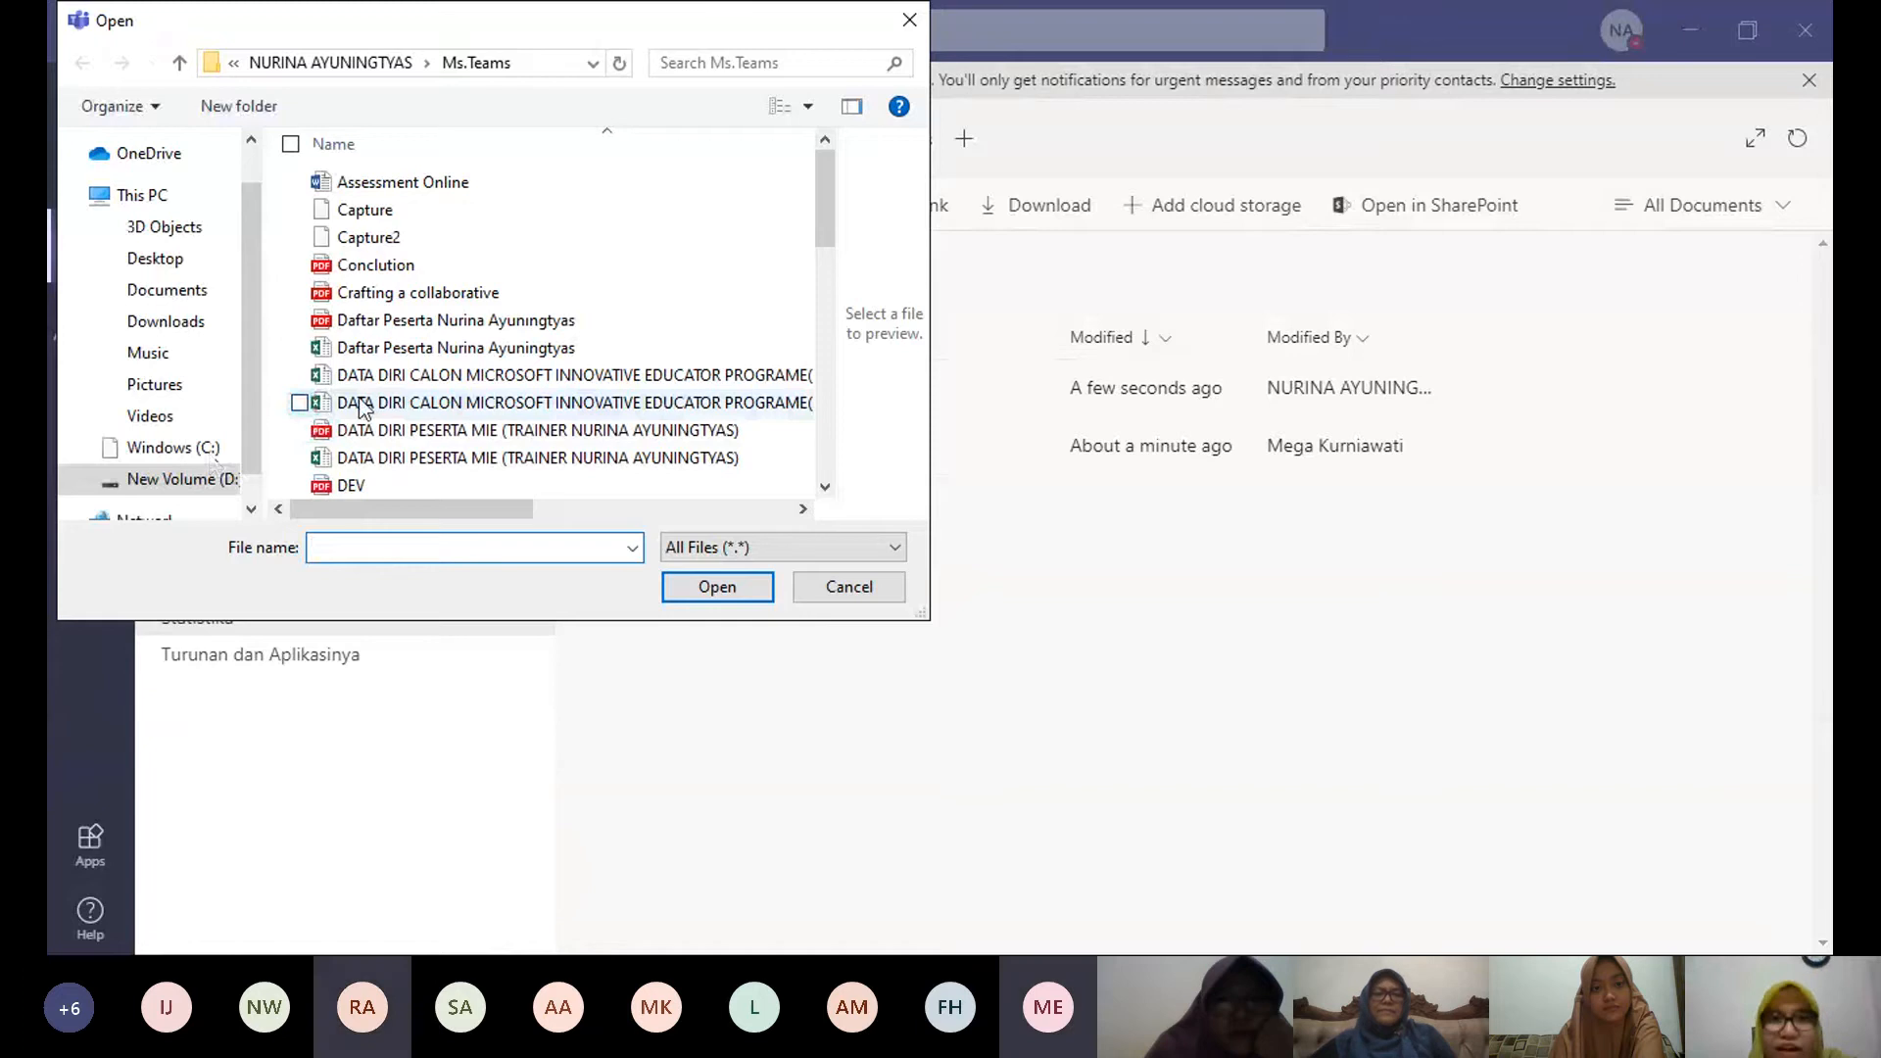
left_click(910, 20)
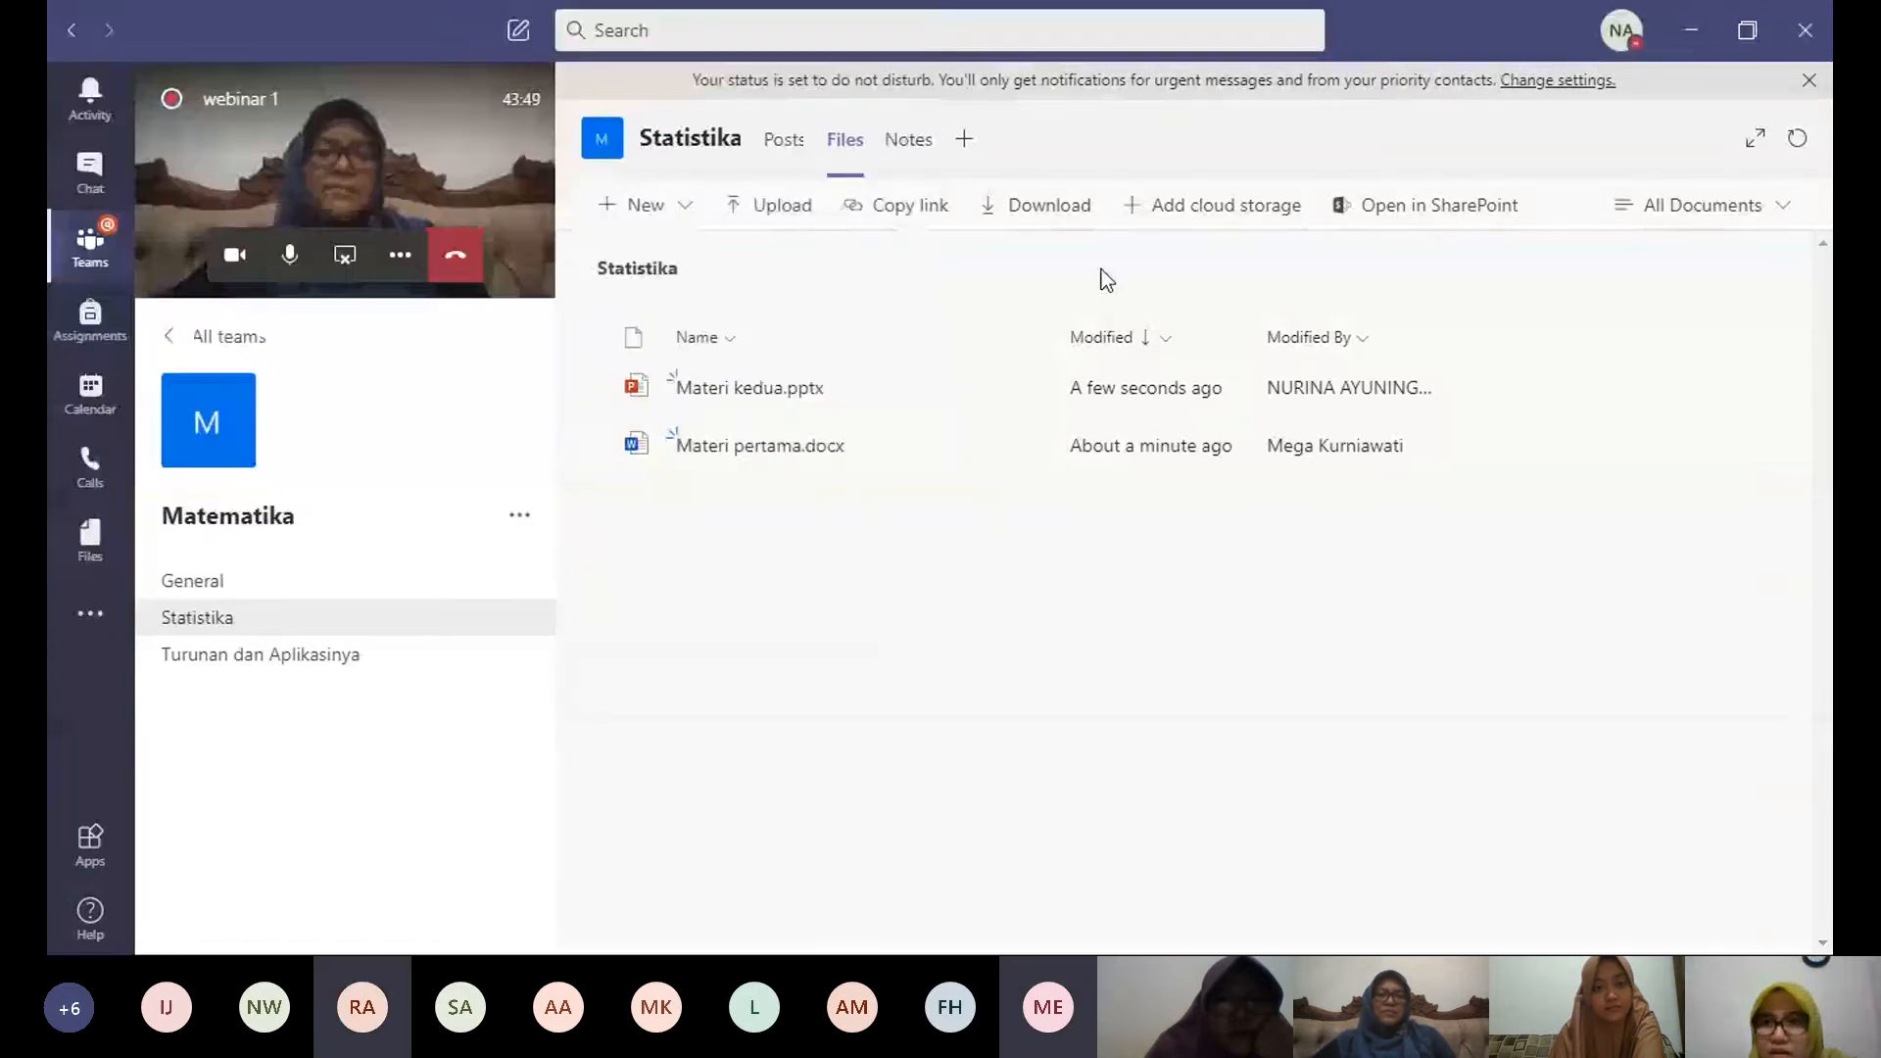
Step: View the shareable Microsoft Teams link of the Statistika folder twice, cancelling each time without copying it
left_click(947, 208)
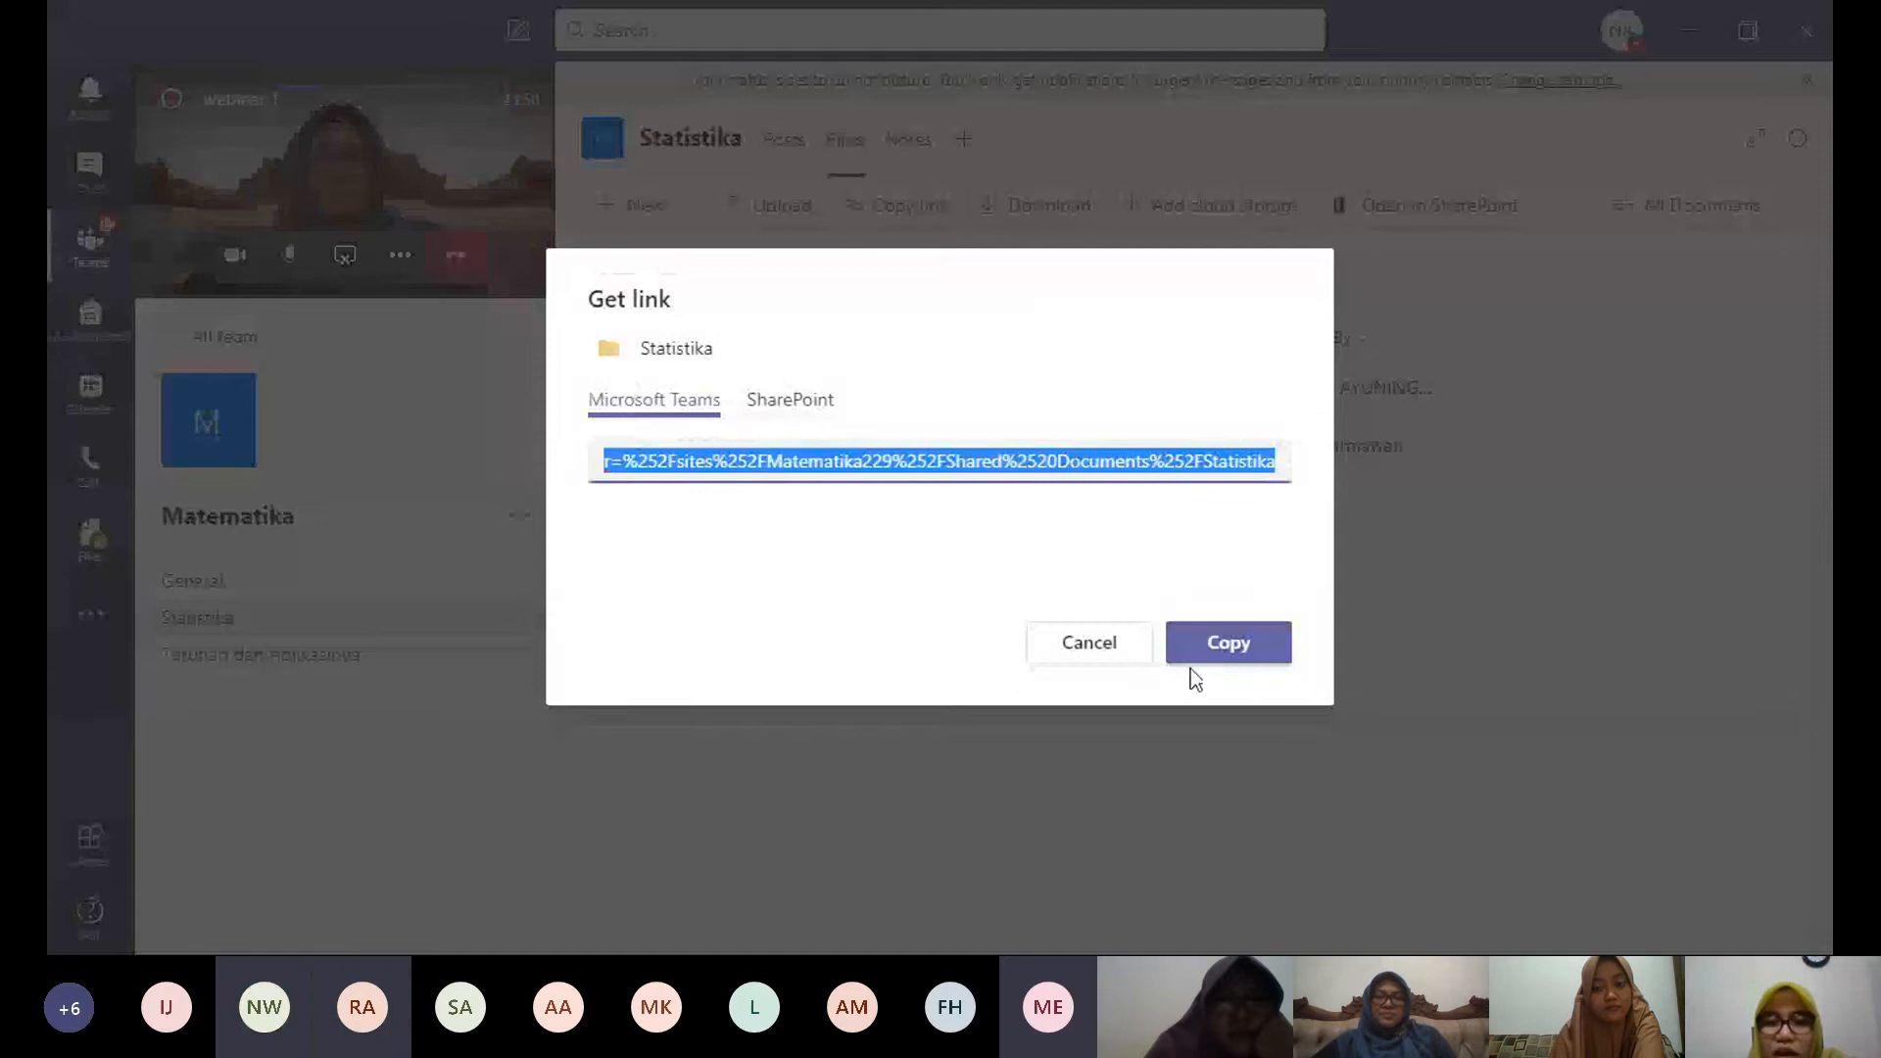
left_click(1114, 661)
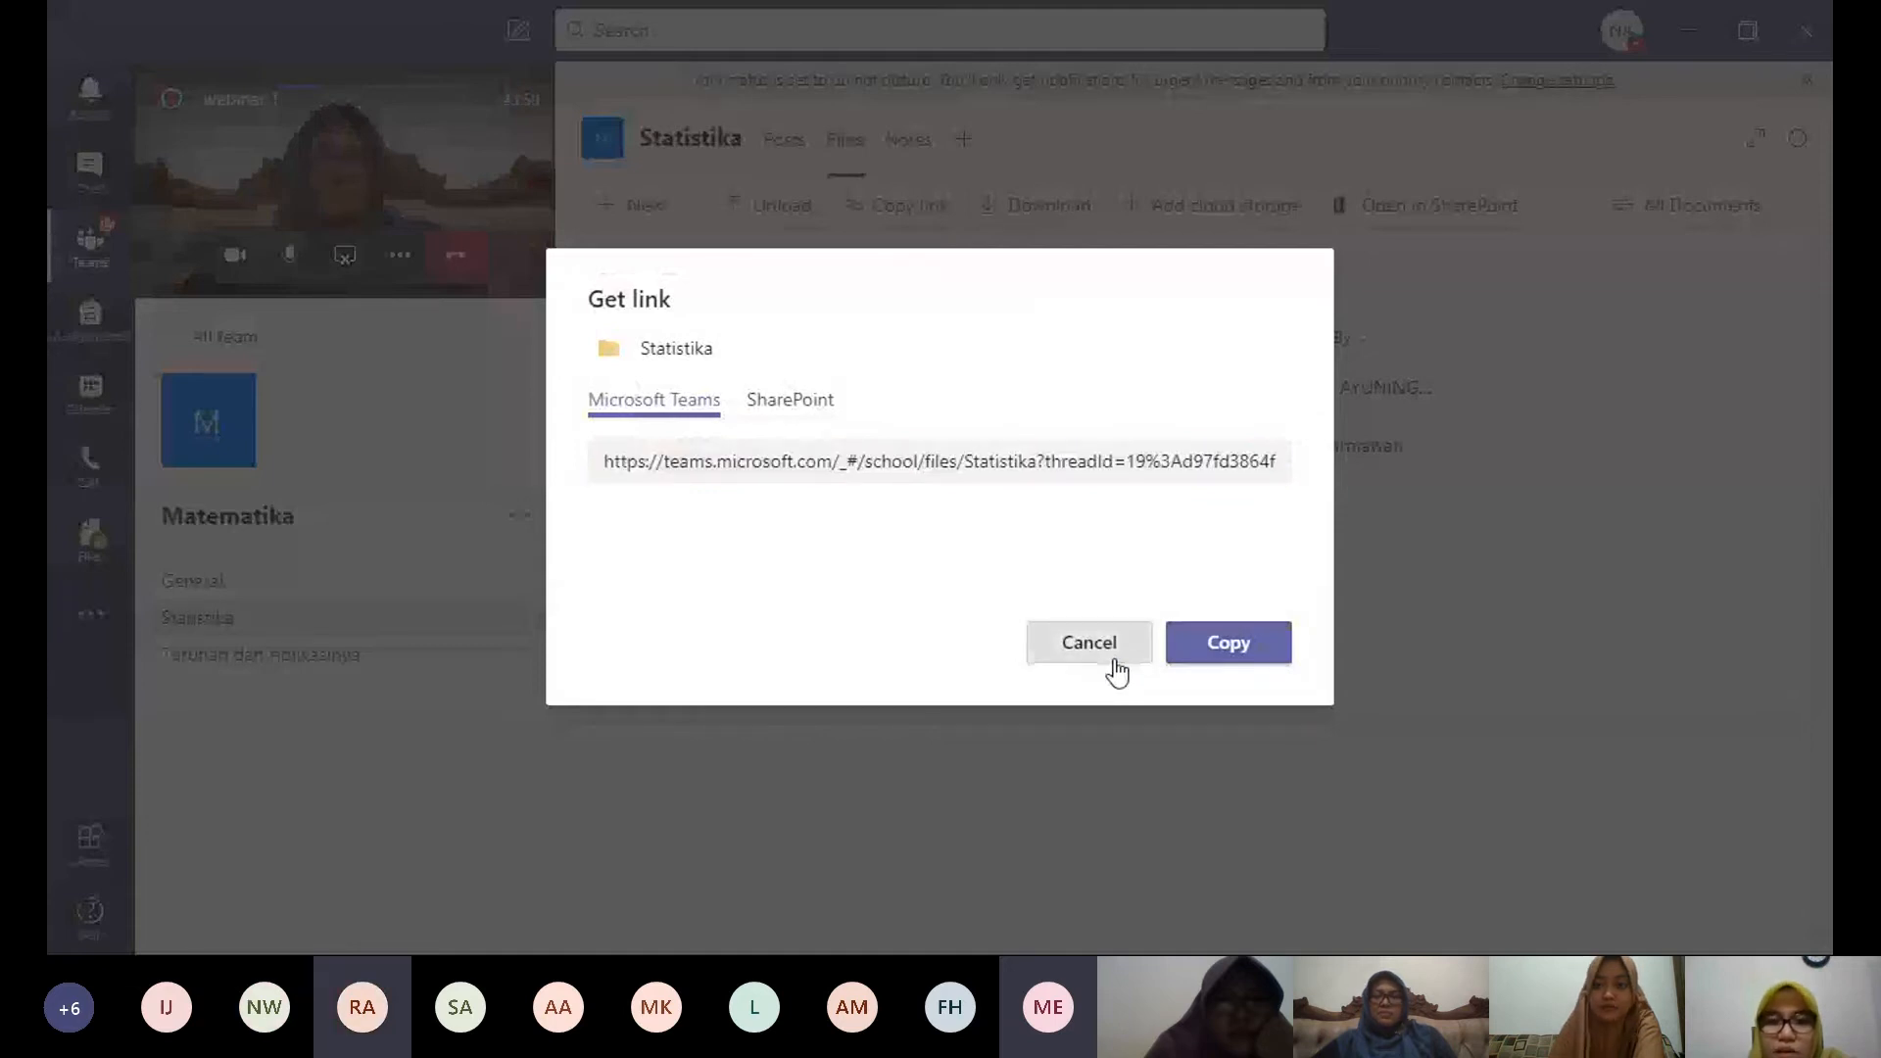
left_click(1114, 668)
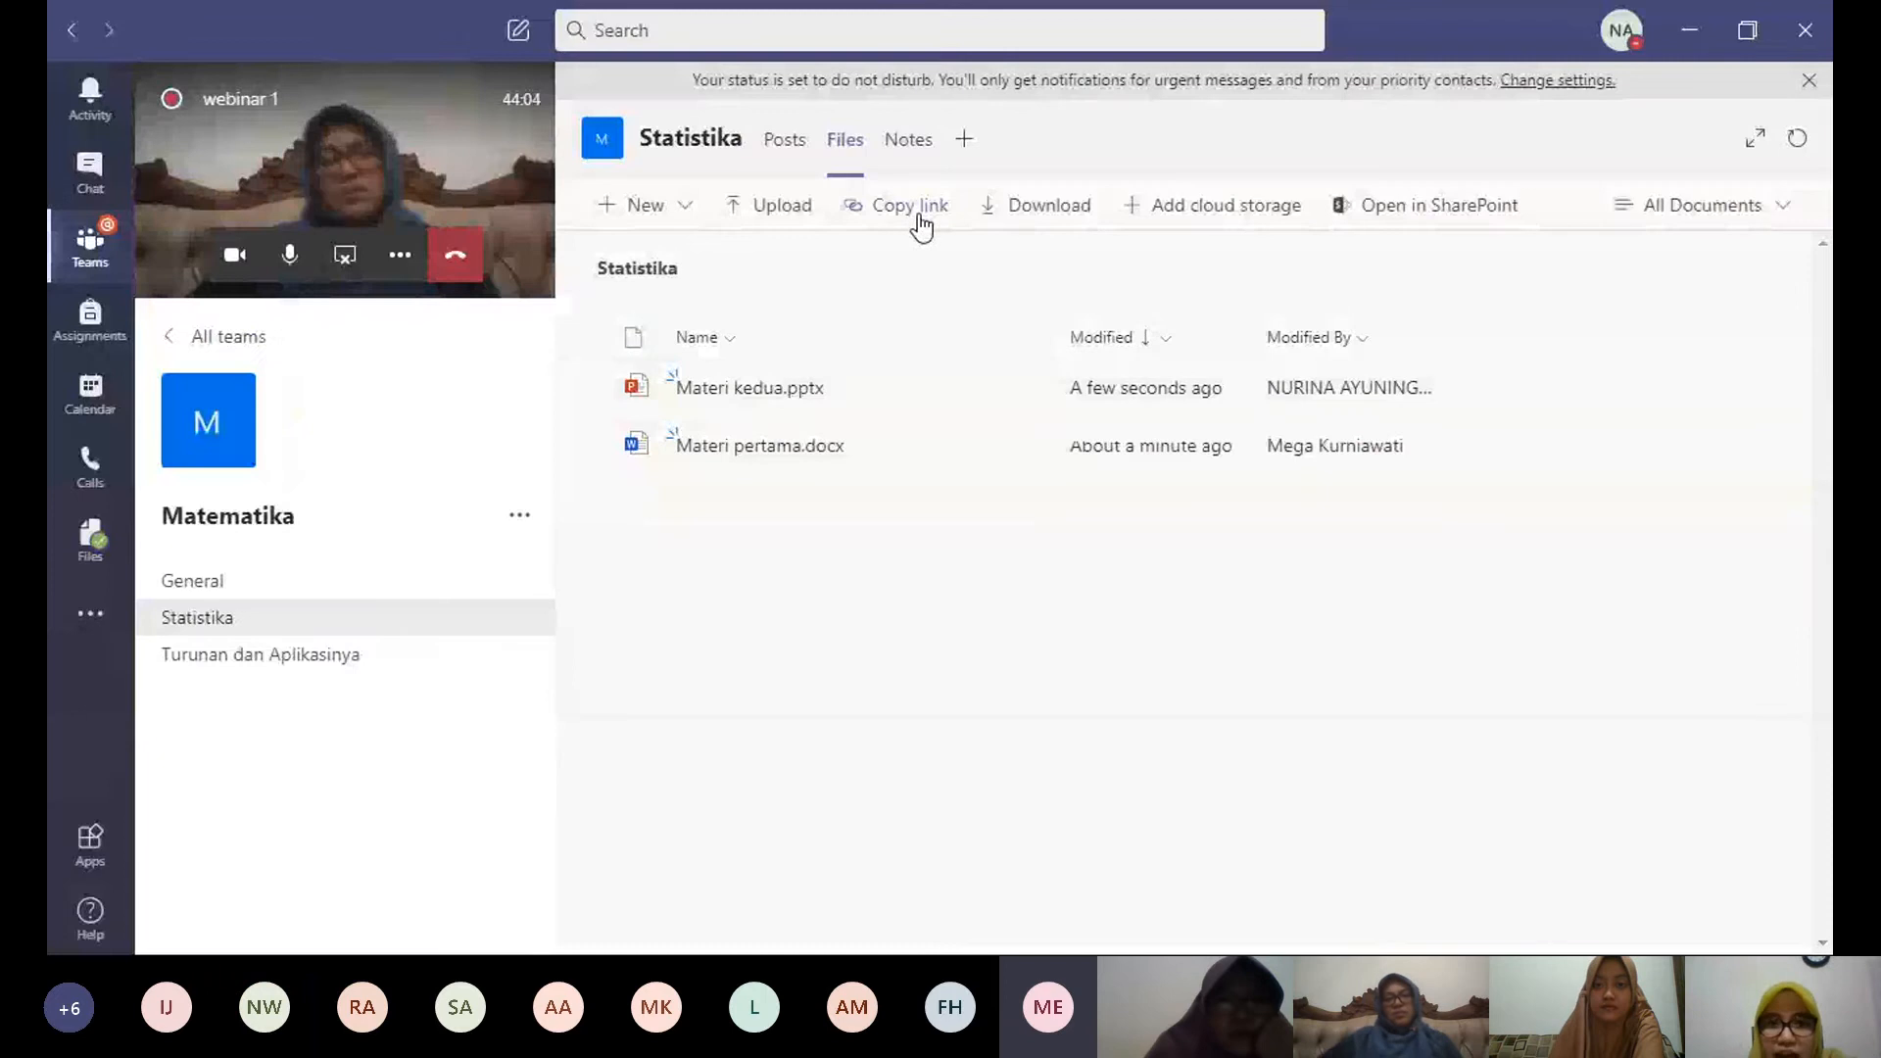
left_click(919, 221)
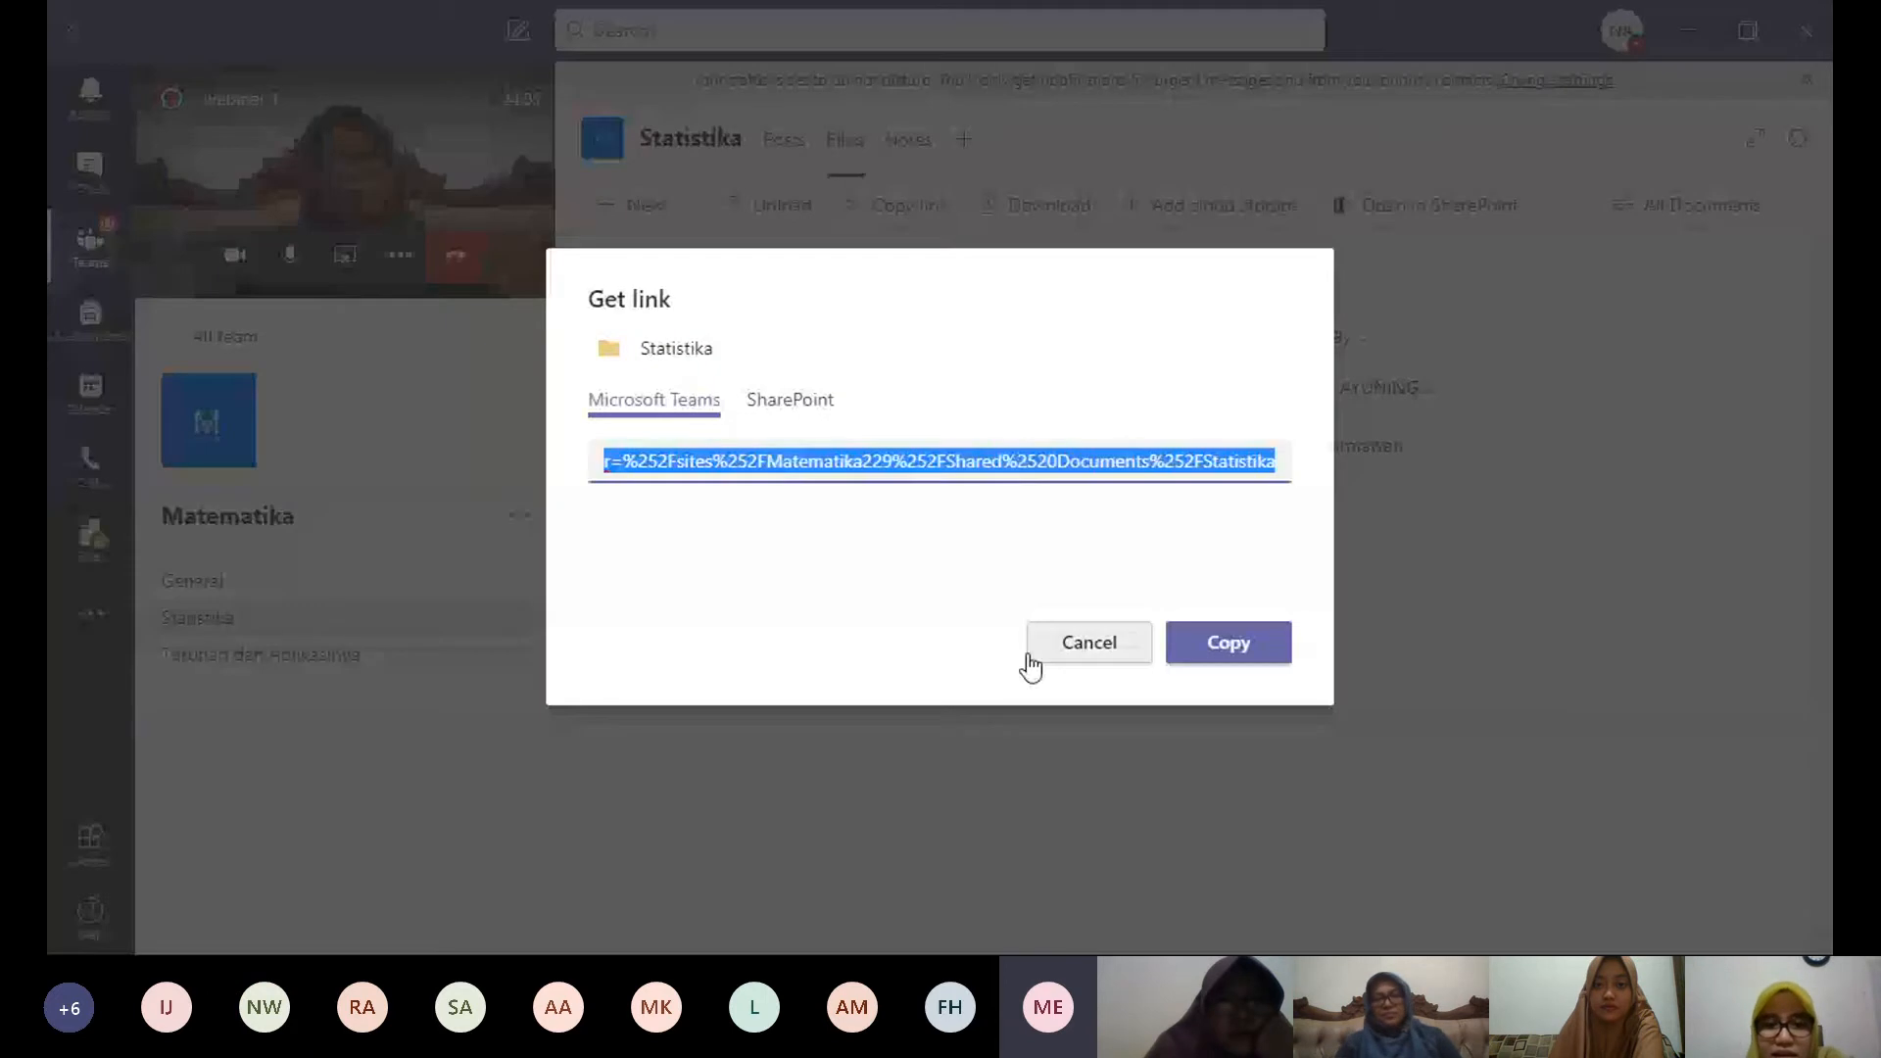
left_click(1091, 652)
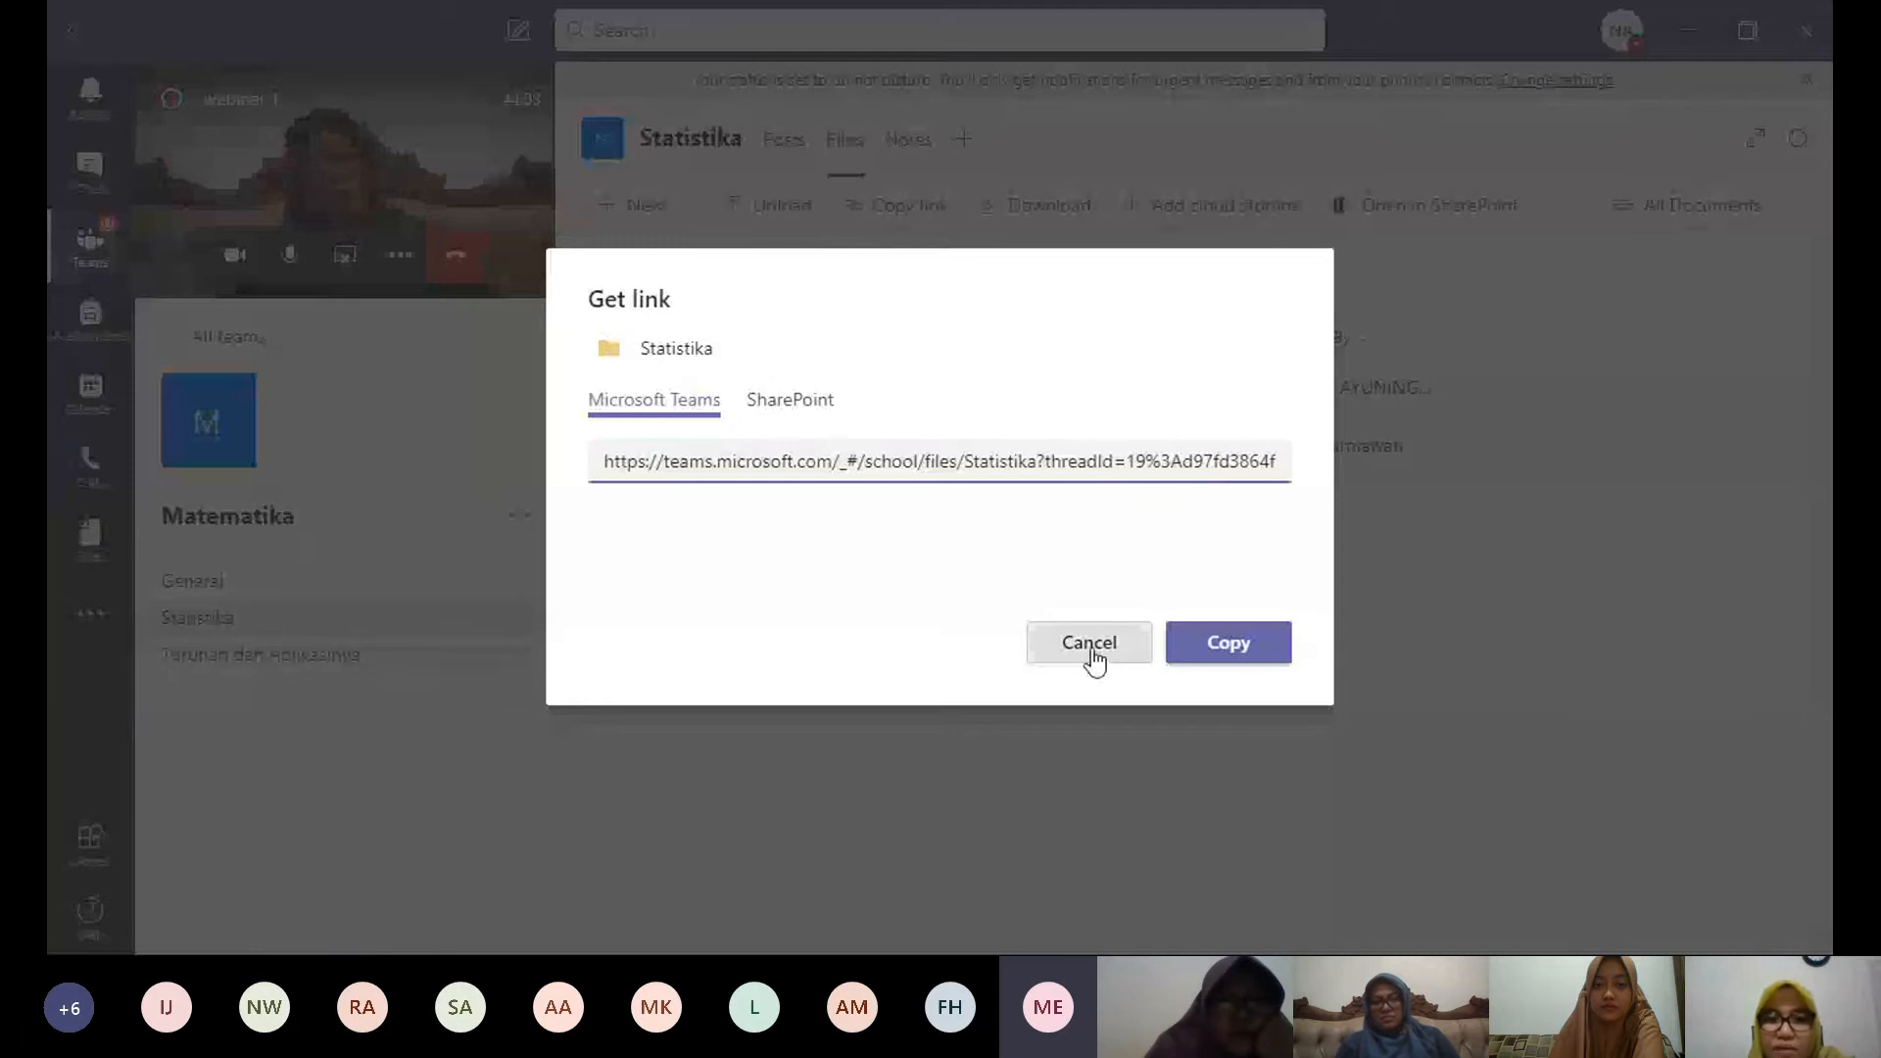
left_click(1090, 647)
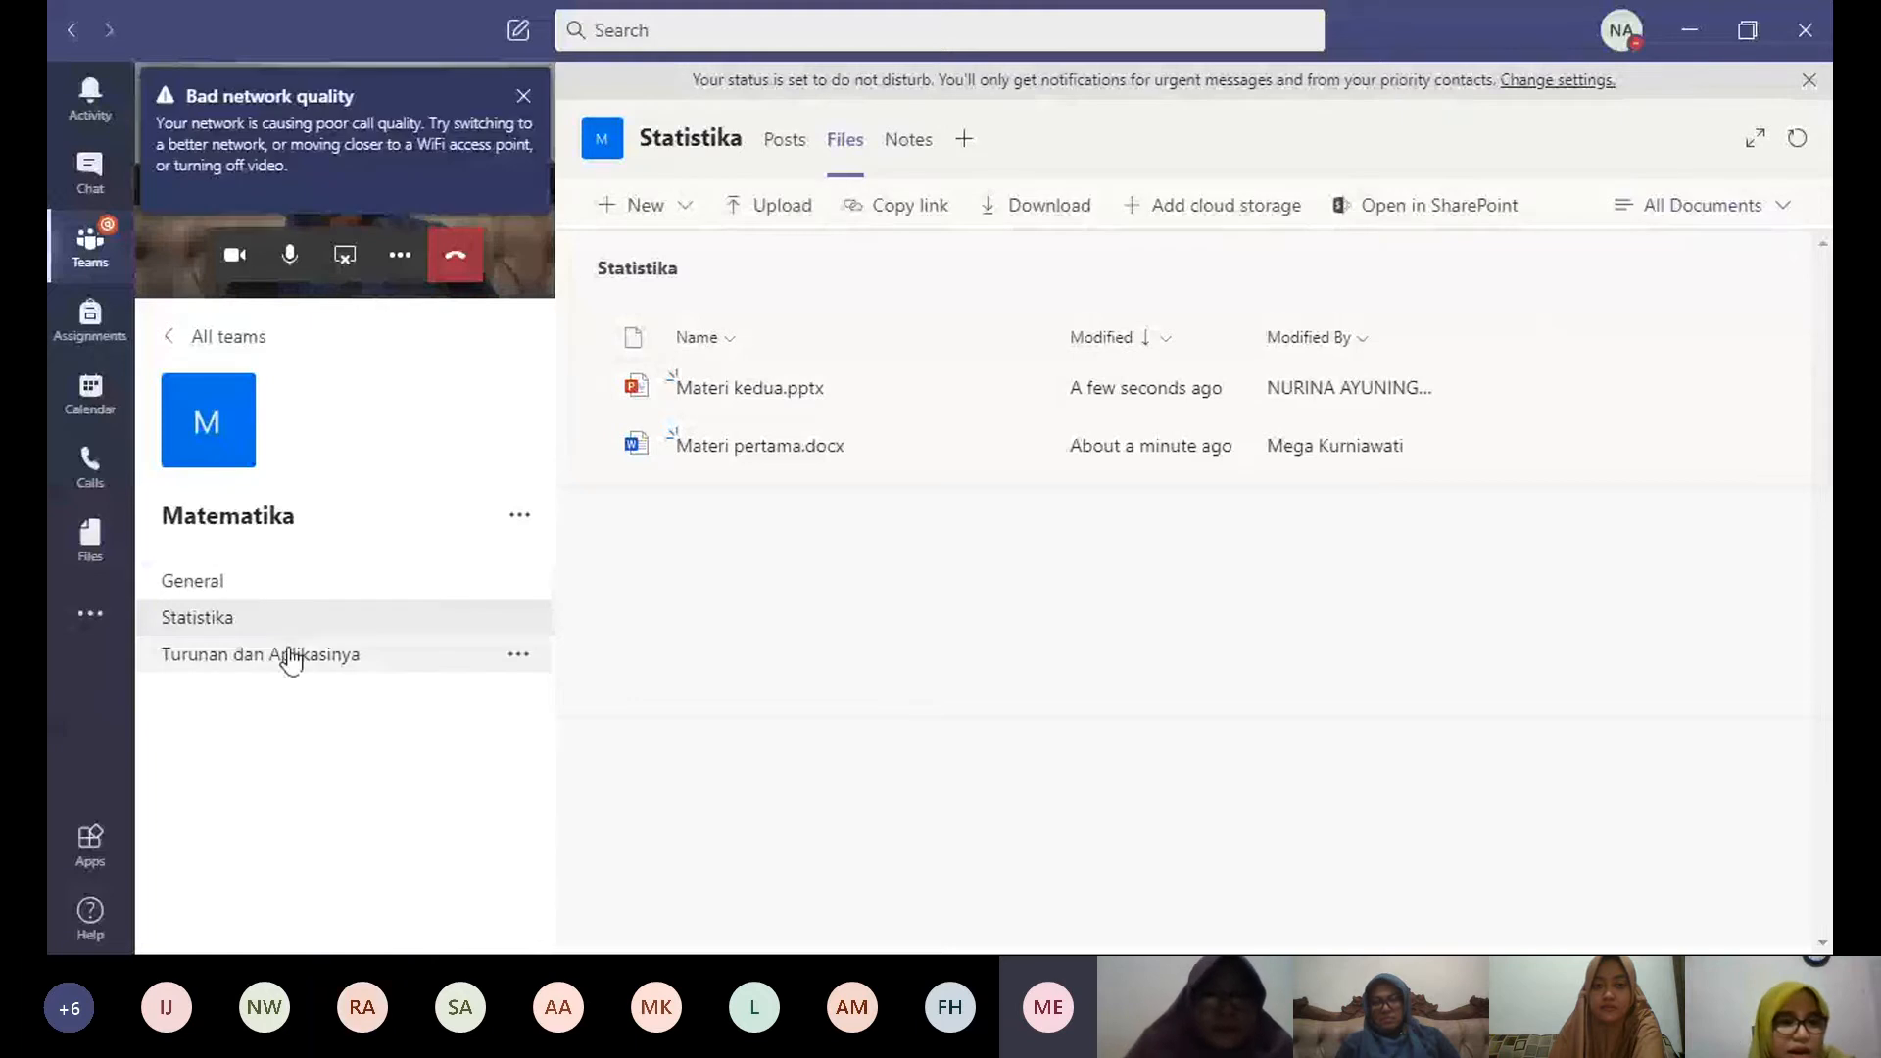
Step: Look through the posts of the General, Statistika and Turunan dan Aplikasinya channels, view Assignments, and return to Statistika
left_click(289, 591)
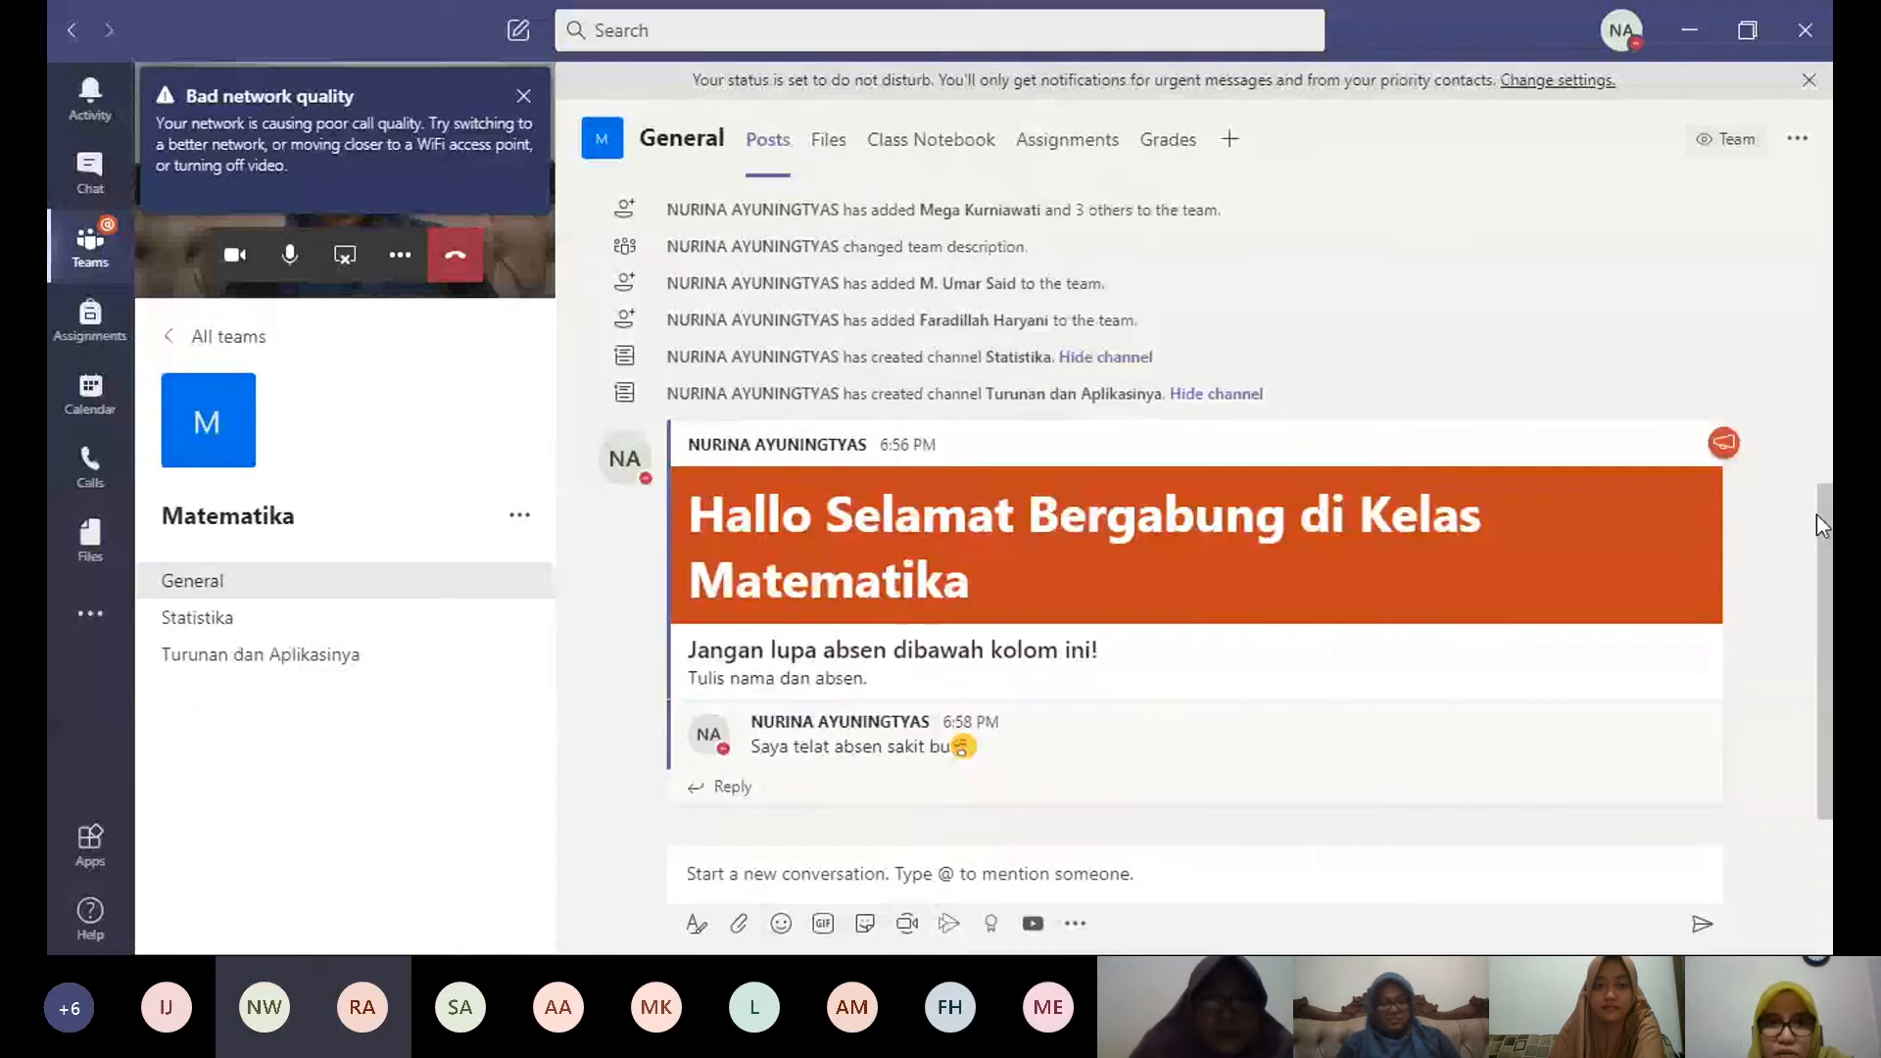
left_click_drag(1817, 514, 1815, 333)
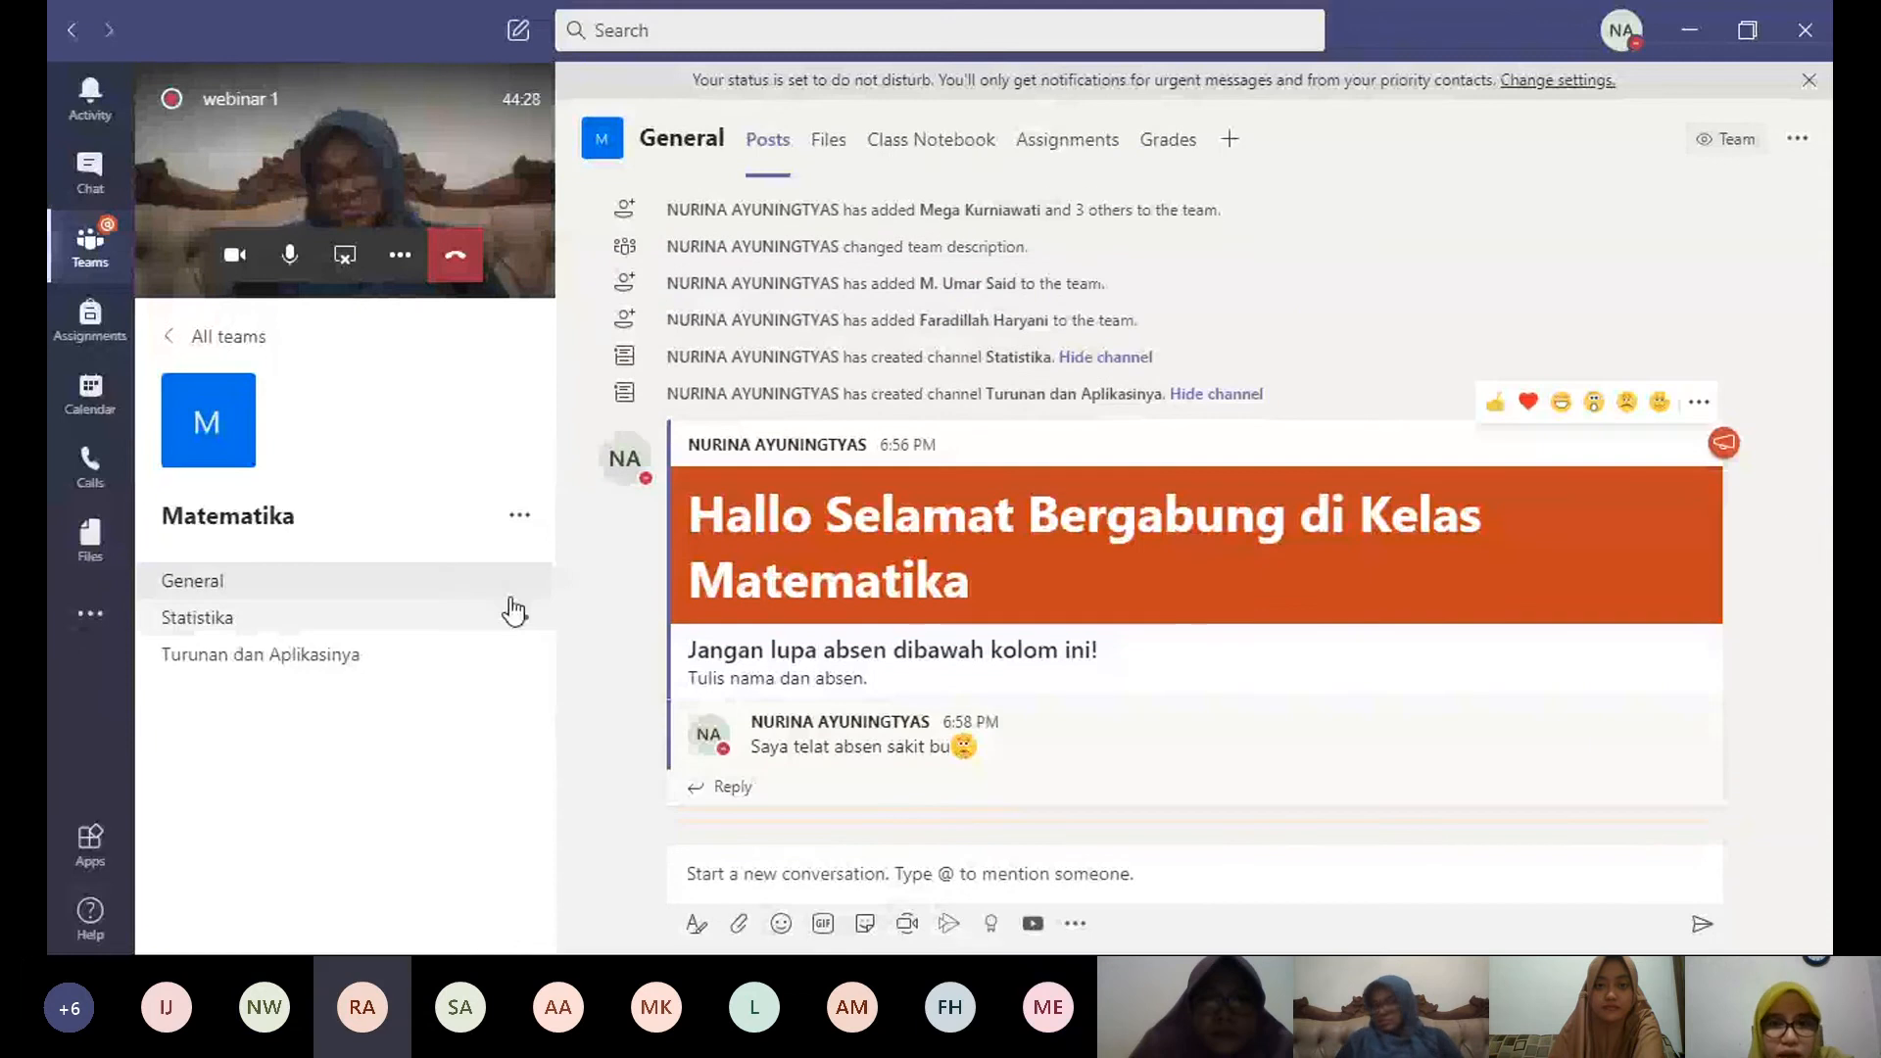
left_click(330, 632)
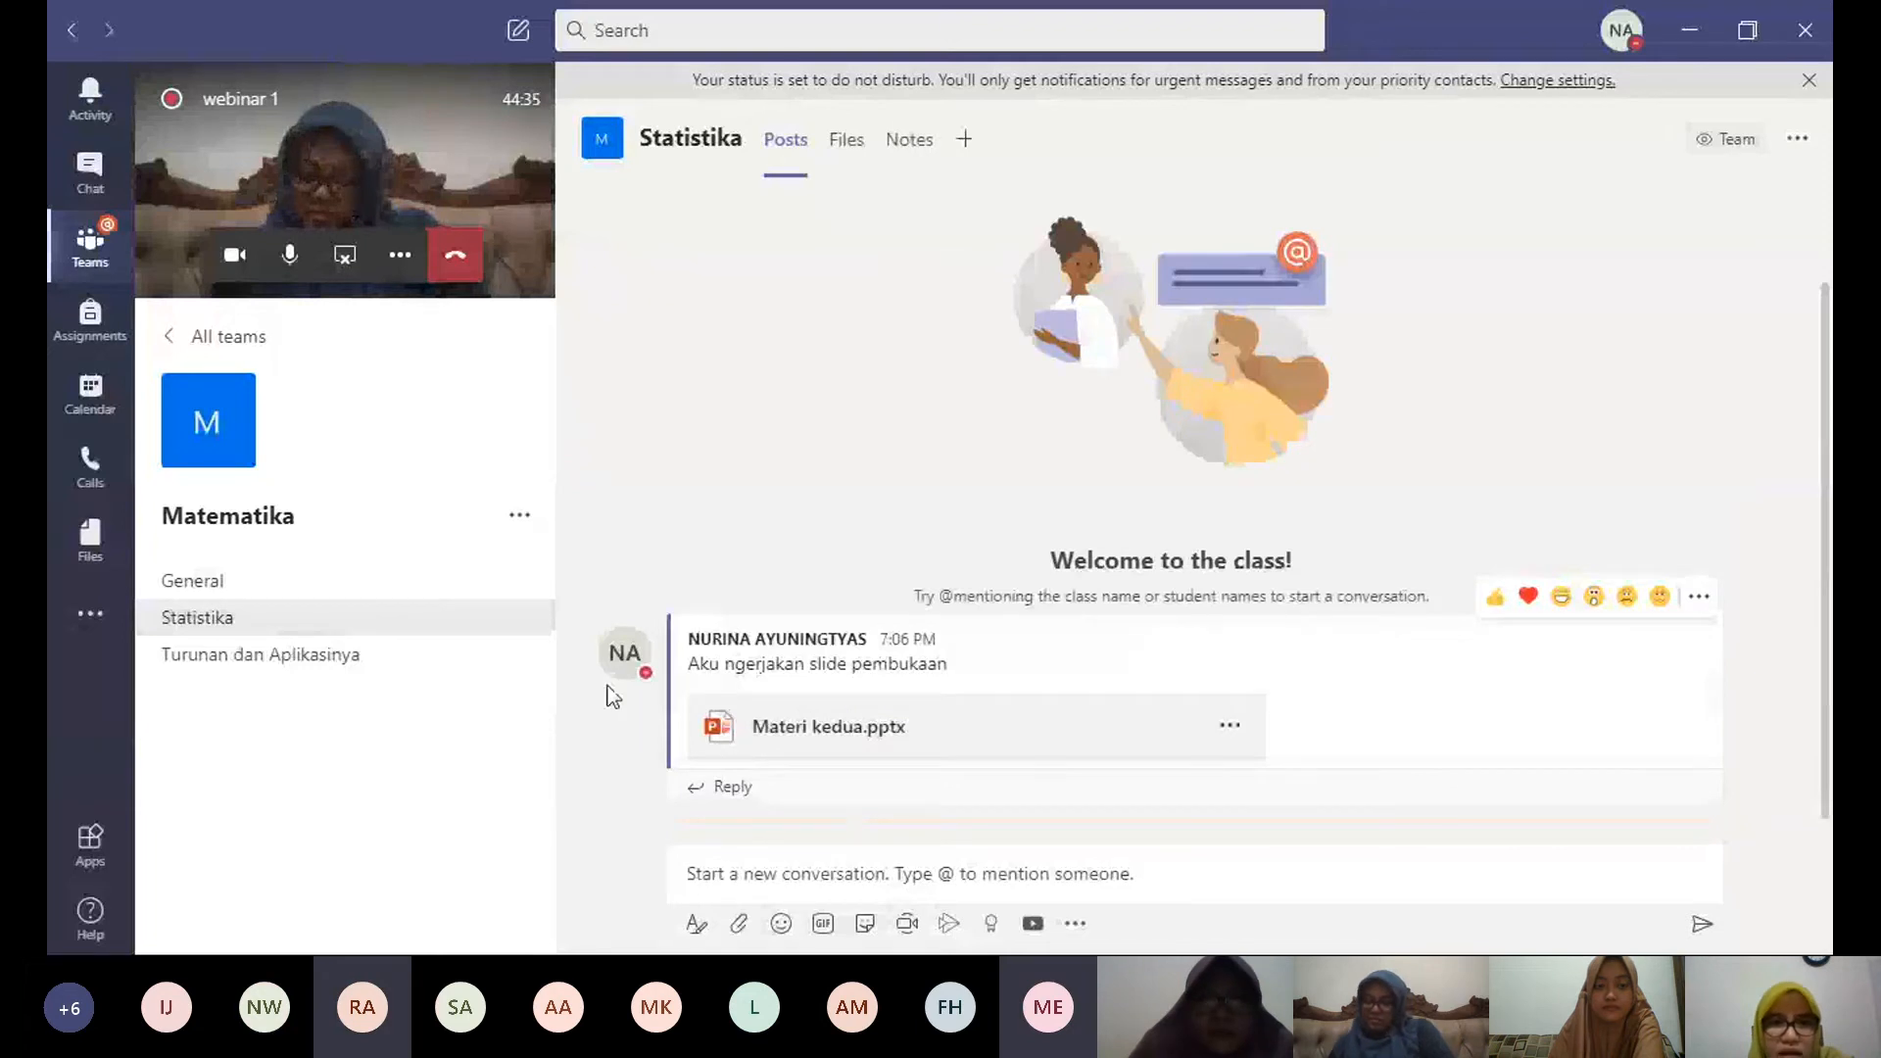
left_click(284, 654)
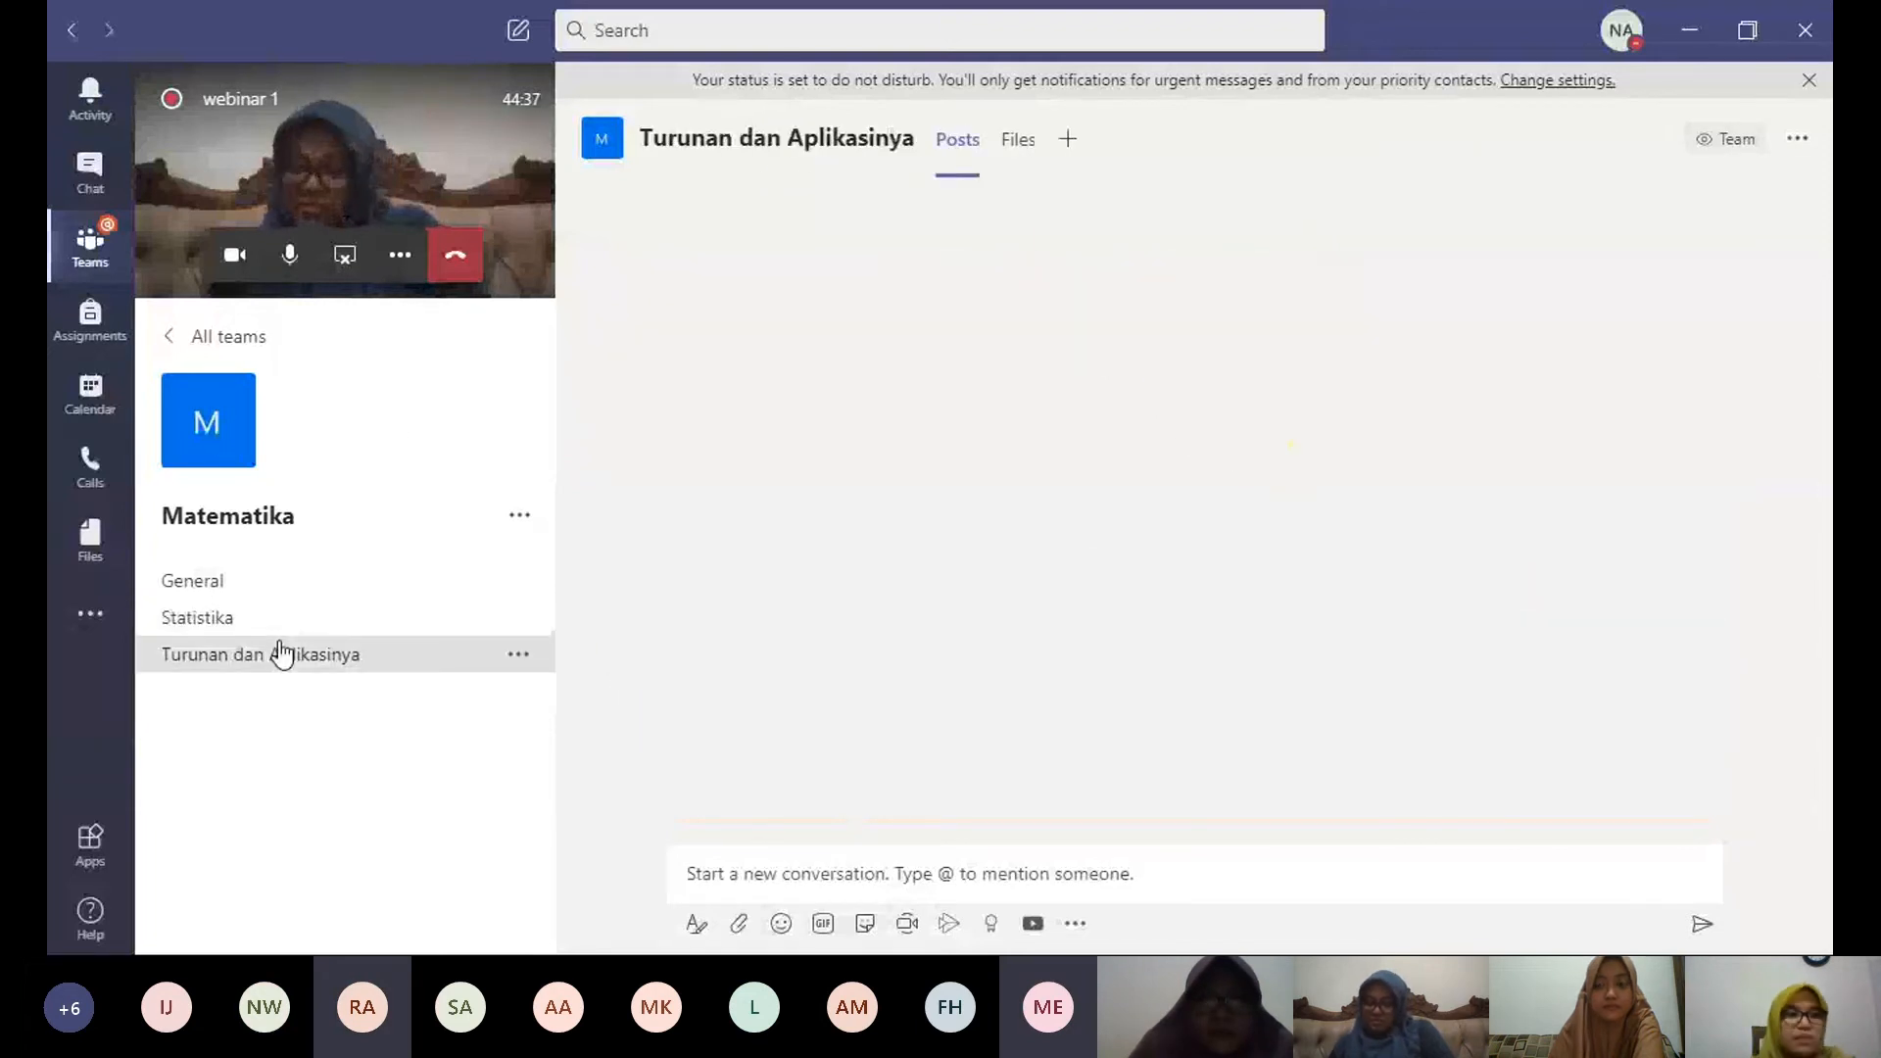
left_click(224, 620)
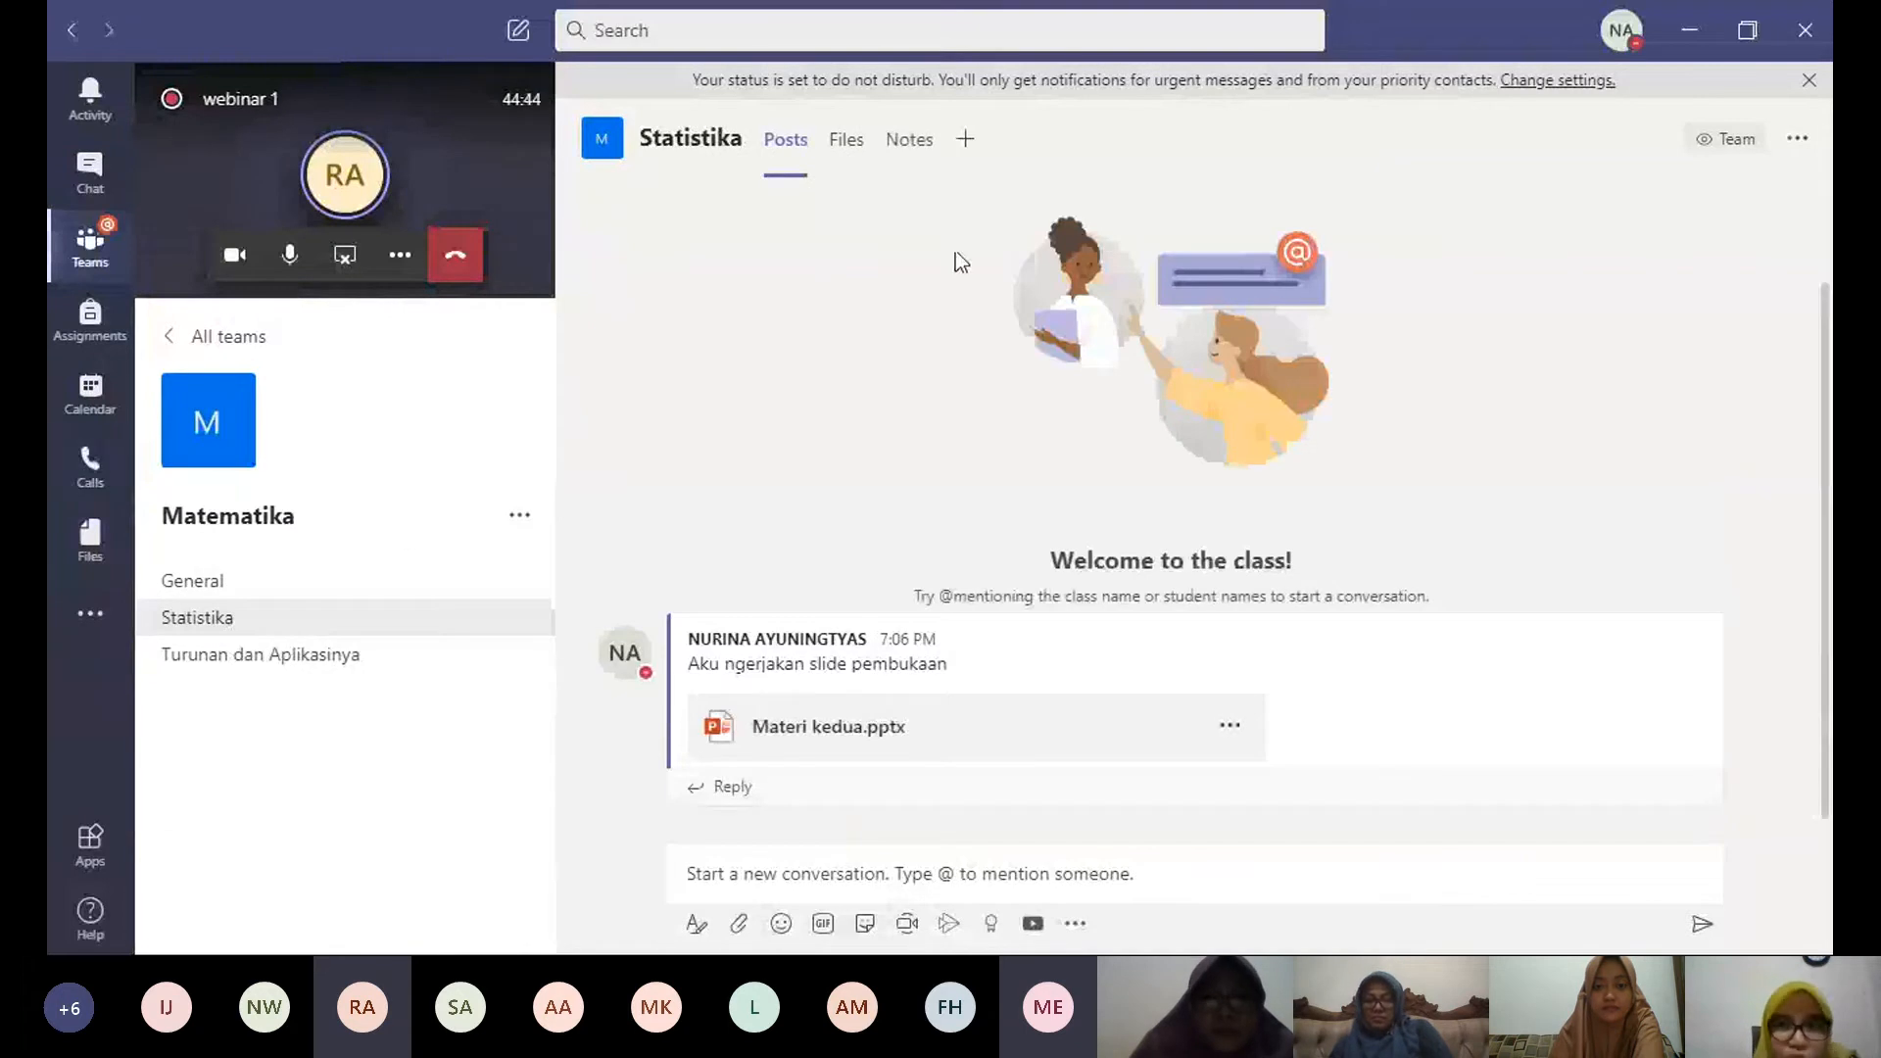
left_click(118, 335)
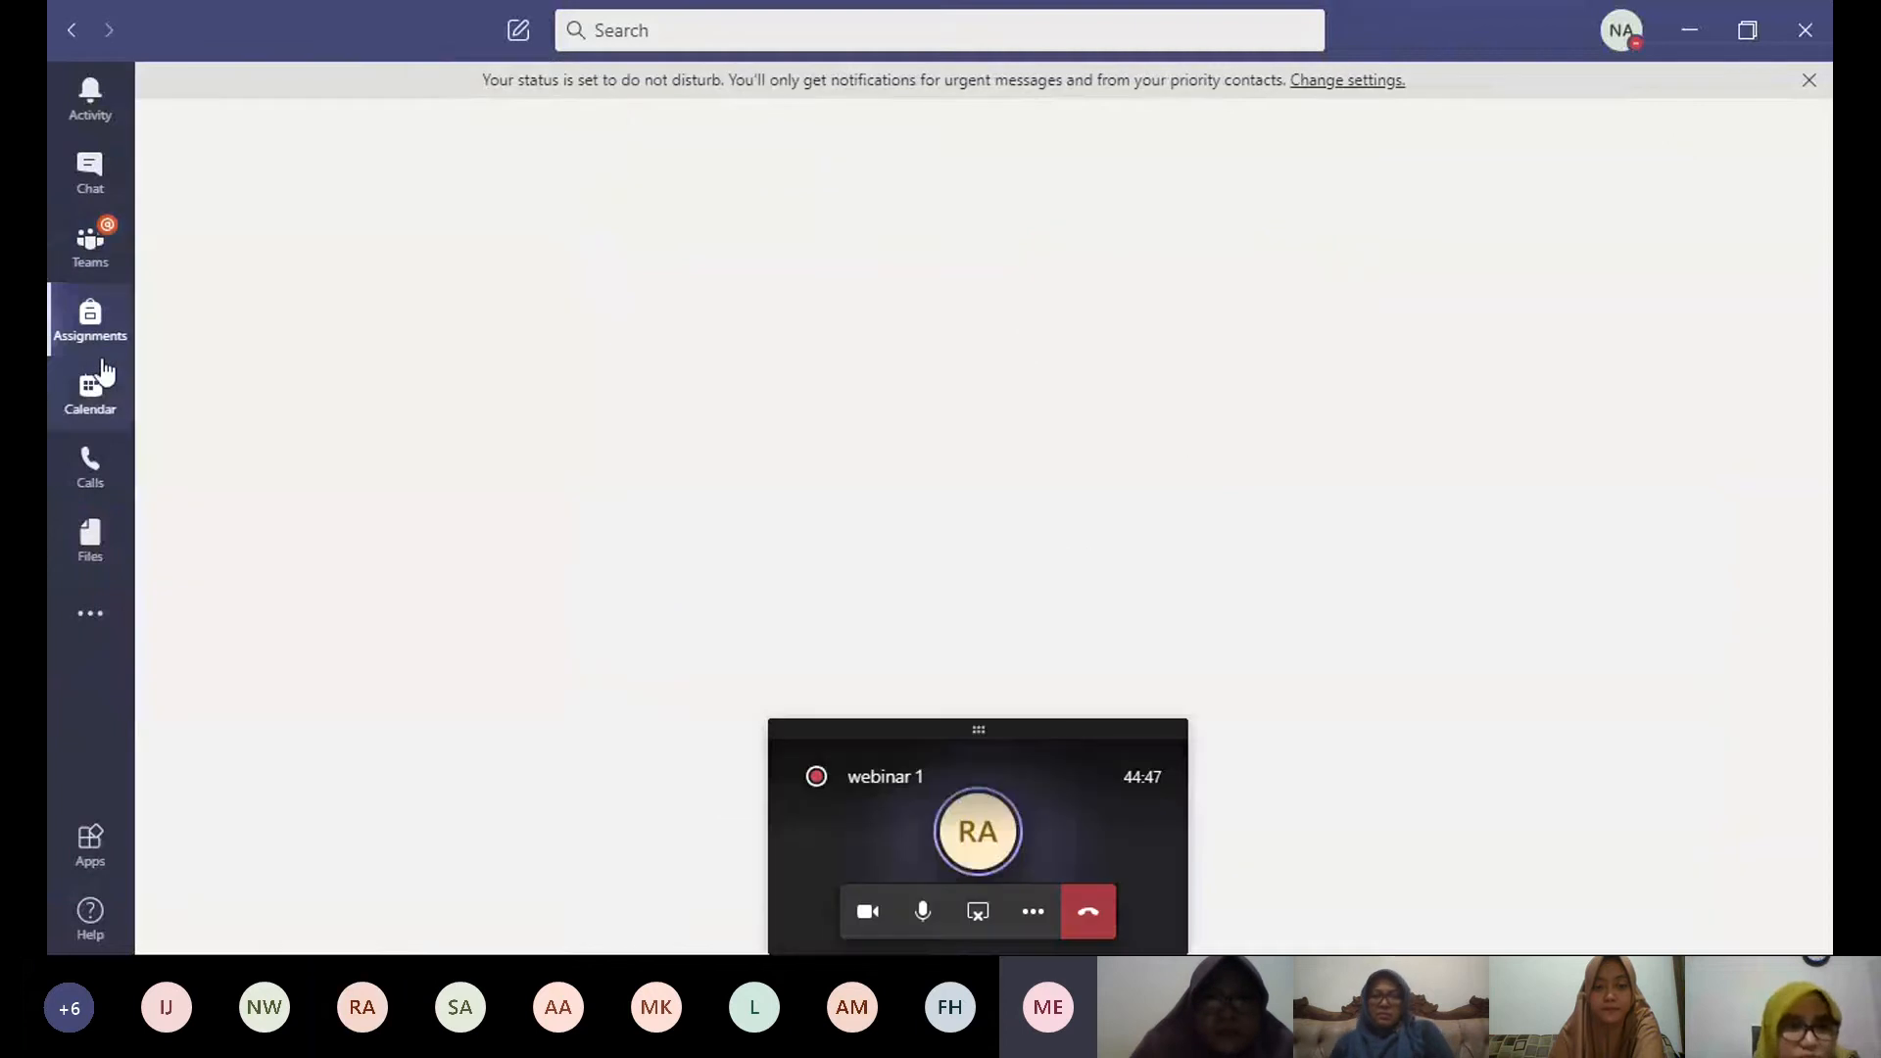
left_click(89, 249)
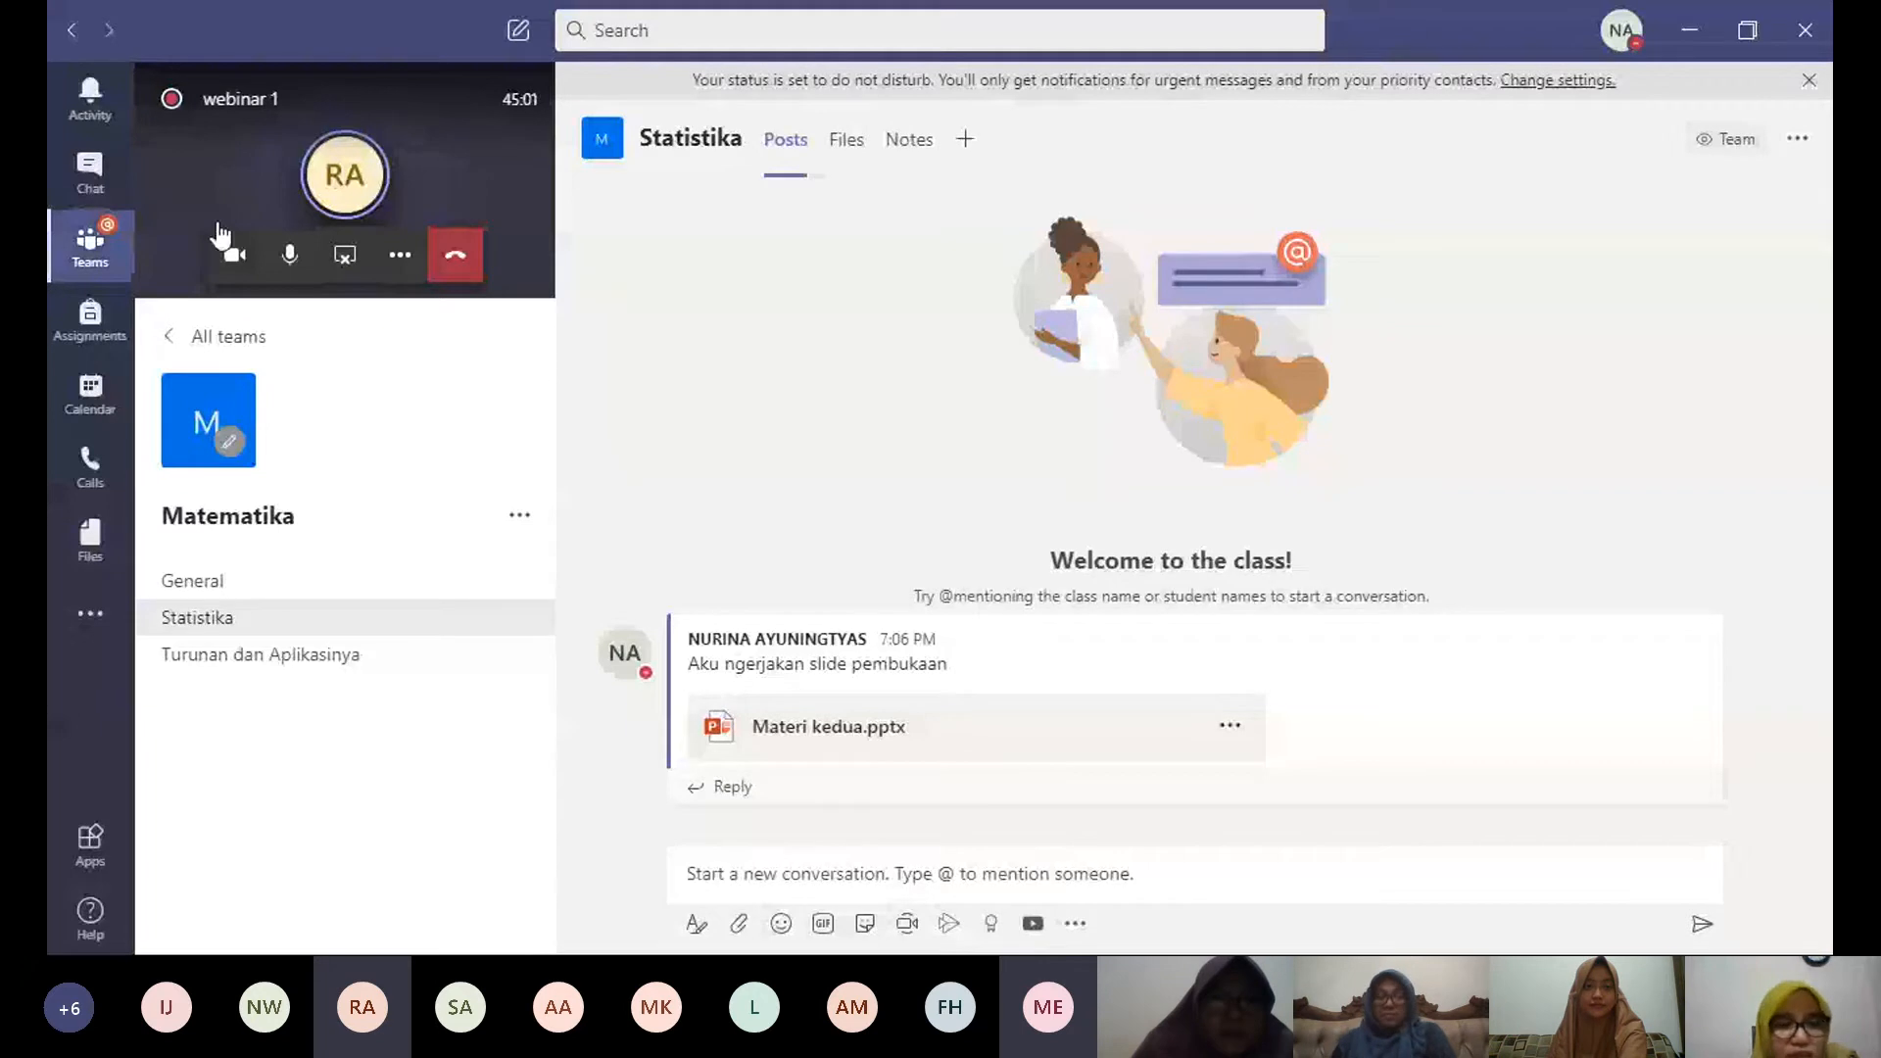
Step: Start a new calendar meeting on Tuesday, Jul 7, 2020 at 6:00 PM and title it "BimTek Microsoft 365 Day 2"
left_click(110, 392)
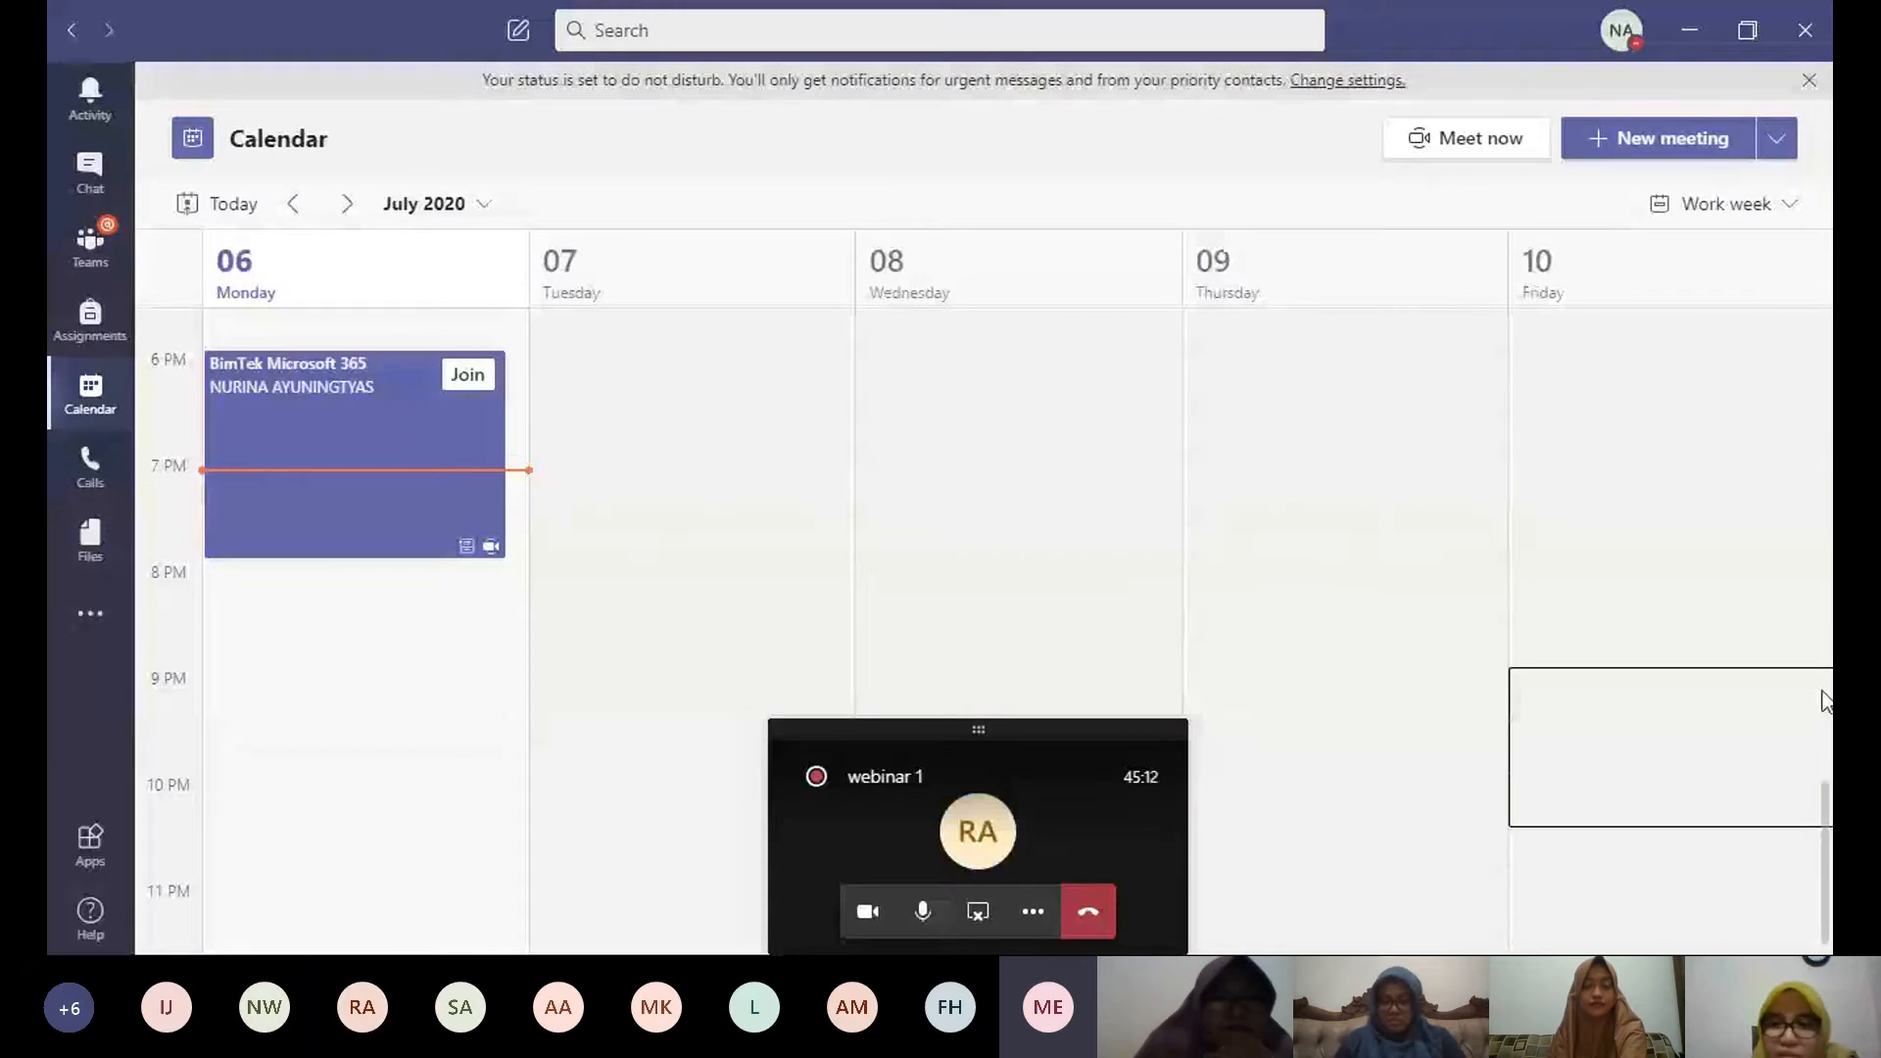
left_click(1825, 700)
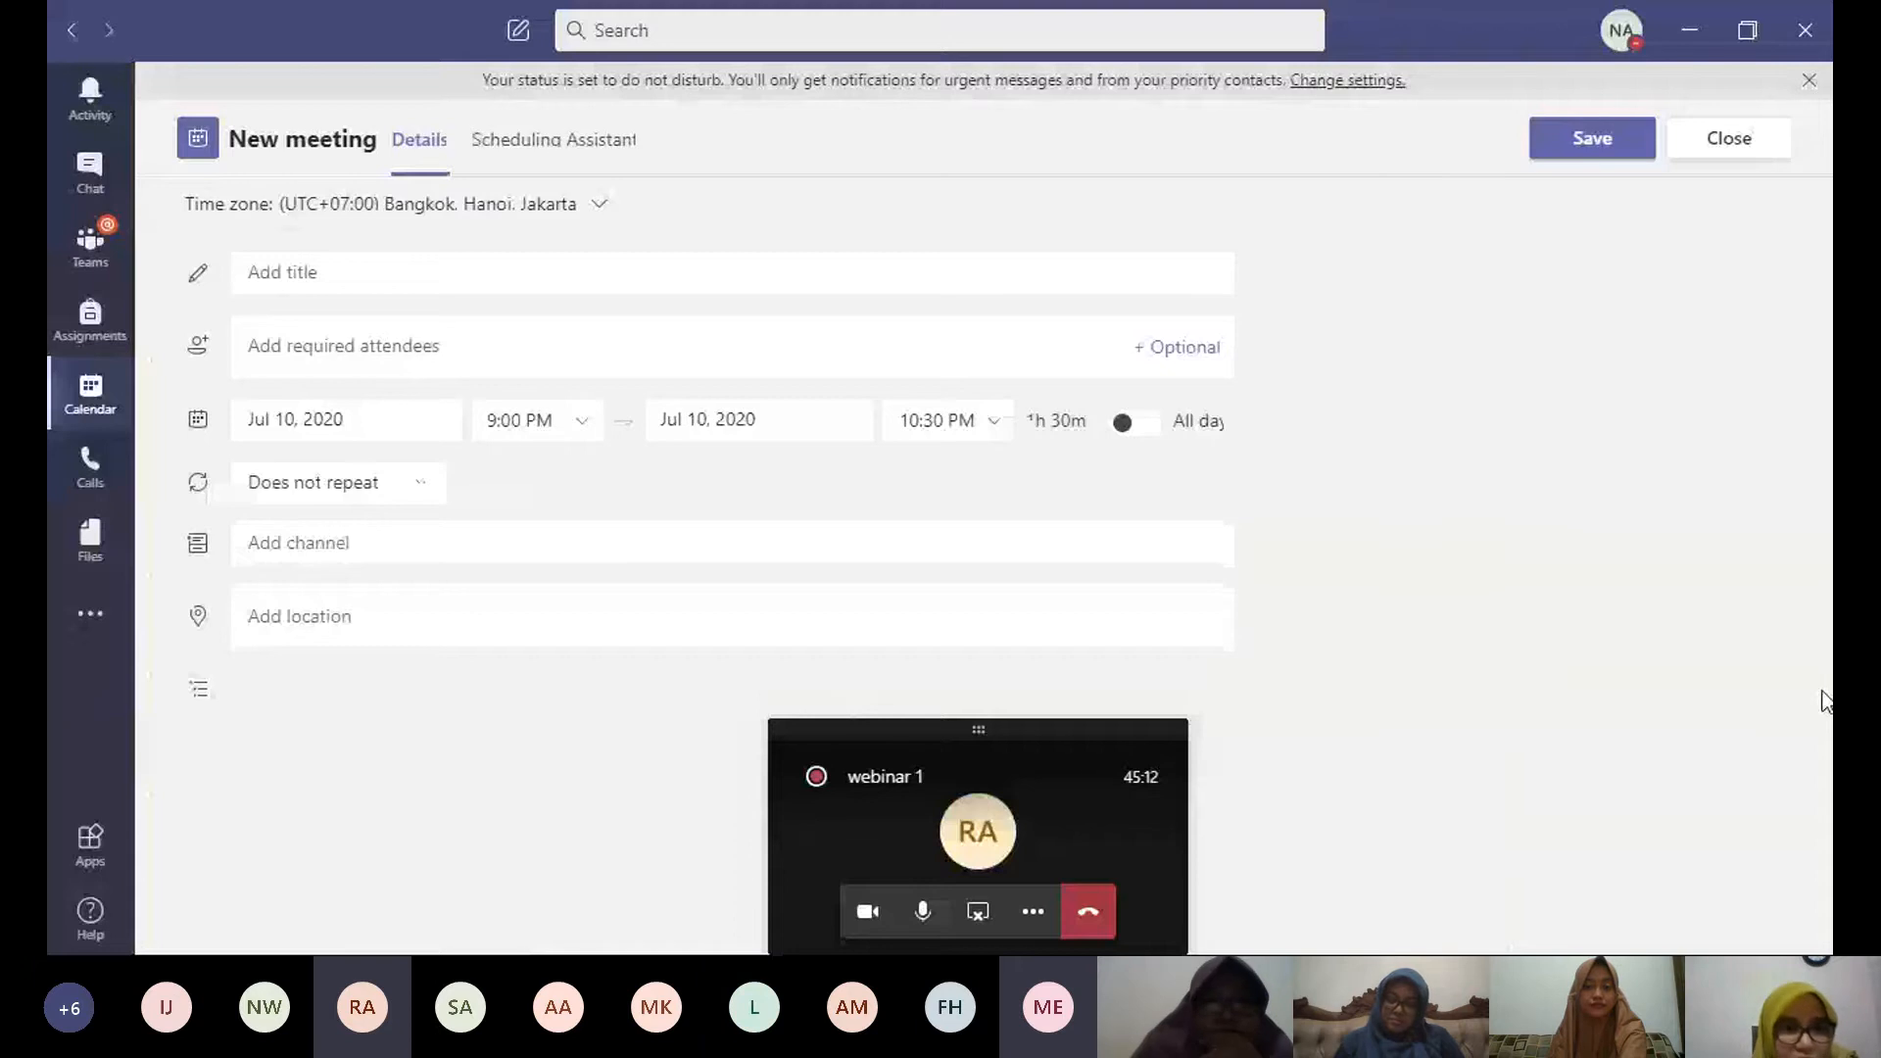
left_click(95, 390)
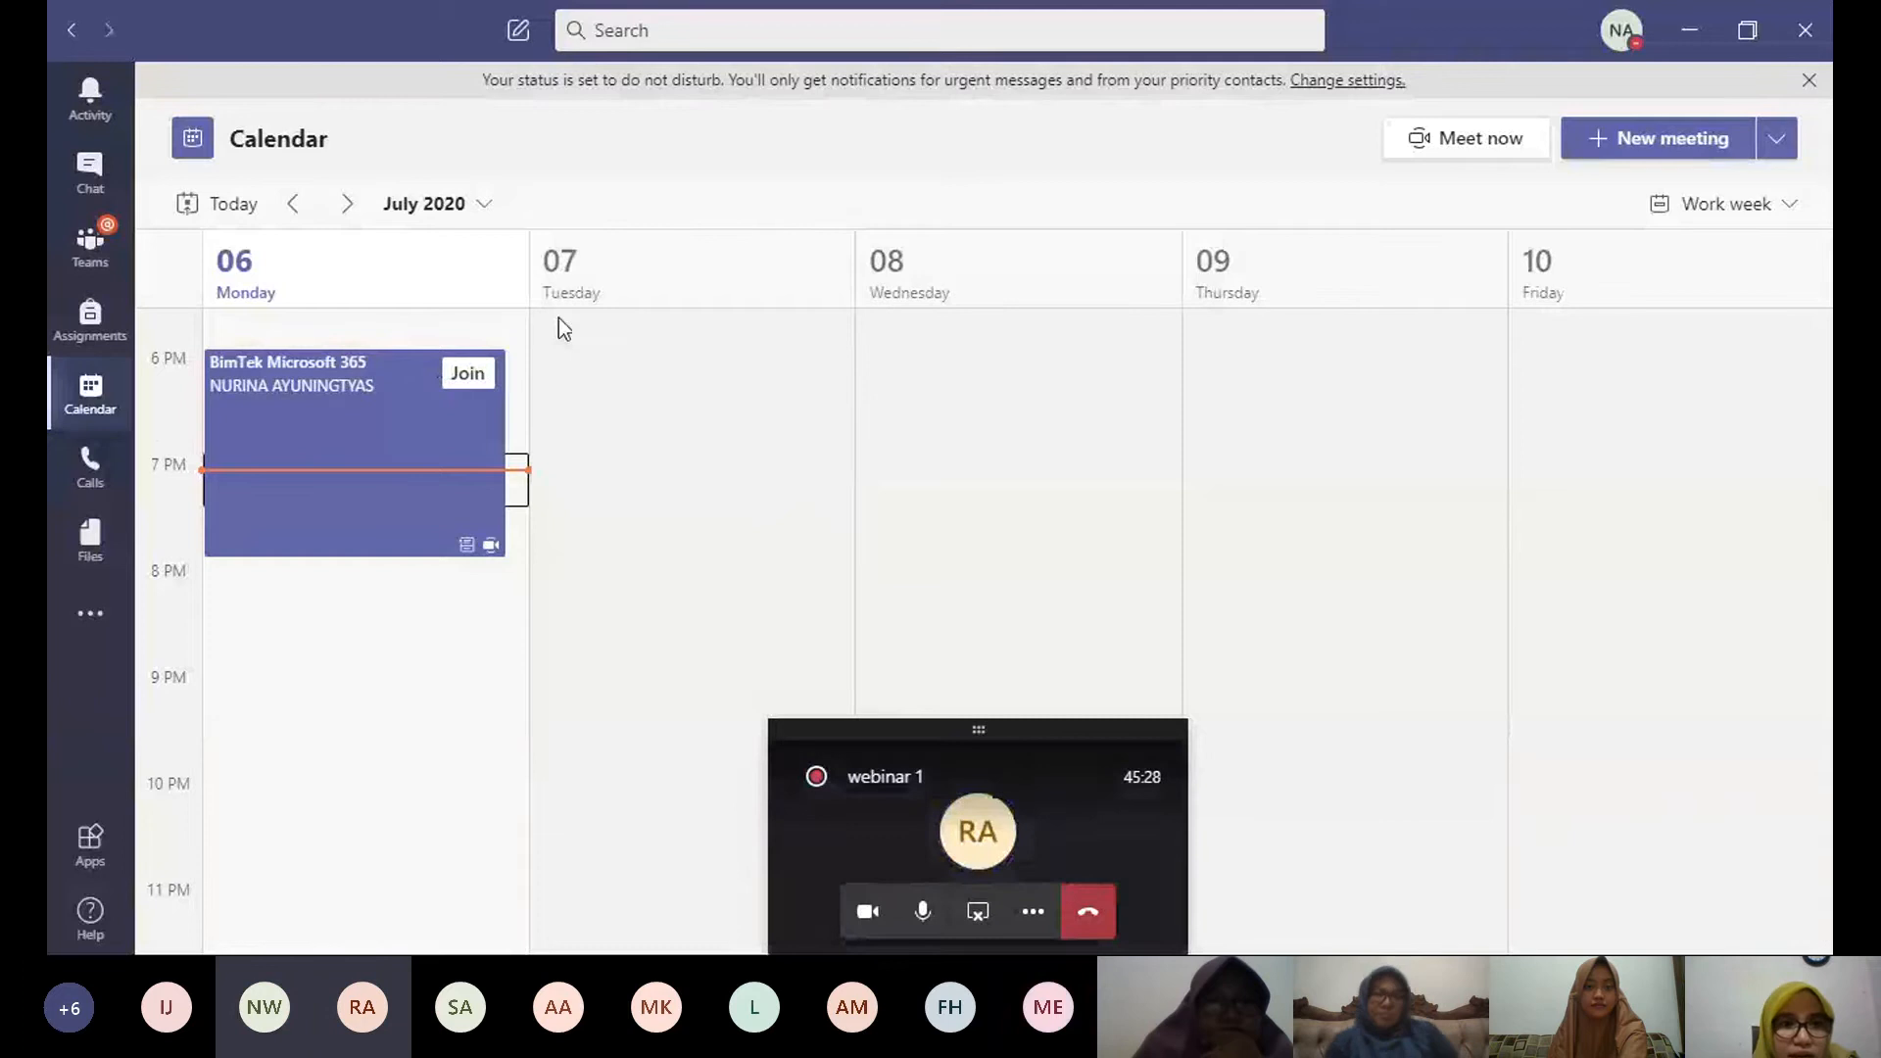
left_click(579, 370)
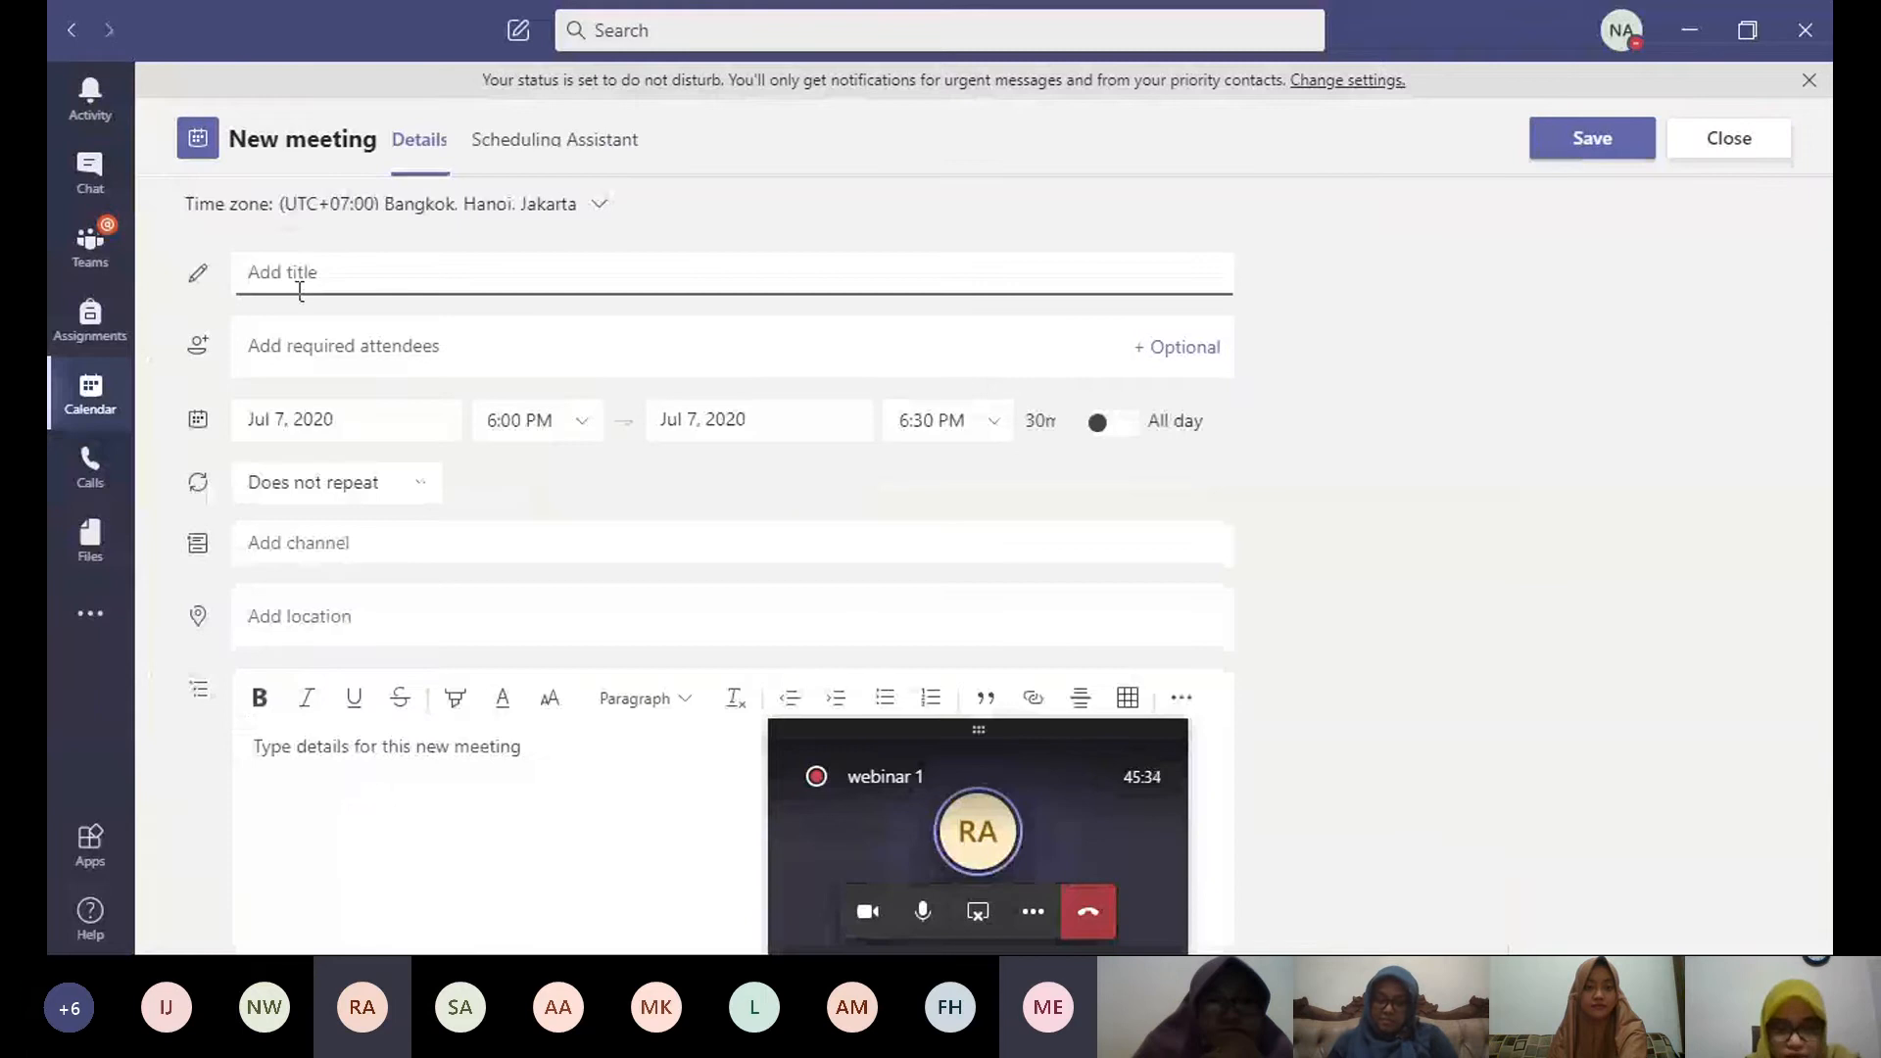
type("Bim")
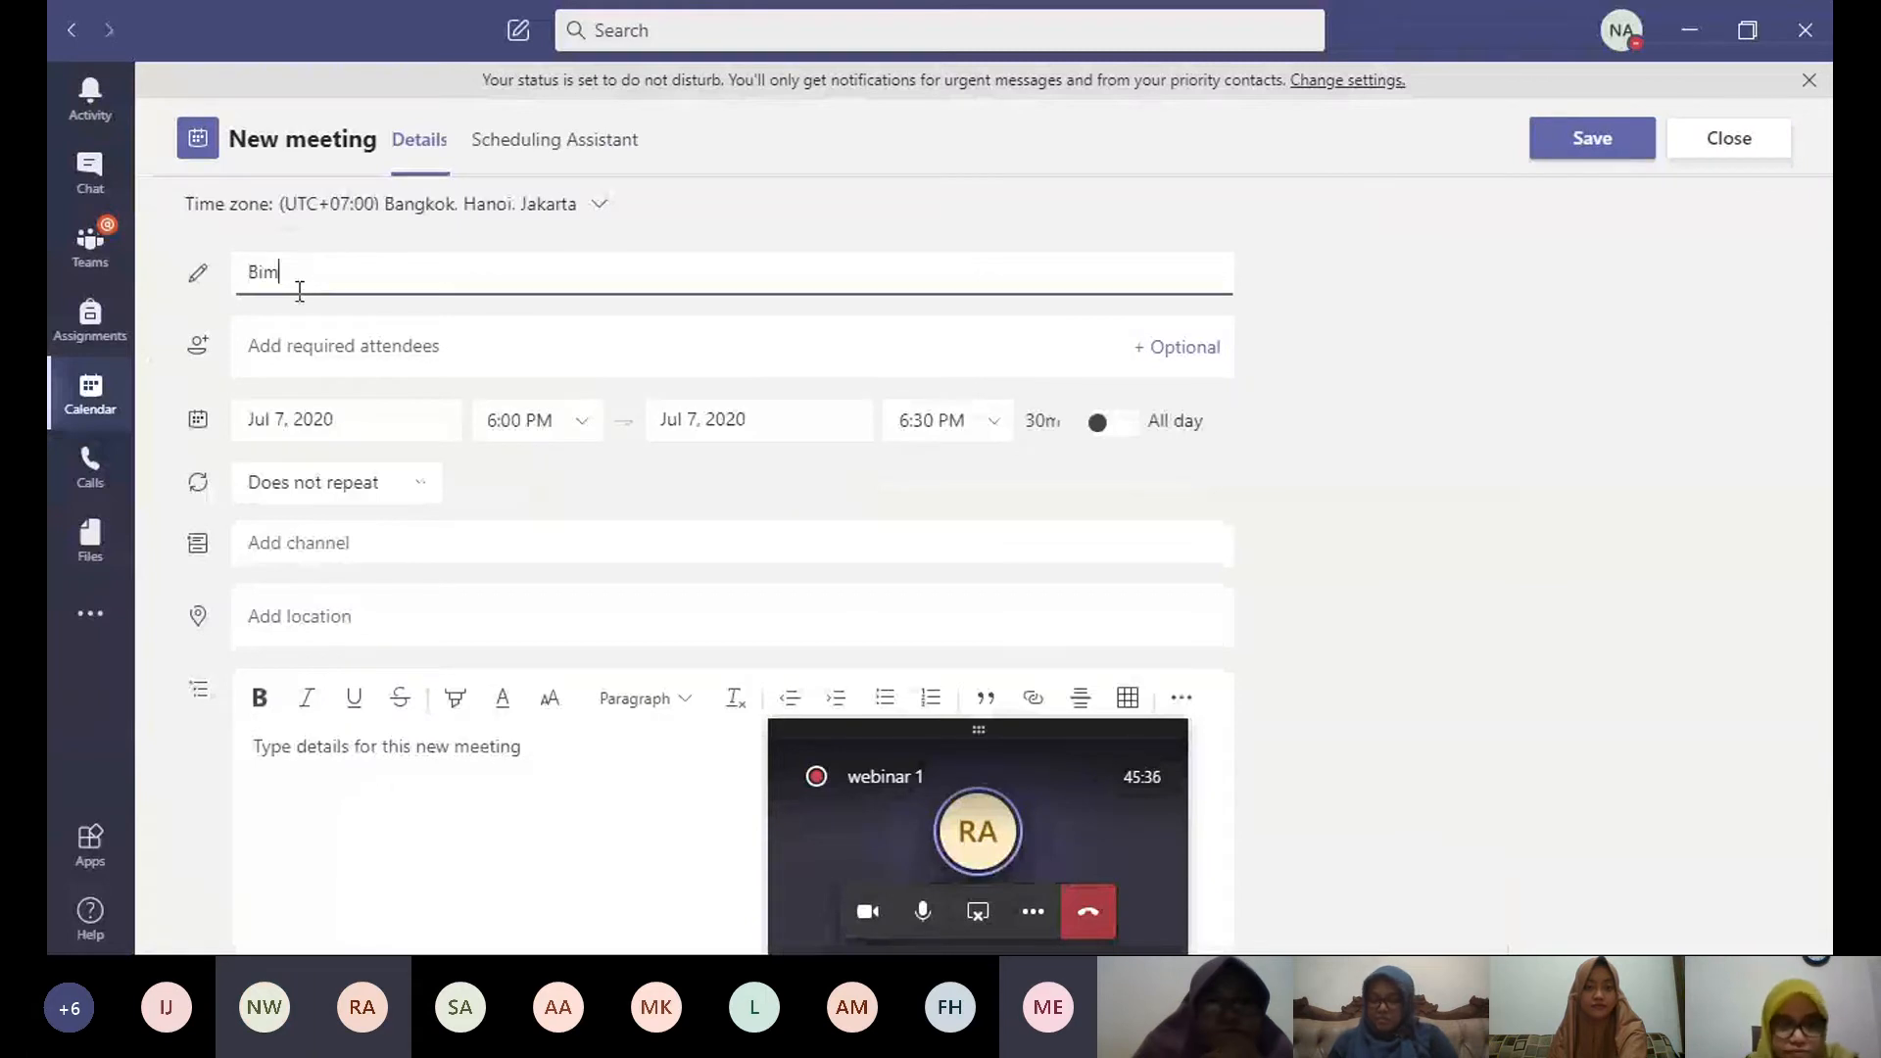
type("Tek")
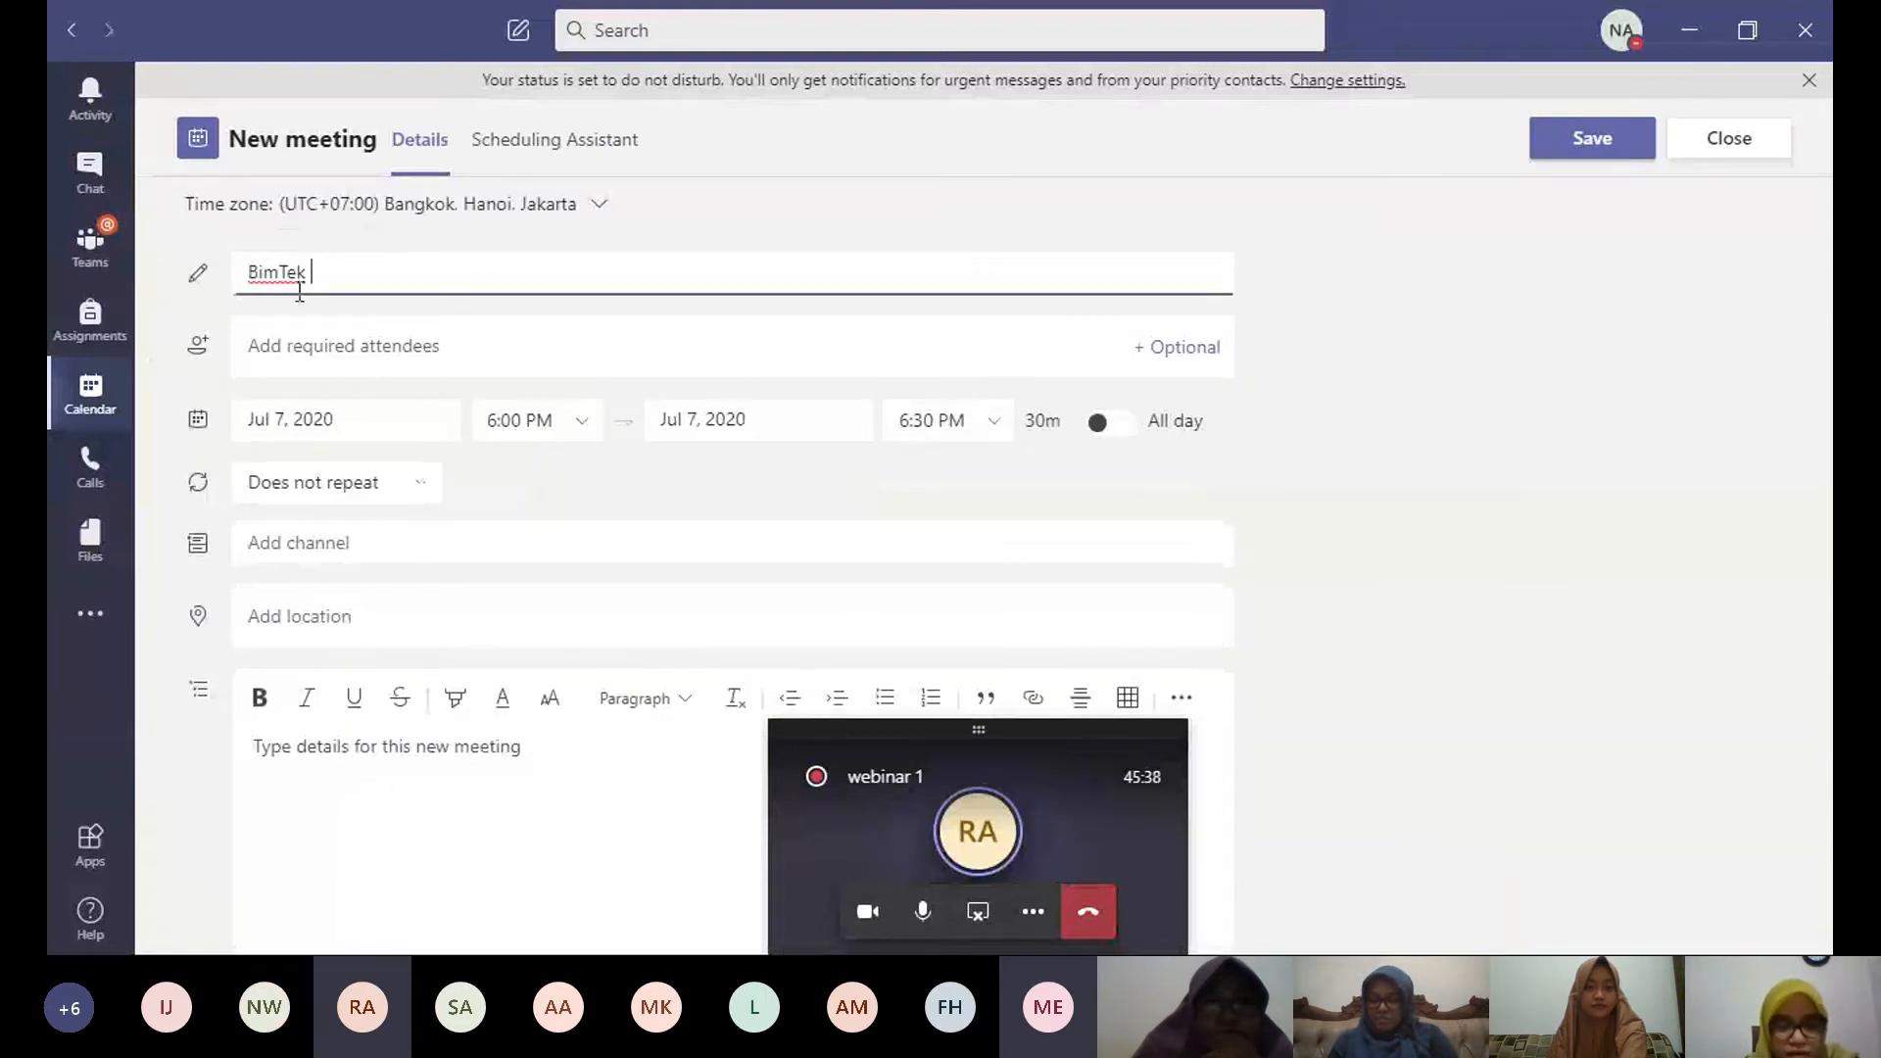
type(" Micros")
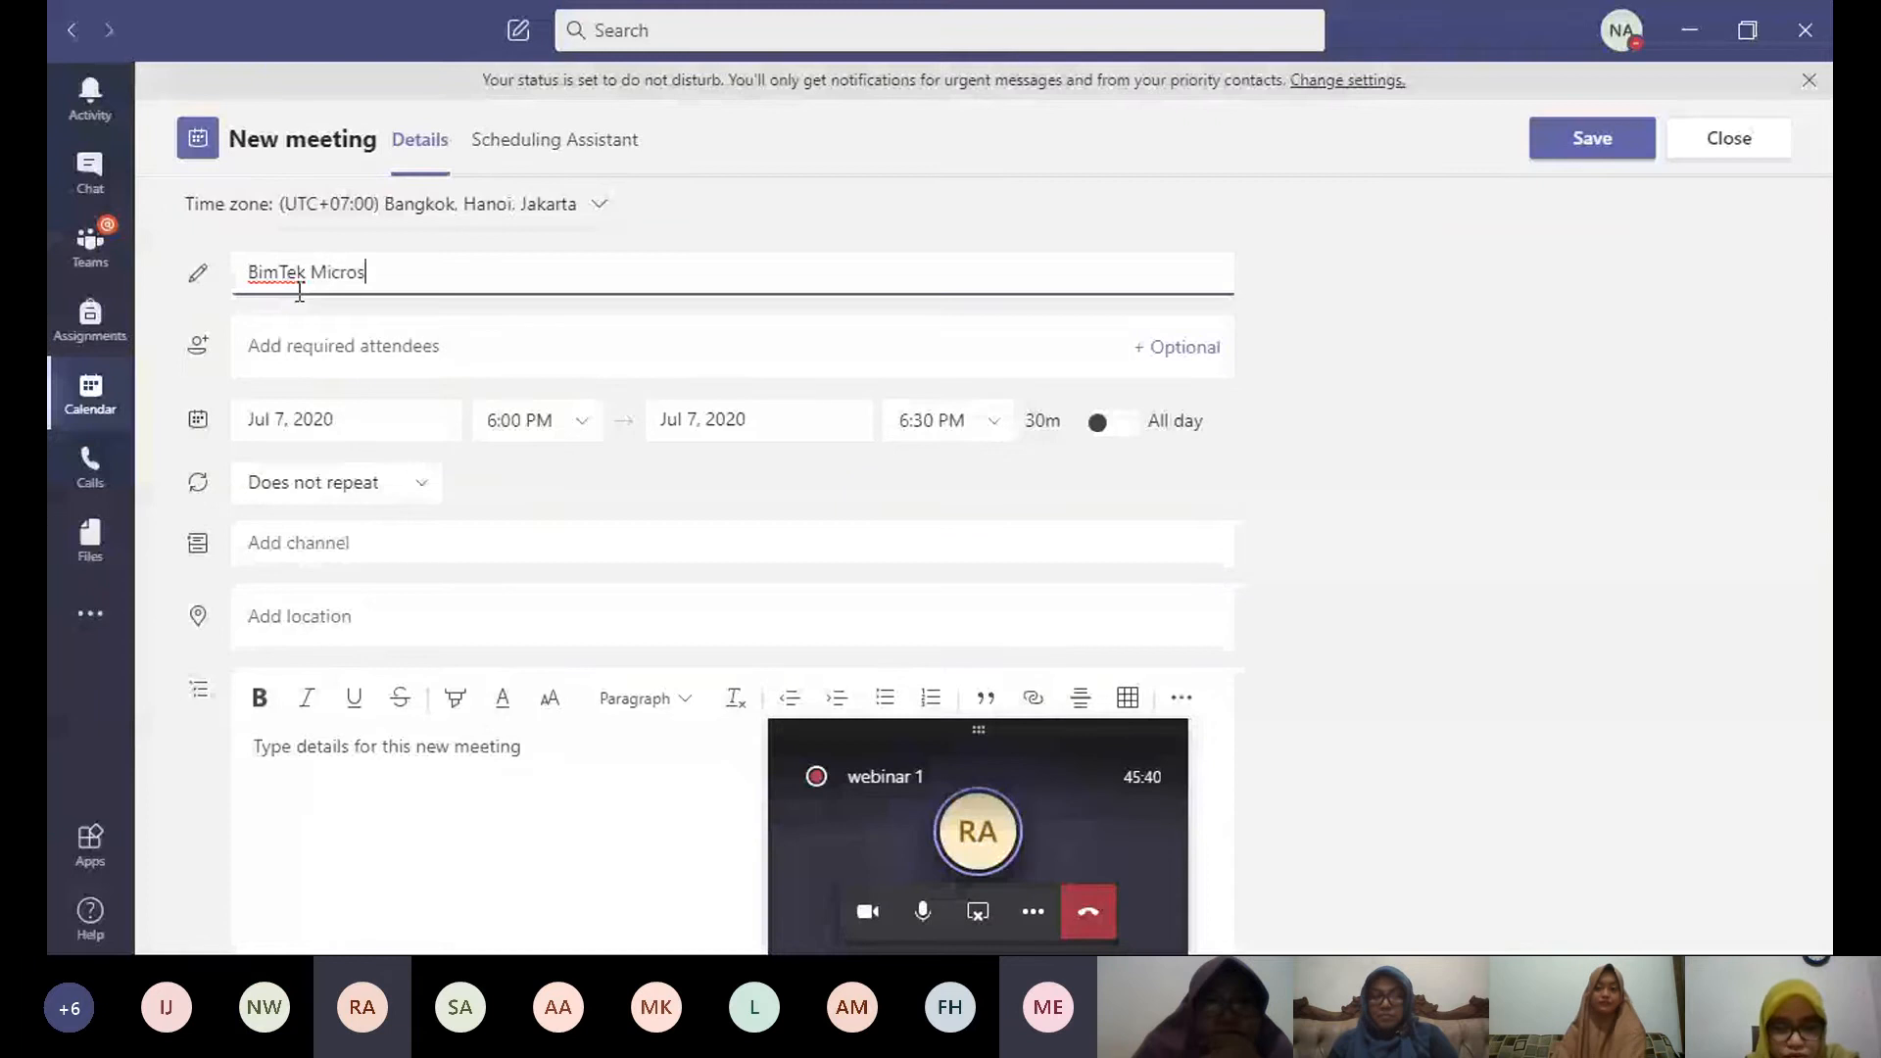
type("oft 365 D")
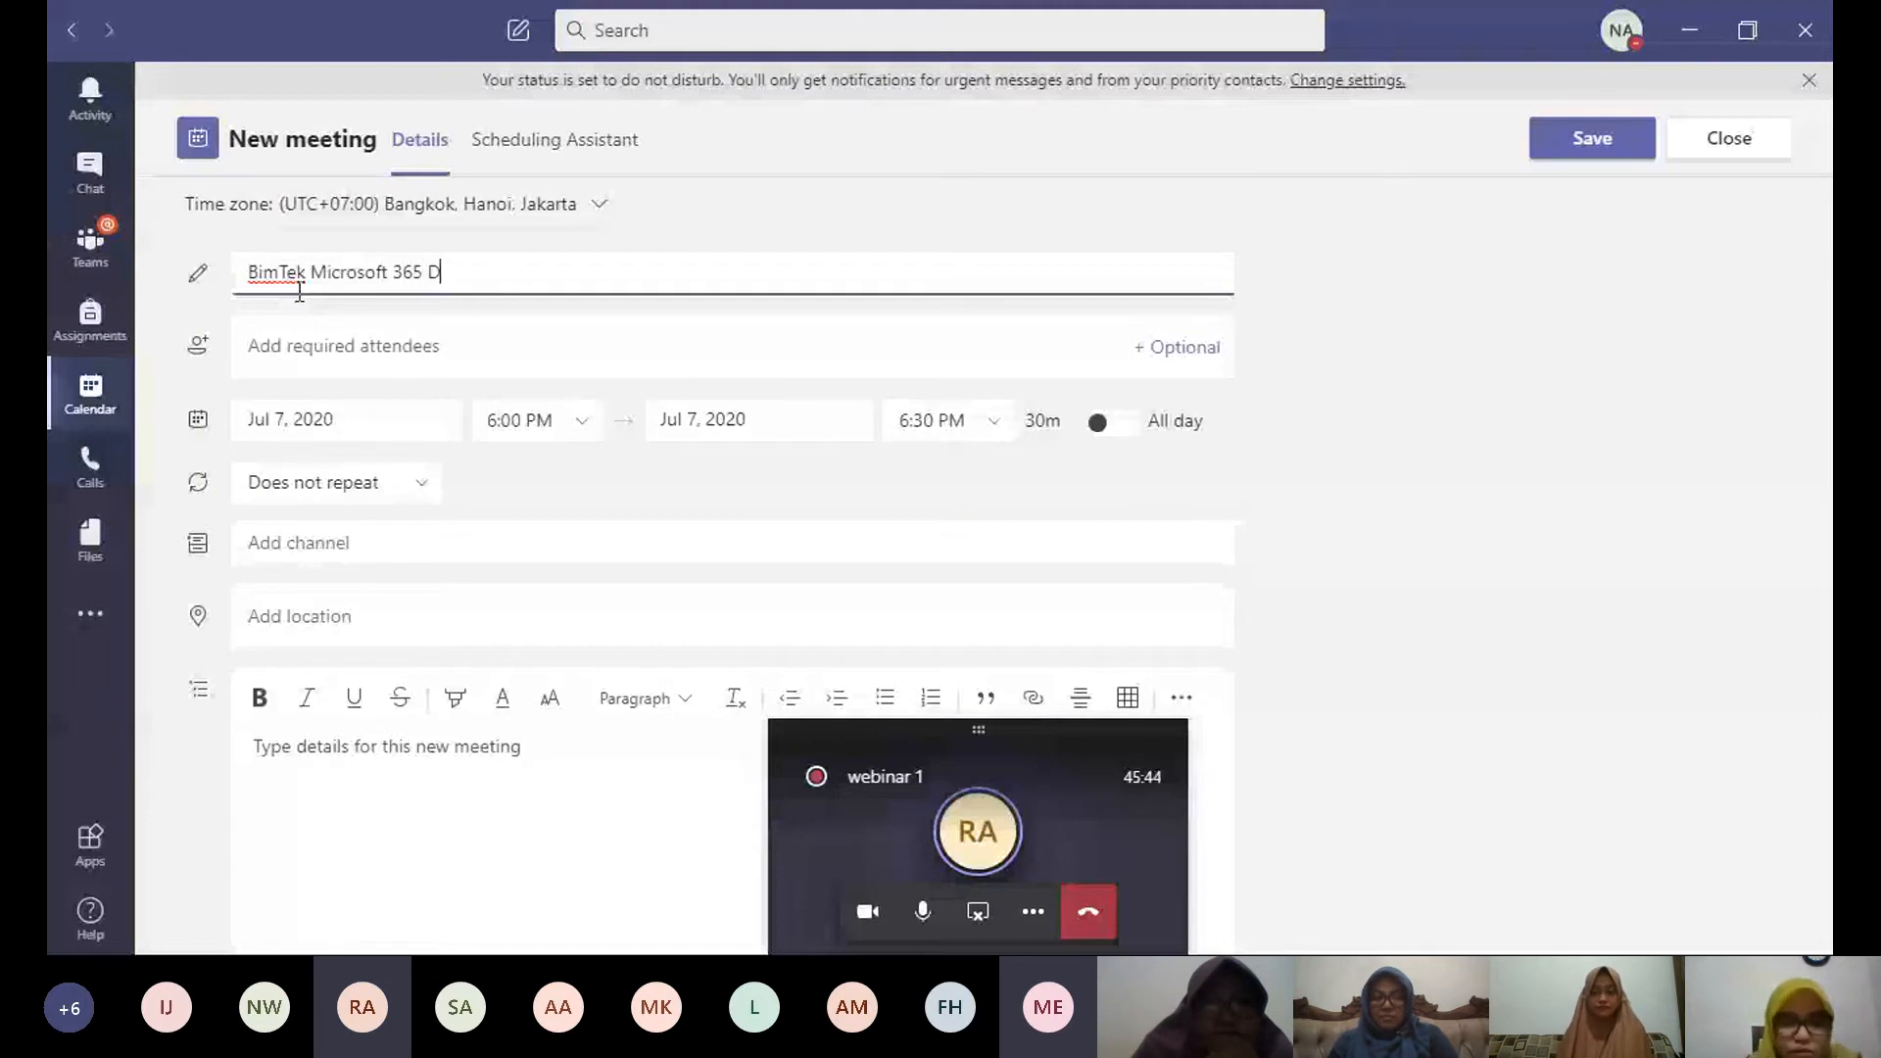
type("ay 2")
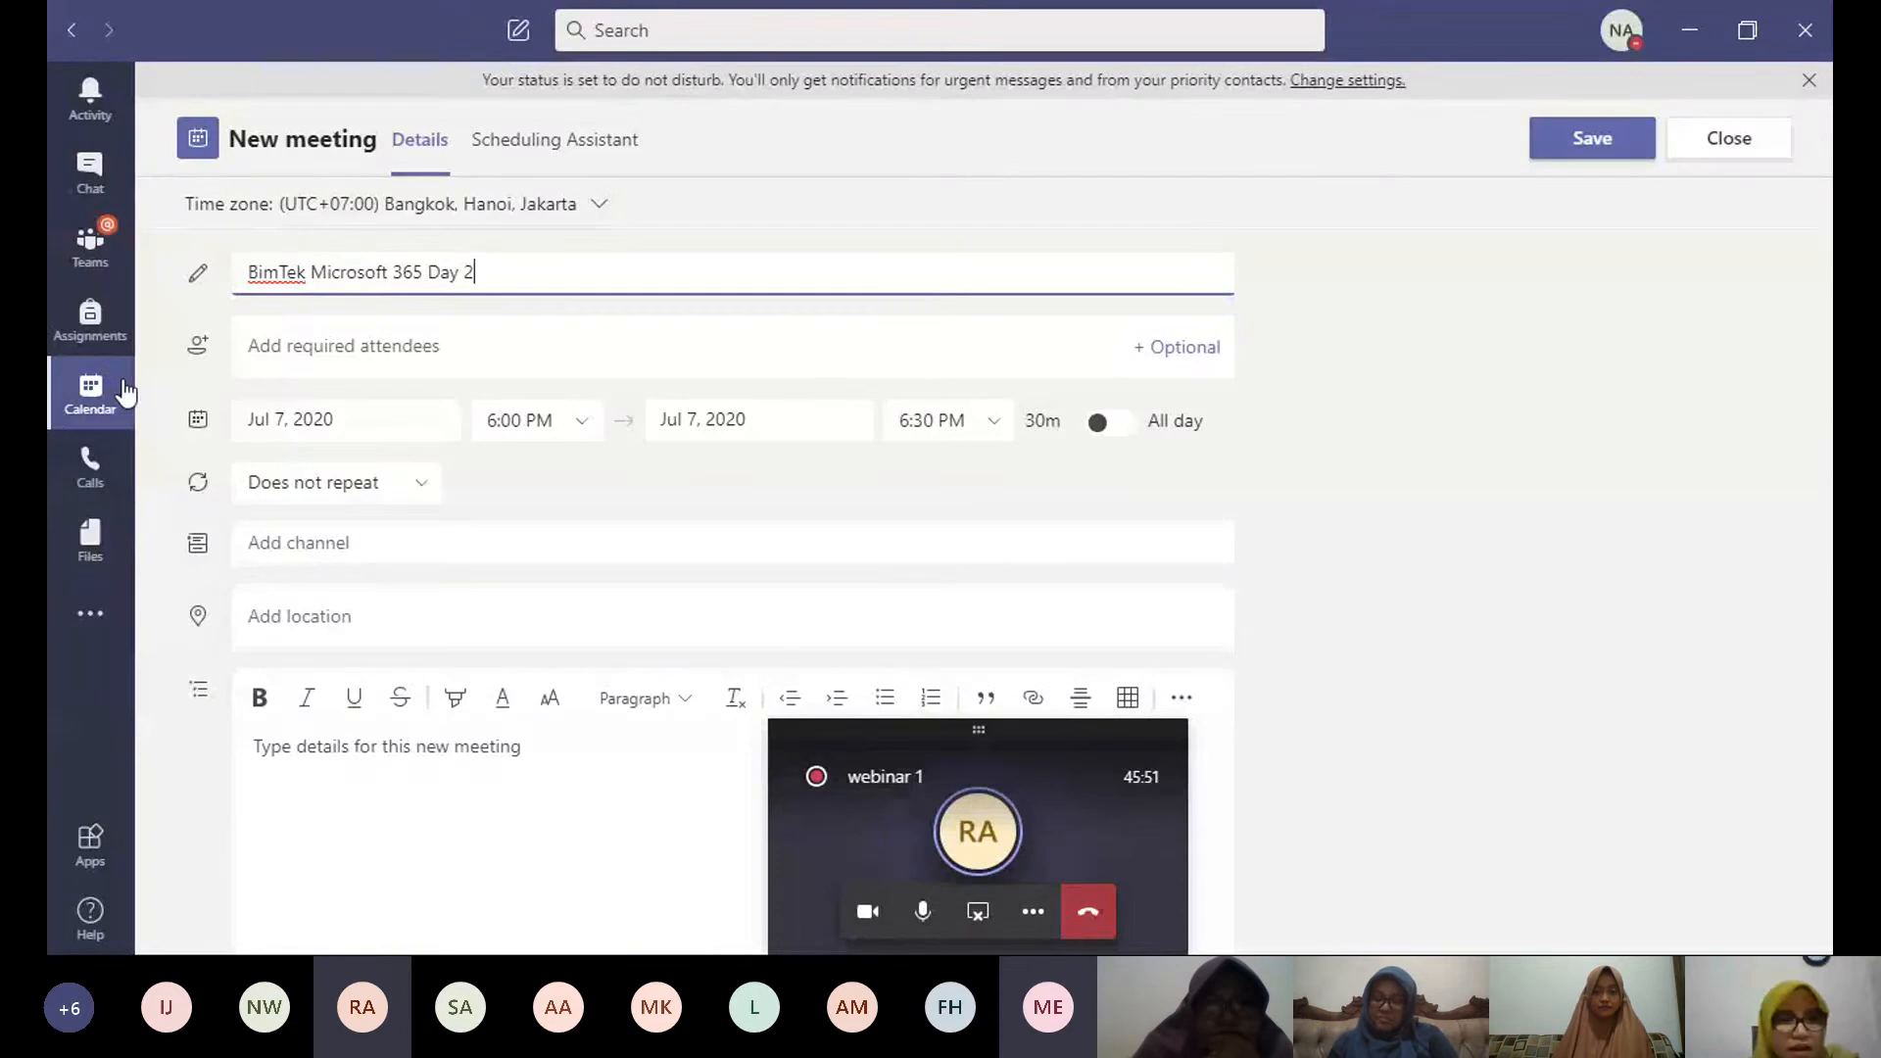
Step: Set the meeting to start at 6:30 PM and end at 9:00 PM on the same day
left_click(582, 441)
left_click(582, 441)
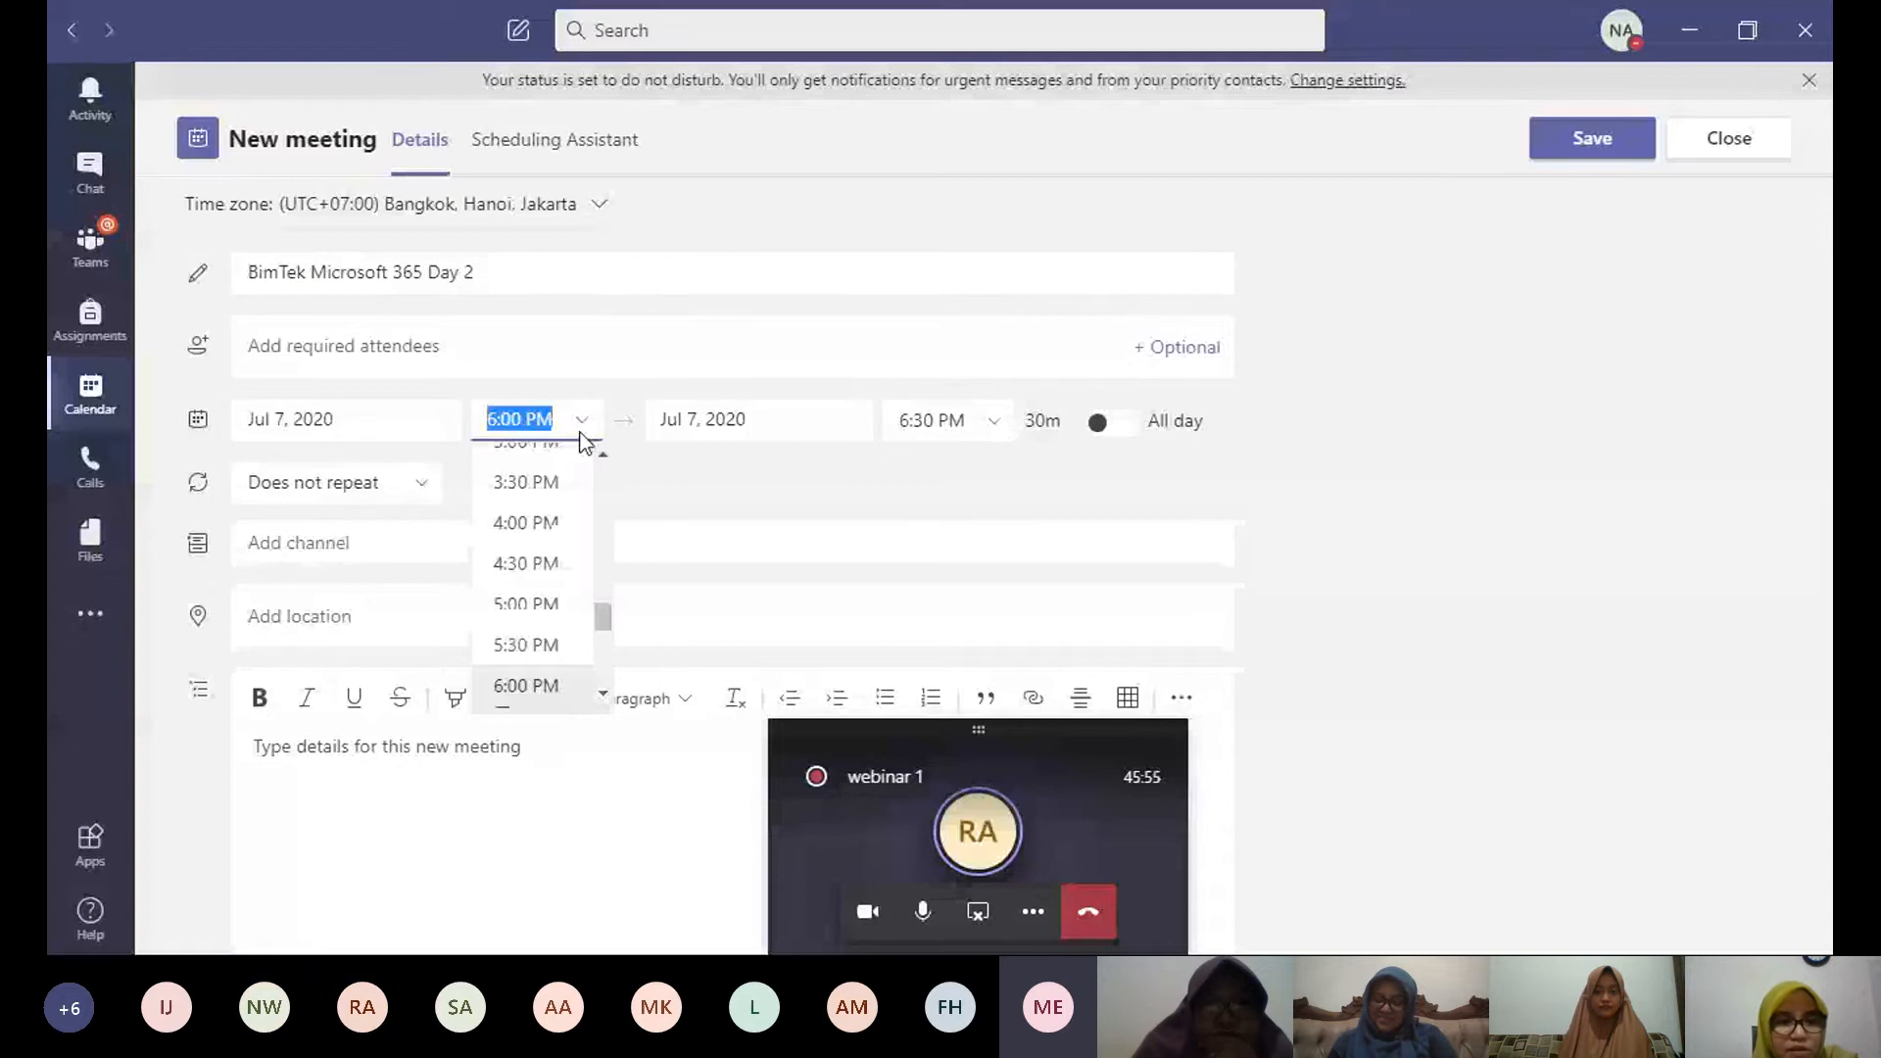
left_click_drag(601, 617, 602, 623)
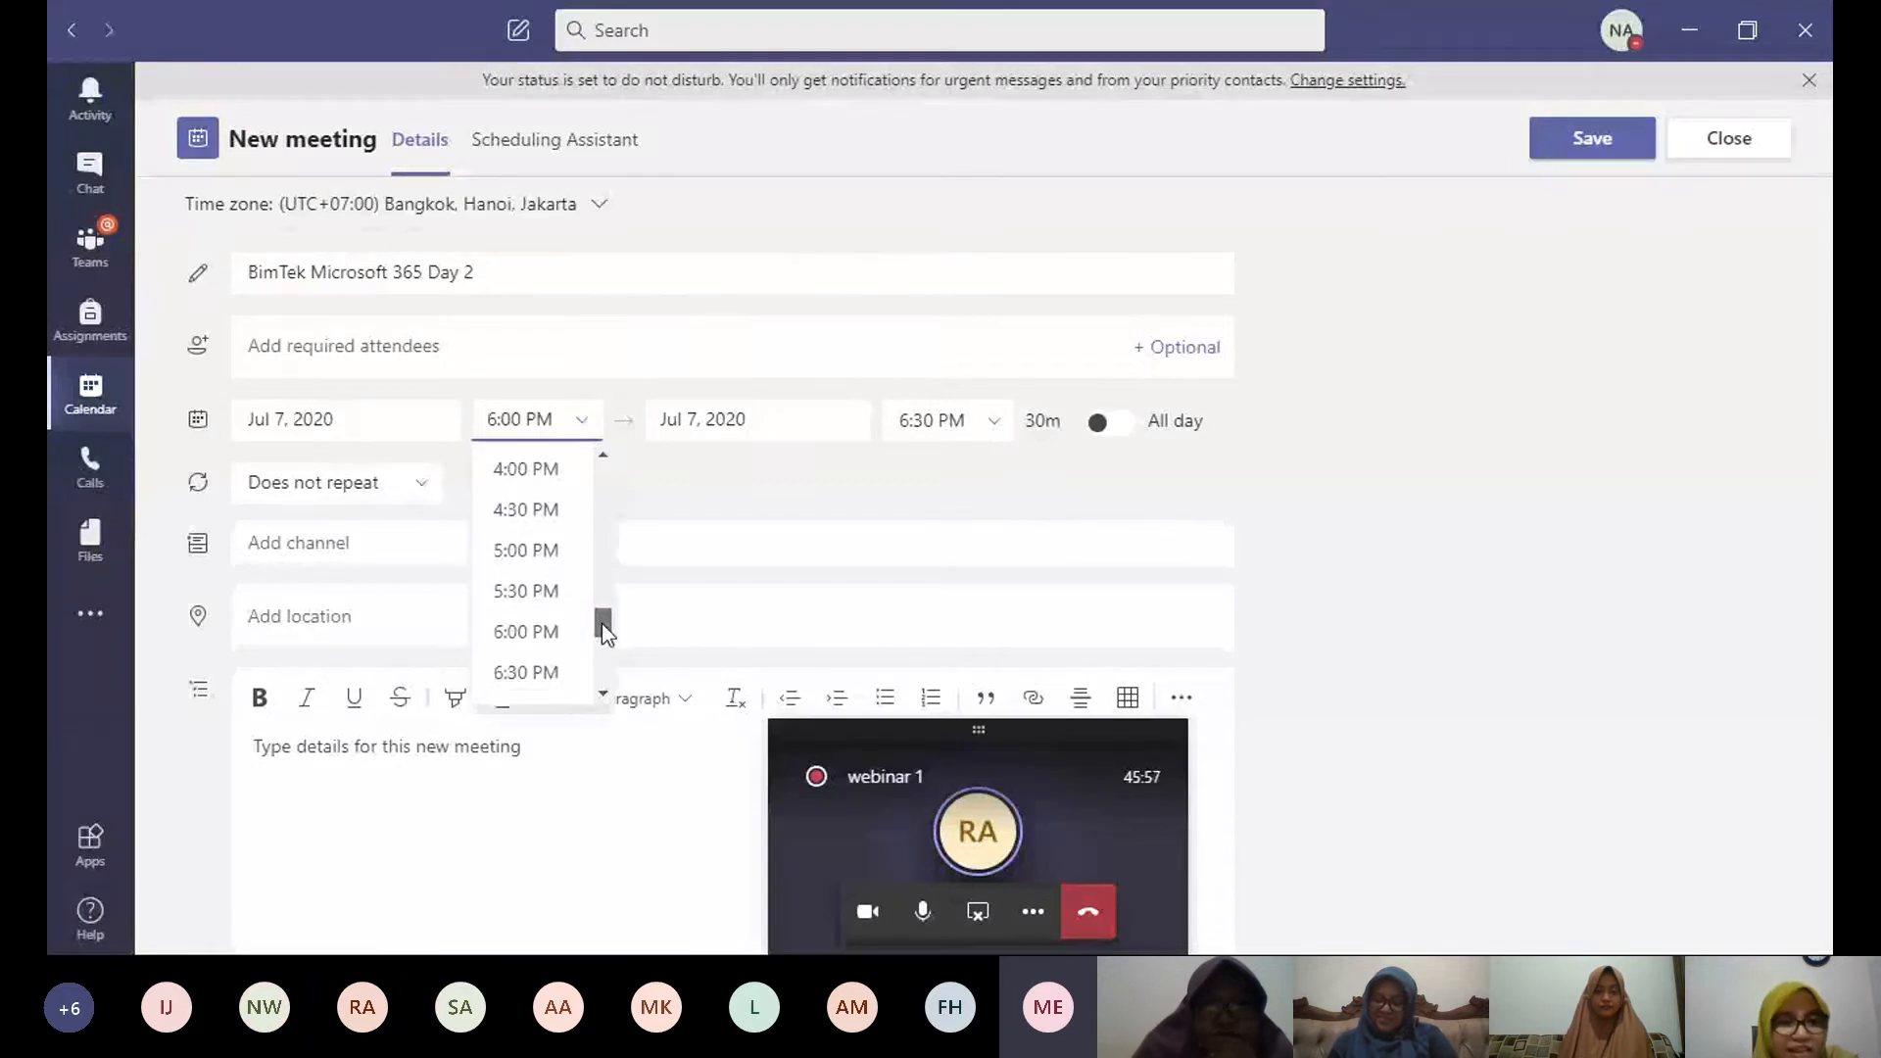
left_click_drag(602, 623, 602, 630)
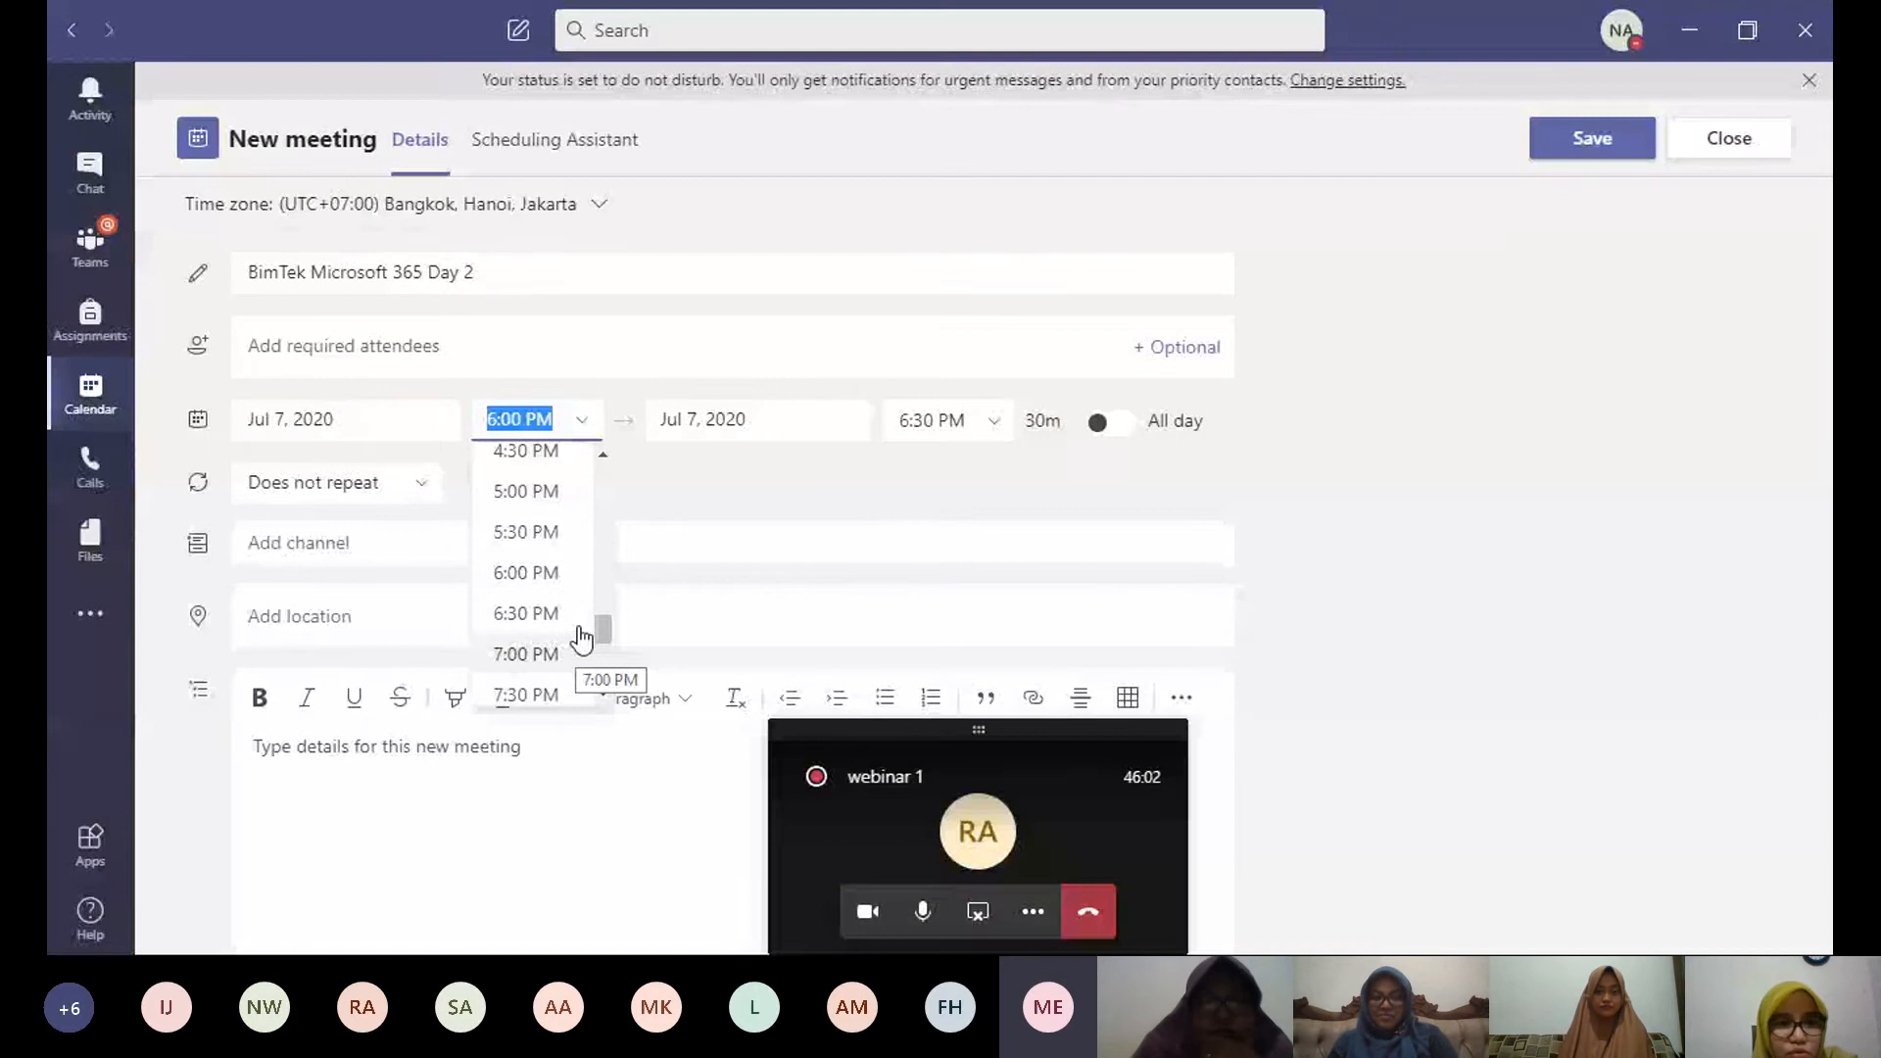
left_click(581, 627)
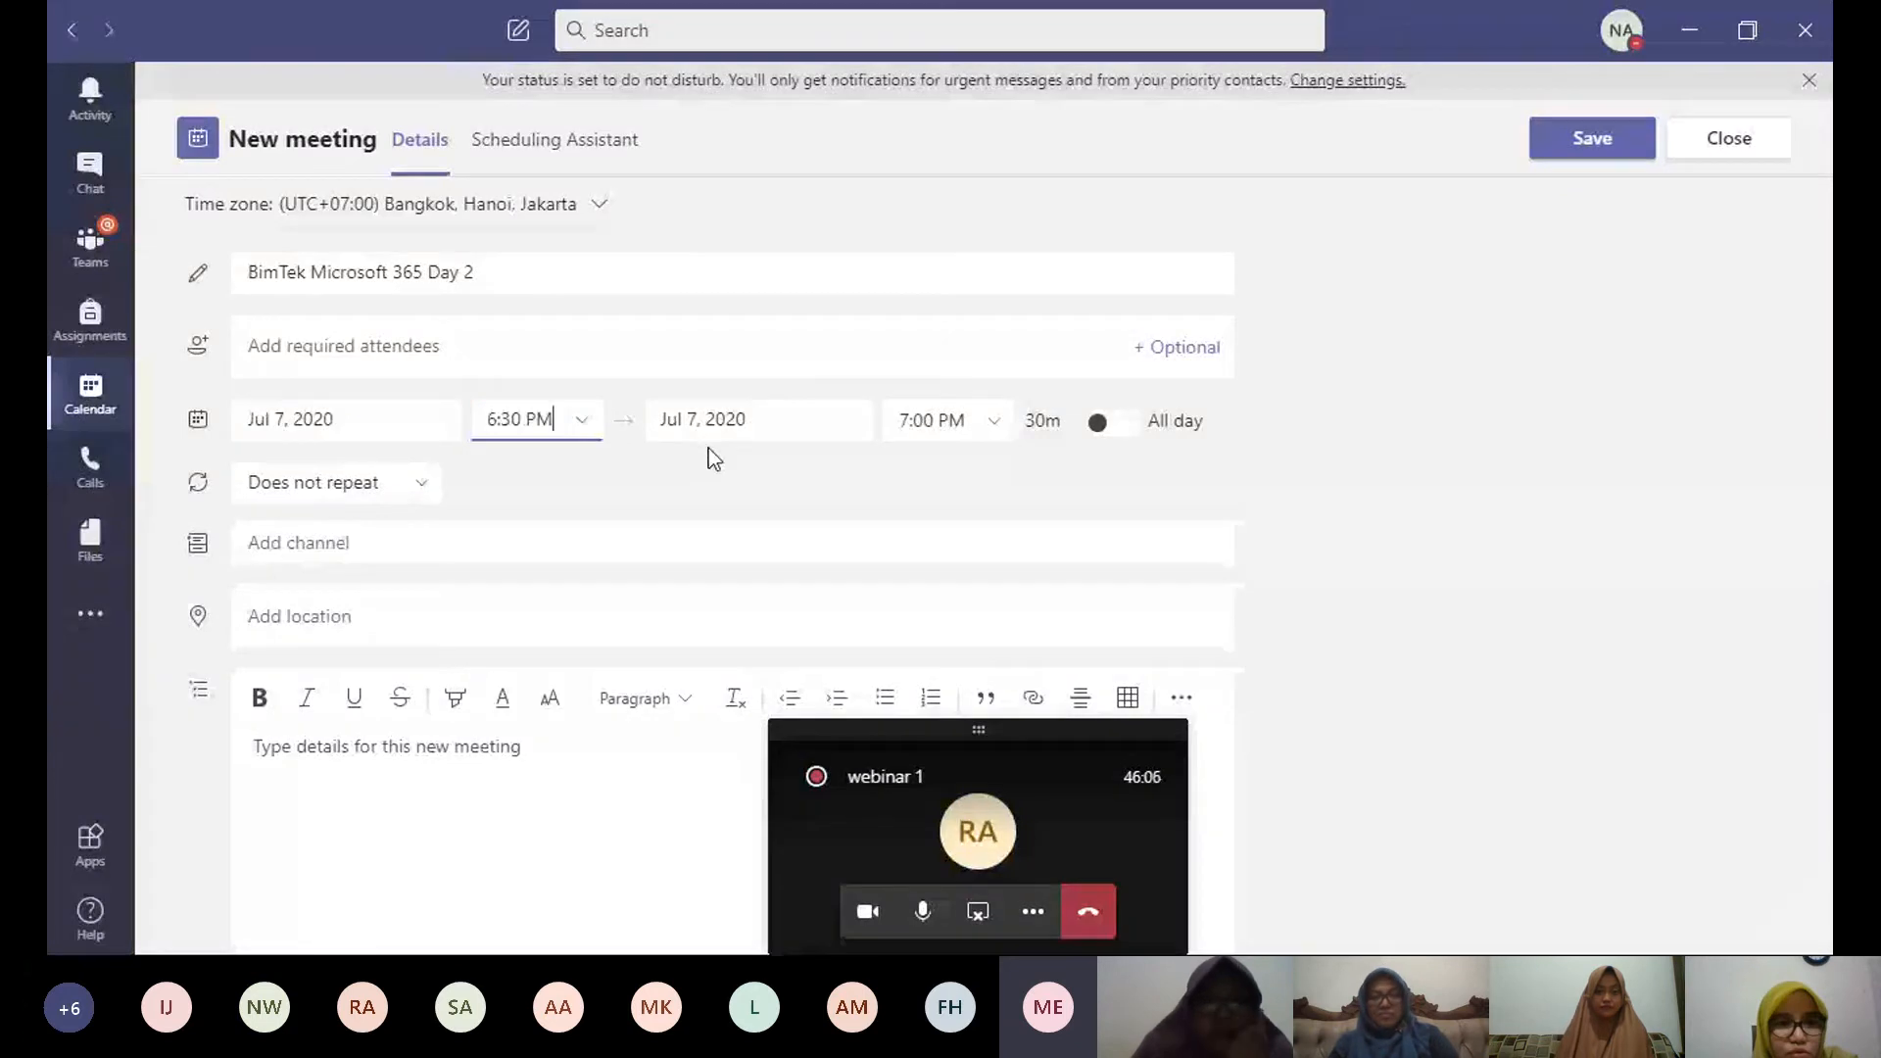
left_click(588, 426)
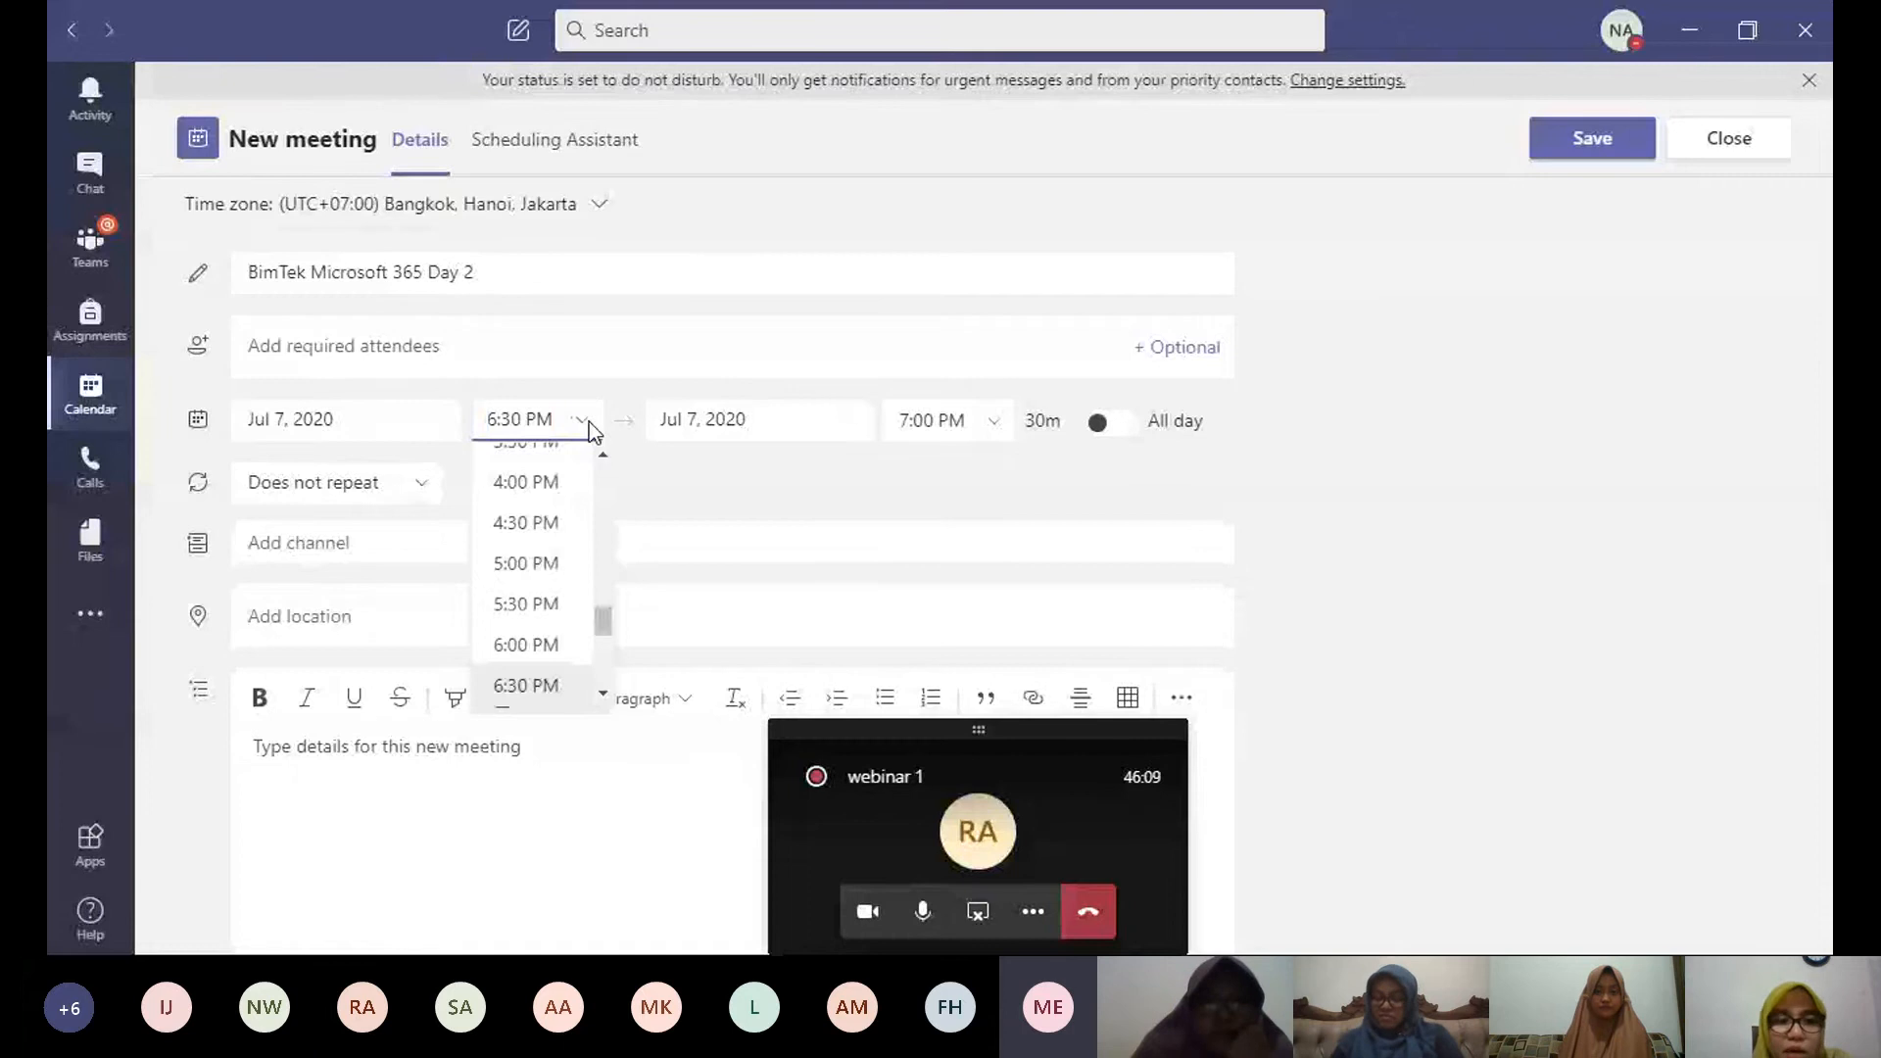
left_click(586, 428)
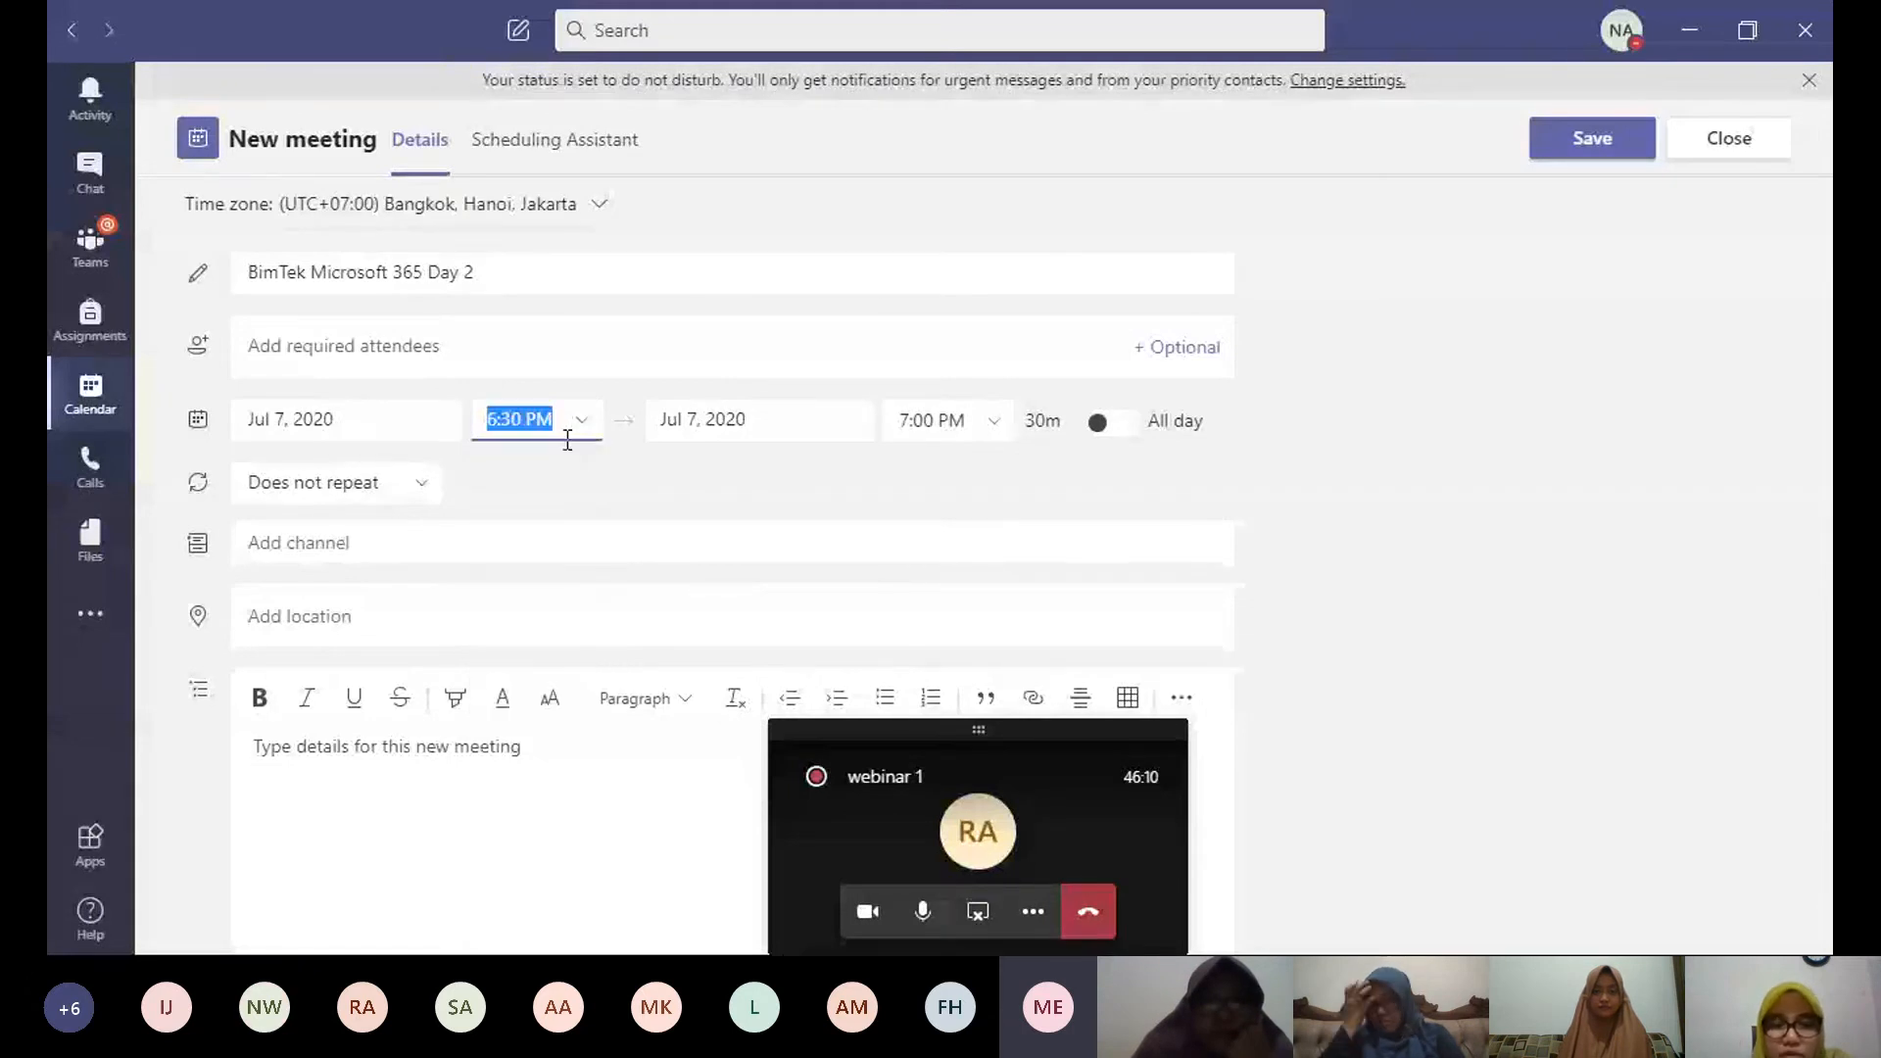
left_click(943, 419)
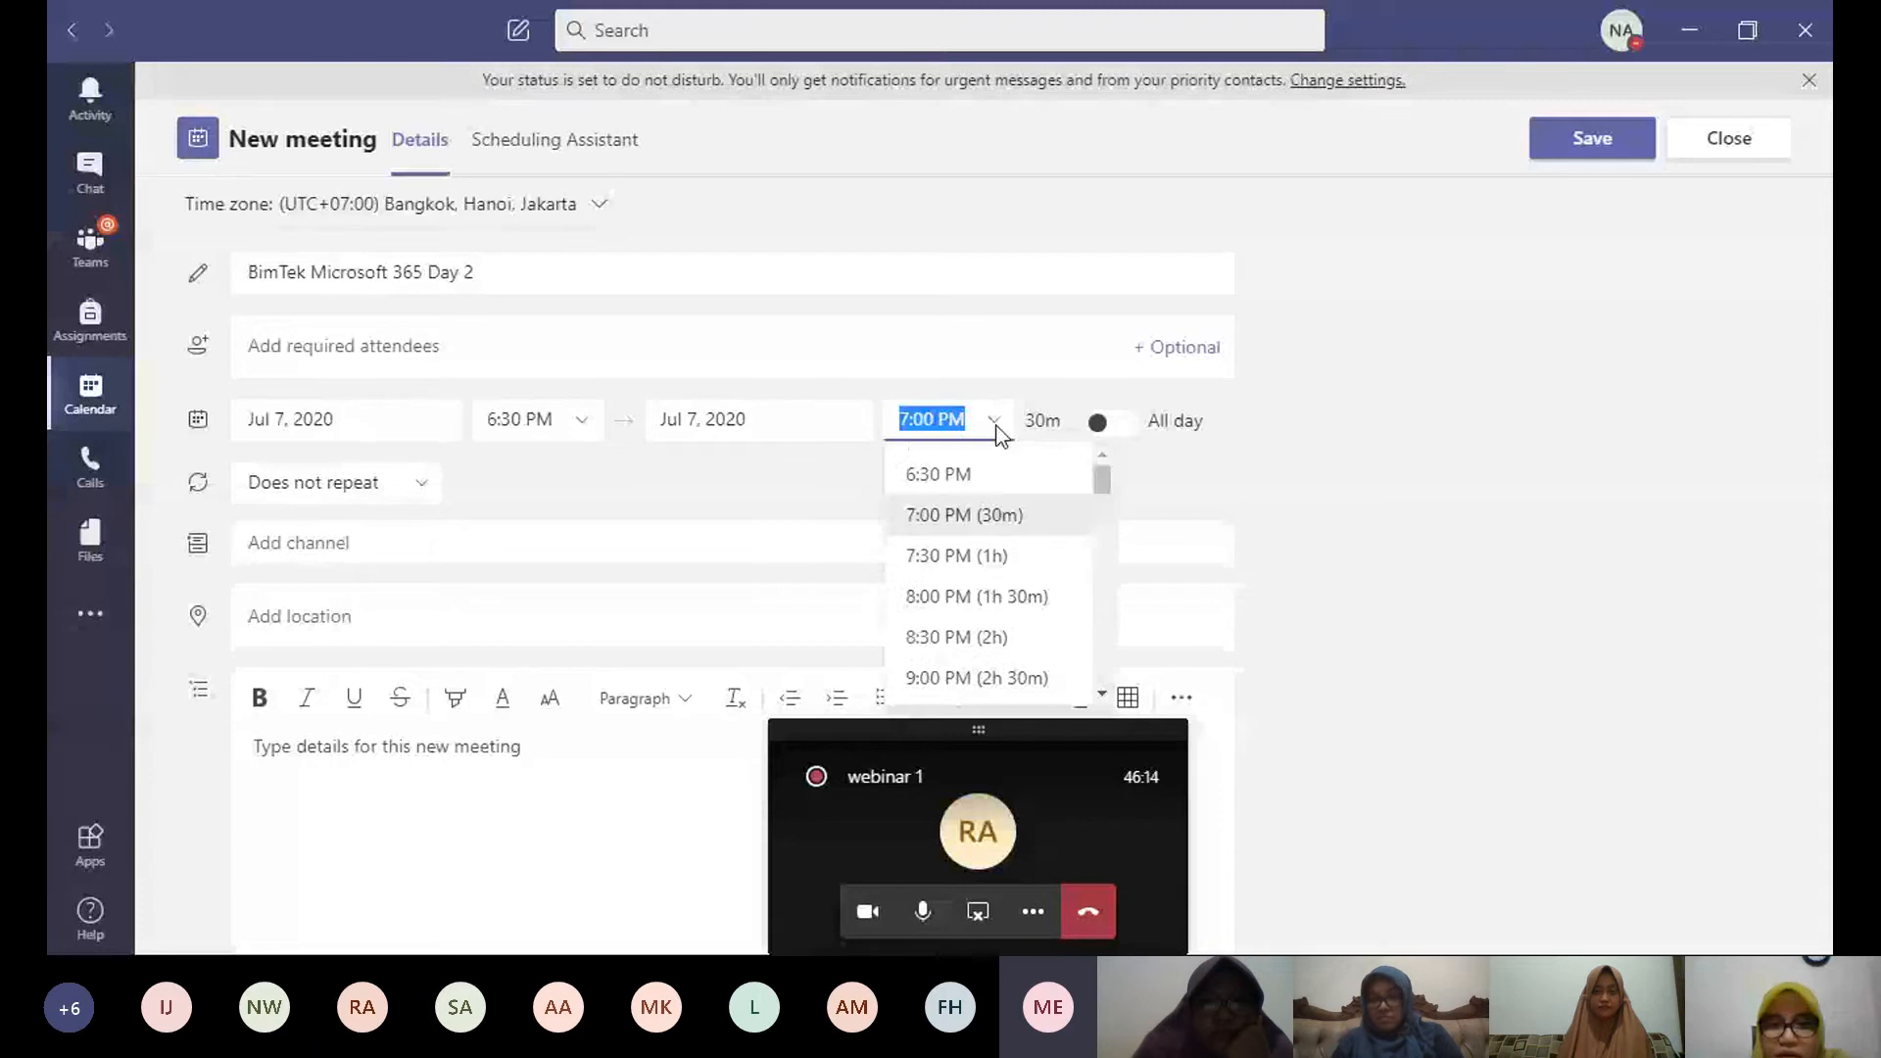
scroll(1103, 497, "down", 1)
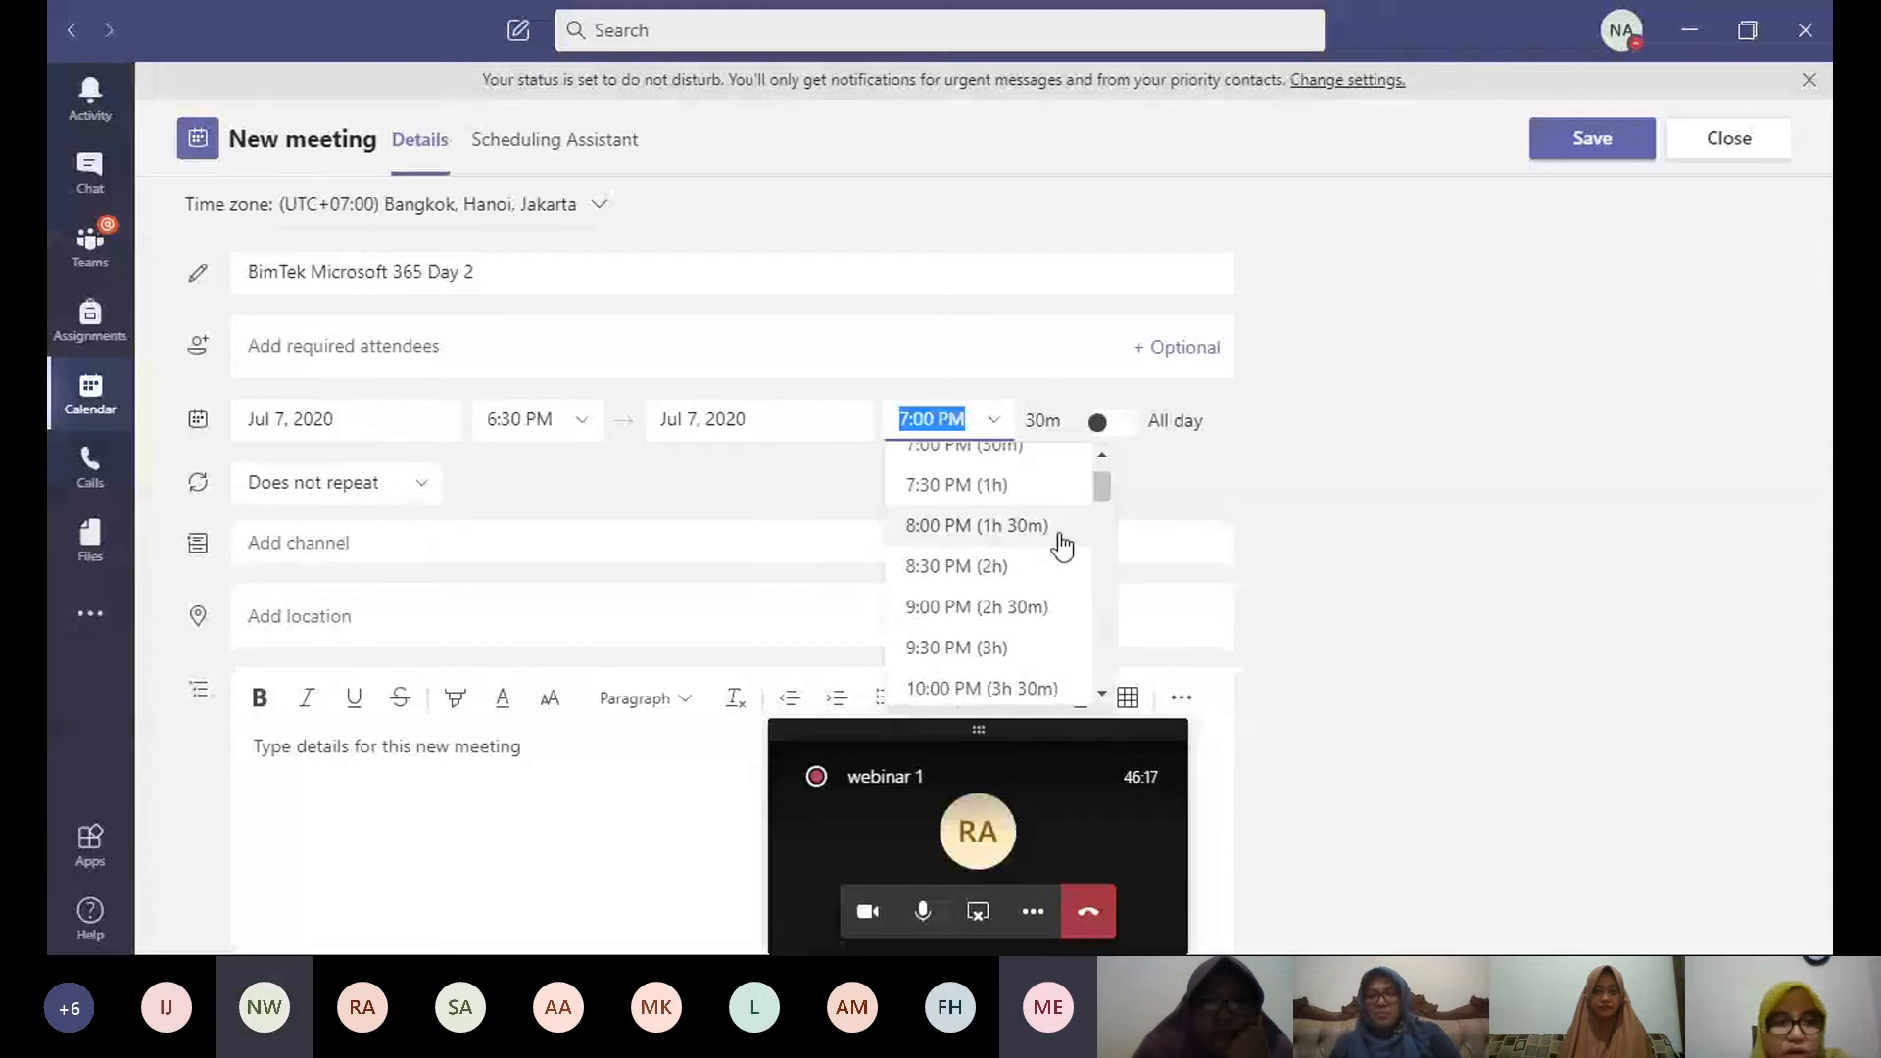
left_click(1039, 607)
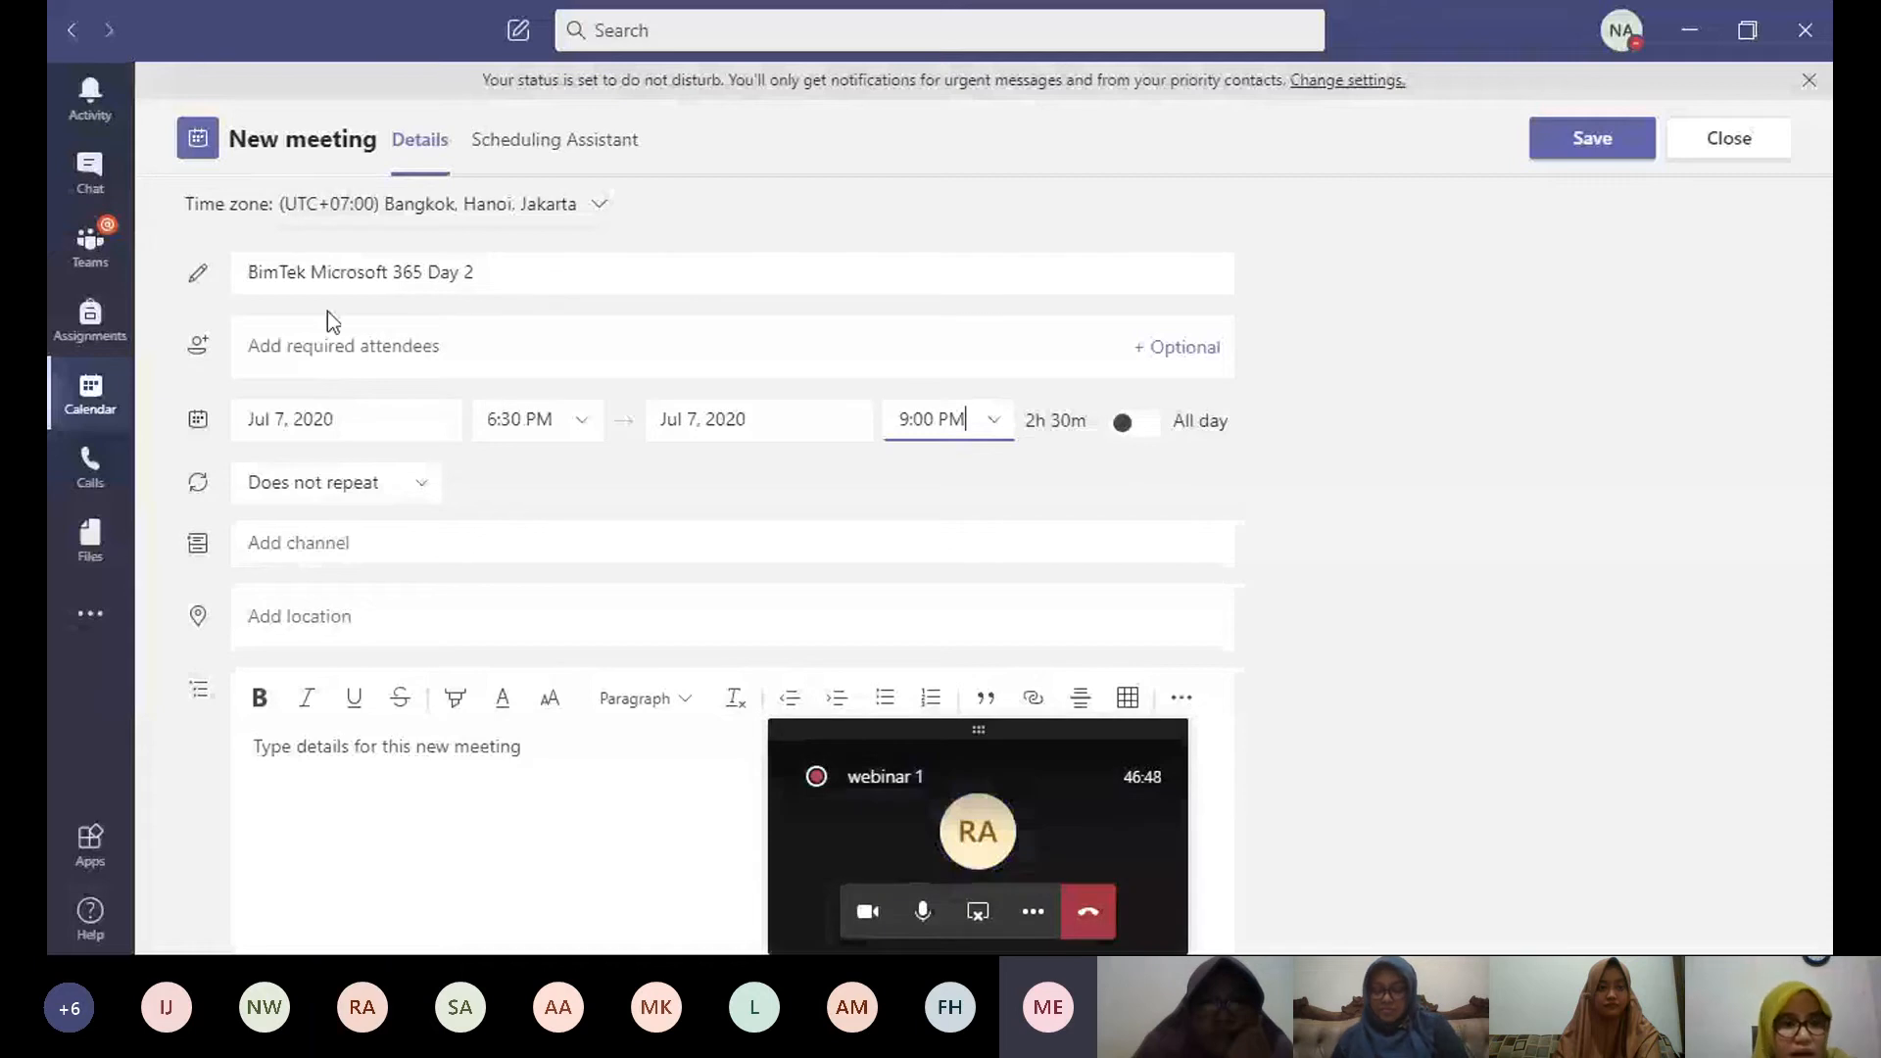
Step: Assign the meeting to the General channel of the Microsoft 365 Class team
left_click(302, 545)
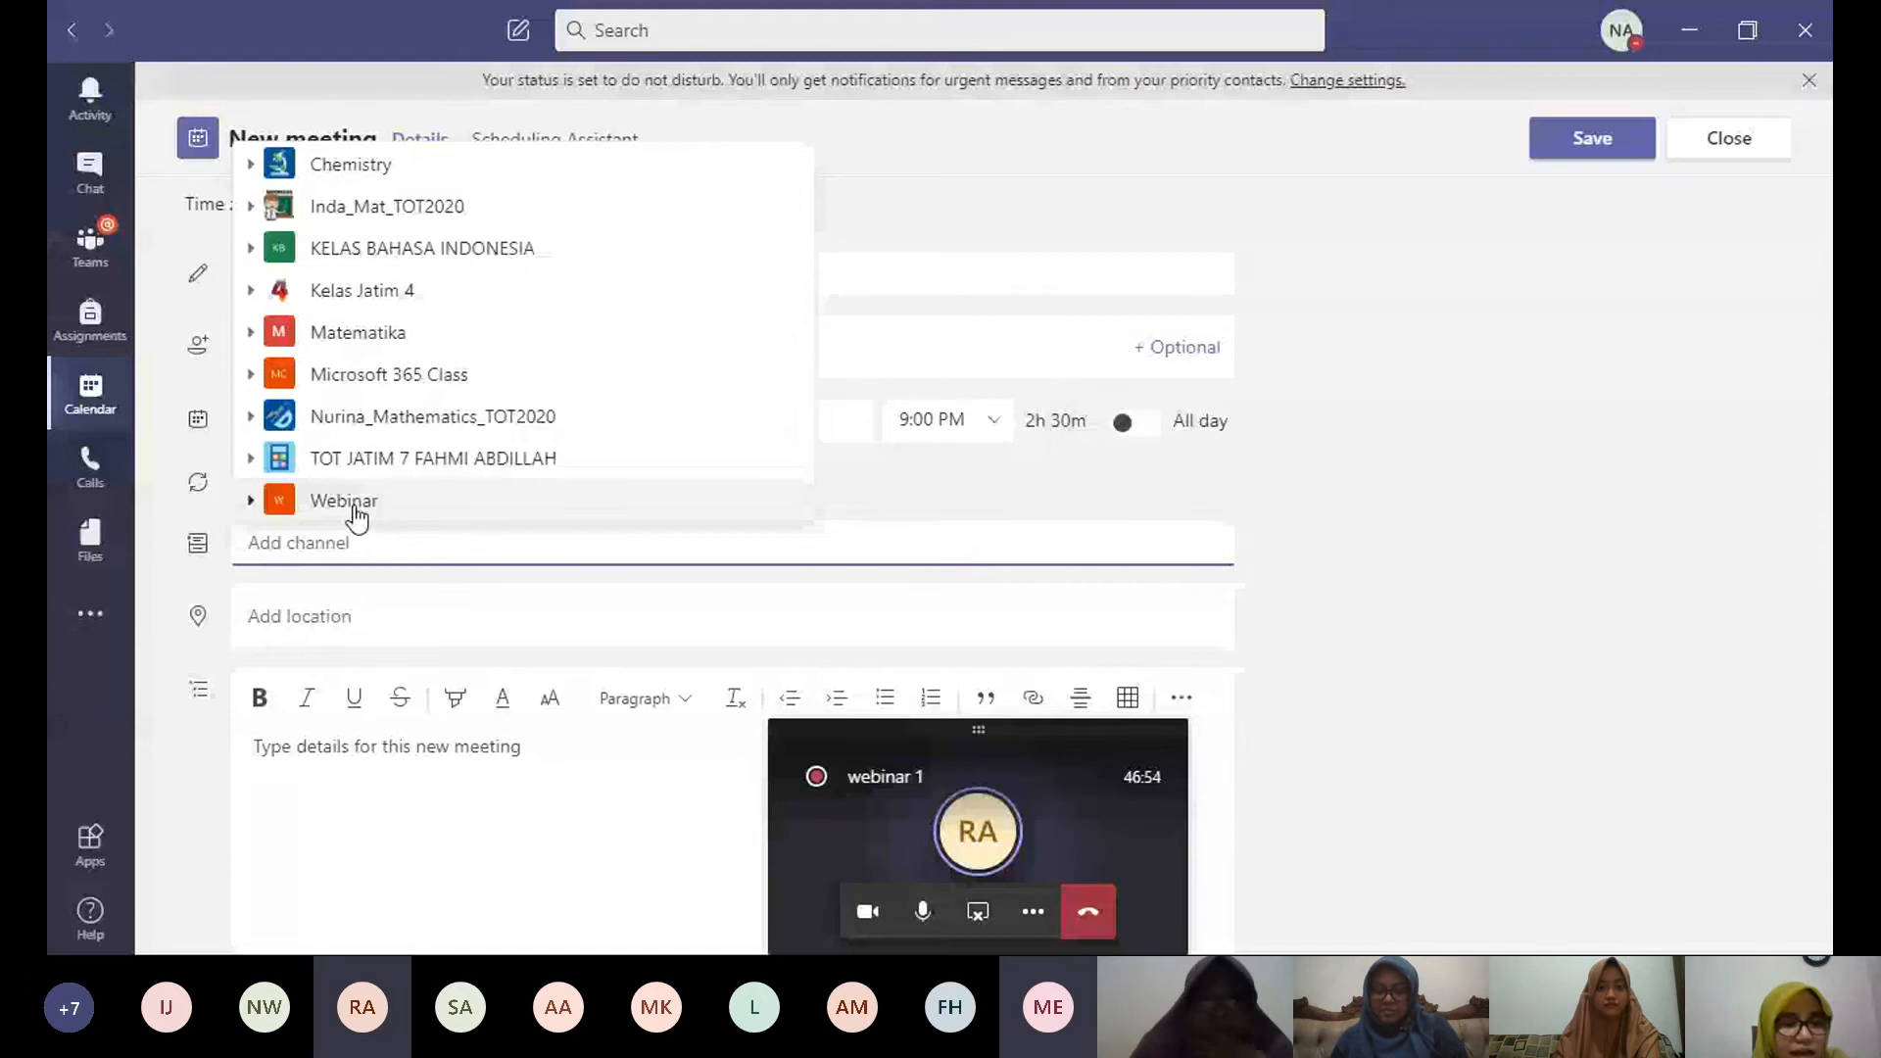
left_click(418, 375)
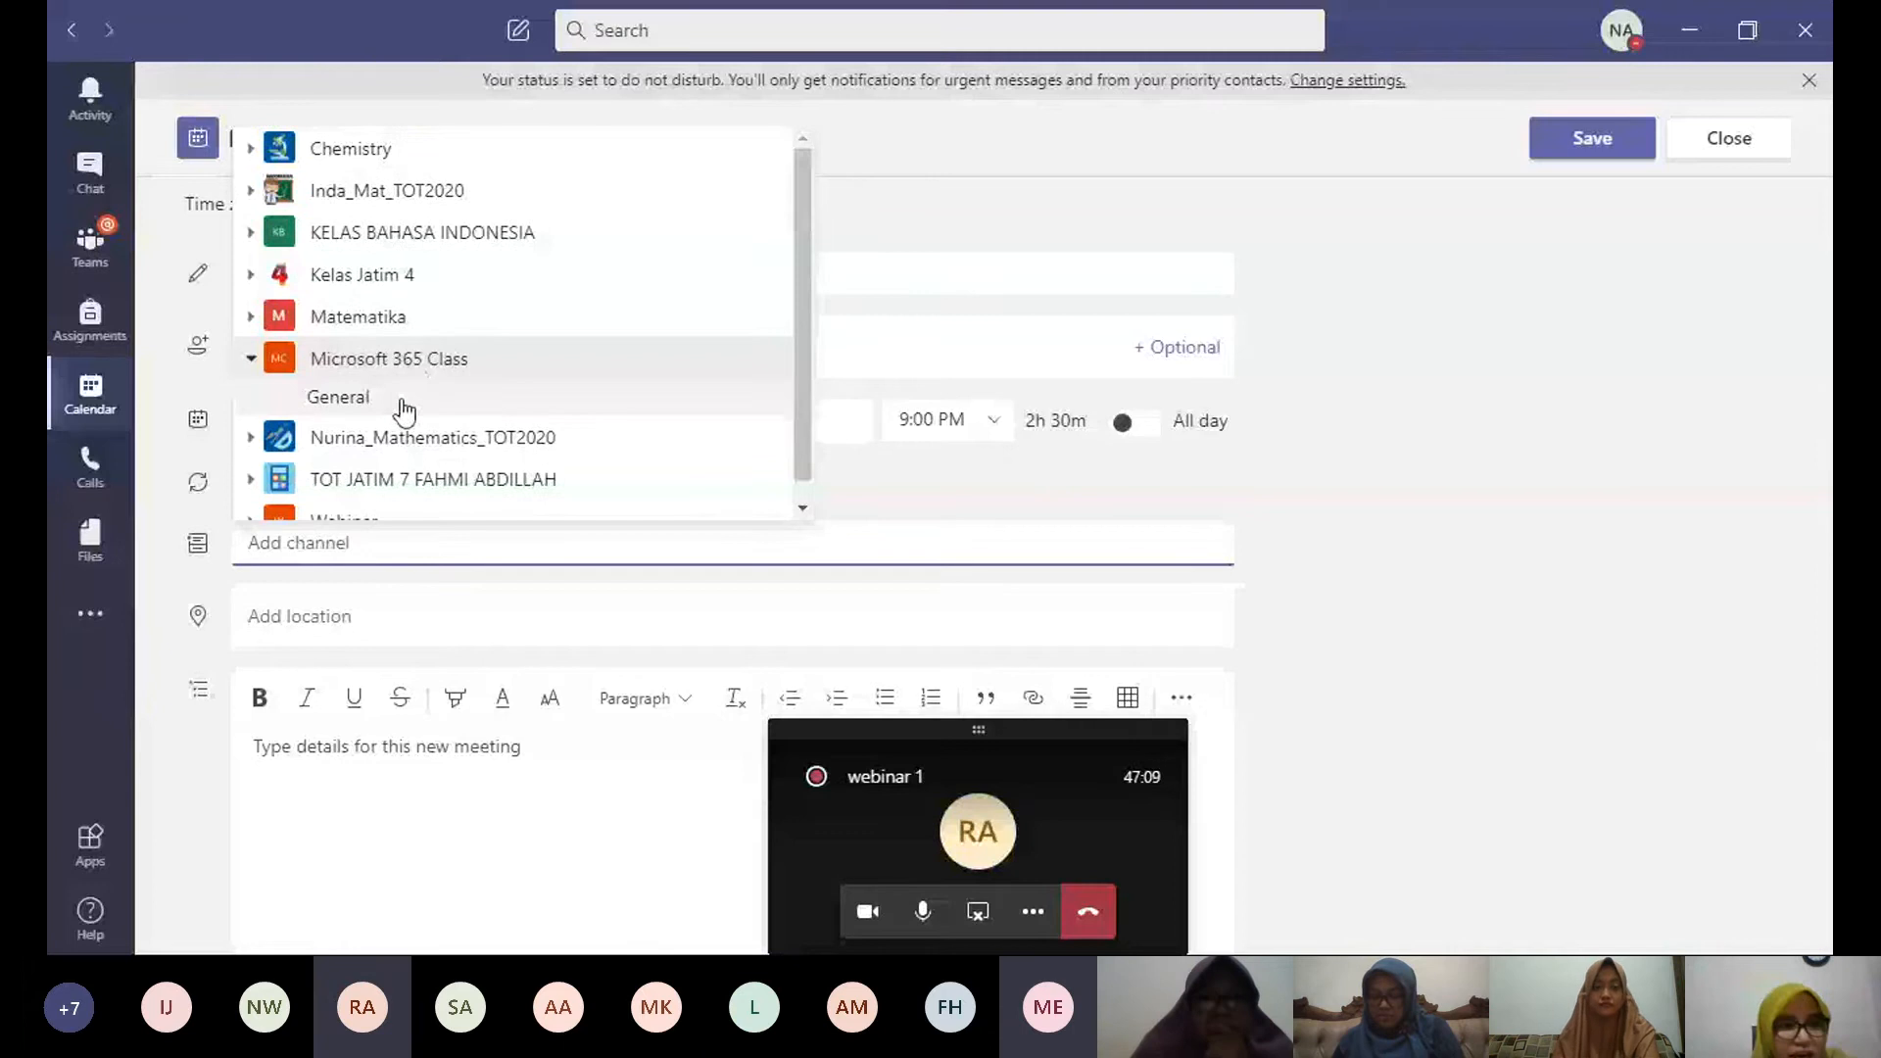
left_click(404, 409)
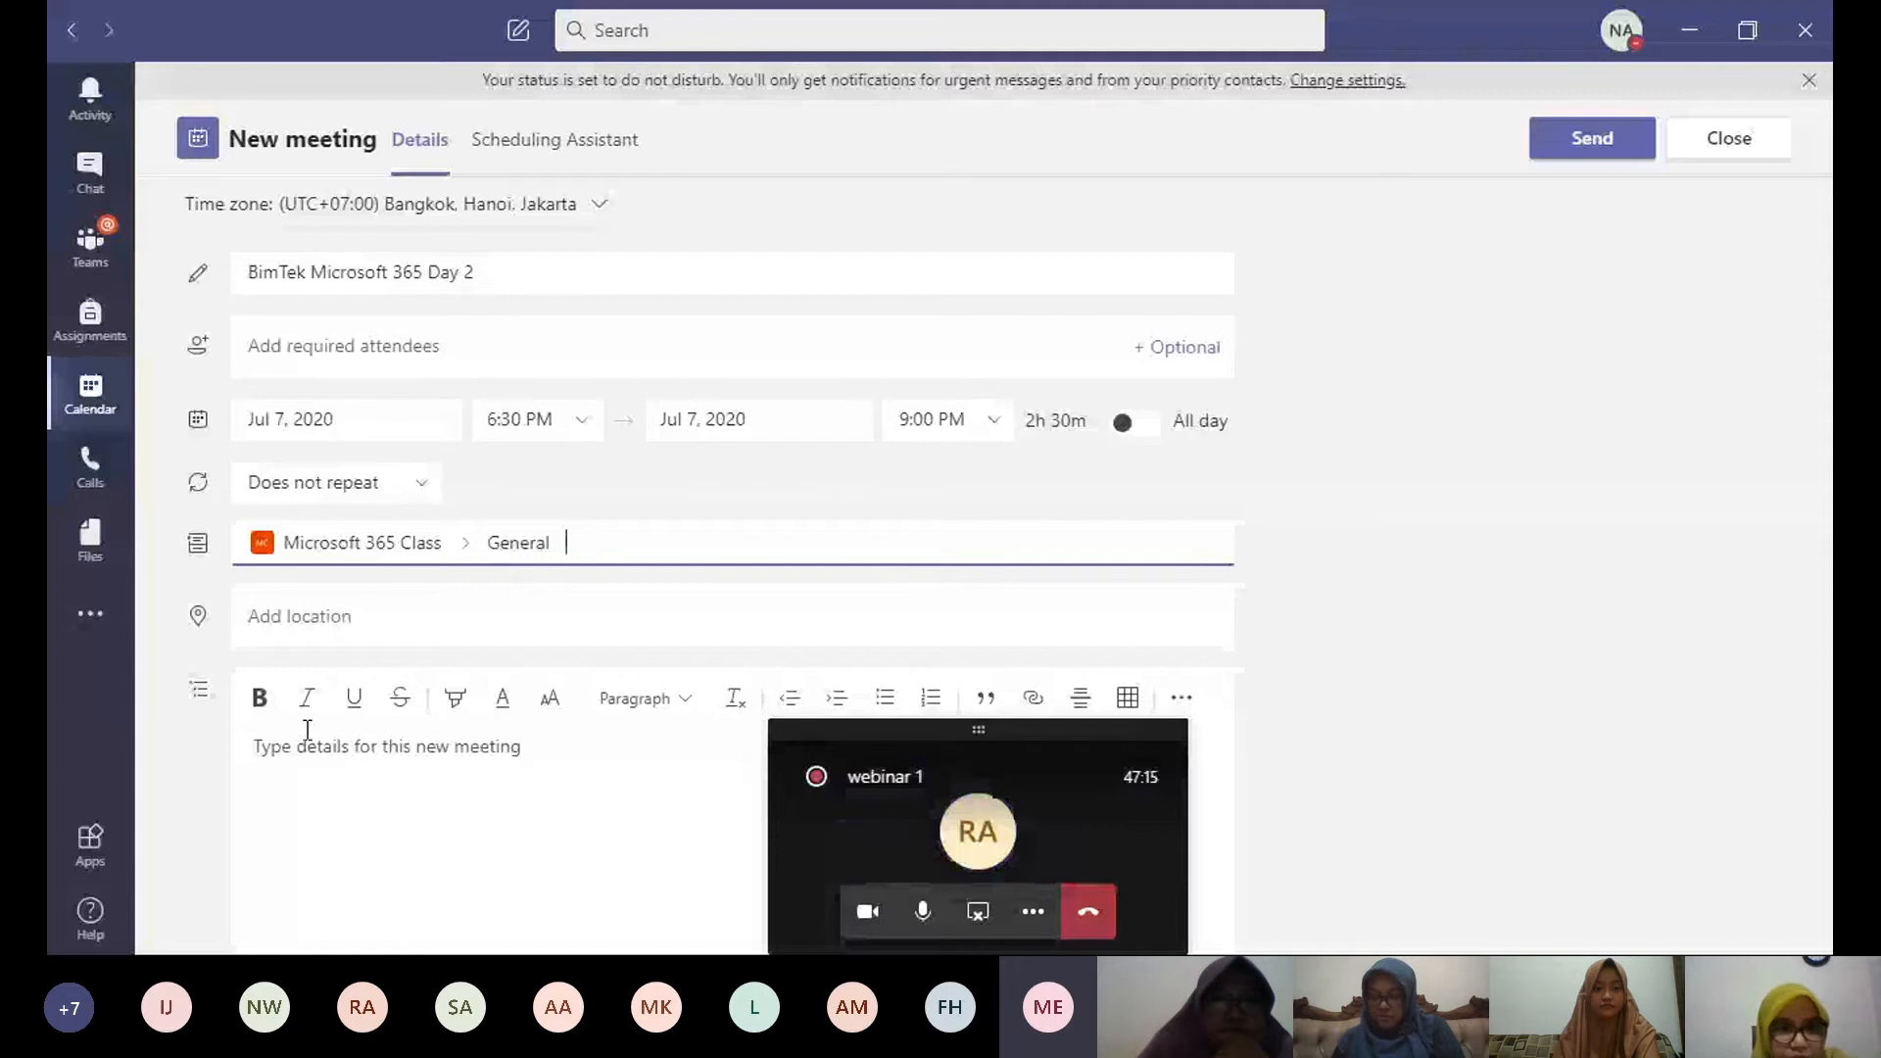
Step: Enter the meeting details "Jangan sampai lupa!" and send the meeting invitation
left_click(263, 745)
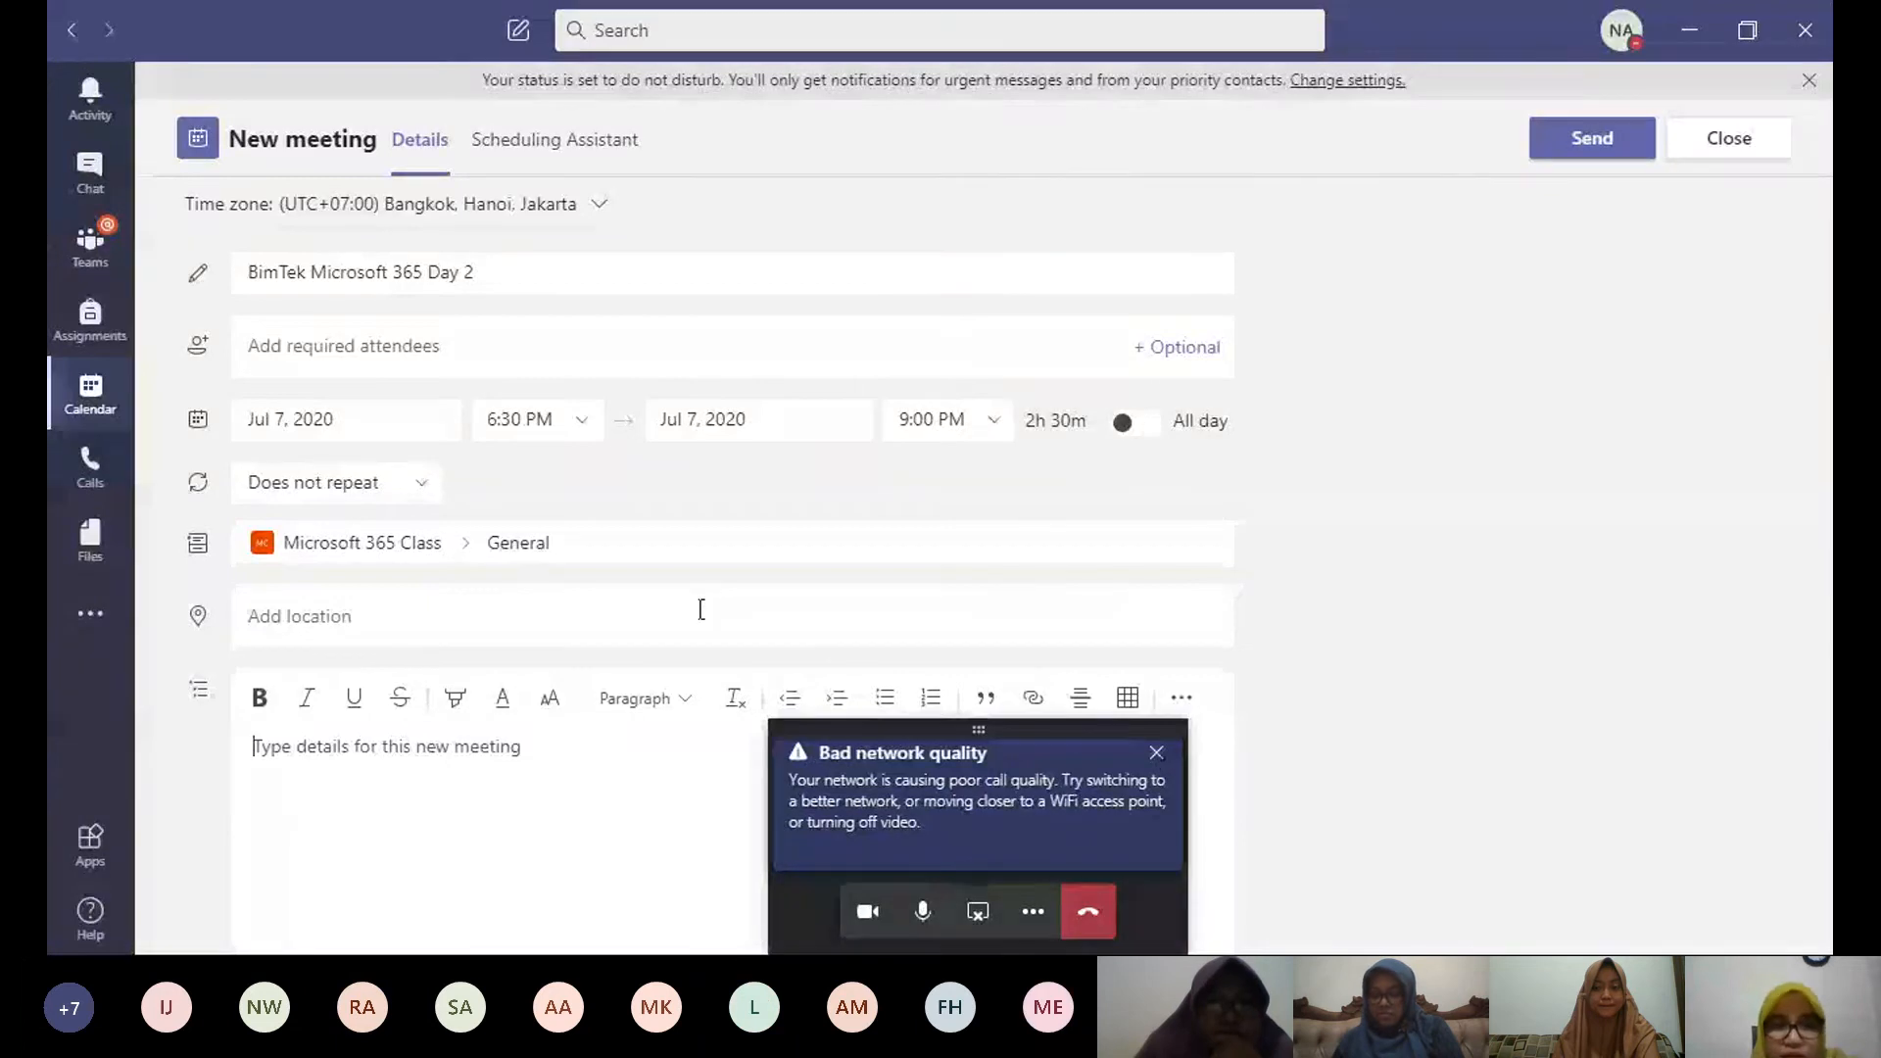
left_click(284, 749)
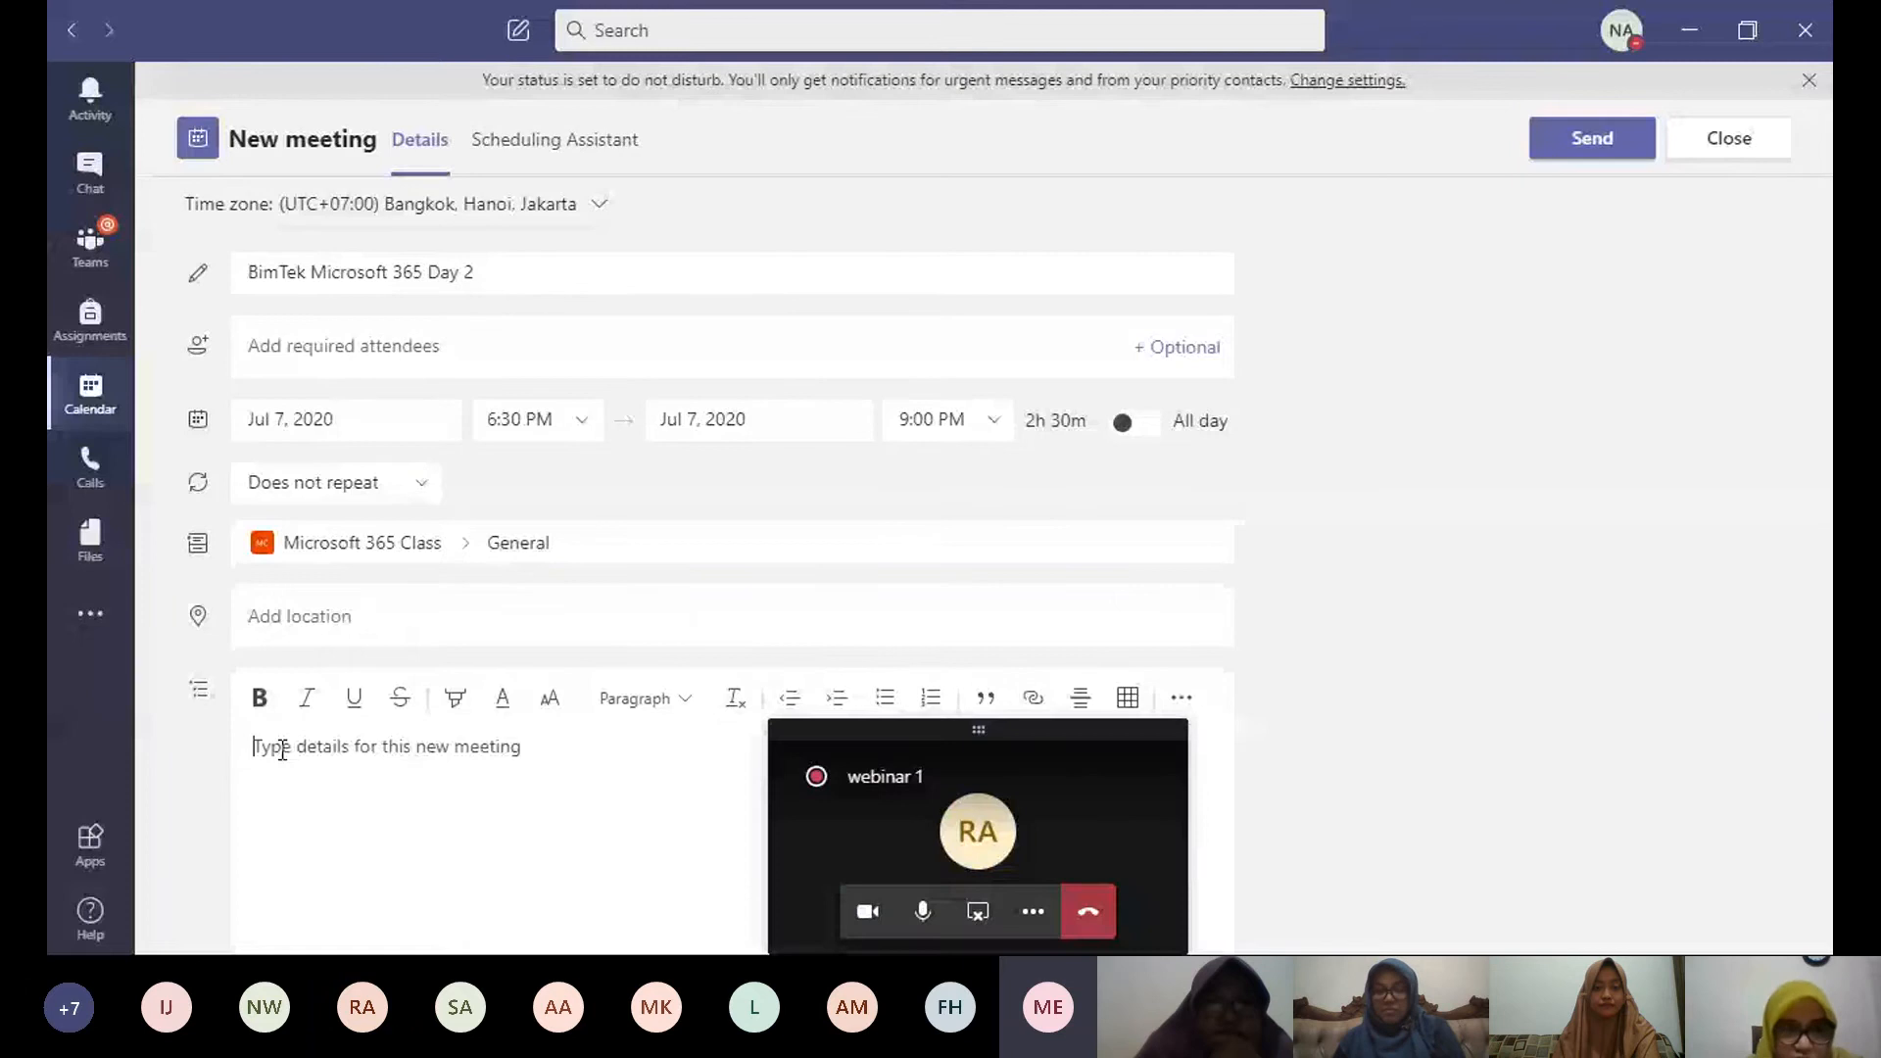
type("J")
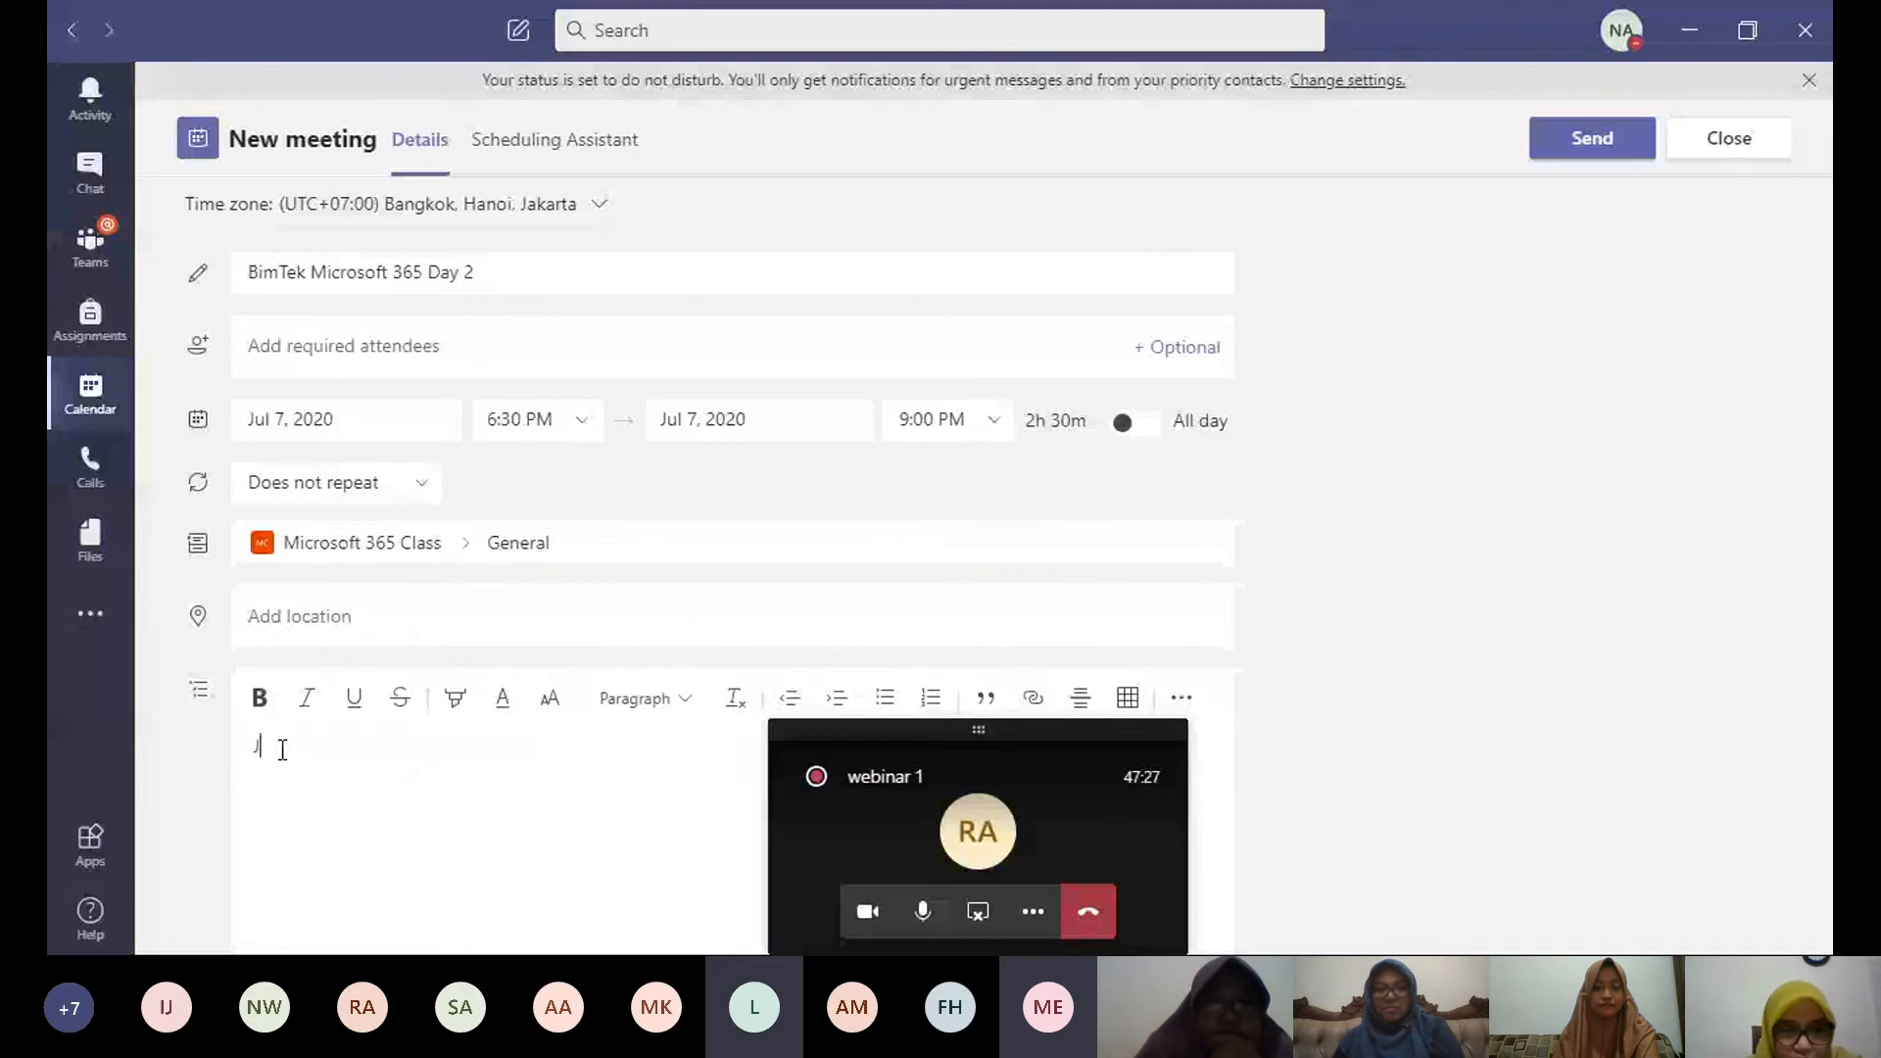
type("angan samap")
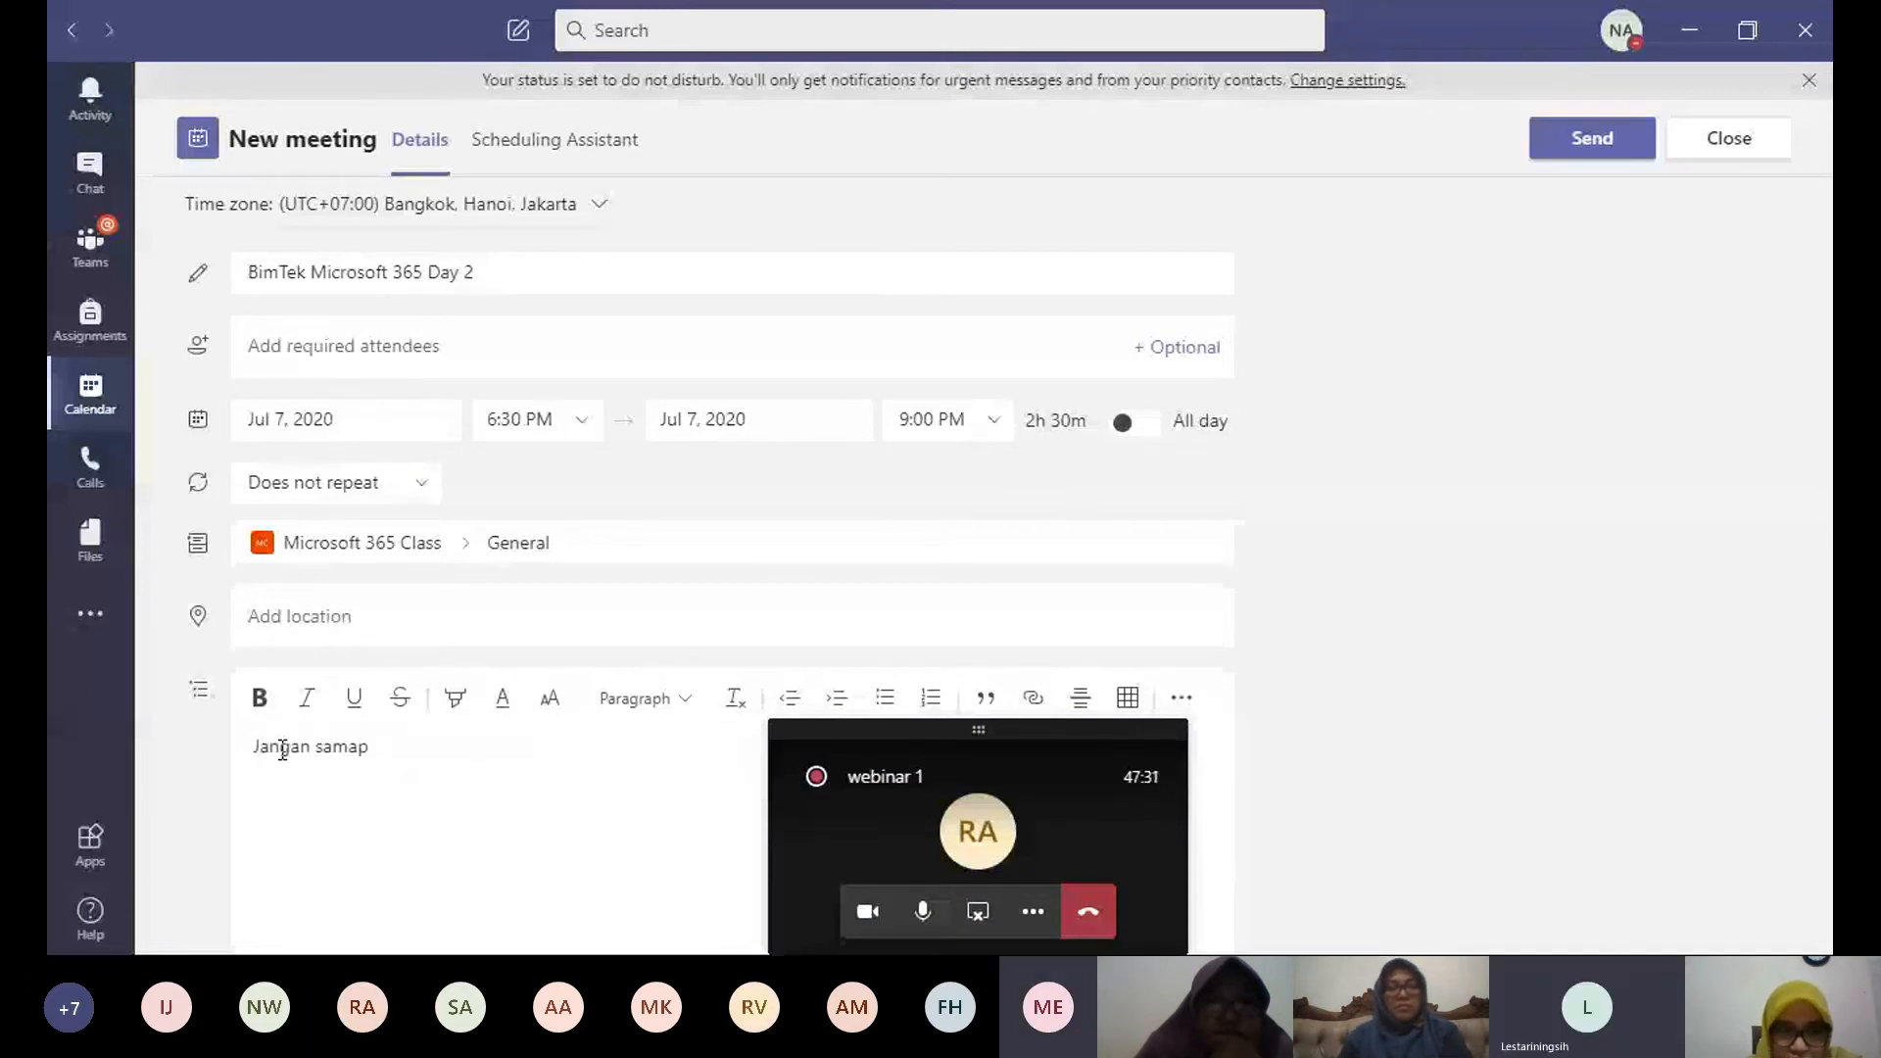
key("BackSpace")
key("BackSpace")
type("pai ")
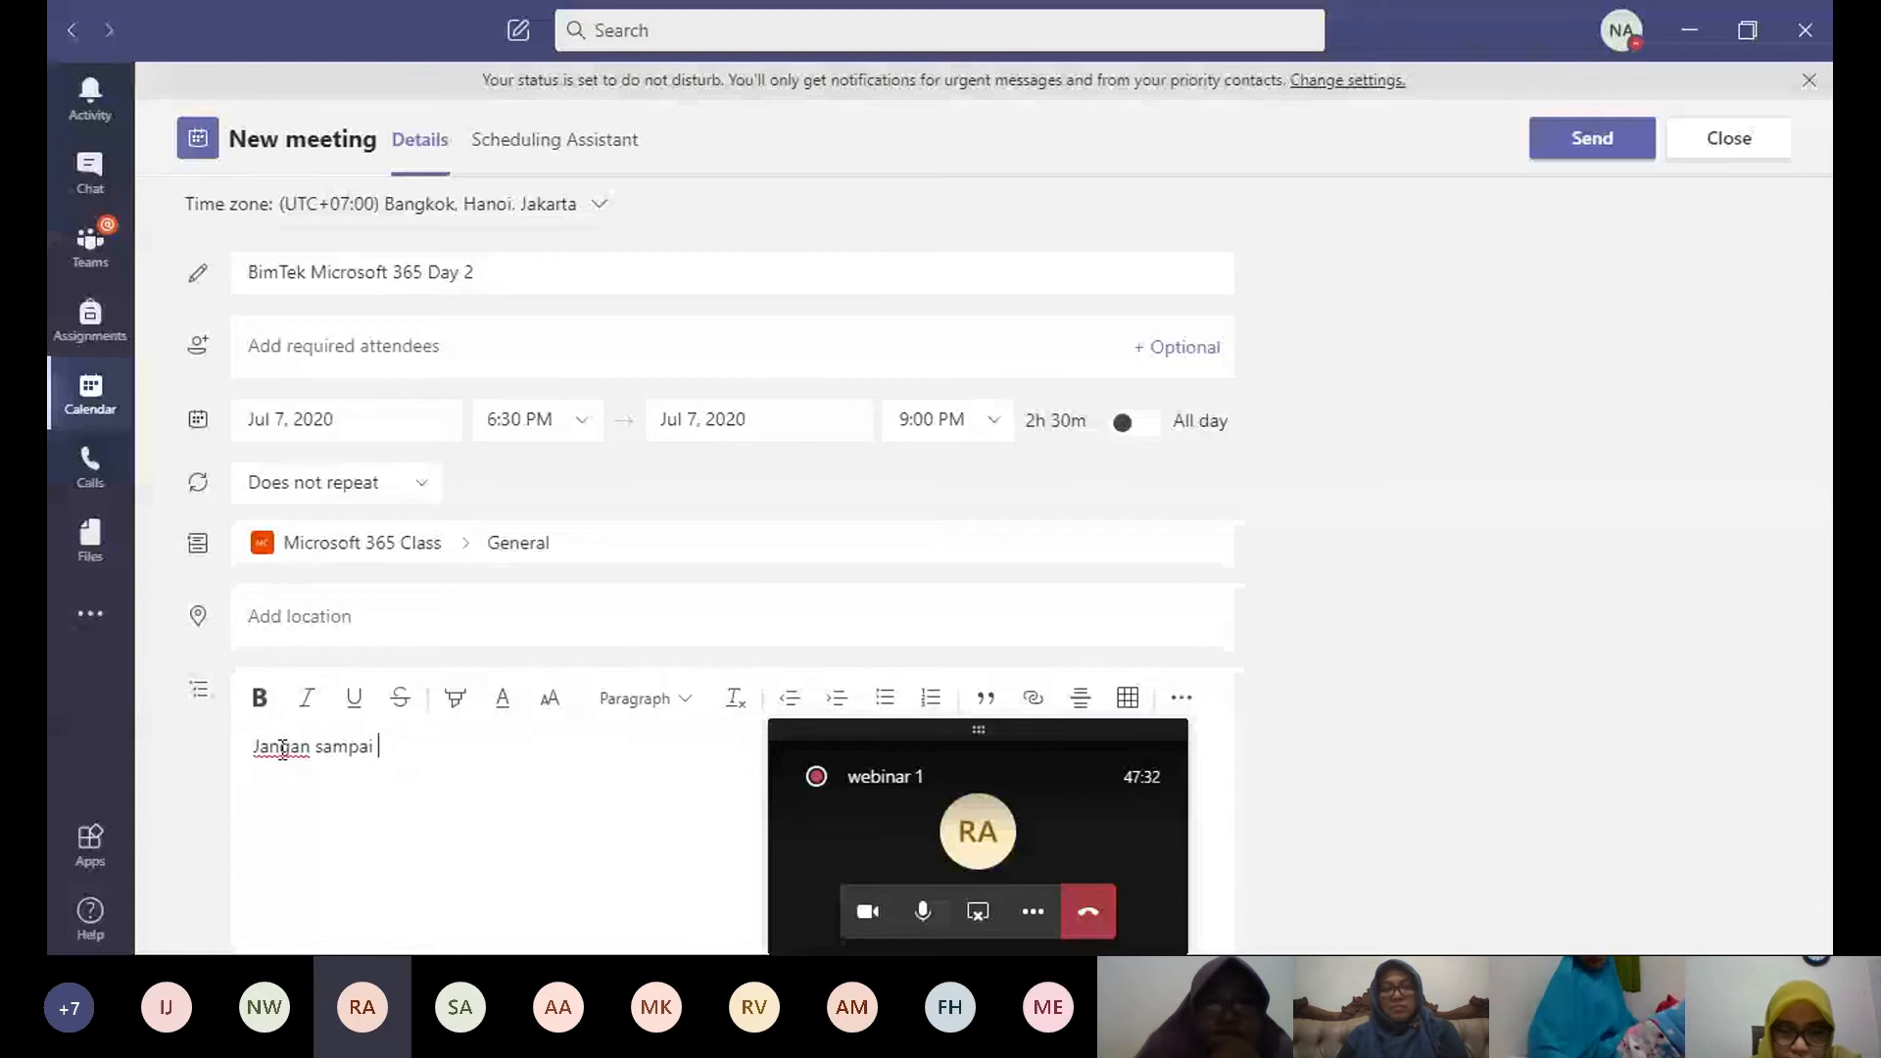
type("lupa")
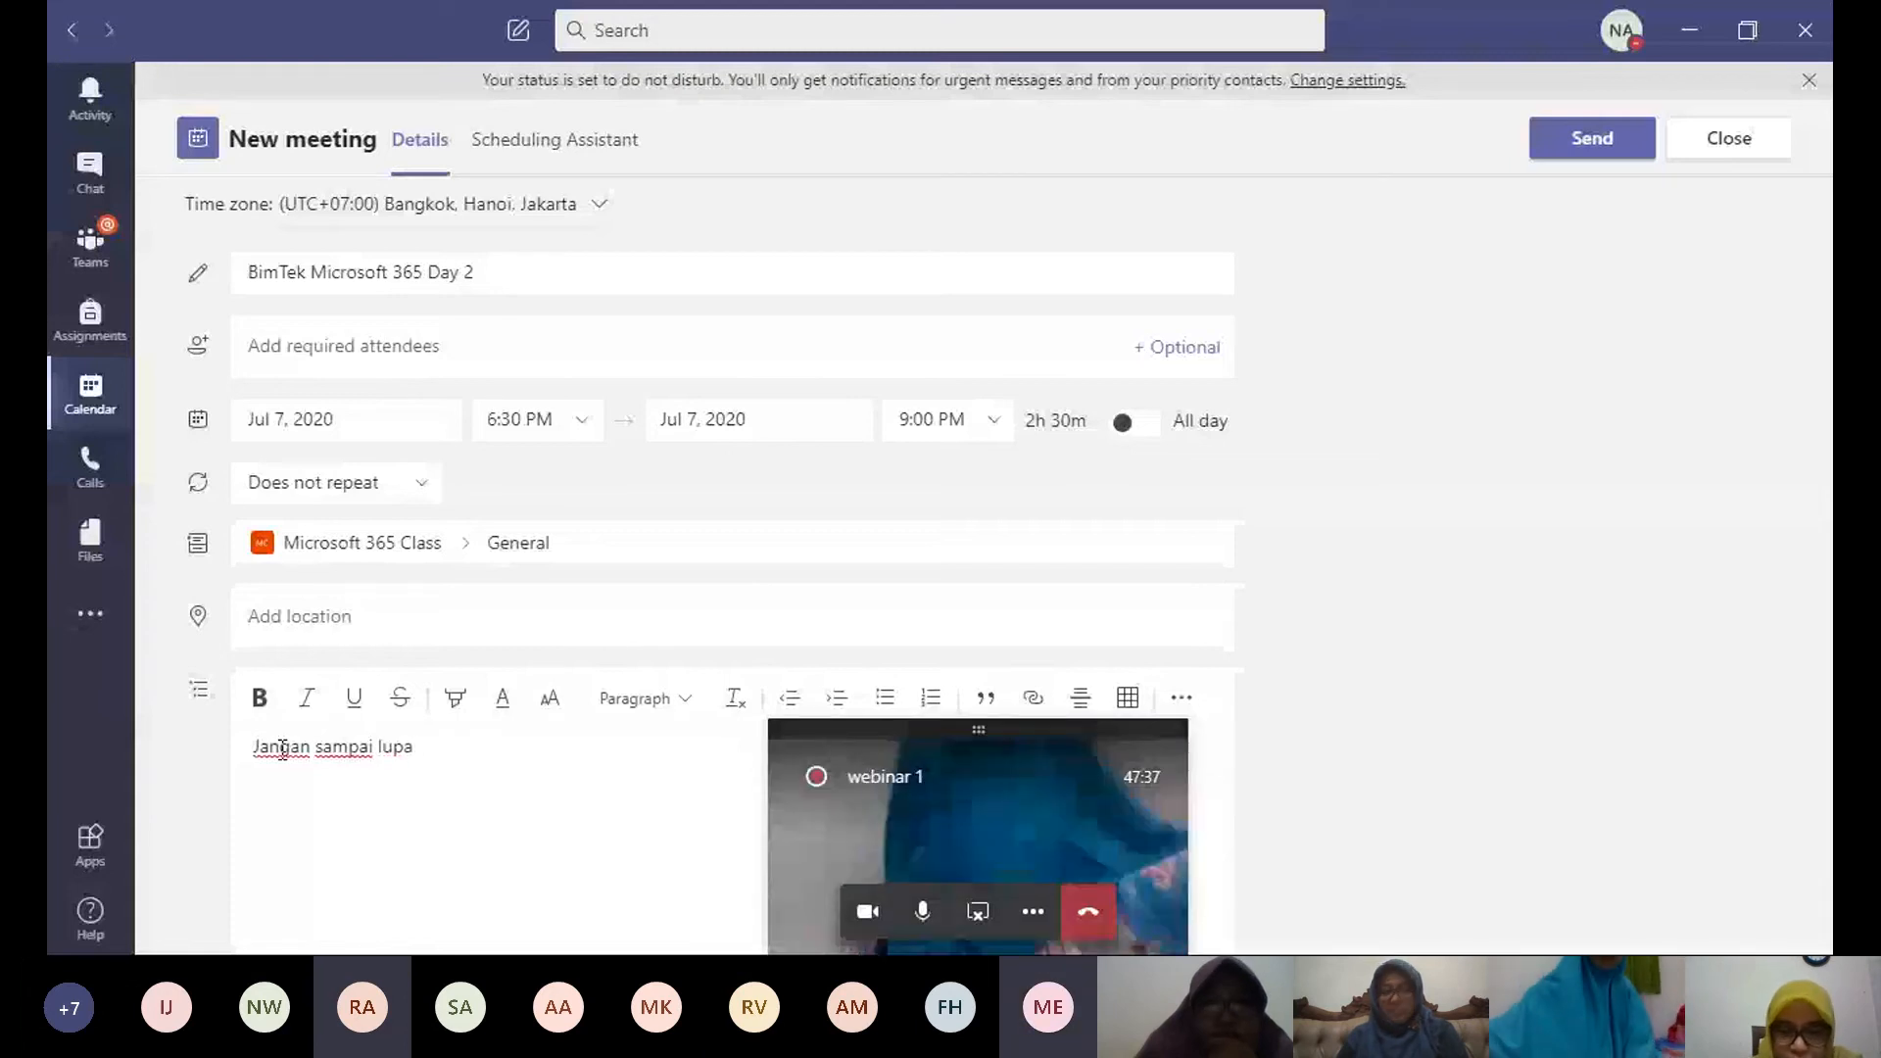
type("!")
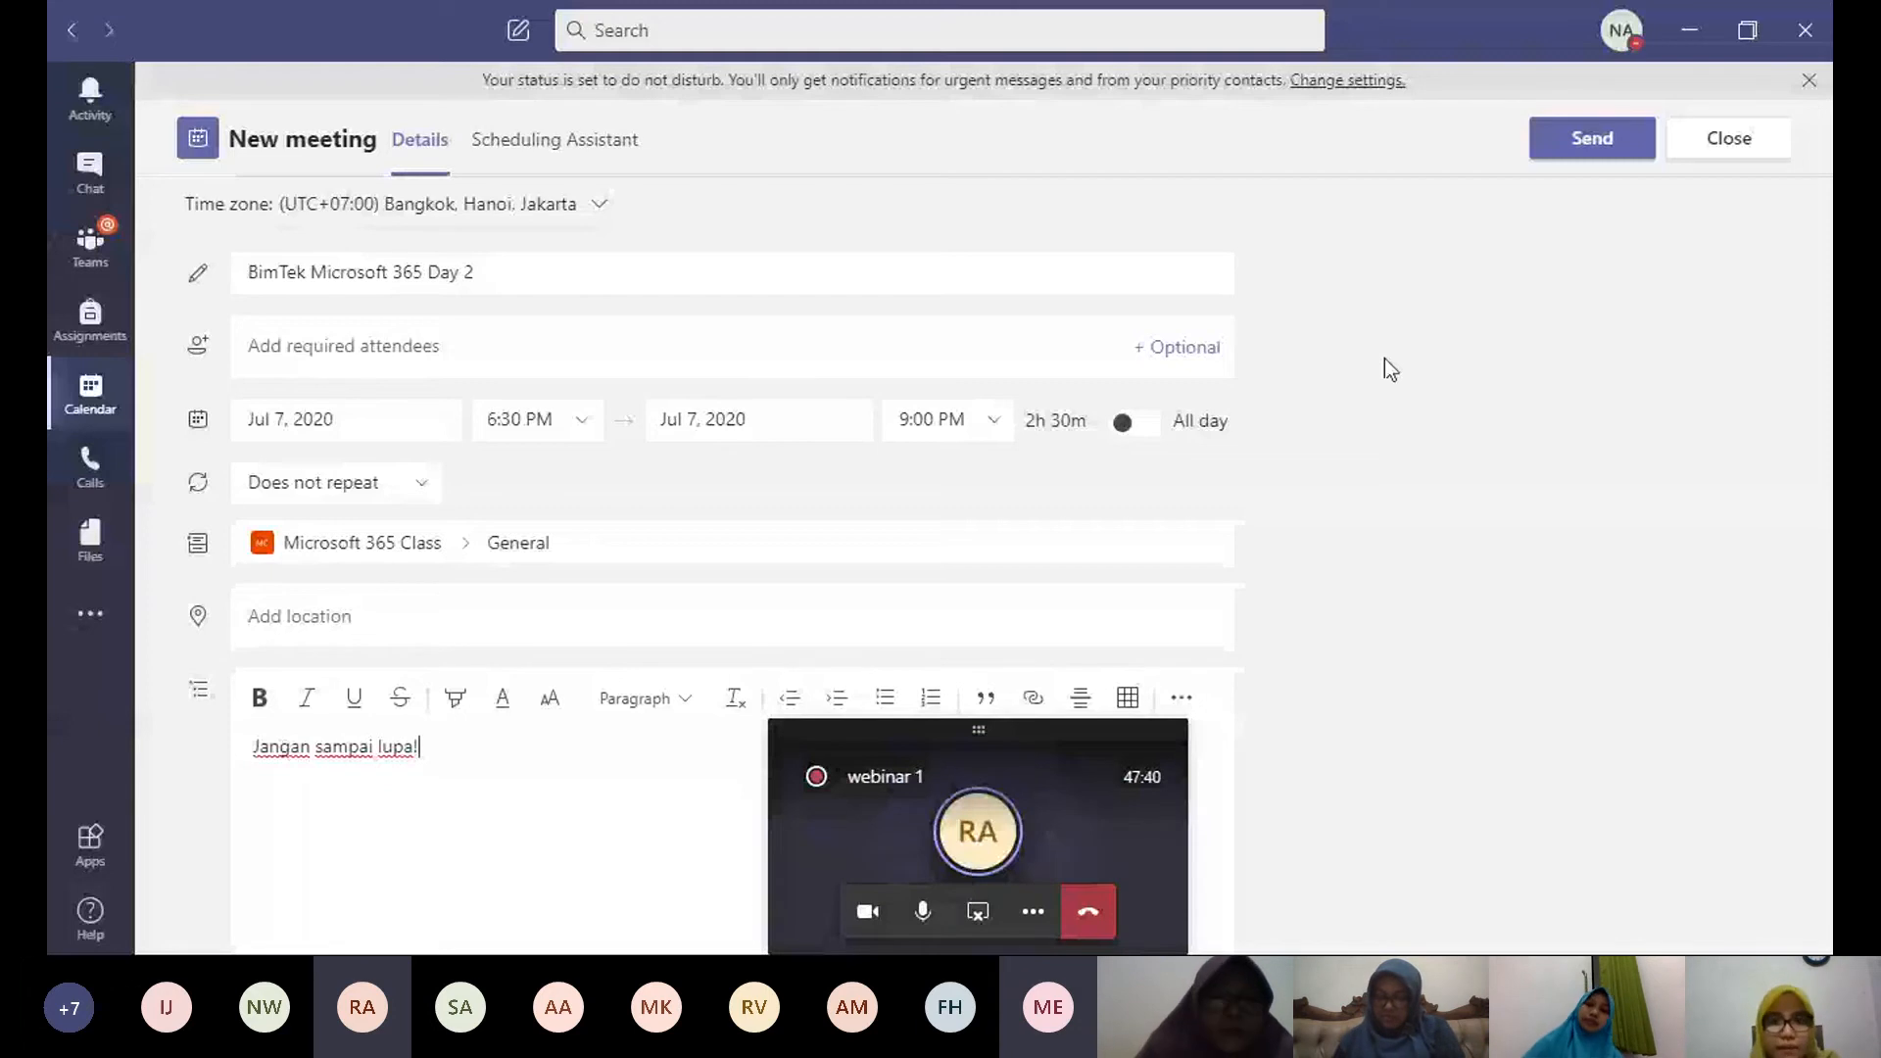
left_click(1556, 145)
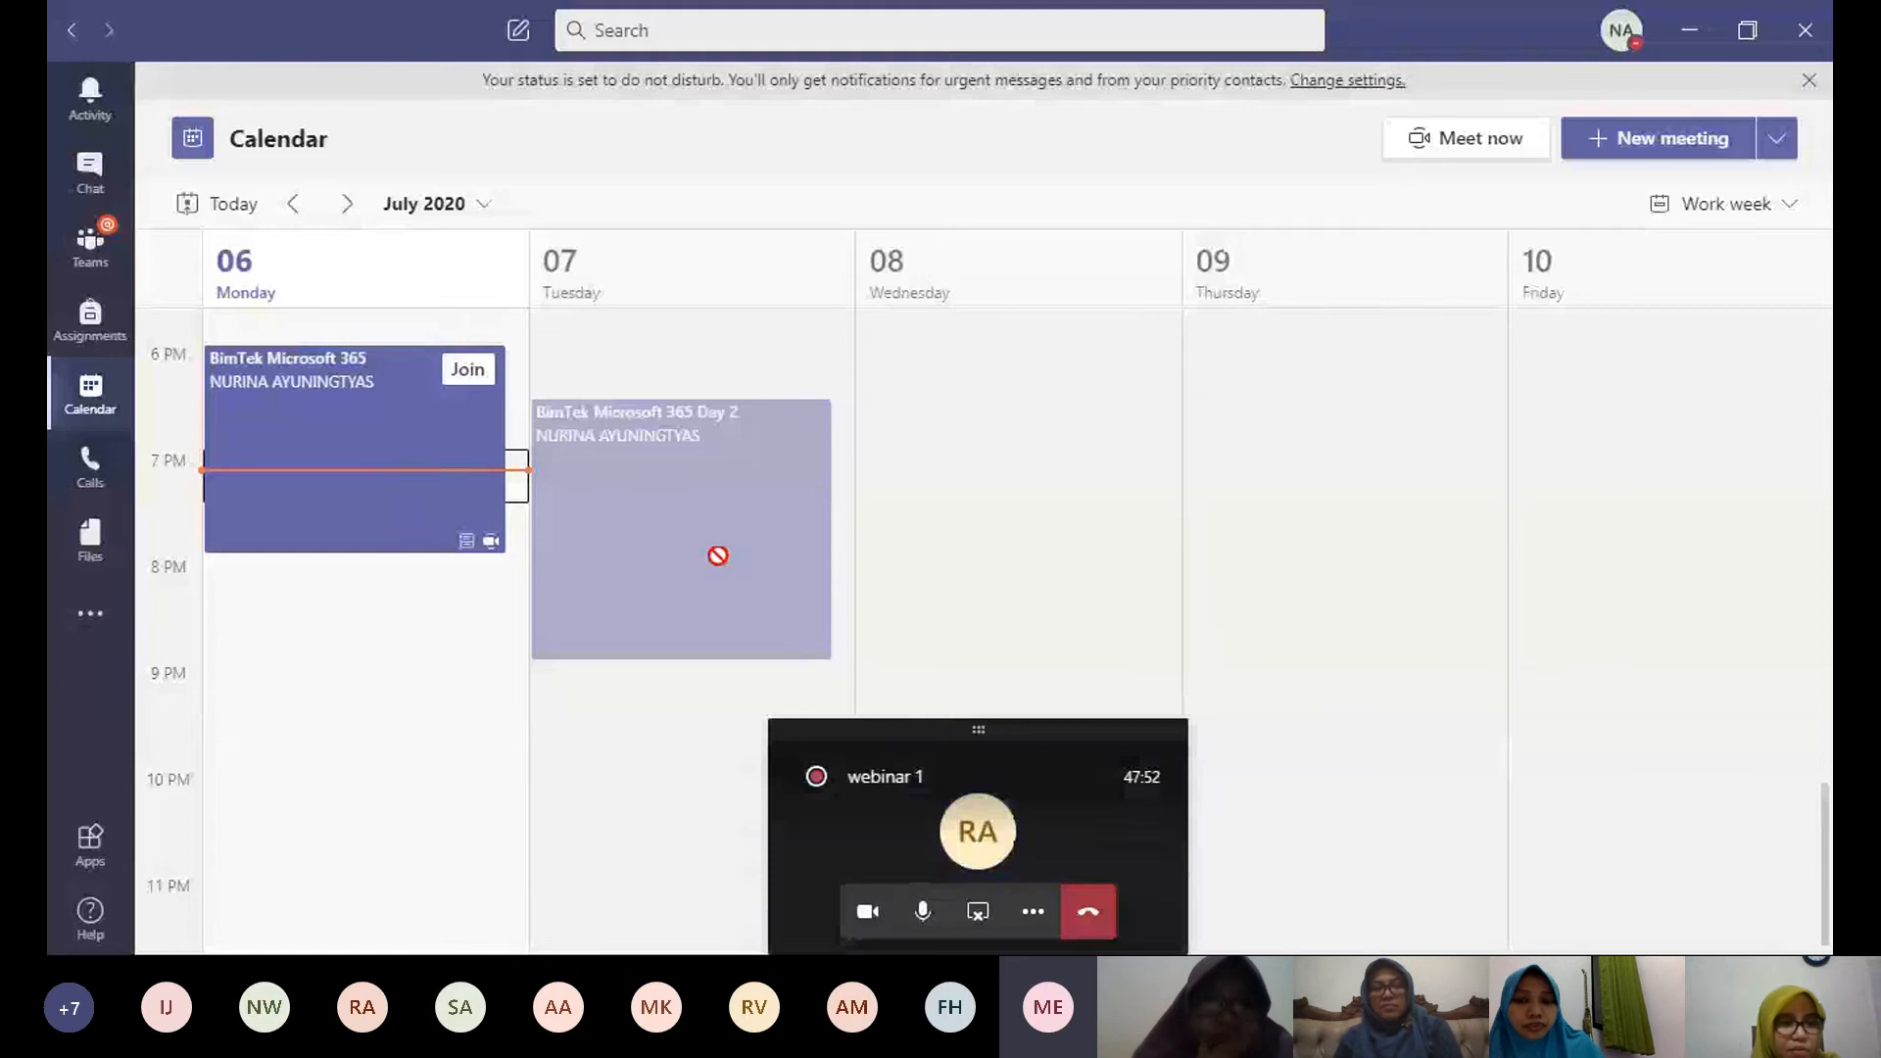
Step: Copy the link of the "BimTek Microsoft 365 Day 2" meeting post in the General channel of the Microsoft 365 Class team
left_click(90, 245)
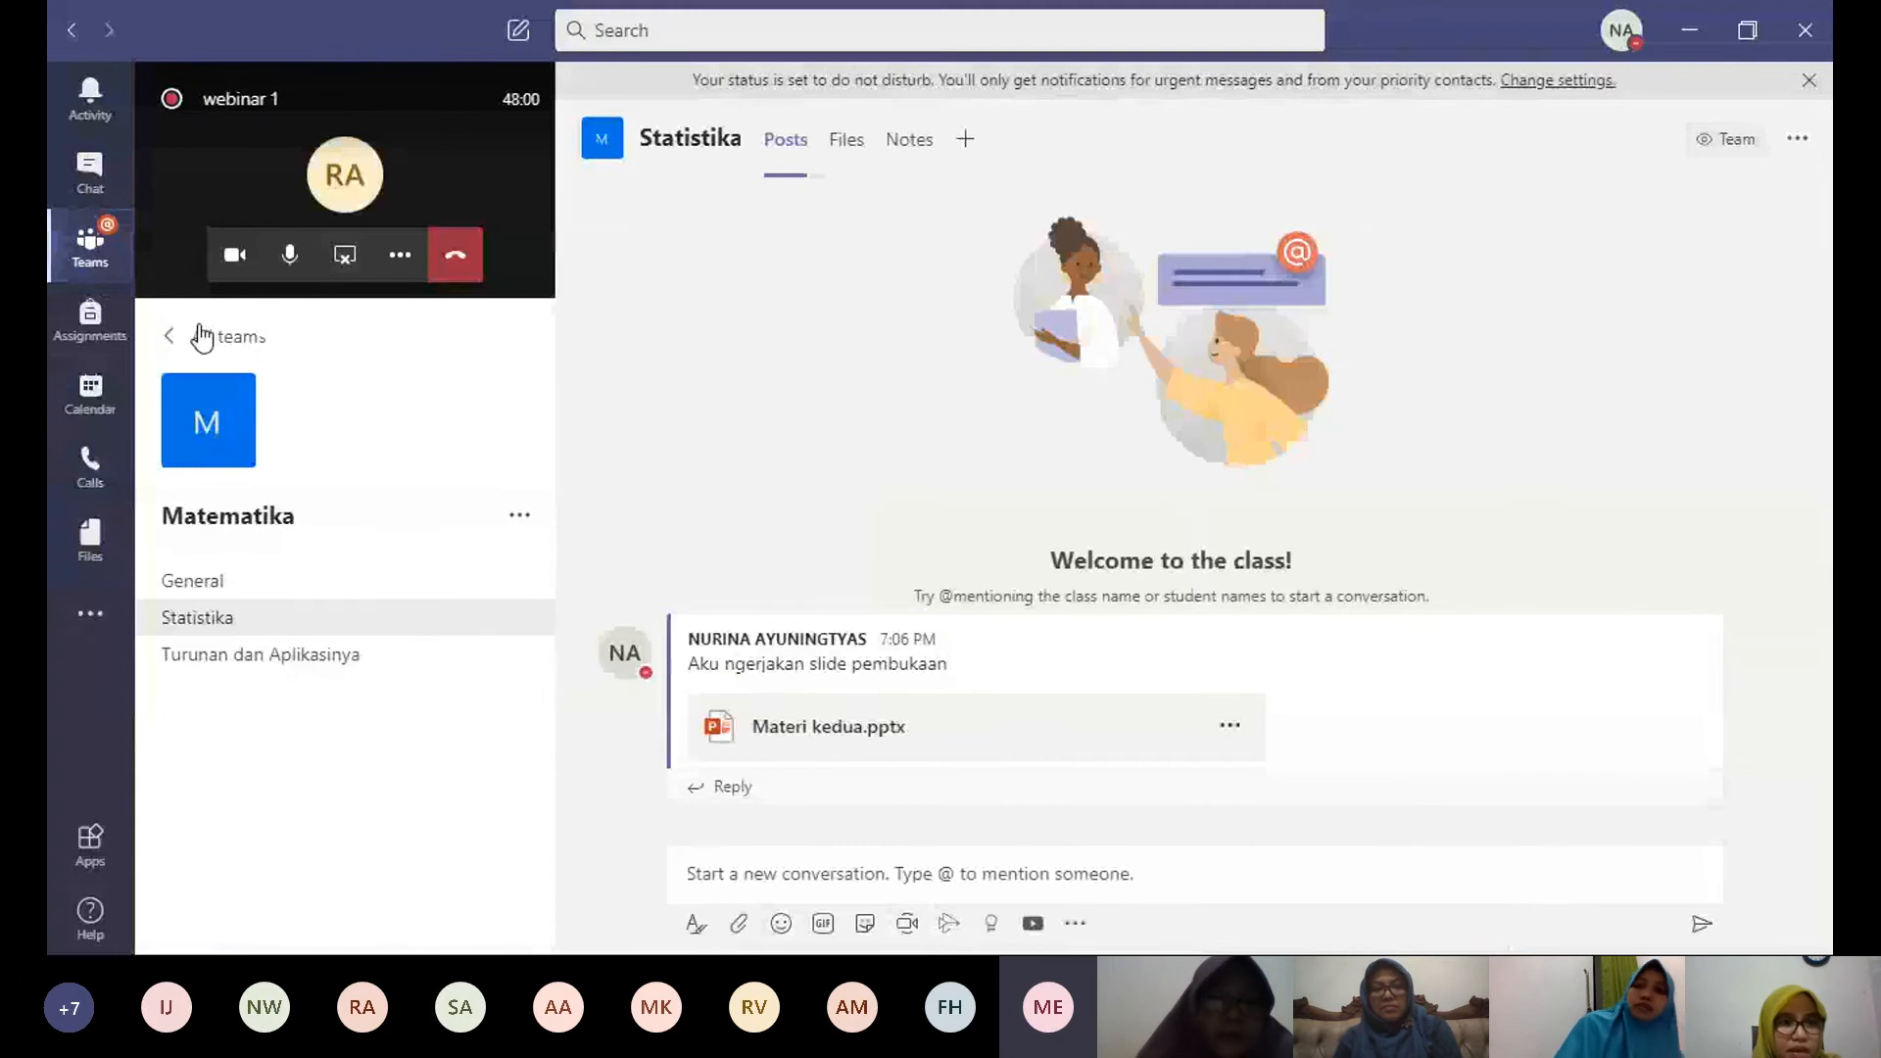
left_click(201, 338)
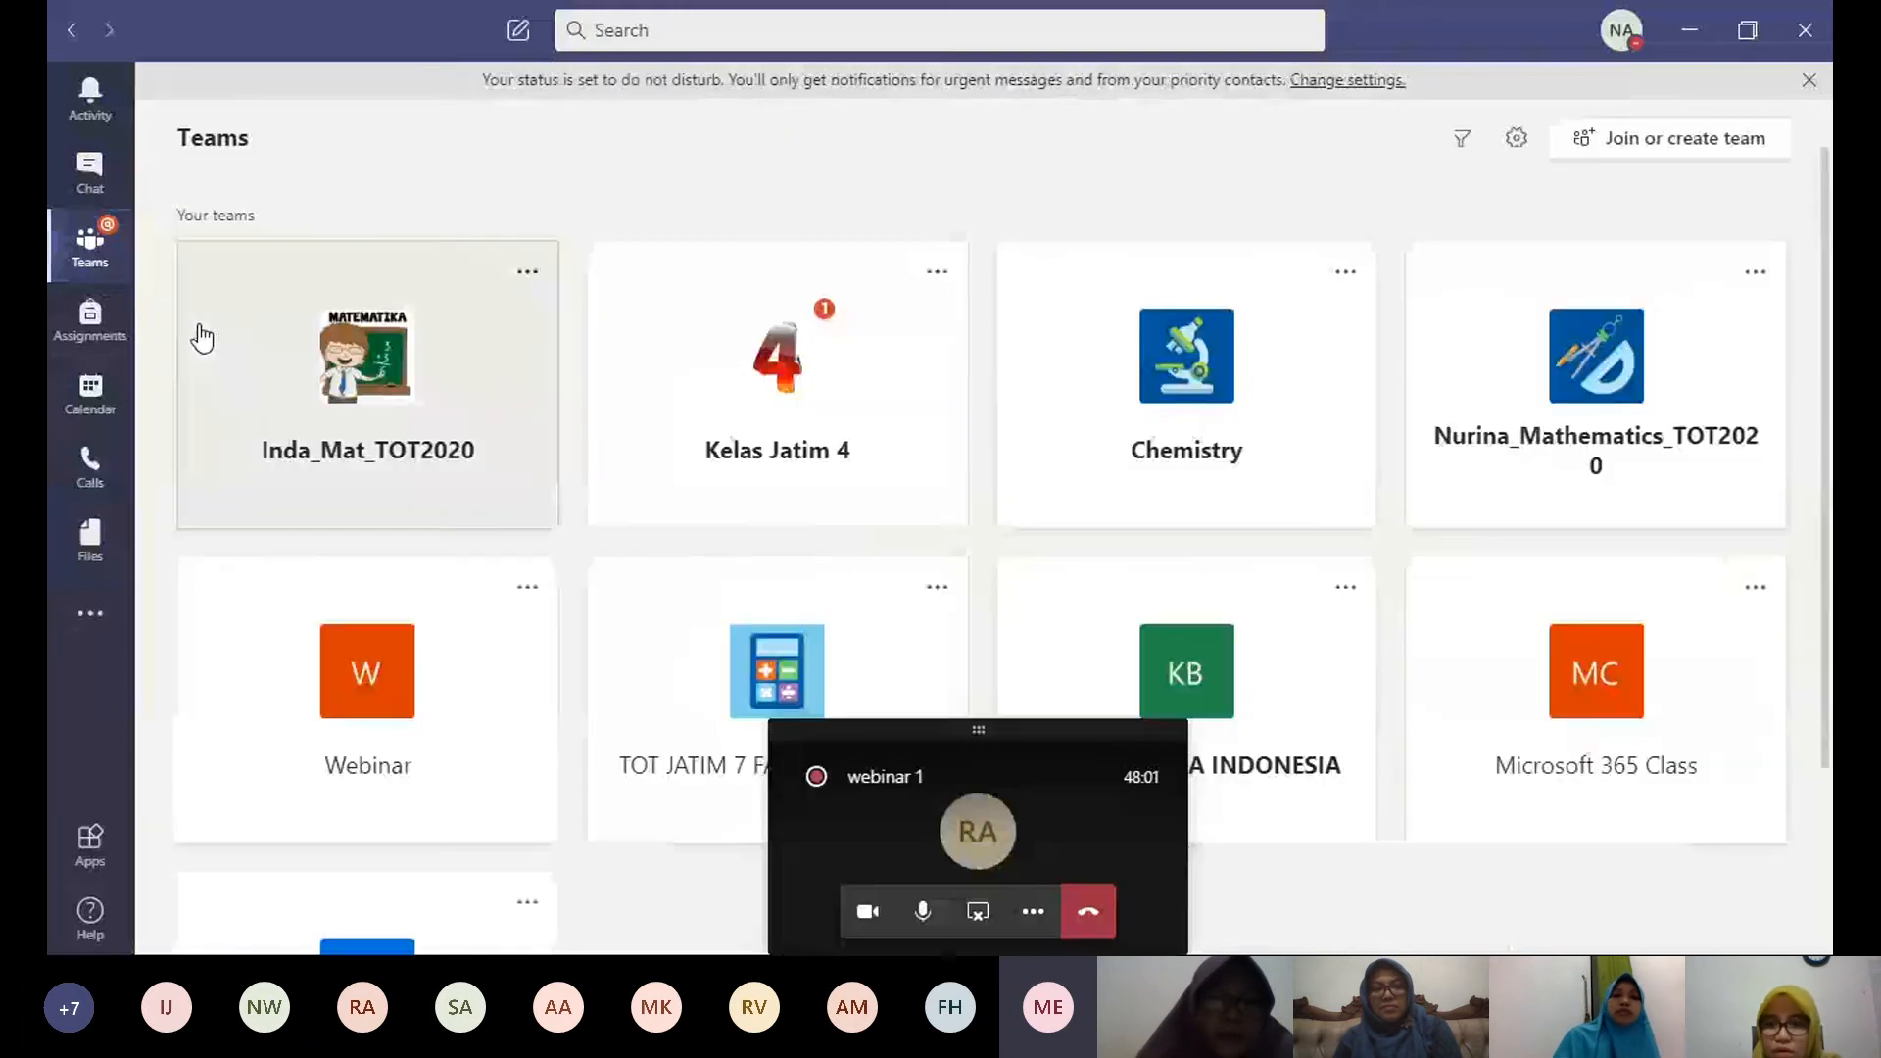
left_click(1599, 694)
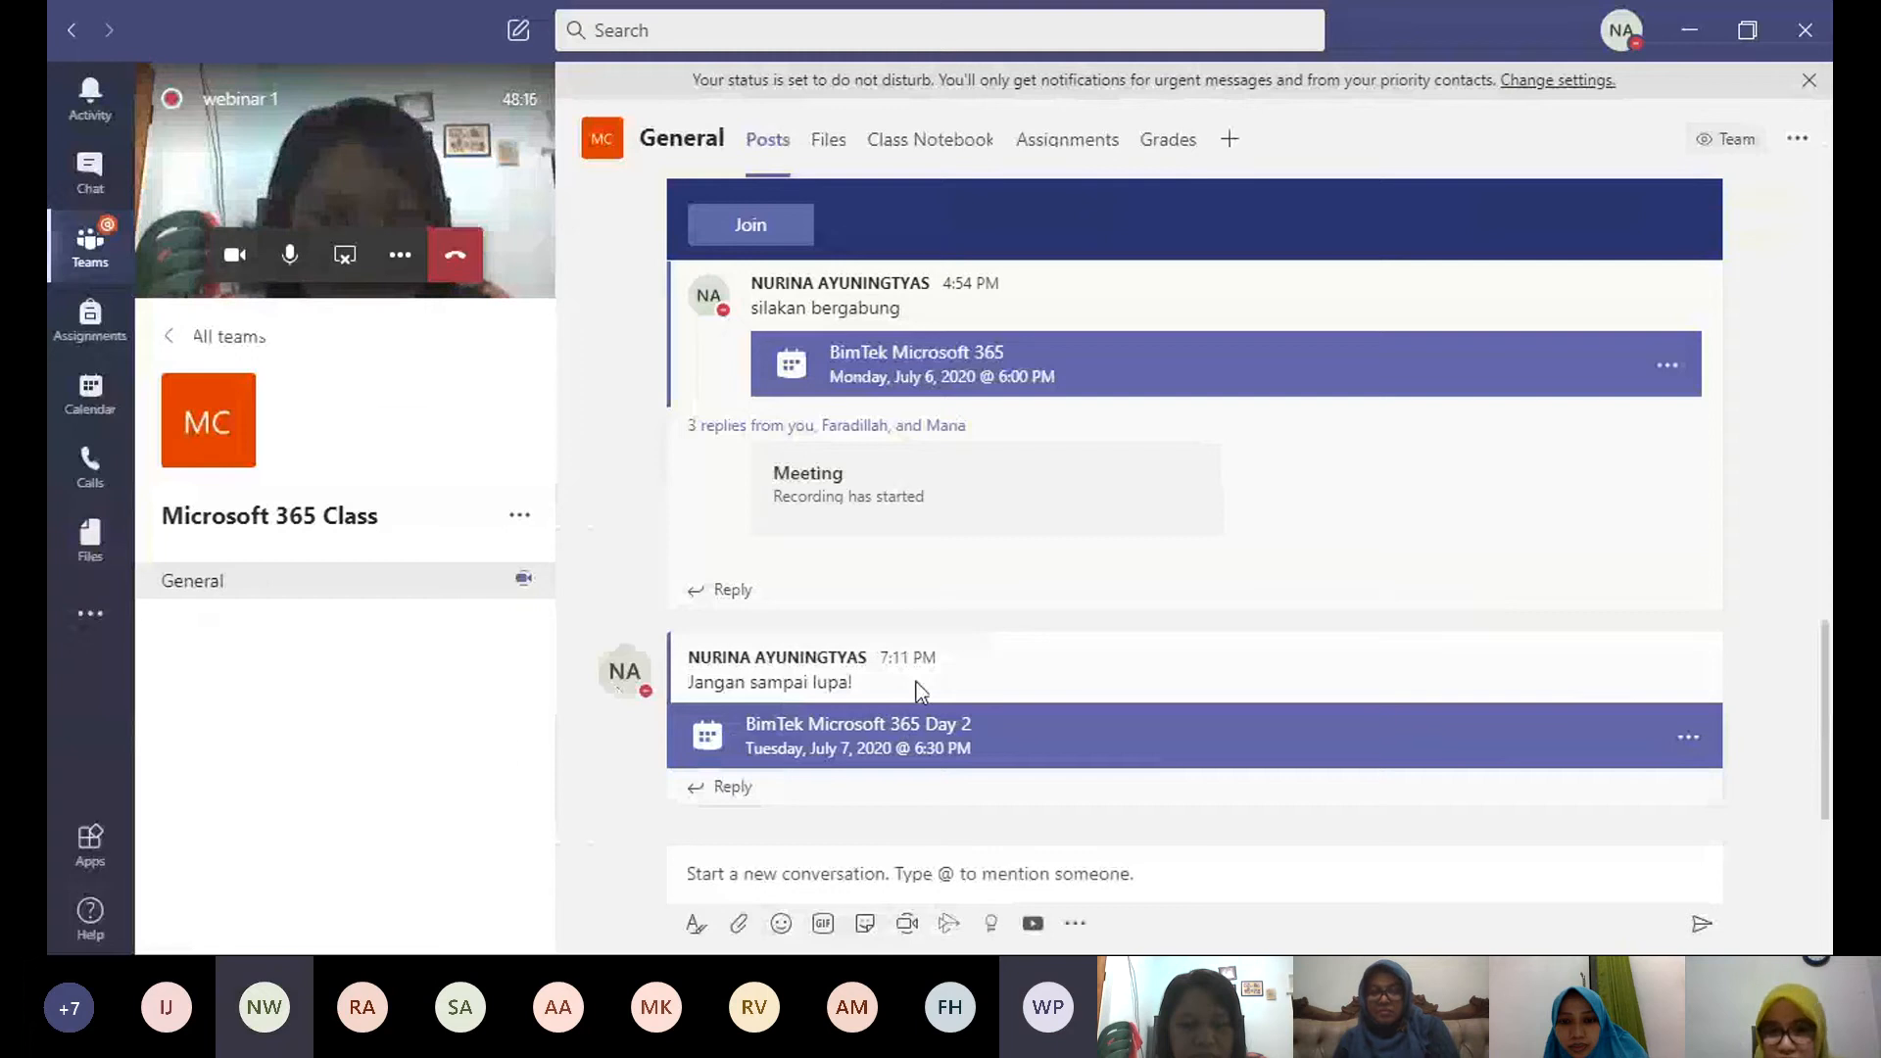
mouse_move(1039, 693)
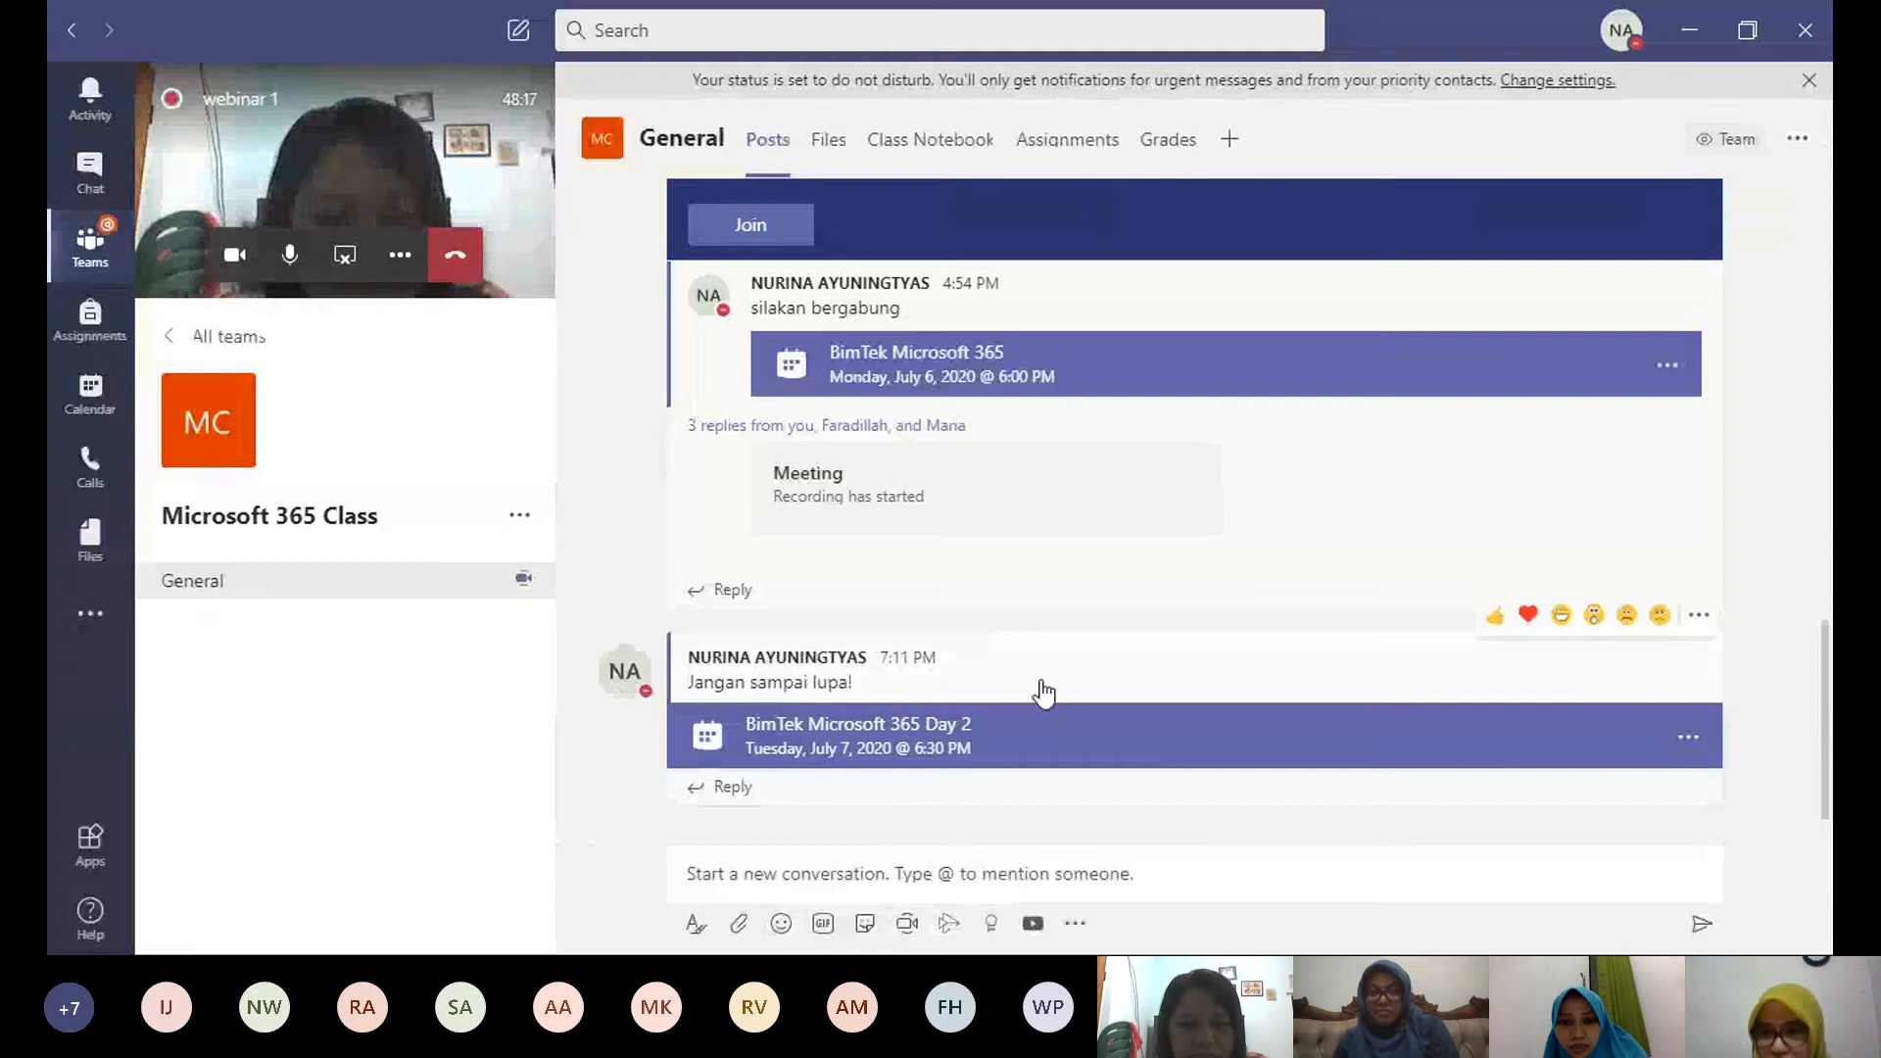
left_click(1698, 619)
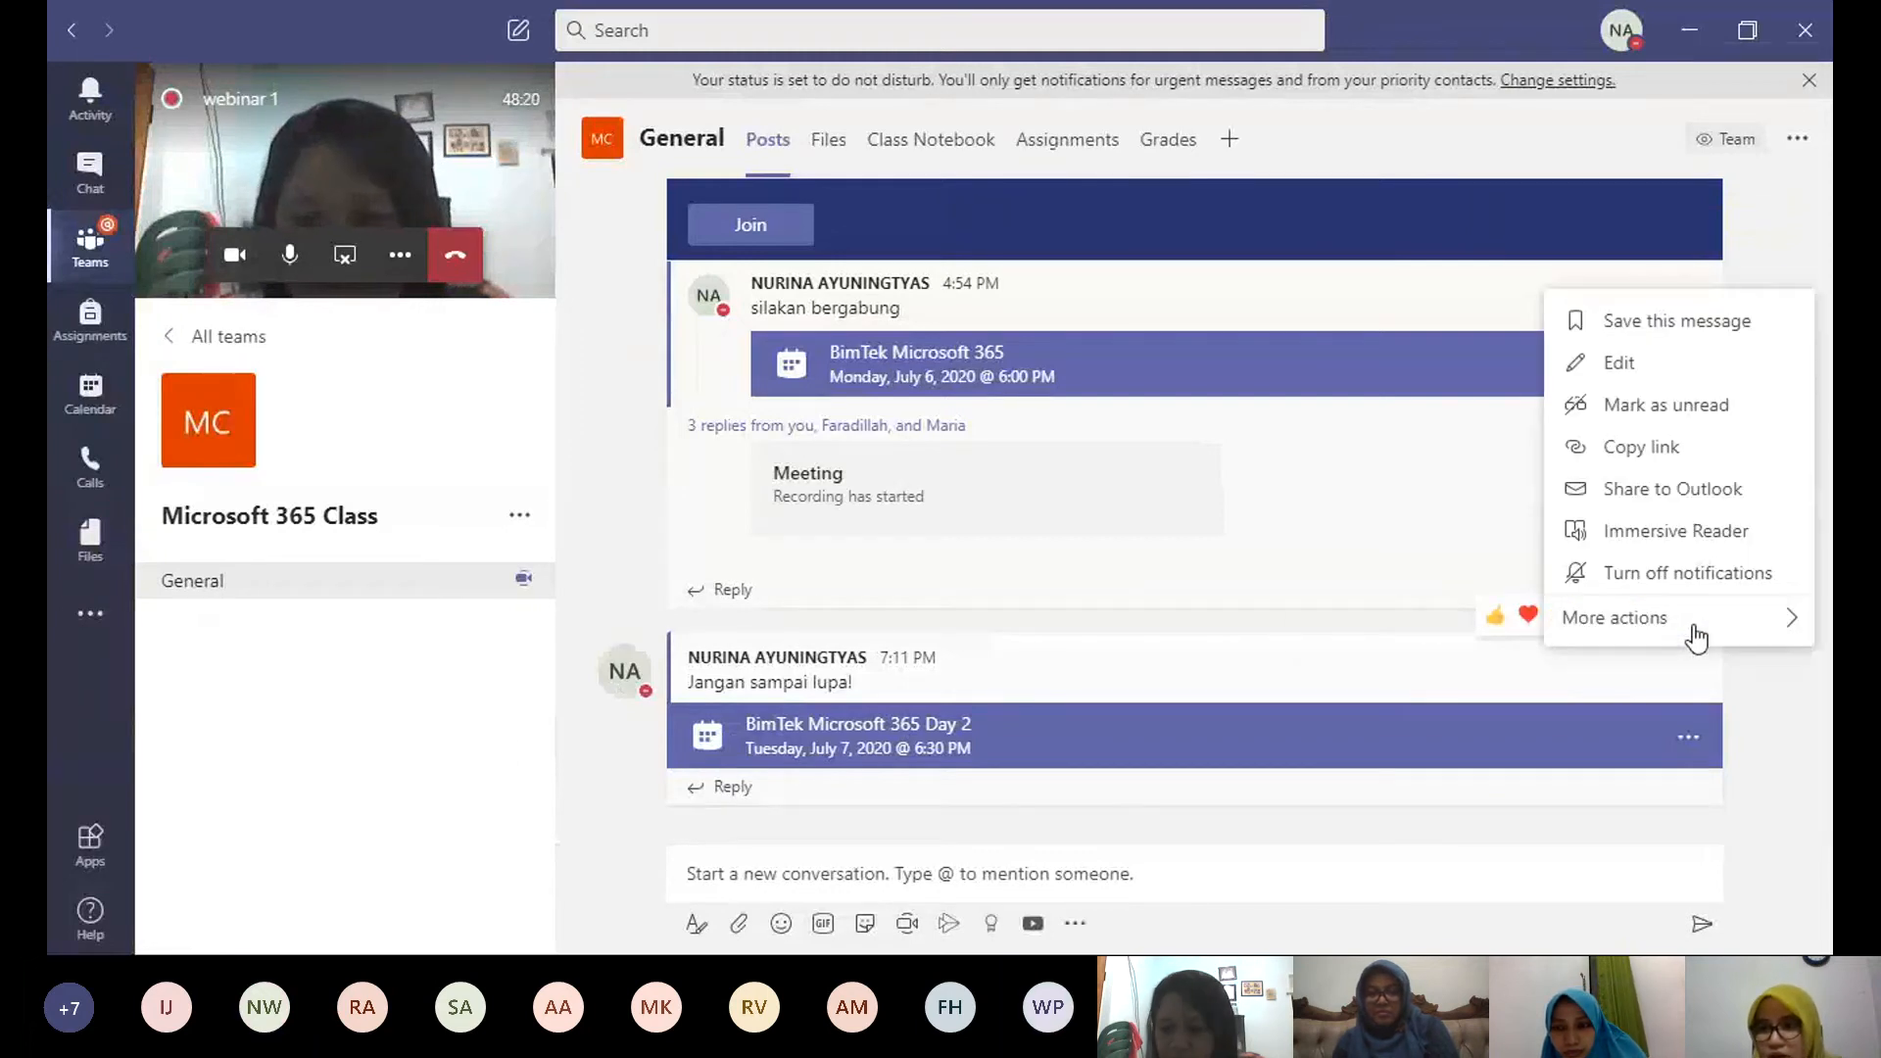
left_click(1641, 456)
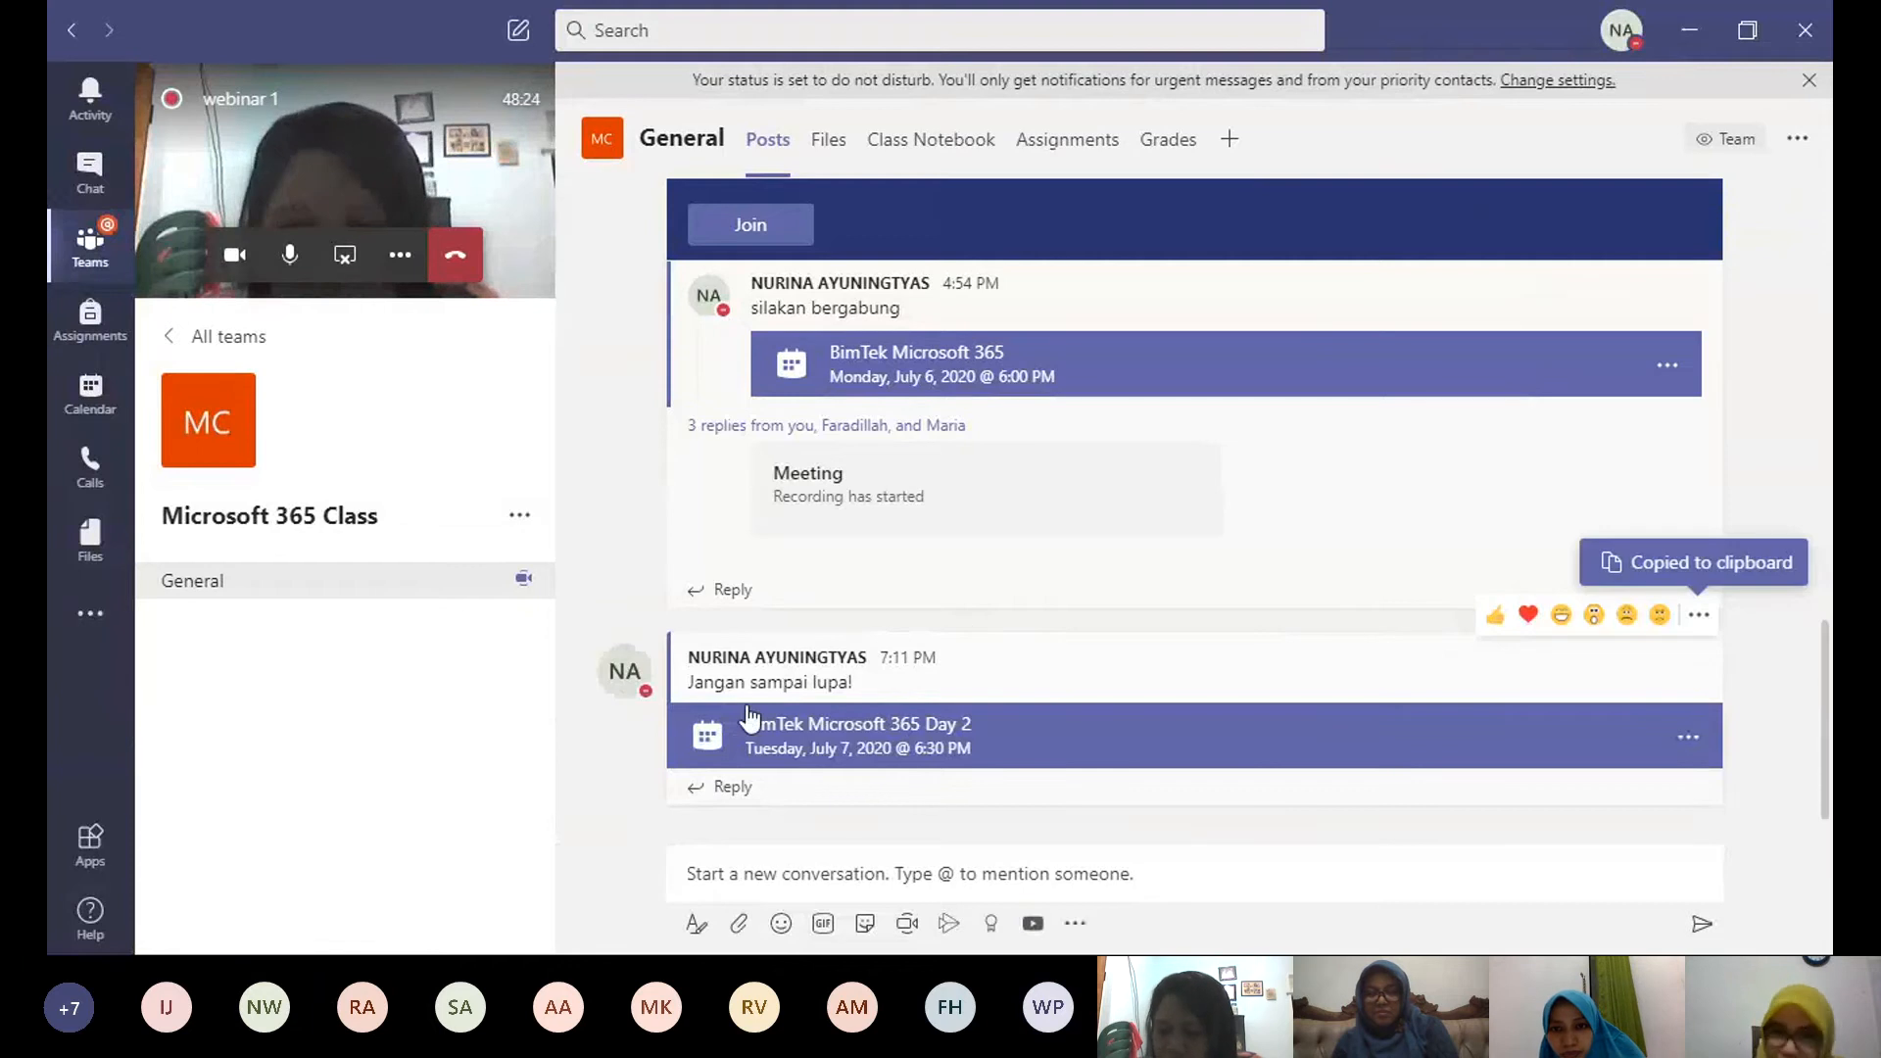
Step: Try pasting the copied meeting link into a reply to the "BimTek Microsoft 365 Day 2" post and erase the pasted text
left_click(752, 788)
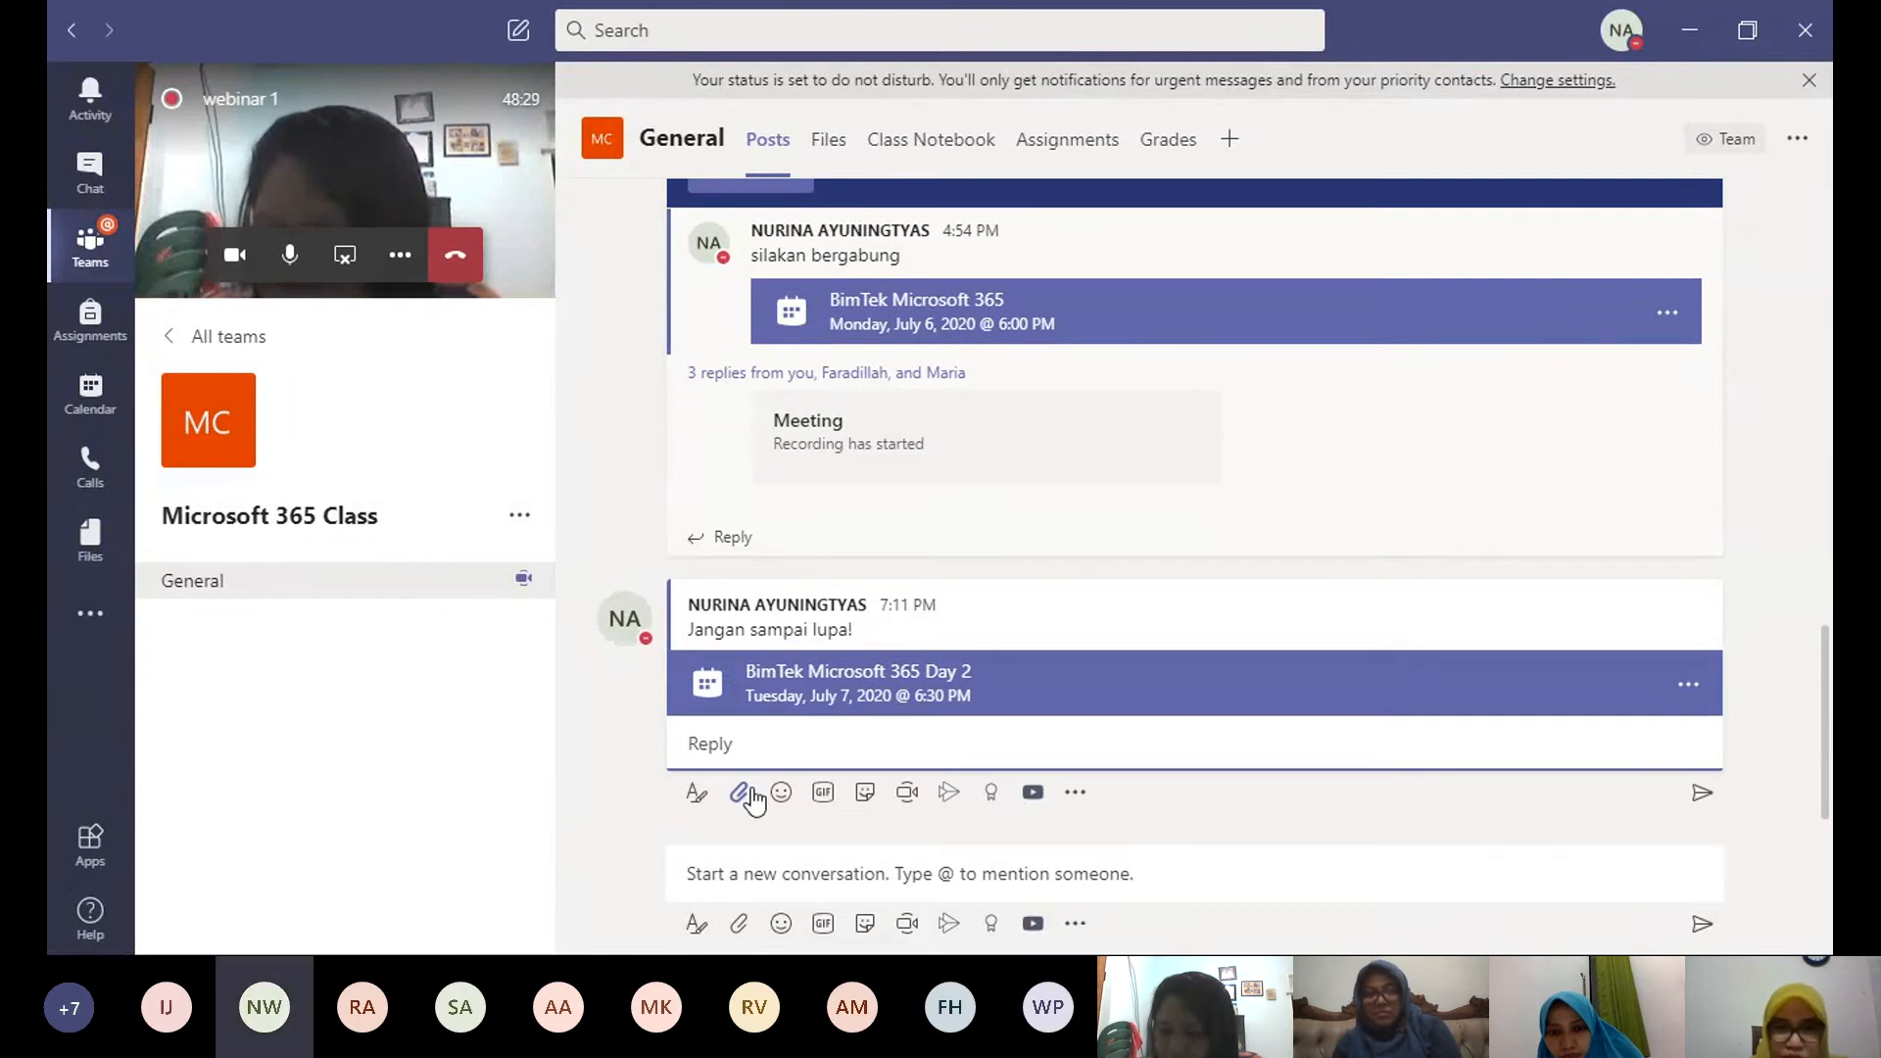
key("ctrl+v")
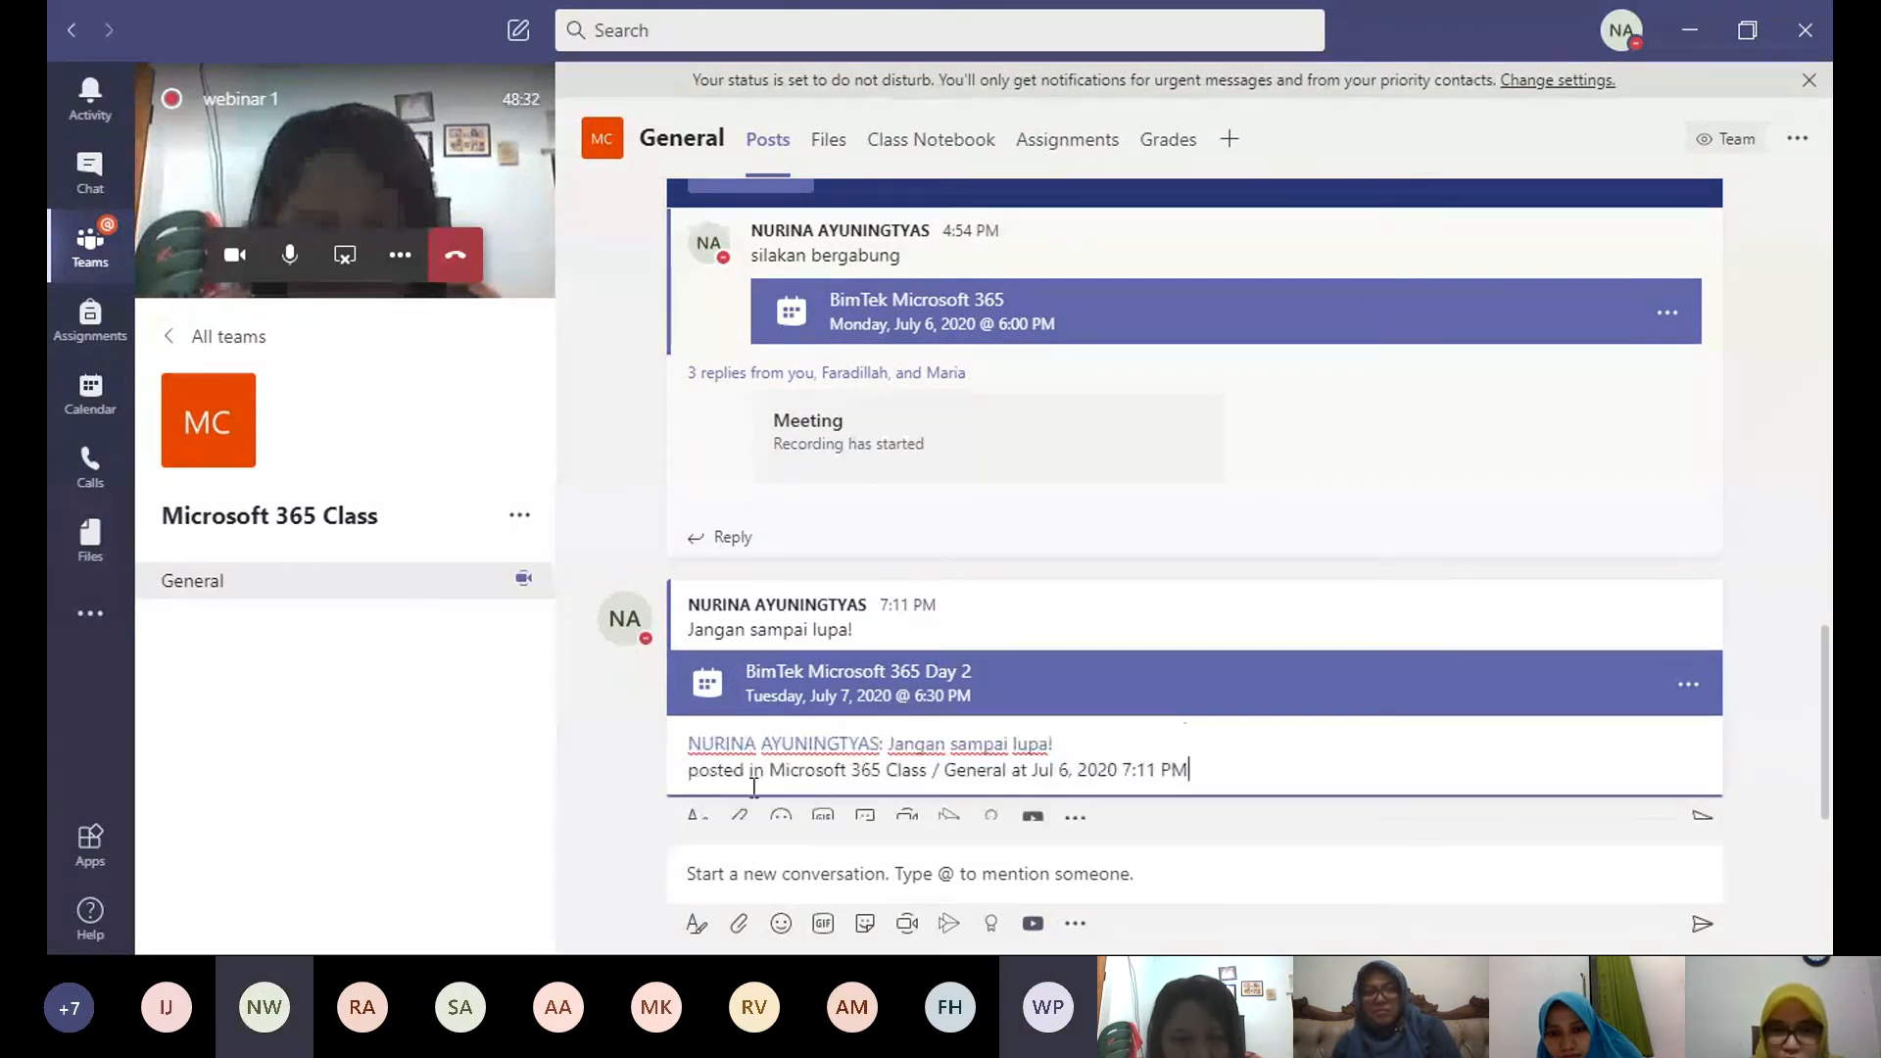
key("BackSpace")
key("BackSpace")
key("BackSpace")
key("BackSpace")
key("BackSpace")
key("BackSpace")
key("BackSpace")
key("BackSpace")
key("BackSpace")
key("BackSpace")
key("BackSpace")
key("BackSpace")
key("BackSpace")
key("BackSpace")
key("BackSpace")
key("BackSpace")
key("BackSpace")
key("BackSpace")
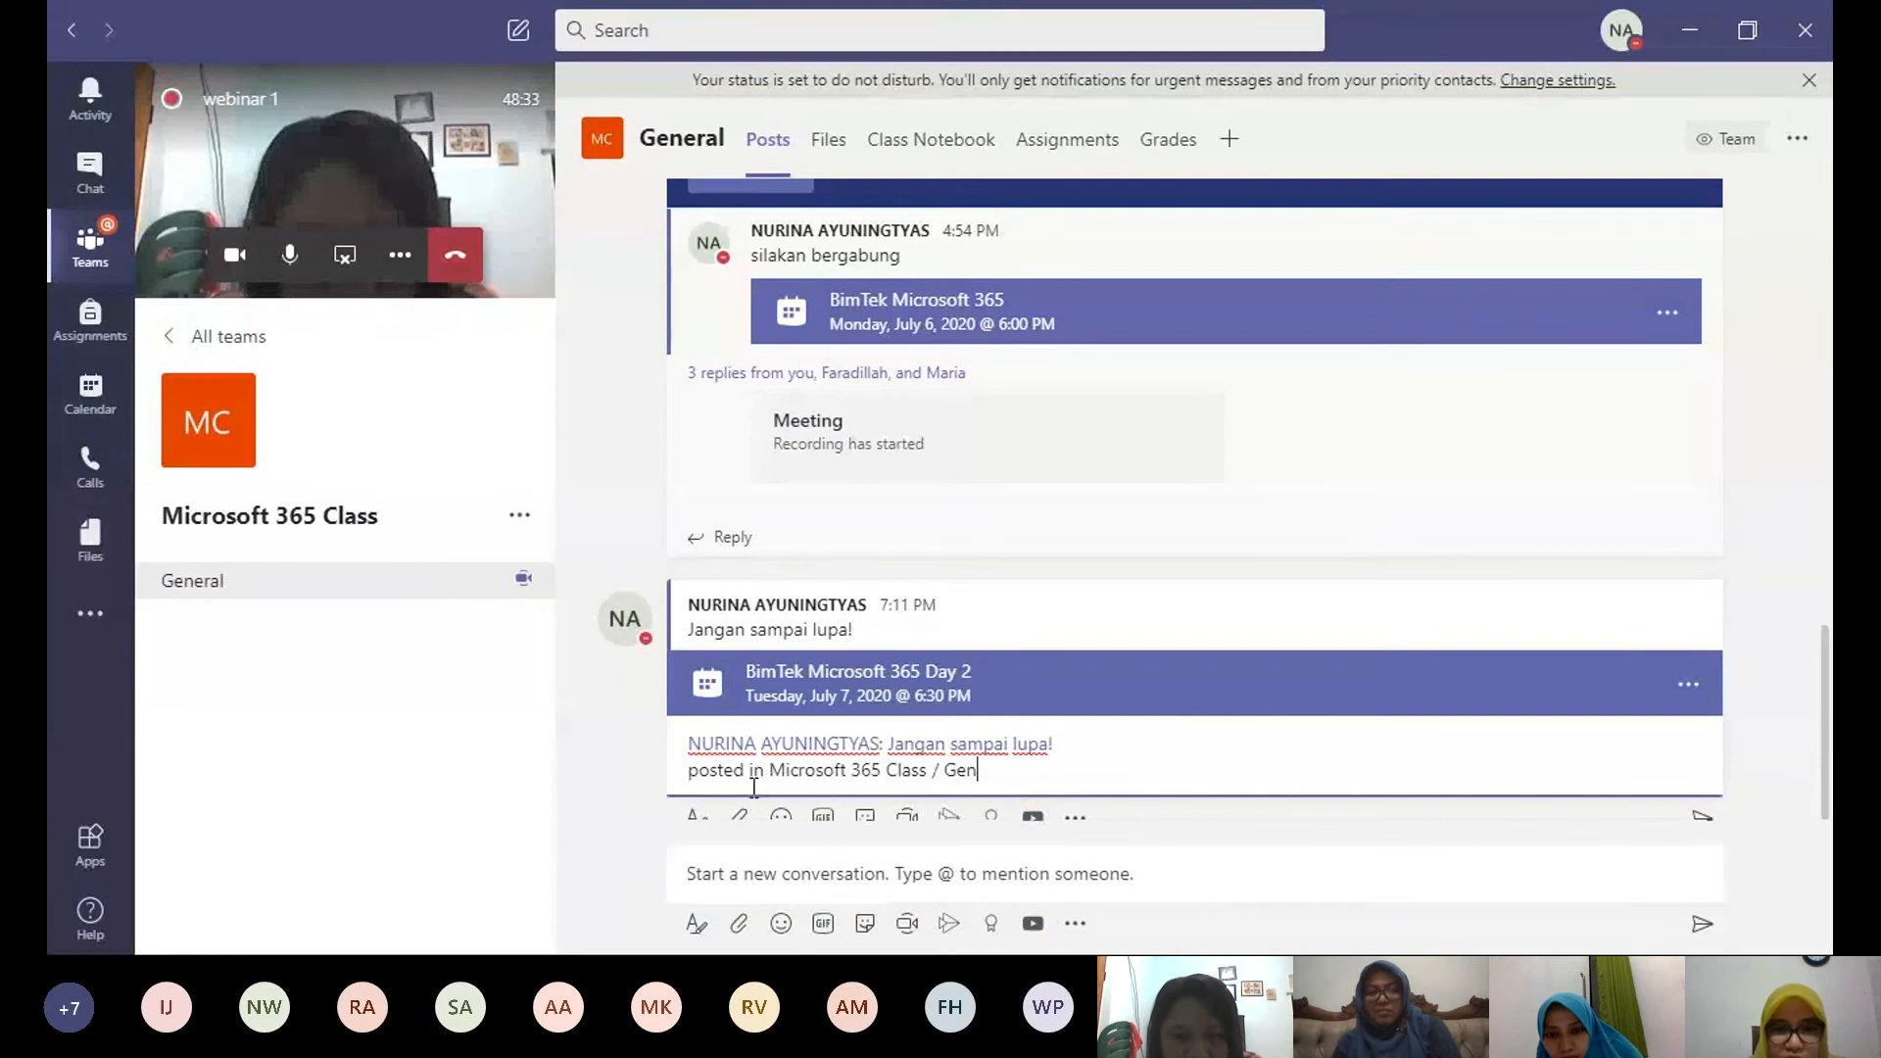
key("BackSpace")
key("BackSpace")
key("BackSpace")
key("BackSpace")
key("BackSpace")
key("BackSpace")
key("BackSpace")
key("BackSpace")
key("BackSpace")
key("BackSpace")
key("BackSpace")
key("BackSpace")
key("BackSpace")
key("BackSpace")
key("BackSpace")
key("BackSpace")
key("BackSpace")
key("BackSpace")
key("BackSpace")
key("BackSpace")
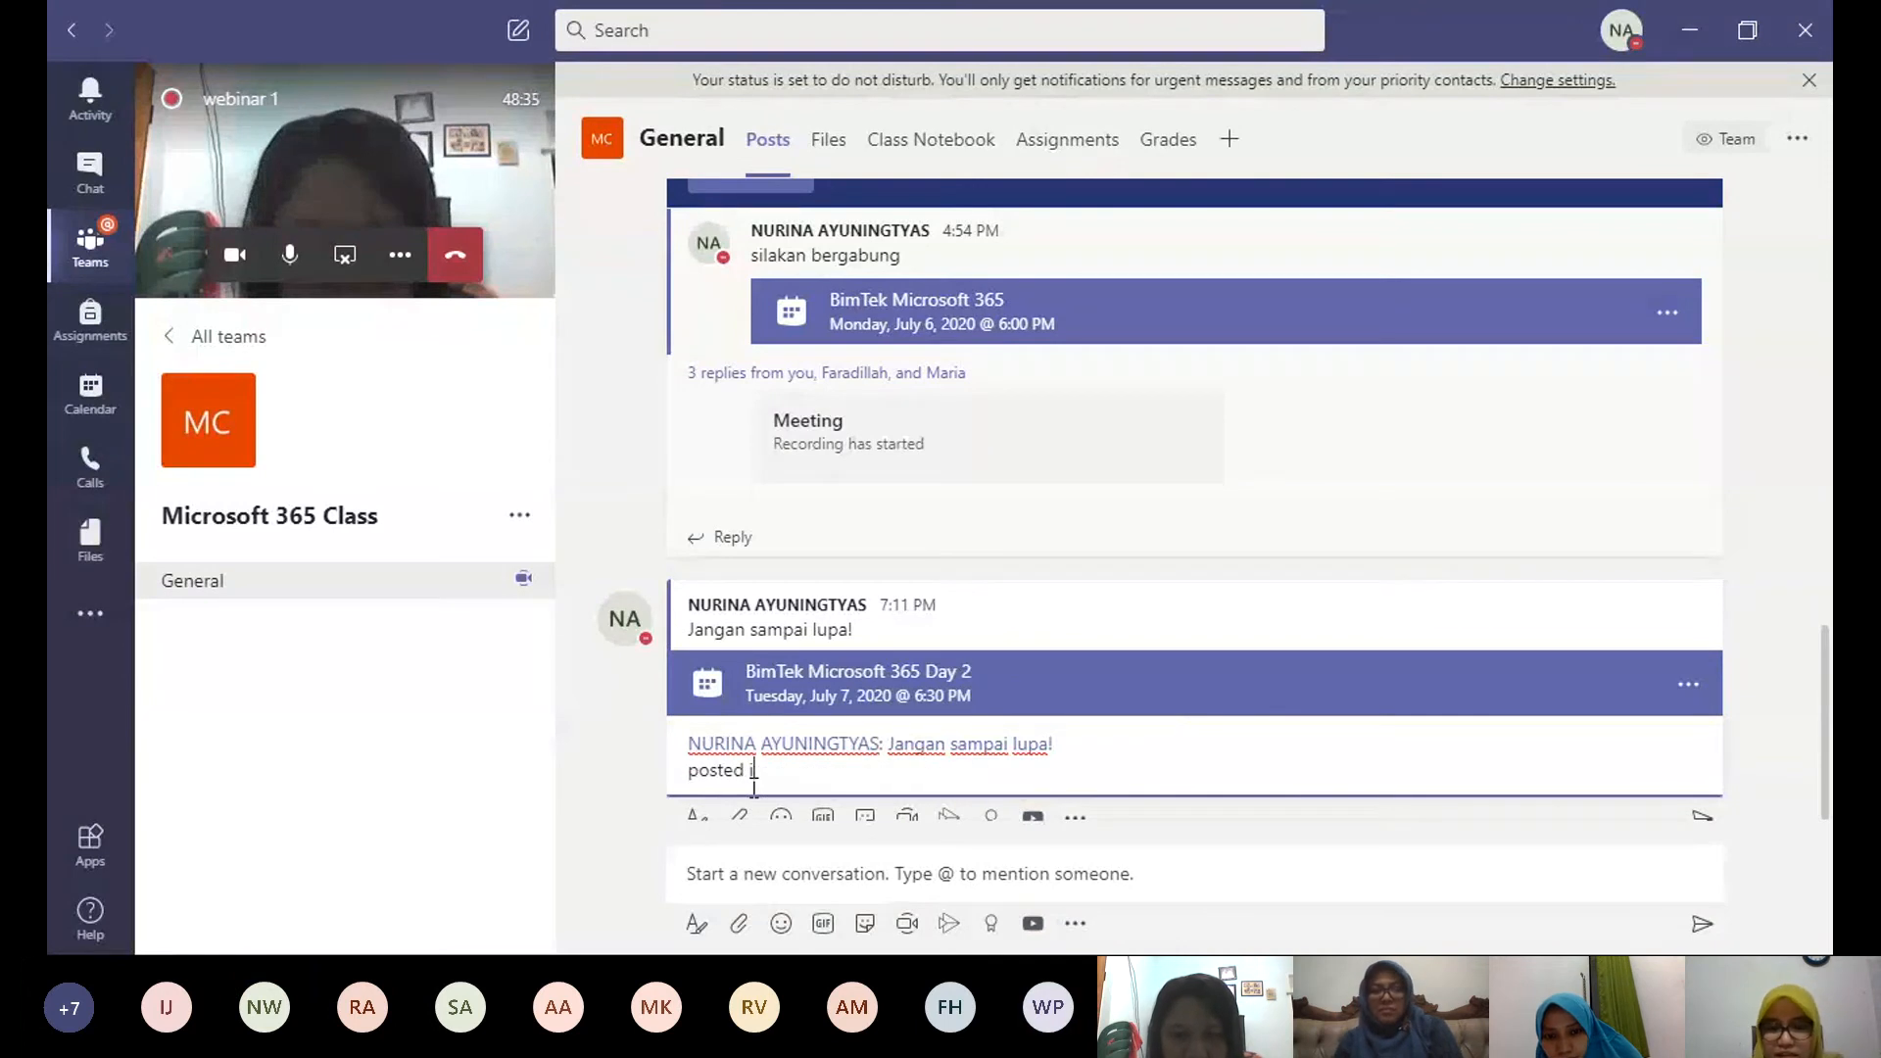
key("BackSpace")
key("BackSpace")
key("BackSpace")
key("BackSpace")
key("BackSpace")
key("BackSpace")
key("BackSpace")
key("BackSpace")
key("BackSpace")
key("BackSpace")
key("BackSpace")
key("BackSpace")
key("BackSpace")
key("BackSpace")
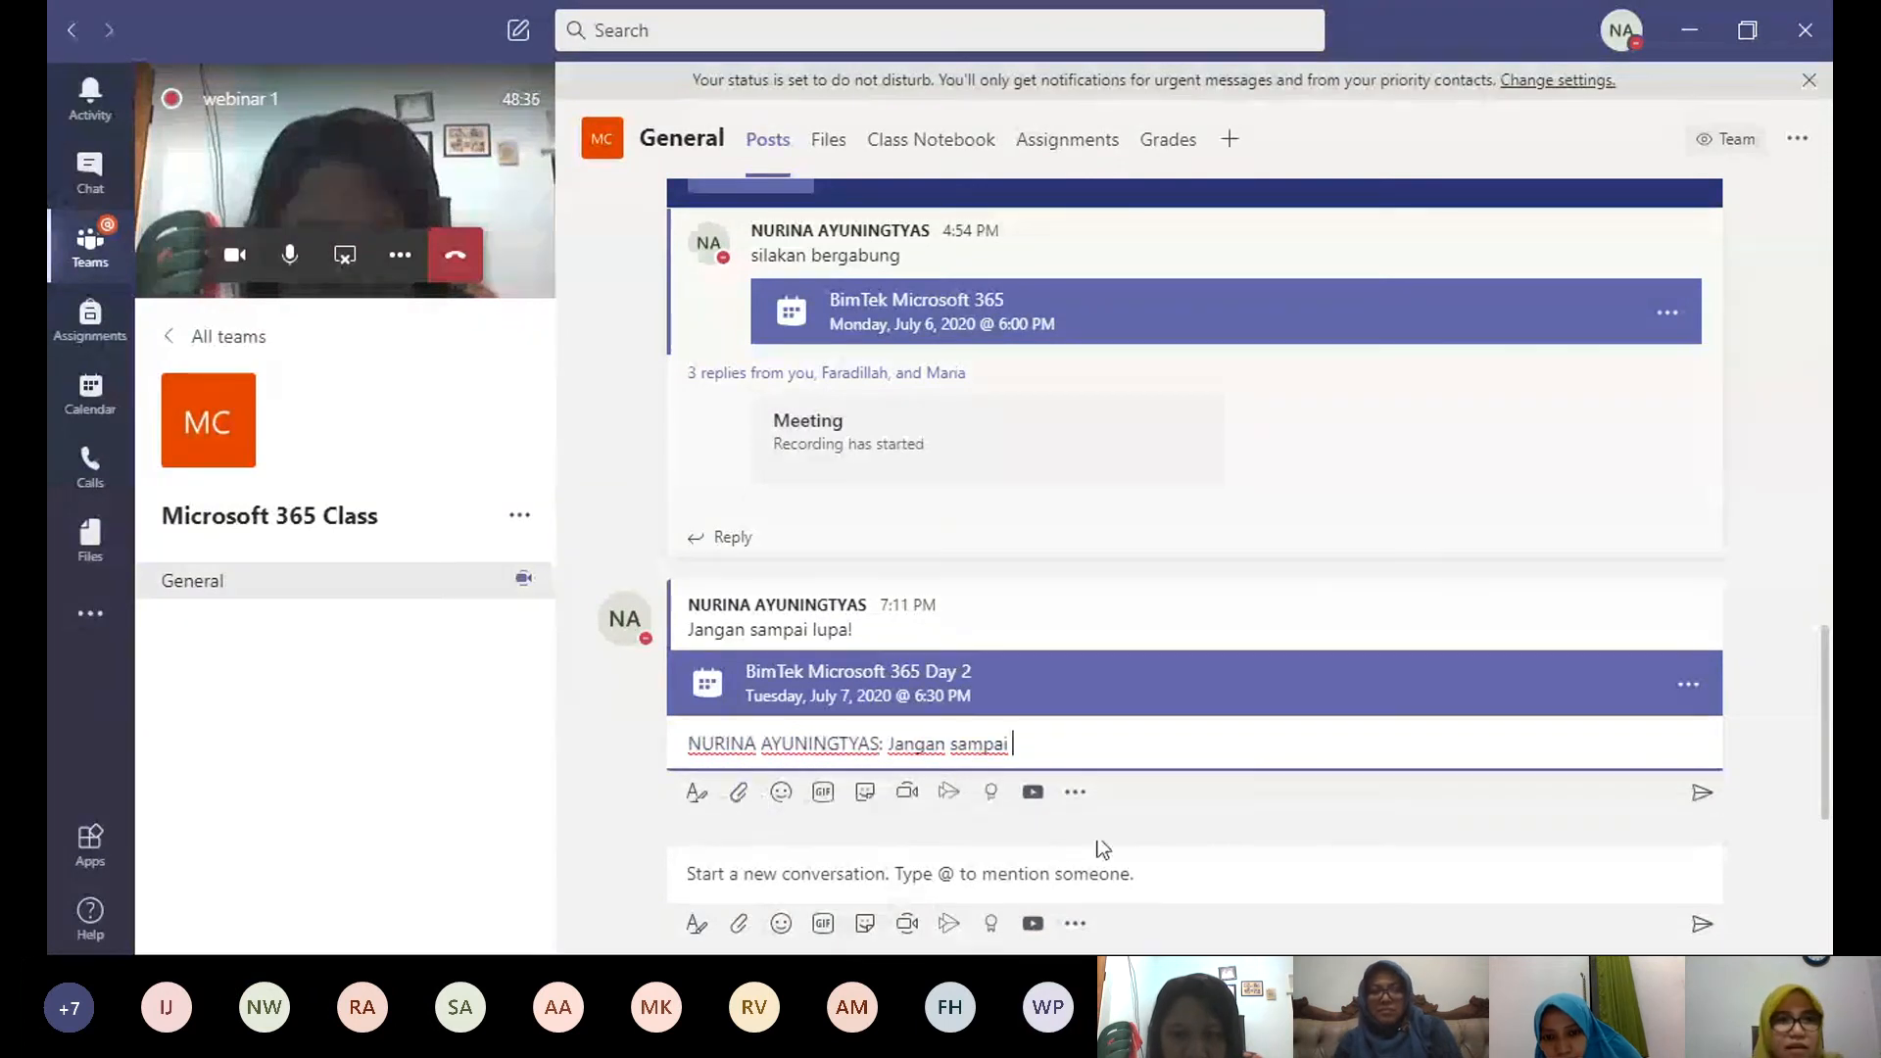
key("alt+Tab")
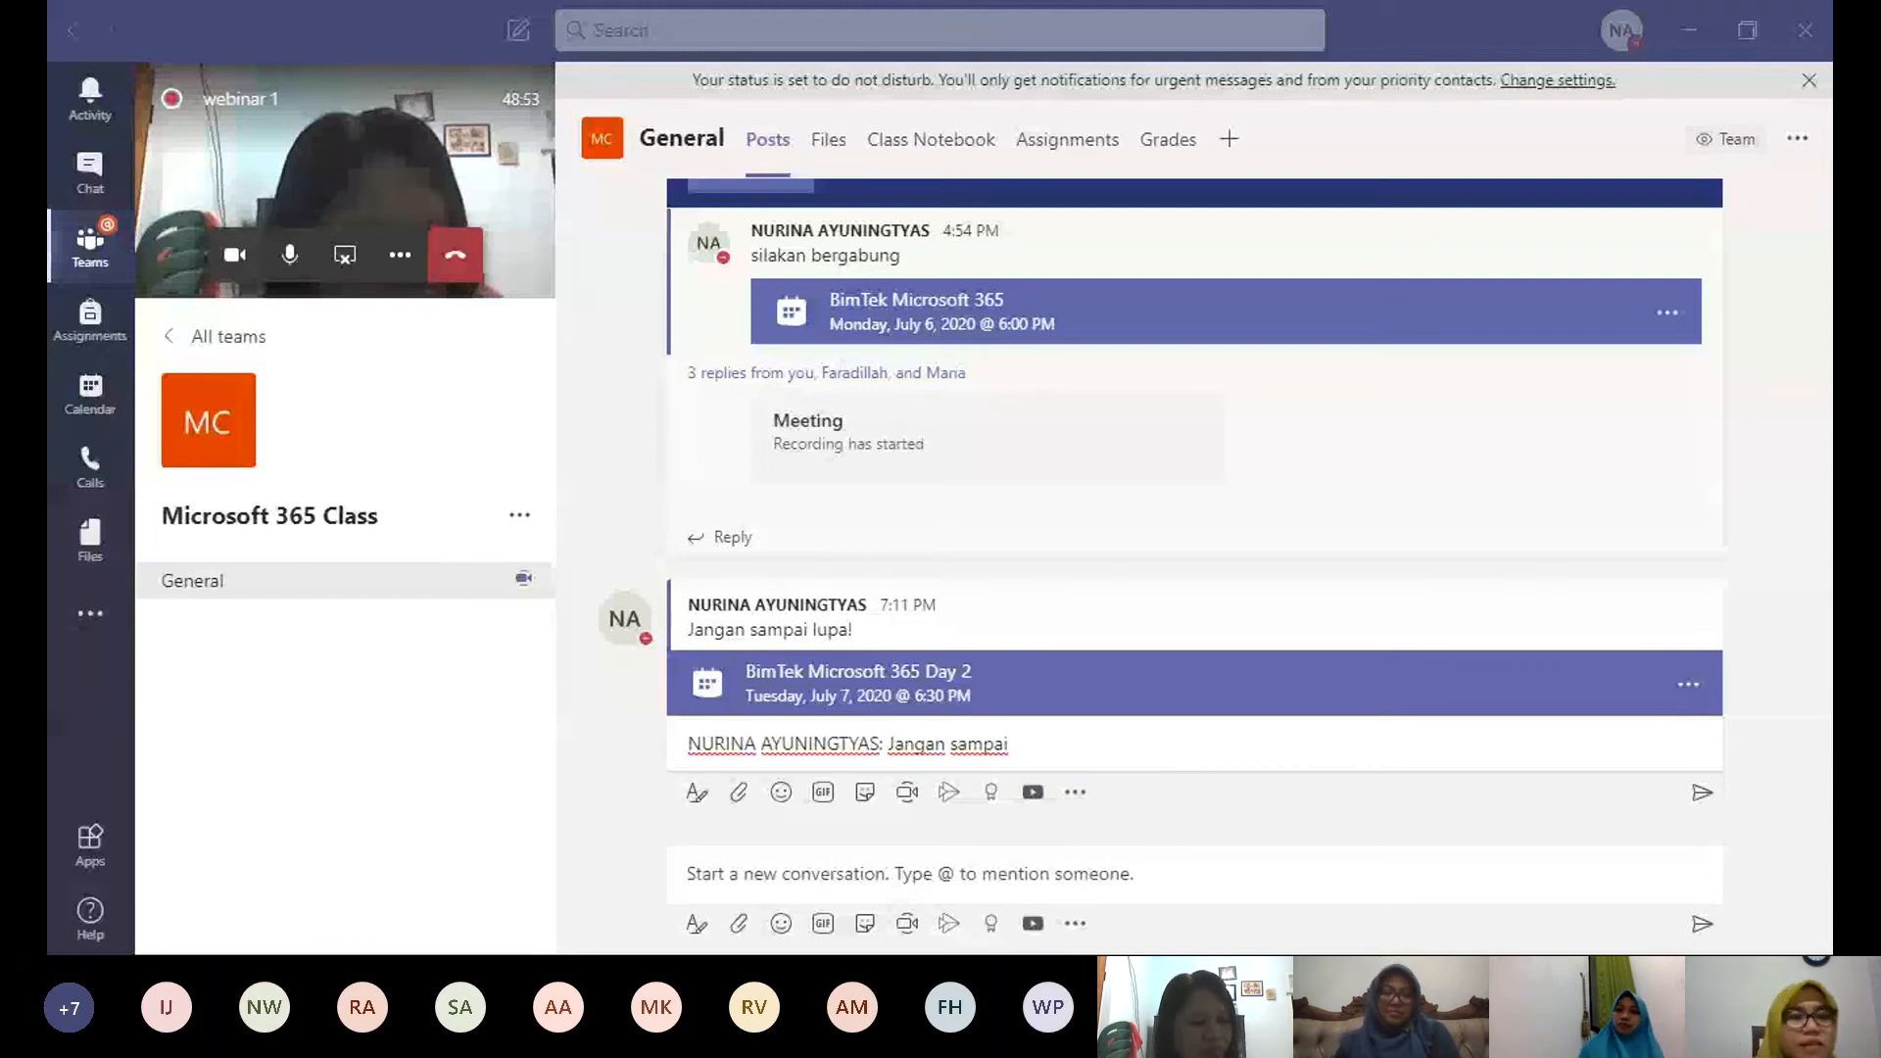
key("alt+Tab")
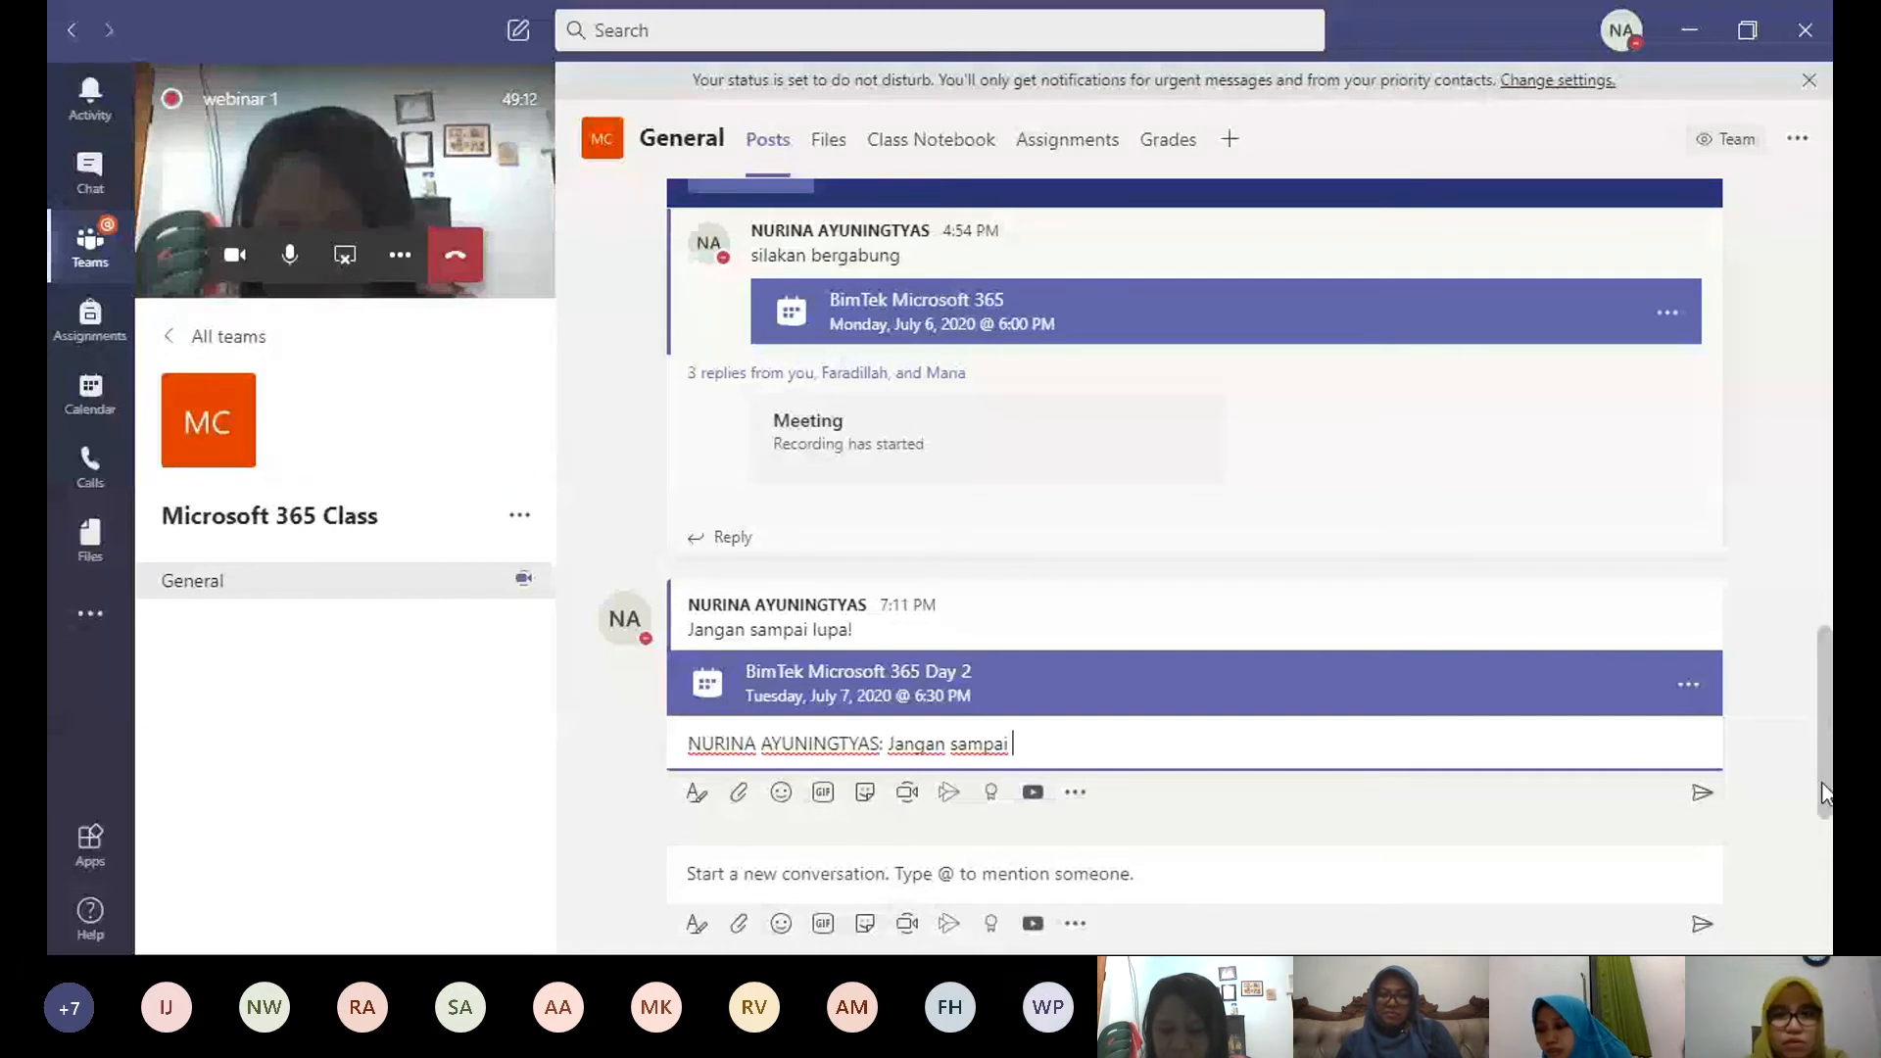
left_click_drag(1822, 783, 1807, 733)
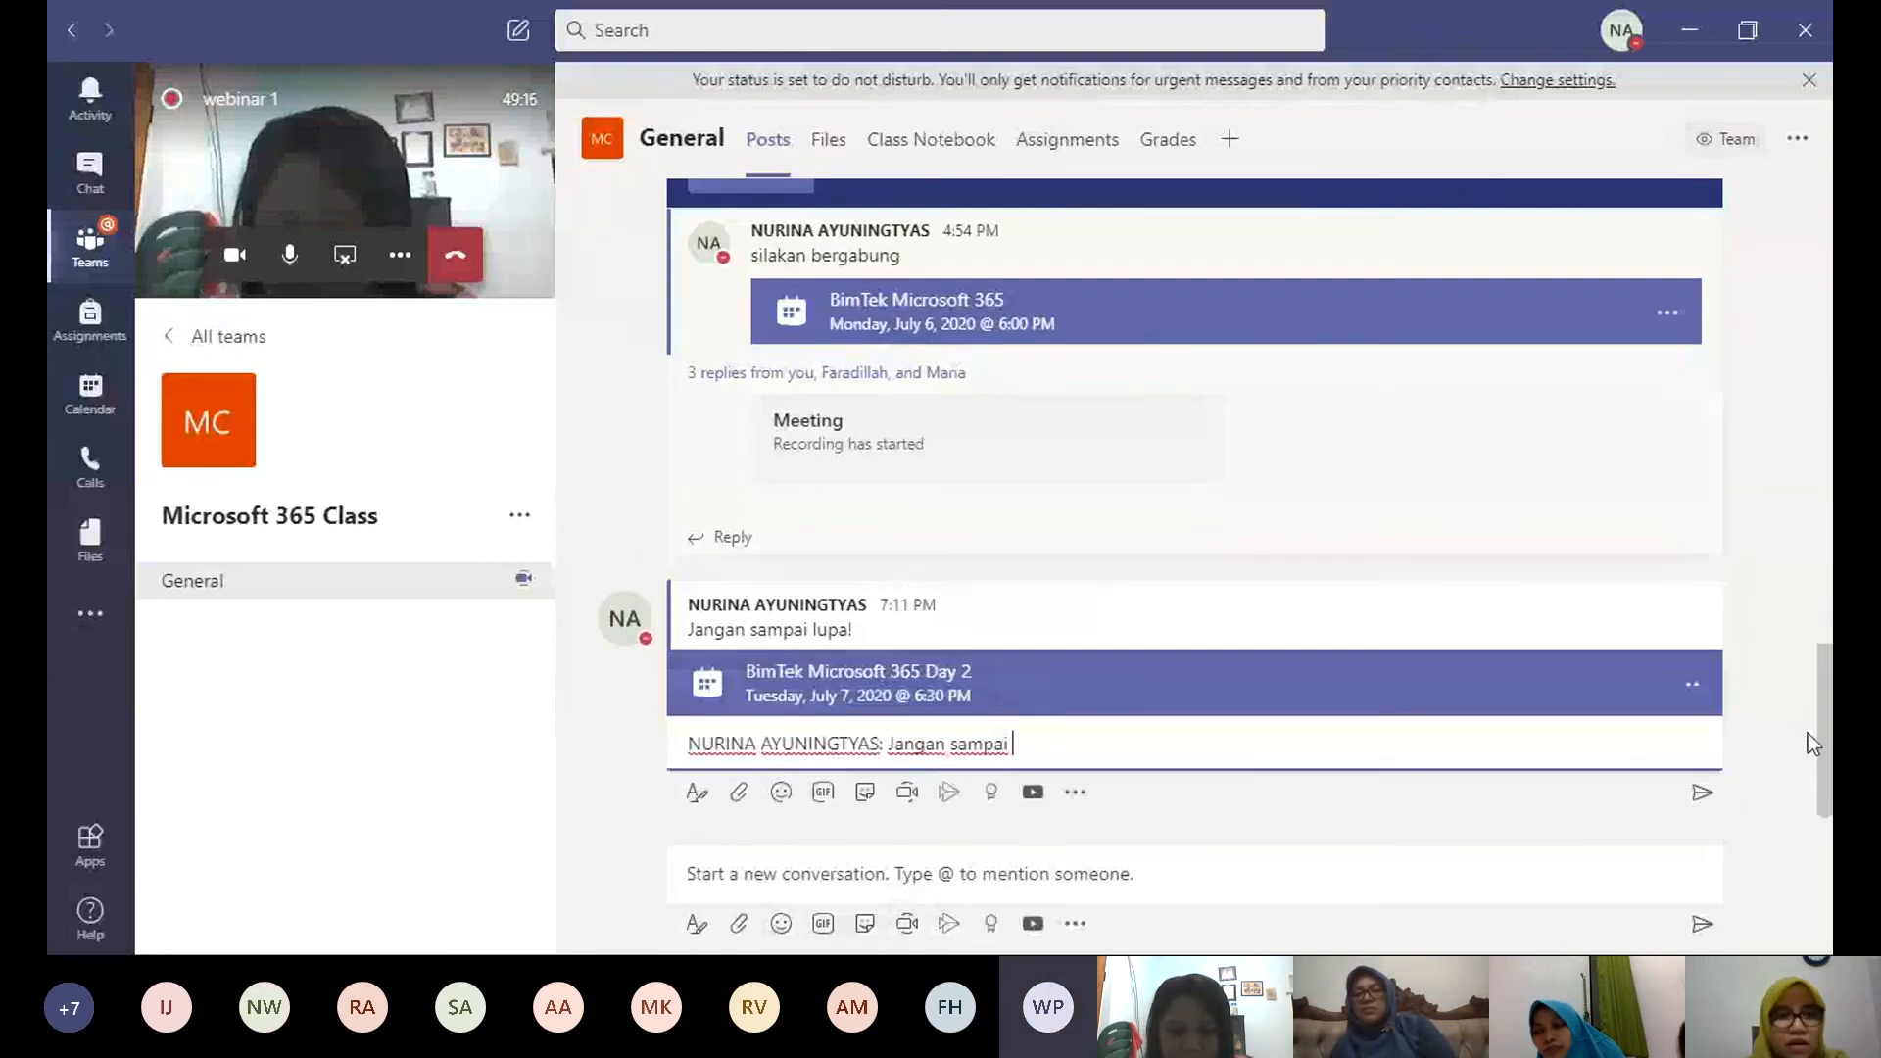
left_click_drag(1807, 733, 1821, 557)
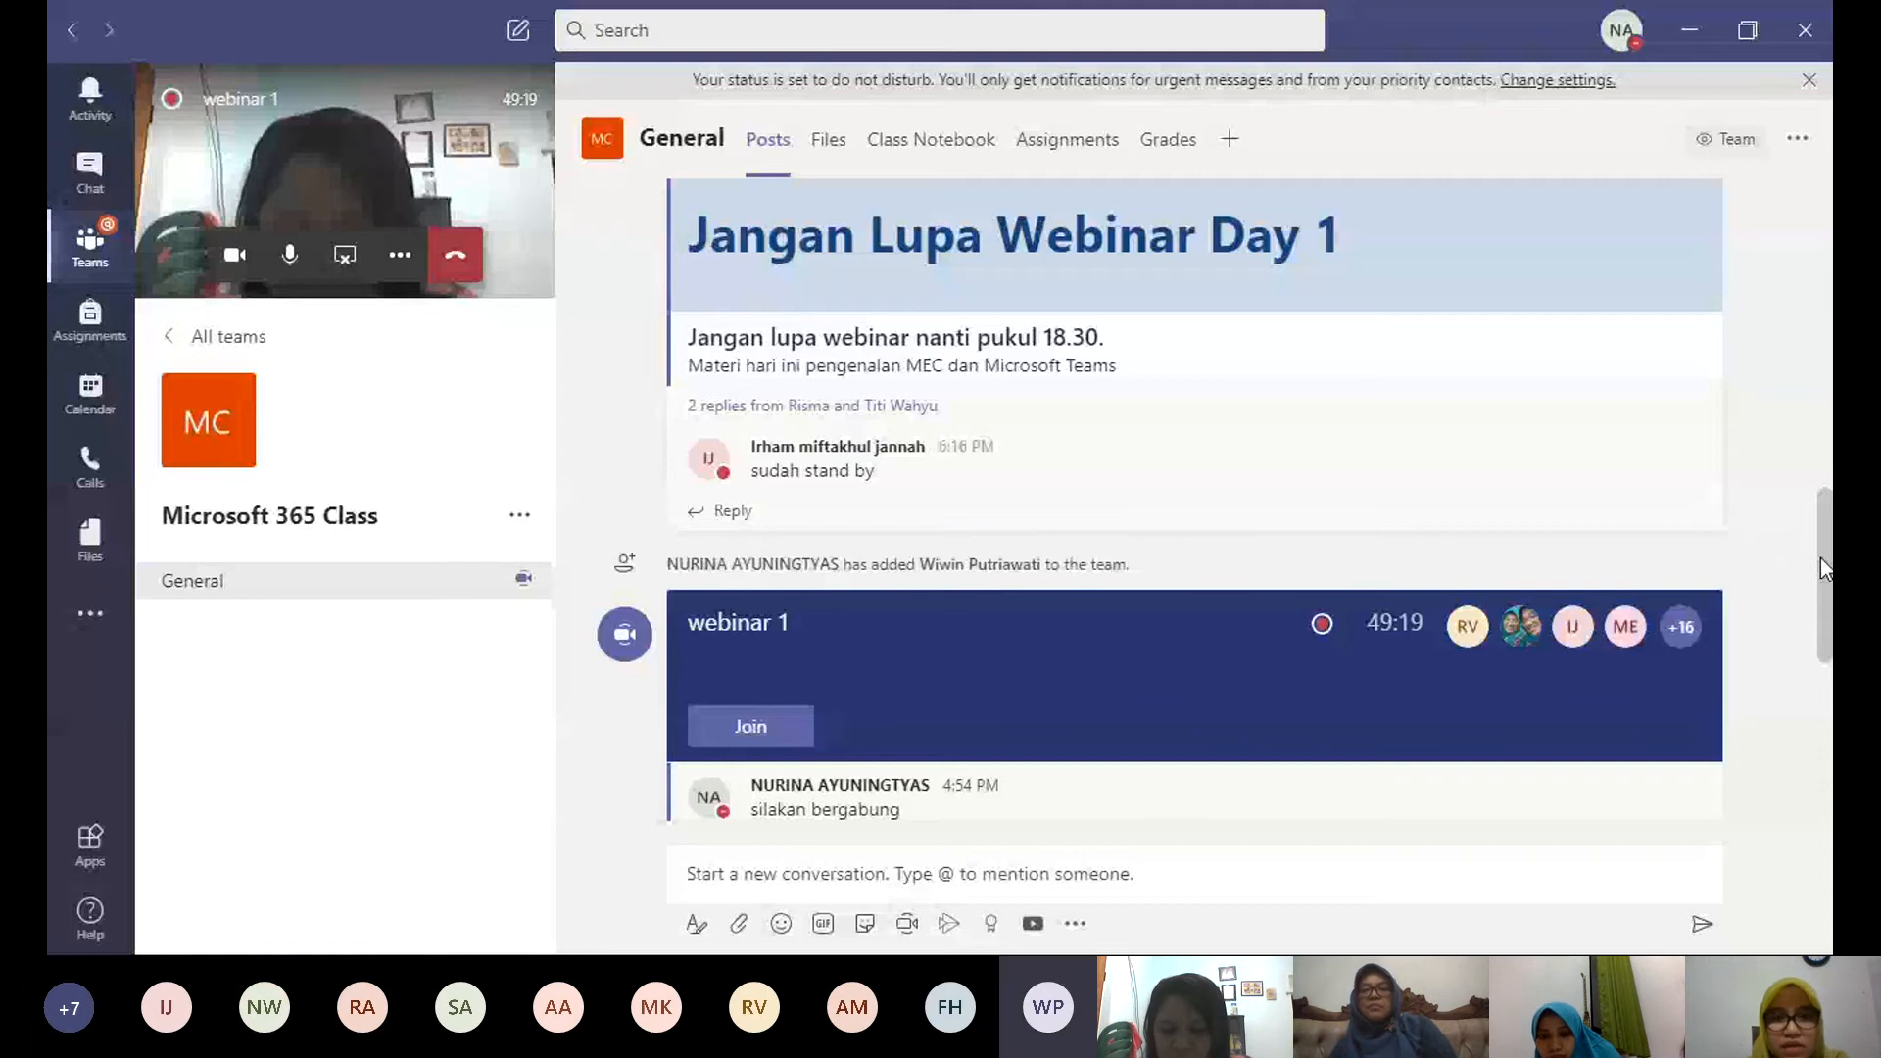
scroll(896, 186, "up", 5)
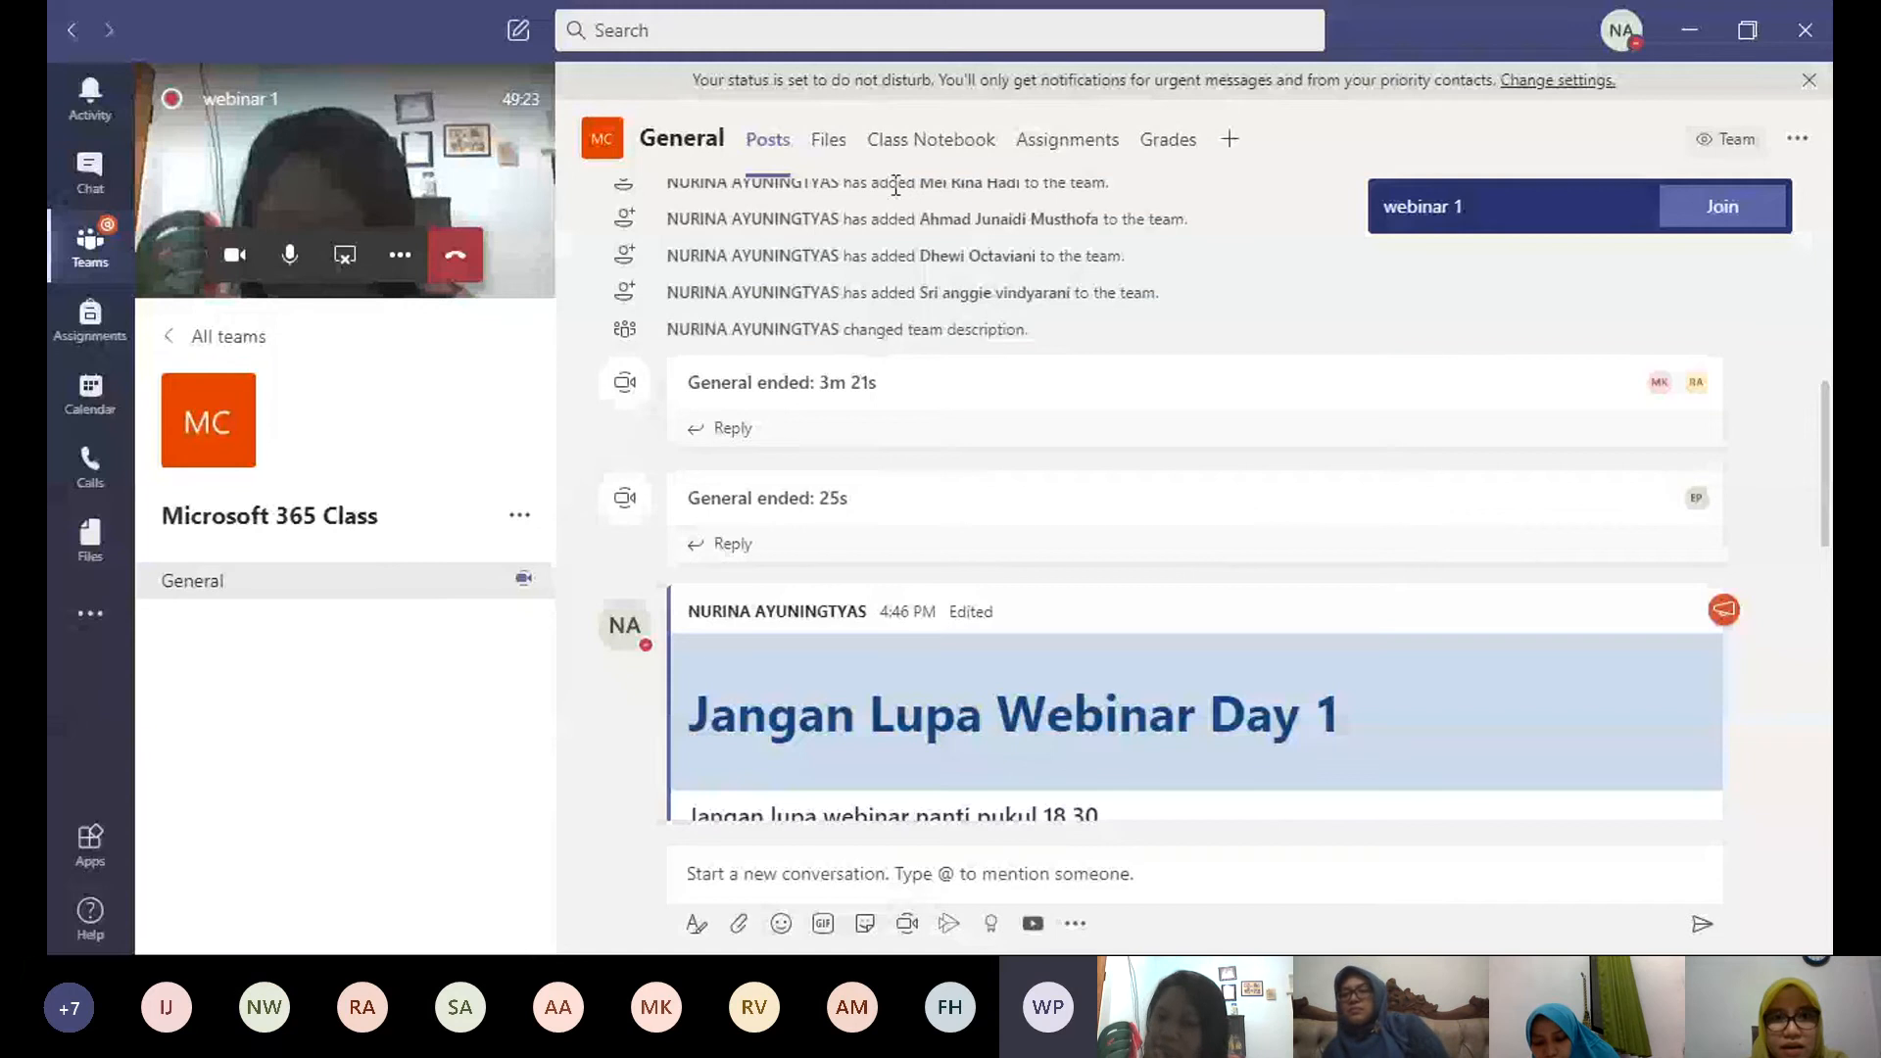
Step: Set up Assignments for the Microsoft 365 Class team and start a new assignment
left_click(1068, 142)
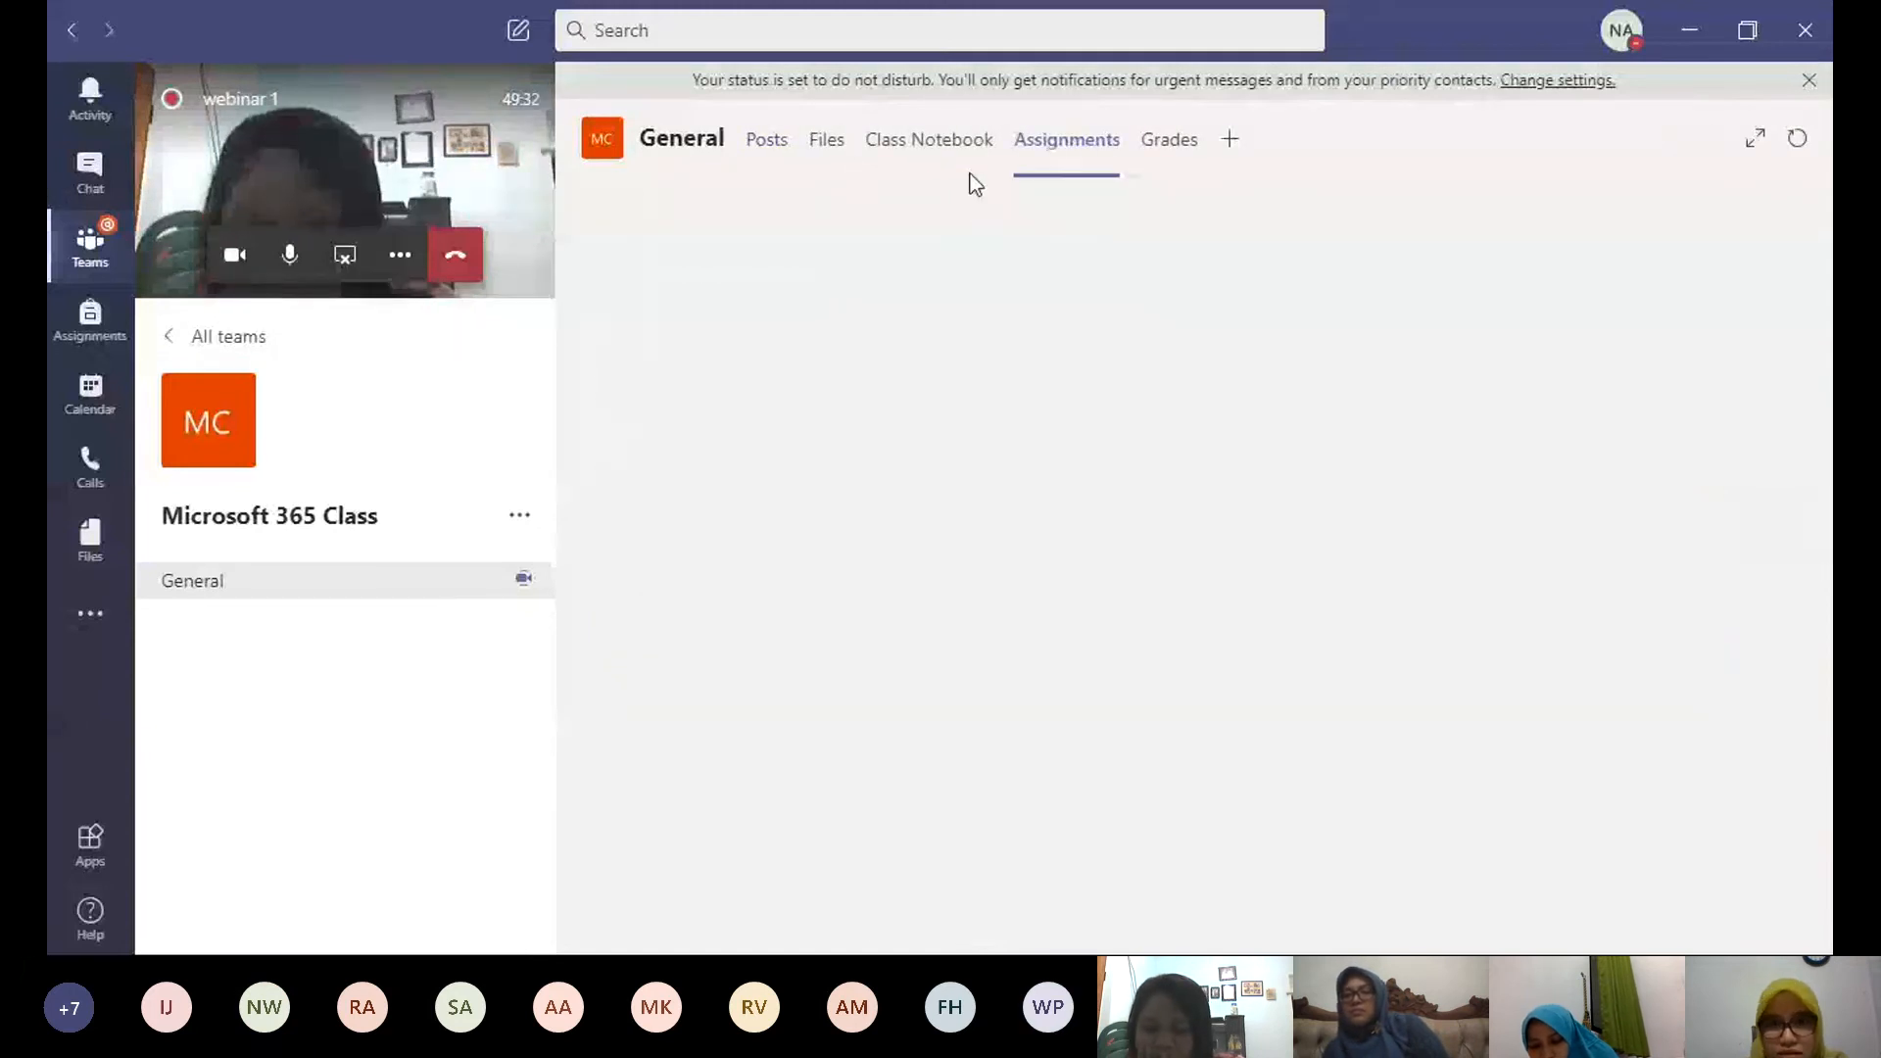
left_click(1225, 140)
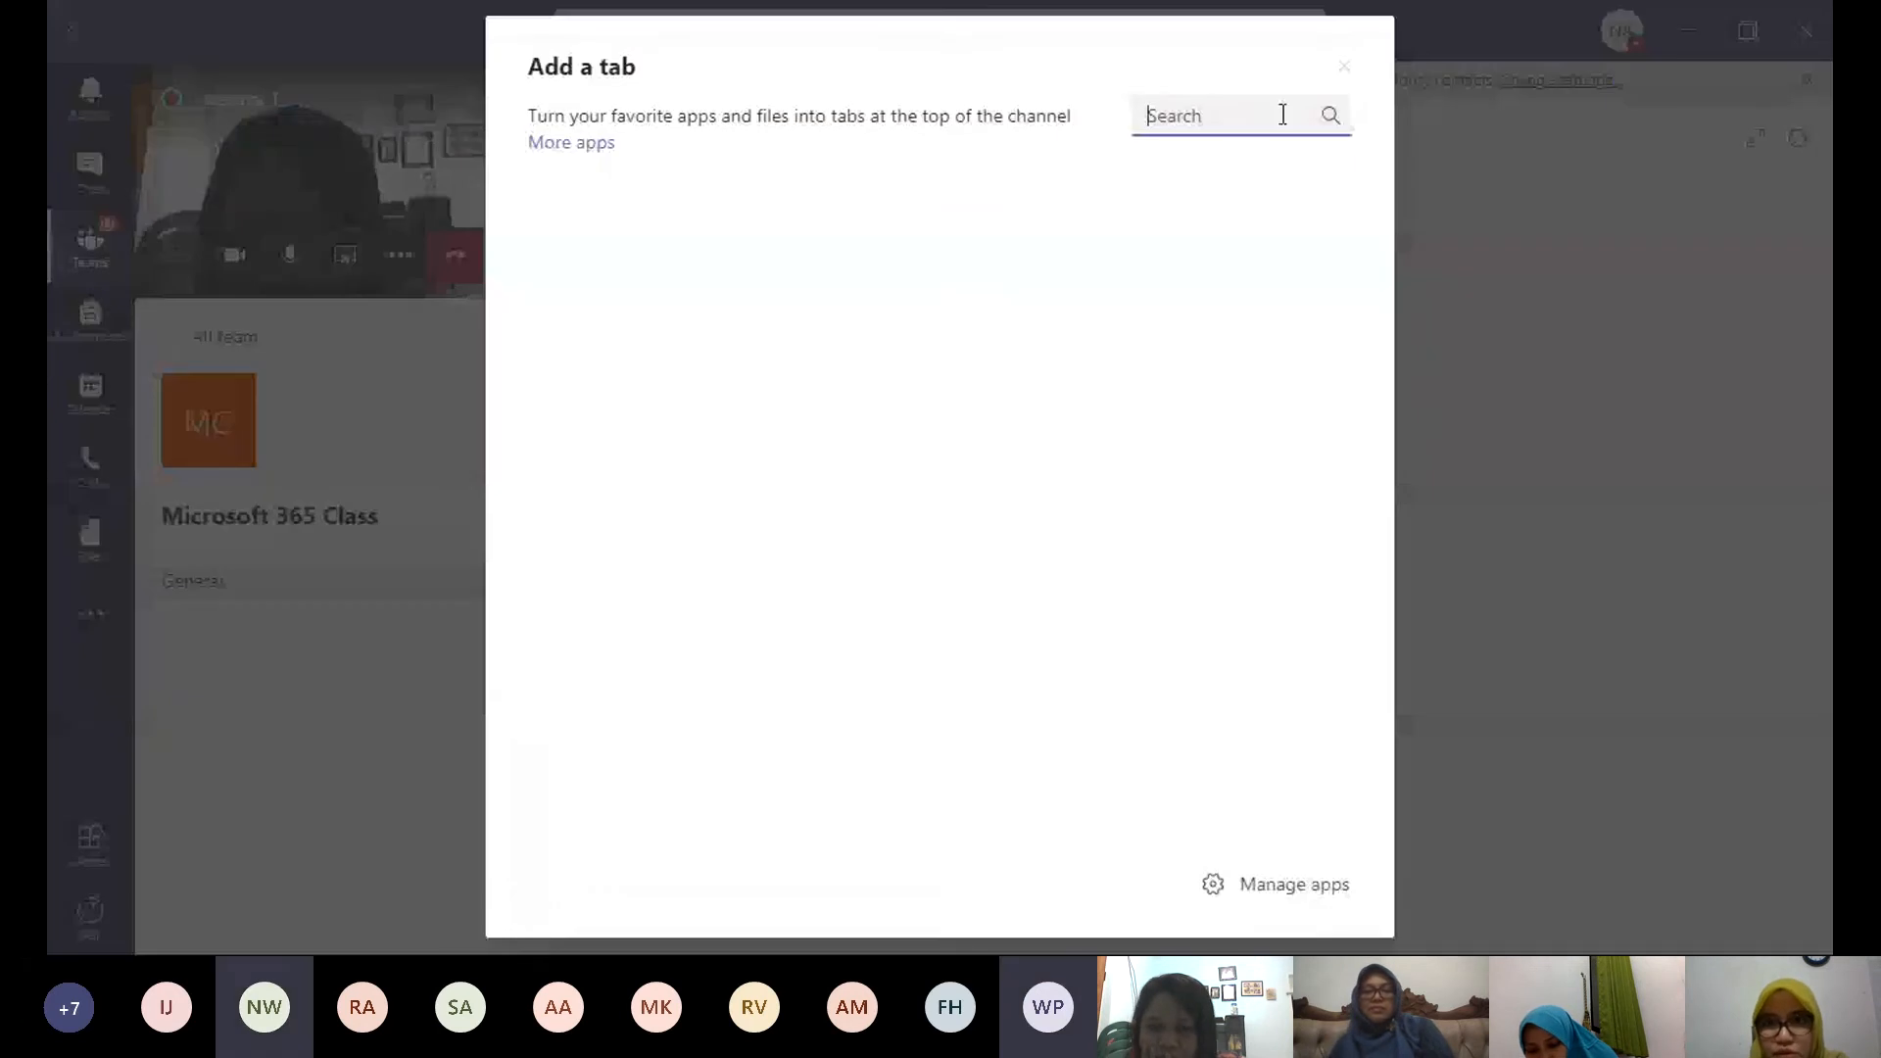
left_click(230, 539)
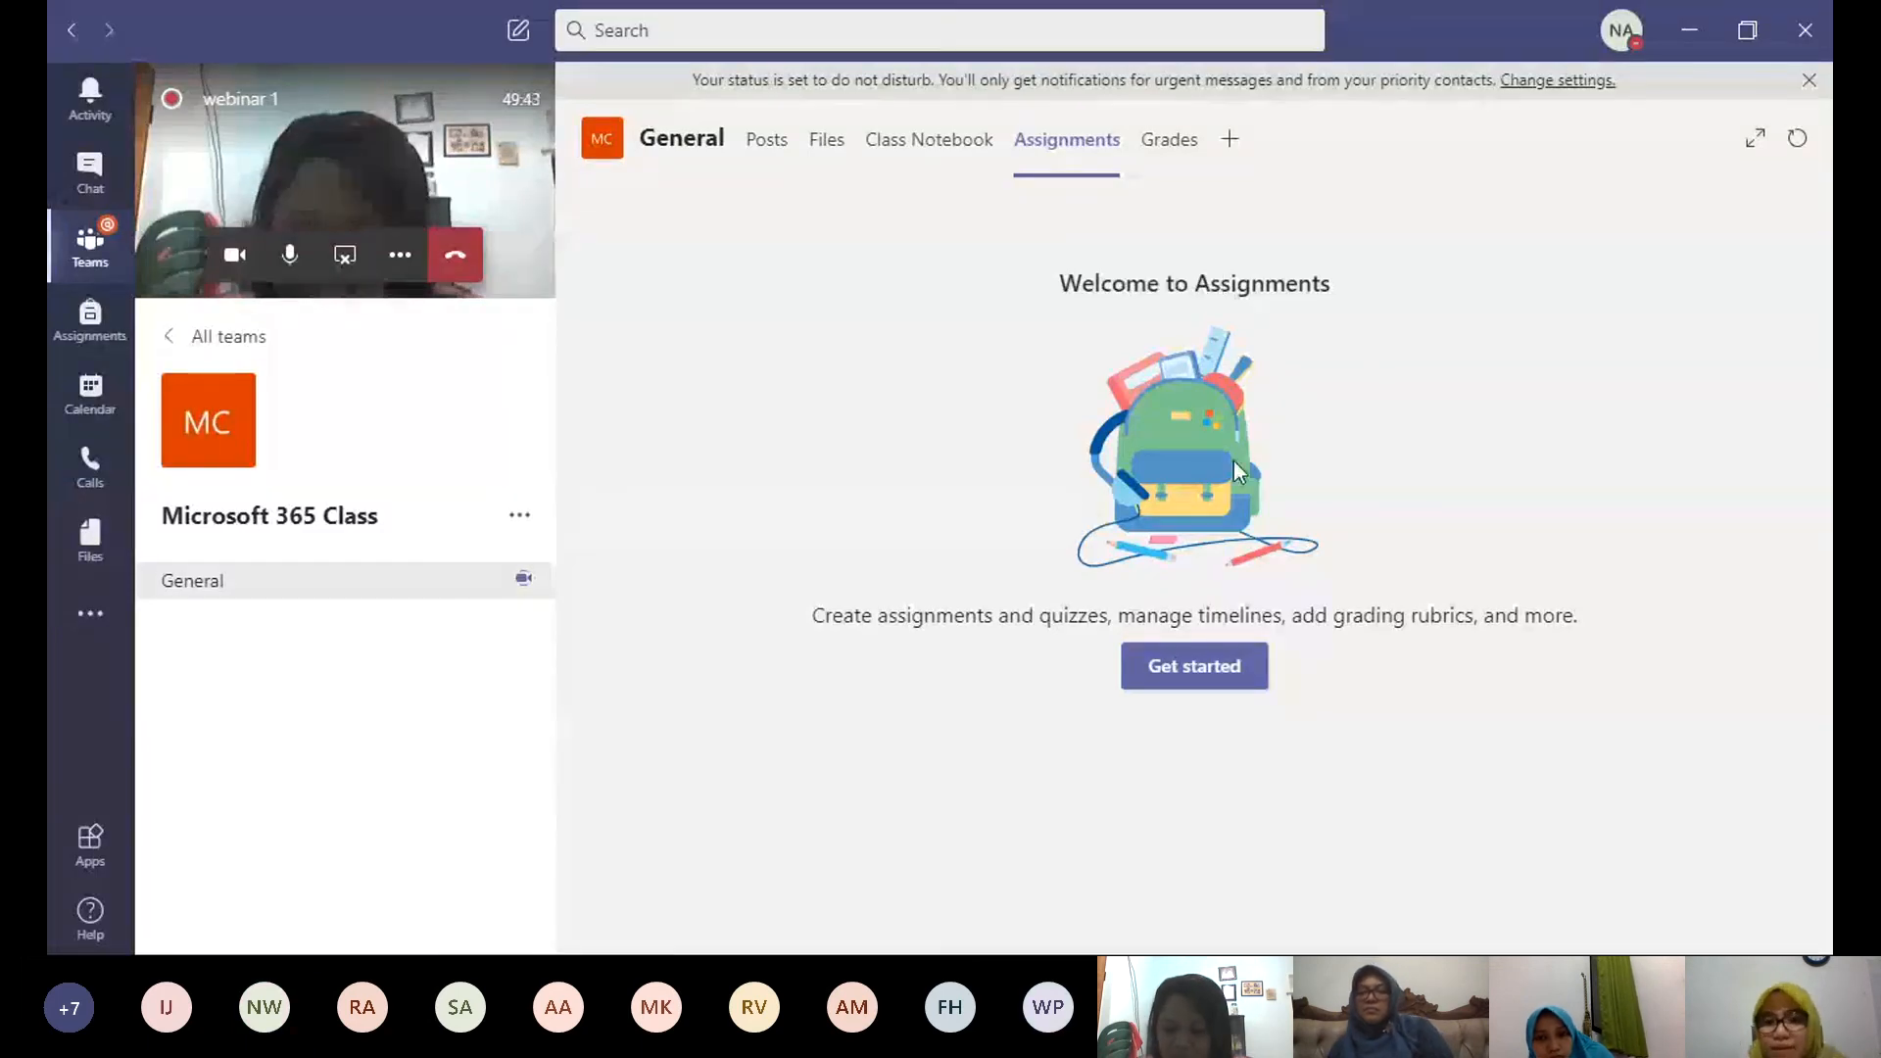
left_click(1174, 670)
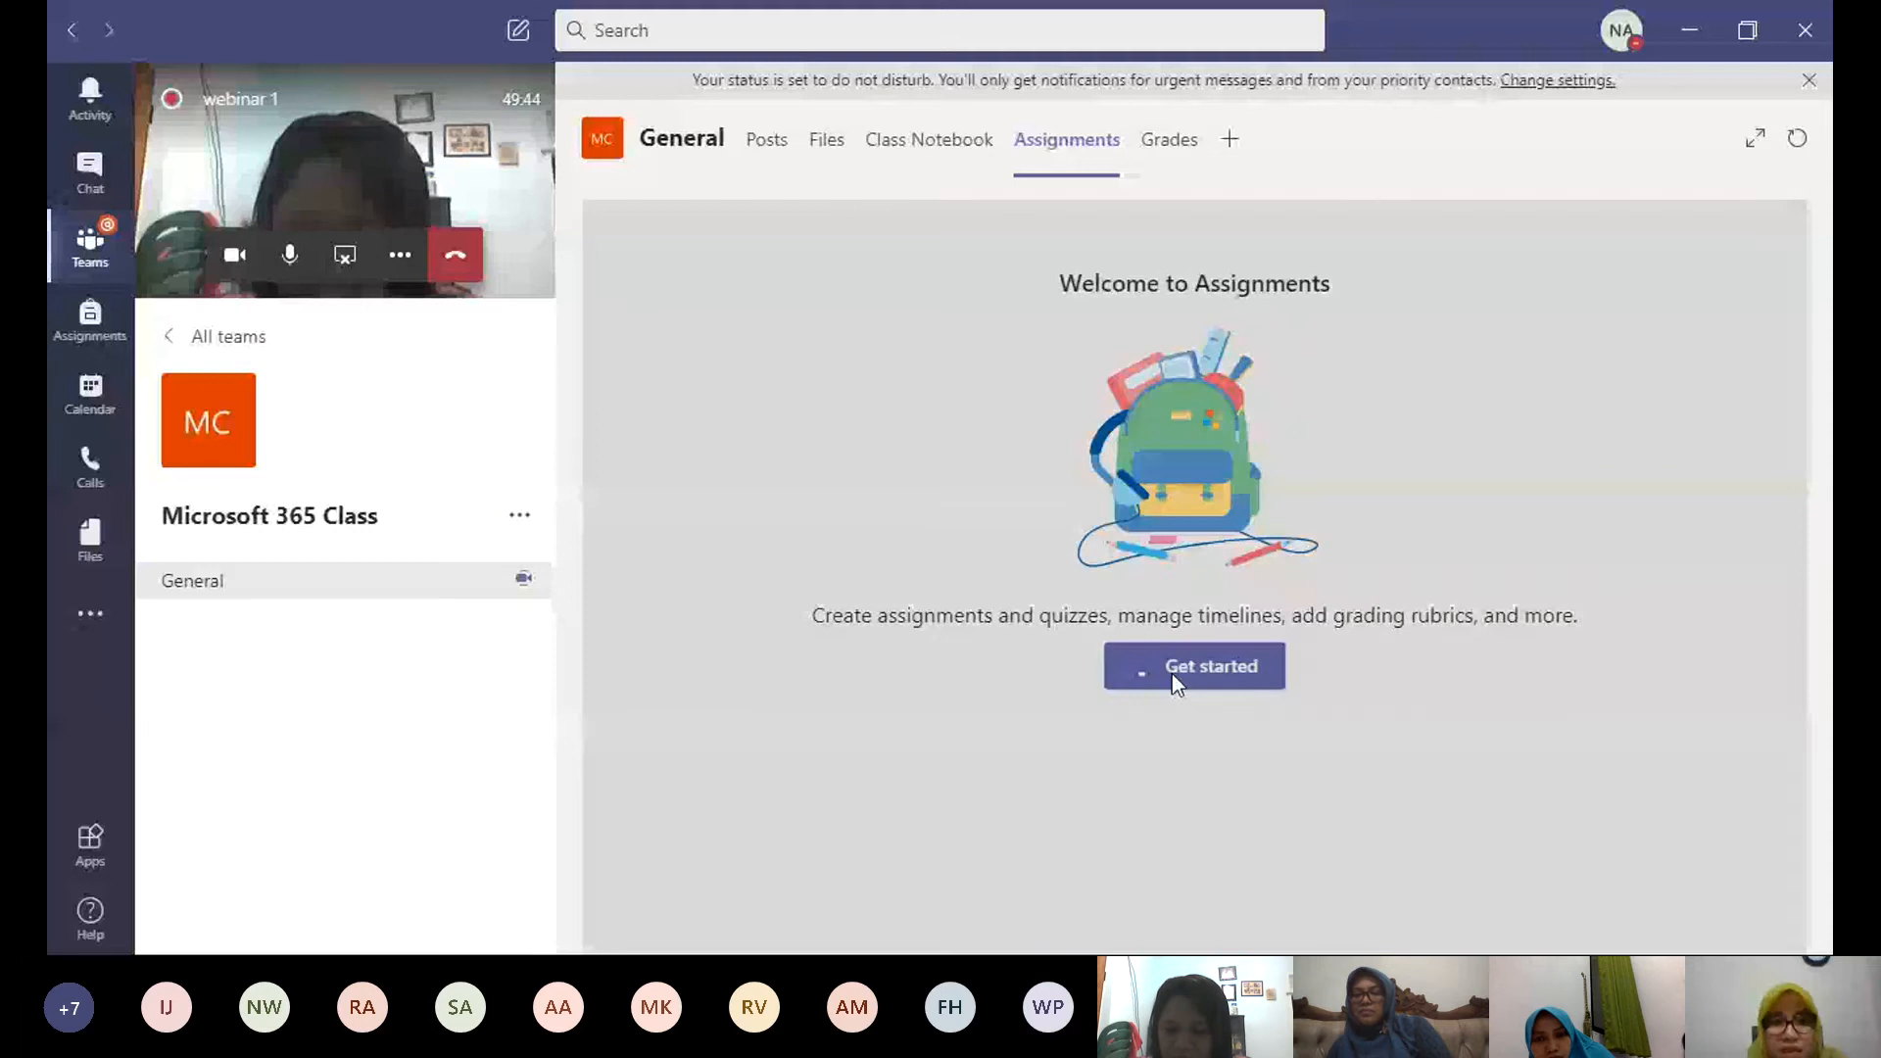
left_click(654, 713)
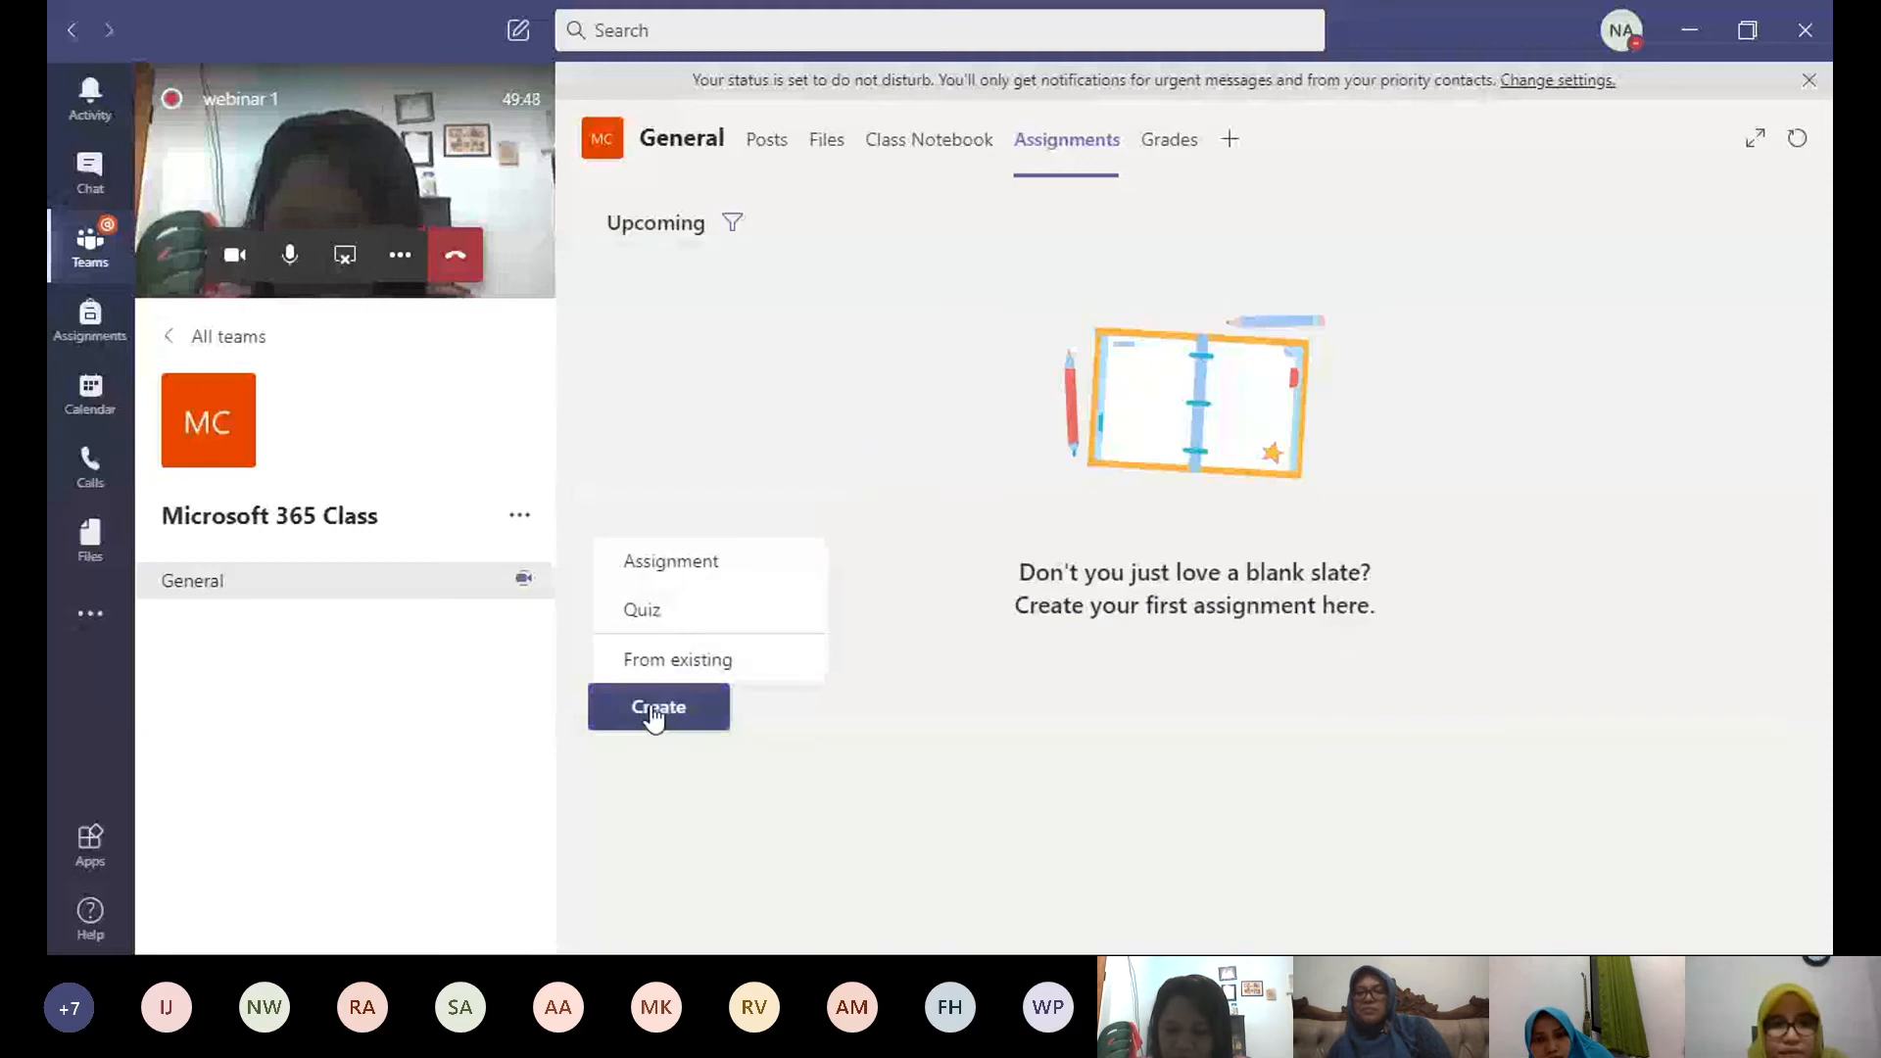
left_click(672, 565)
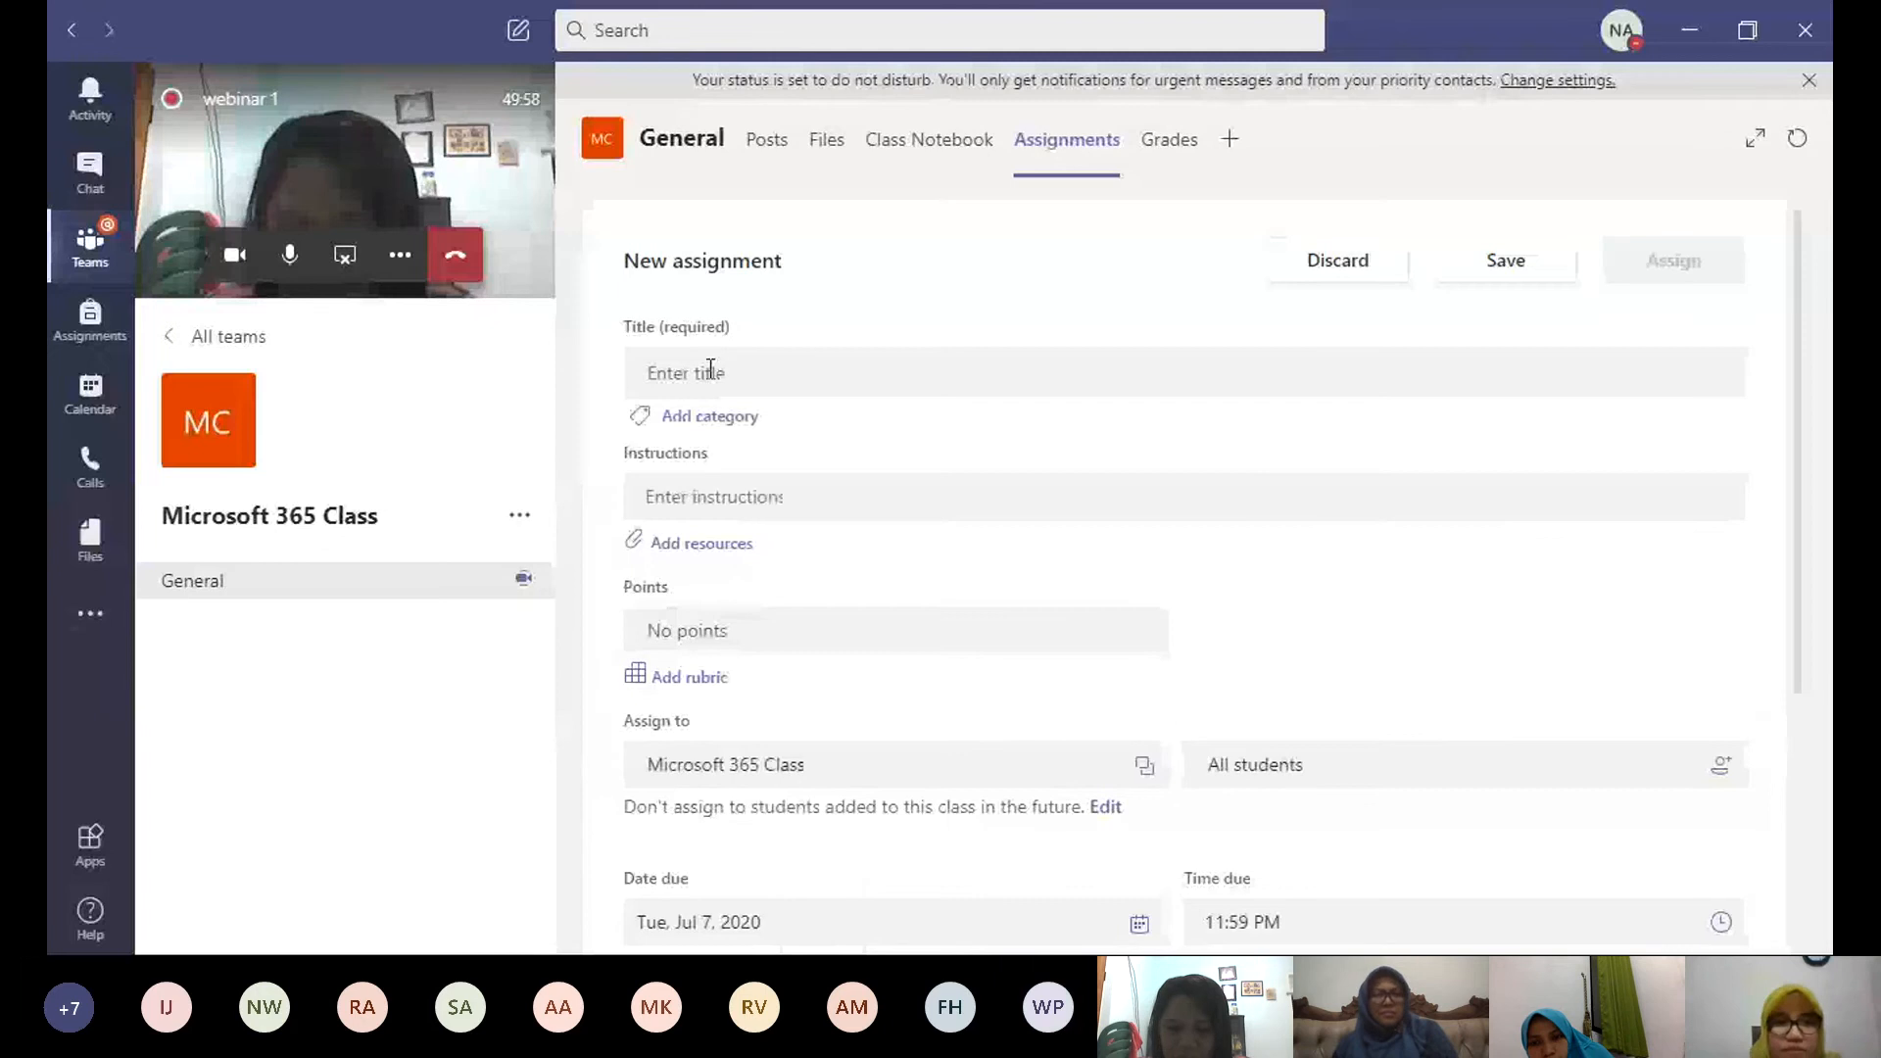
Step: Title the assignment "Task 1 BimTek Microsoft 365" and set its points to 100
left_click(712, 371)
type("T")
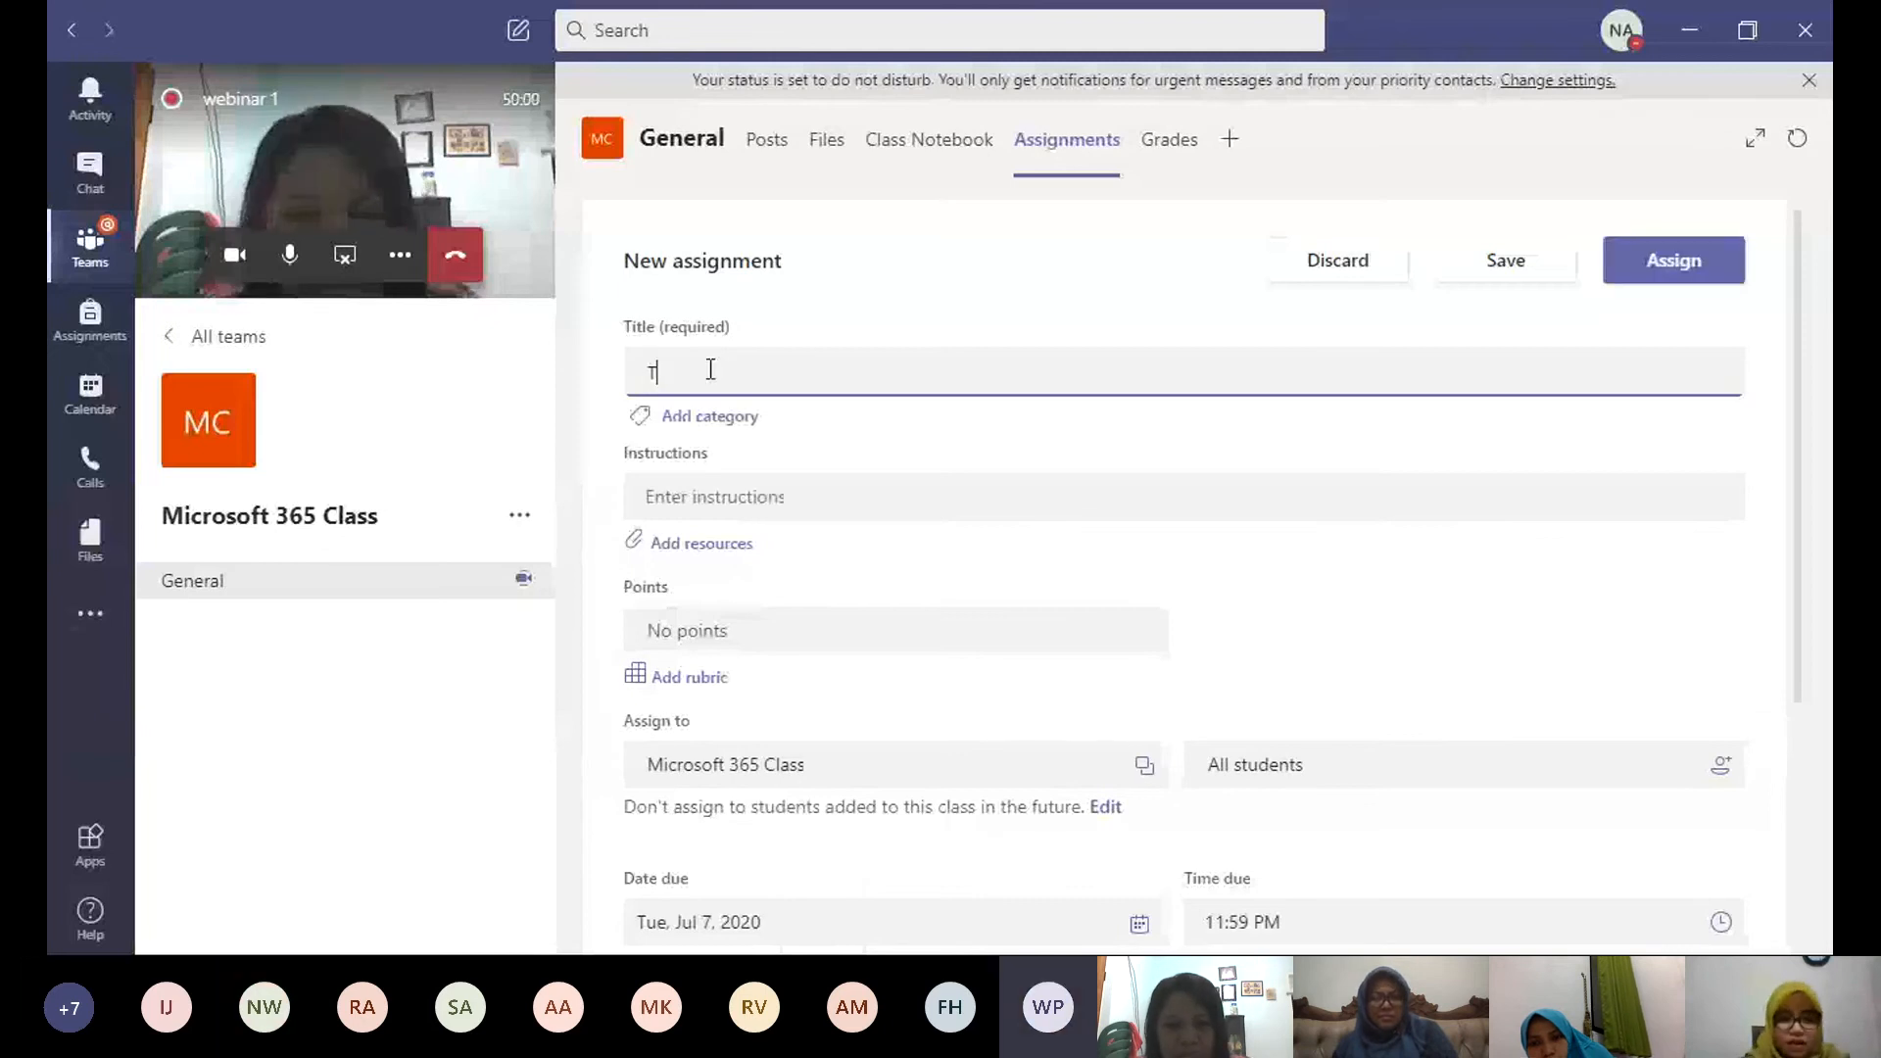
type("ask 1 ")
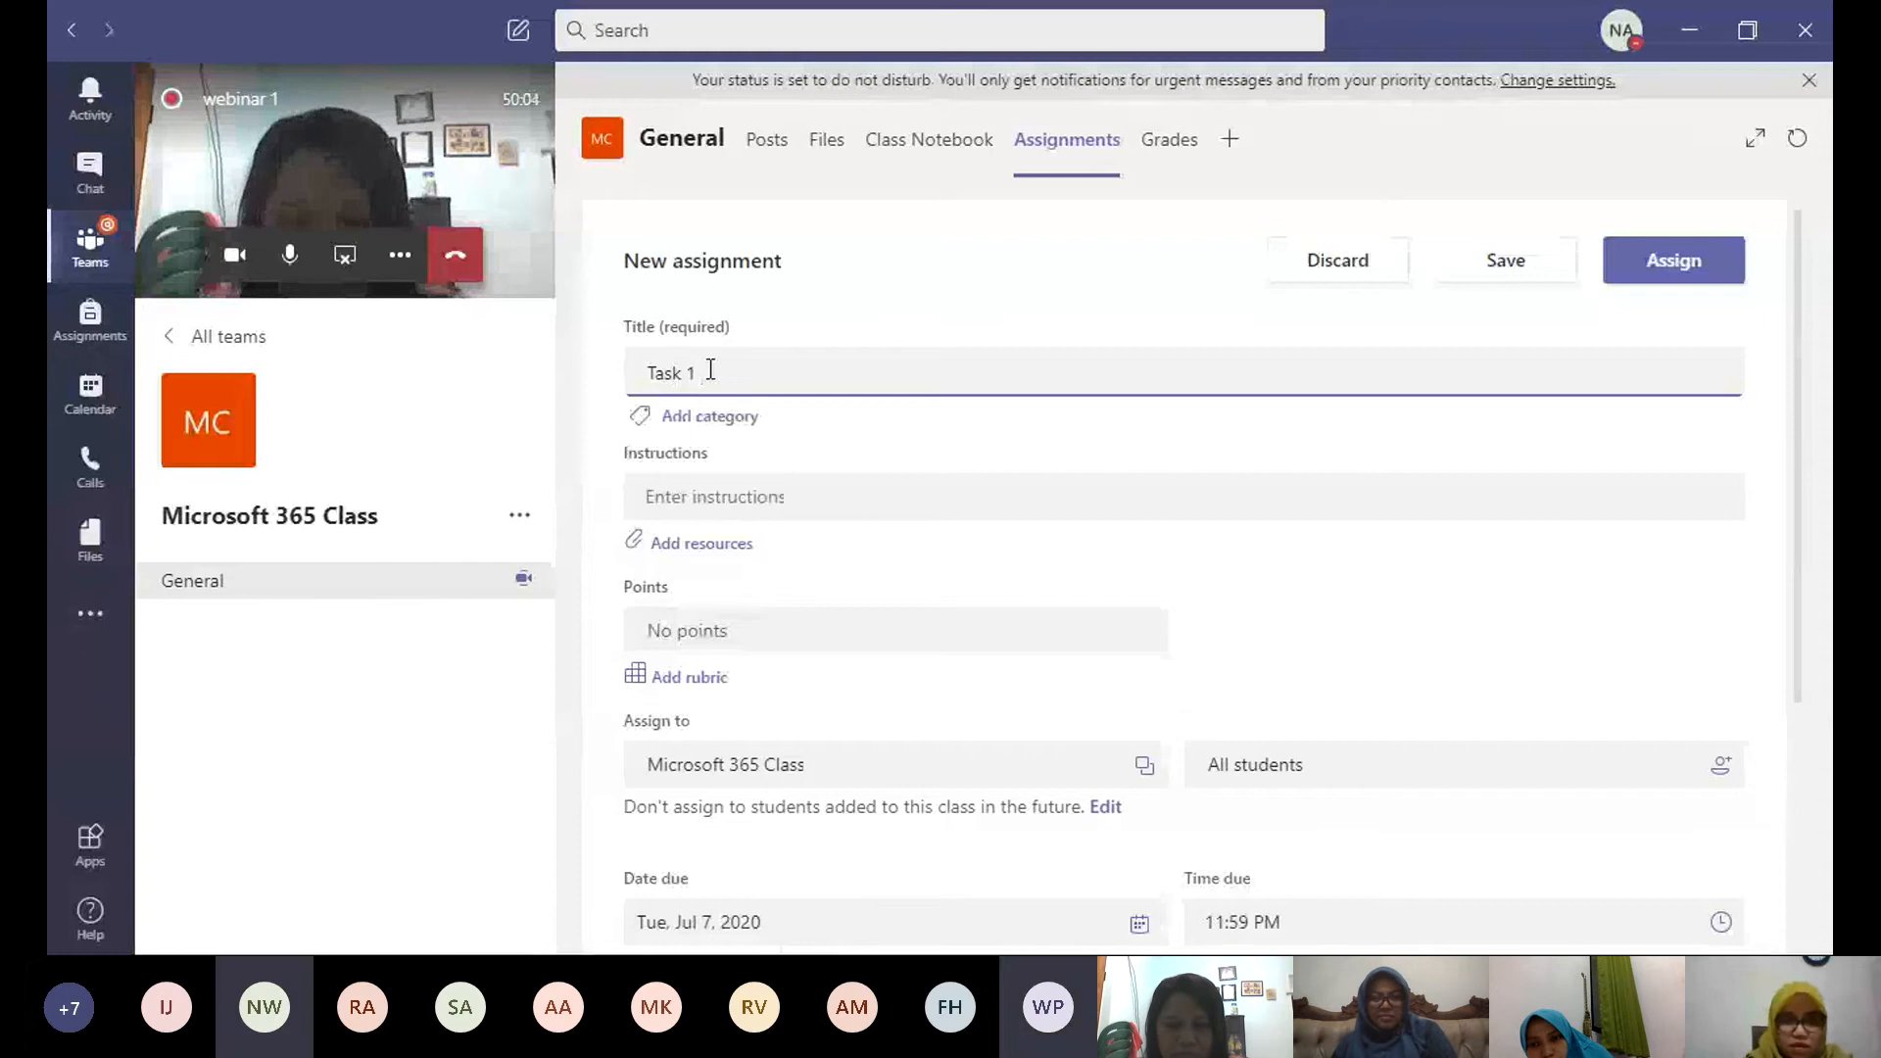
type("Bim")
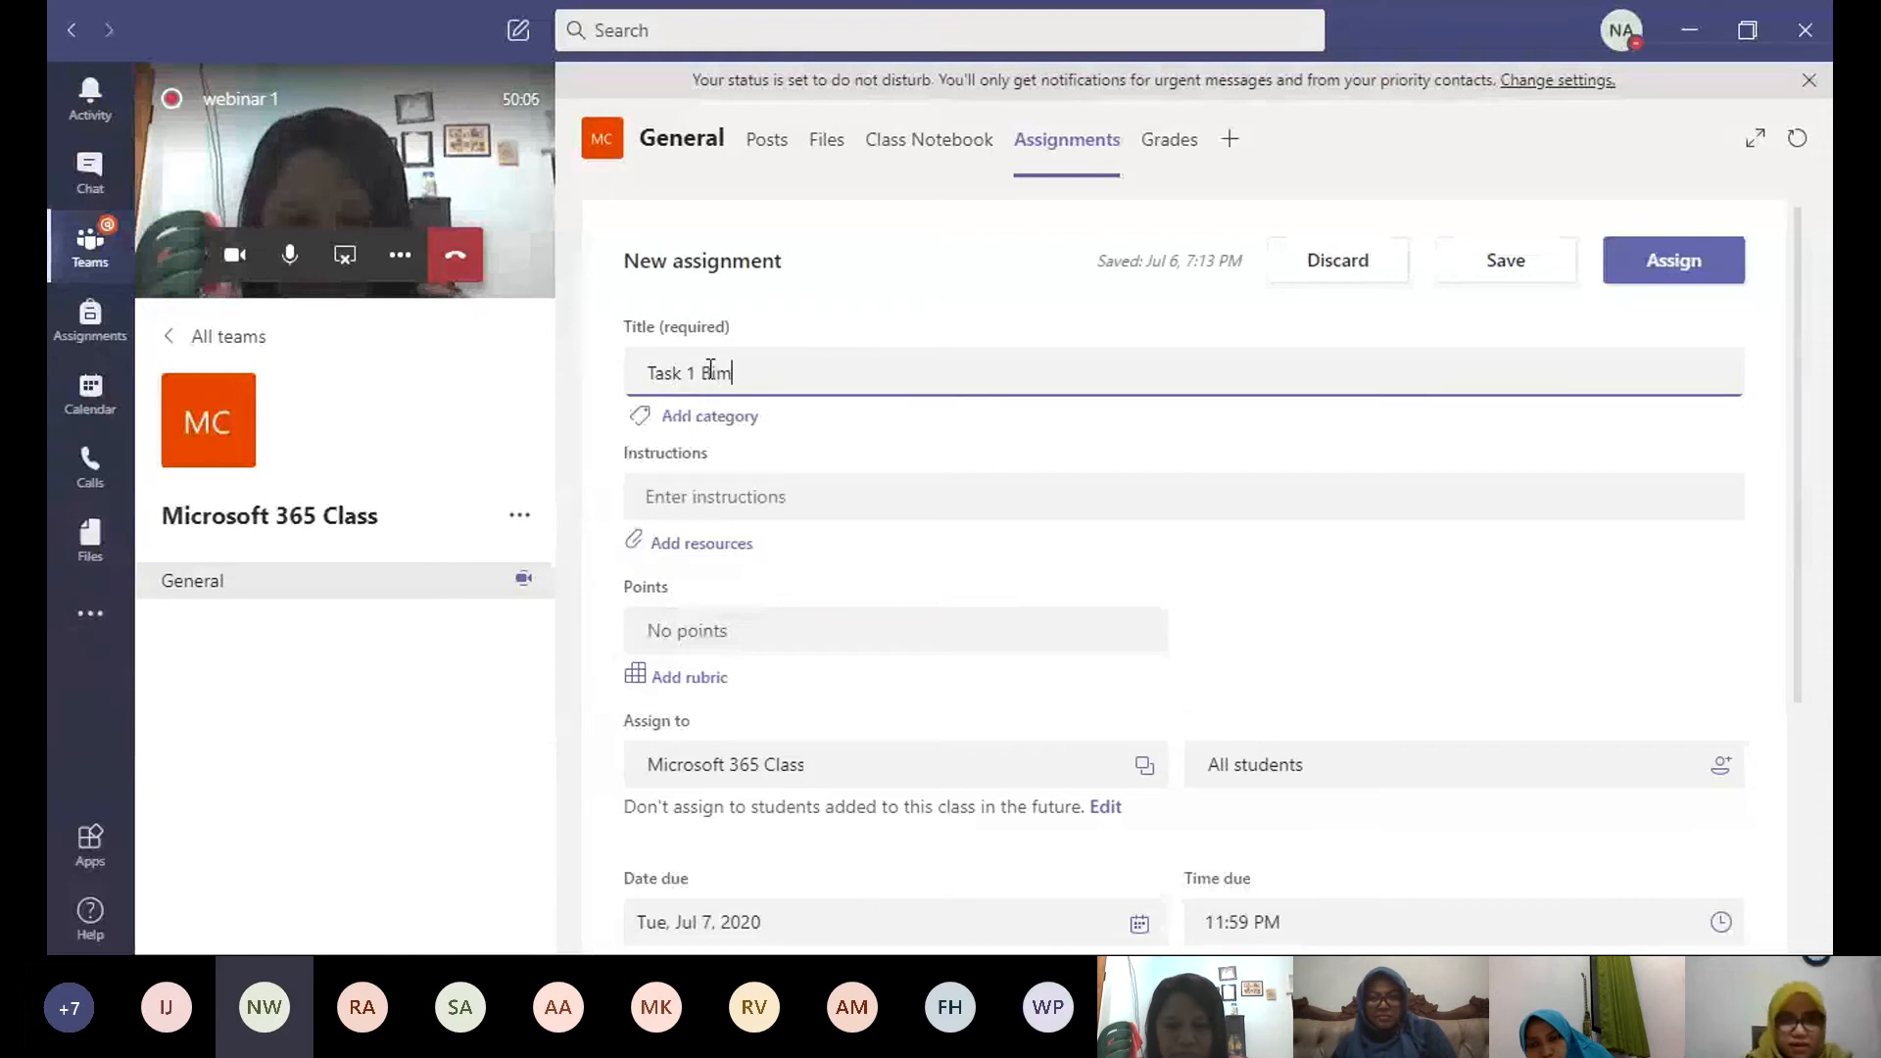
type("Tek Micr")
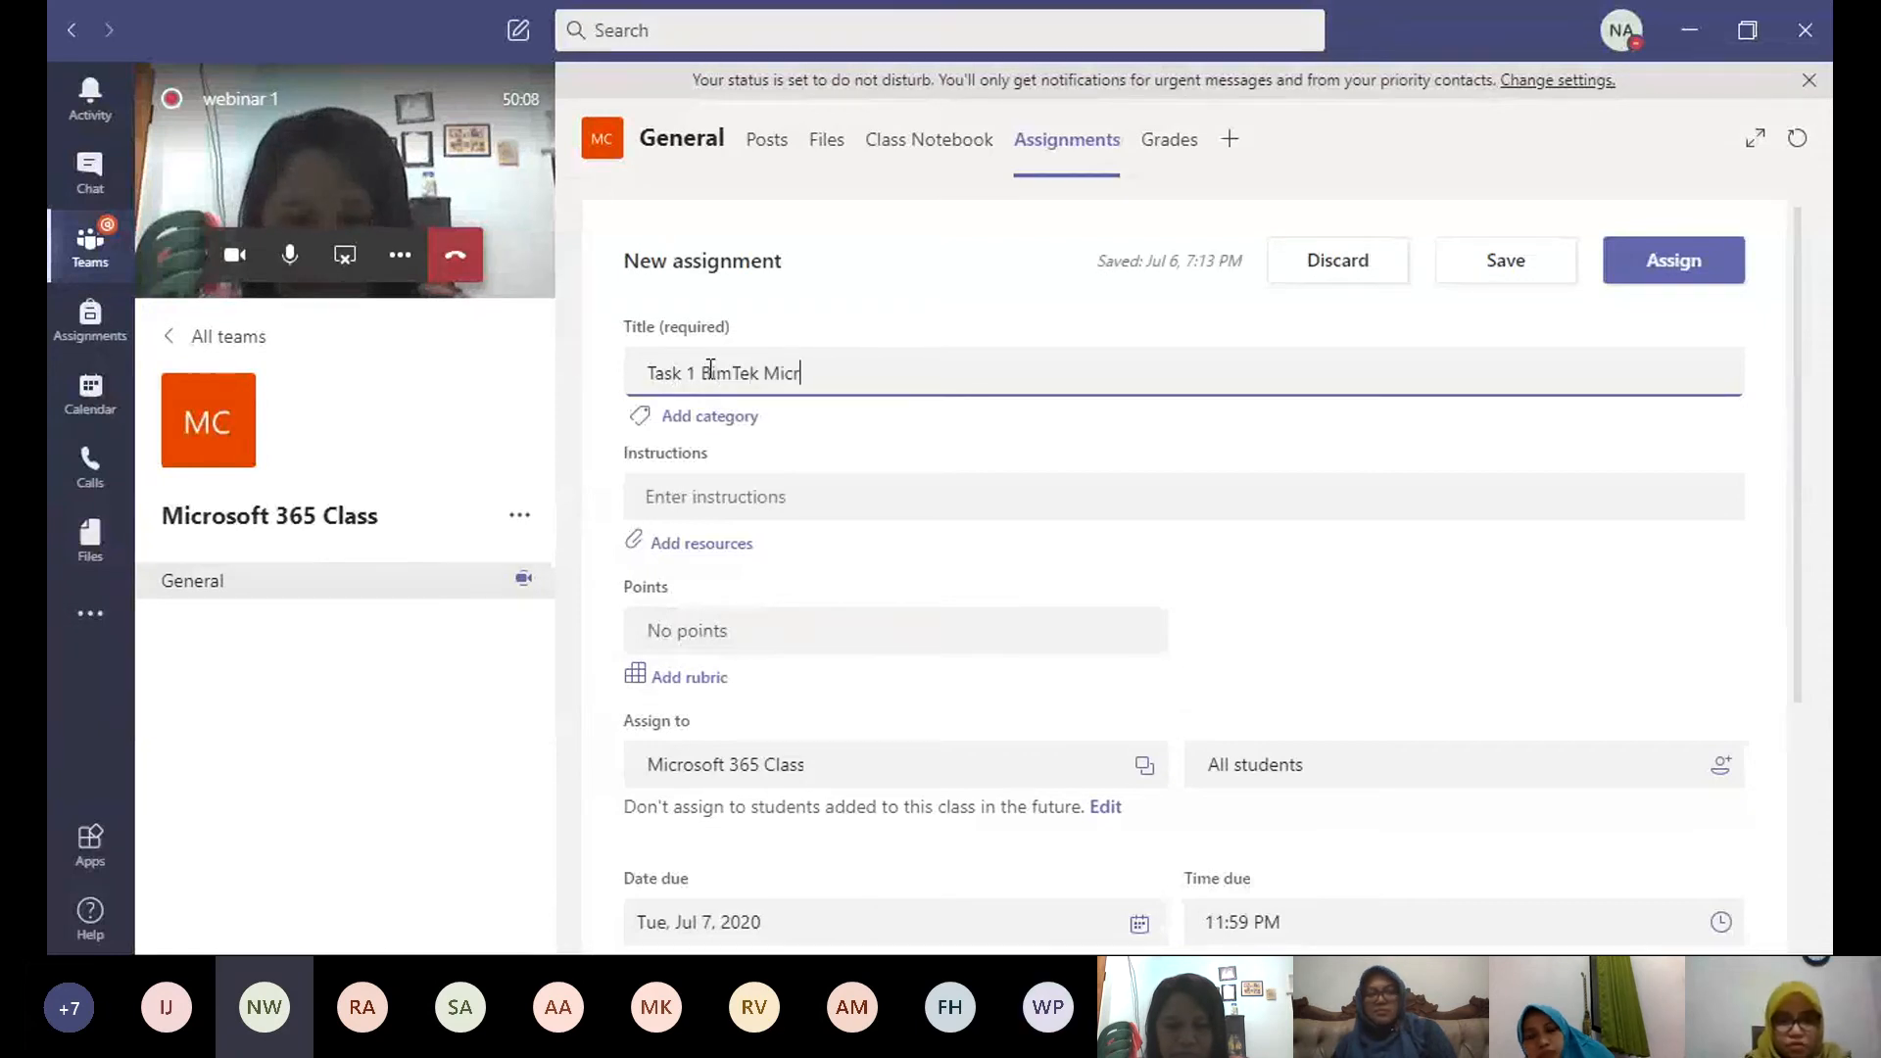
type("osoft 3")
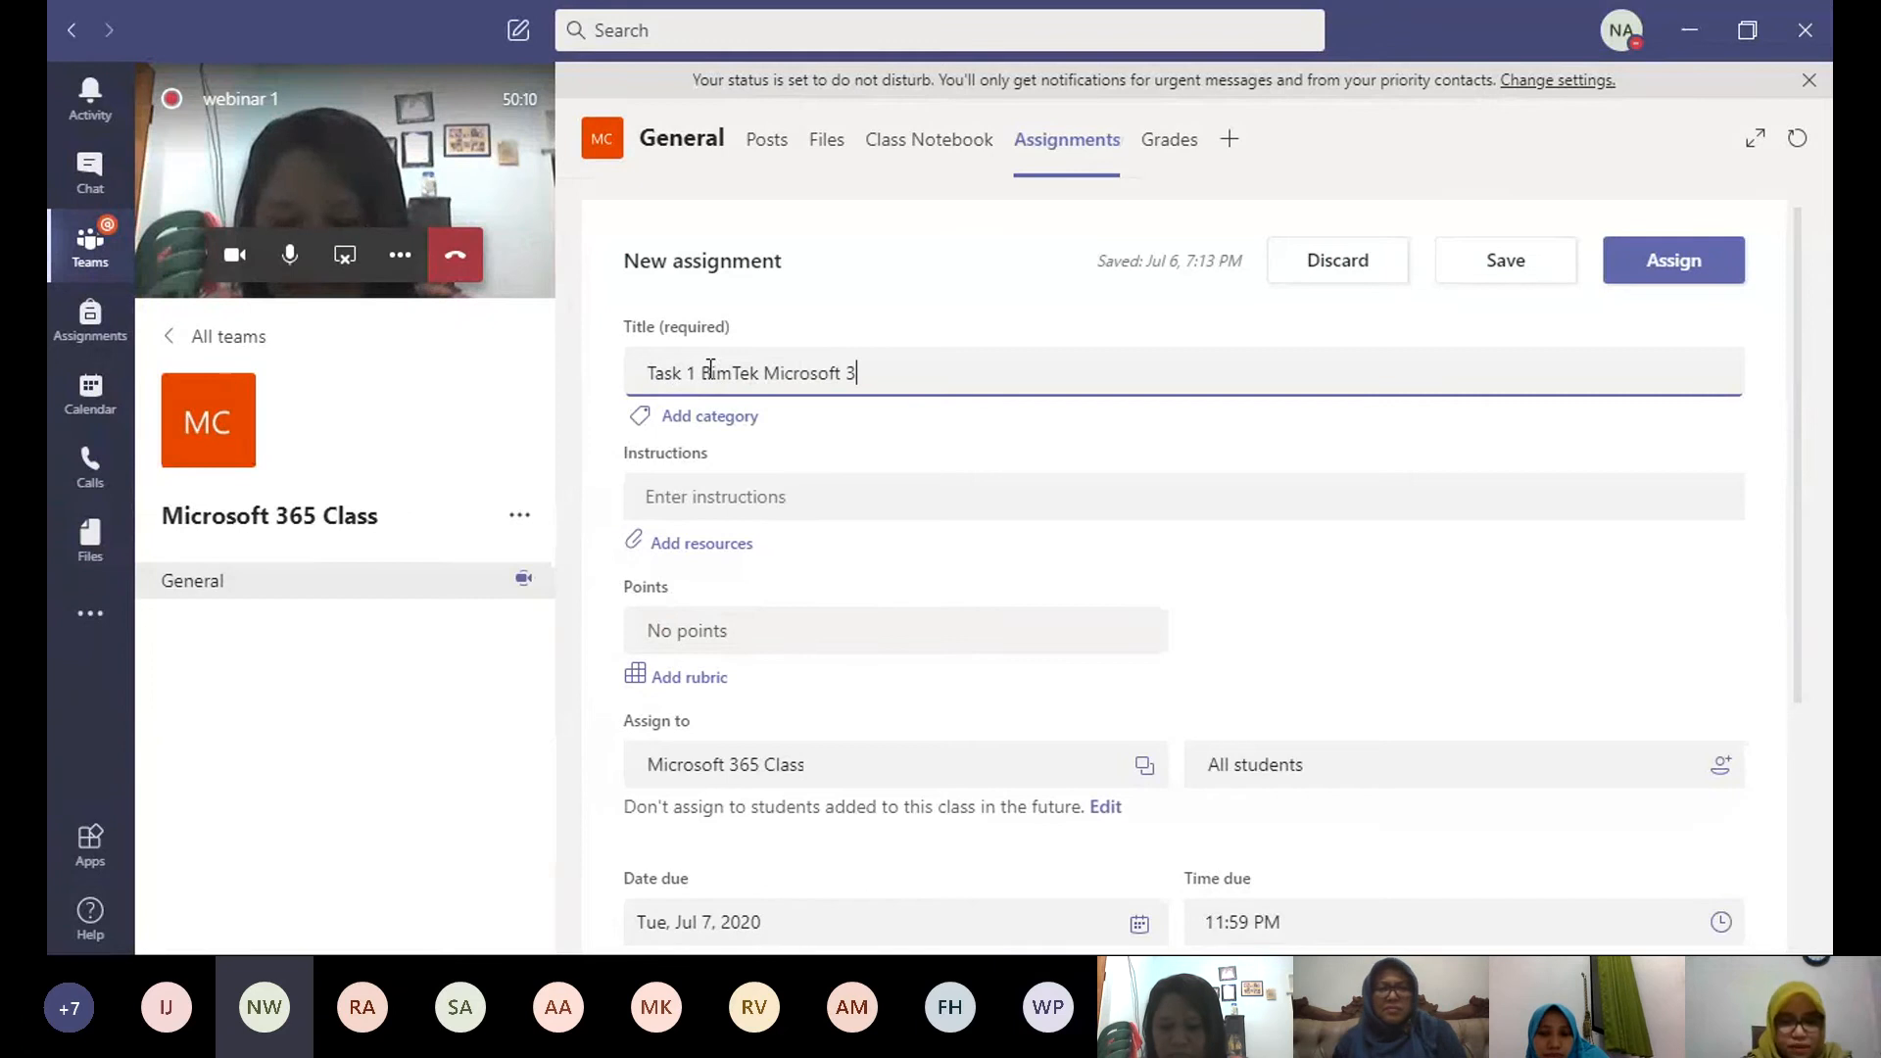
type("65")
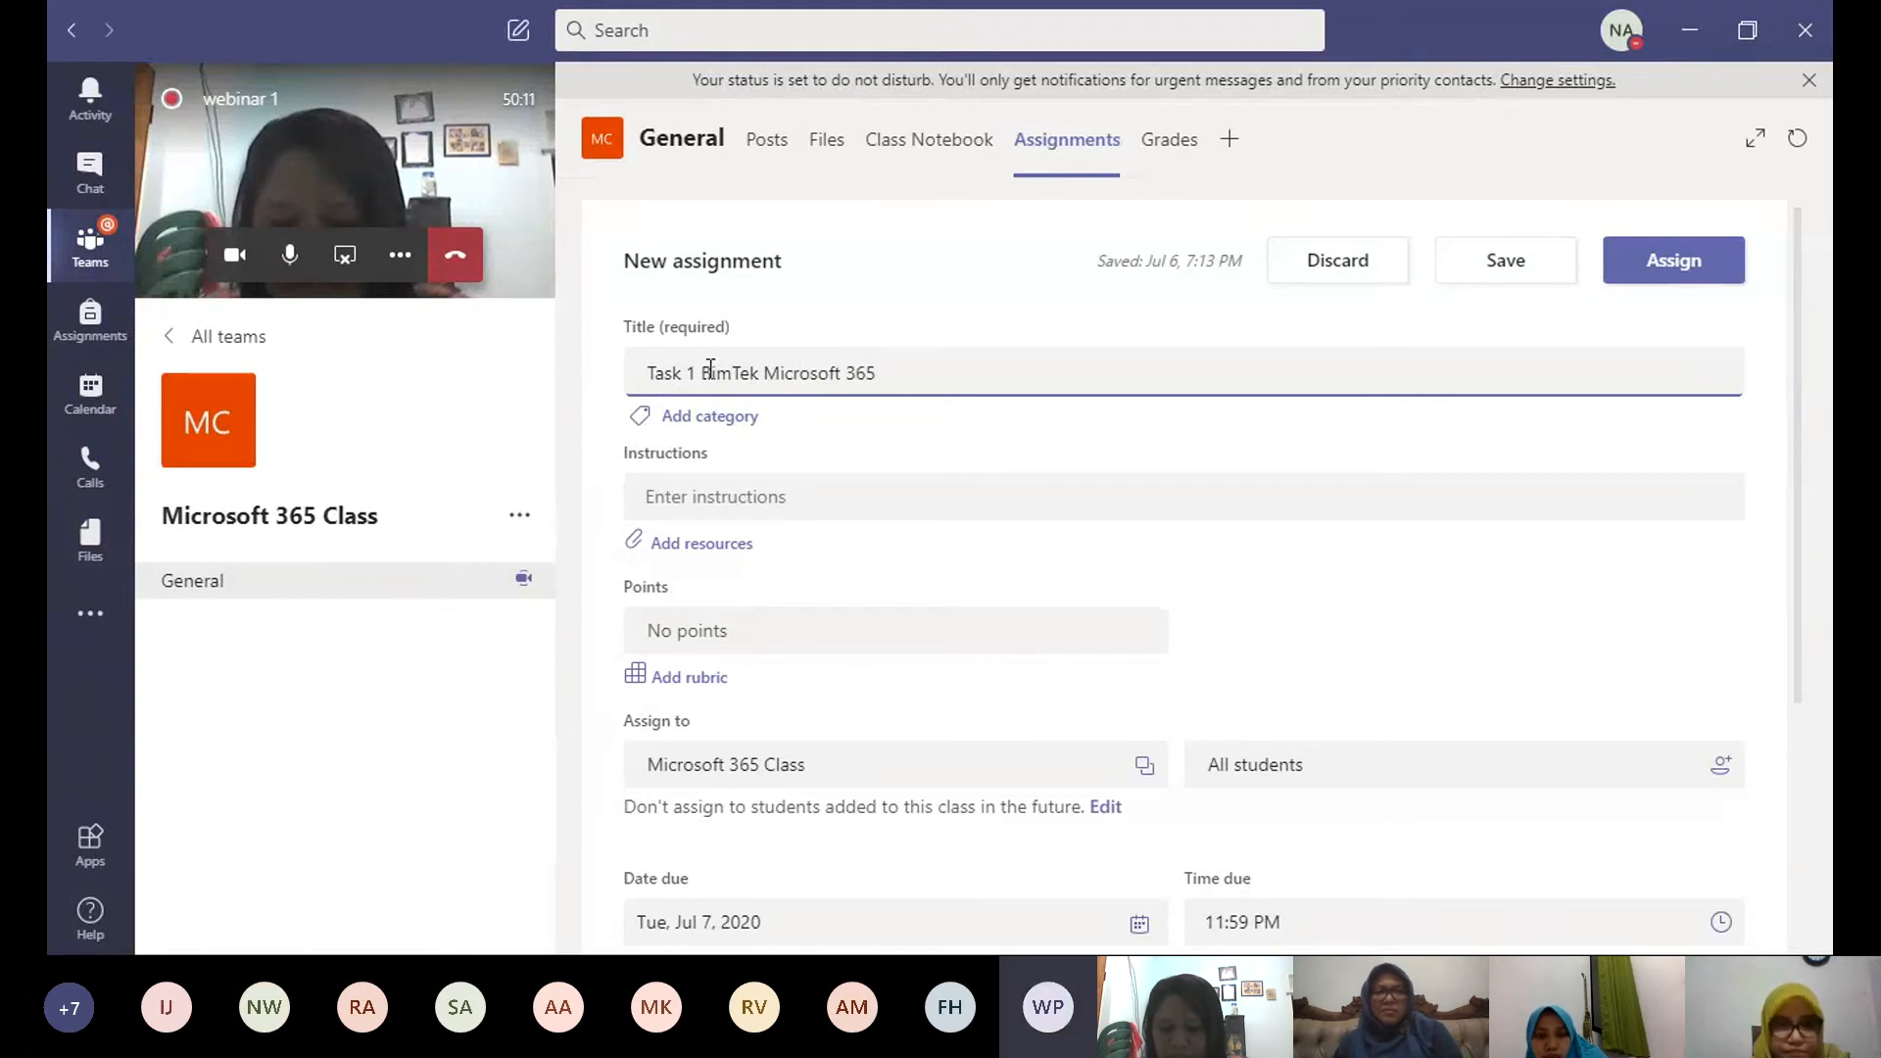
left_click(716, 648)
type("100")
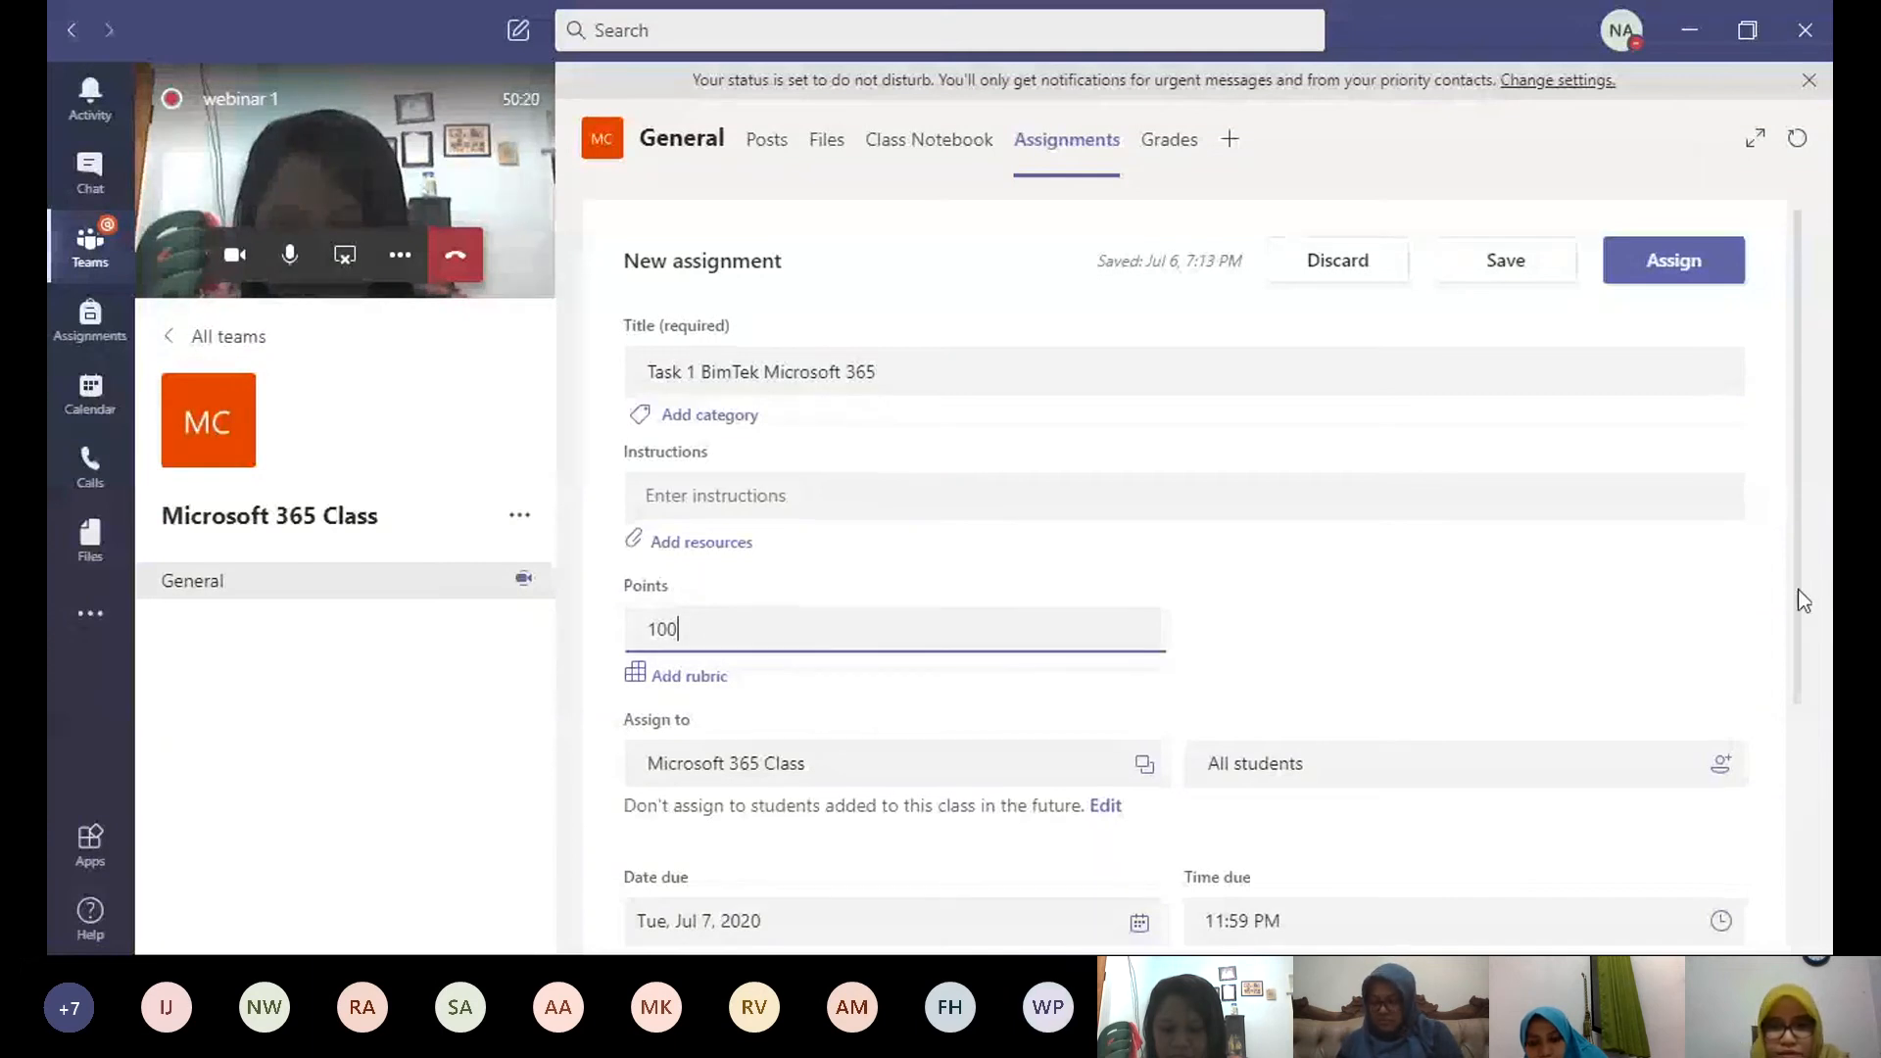
Step: Set the assignment's due date to Friday, July 10, 2020
scroll(1803, 601, "down", 3)
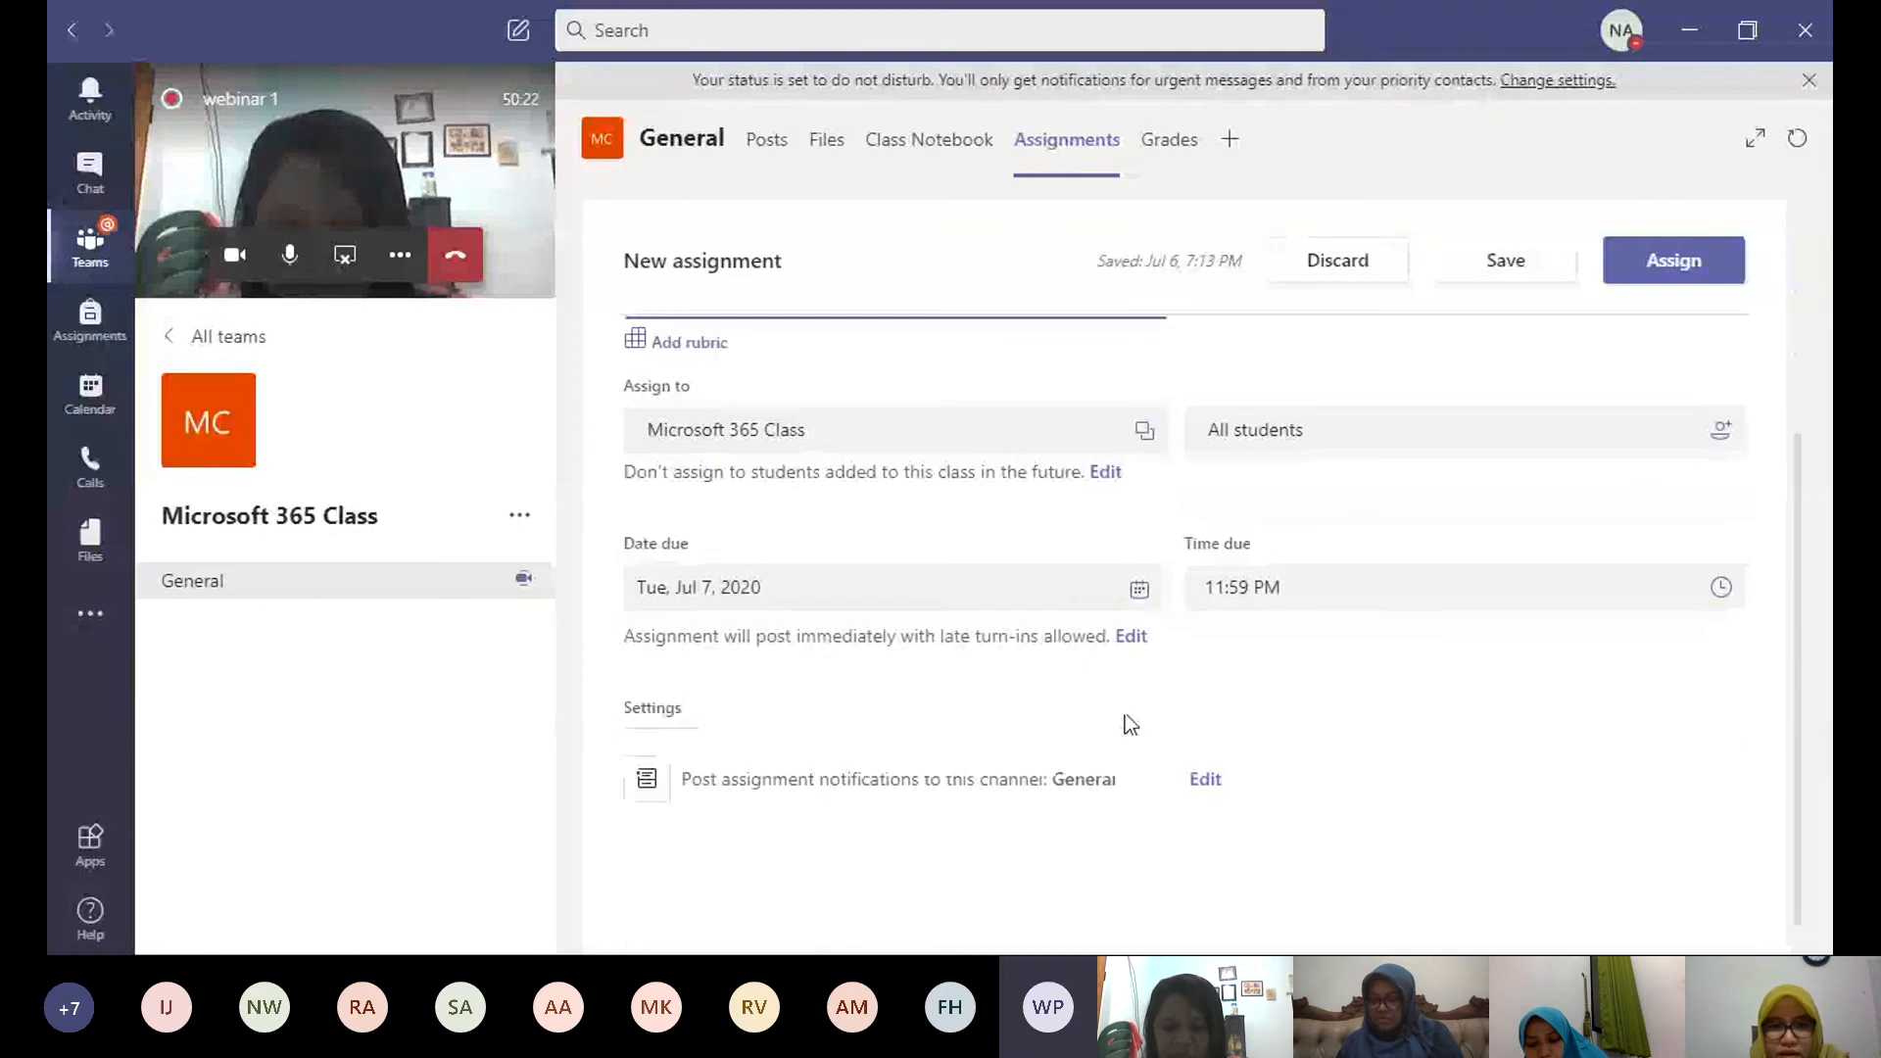
left_click(1066, 600)
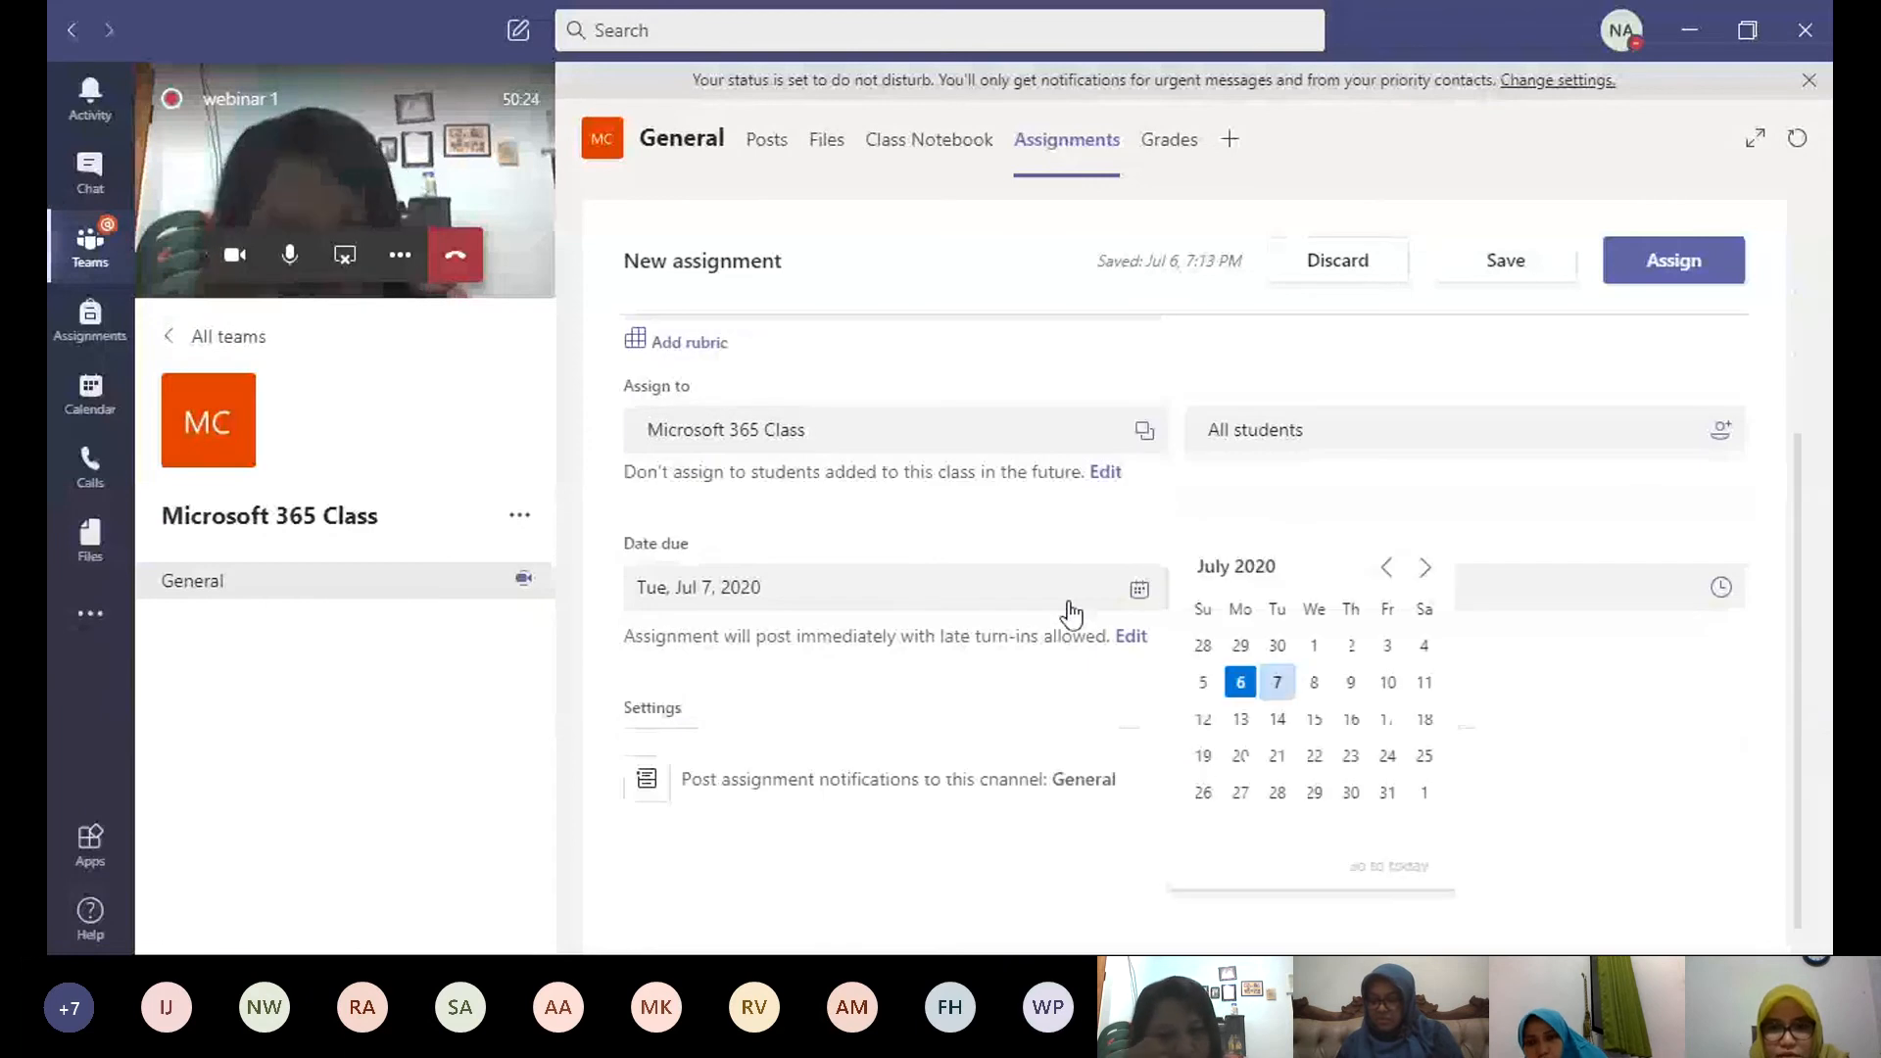
left_click(1385, 683)
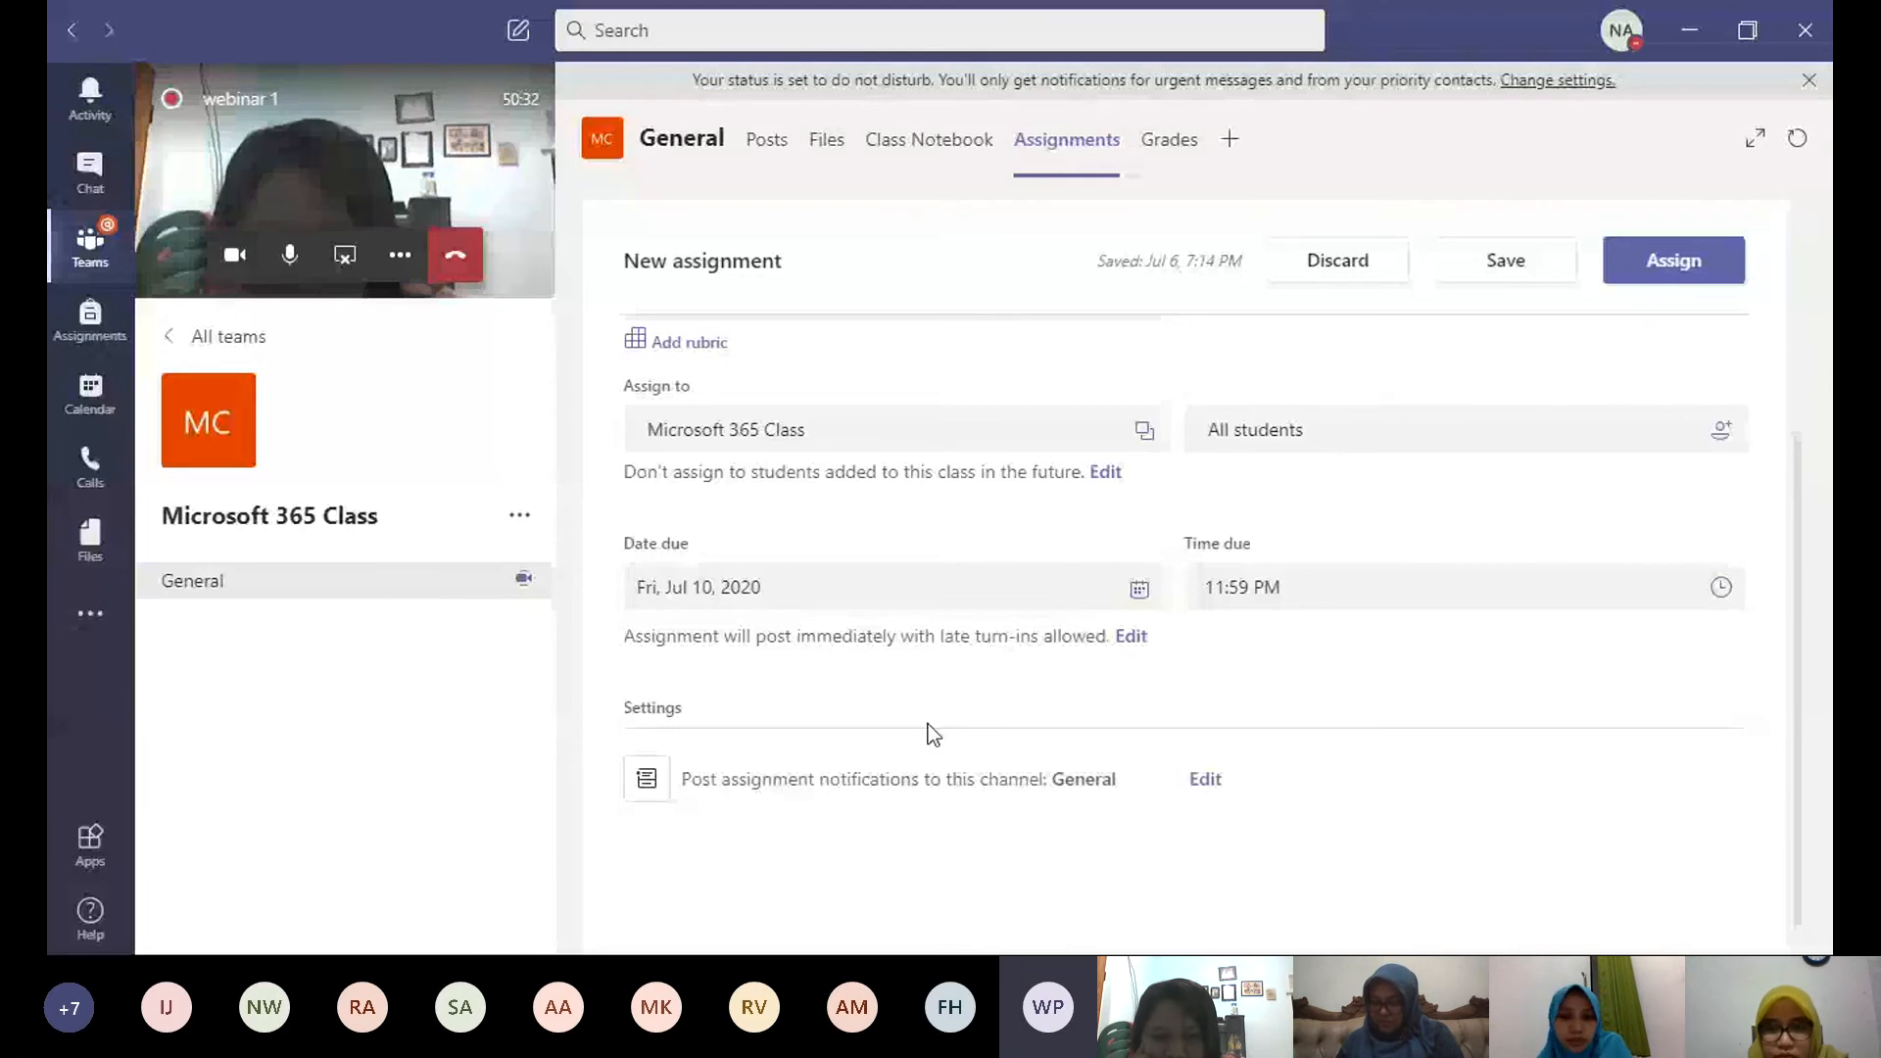
left_click(1205, 784)
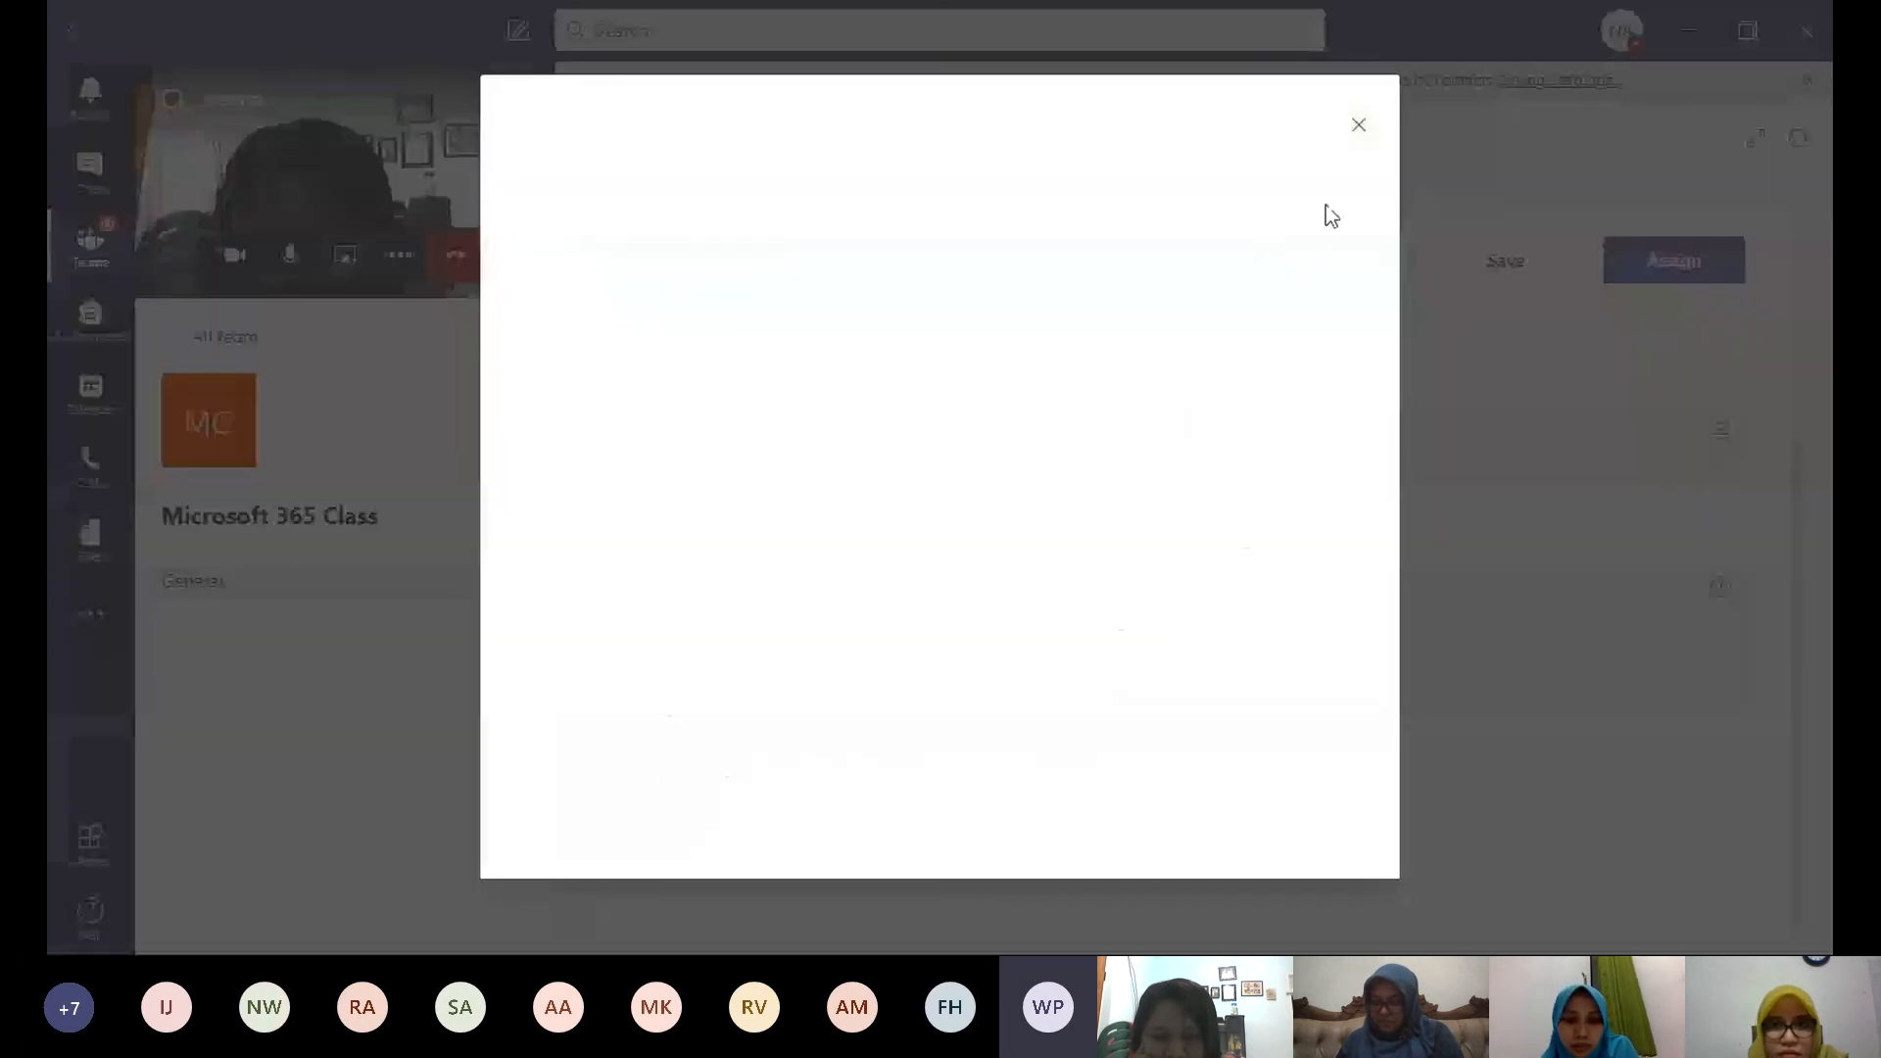
left_click(1359, 127)
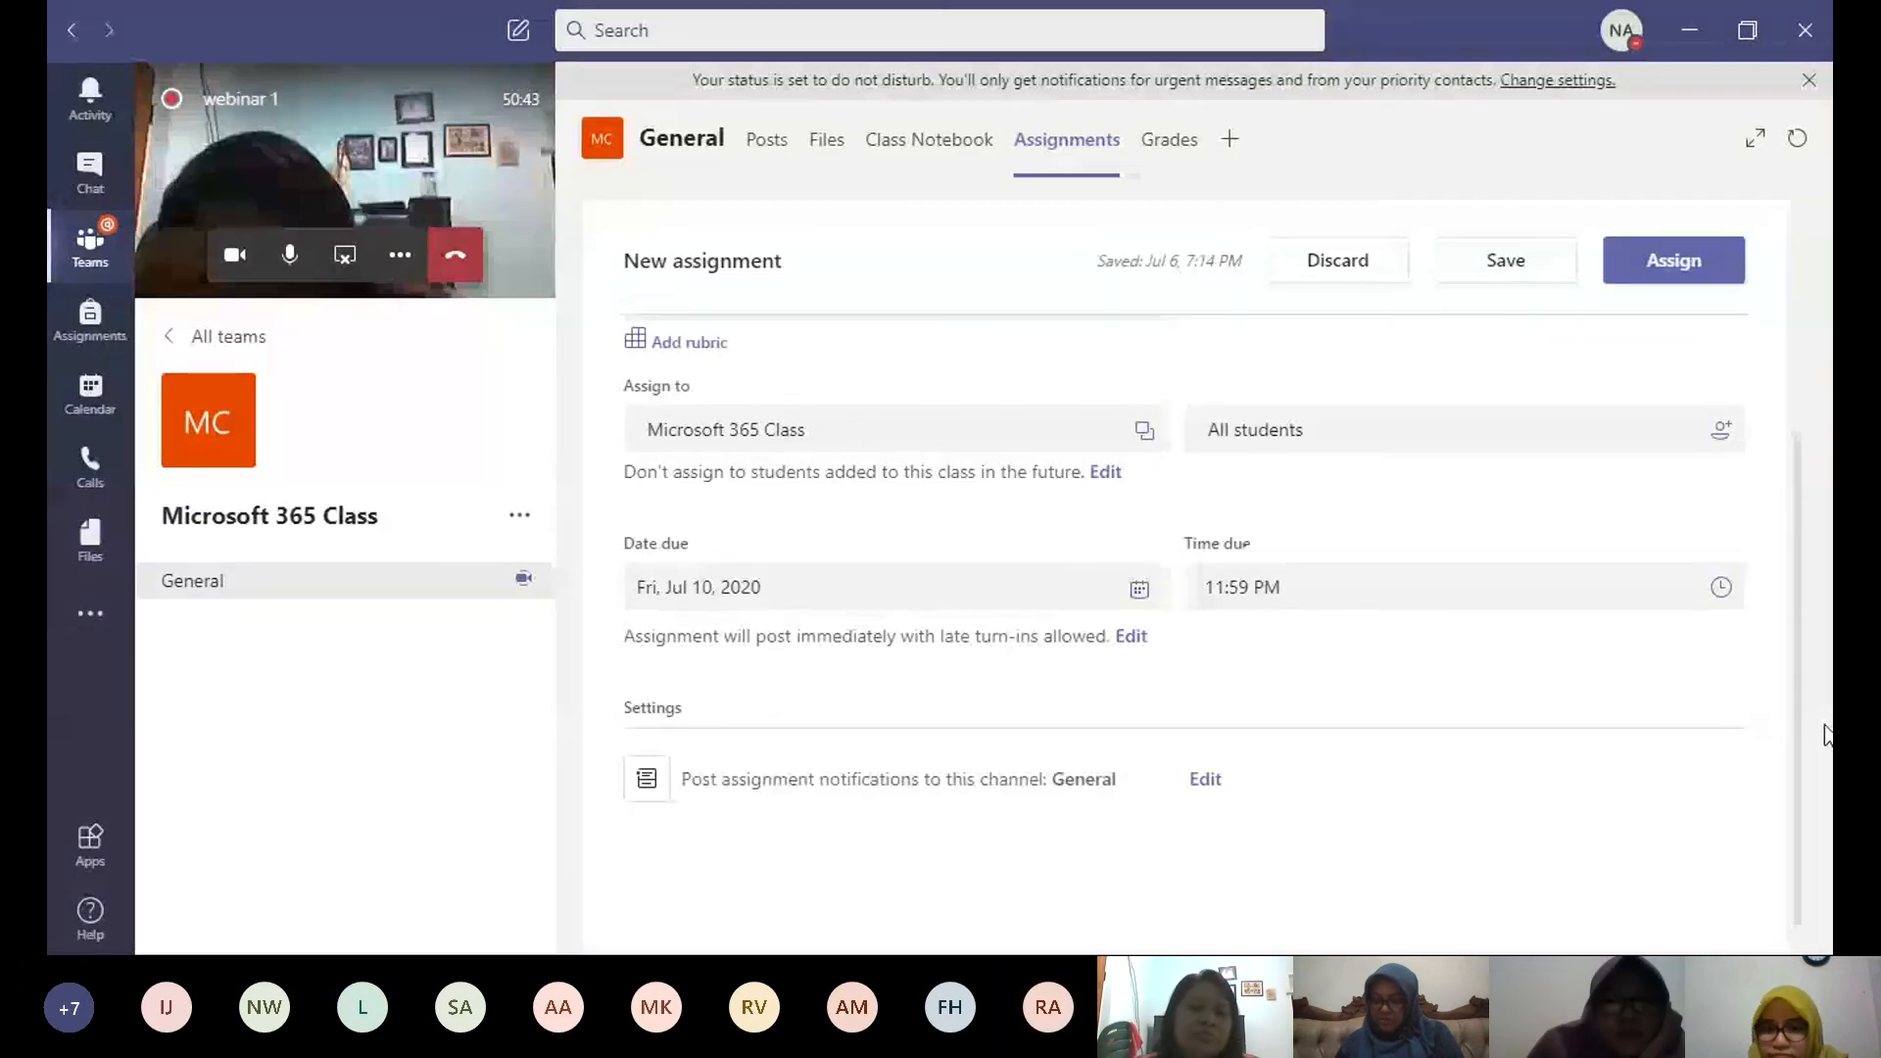
Step: Start the assignment's instructions as a numbered list whose first item begins "Buatlah kelas dengan membuat channel dan"
scroll(1796, 600, "up", 3)
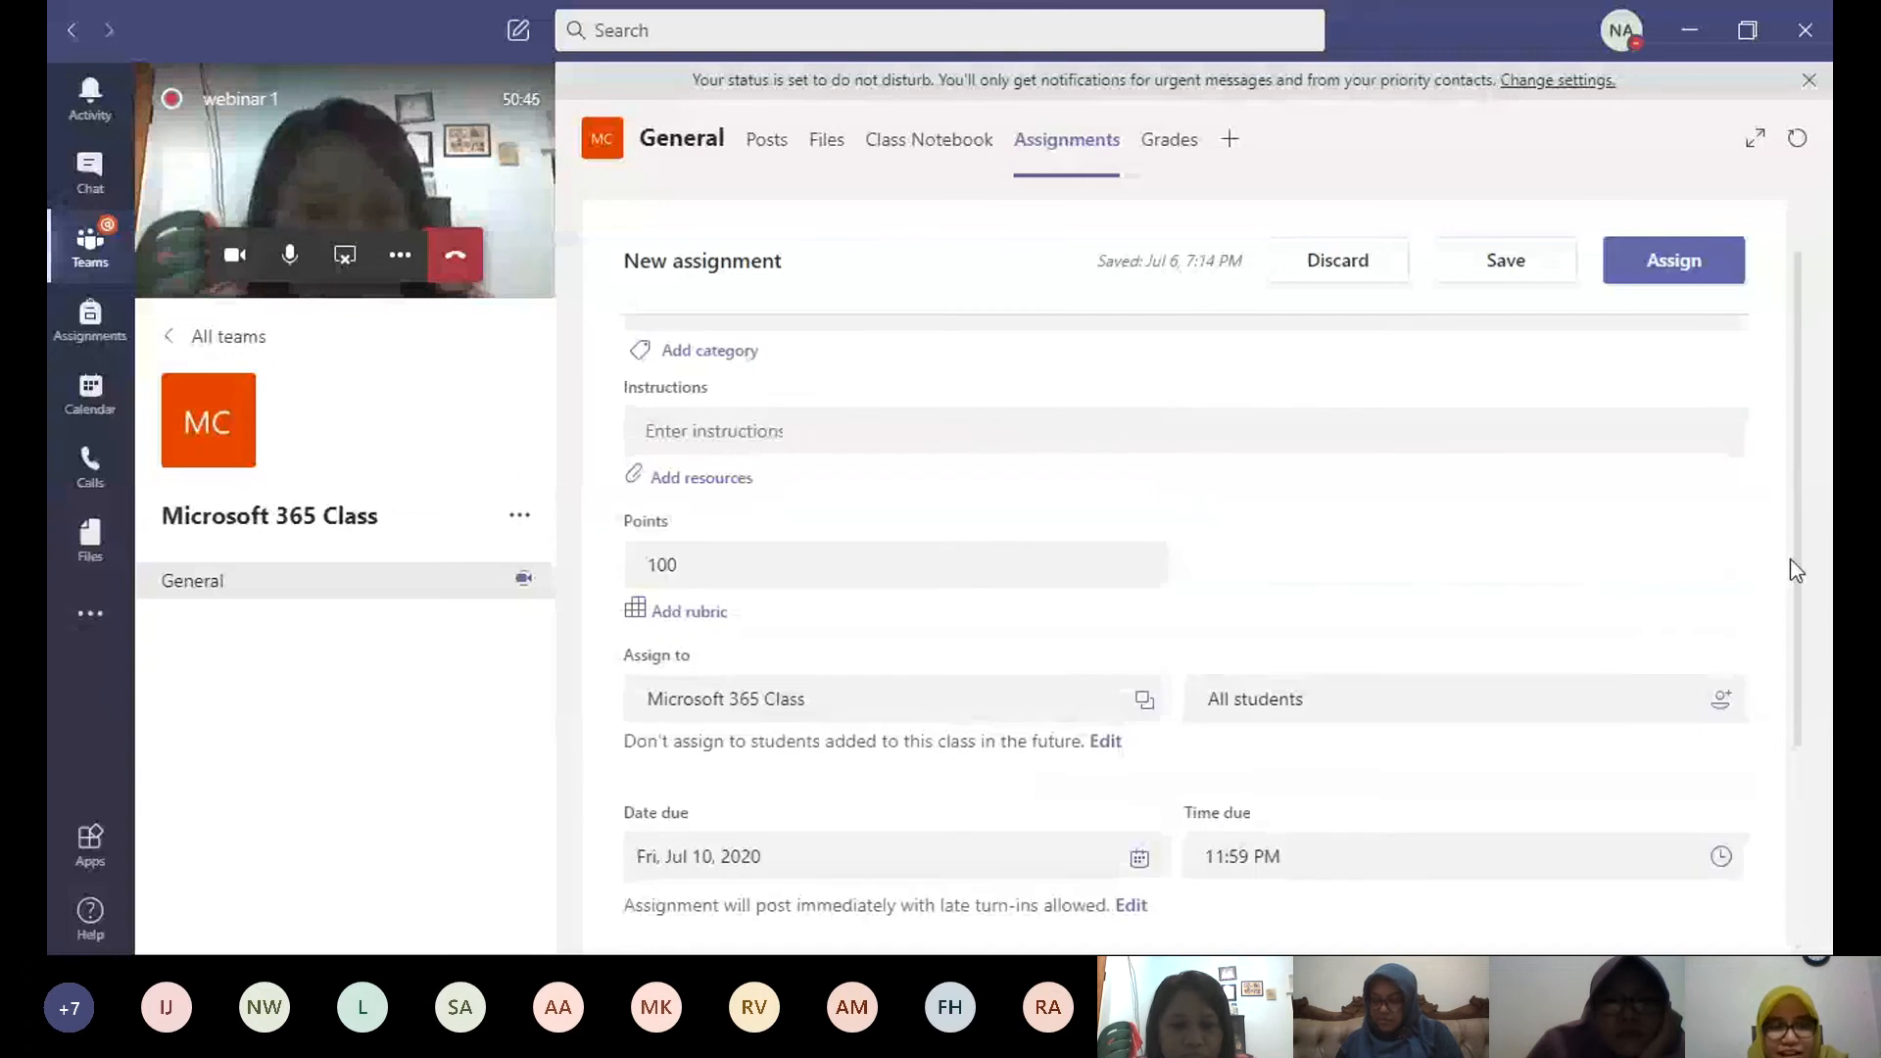
scroll(1791, 559, "up", 1)
left_click(1068, 500)
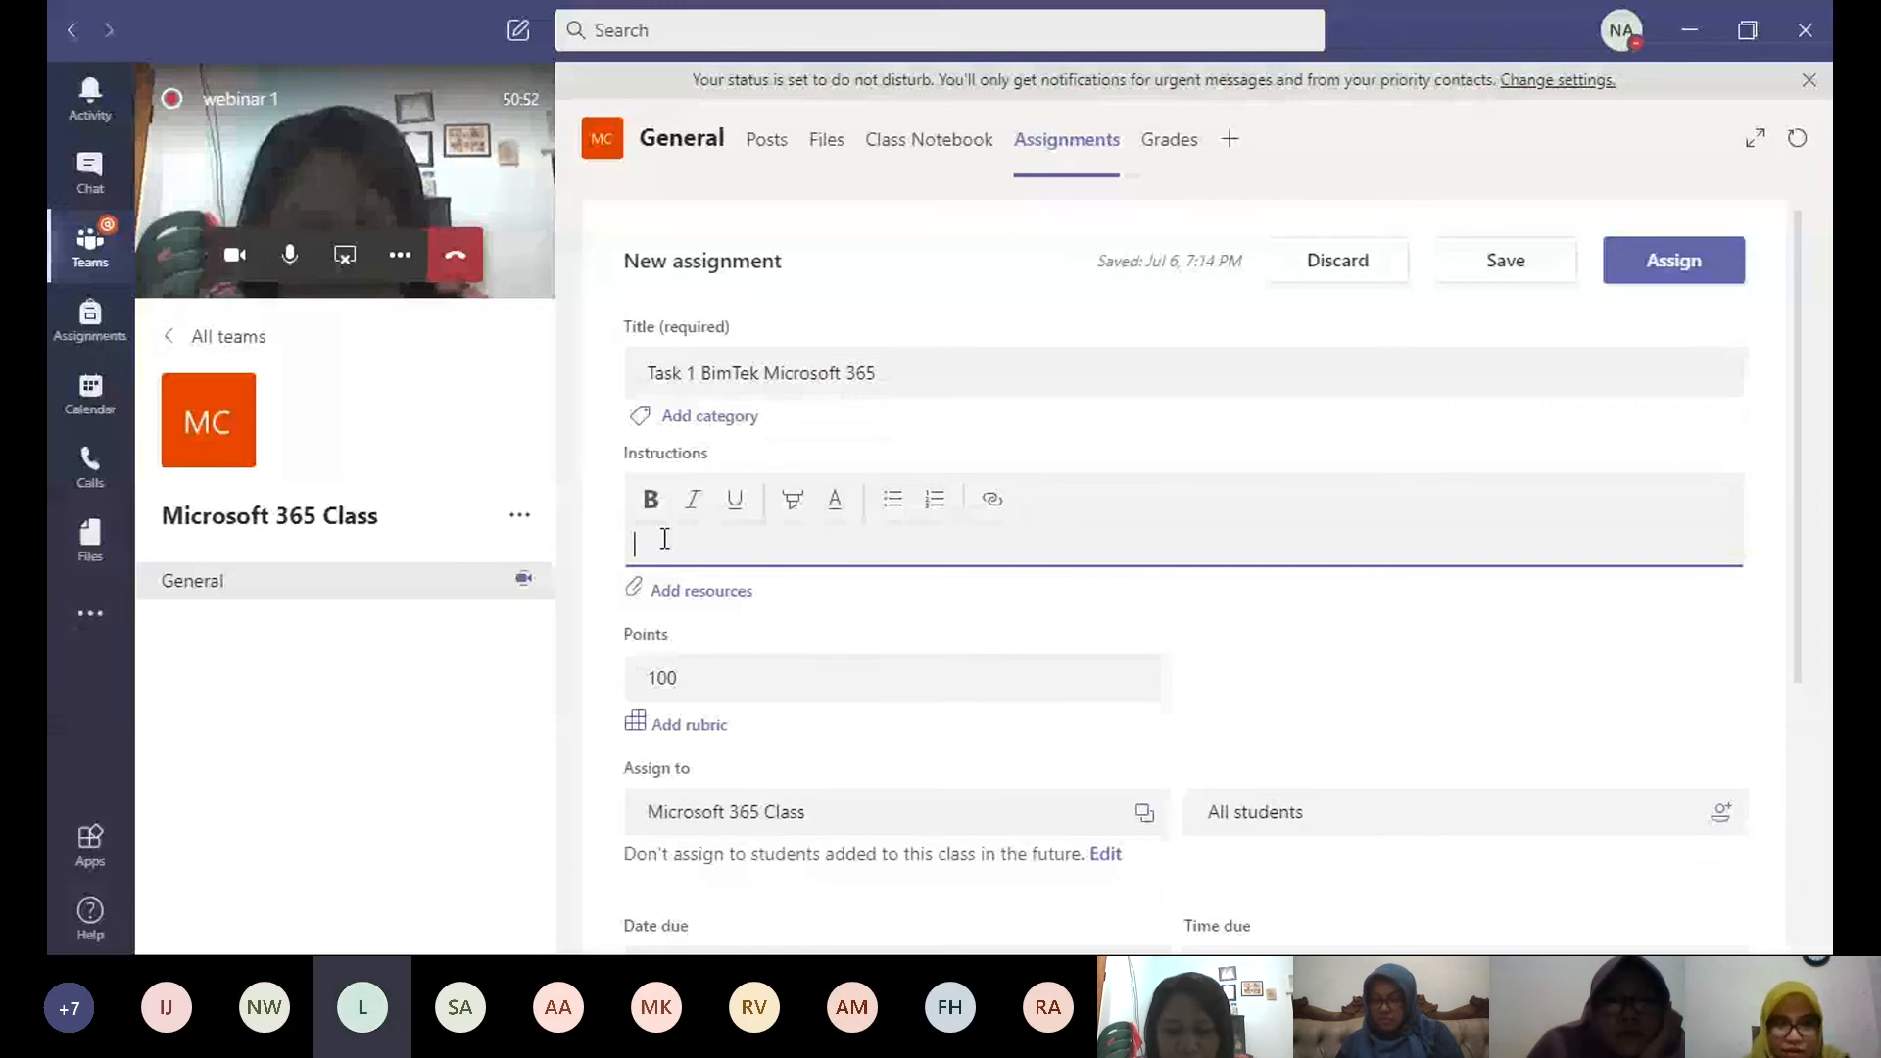
type("1. ")
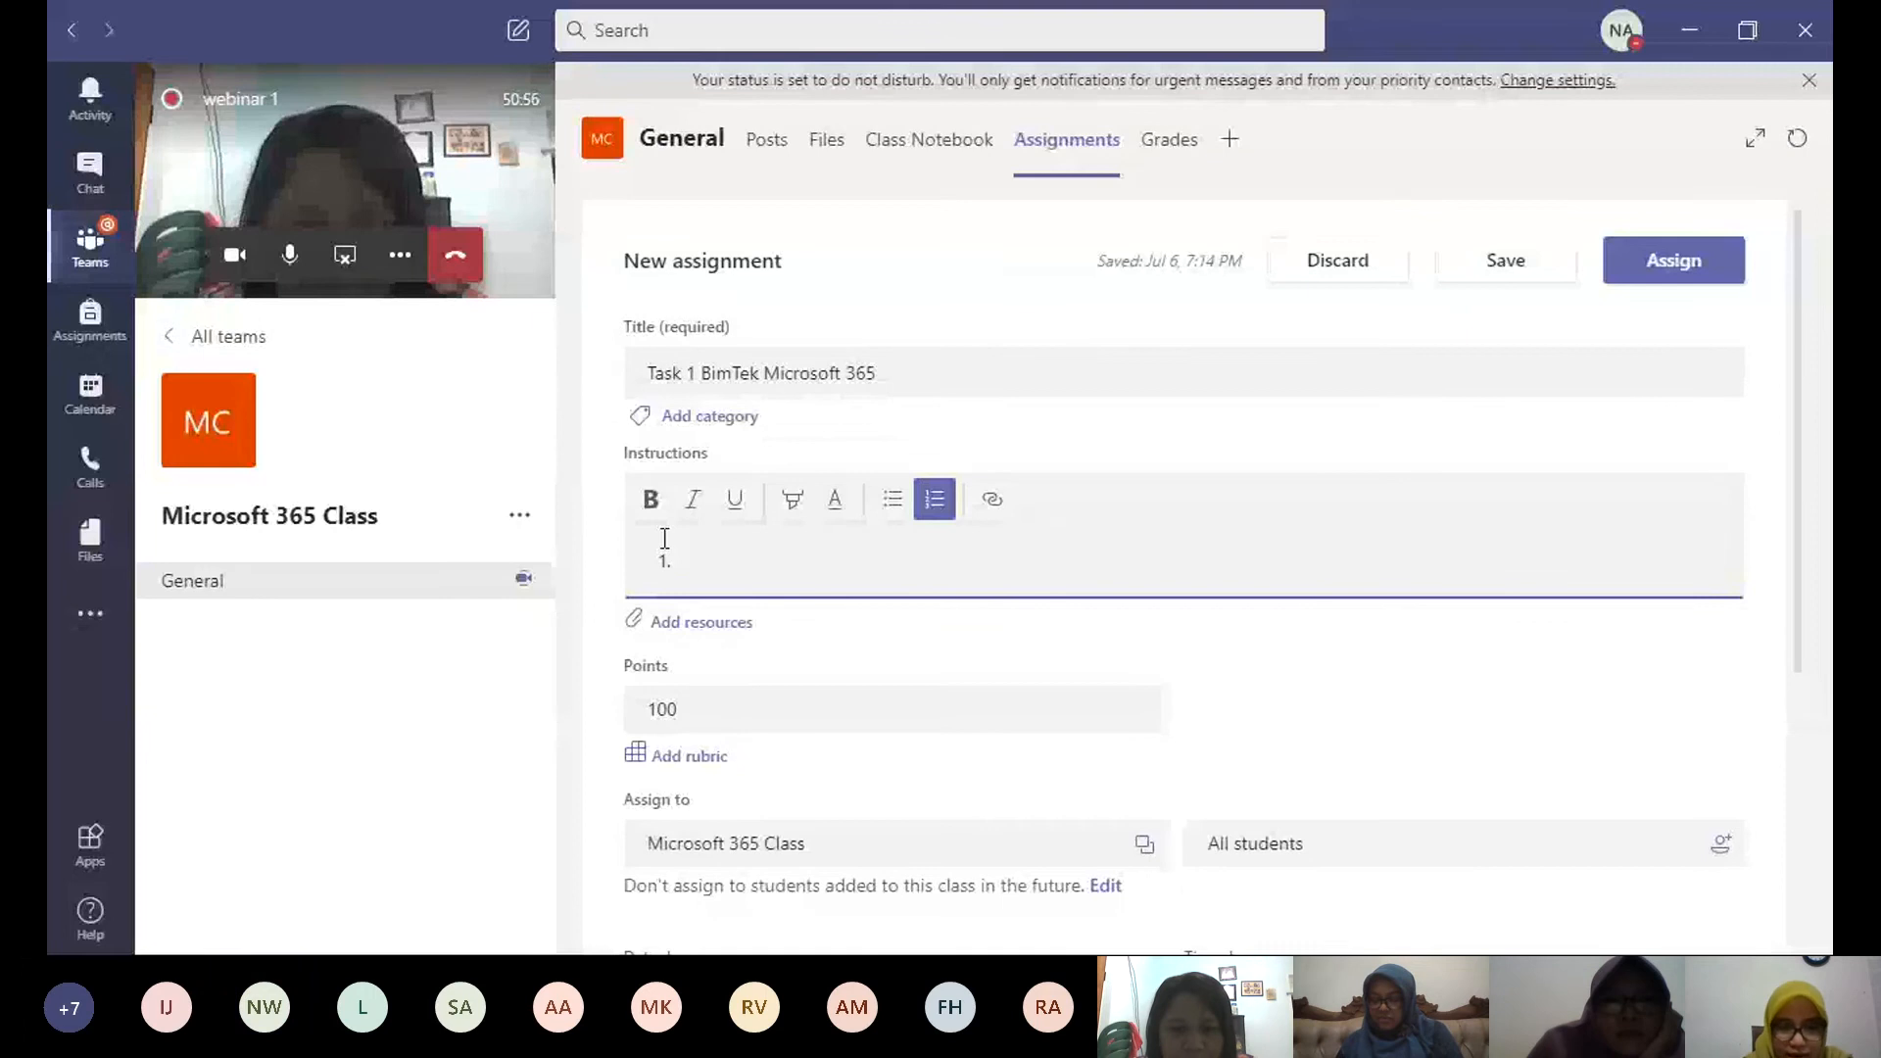
type("Buatla")
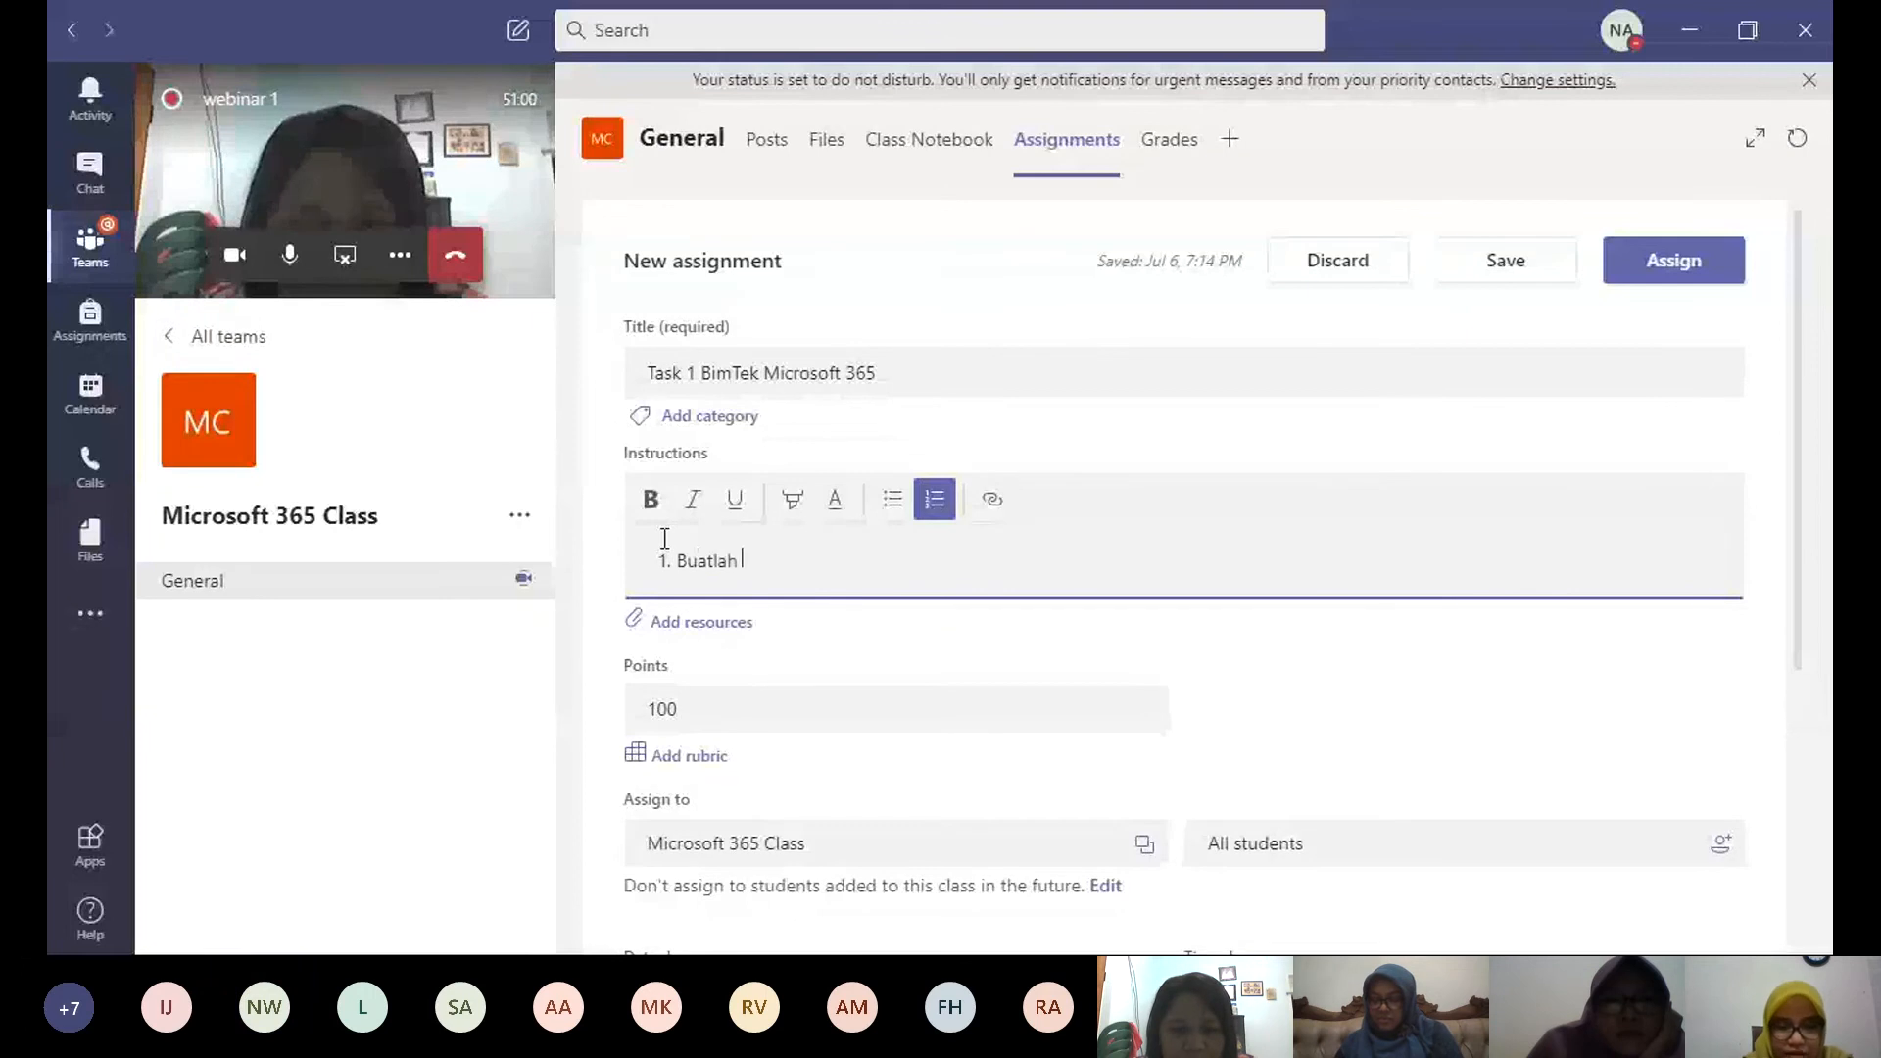
type("h ")
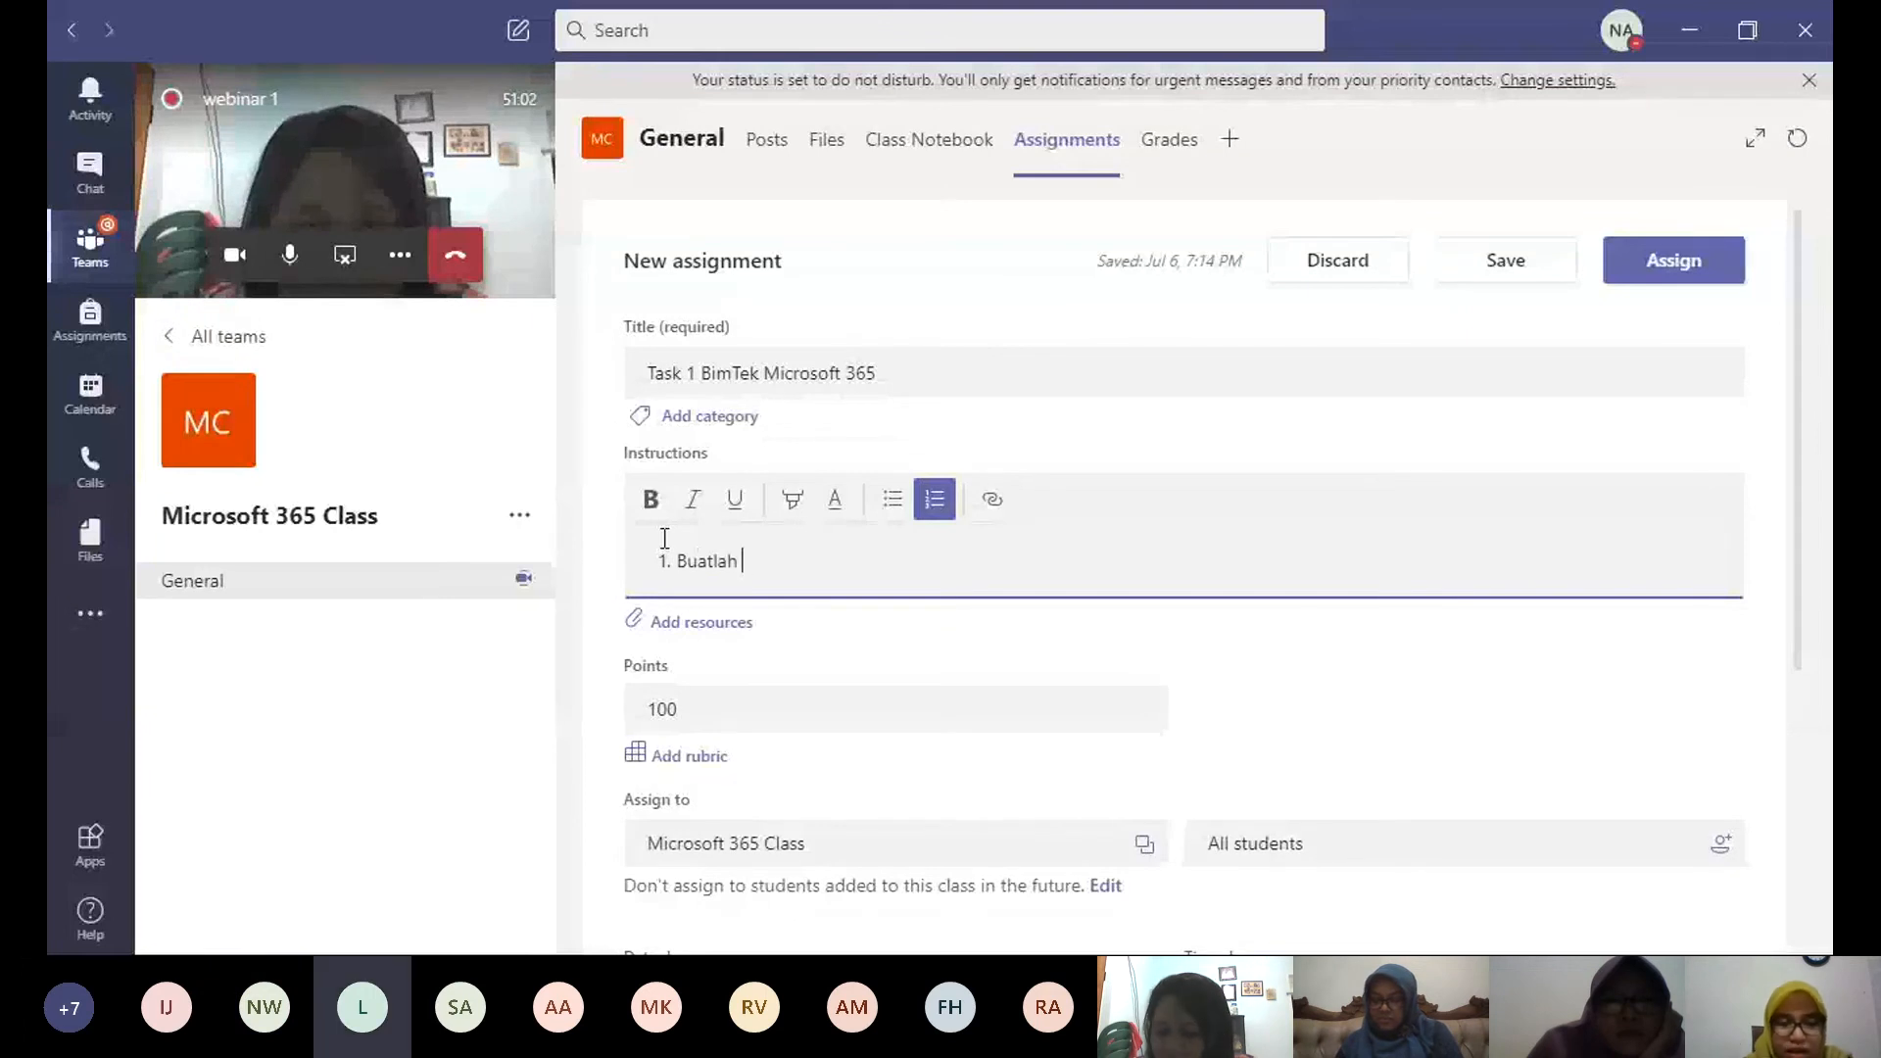
type("kelas dengan men")
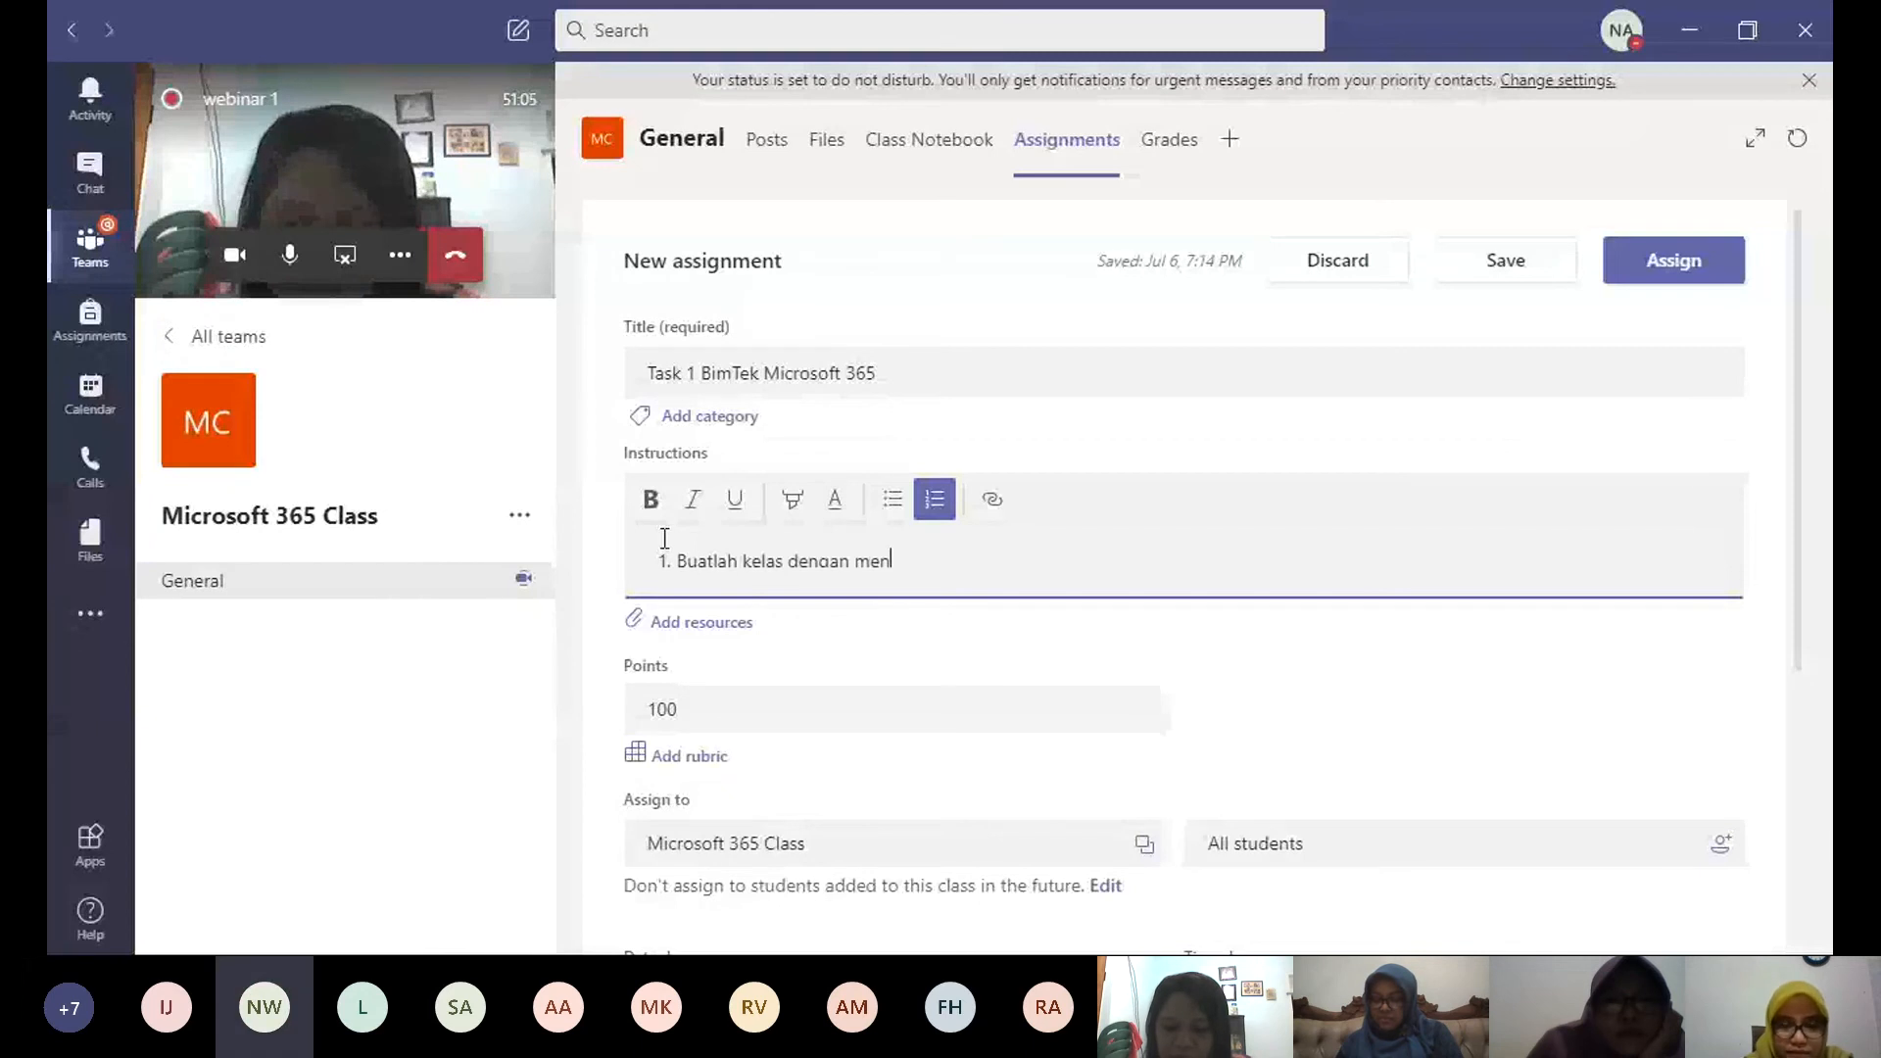
key("BackSpace")
type("buat")
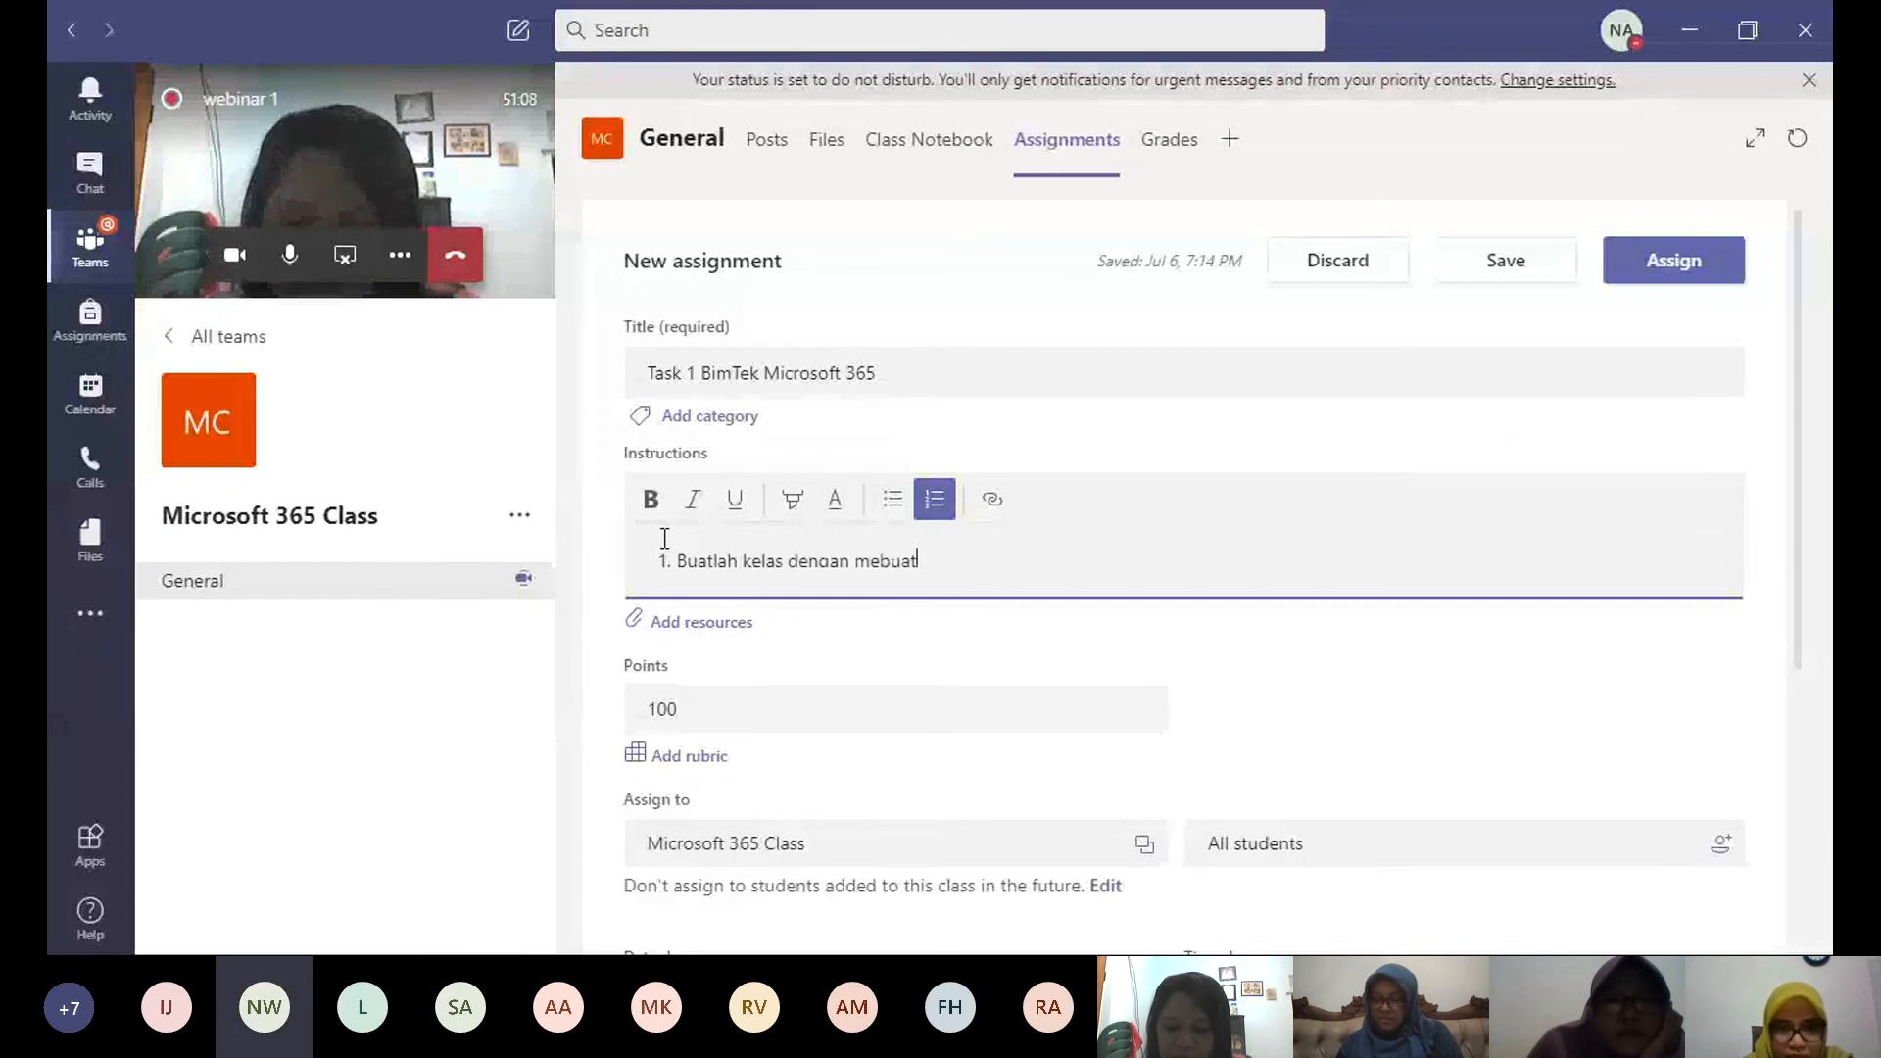
key("BackSpace")
key("BackSpace")
key("BackSpace")
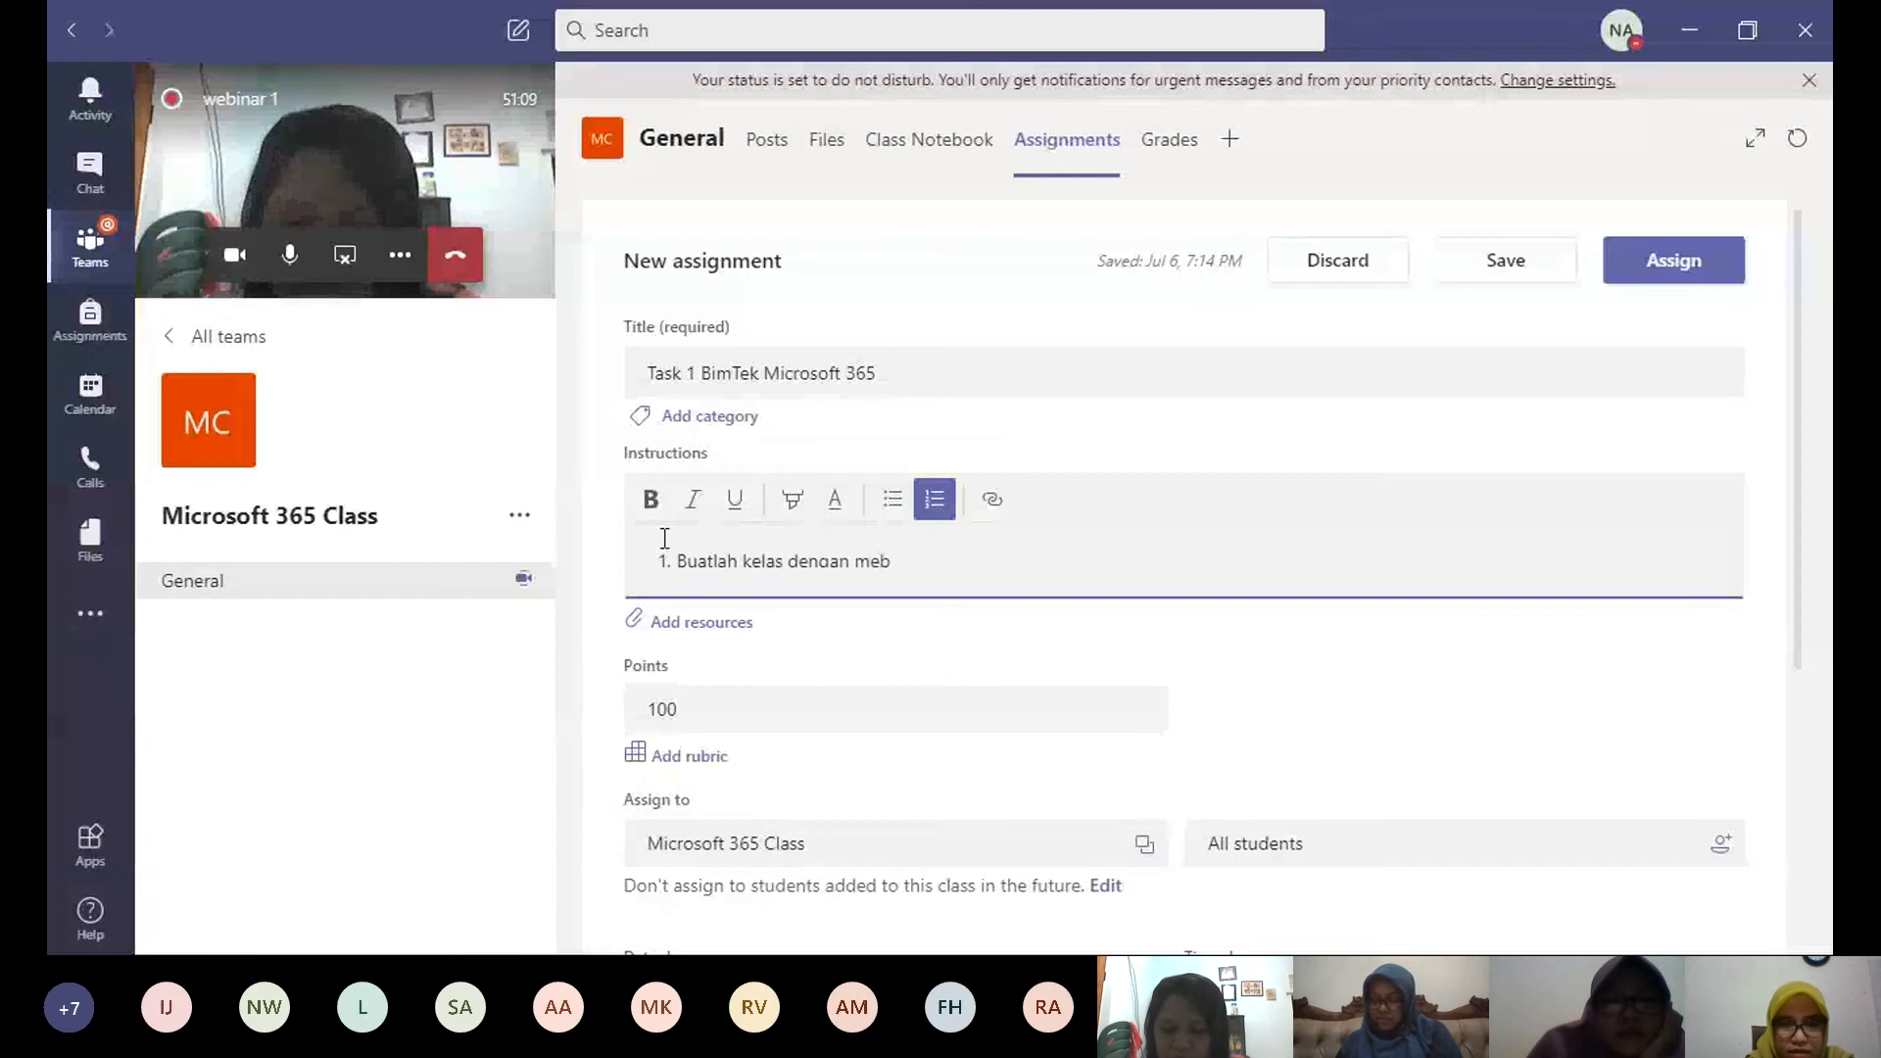
key("BackSpace")
type("mbuat")
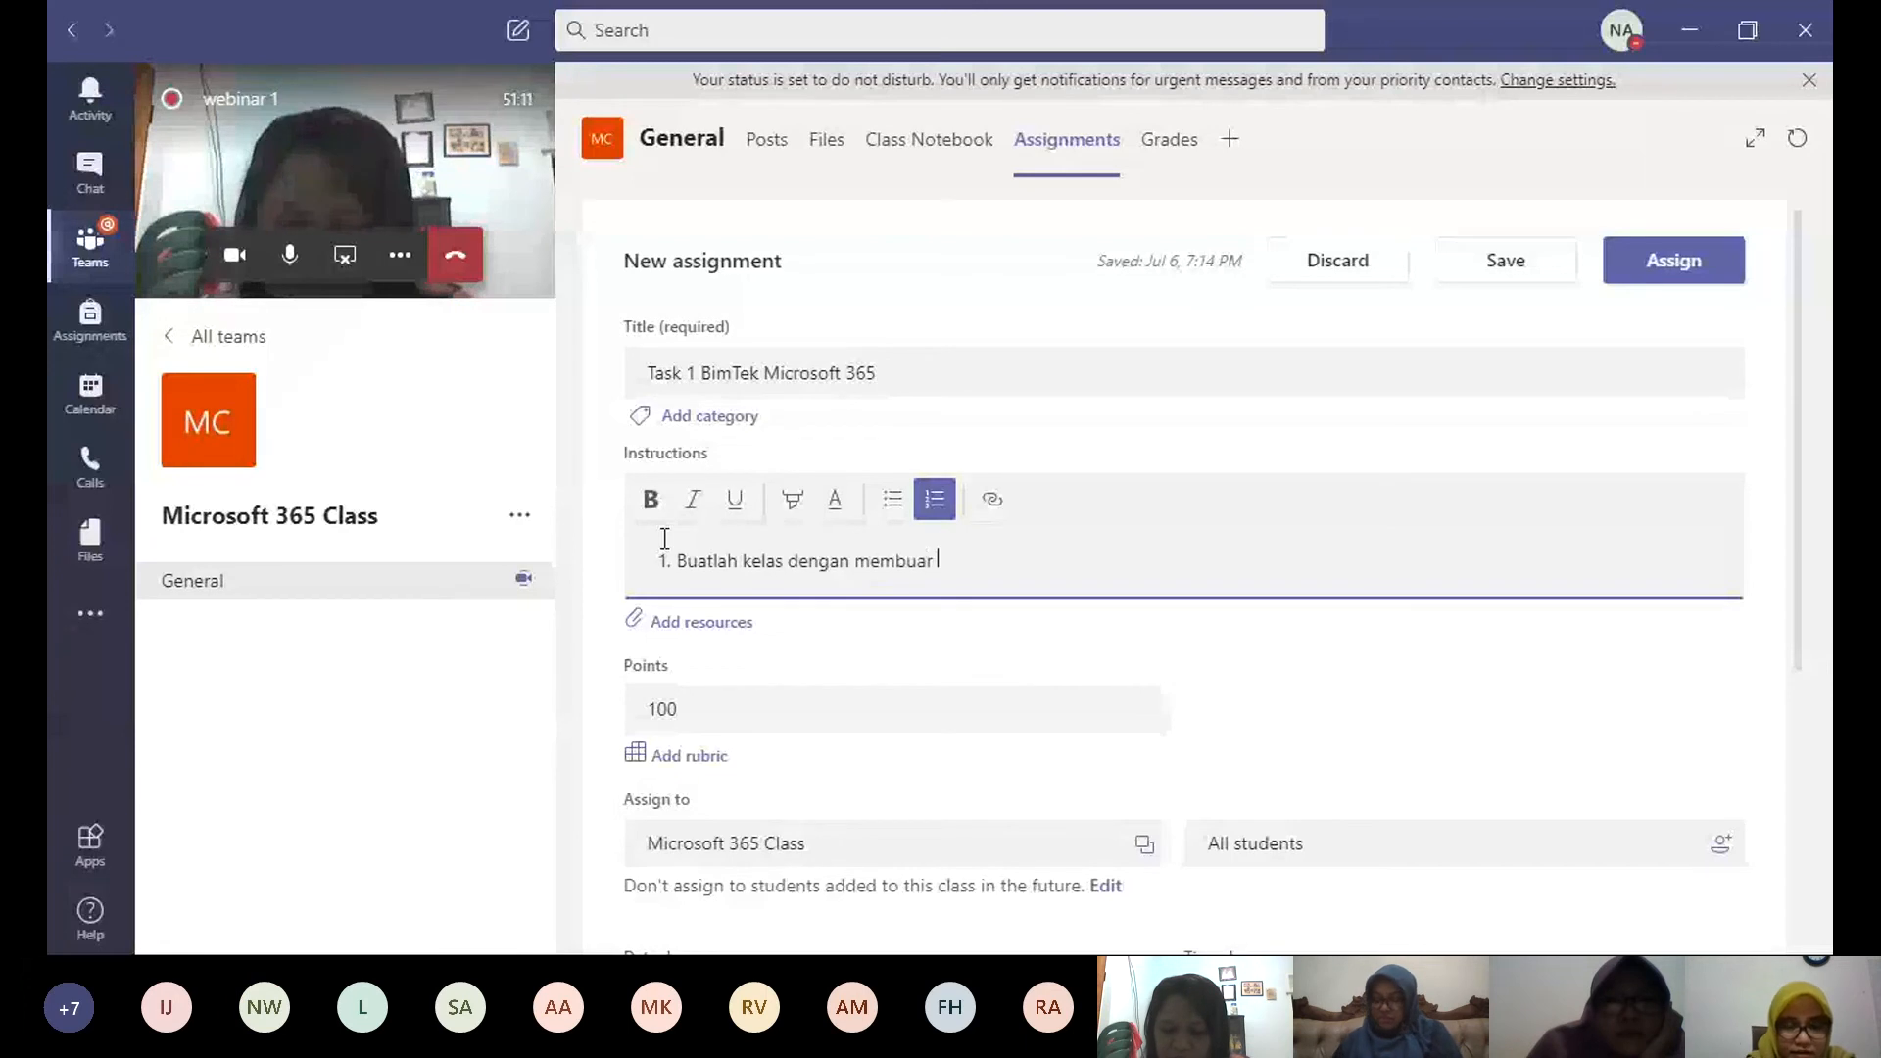
type(" d")
type("han")
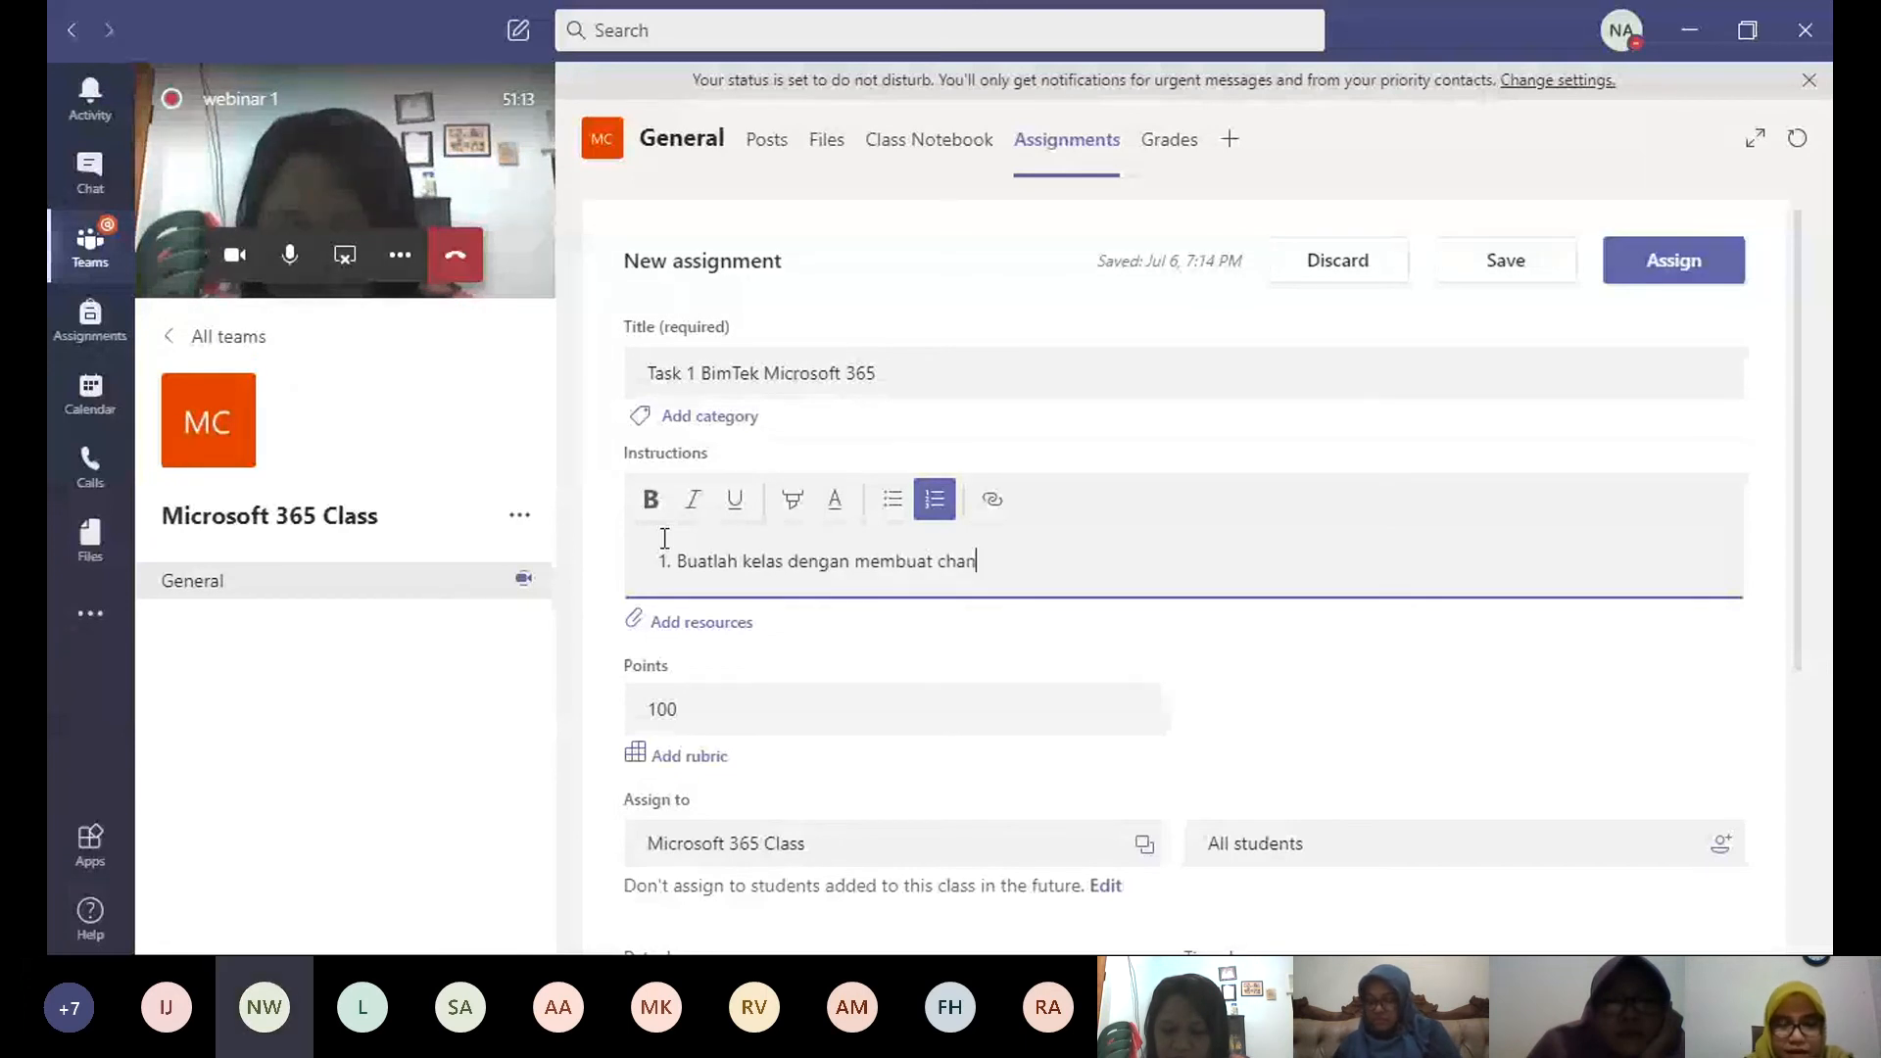
type("nel dan si")
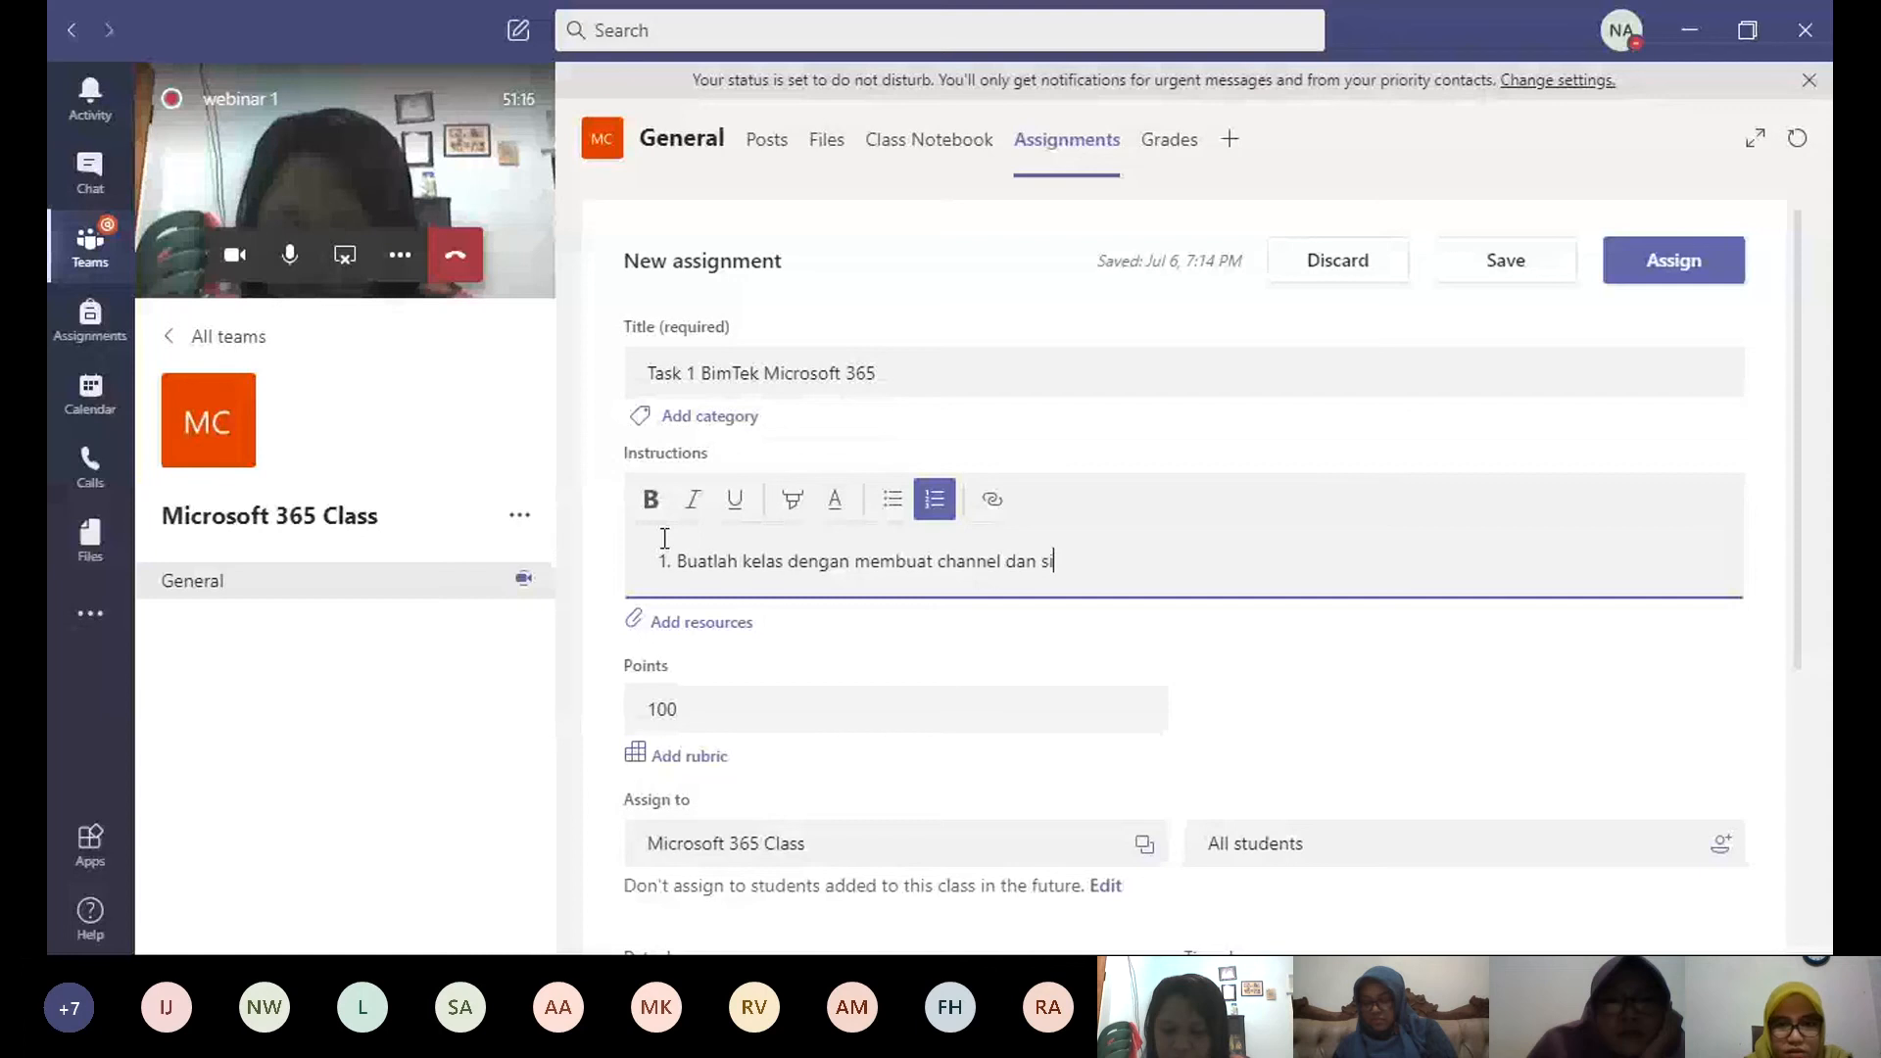
Step: Complete the first instruction item with "siswanya dipilih dari teman sekelompok BimTek"
type("swanya dipilih dar")
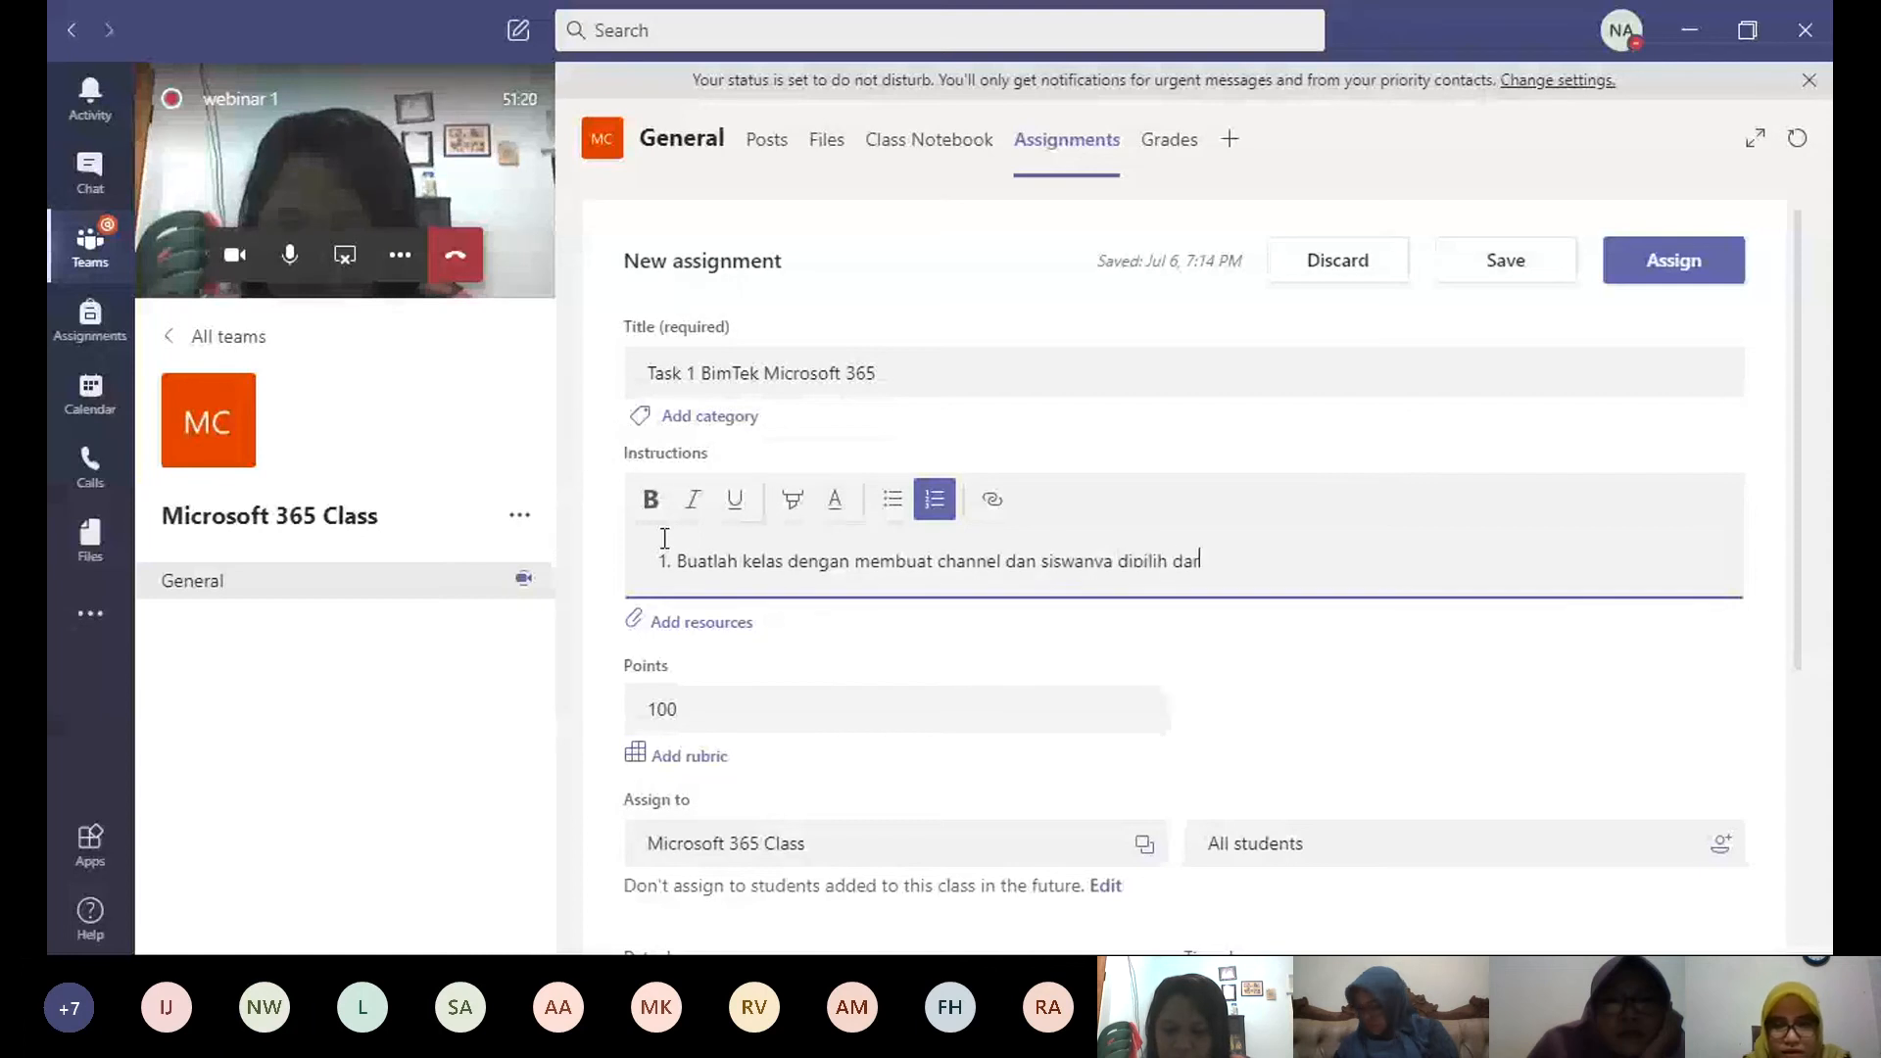
type("i teman sekol")
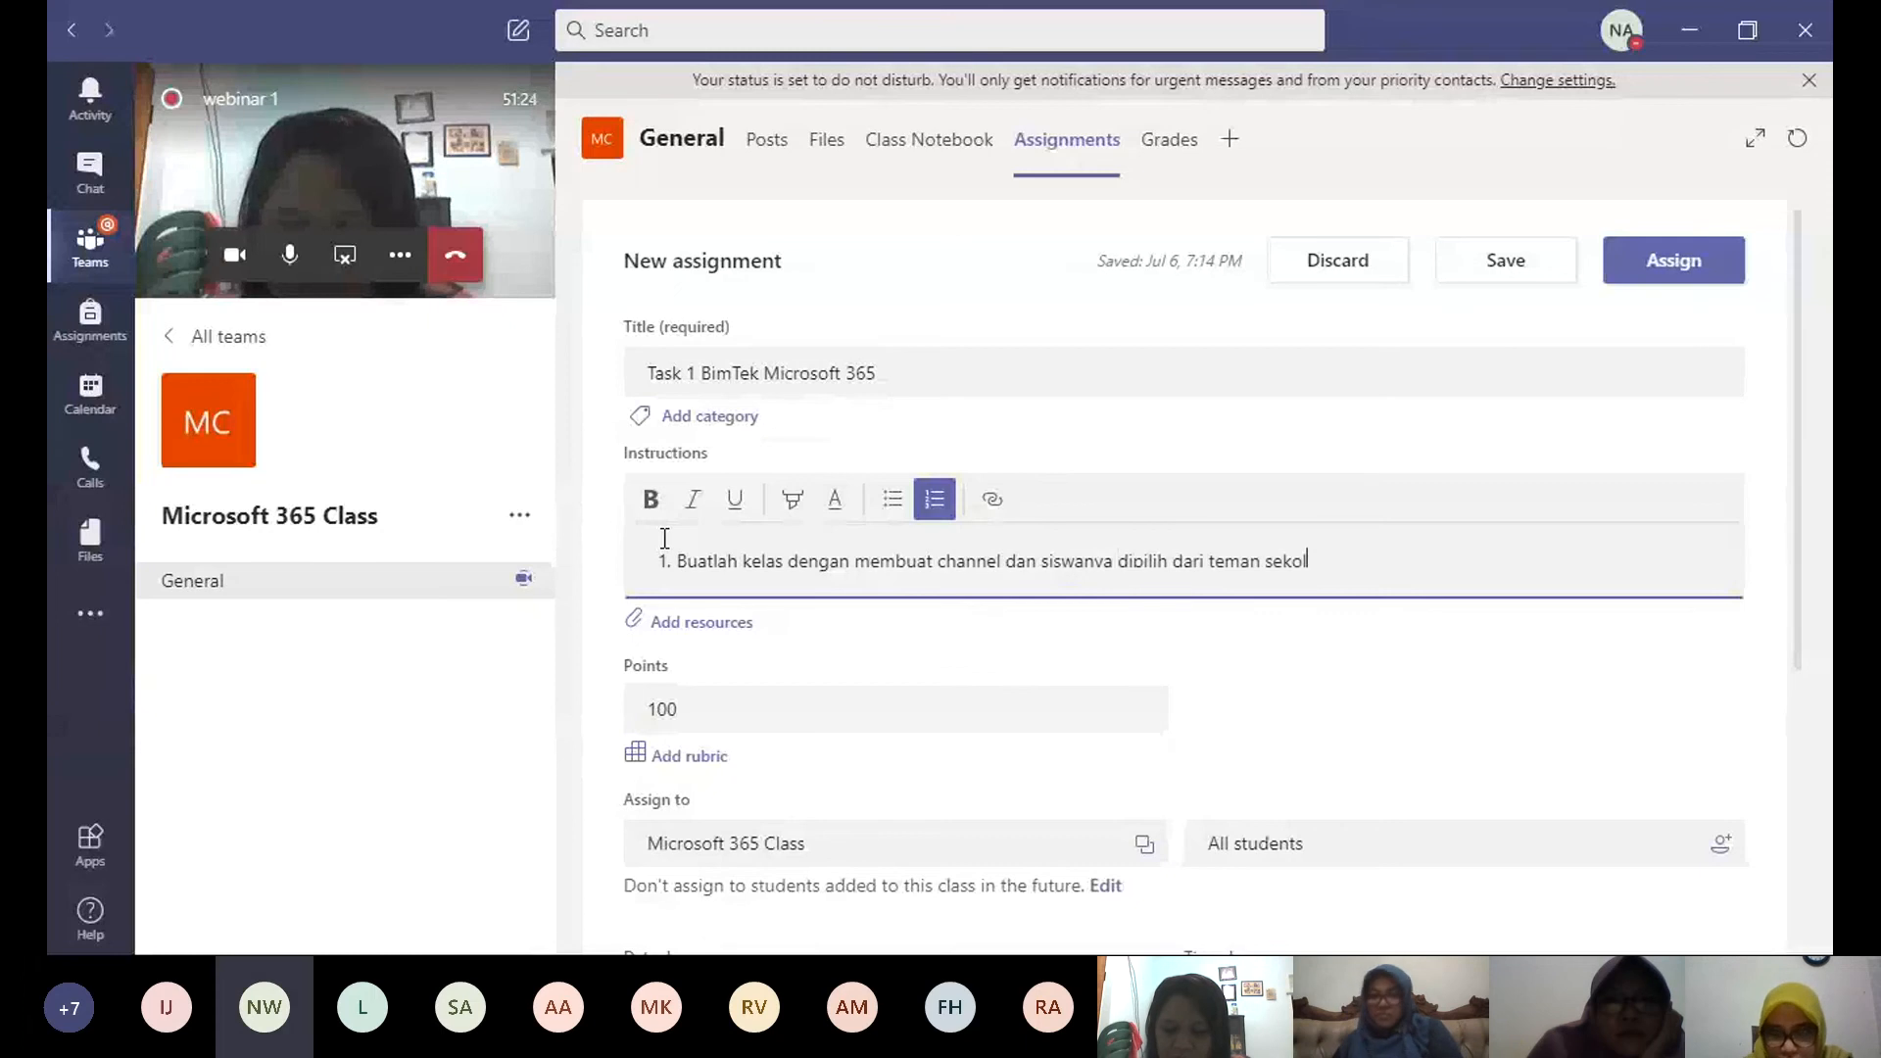
type("e")
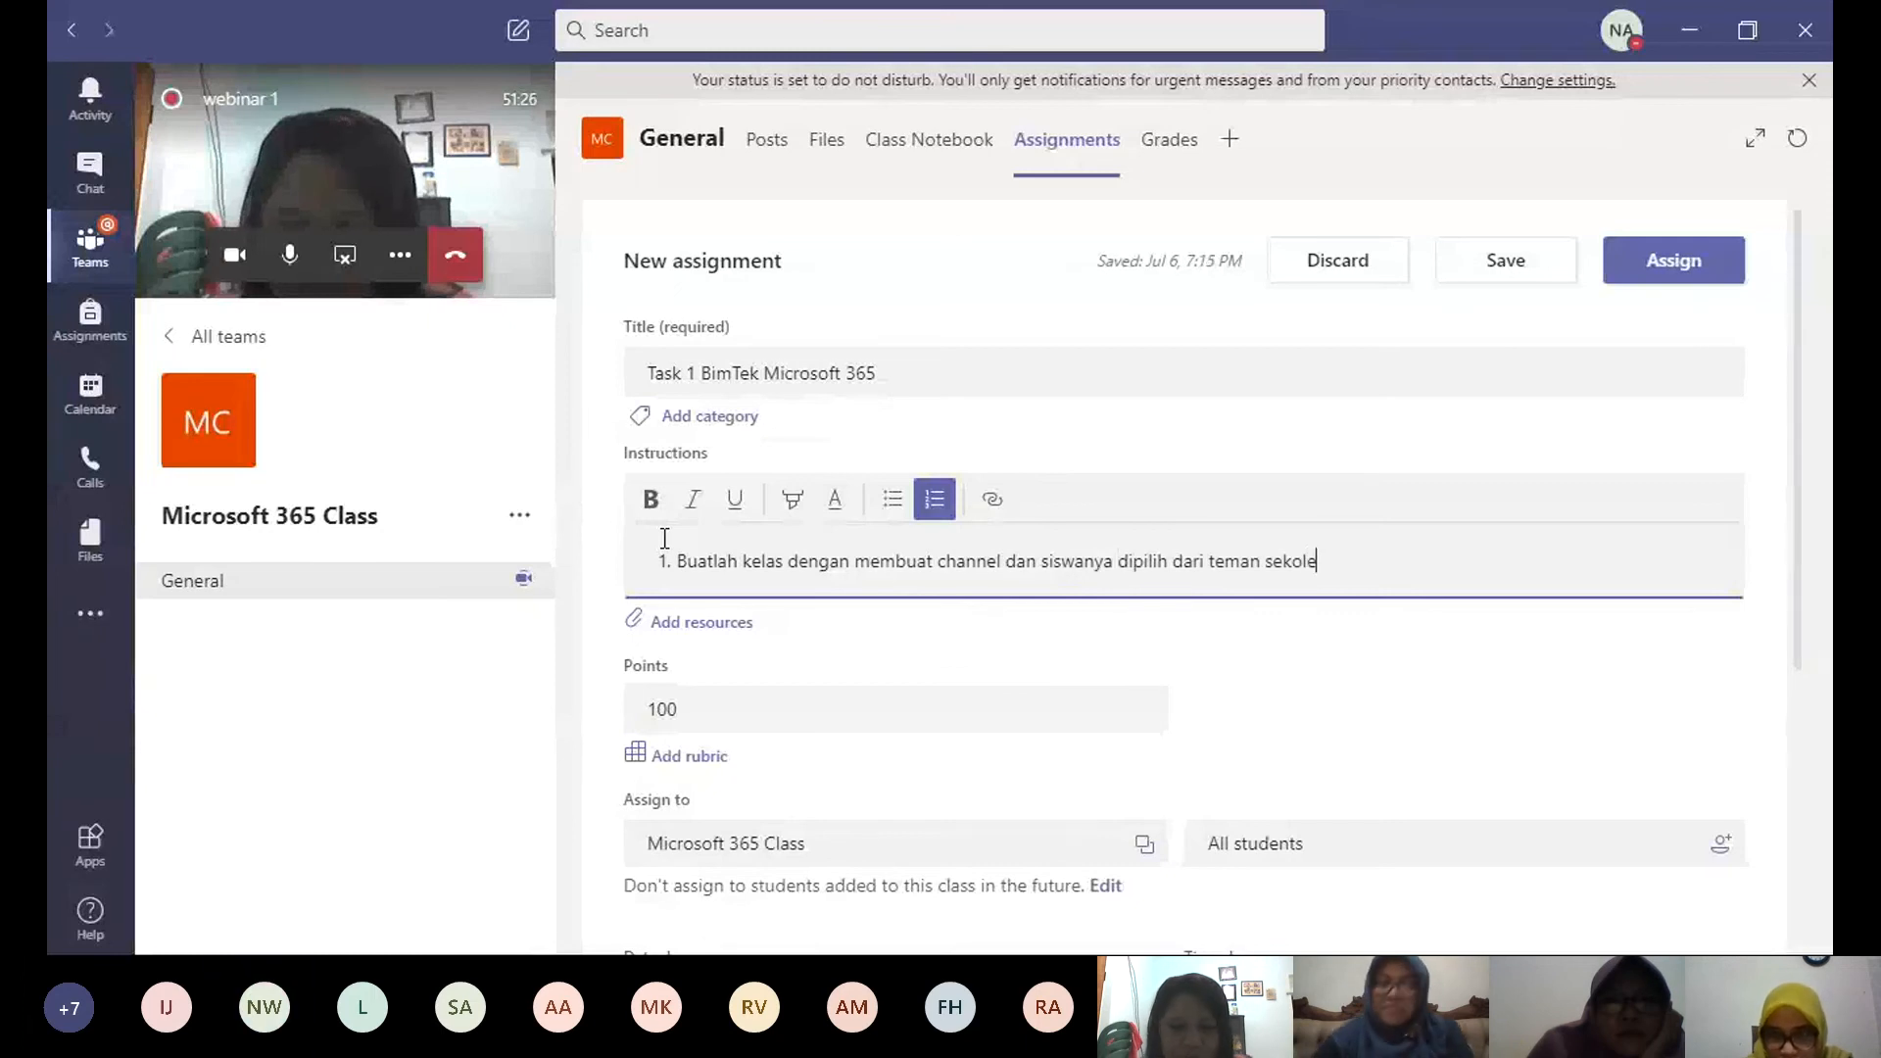
key("BackSpace")
key("BackSpace")
key("BackSpace")
type("elom")
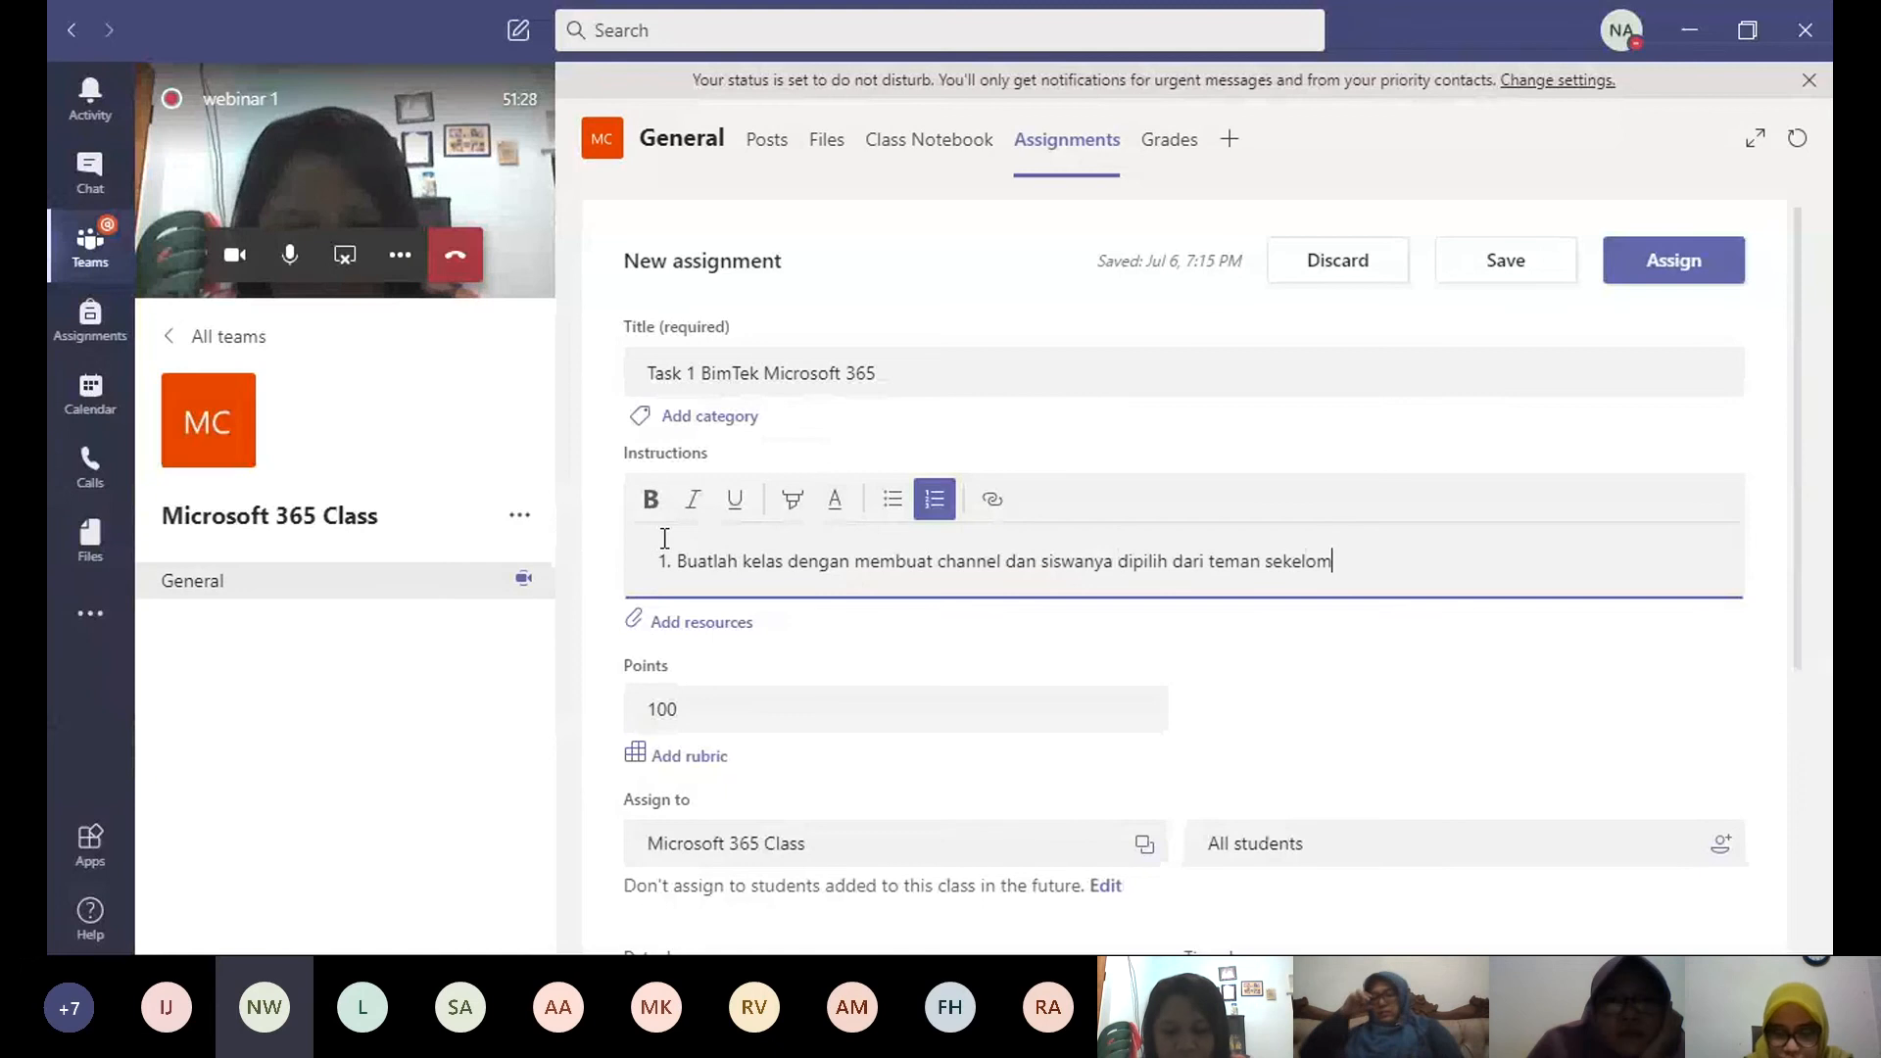
type("pok mpe")
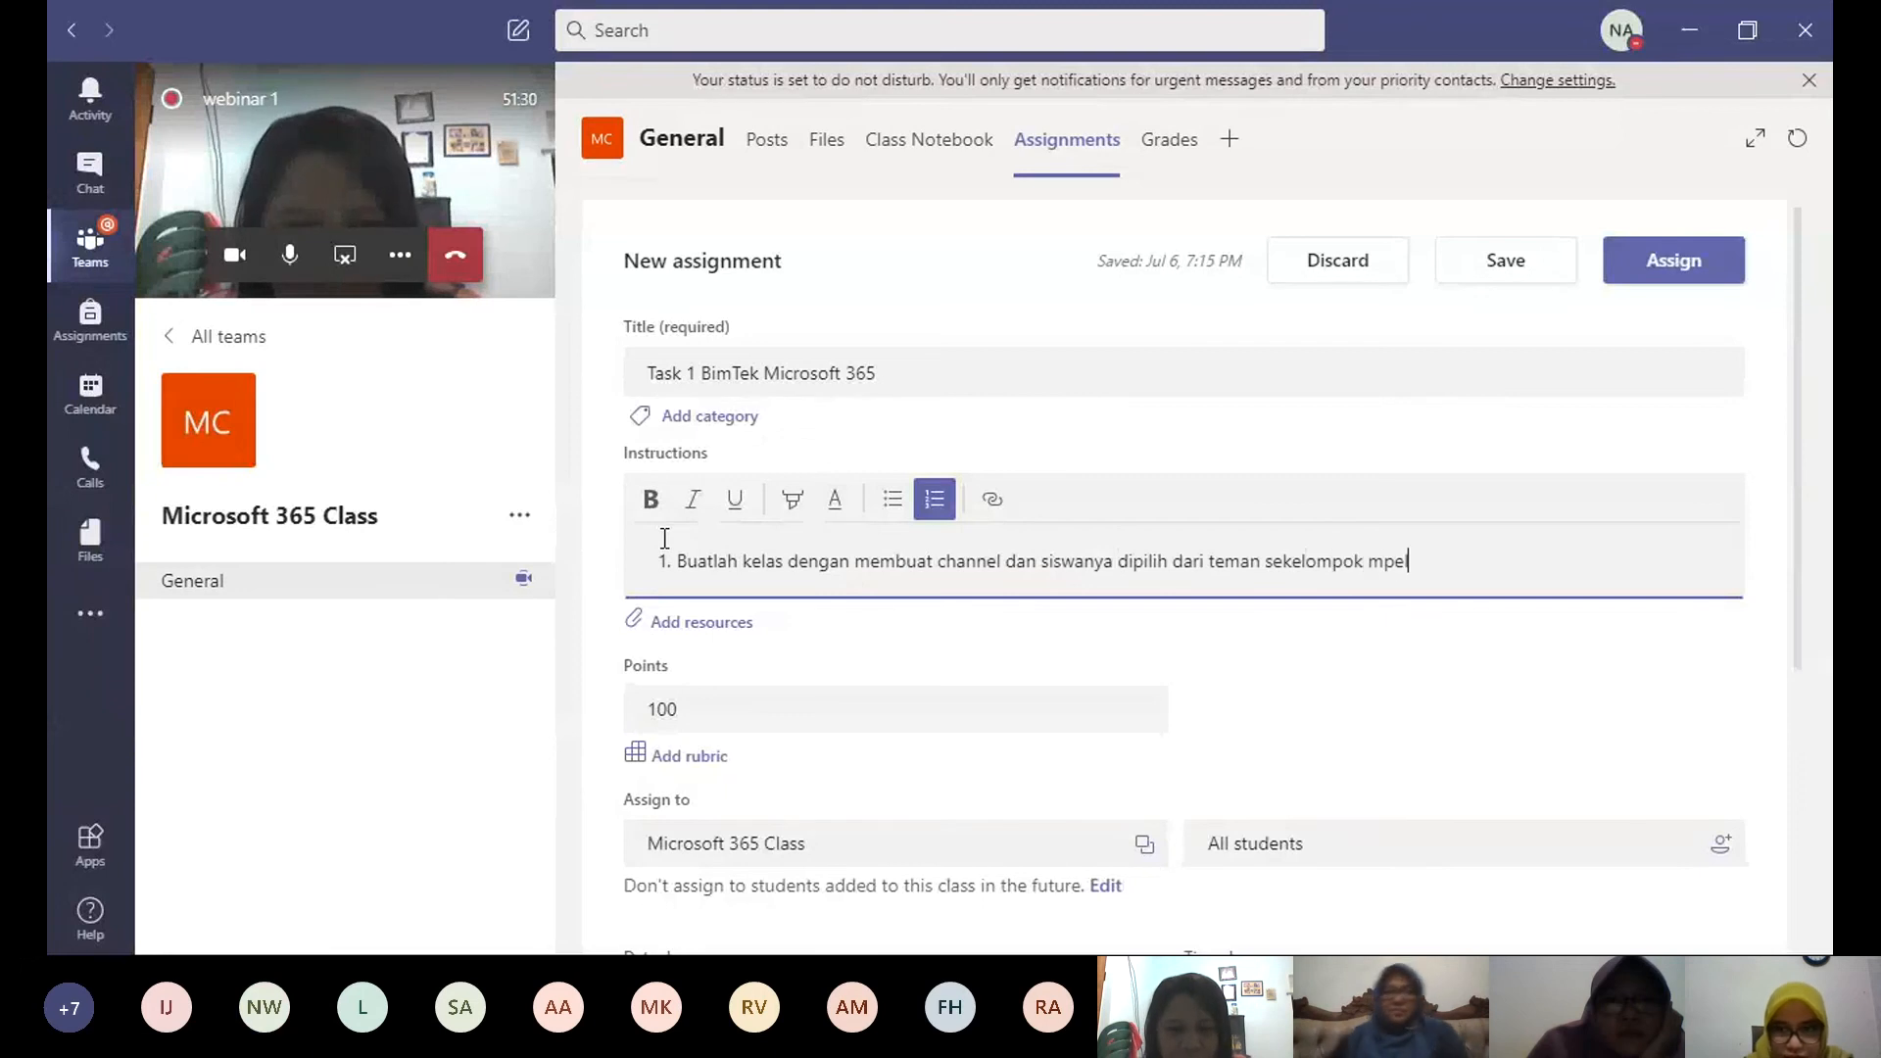
type("l")
key("BackSpace")
key("BackSpace")
key("BackSpace")
key("BackSpace")
type("bi")
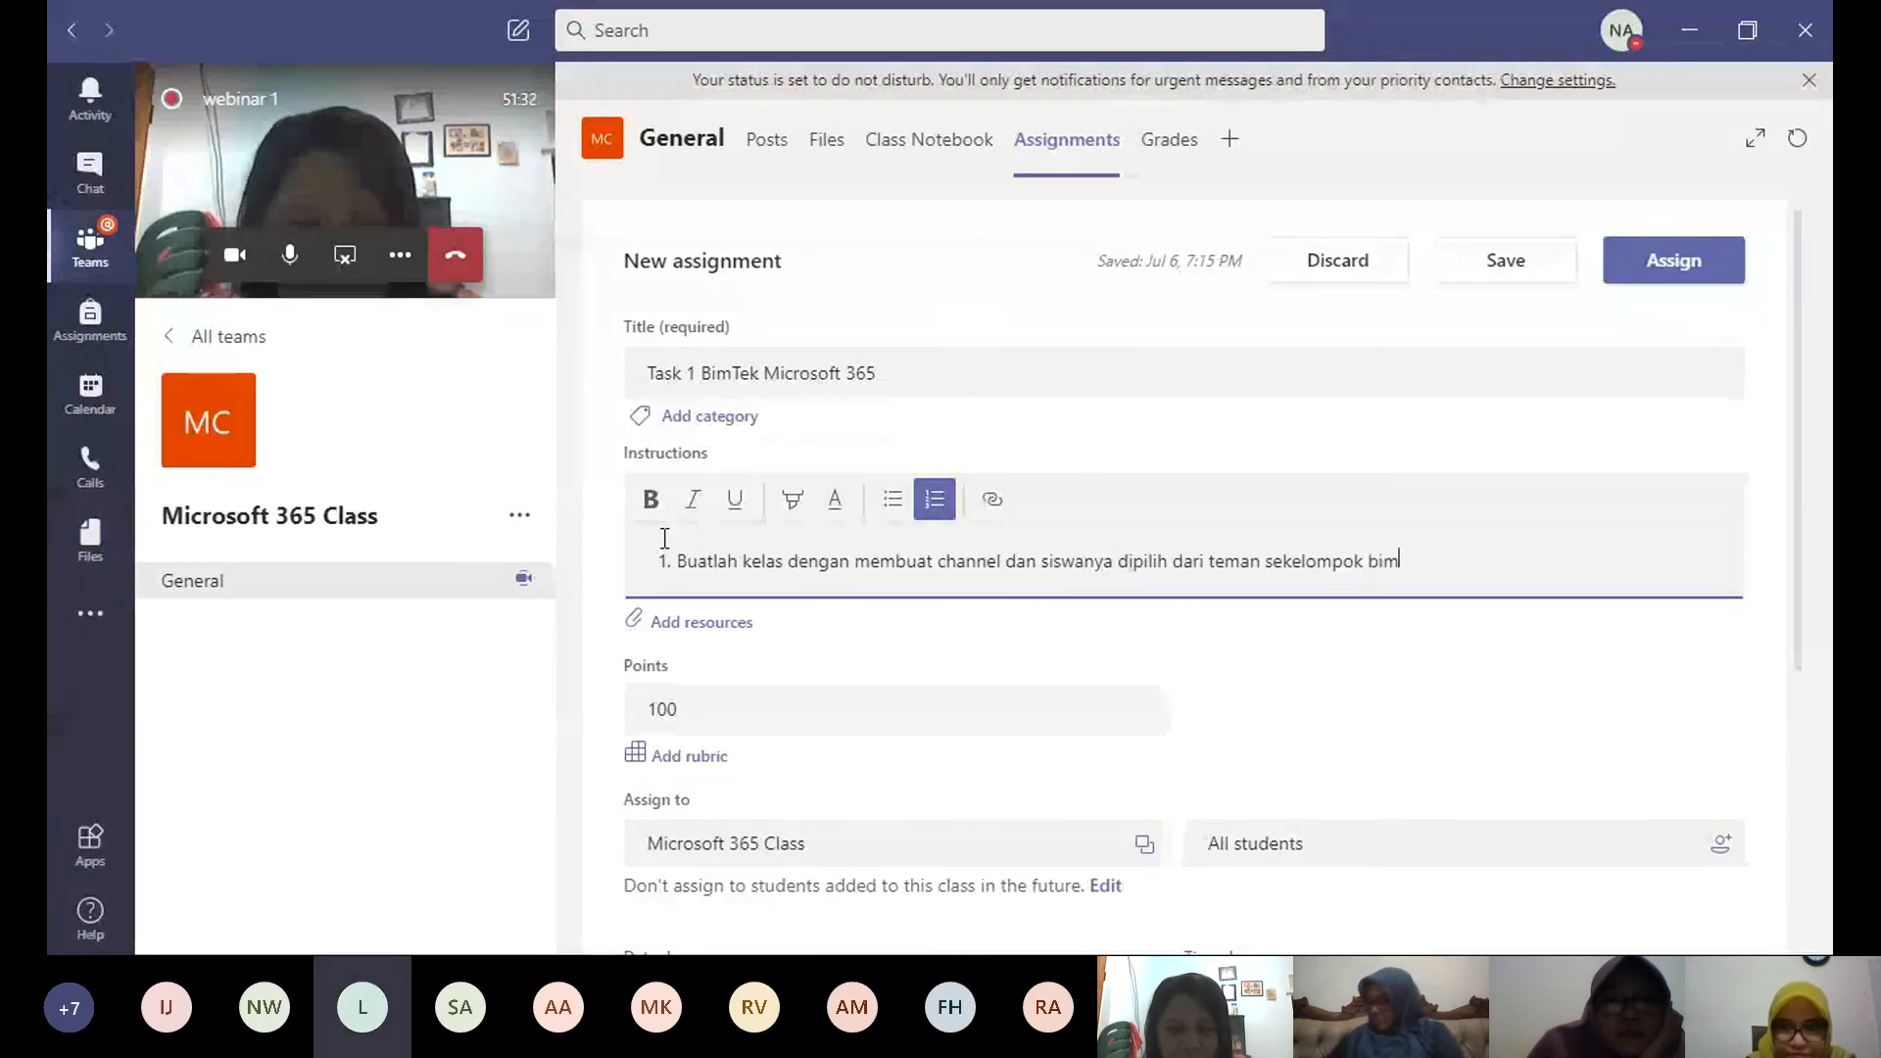
type("m")
key("BackSpace")
key("BackSpace")
key("BackSpace")
type("B")
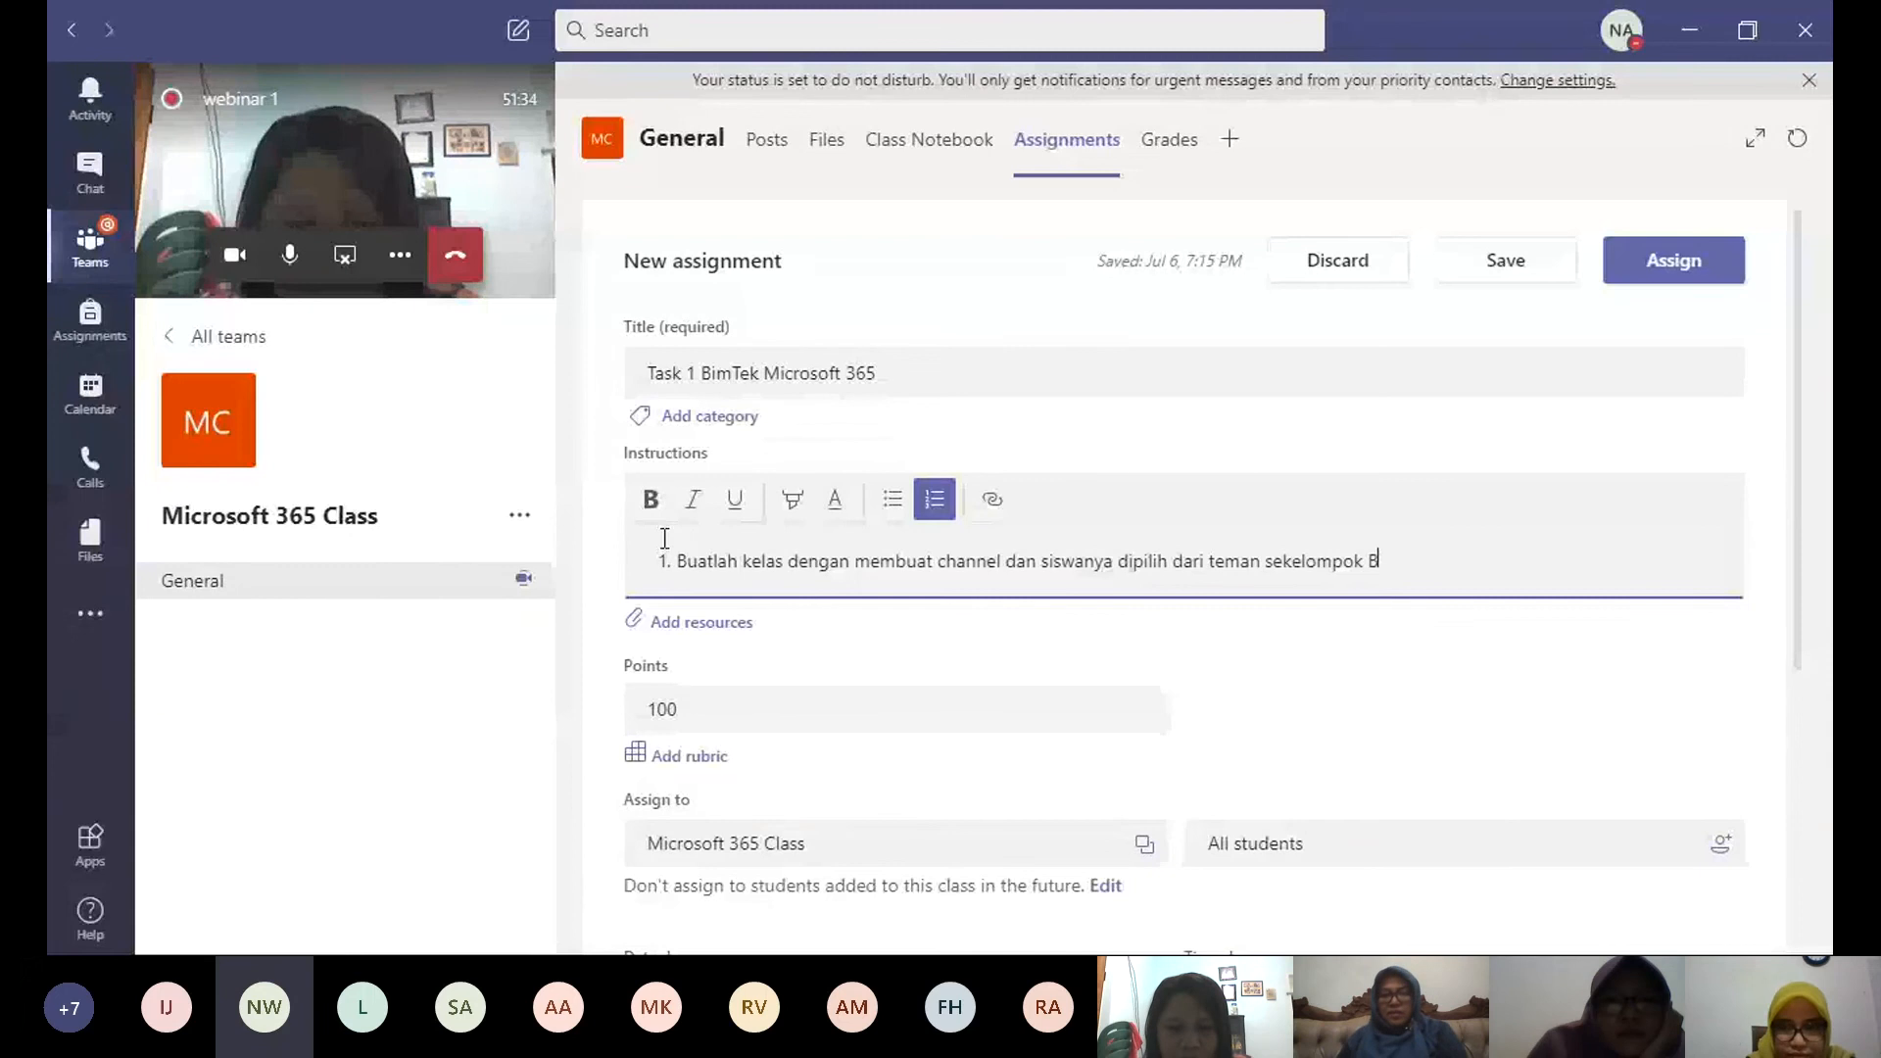
type("imTe")
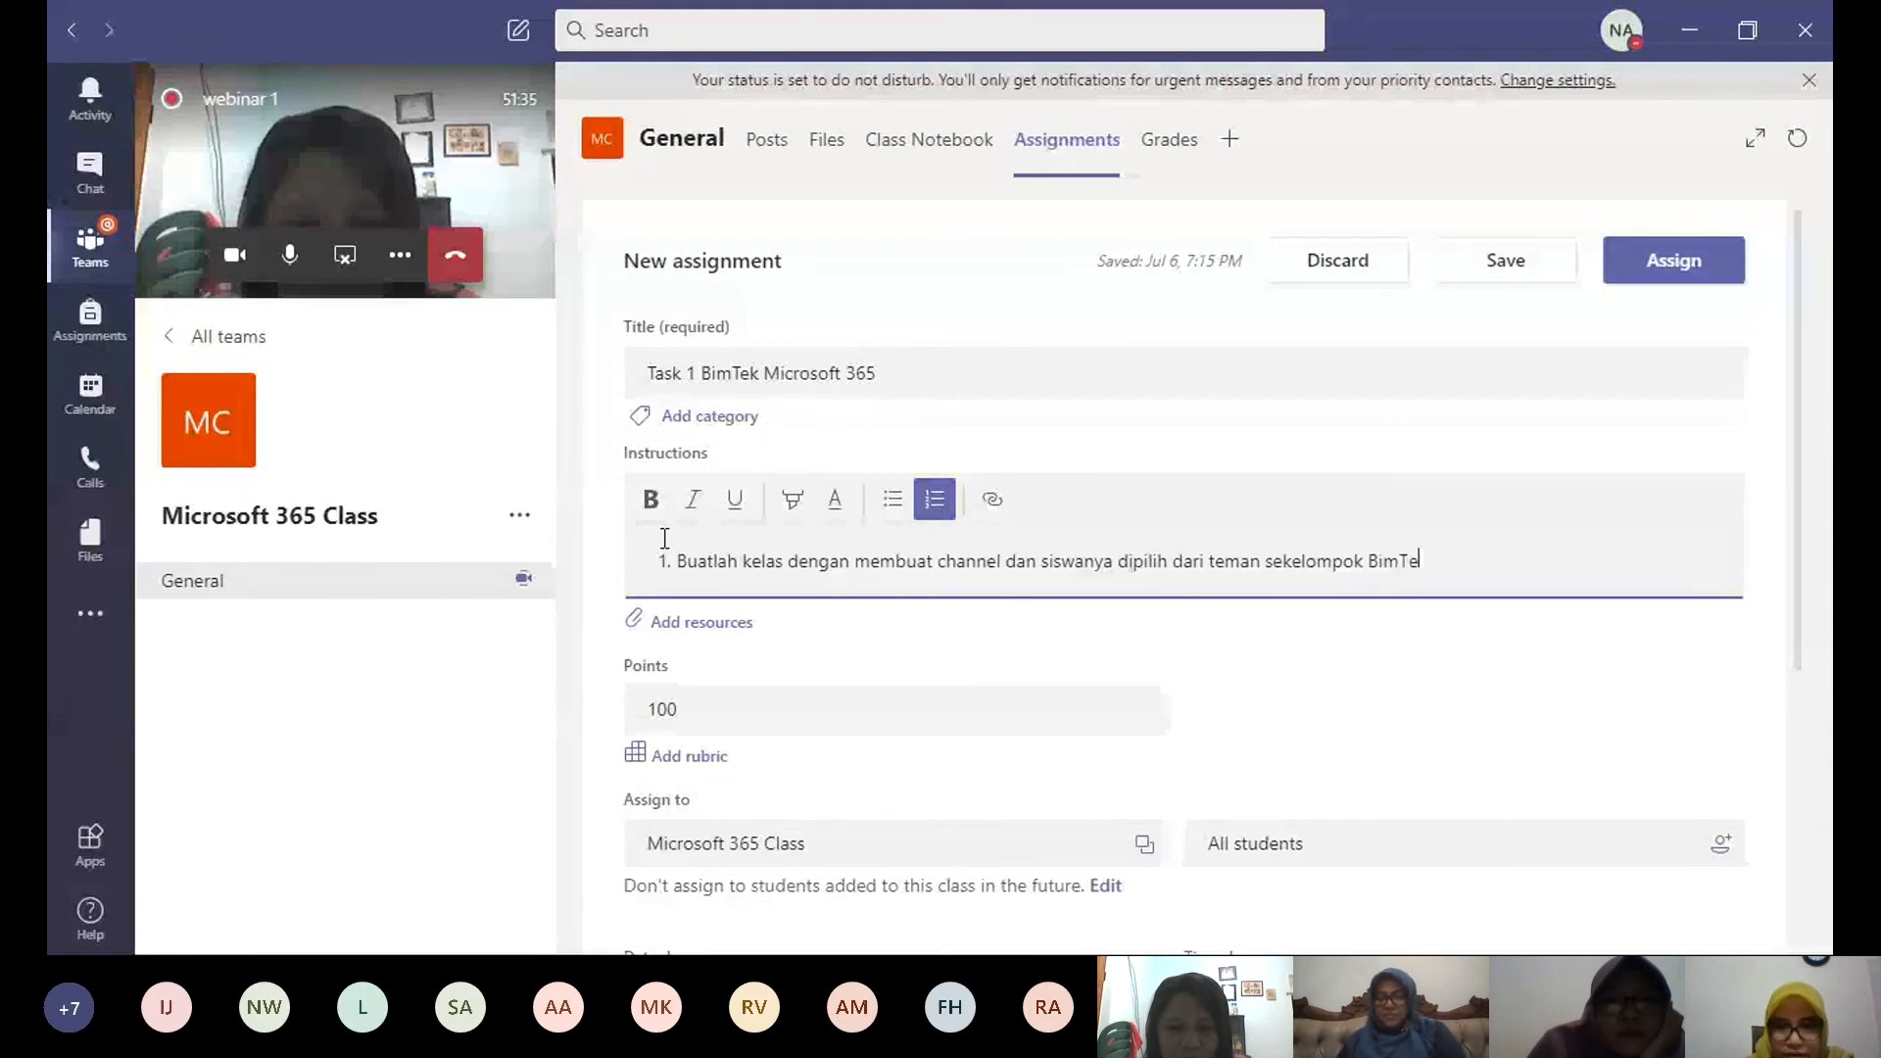
type("k")
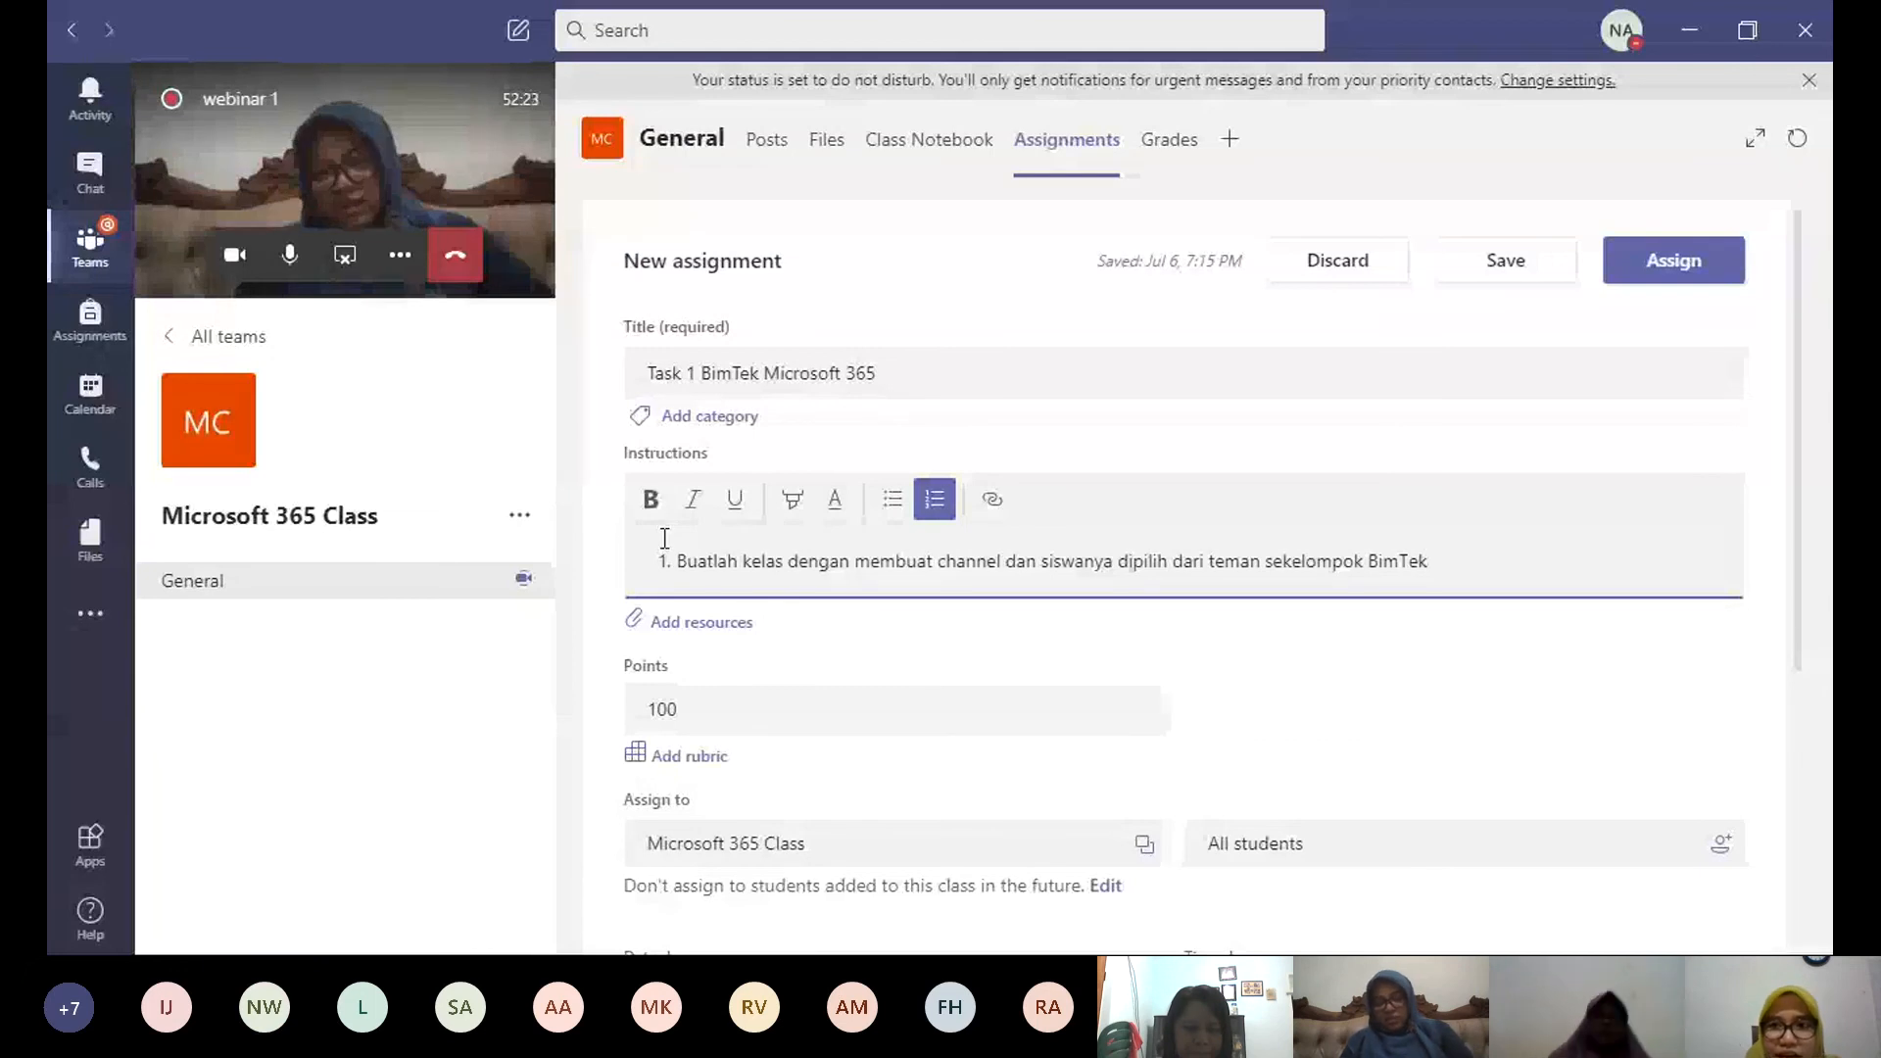
Step: Assign "Task 1 BimTek Microsoft 365" to all students of Microsoft 365 Class
left_click(1665, 262)
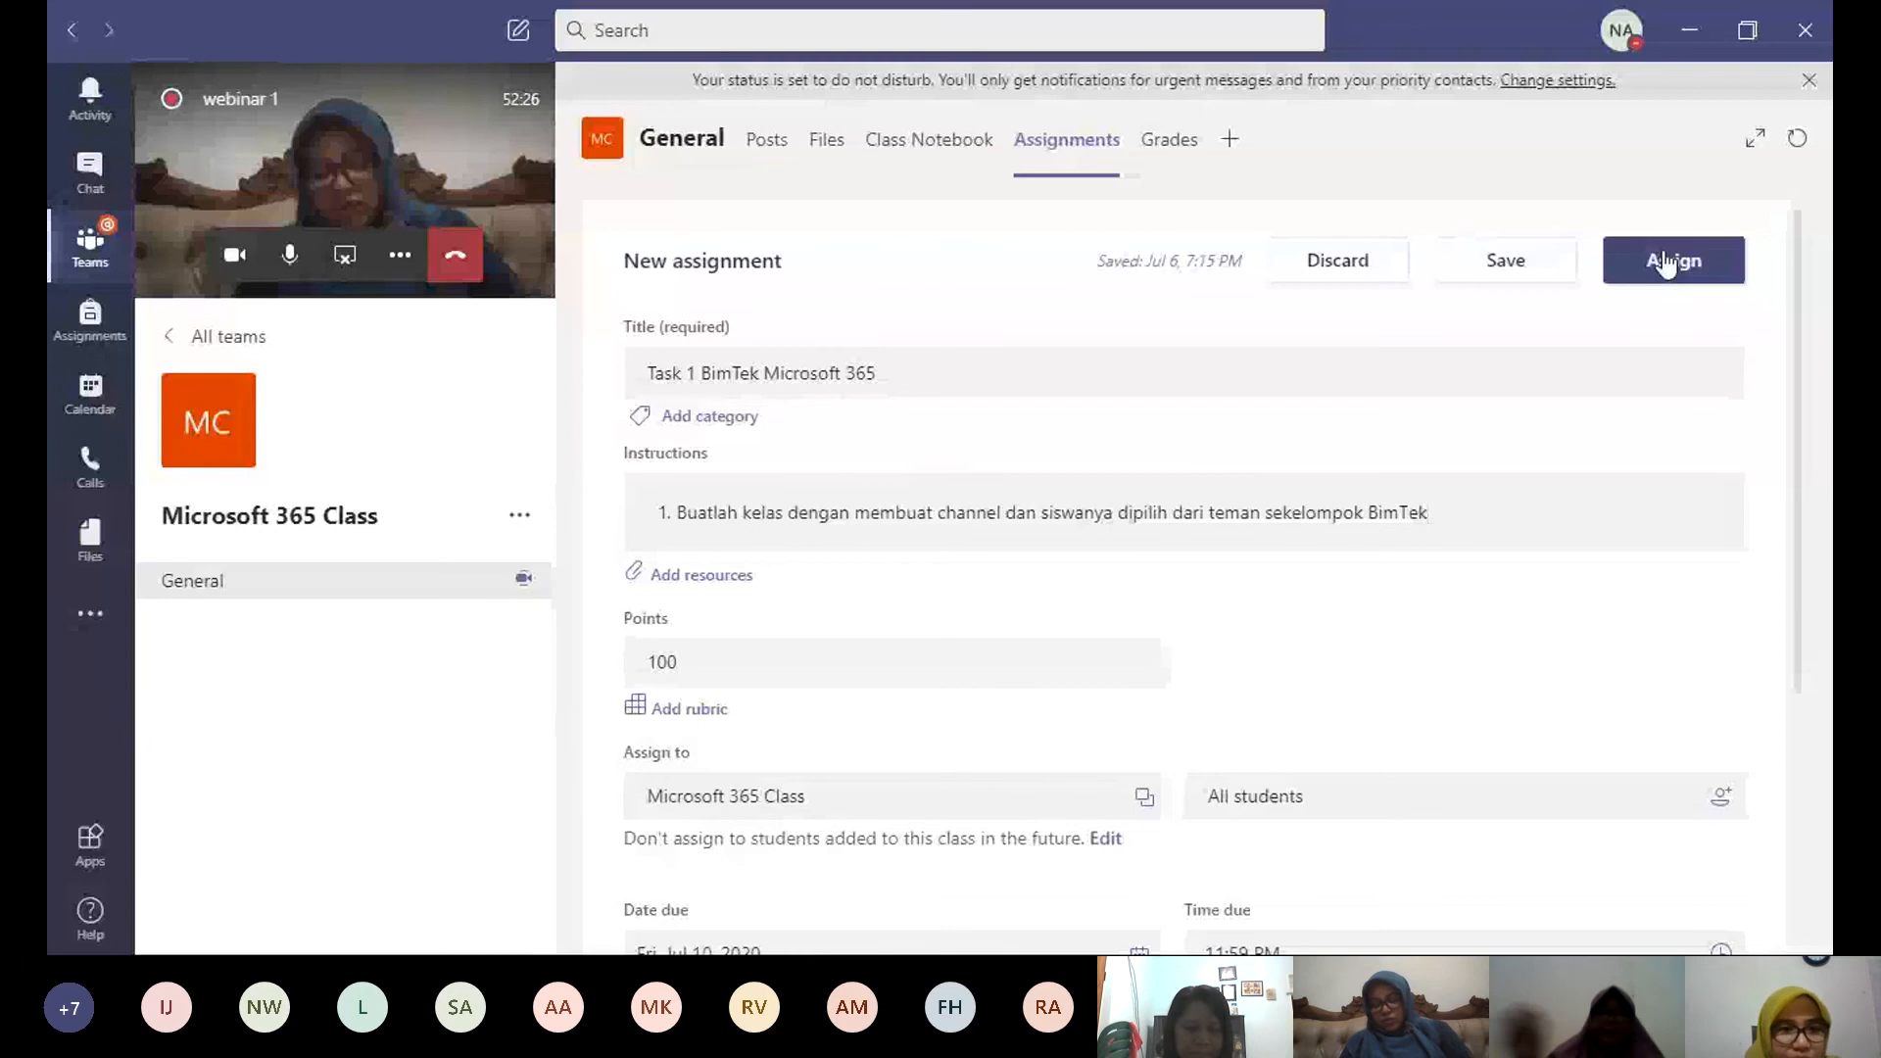
left_click(1665, 263)
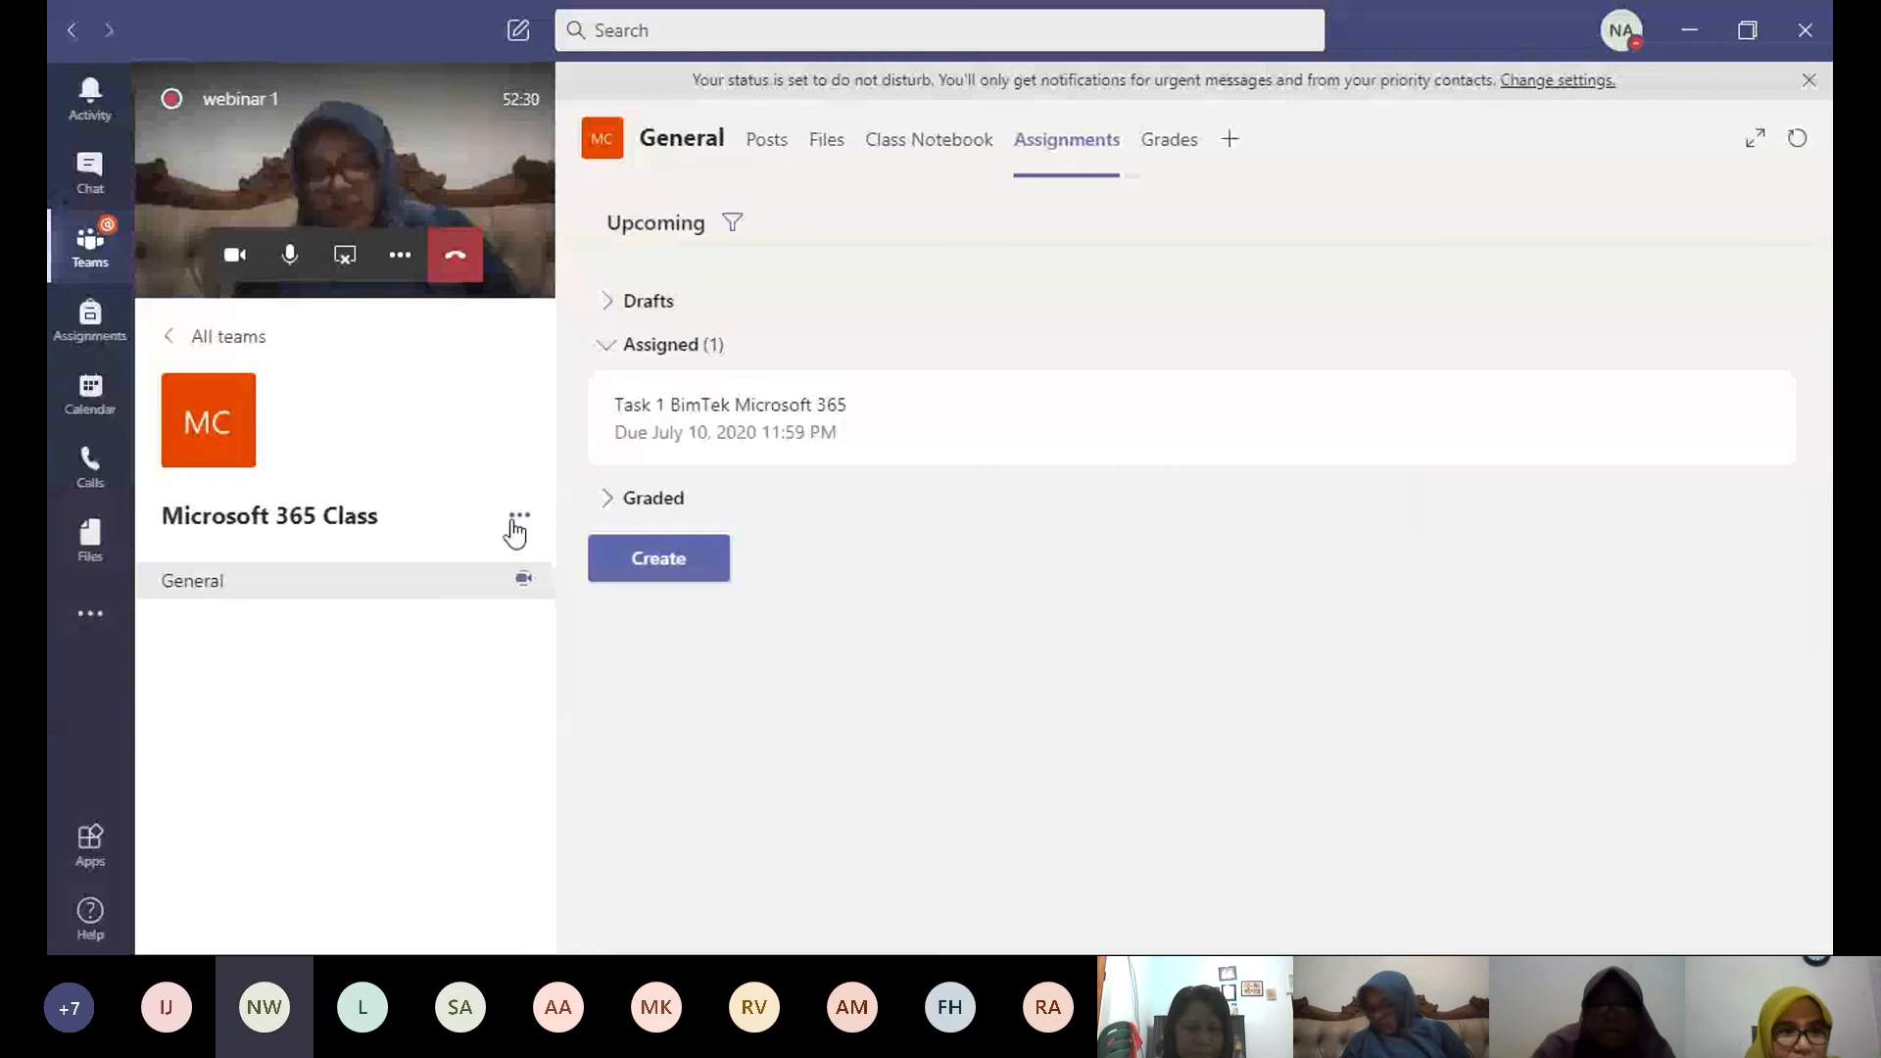
Step: Get the link to the Microsoft 365 Class team and copy it
left_click(517, 529)
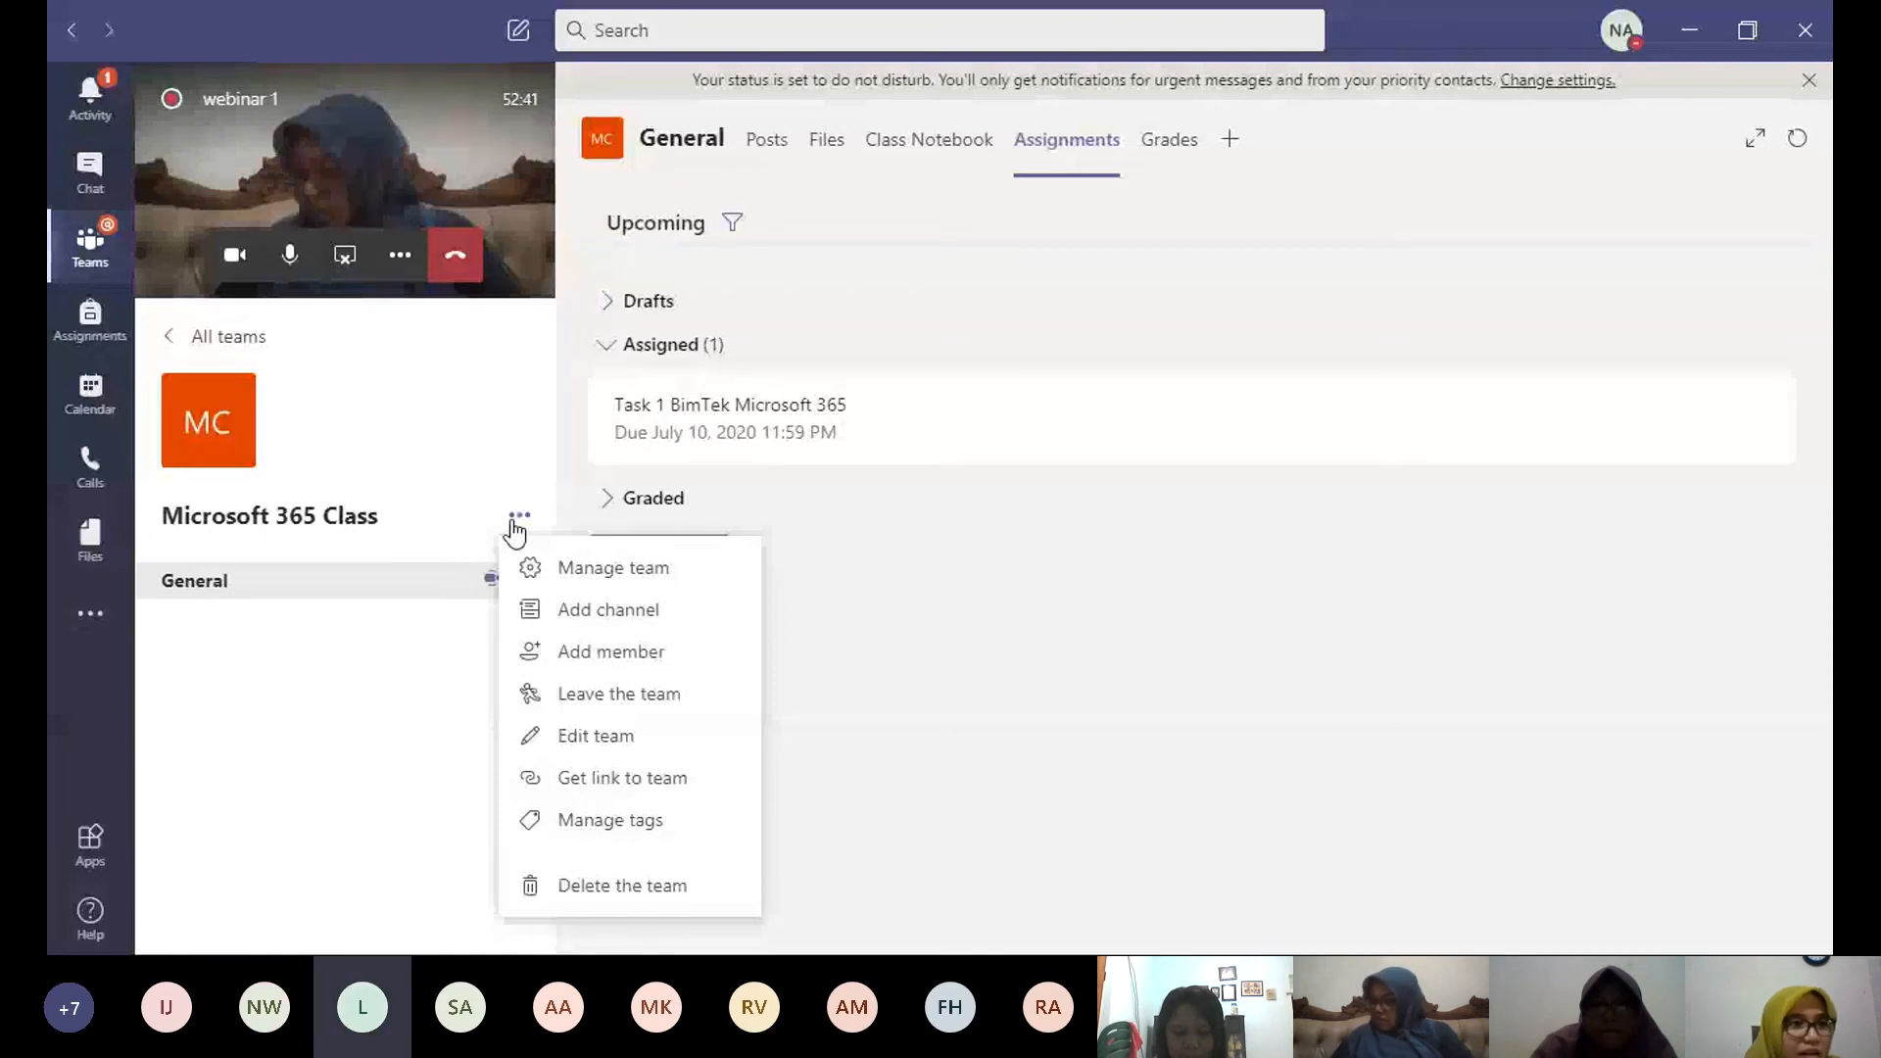
left_click(140, 330)
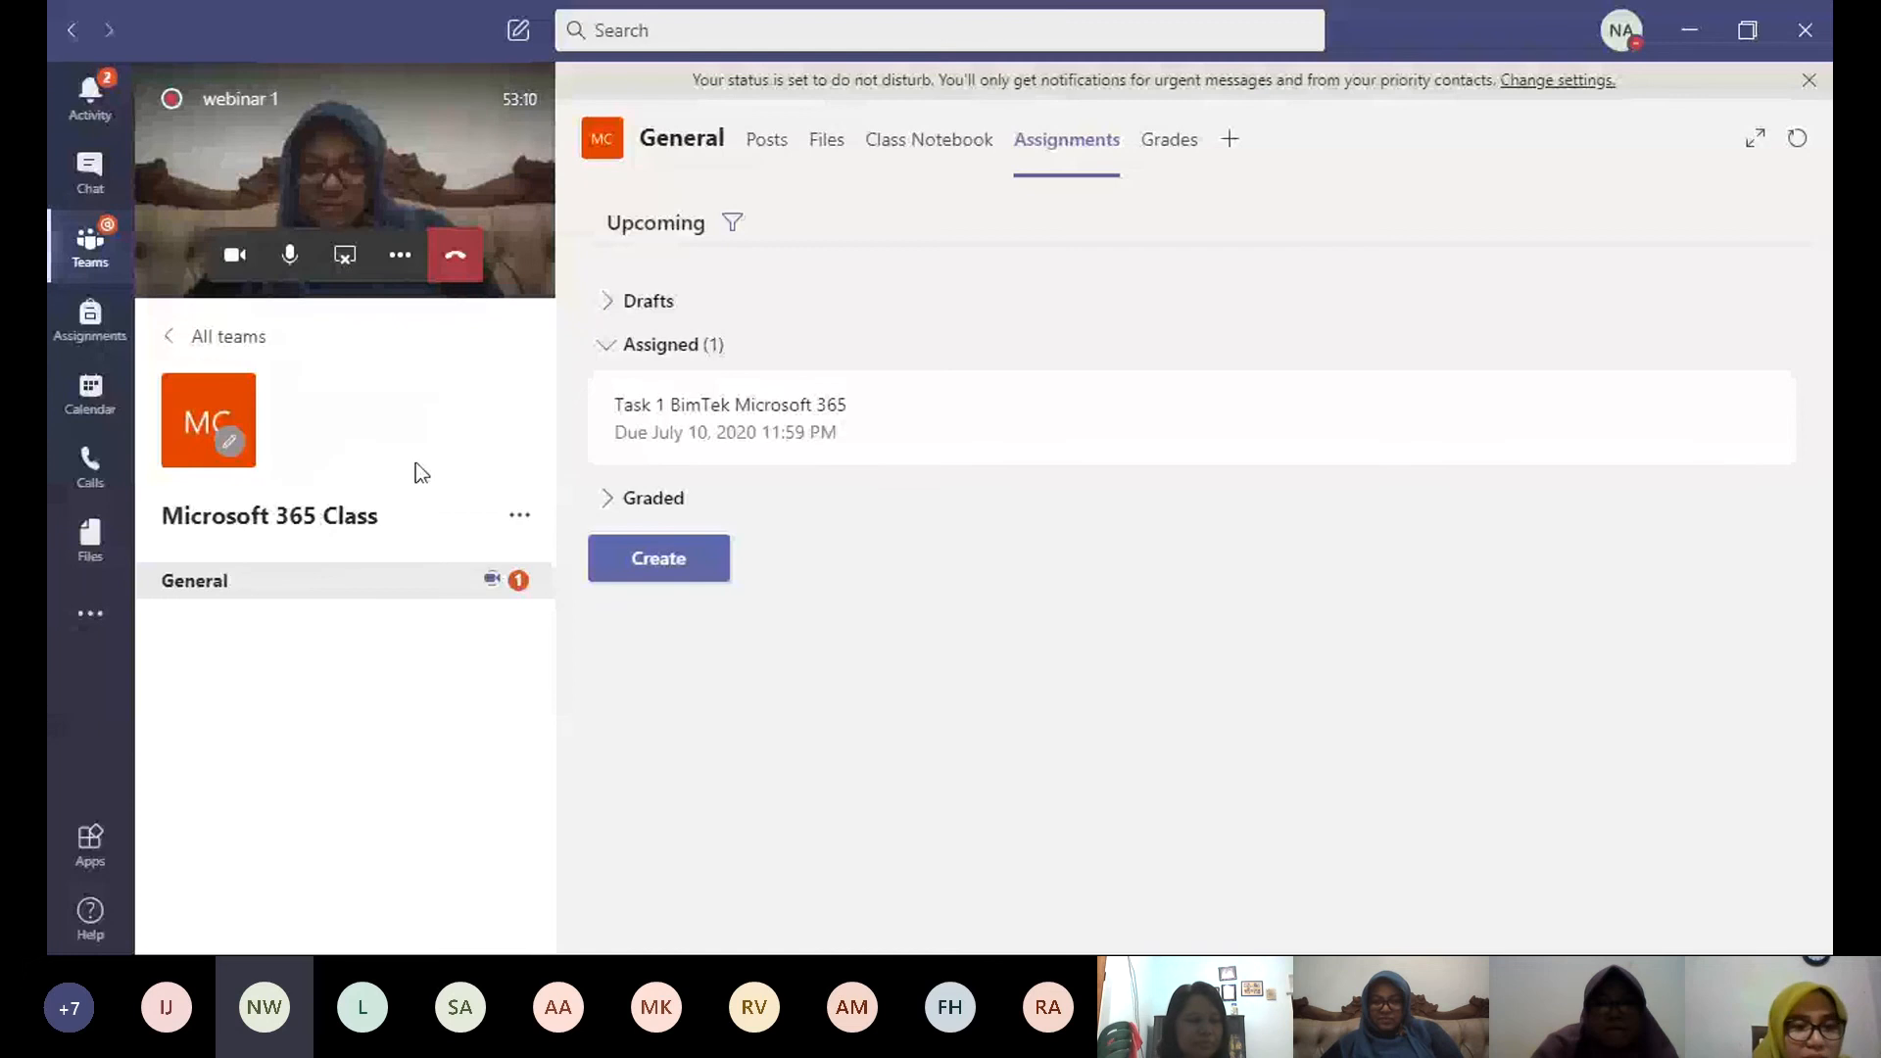
left_click(521, 518)
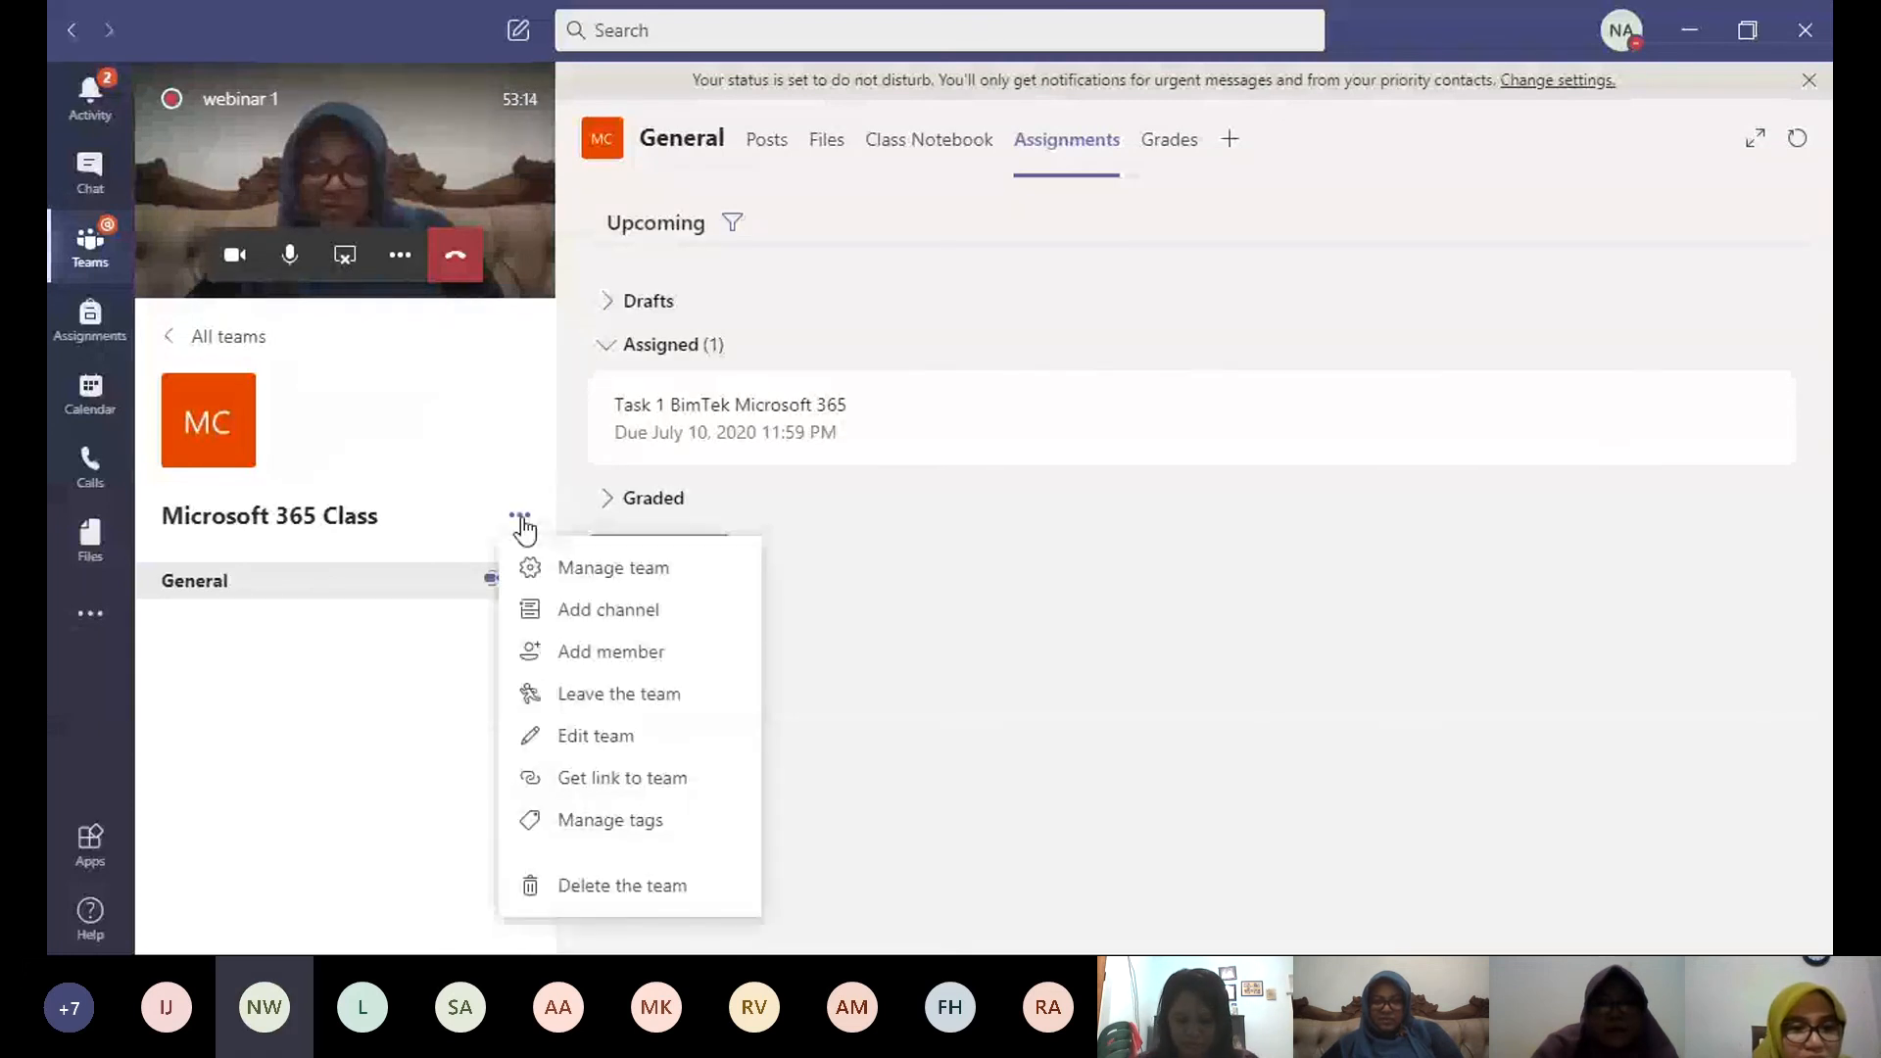
left_click(569, 780)
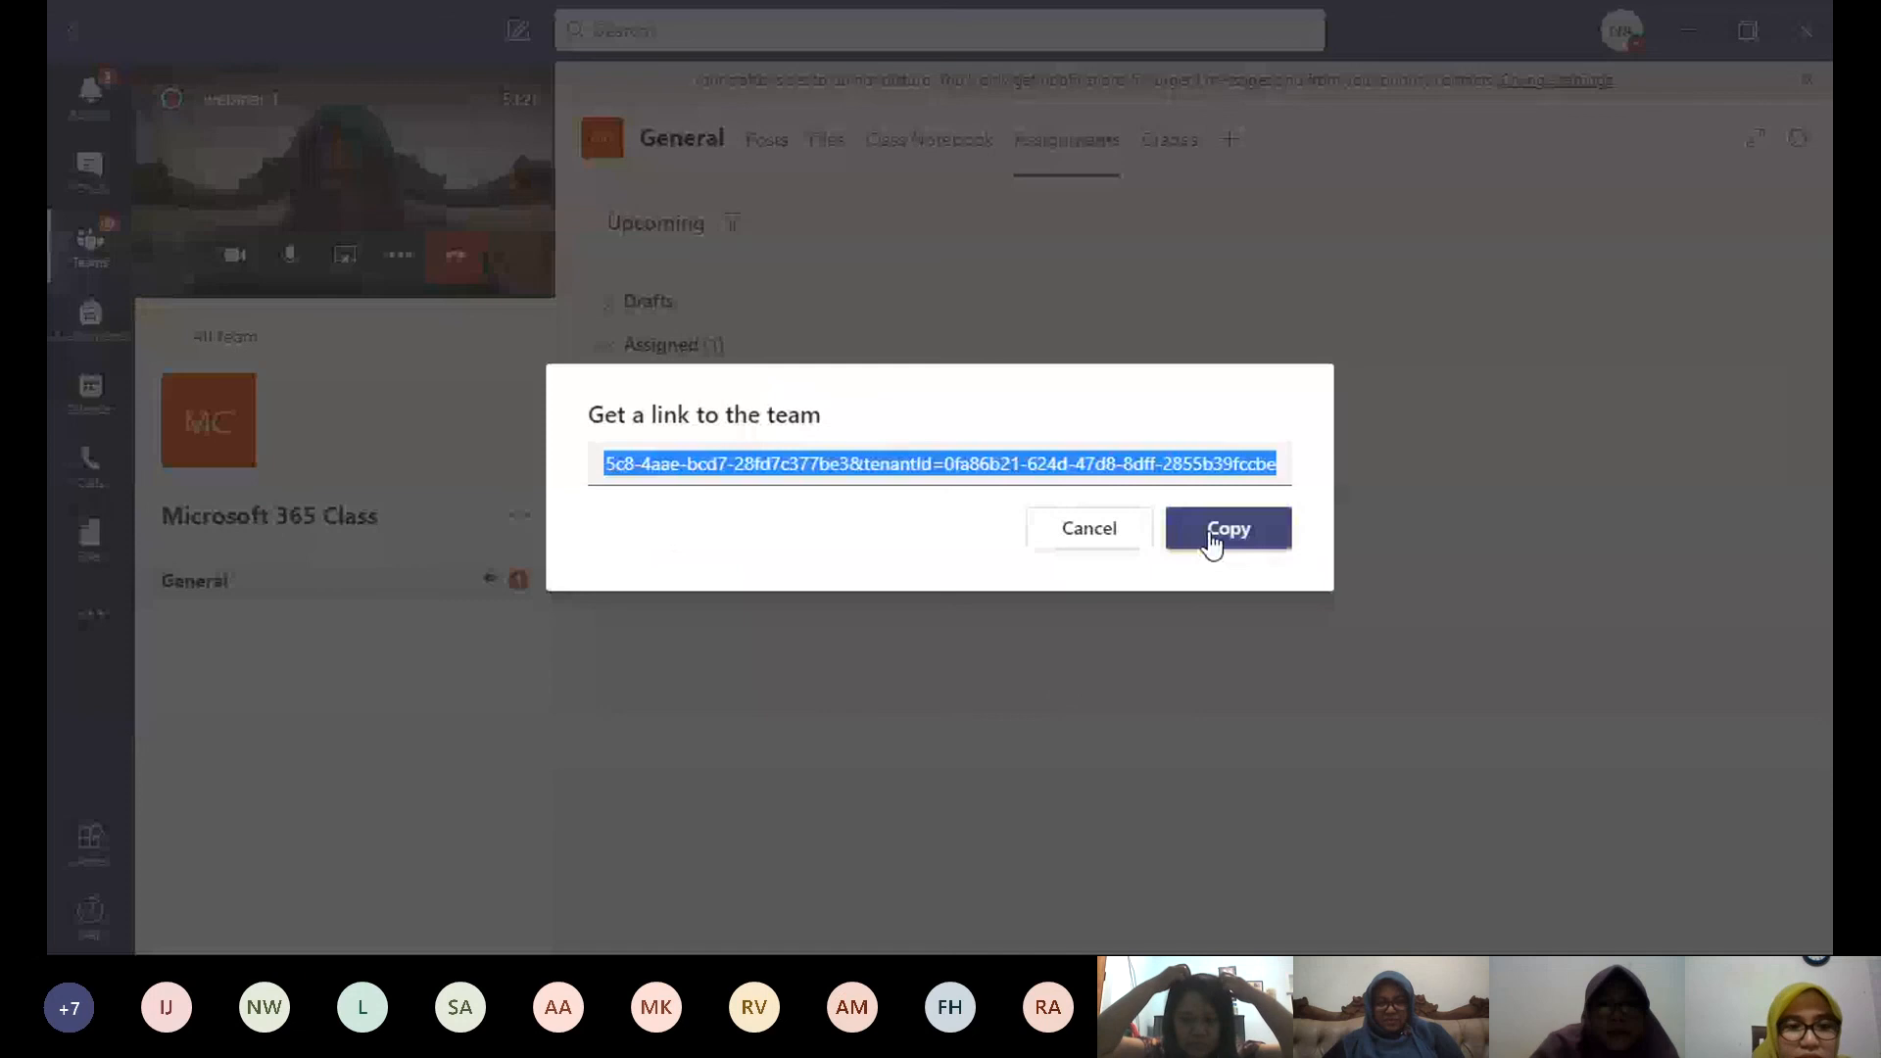
left_click(1212, 539)
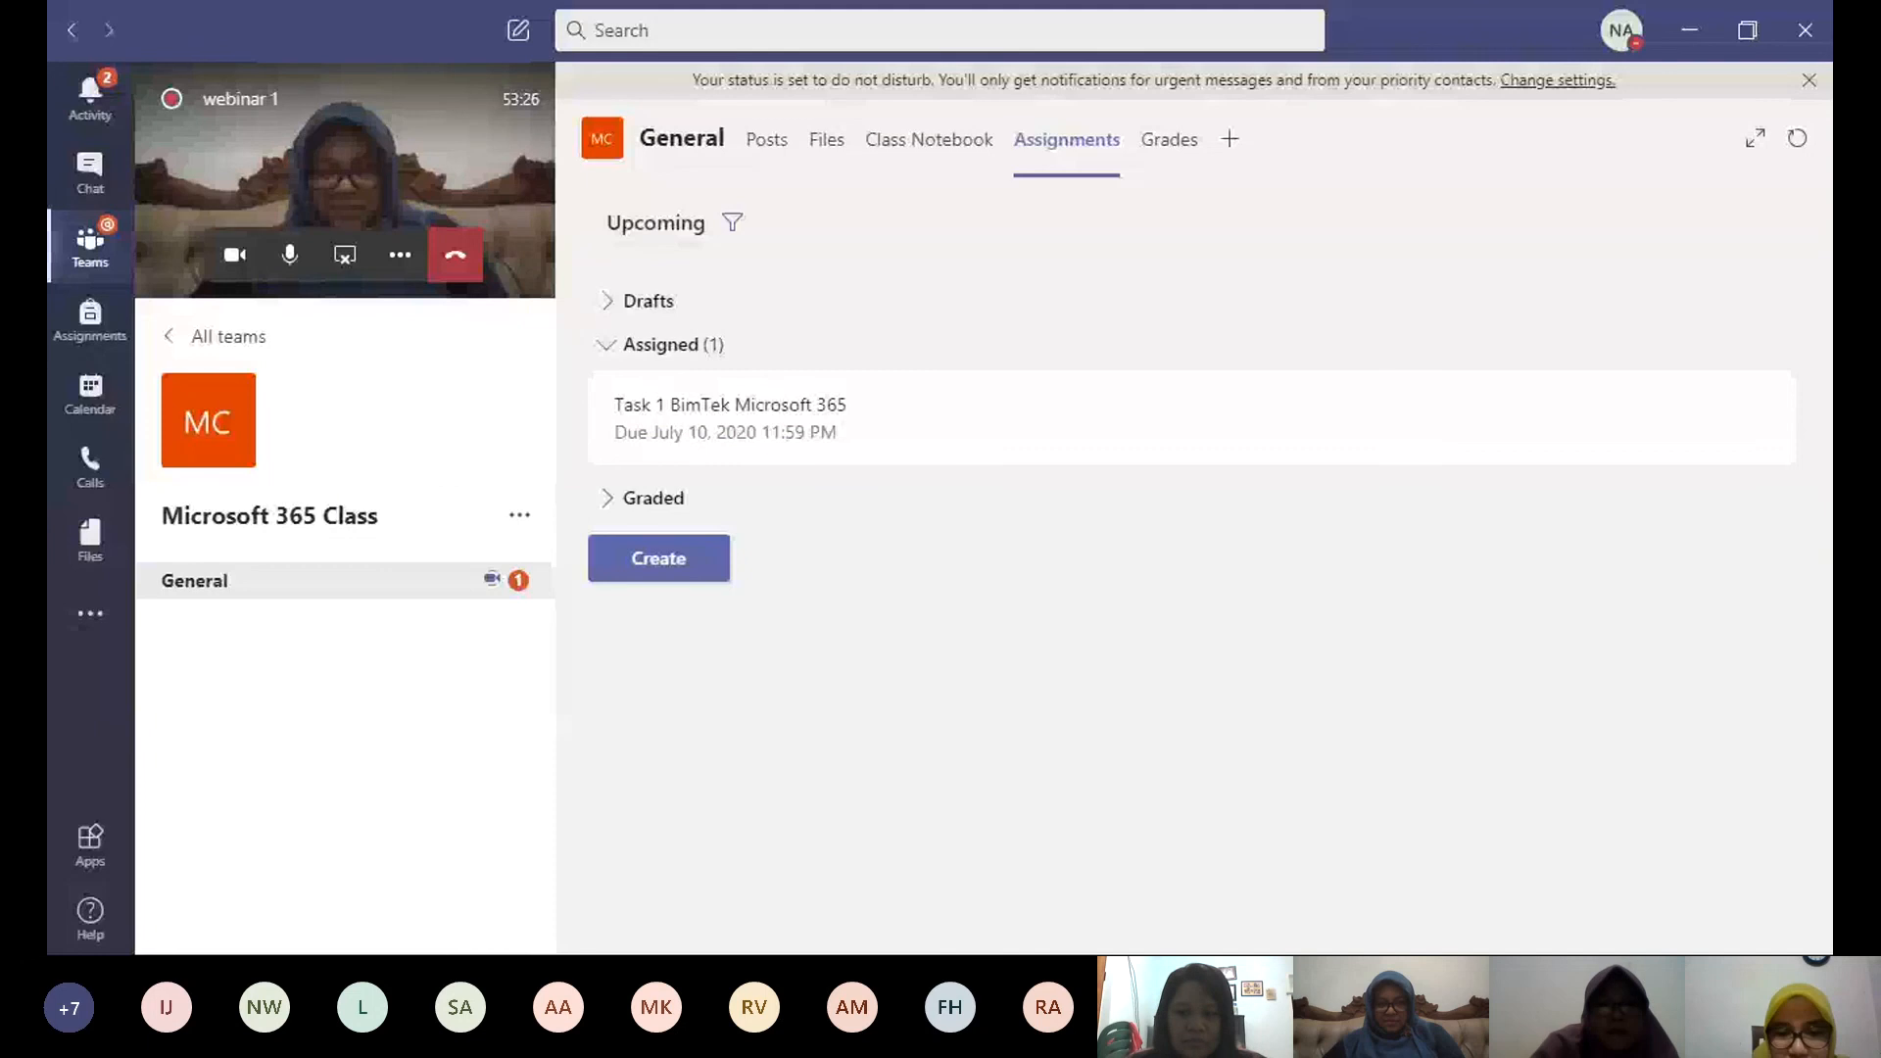
left_click(974, 907)
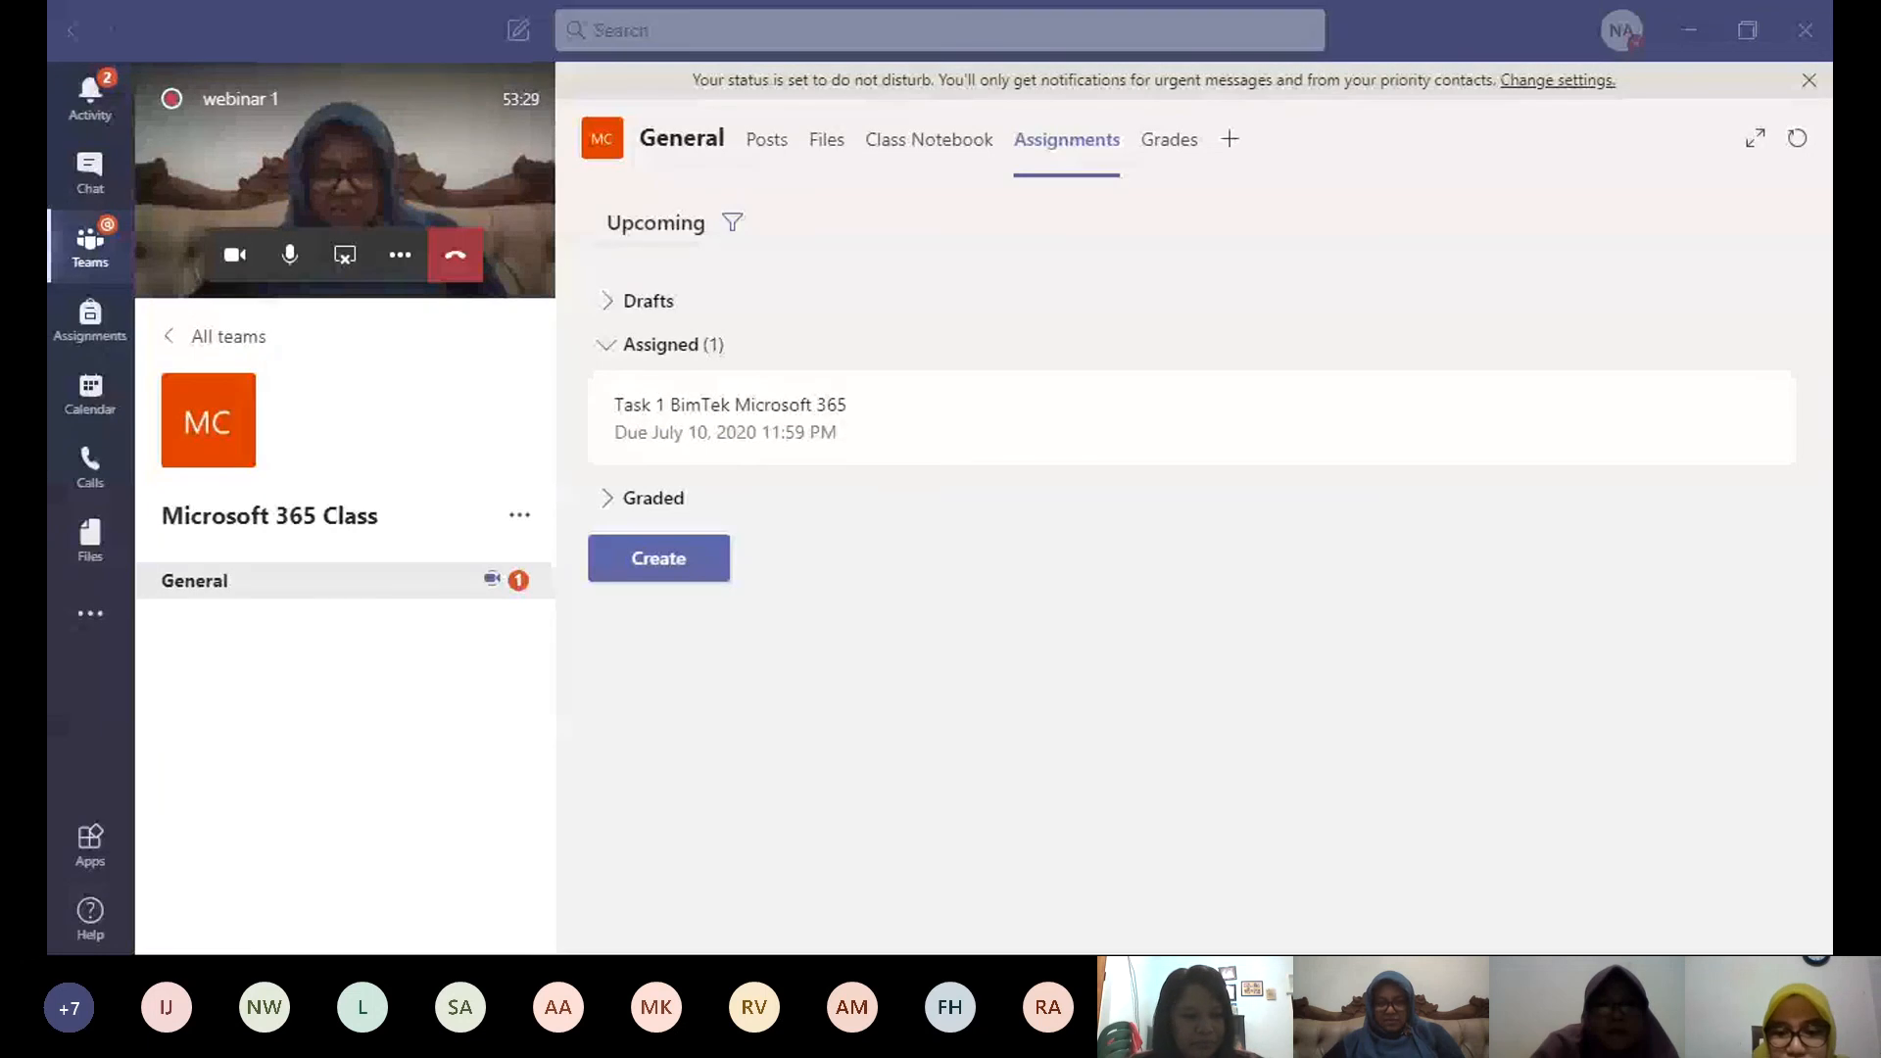
left_click(835, 746)
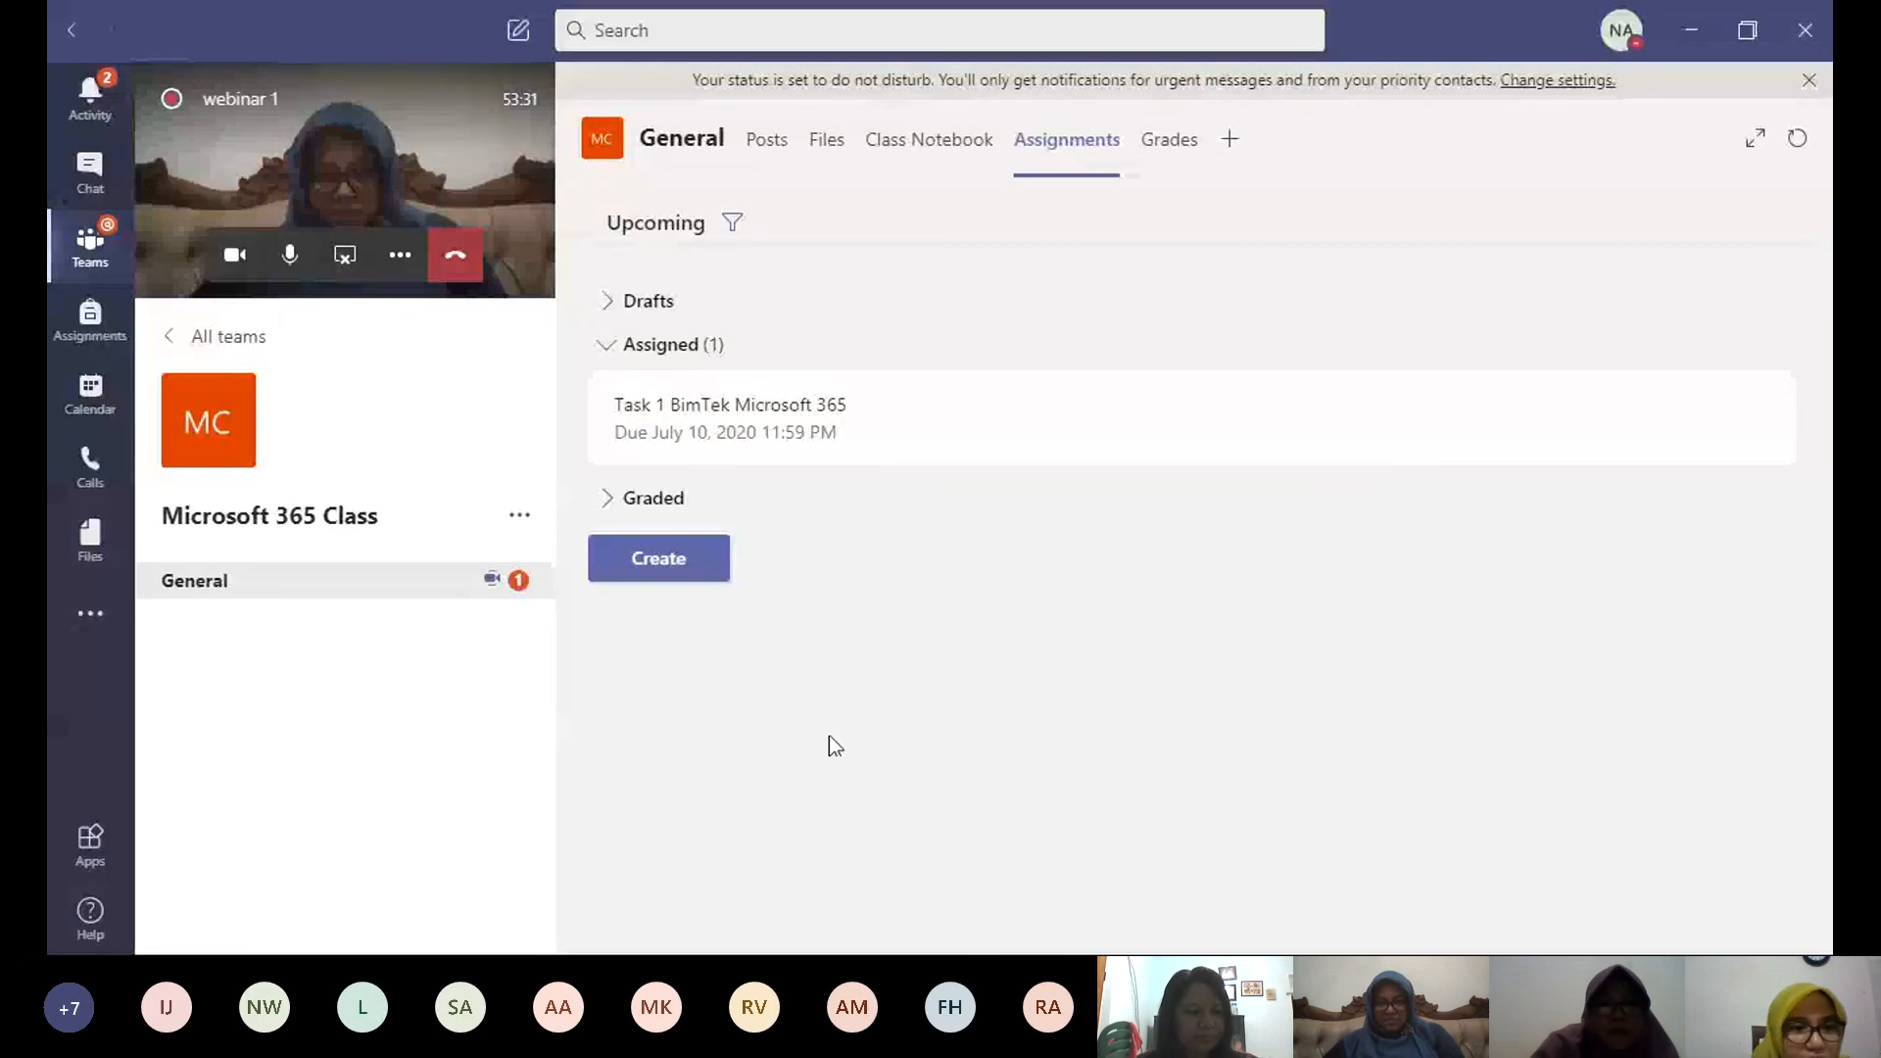
Step: Return to the overview of all teams and open the options for joining or creating a team
left_click(520, 515)
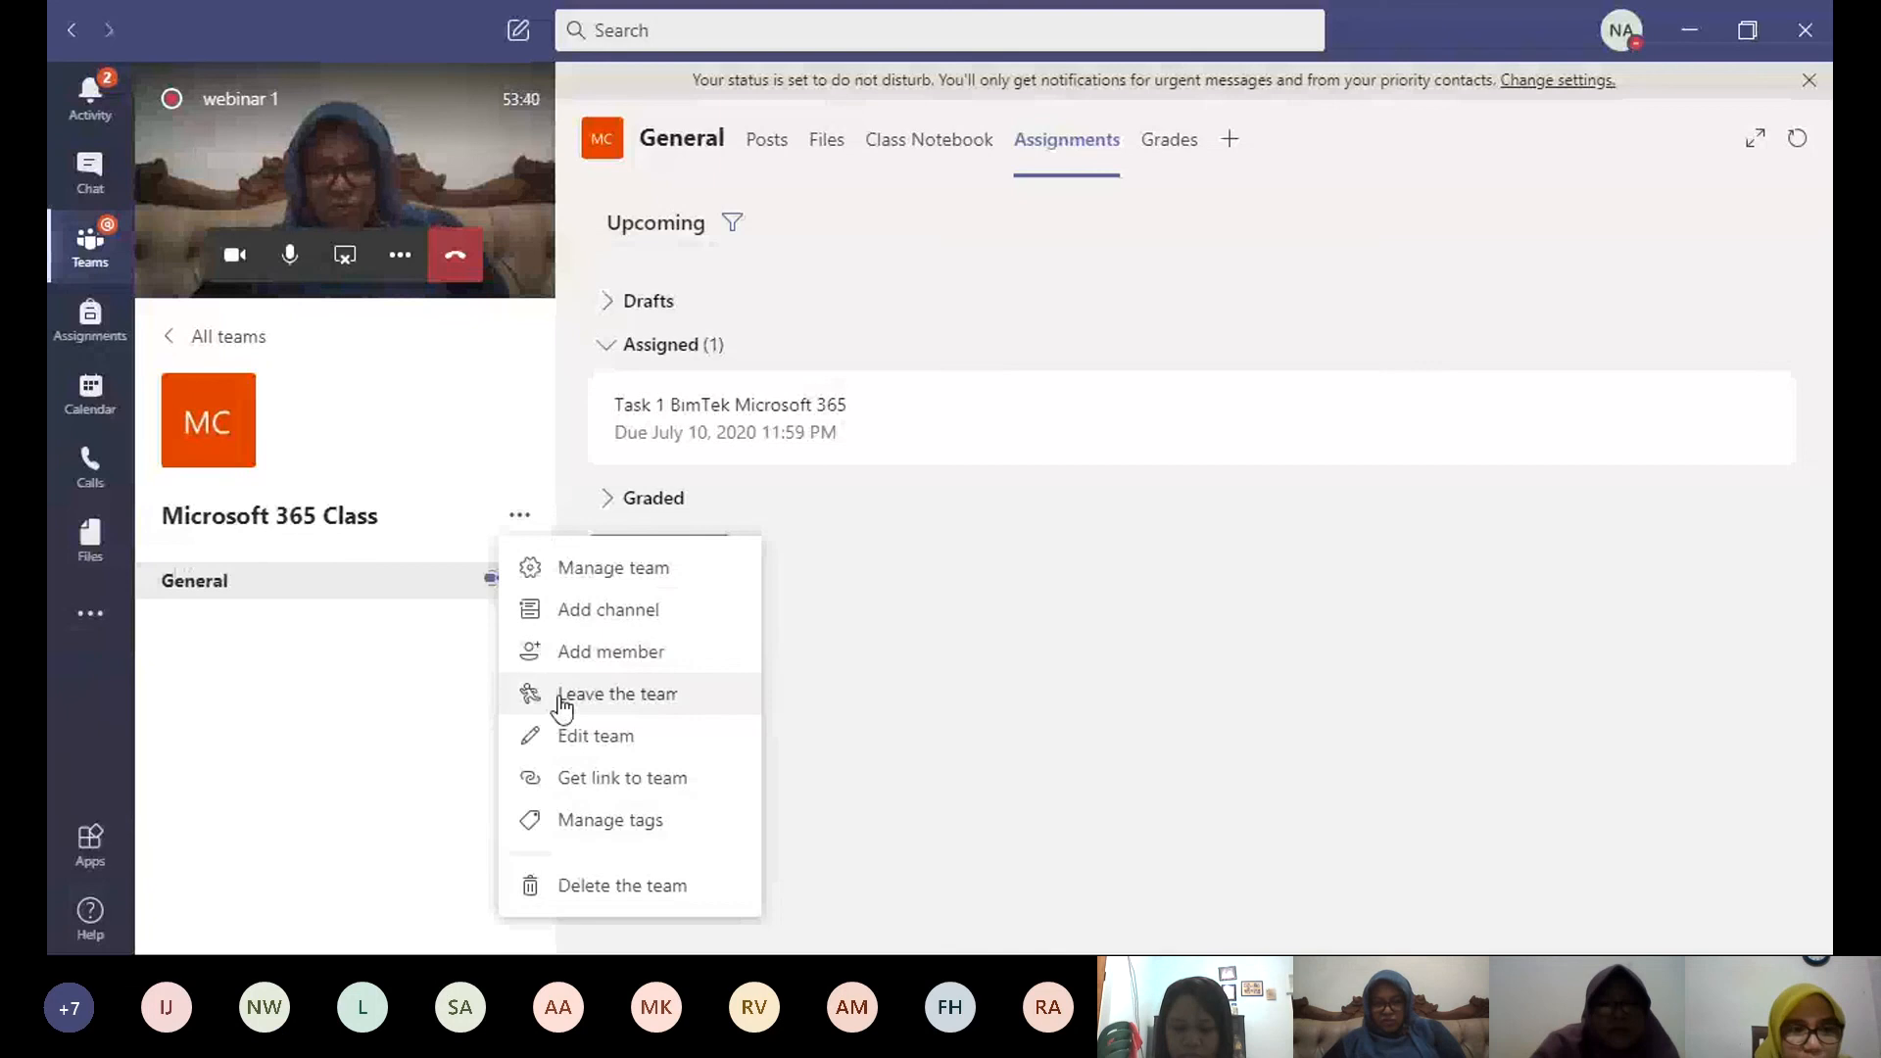
left_click(91, 245)
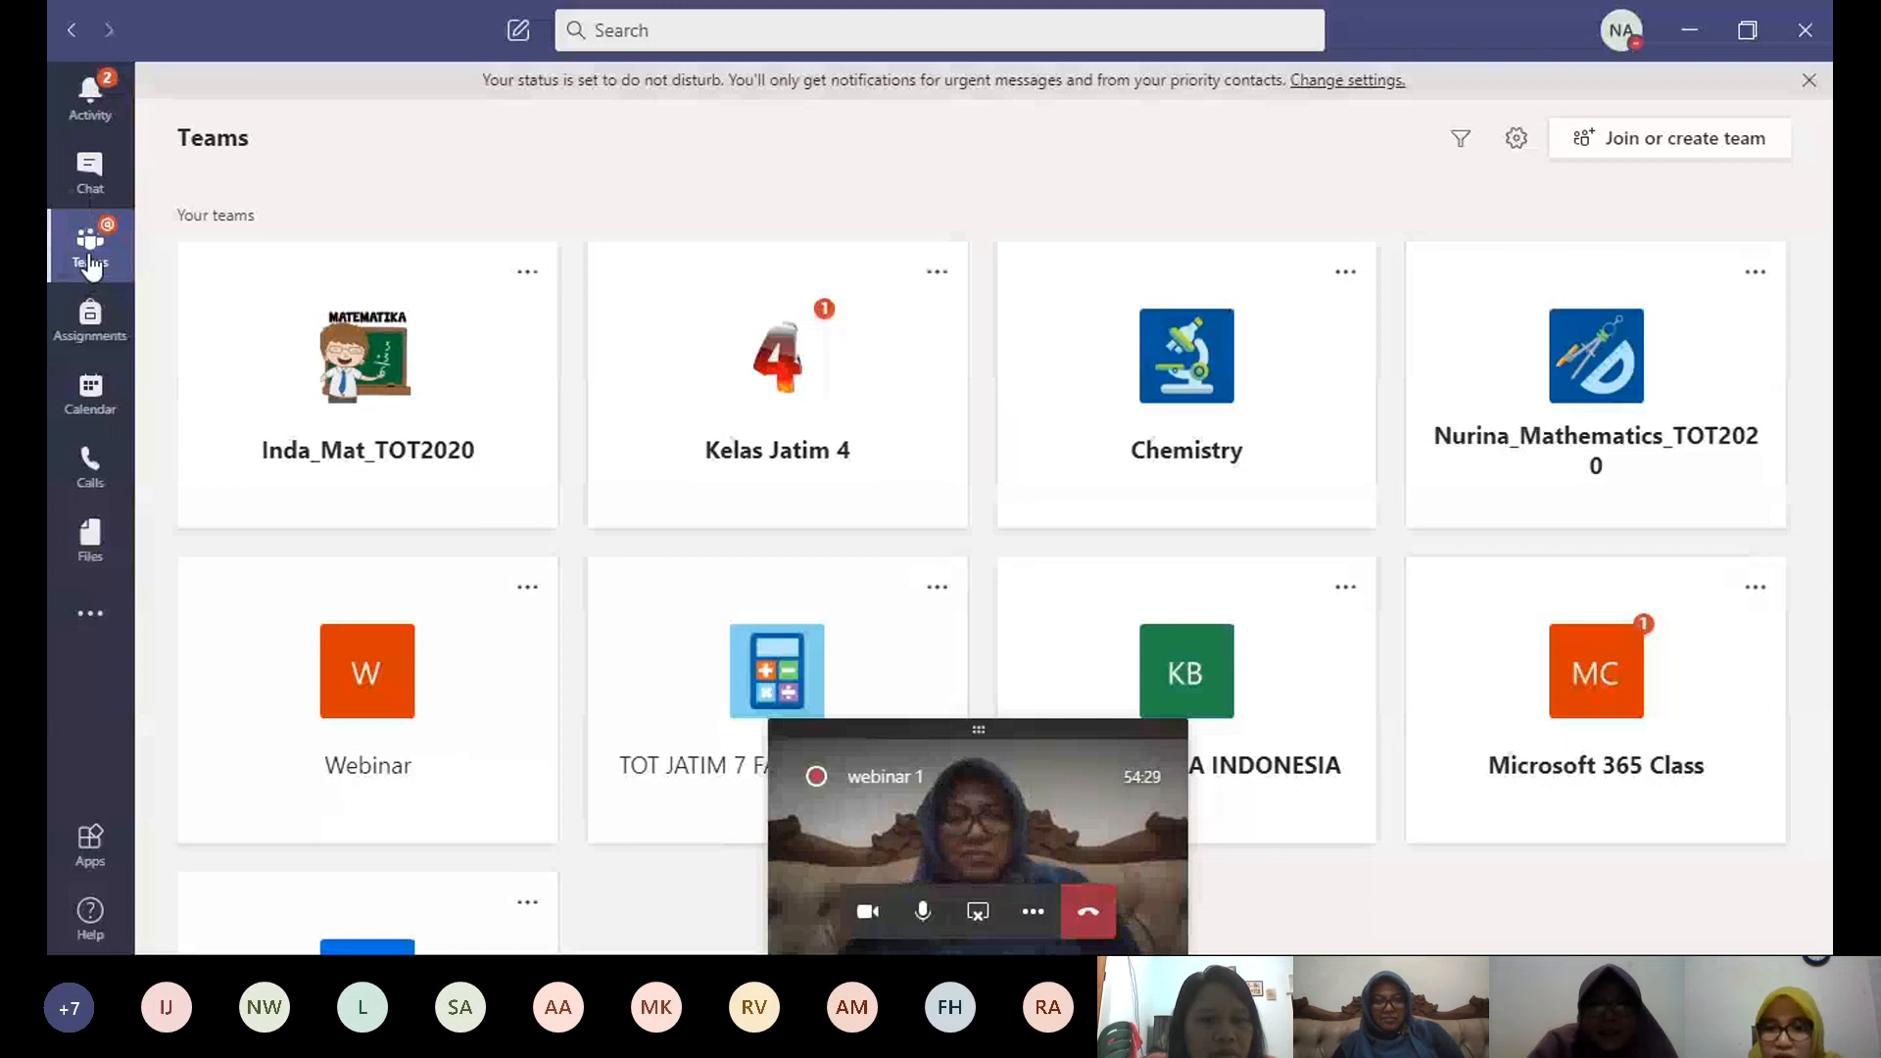
left_click(1676, 142)
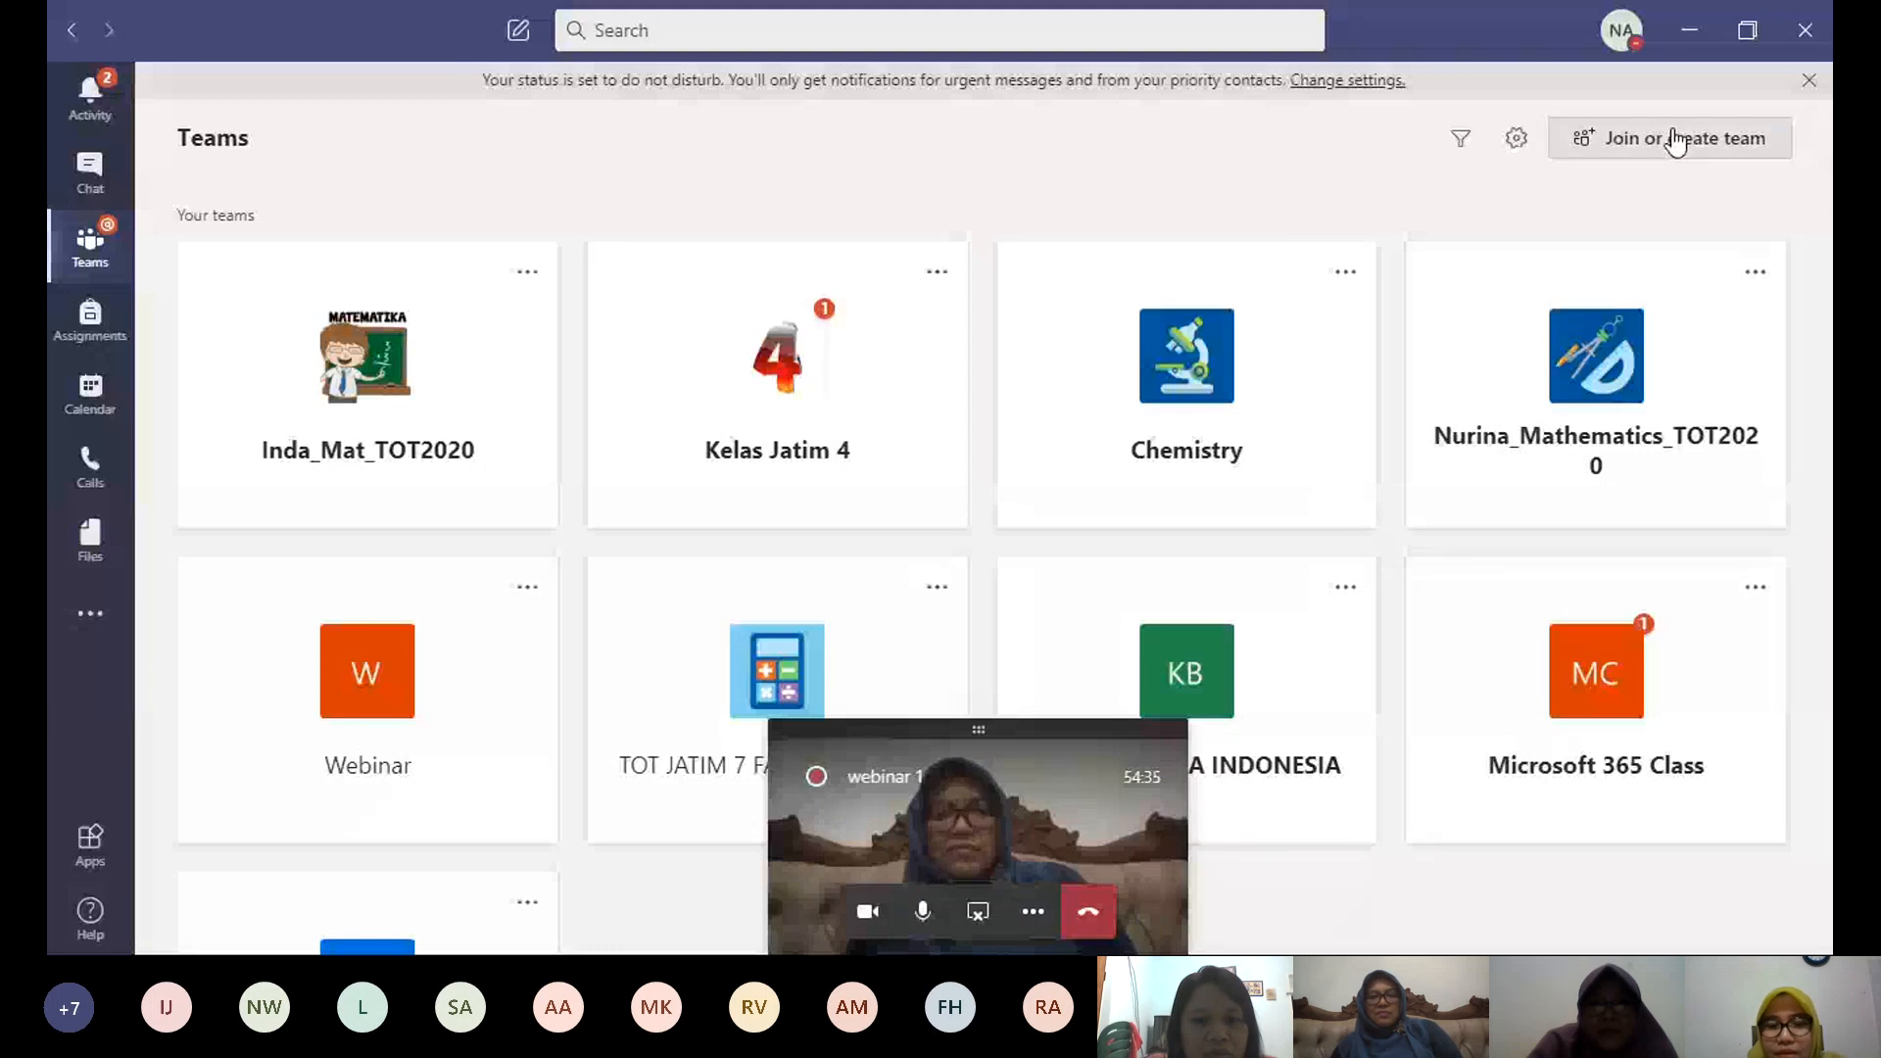